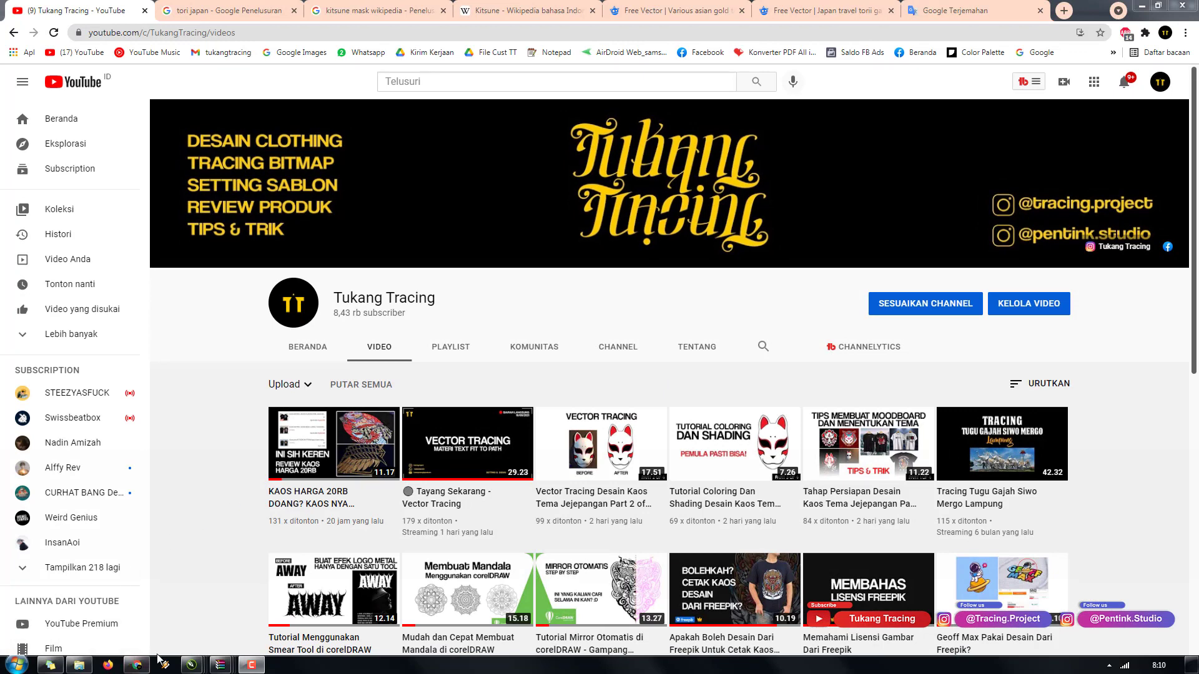
- Switch to the CorelDRAW file "lanjut part youtube jejepangan.cdr" and examine the moodboard images and the traced kitsune mask
{"action": "mouse_move", "coordinate": [192, 660]}
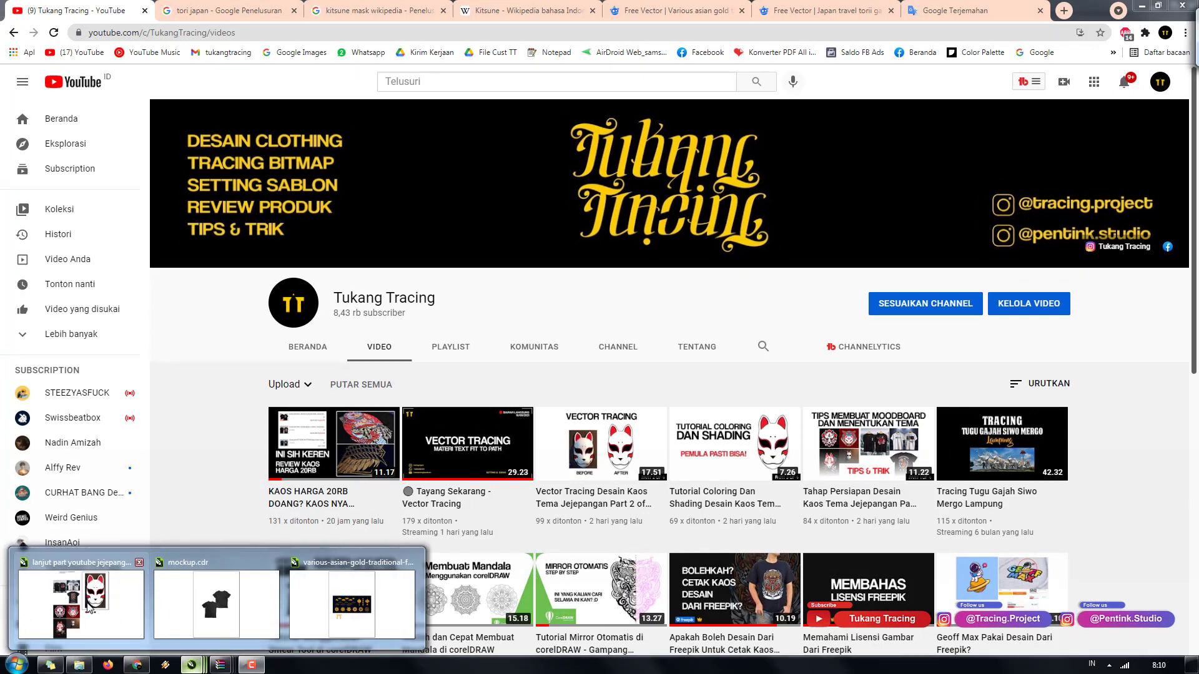
{"action": "left_click", "coordinate": [157, 599]}
{"action": "key", "text": "h"}
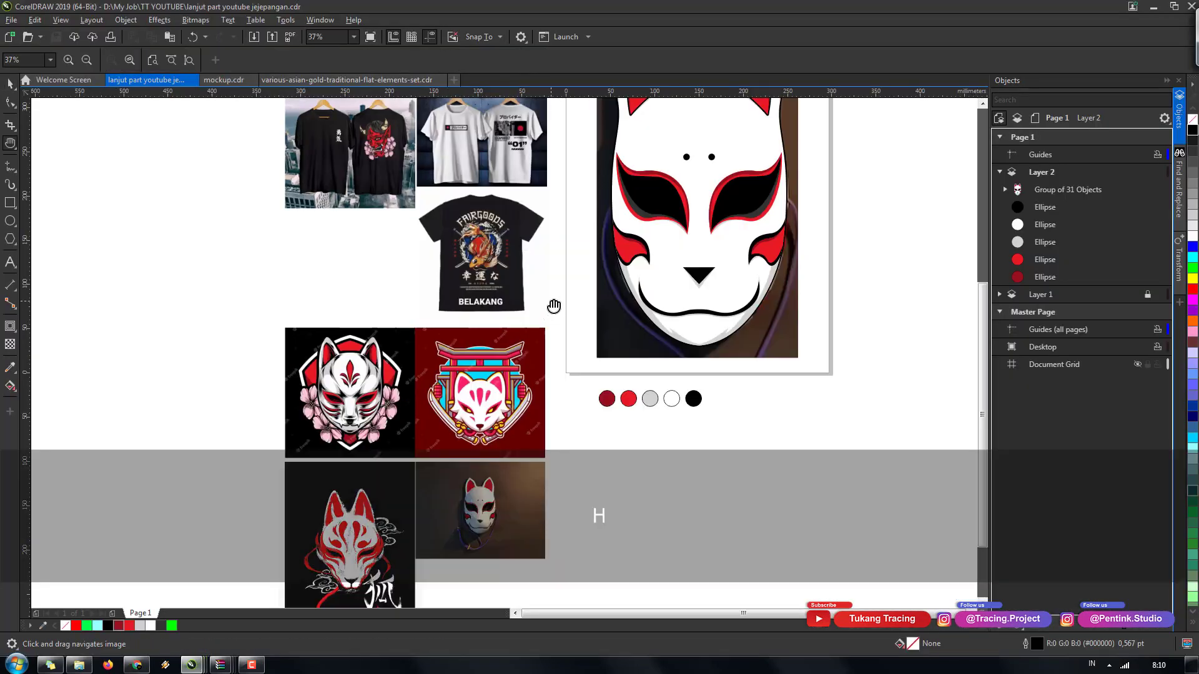
{"action": "left_click_drag", "start_coordinate": [549, 308], "coordinate": [467, 407]}
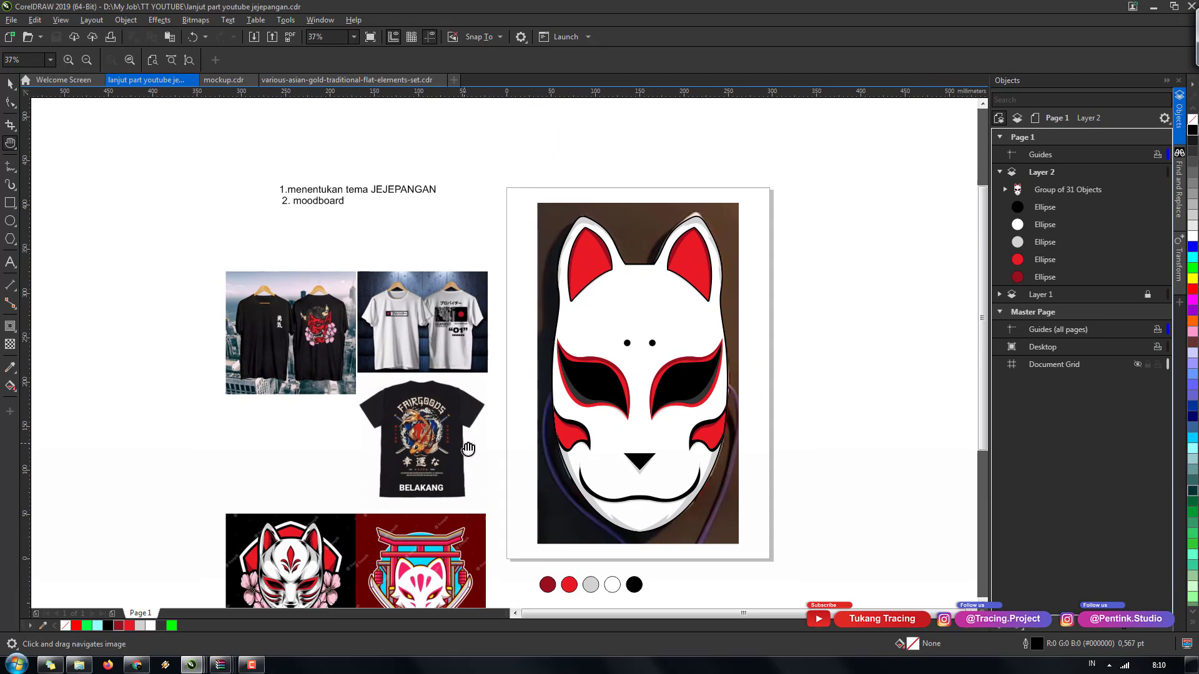
{"action": "left_click_drag", "start_coordinate": [467, 449], "coordinate": [496, 356]}
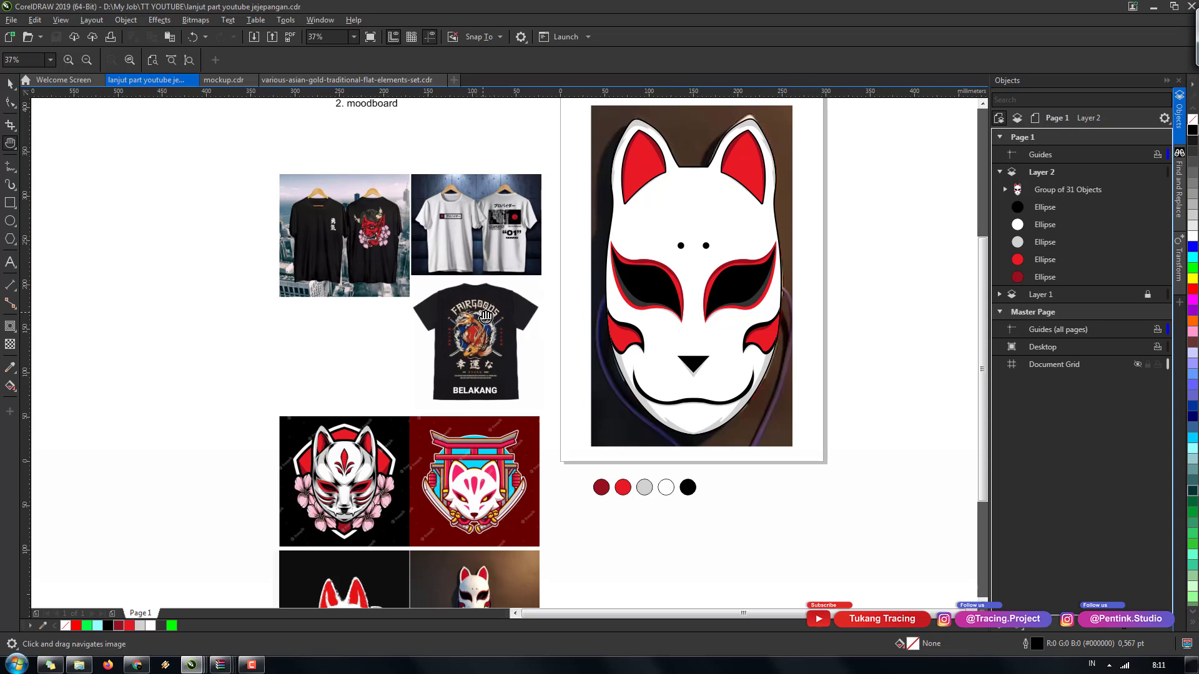
{"action": "left_click_drag", "start_coordinate": [470, 371], "coordinate": [437, 343]}
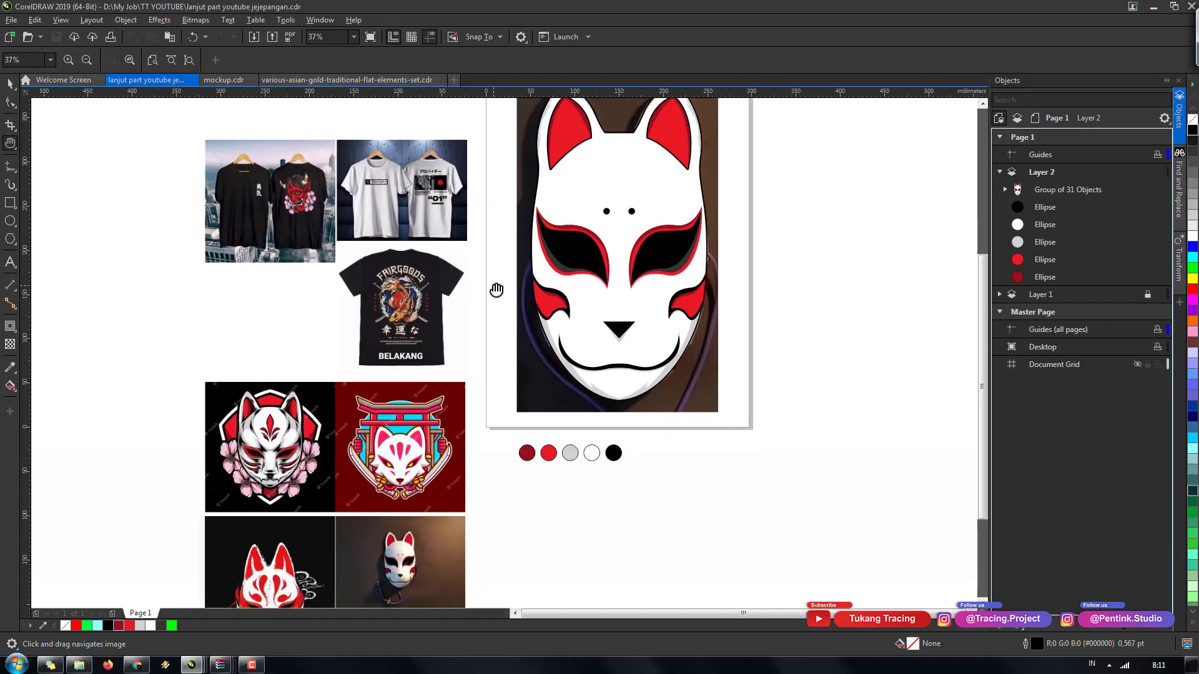
{"action": "left_click_drag", "start_coordinate": [506, 290], "coordinate": [442, 316]}
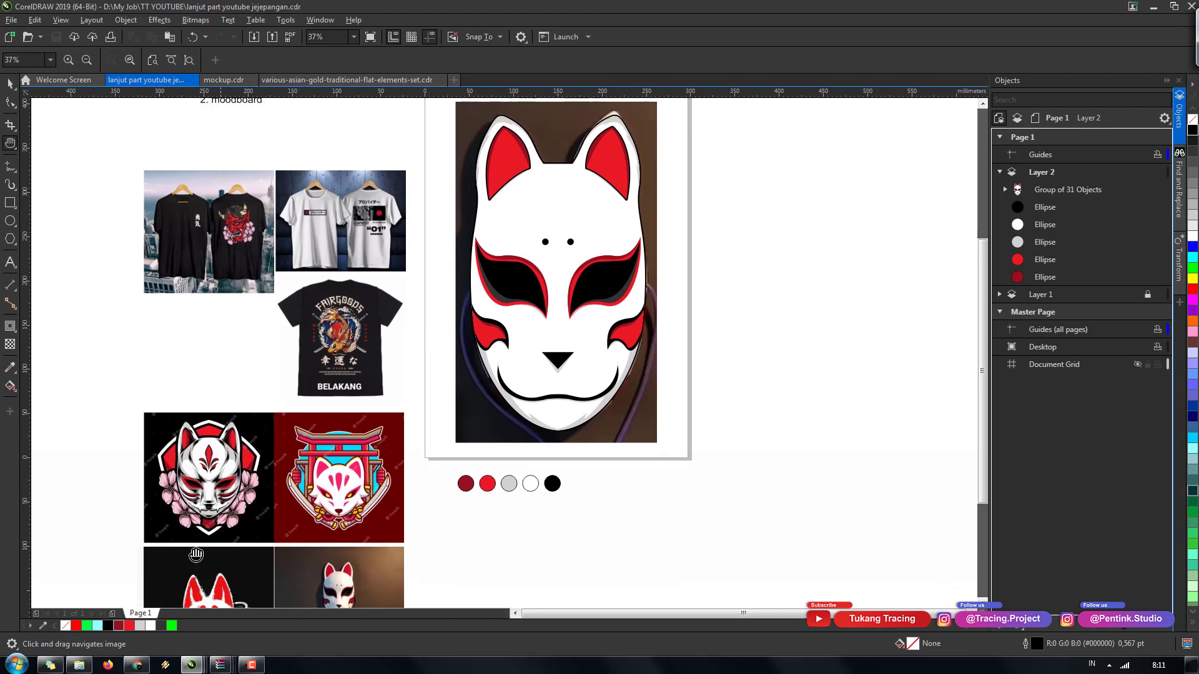
{"action": "left_click_drag", "start_coordinate": [332, 438], "coordinate": [336, 456]}
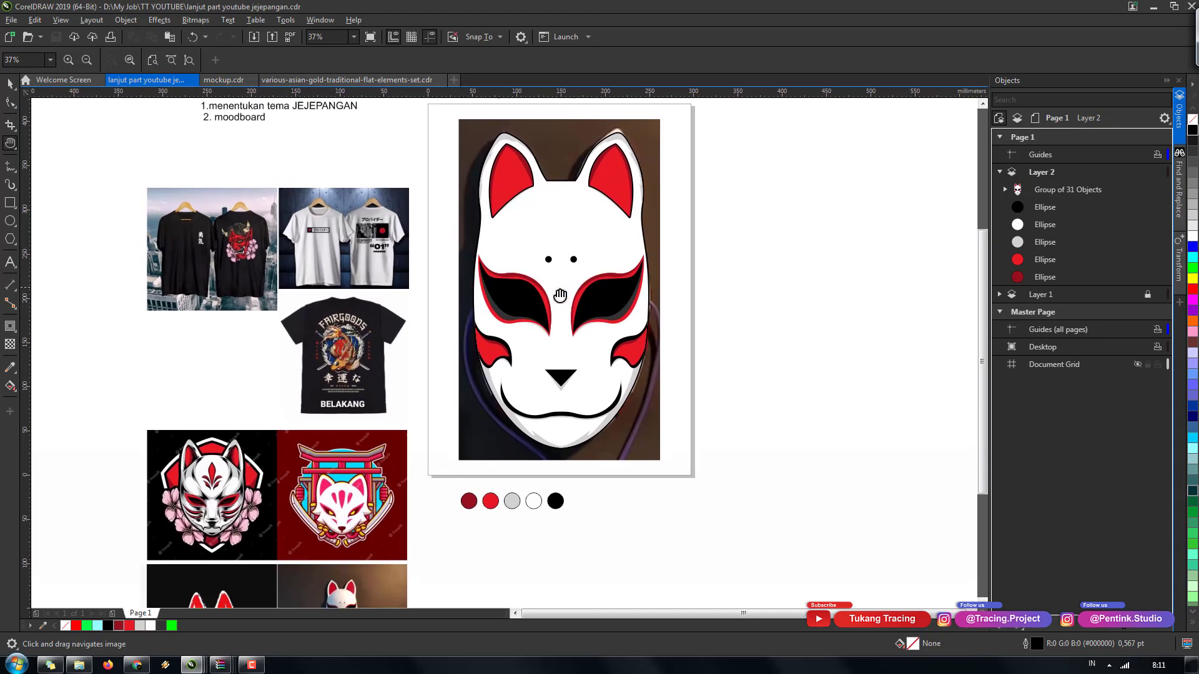
{"action": "left_click_drag", "start_coordinate": [560, 313], "coordinate": [589, 379]}
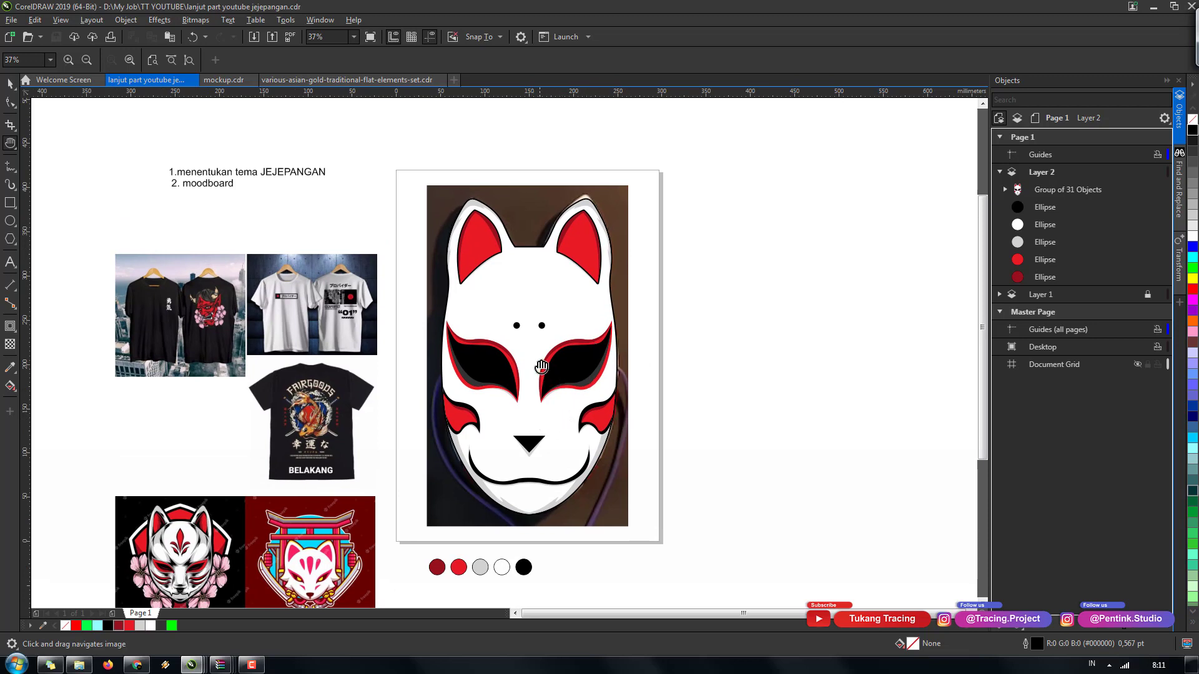
{"action": "left_click_drag", "start_coordinate": [524, 355], "coordinate": [486, 331]}
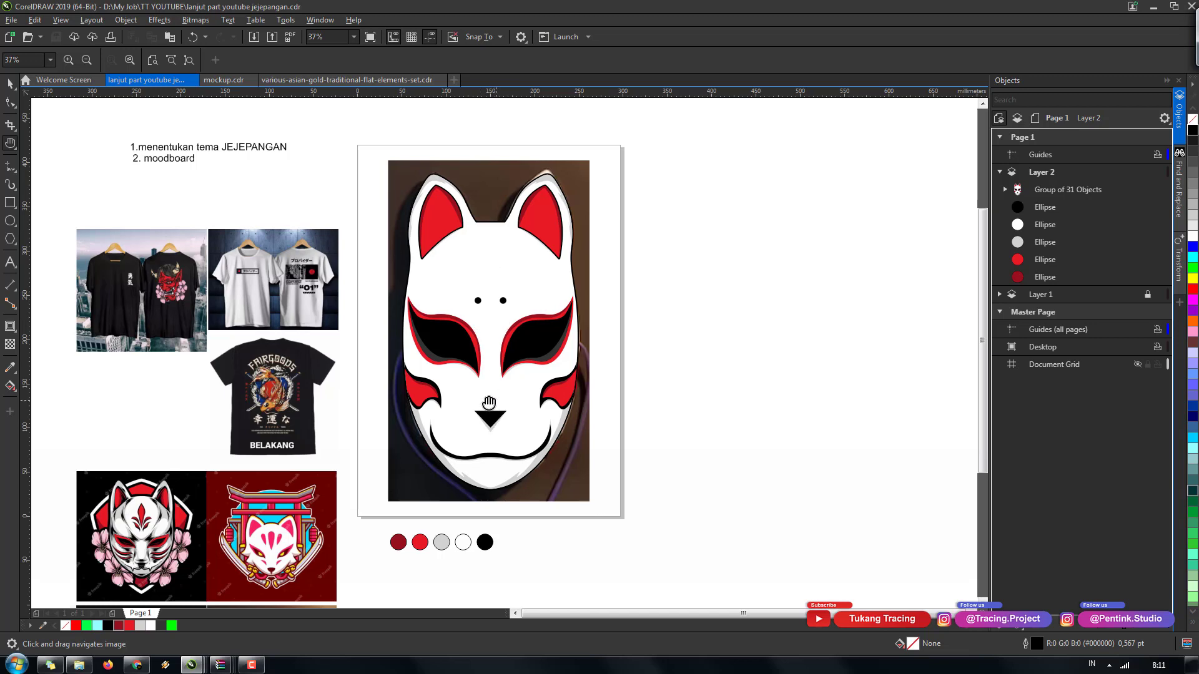
{"action": "left_click_drag", "start_coordinate": [500, 417], "coordinate": [472, 412]}
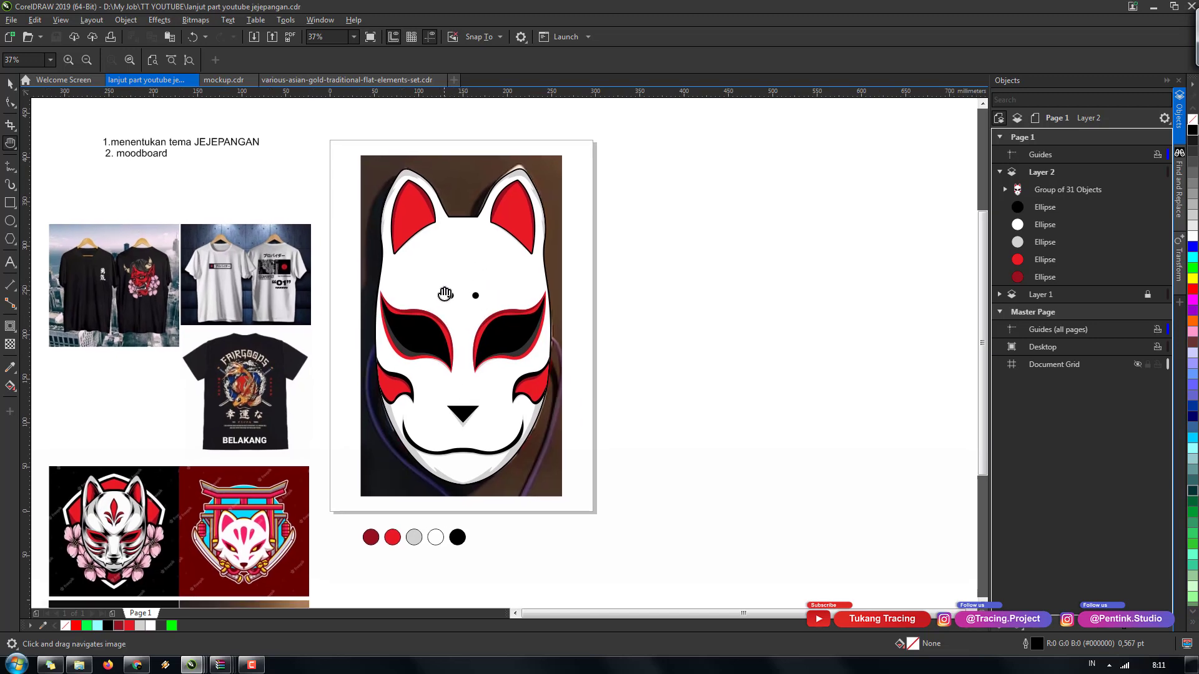
{"action": "left_click_drag", "start_coordinate": [477, 291], "coordinate": [504, 308]}
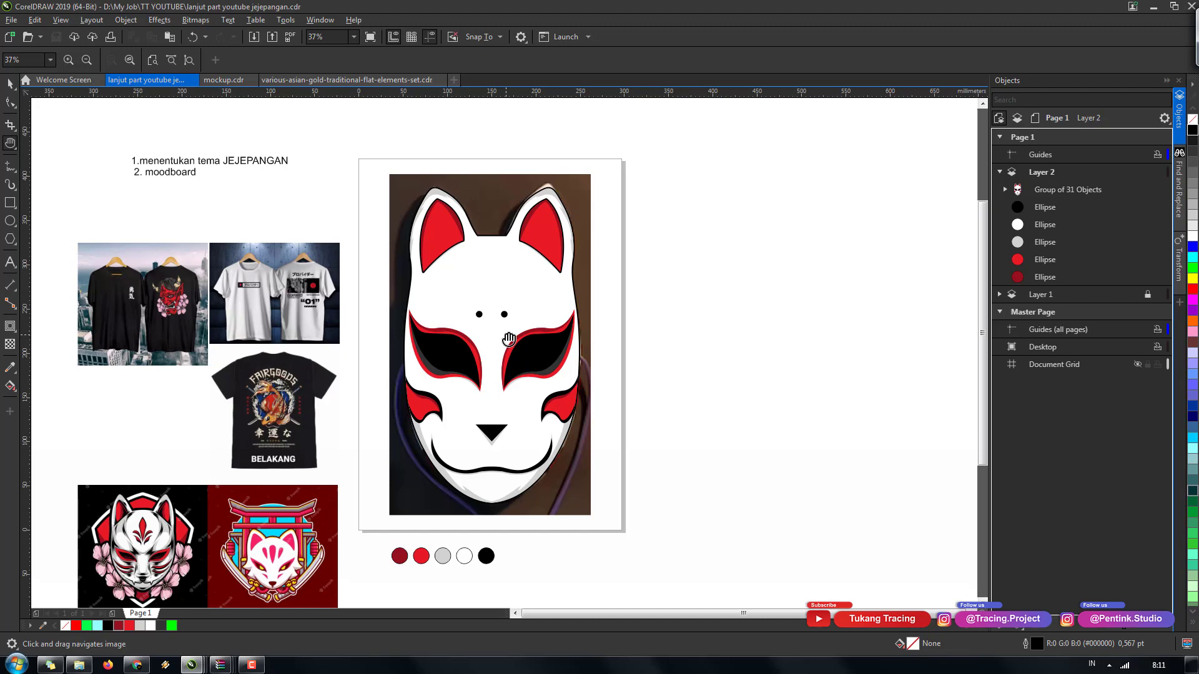
- Switch to the browser to view the "kitsune mask wikipedia" search results, and return to the mask drawing in CorelDRAW
{"action": "left_click", "coordinate": [137, 664]}
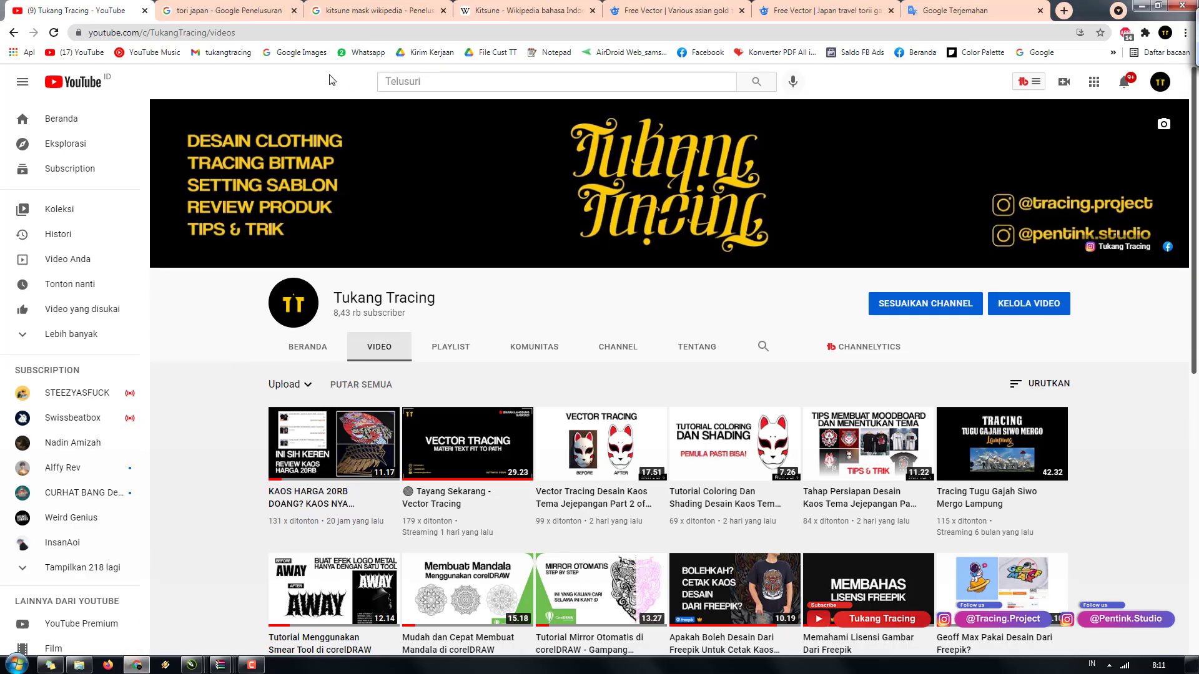
{"action": "left_click", "coordinate": [359, 14]}
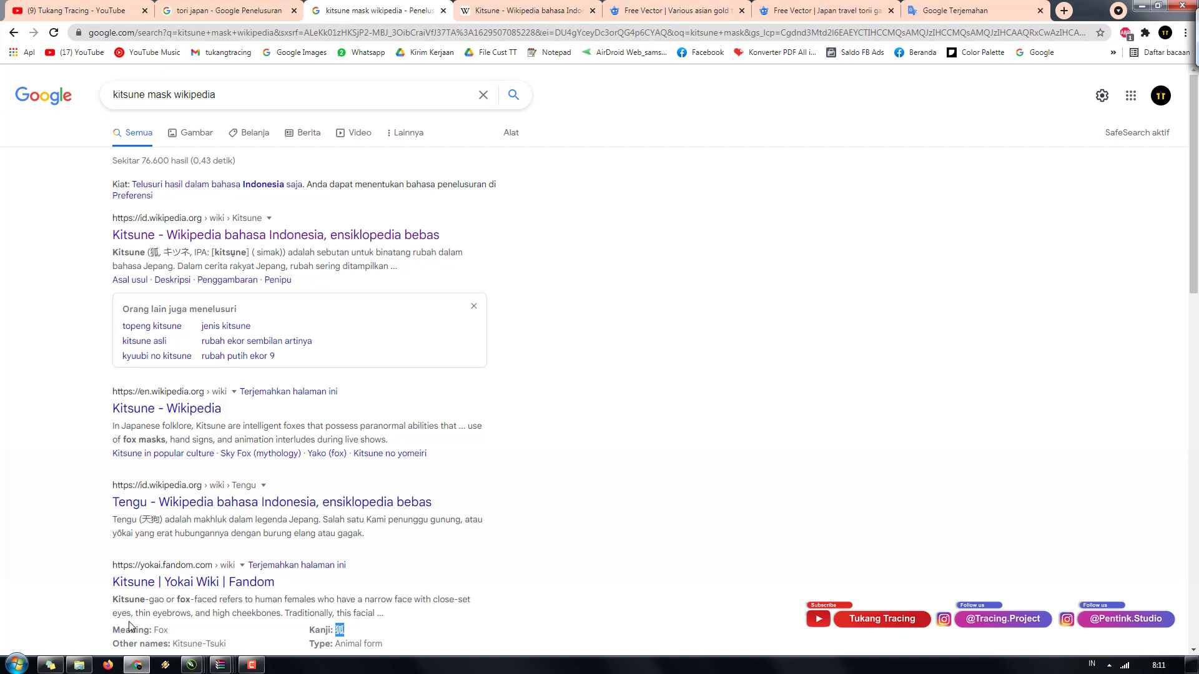
{"action": "left_click", "coordinate": [141, 667]}
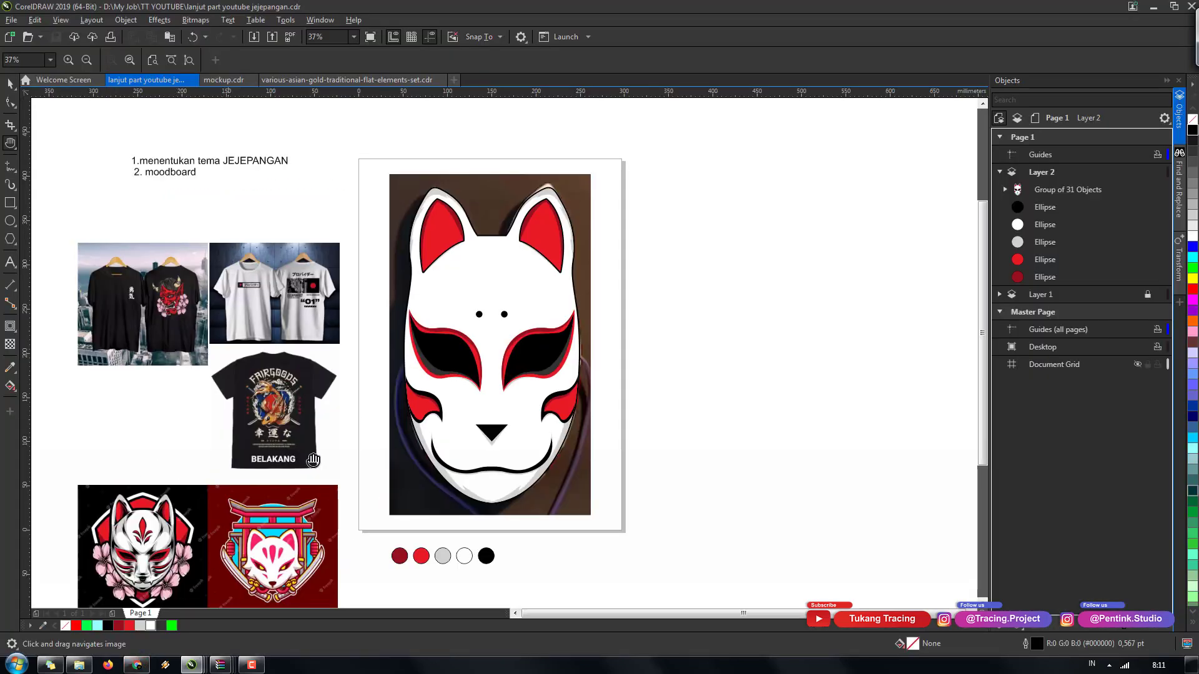
- Add a new layer above Layer 2 for the shirt design
{"action": "left_click_drag", "start_coordinate": [444, 347], "coordinate": [478, 336]}
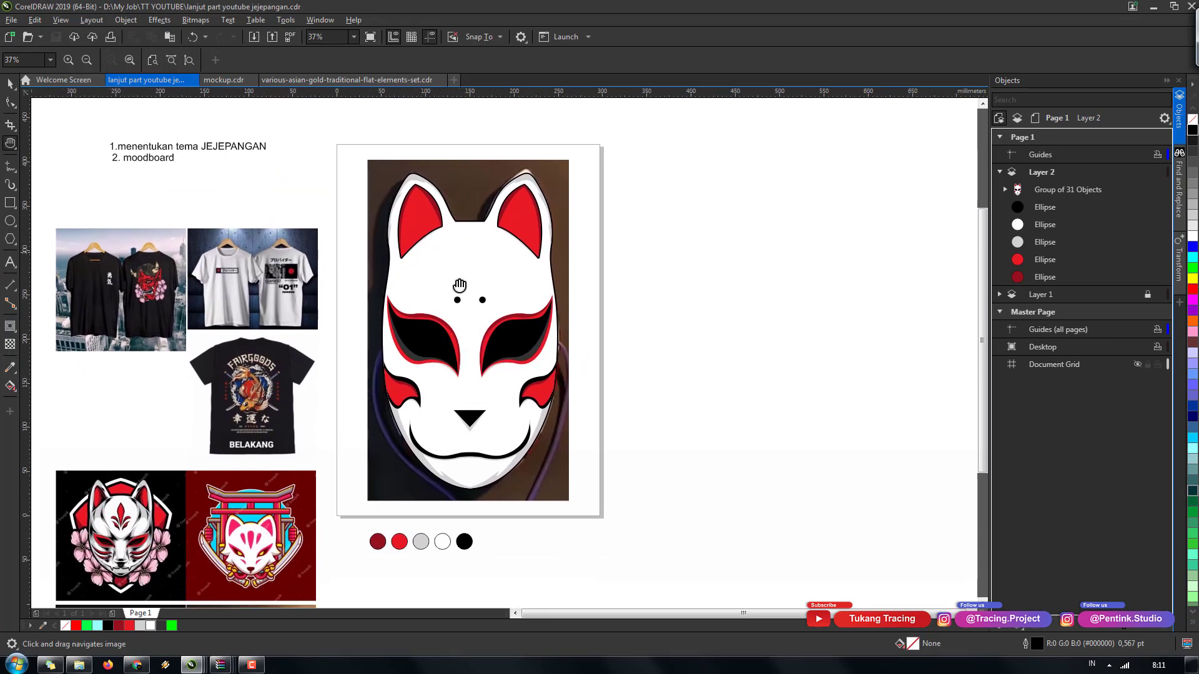
{"action": "left_click_drag", "start_coordinate": [470, 321], "coordinate": [404, 317]}
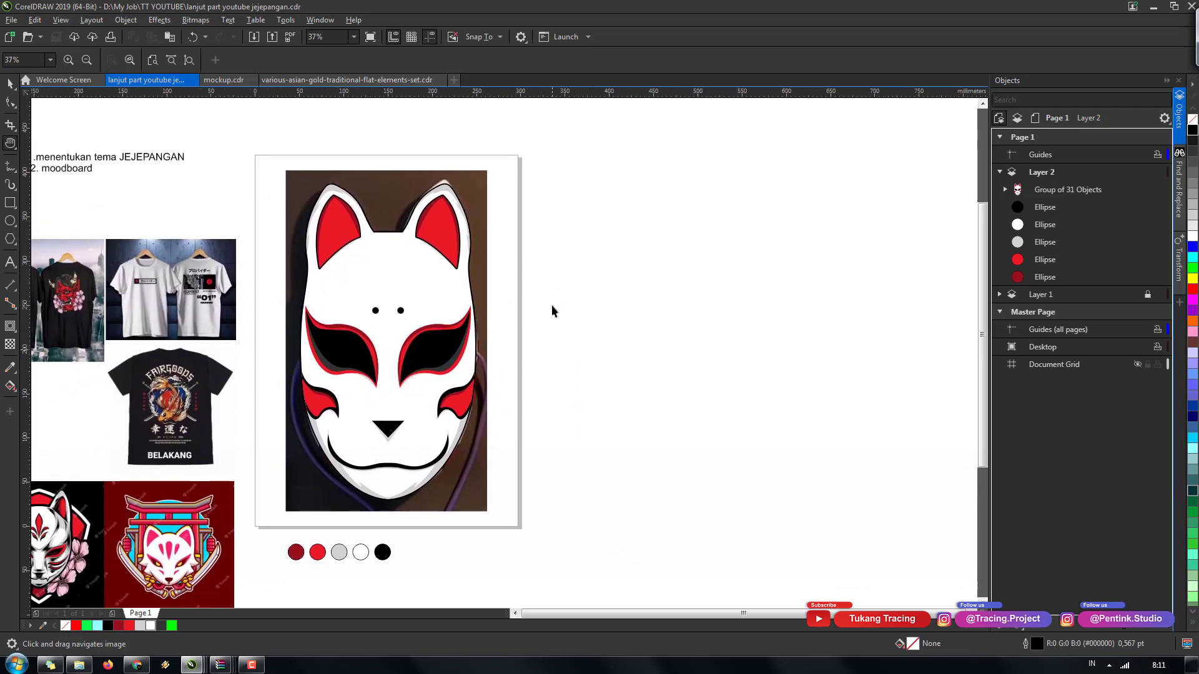
{"action": "key", "text": "space"}
{"action": "left_click", "coordinate": [1003, 623]}
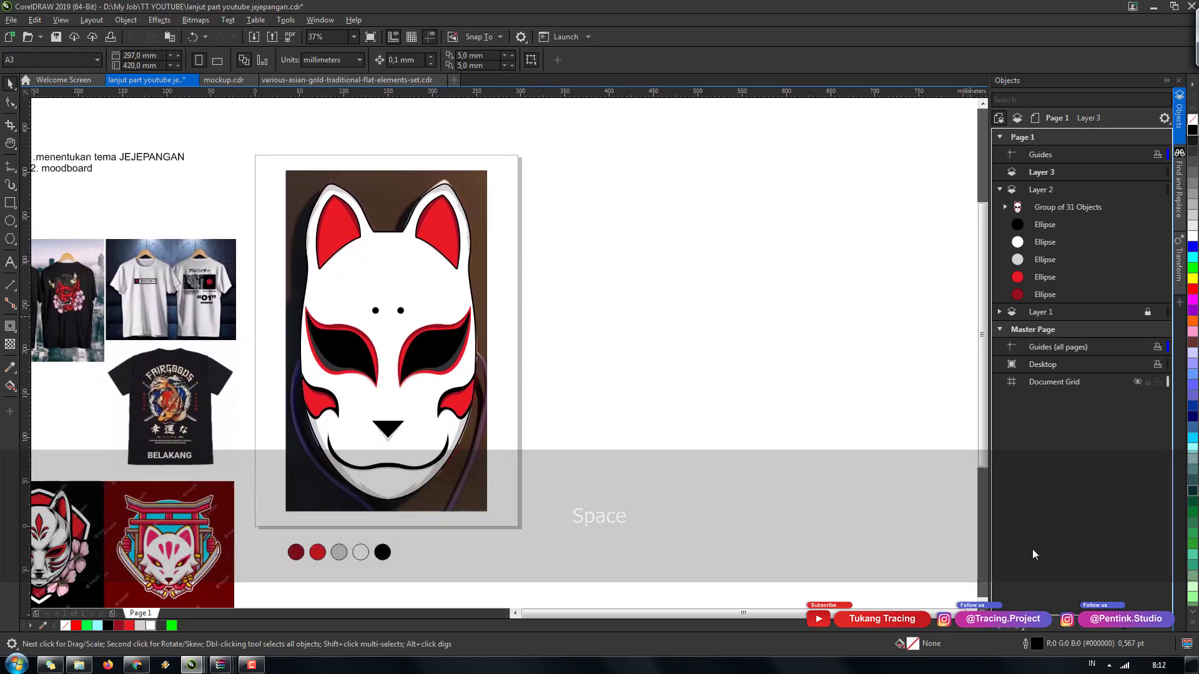
- Create a page-sized 297 x 420 mm rectangle on Layer 3 and move it beside the page, to the right of the mask
{"action": "left_click", "coordinate": [10, 204]}
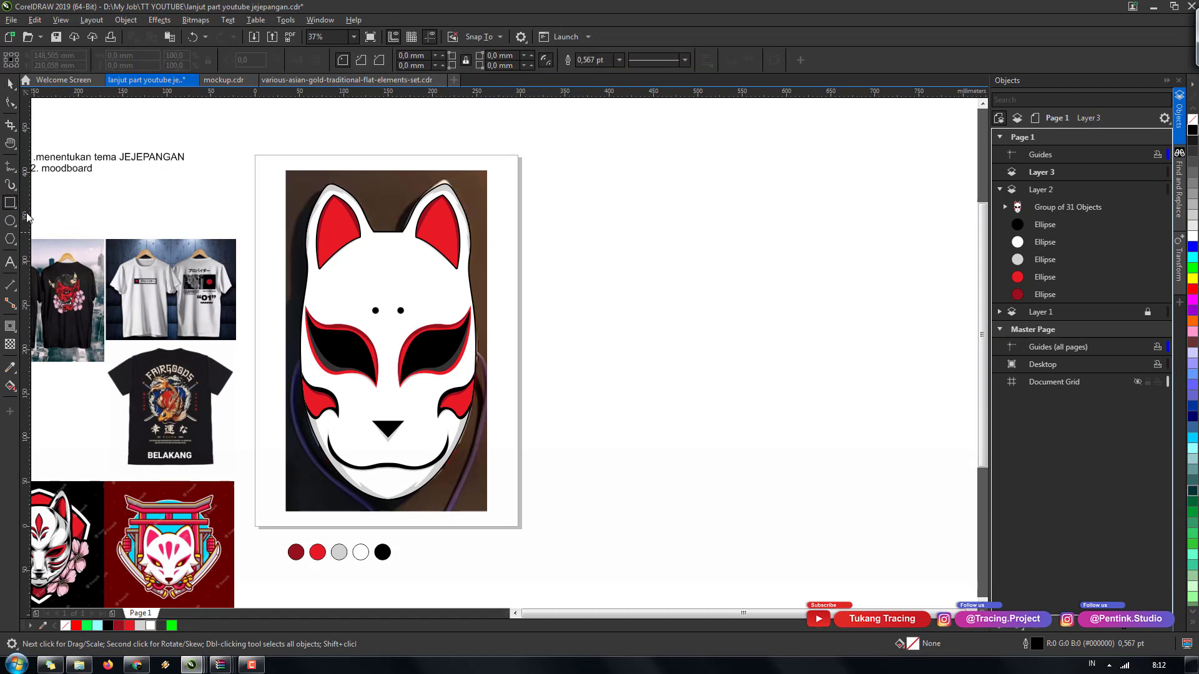
{"action": "double_click", "coordinate": [10, 203]}
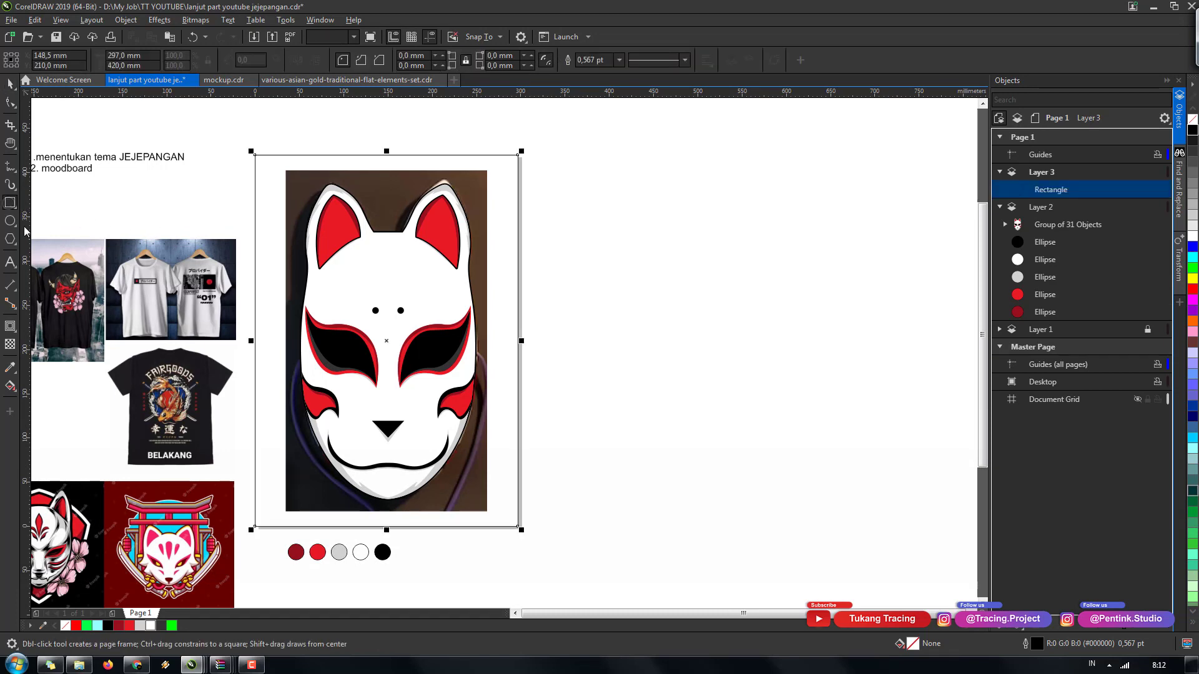
{"action": "key", "text": "space"}
{"action": "left_click_drag", "start_coordinate": [393, 349], "coordinate": [678, 362]}
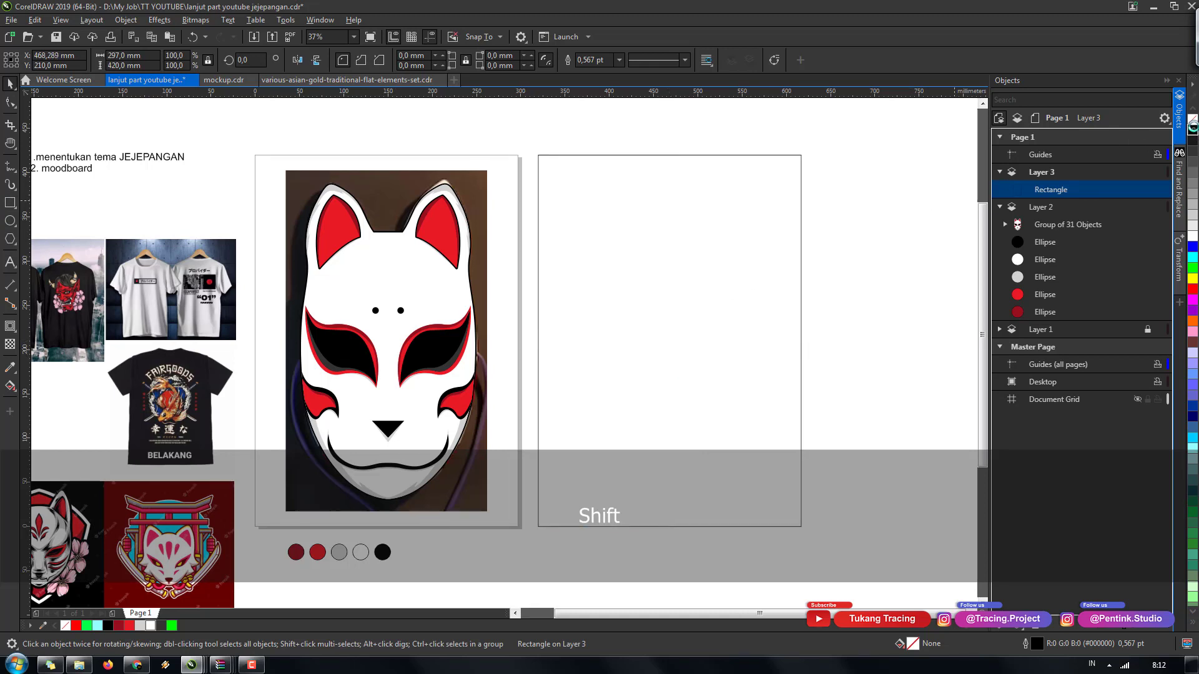
- Fill the rectangle beside the page with black and remove its outline
{"action": "left_click", "coordinate": [1192, 130]}
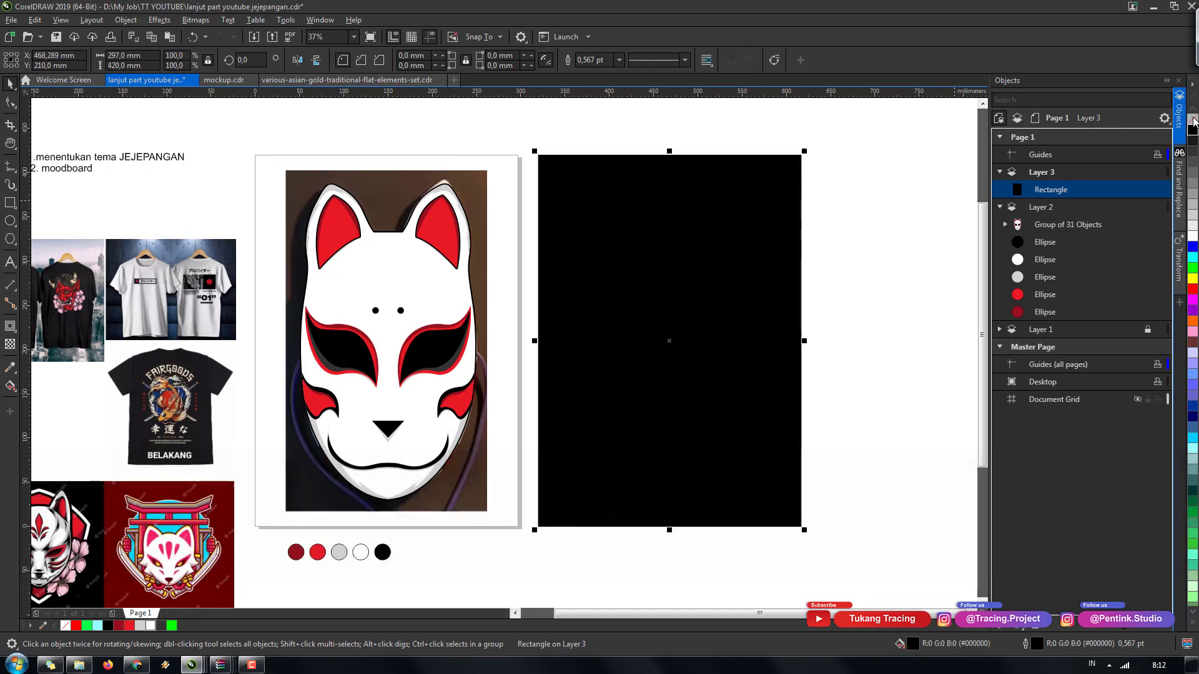
{"action": "right_click", "coordinate": [1193, 122]}
{"action": "key", "text": "h"}
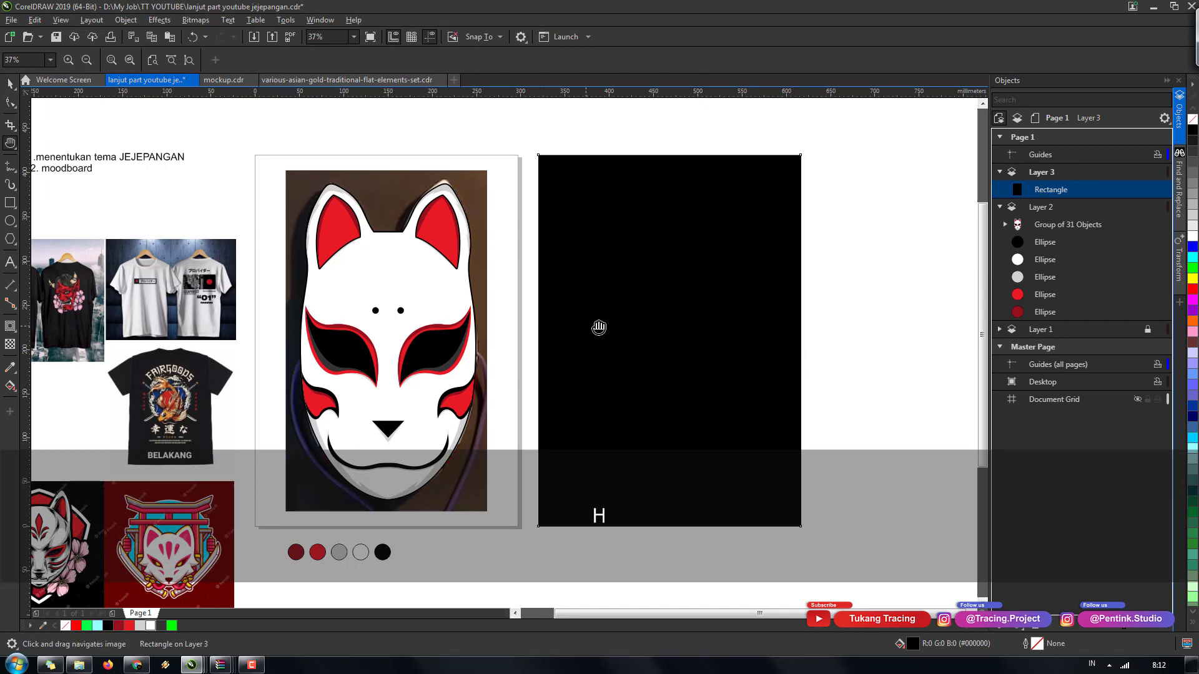
{"action": "left_click_drag", "start_coordinate": [597, 327], "coordinate": [498, 325]}
{"action": "key", "text": "space"}
{"action": "key", "text": "h"}
{"action": "key", "text": "space"}
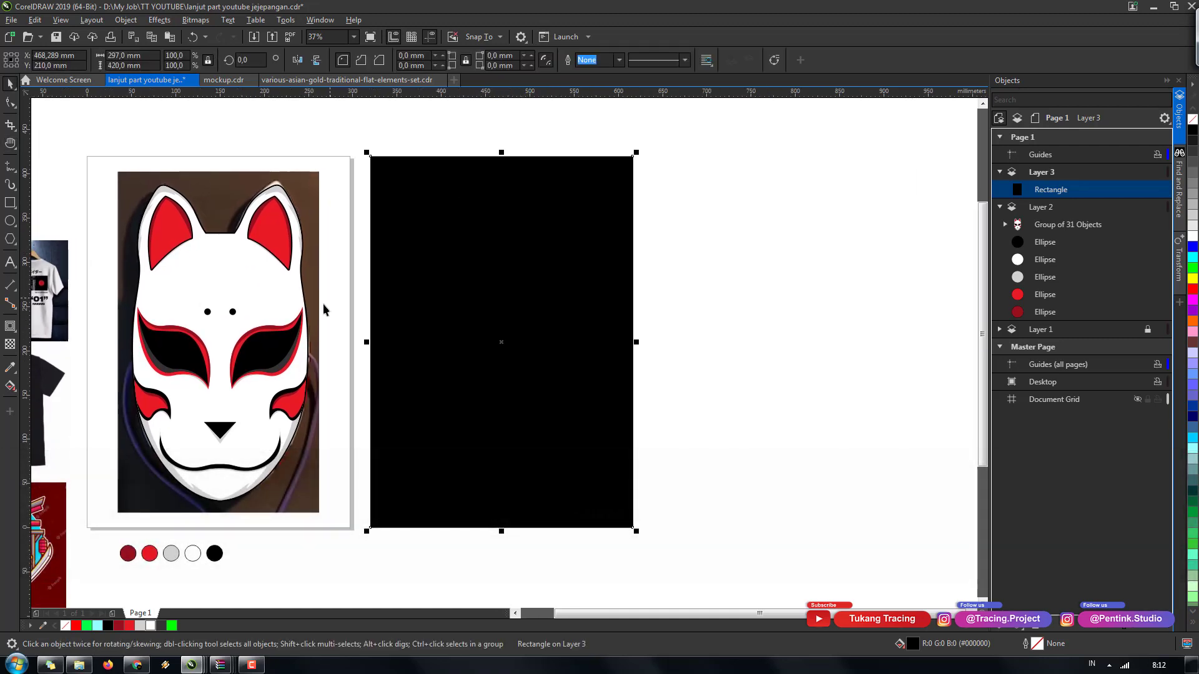
{"action": "left_click", "coordinate": [282, 338]}
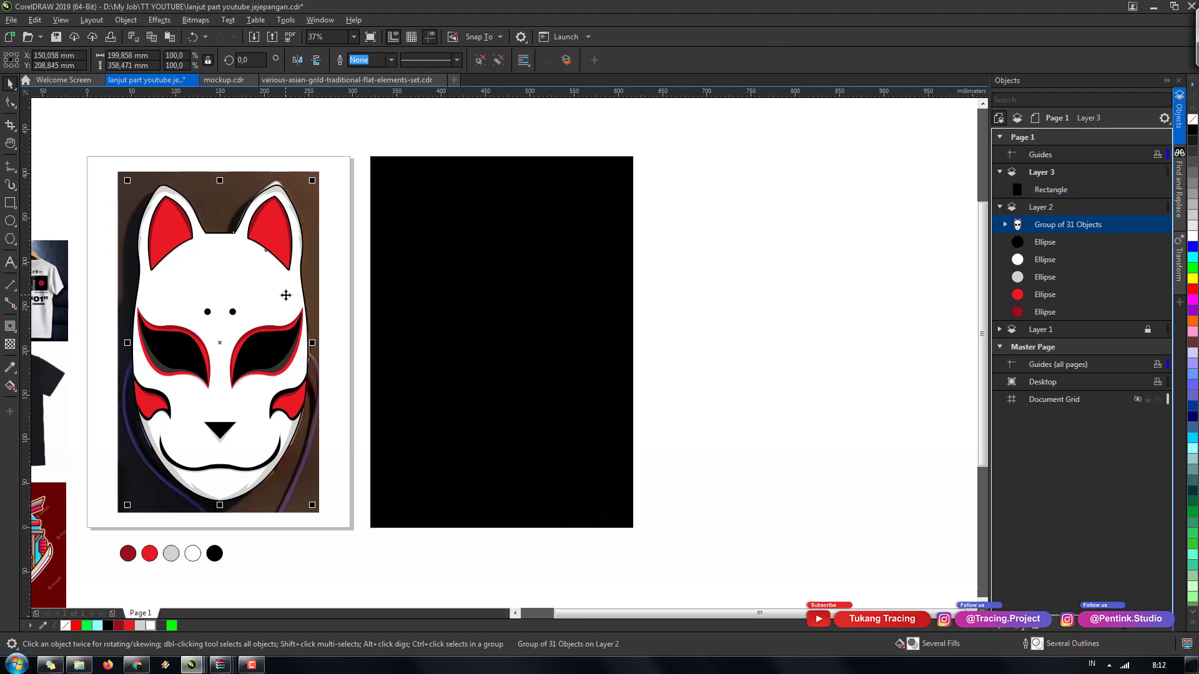
{"action": "left_click_drag", "start_coordinate": [287, 297], "coordinate": [288, 310]}
{"action": "key", "text": "ctrl+z"}
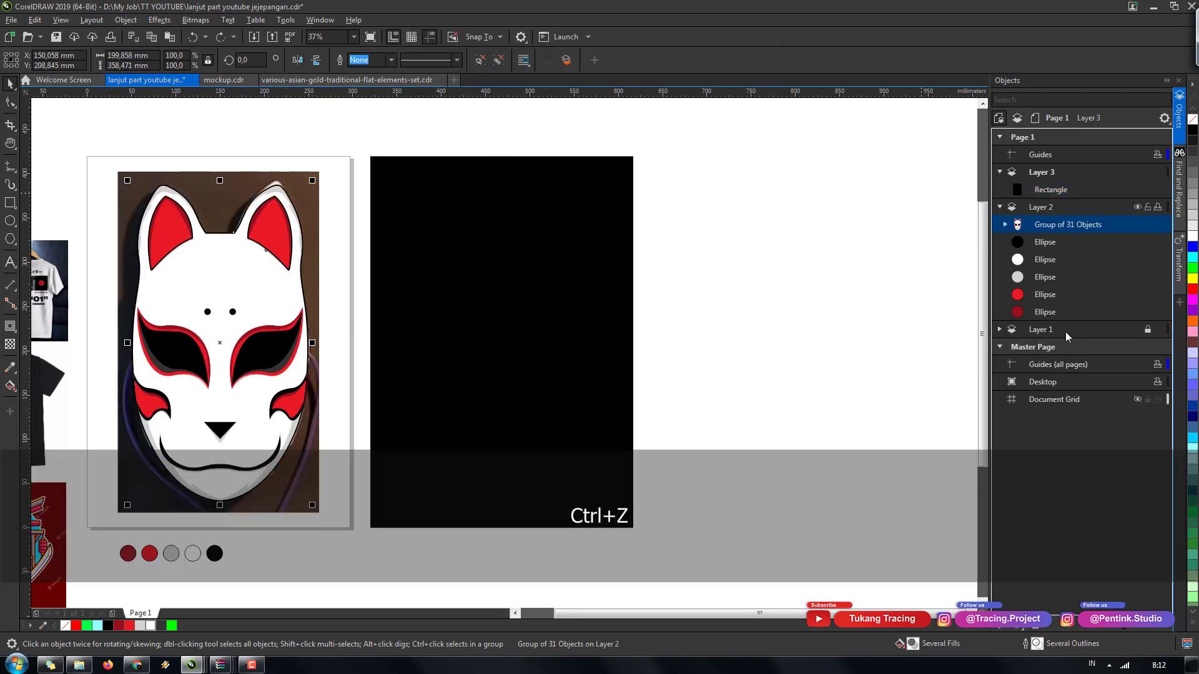
{"action": "left_click", "coordinate": [320, 20]}
{"action": "mouse_move", "coordinate": [472, 188]}
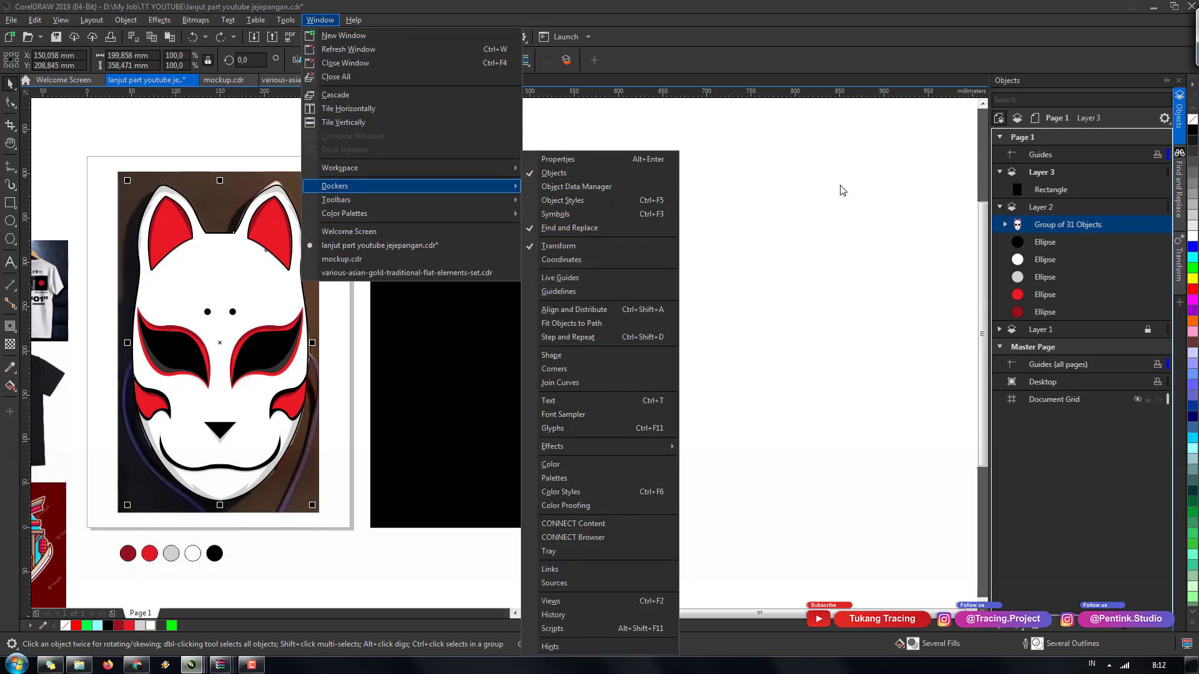
{"action": "left_click", "coordinate": [575, 256]}
- Copy the traced mask group from Layer 2 into Layer 3, keeping it in place, and collapse Layer 2
{"action": "left_click_drag", "start_coordinate": [269, 286], "coordinate": [278, 313]}
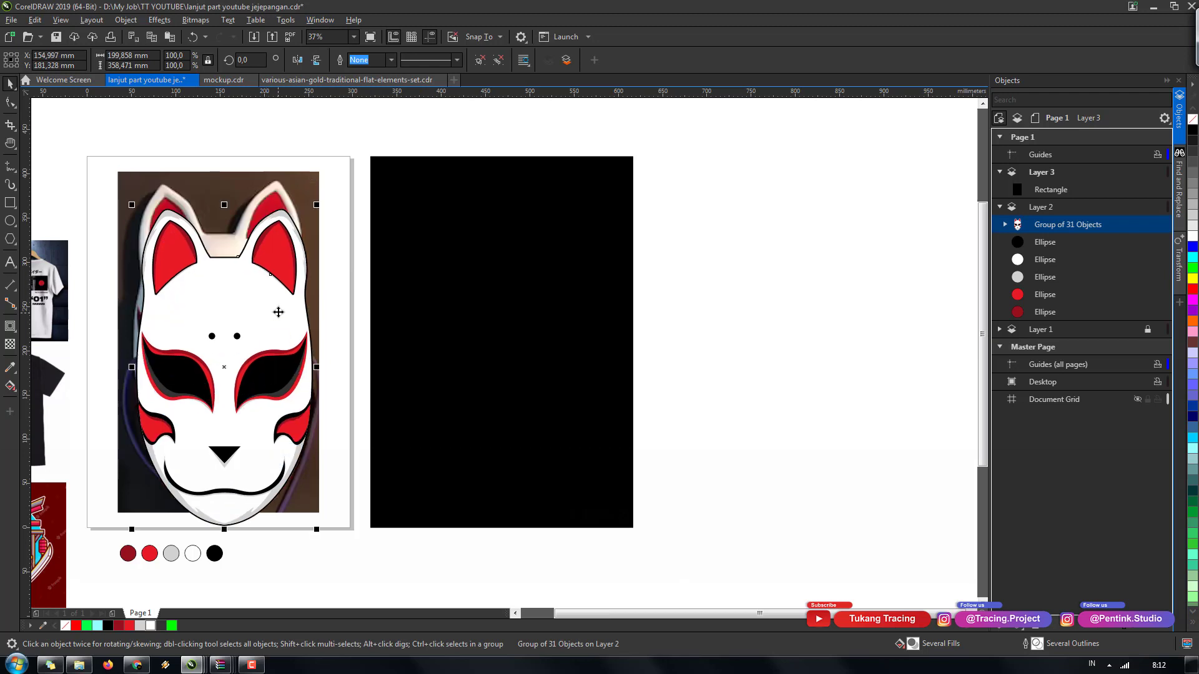
{"action": "key", "text": "ctrl+z"}
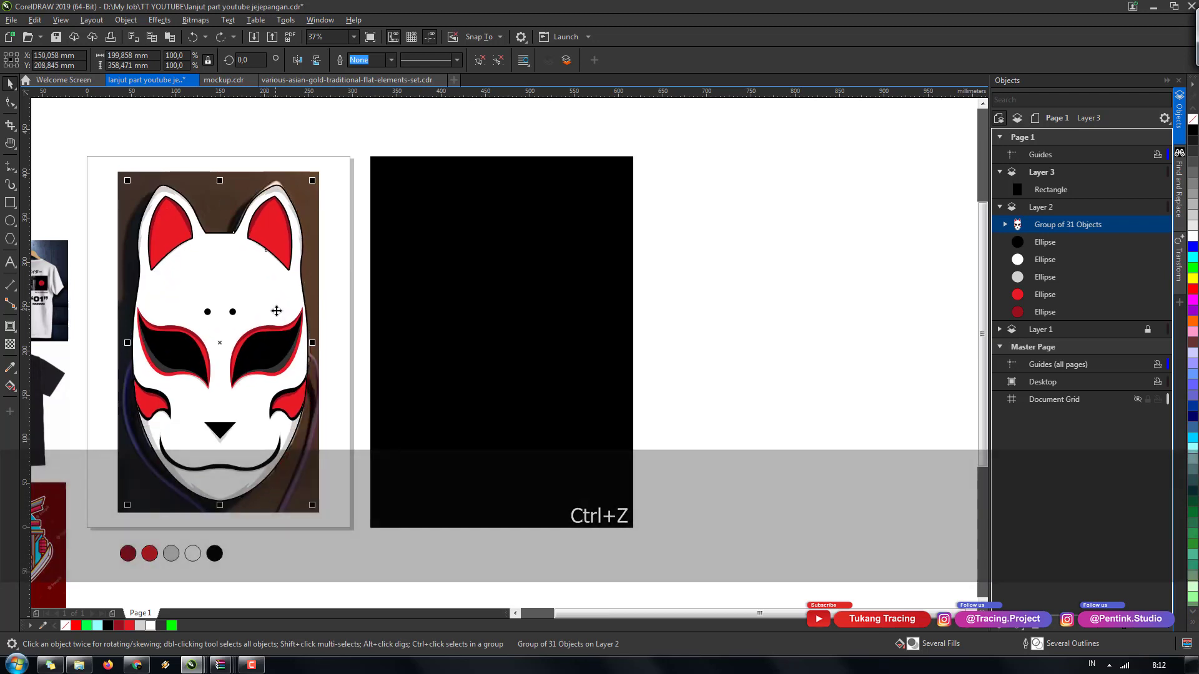
{"action": "key", "text": "ctrl+c"}
{"action": "left_click", "coordinate": [1057, 179]}
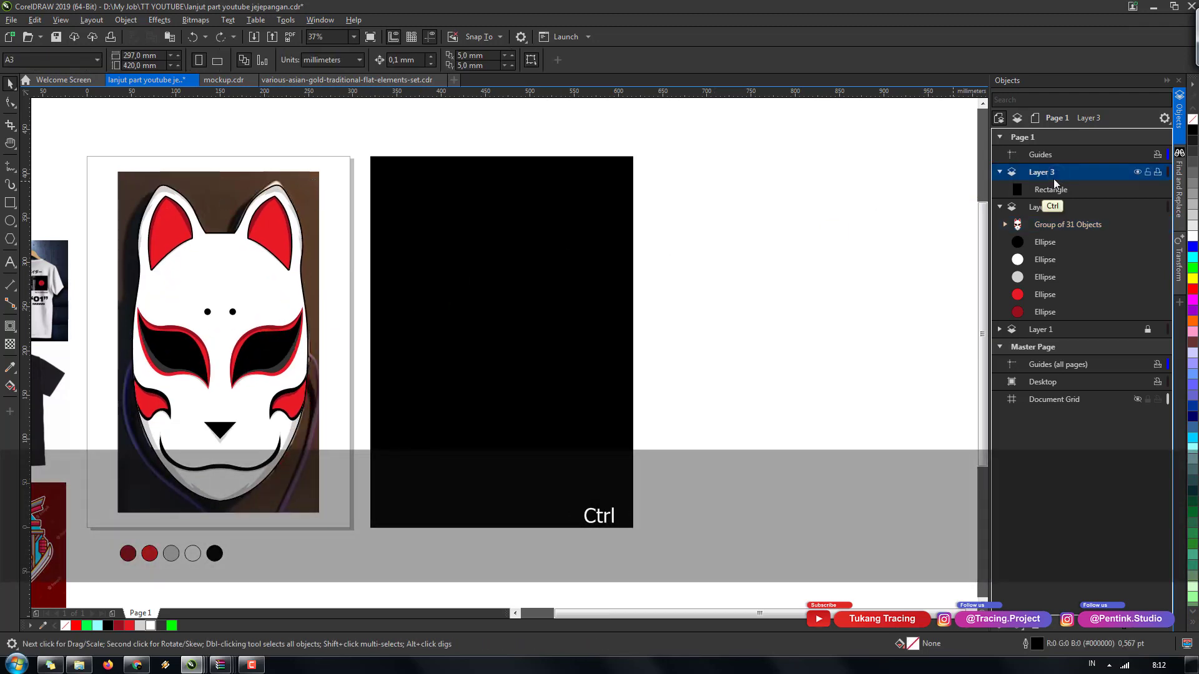
{"action": "key", "text": "ctrl+v"}
{"action": "left_click", "coordinate": [999, 225]}
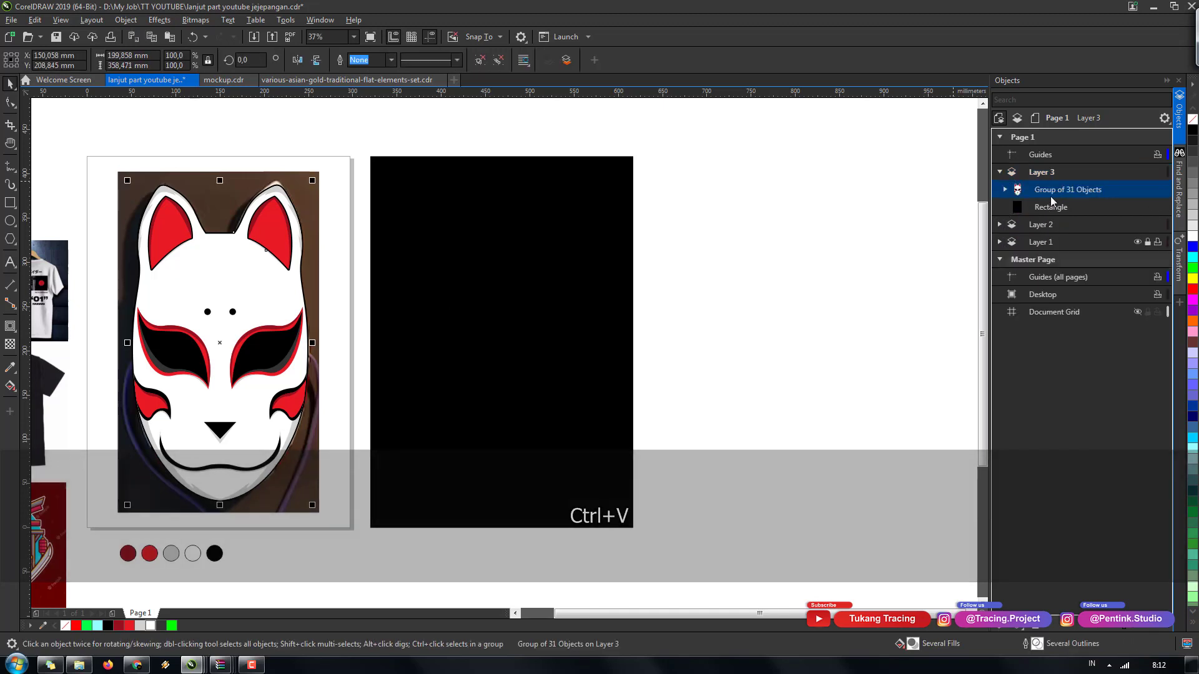
- Rename Layer 3 as "desain"
{"action": "double_click", "coordinate": [1041, 171]}
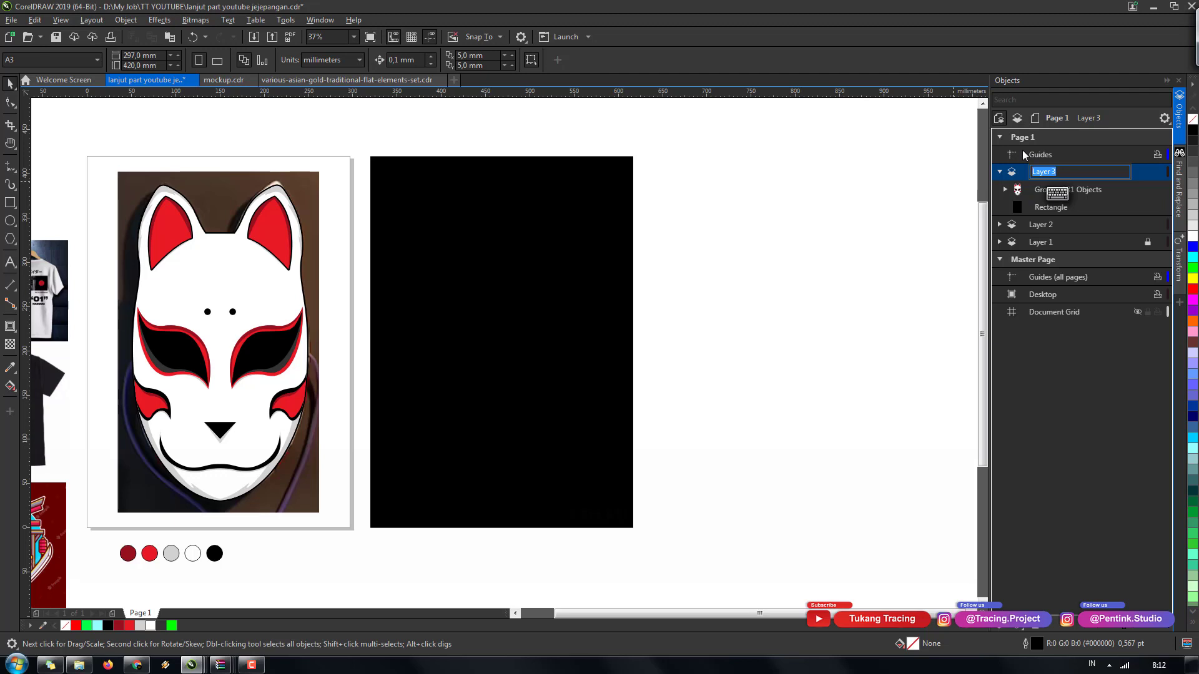
{"action": "type", "text": "desaibn"}
{"action": "key", "text": "BackSpace"}
{"action": "key", "text": "BackSpace"}
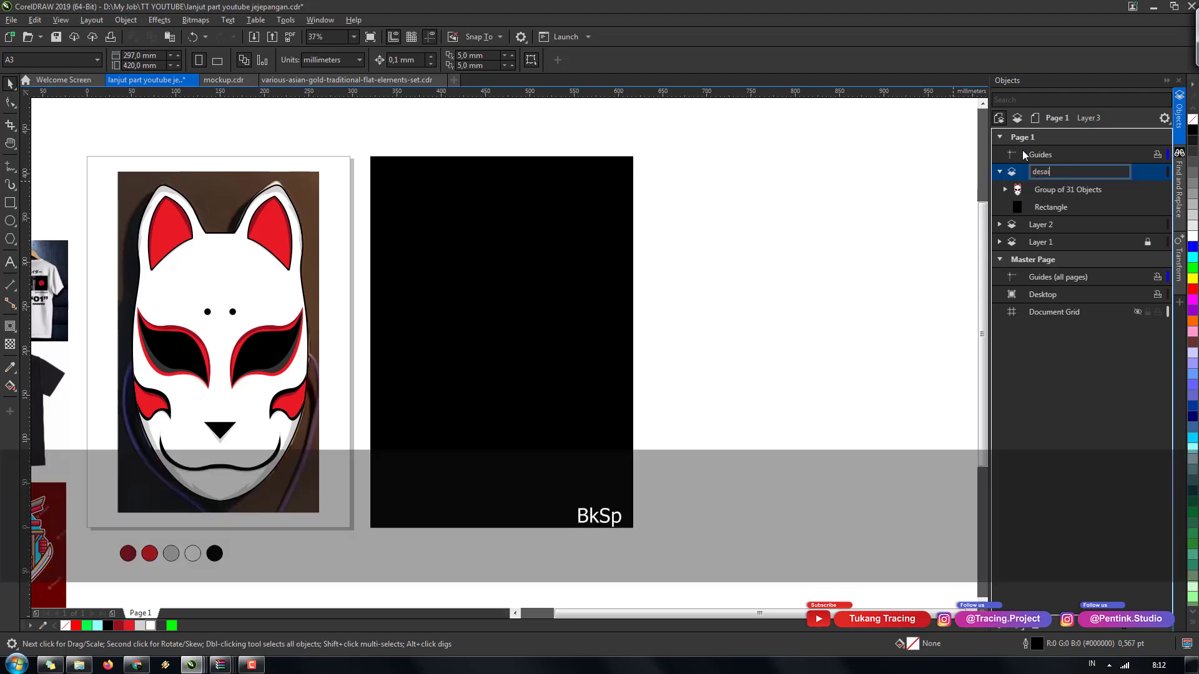
{"action": "type", "text": "n"}
{"action": "key", "text": "Return"}
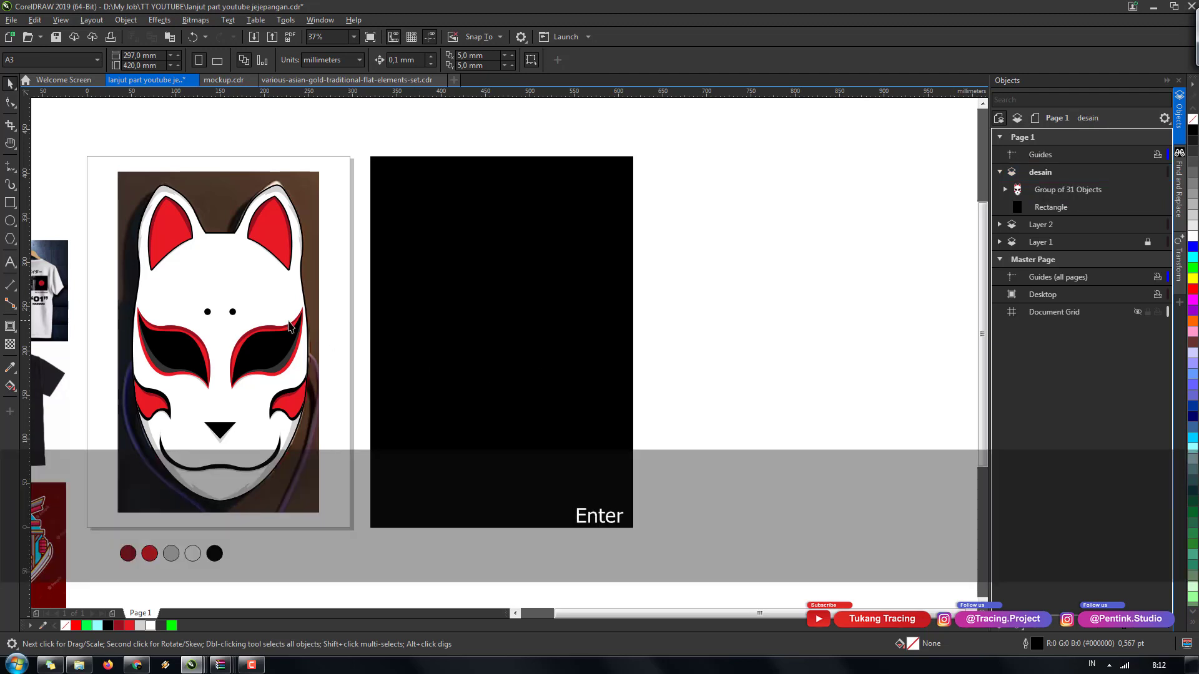
- Move the copied mask group onto the black rectangle and scale it down to about 78%, placed near the rectangle's centre
{"action": "left_click_drag", "start_coordinate": [274, 319], "coordinate": [564, 306]}
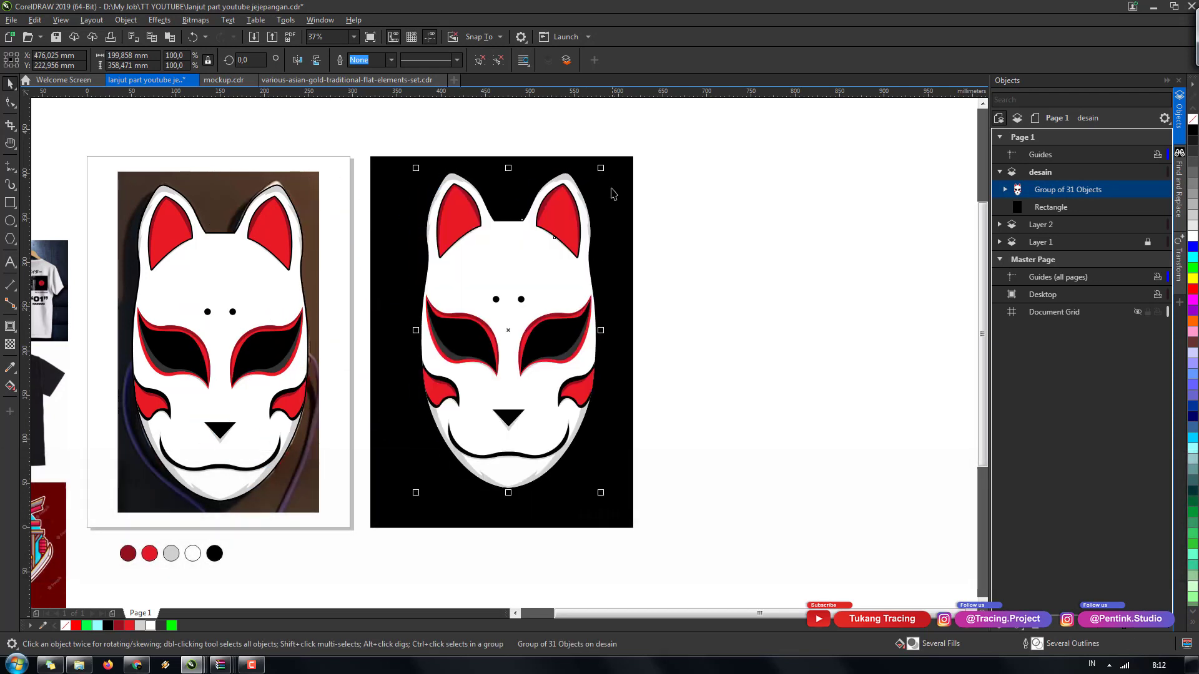
{"action": "left_click_drag", "start_coordinate": [601, 167], "coordinate": [563, 235]}
{"action": "left_click_drag", "start_coordinate": [525, 311], "coordinate": [555, 287]}
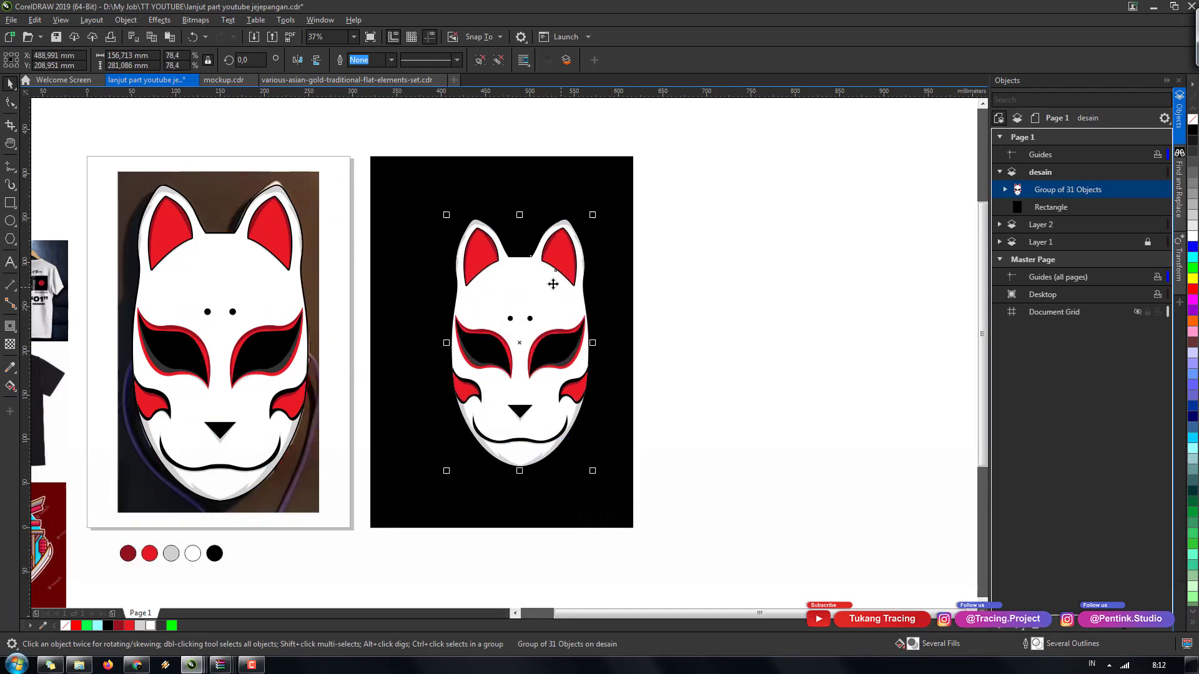
- Shorten the mask group to about 231.6 mm high, keeping its width, and shift it closer to the black rectangle's centre
{"action": "left_click_drag", "start_coordinate": [519, 215], "coordinate": [519, 250]}
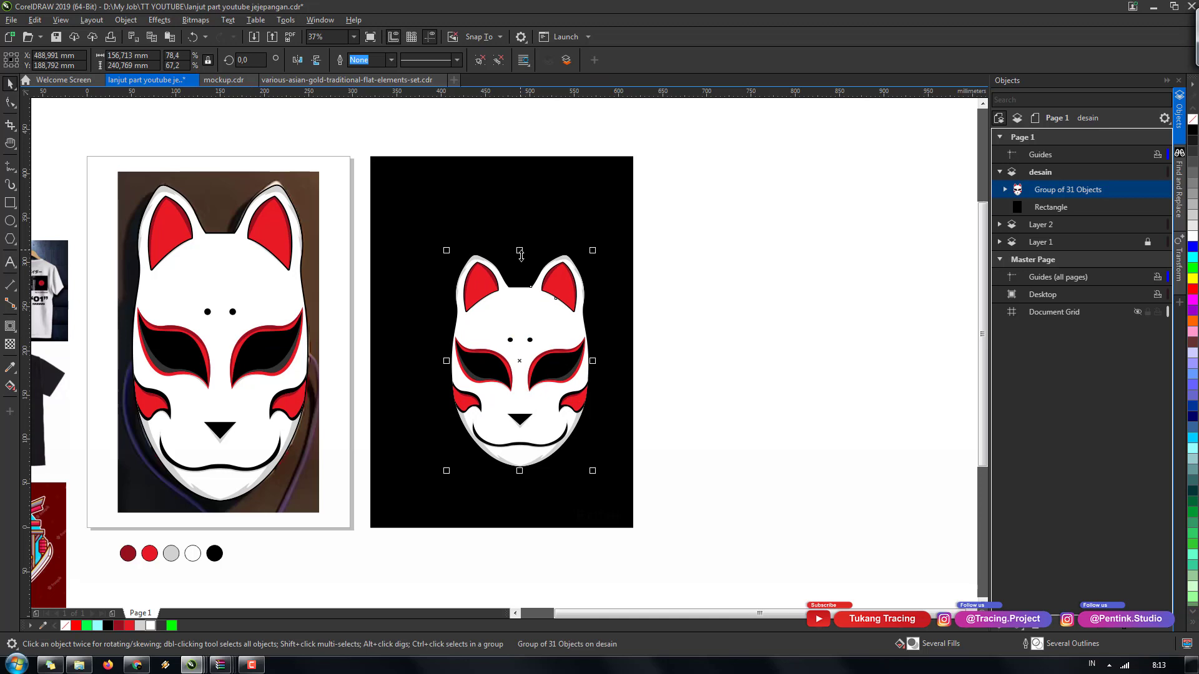
{"action": "left_click_drag", "start_coordinate": [520, 255], "coordinate": [521, 263]}
{"action": "left_click_drag", "start_coordinate": [545, 336], "coordinate": [700, 300]}
- Review the moodboard, switch to the browser and look through the "tori japan" image results for torii gate references
{"action": "key", "text": "h"}
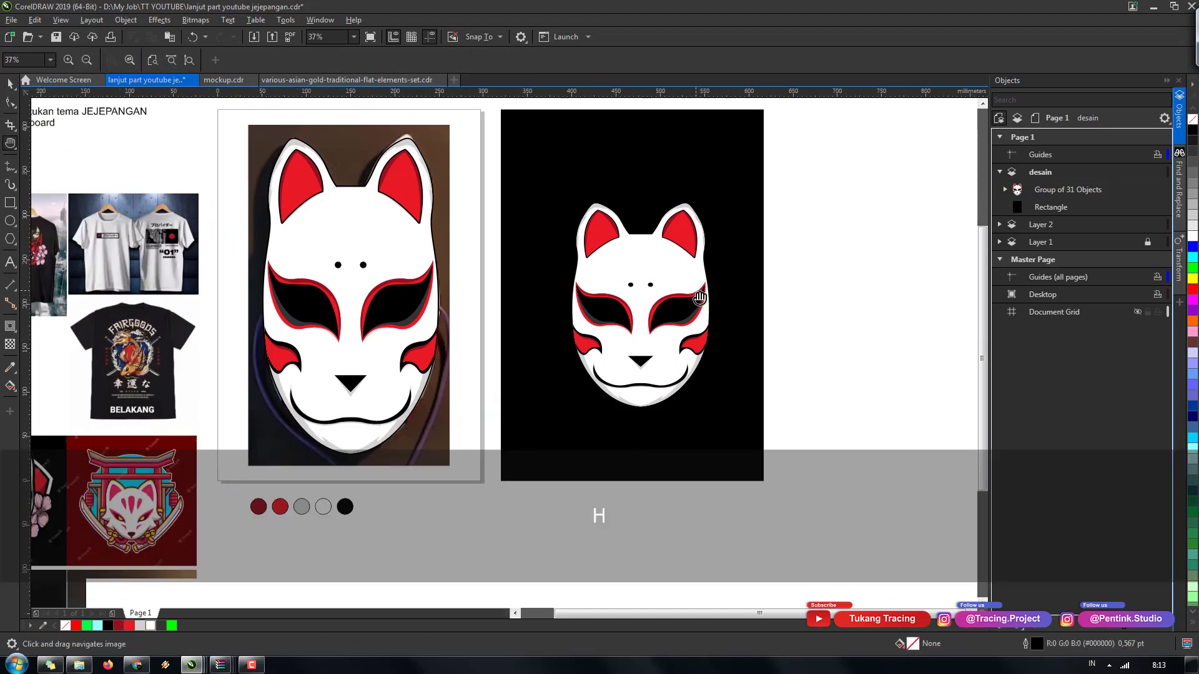
{"action": "left_click_drag", "start_coordinate": [679, 302], "coordinate": [802, 303]}
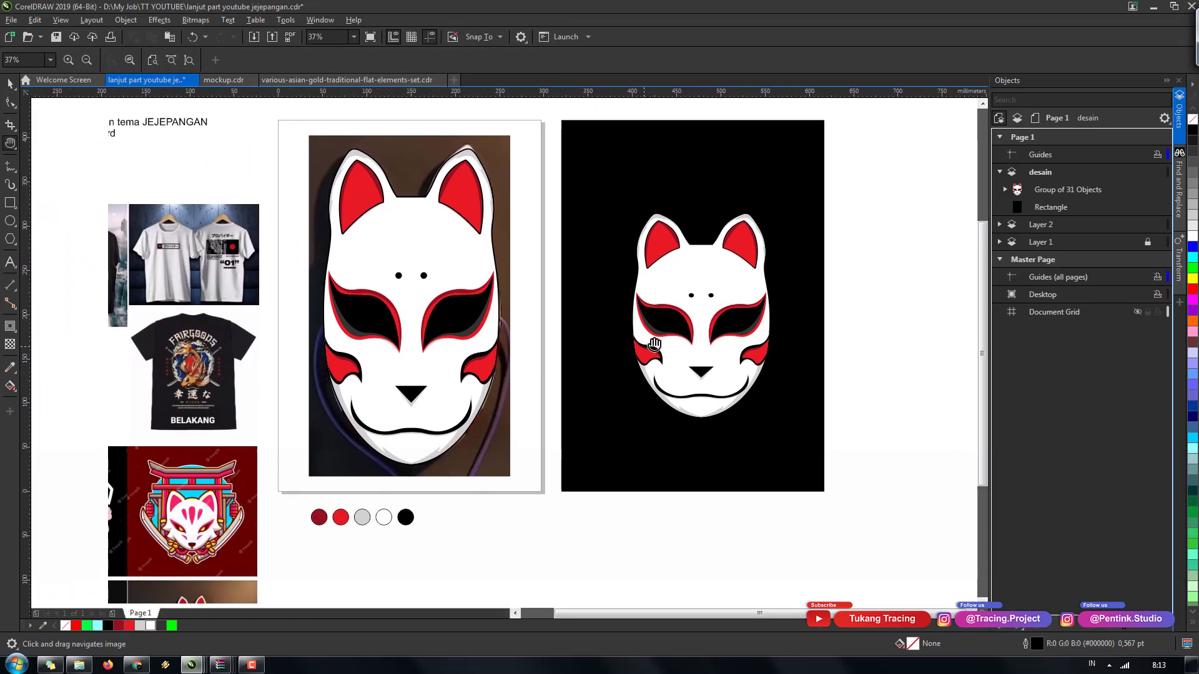
{"action": "left_click_drag", "start_coordinate": [655, 347], "coordinate": [743, 292]}
{"action": "left_click_drag", "start_coordinate": [564, 380], "coordinate": [585, 320]}
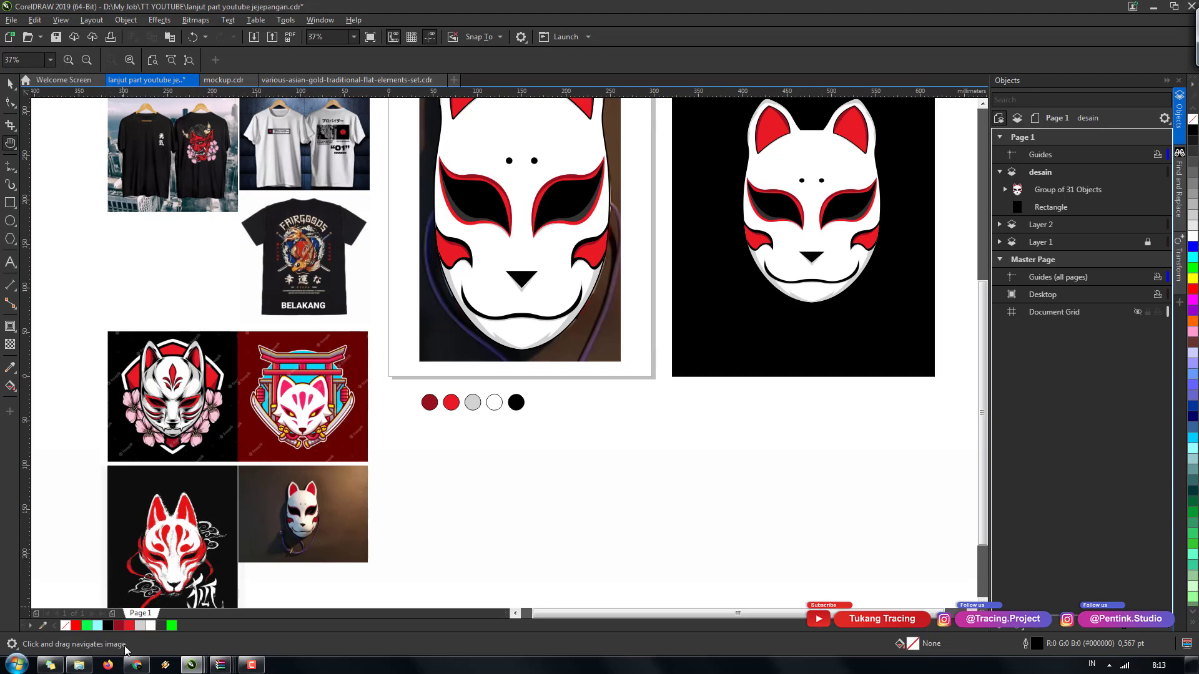
{"action": "left_click", "coordinate": [135, 665]}
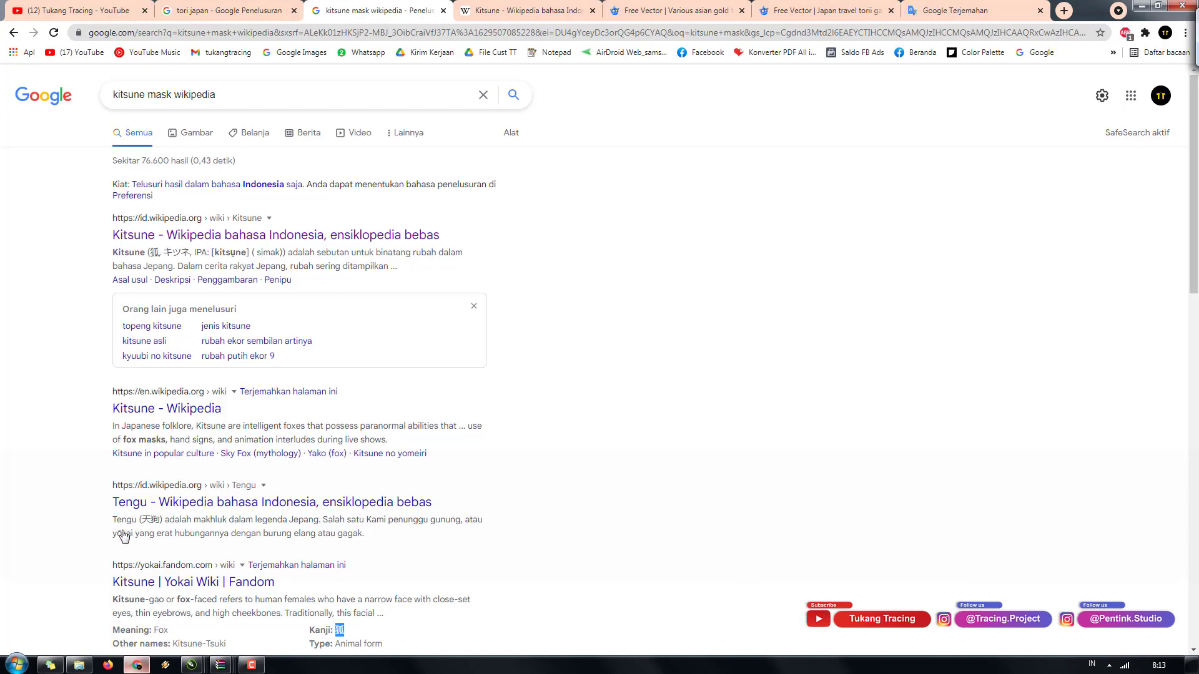
{"action": "left_click", "coordinate": [225, 11]}
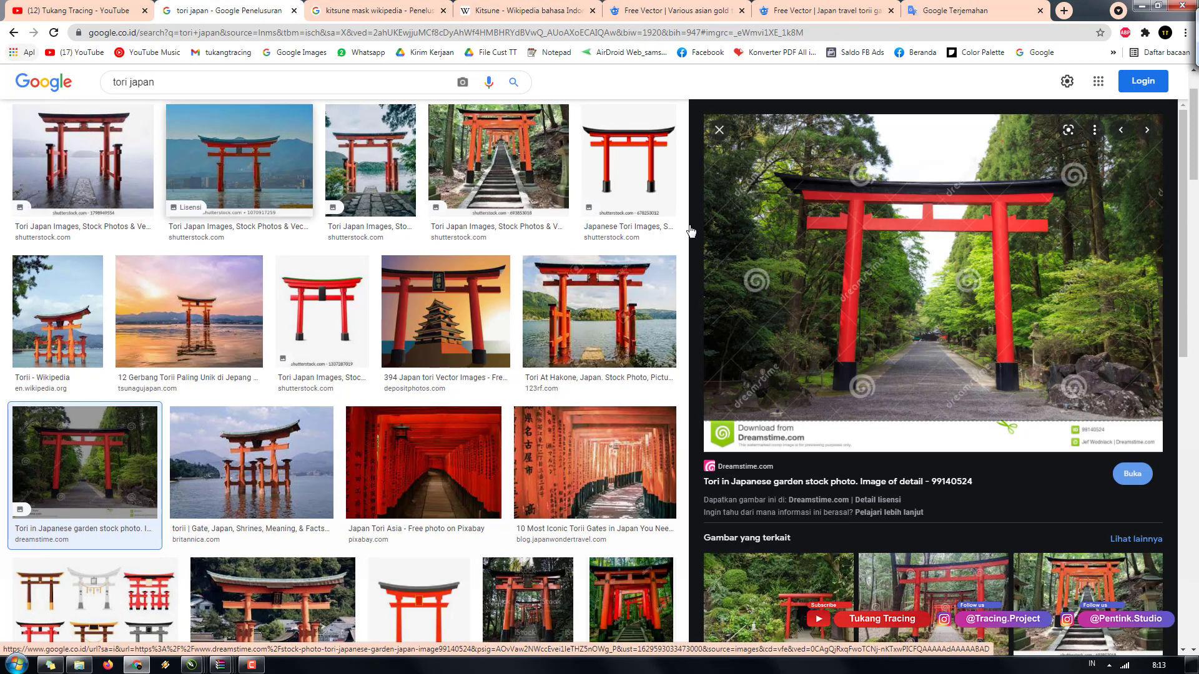
{"action": "scroll", "coordinate": [865, 309], "scroll_direction": "down", "scroll_amount": 4}
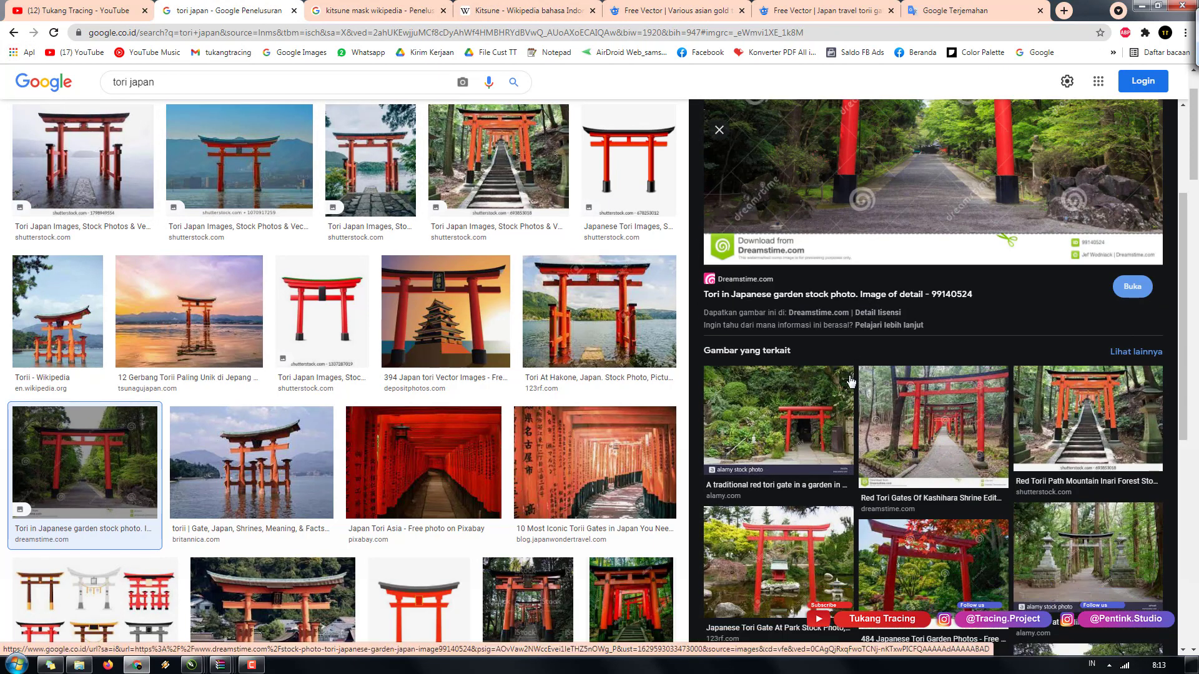
{"action": "scroll", "coordinate": [850, 381], "scroll_direction": "down", "scroll_amount": 4}
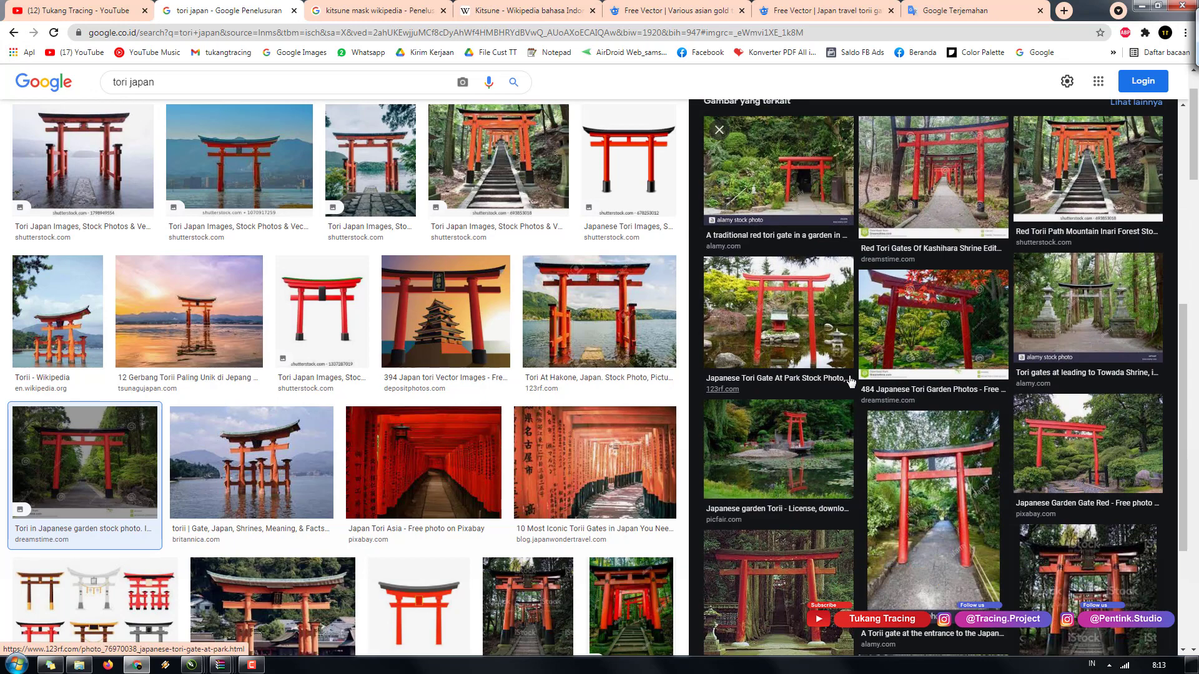
{"action": "scroll", "coordinate": [851, 381], "scroll_direction": "down", "scroll_amount": 2}
{"action": "scroll", "coordinate": [471, 382], "scroll_direction": "down", "scroll_amount": 6}
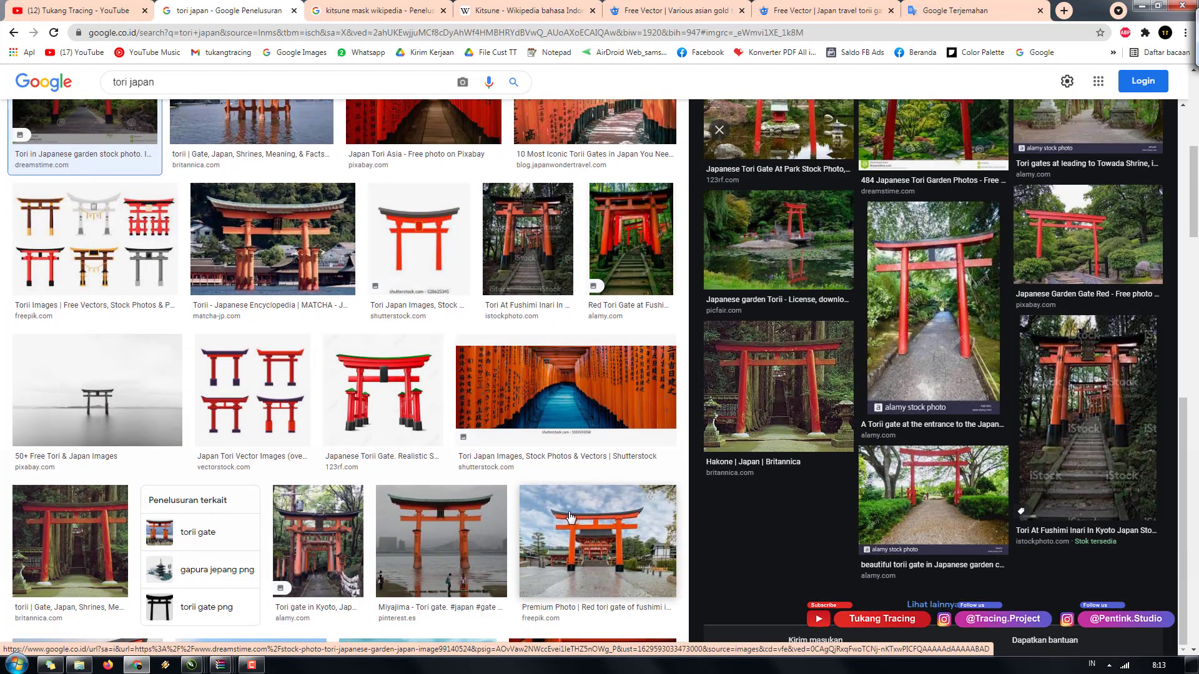
{"action": "scroll", "coordinate": [570, 517], "scroll_direction": "down", "scroll_amount": 2}
{"action": "scroll", "coordinate": [517, 419], "scroll_direction": "down", "scroll_amount": 3}
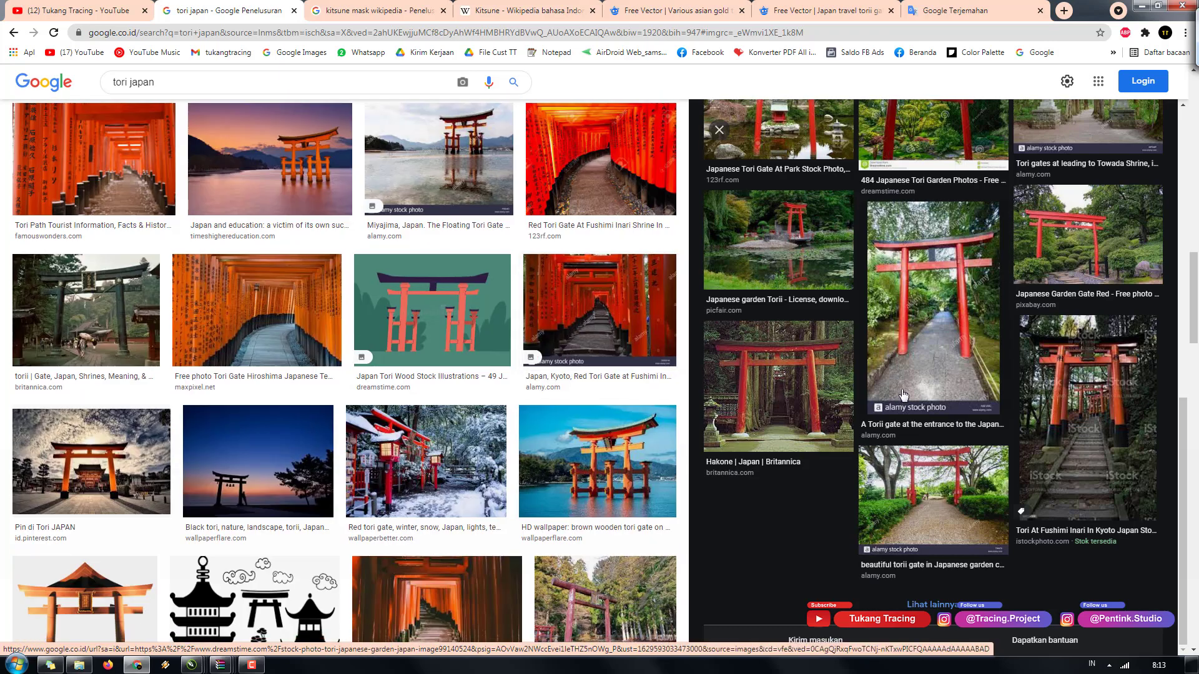
{"action": "scroll", "coordinate": [899, 416], "scroll_direction": "up", "scroll_amount": 2}
{"action": "left_click", "coordinate": [899, 417]}
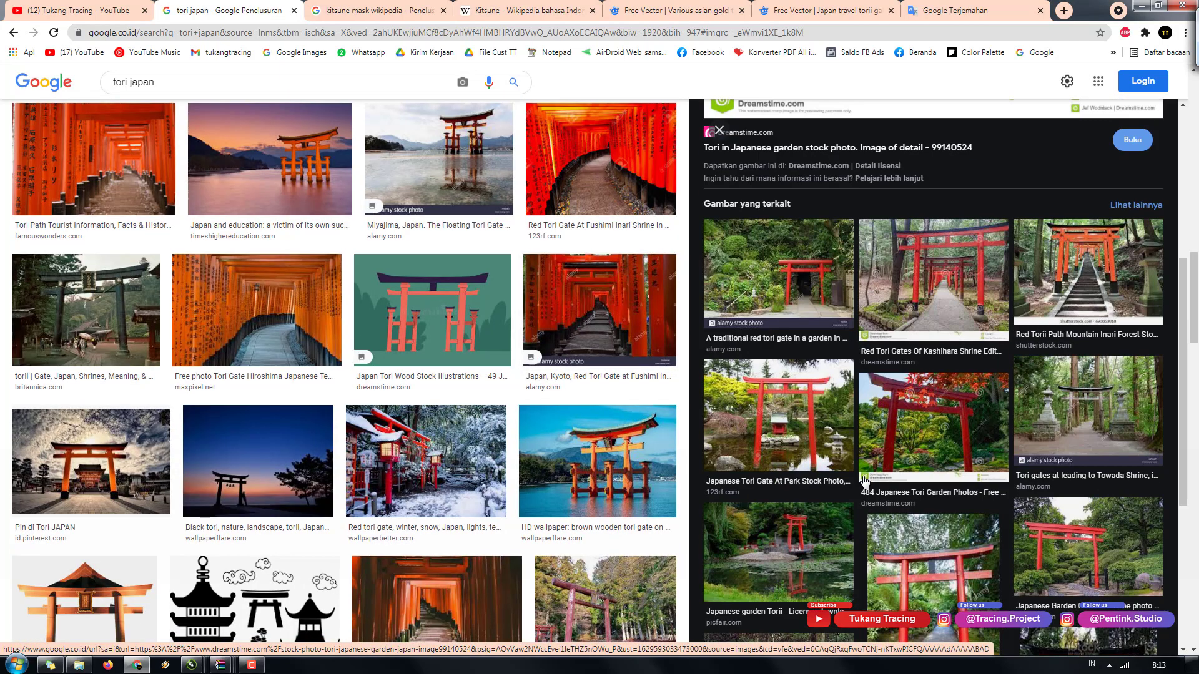
{"action": "scroll", "coordinate": [306, 482], "scroll_direction": "up", "scroll_amount": 3}
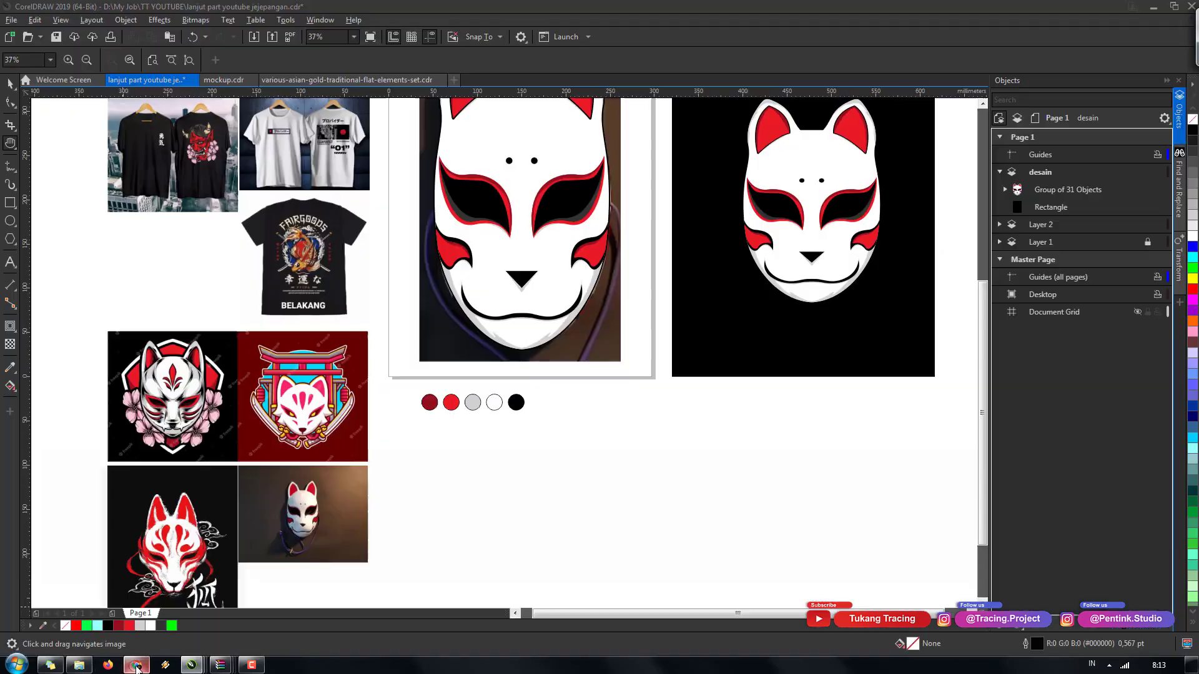
- Switch back to CorelDRAW and copy the orange torii gate curve from various-asian-gold-traditional-flat-elements-set.cdr
{"action": "left_click", "coordinate": [137, 665]}
{"action": "left_click_drag", "start_coordinate": [421, 382], "coordinate": [396, 415]}
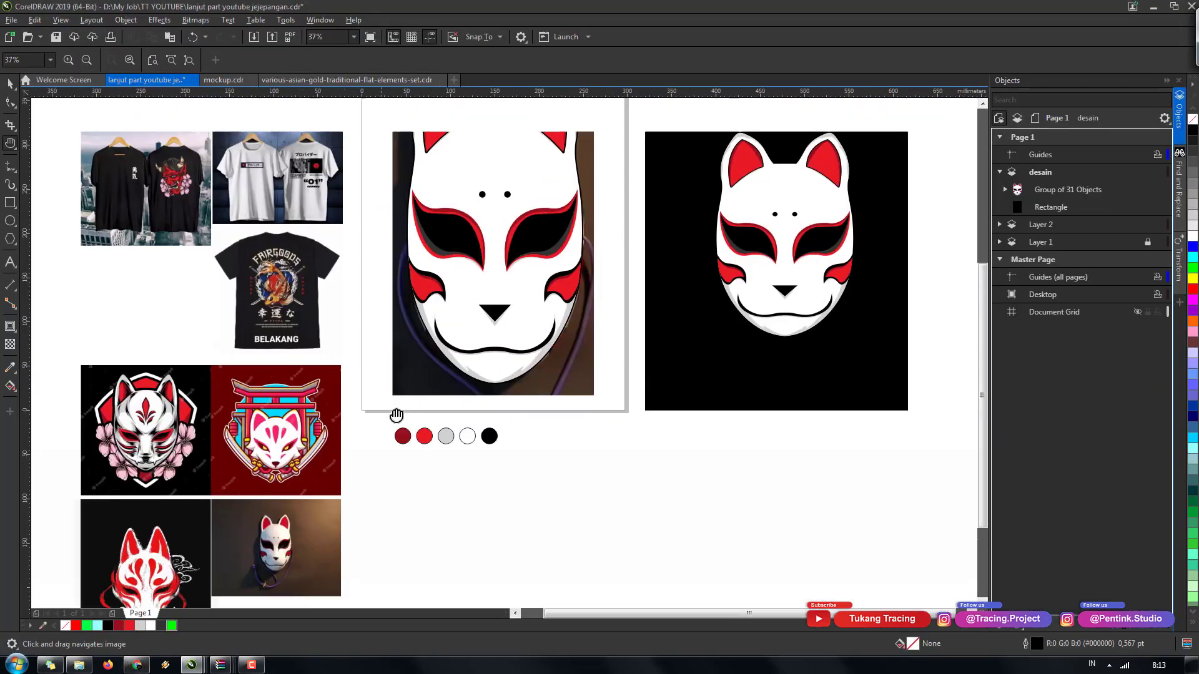
{"action": "mouse_move", "coordinate": [471, 364]}
{"action": "left_mouse_down"}
{"action": "mouse_move", "coordinate": [425, 380]}
{"action": "mouse_move", "coordinate": [409, 401]}
{"action": "left_mouse_up"}
{"action": "mouse_move", "coordinate": [339, 420]}
{"action": "left_mouse_down"}
{"action": "mouse_move", "coordinate": [353, 441]}
{"action": "mouse_move", "coordinate": [345, 403]}
{"action": "mouse_move", "coordinate": [345, 431]}
{"action": "left_mouse_up"}
{"action": "key", "text": "space"}
{"action": "left_click", "coordinate": [334, 80]}
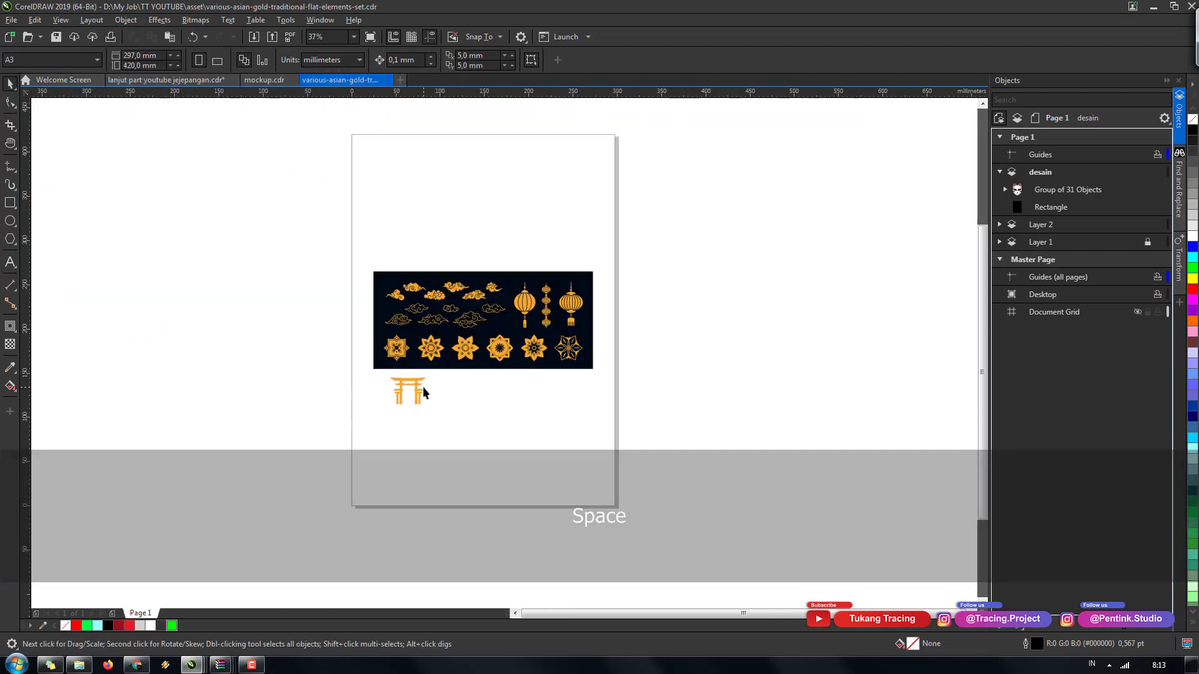
{"action": "left_click_drag", "start_coordinate": [372, 372], "coordinate": [465, 431]}
{"action": "key", "text": "ctrl"}
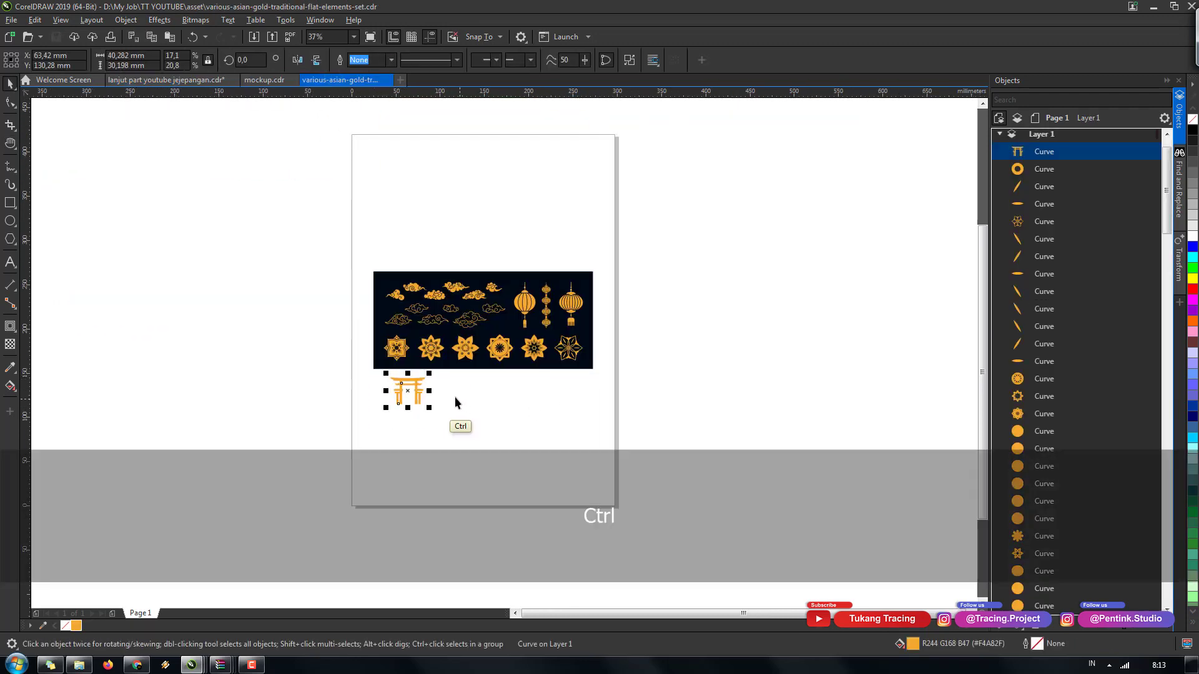
- Paste the torii gate into the desain layer of the jejepangan document and enlarge it to about 181.5 × 136 mm
{"action": "left_click", "coordinate": [200, 82]}
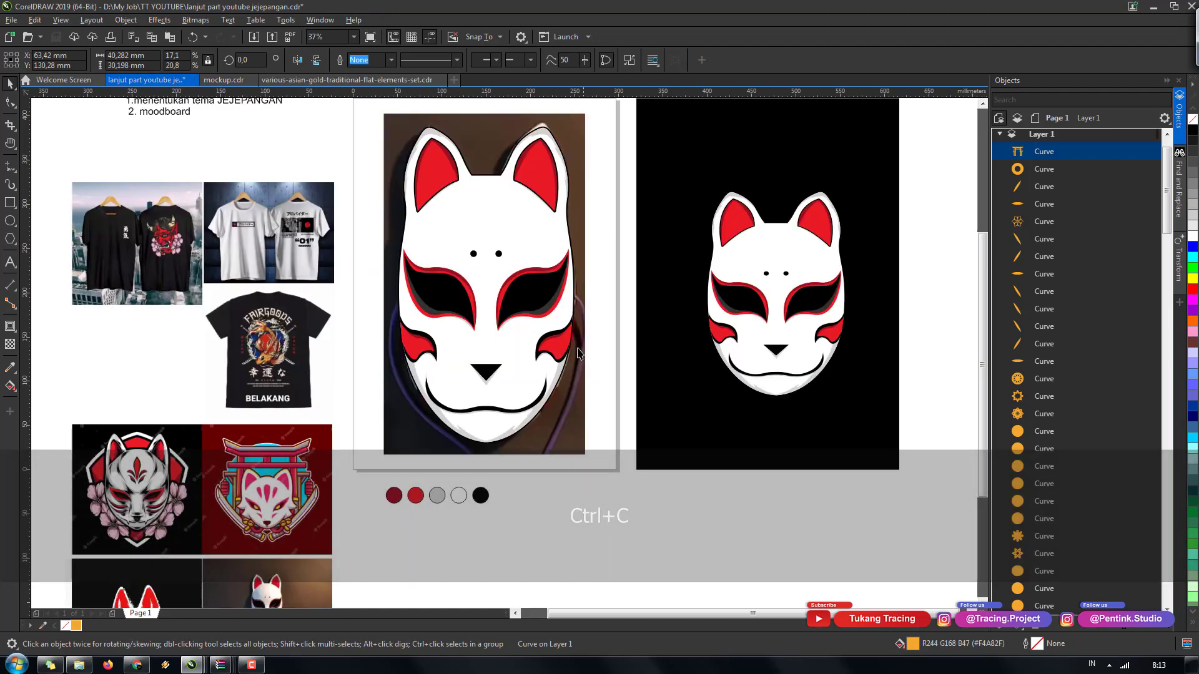
{"action": "key", "text": "ctrl+v"}
{"action": "scroll", "coordinate": [537, 397], "scroll_direction": "down", "scroll_amount": 2}
{"action": "scroll", "coordinate": [537, 396], "scroll_direction": "up", "scroll_amount": 2}
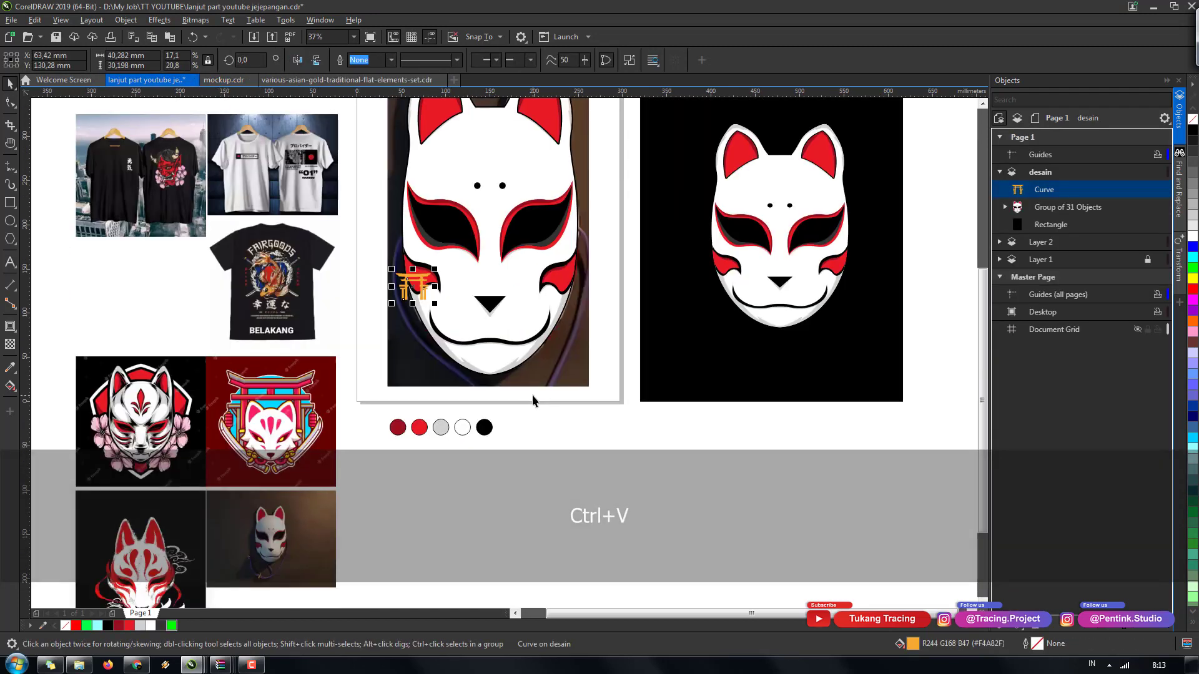
{"action": "left_click_drag", "start_coordinate": [434, 304], "coordinate": [559, 397]}
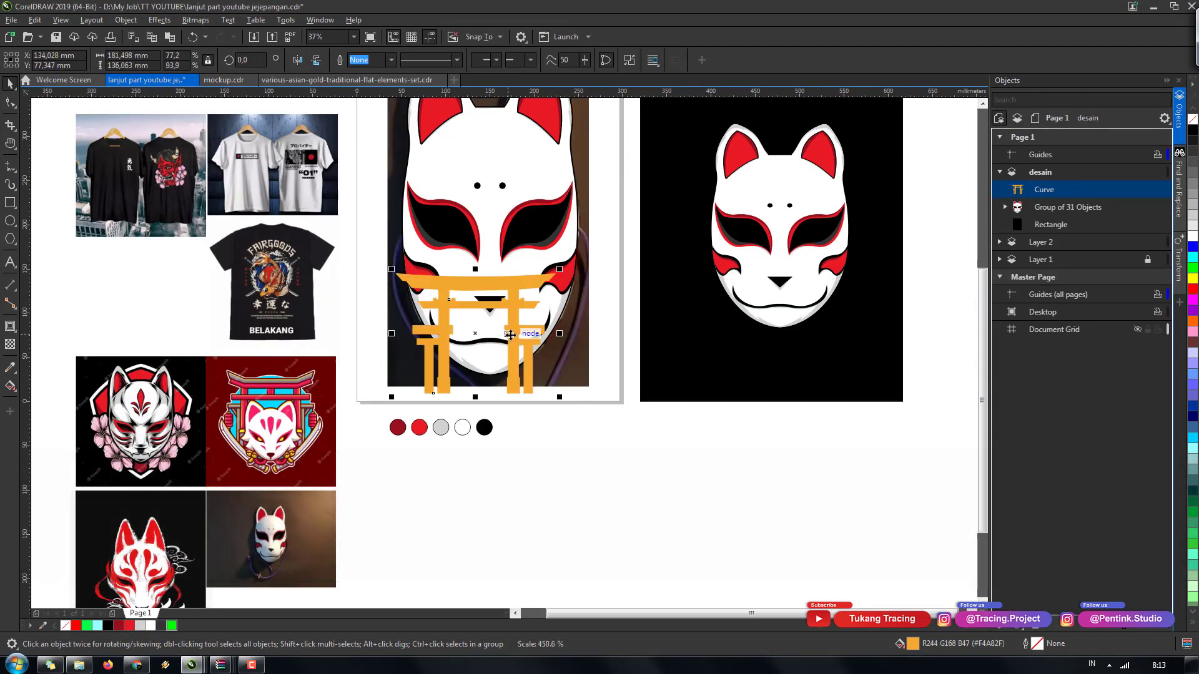
{"action": "left_click_drag", "start_coordinate": [518, 350], "coordinate": [659, 455]}
- Check the torii photo in the browser, return to CorelDRAW and move the gate over the mask on the black rectangle
{"action": "left_click", "coordinate": [136, 665]}
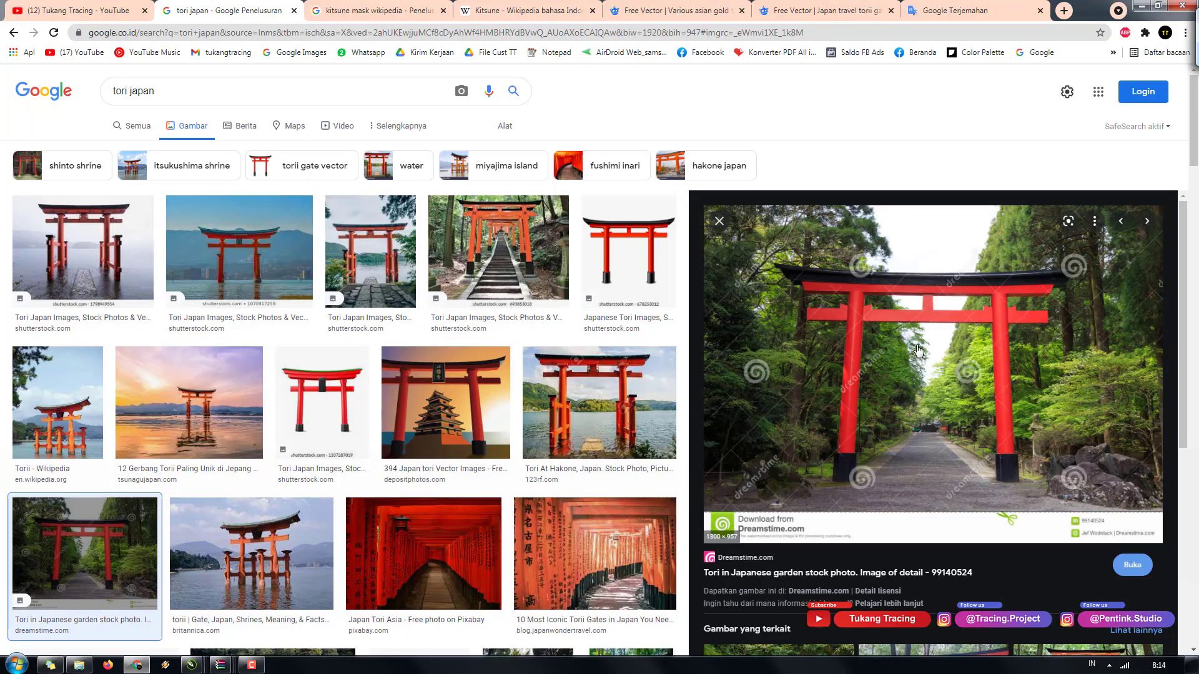
{"action": "left_click", "coordinate": [137, 665]}
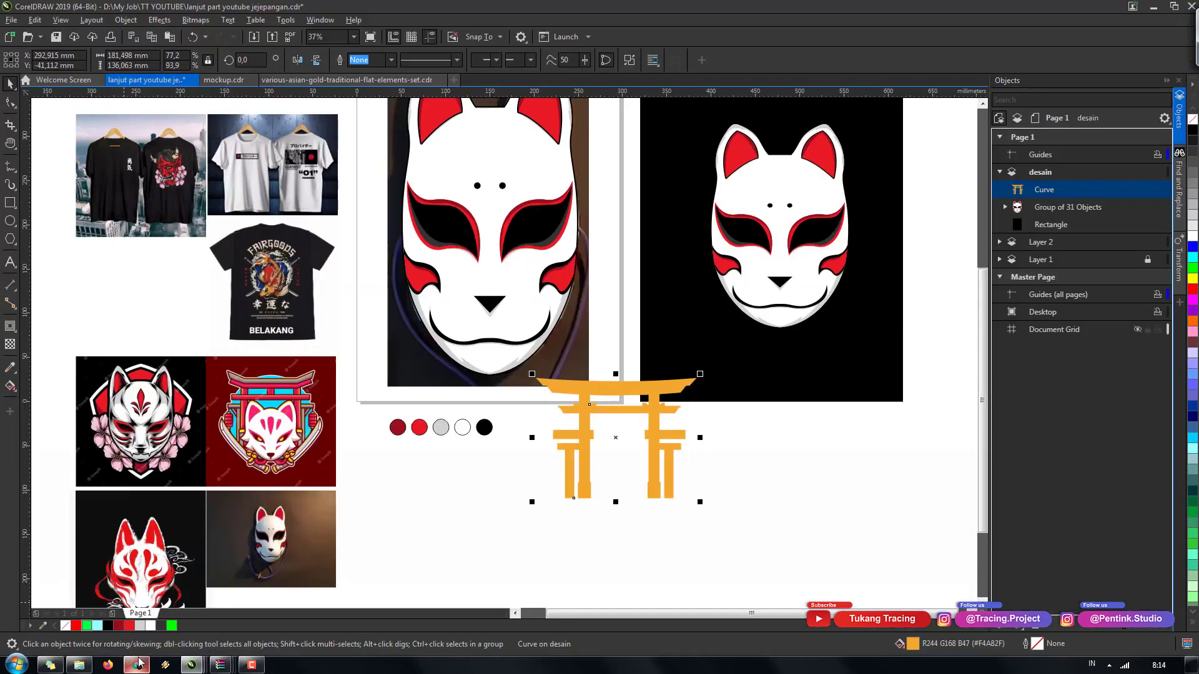
{"action": "left_click_drag", "start_coordinate": [652, 425], "coordinate": [709, 332]}
{"action": "scroll", "coordinate": [668, 329], "scroll_direction": "down", "scroll_amount": 1}
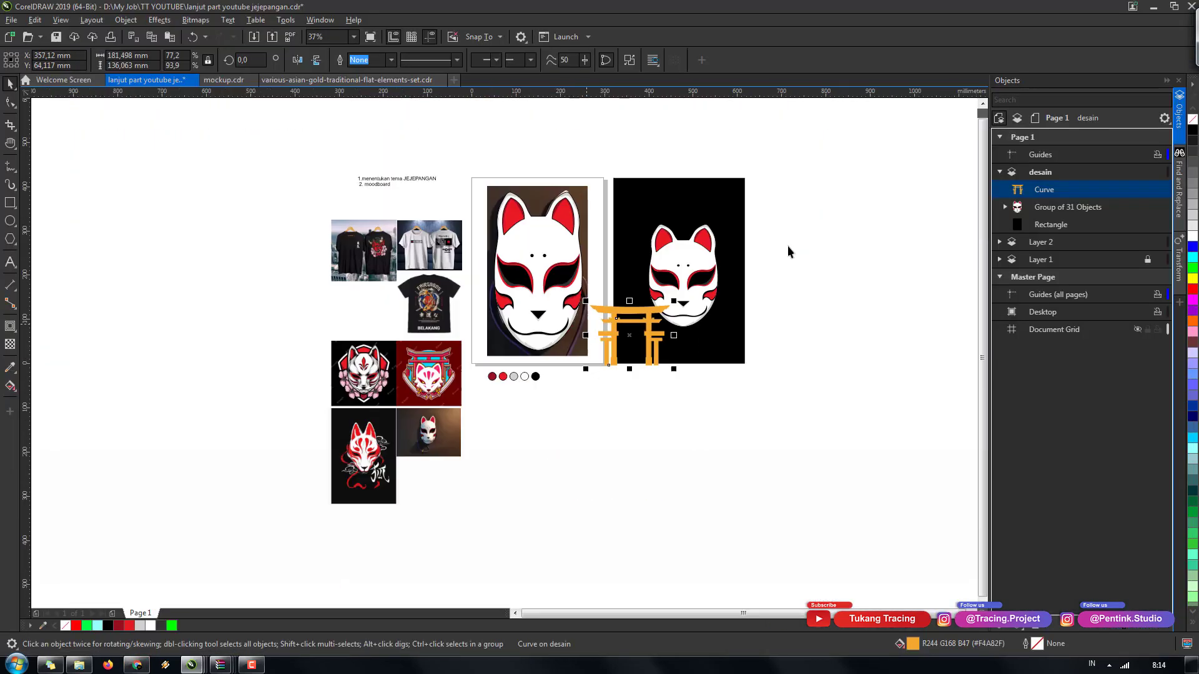
{"action": "scroll", "coordinate": [868, 228], "scroll_direction": "up", "scroll_amount": 1}
{"action": "left_click_drag", "start_coordinate": [439, 451], "coordinate": [513, 325]}
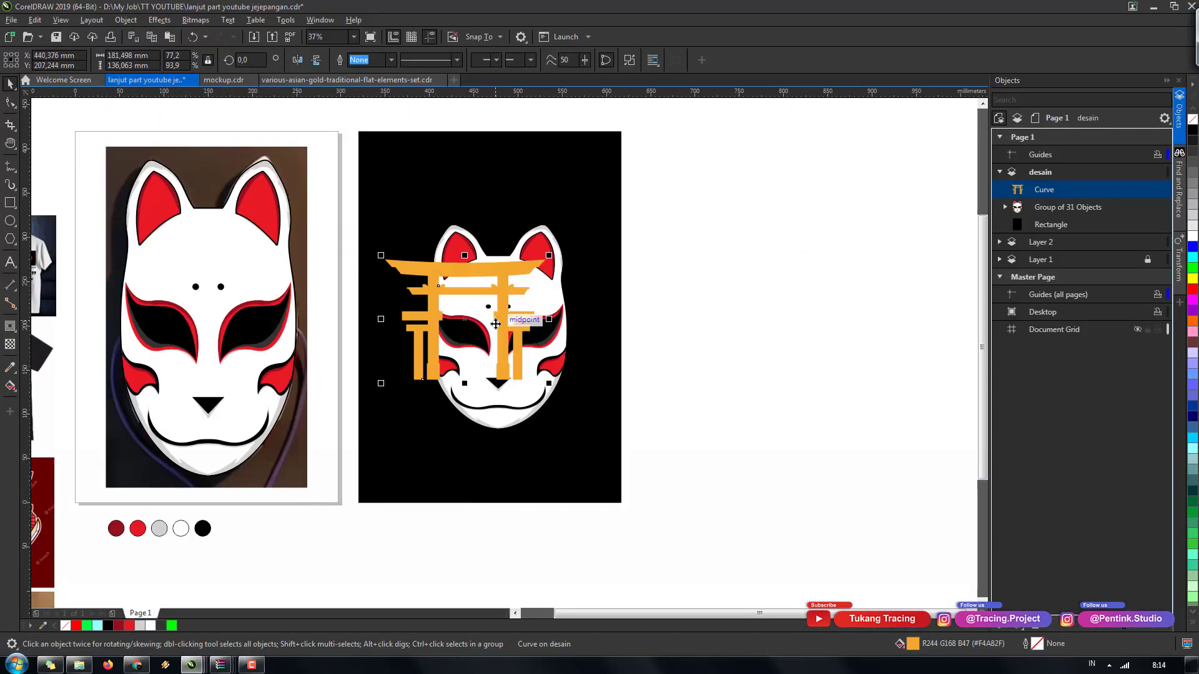
{"action": "scroll", "coordinate": [493, 328], "scroll_direction": "down", "scroll_amount": 1}
{"action": "scroll", "coordinate": [360, 348], "scroll_direction": "up", "scroll_amount": 1}
{"action": "scroll", "coordinate": [360, 348], "scroll_direction": "down", "scroll_amount": 1}
{"action": "scroll", "coordinate": [376, 334], "scroll_direction": "up", "scroll_amount": 1}
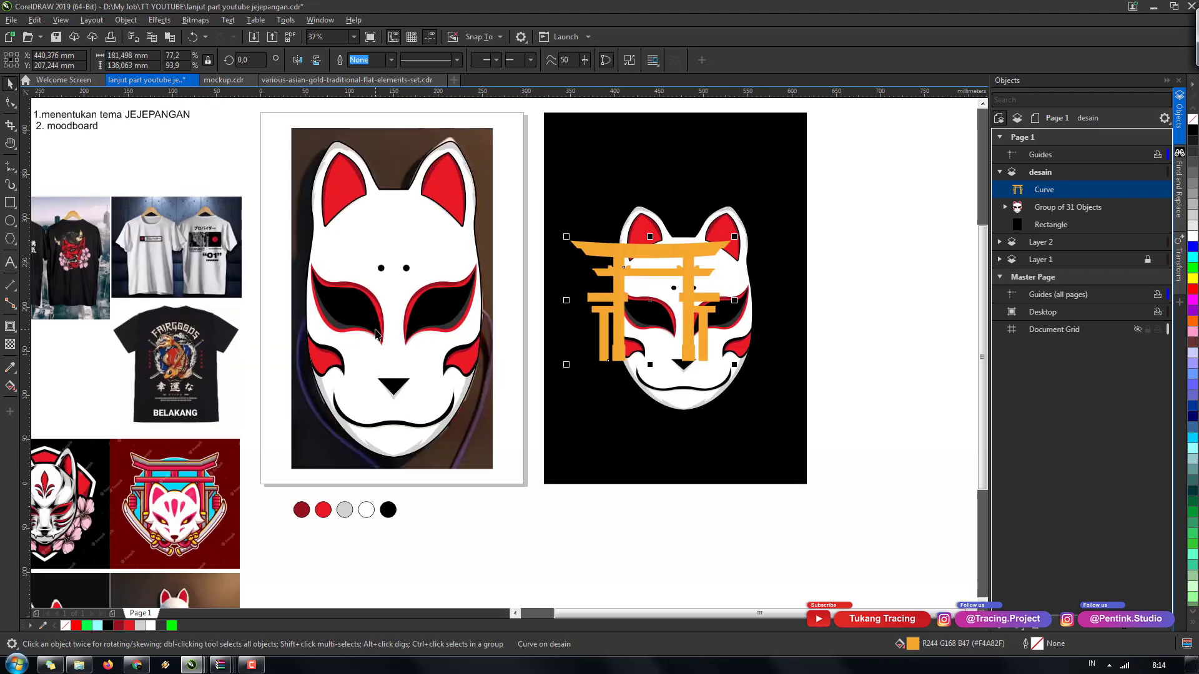
- Enlarge the torii gate to about 200.5 × 150.3 mm and place it behind the mask group, above the black rectangle
{"action": "left_click_drag", "start_coordinate": [732, 365], "coordinate": [762, 396]}
{"action": "key", "text": "ctrl+z"}
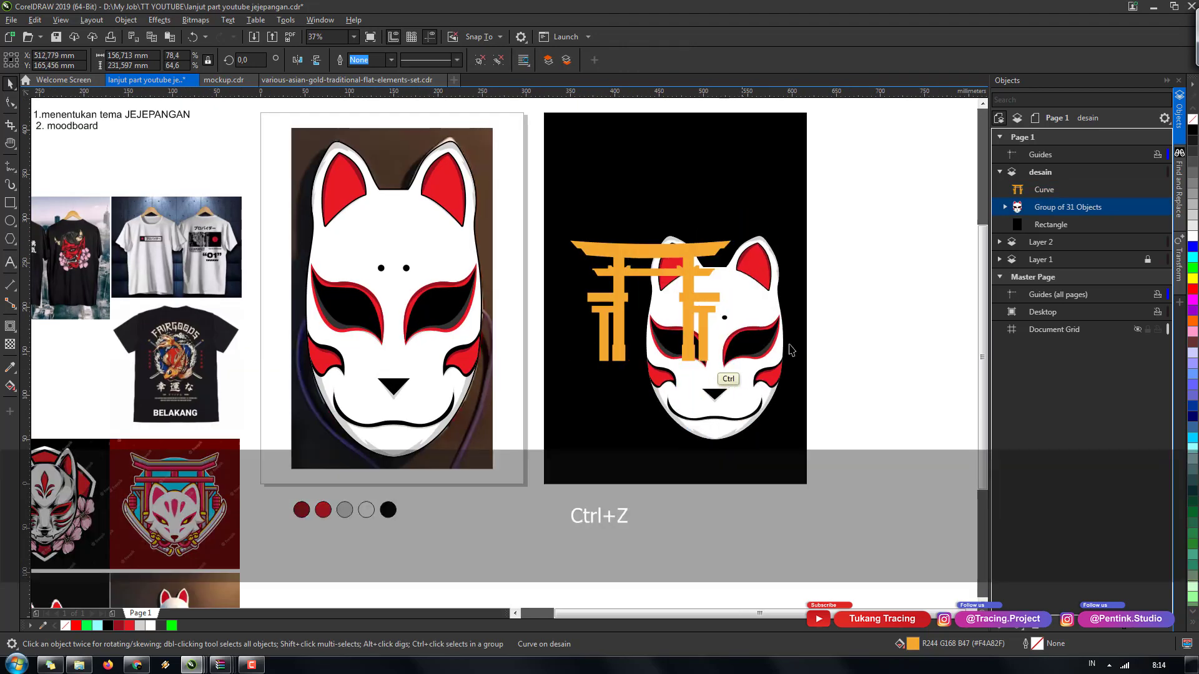
{"action": "left_click", "coordinate": [837, 323]}
{"action": "left_click", "coordinate": [690, 325]}
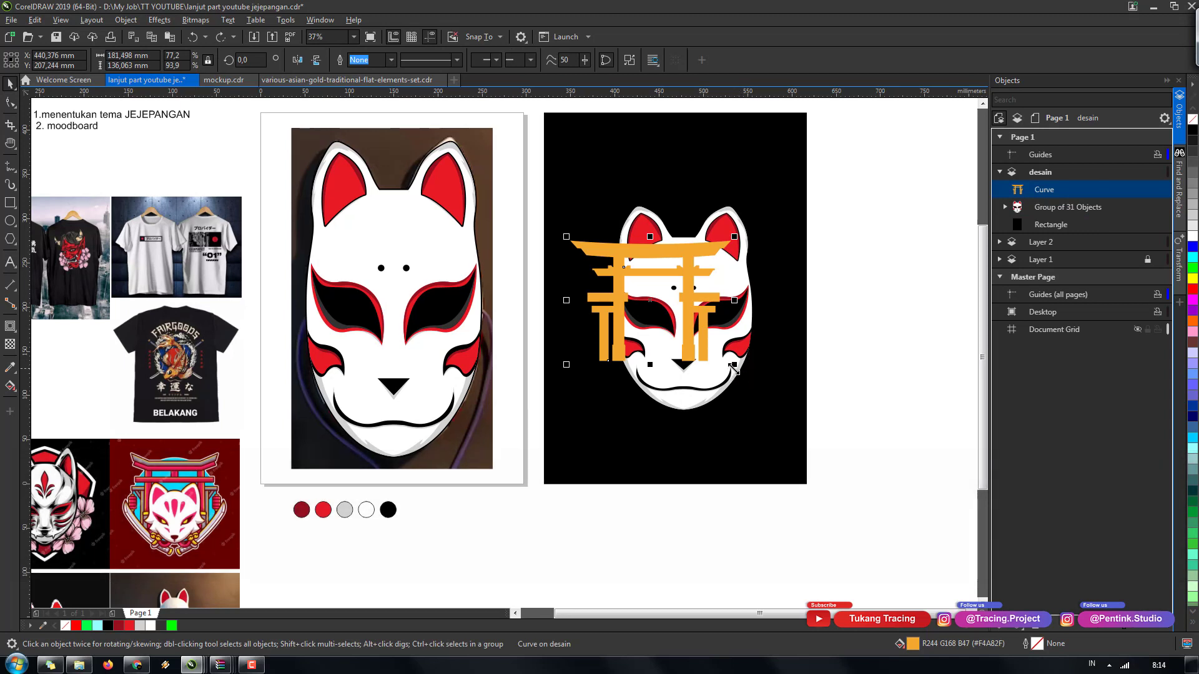
{"action": "left_click_drag", "start_coordinate": [734, 366], "coordinate": [751, 377]}
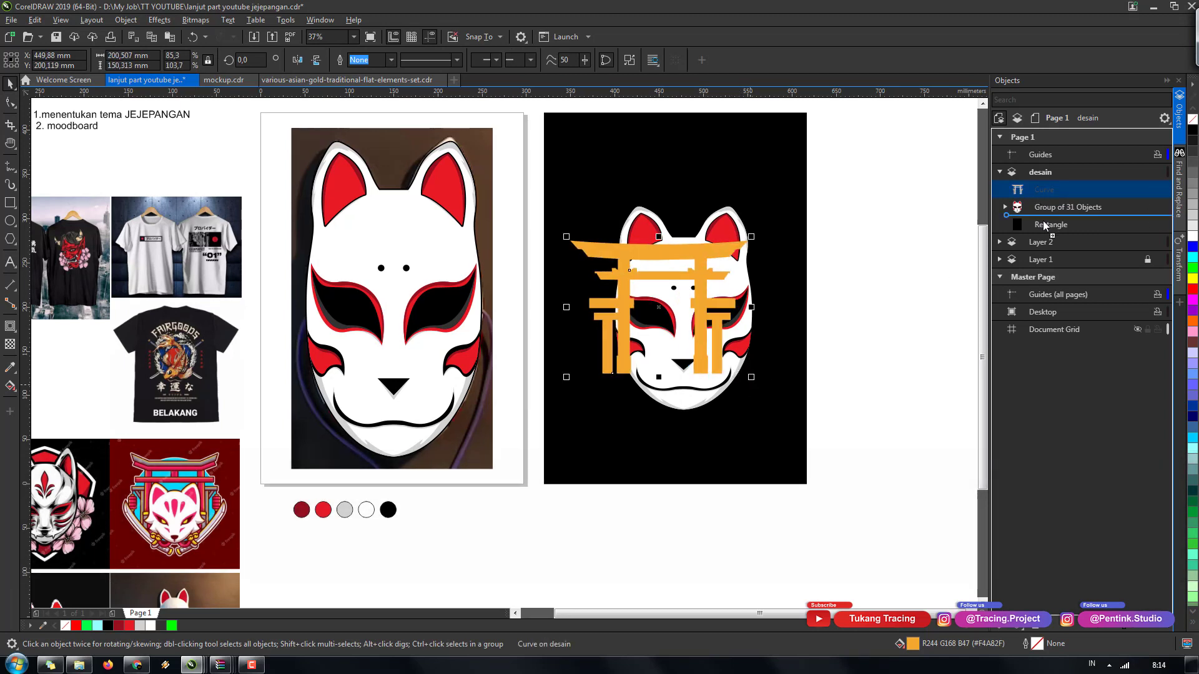
{"action": "left_click_drag", "start_coordinate": [1044, 226], "coordinate": [1043, 226]}
- Raise the torii gate so its roof stands above the mask's ears, and centre it horizontally on the black rectangle
{"action": "left_click_drag", "start_coordinate": [604, 306], "coordinate": [625, 248]}
{"action": "left_click", "coordinate": [765, 307]}
{"action": "left_click", "coordinate": [734, 203]}
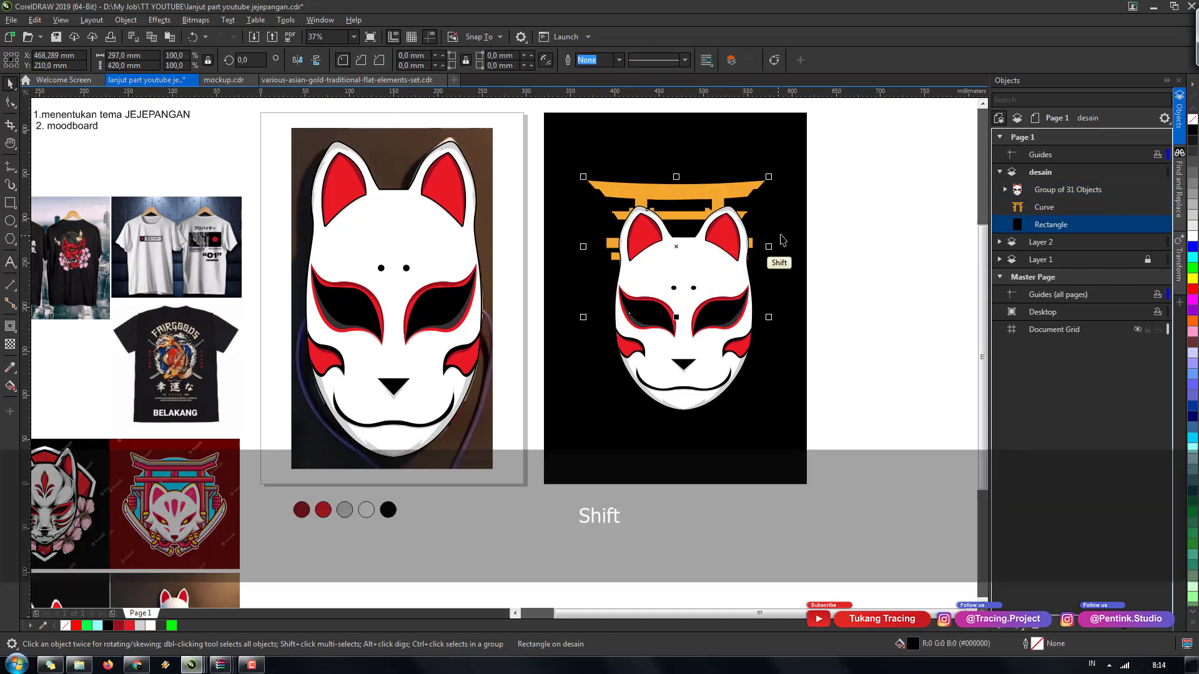
{"action": "left_click", "coordinate": [776, 259], "text": "shift"}
{"action": "key", "text": "c"}
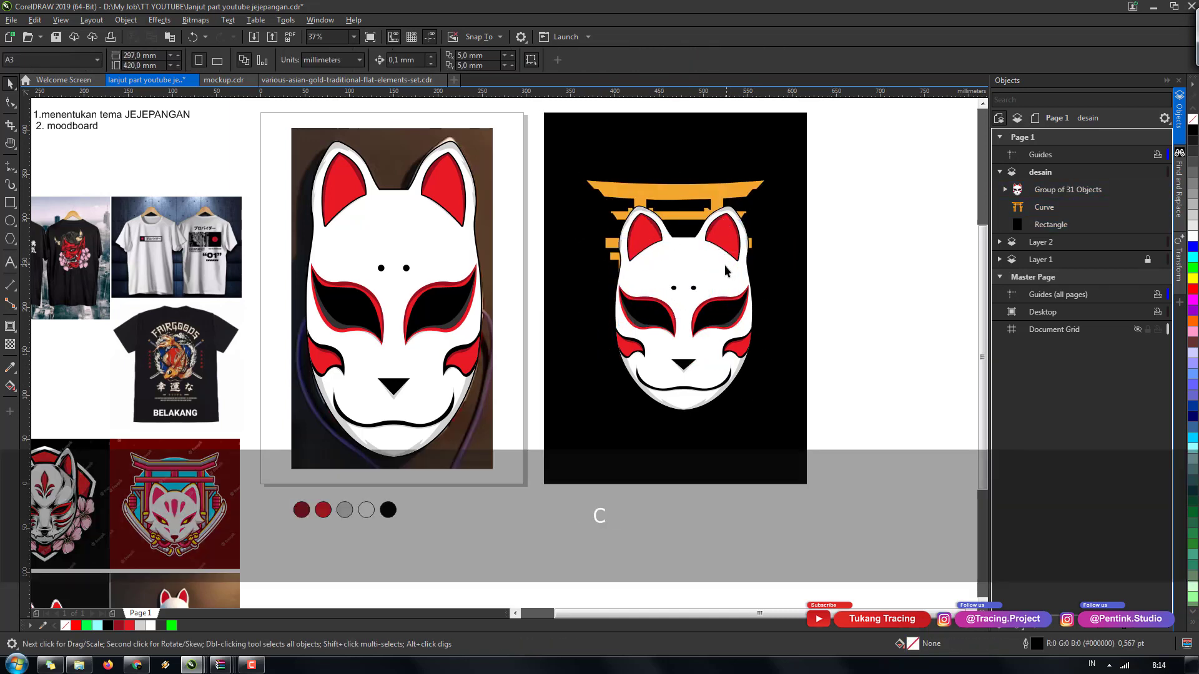
- Enlarge the torii gate around its centre to about 196 mm high and lower it behind the mask
{"action": "left_click", "coordinate": [728, 265]}
{"action": "left_click", "coordinate": [722, 204]}
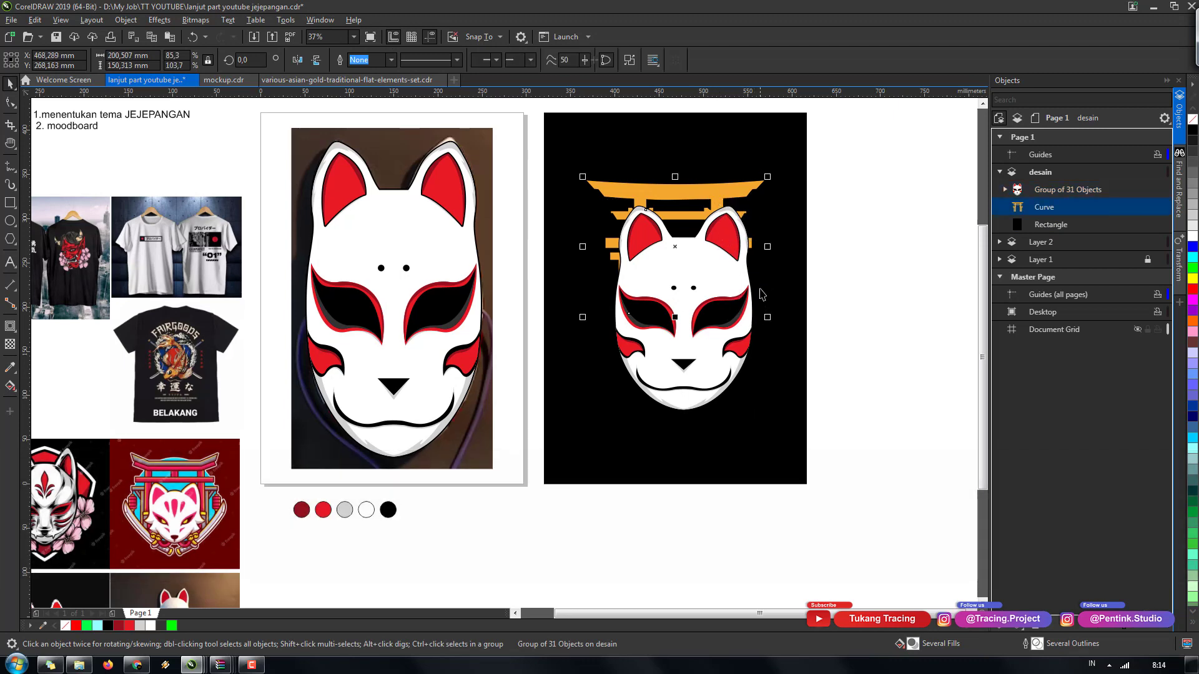
{"action": "left_click_drag", "start_coordinate": [768, 317], "coordinate": [791, 338]}
{"action": "left_click_drag", "start_coordinate": [712, 206], "coordinate": [713, 228]}
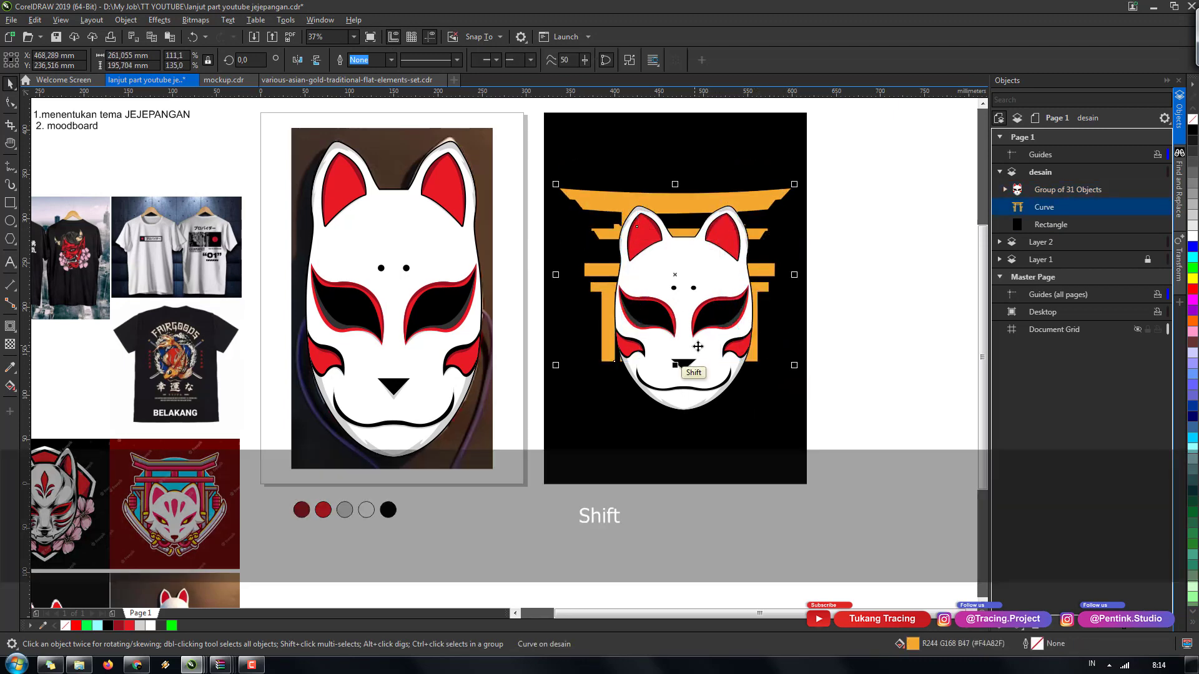
- Centre the torii gate horizontally on the mask and scale the mask group down slightly around its centre
{"action": "key", "text": "c"}
{"action": "left_click", "coordinate": [821, 390]}
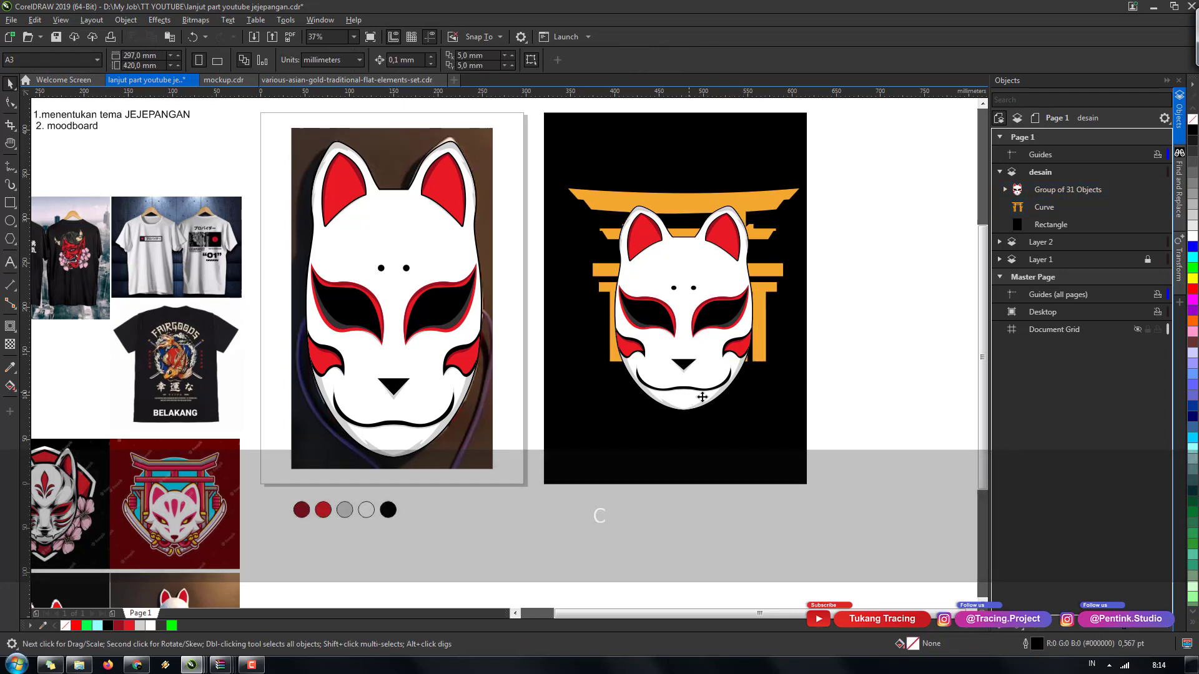
{"action": "left_click", "coordinate": [702, 397]}
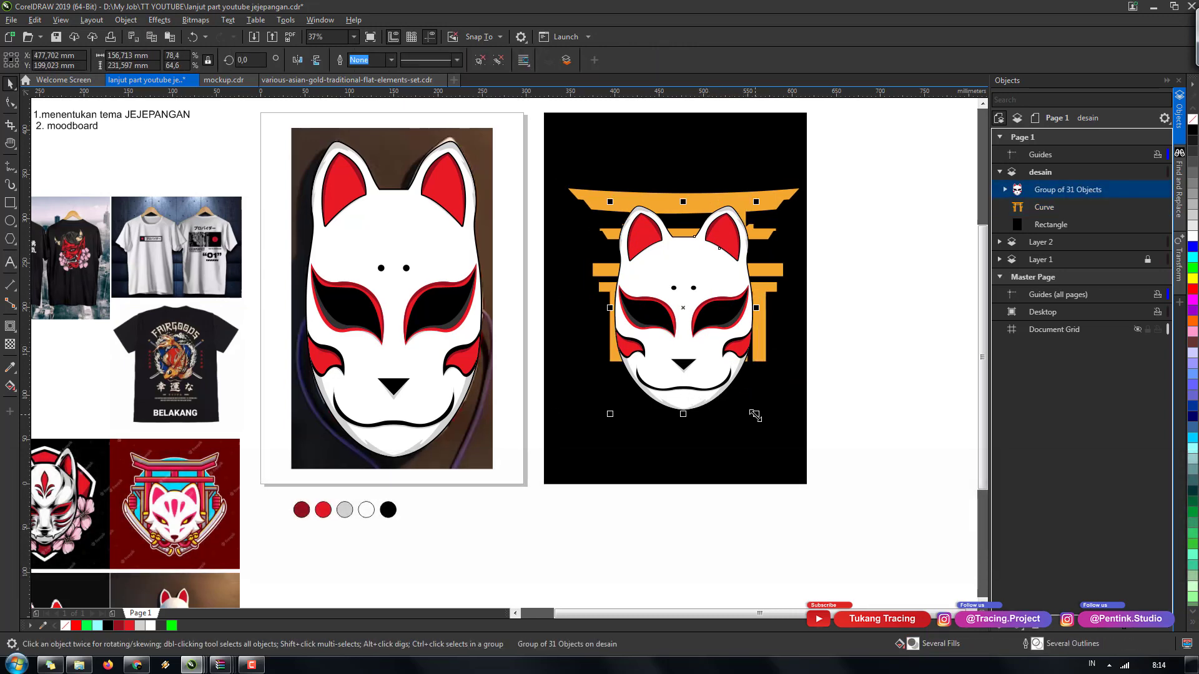
{"action": "left_click_drag", "start_coordinate": [756, 414], "coordinate": [766, 322]}
- Centre the torii gate horizontally and vertically on the black rectangle
{"action": "left_click", "coordinate": [776, 398]}
{"action": "key", "text": "e"}
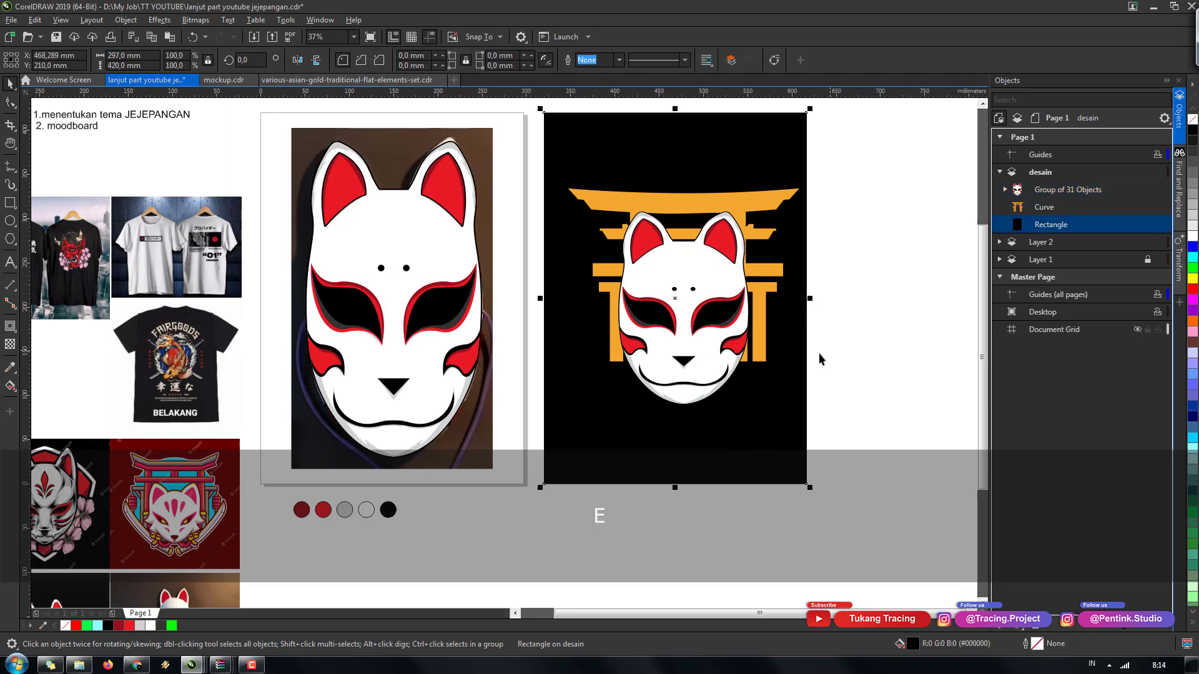
{"action": "left_click", "coordinate": [767, 358], "text": "shift"}
{"action": "key", "text": "c"}
{"action": "key", "text": "e"}
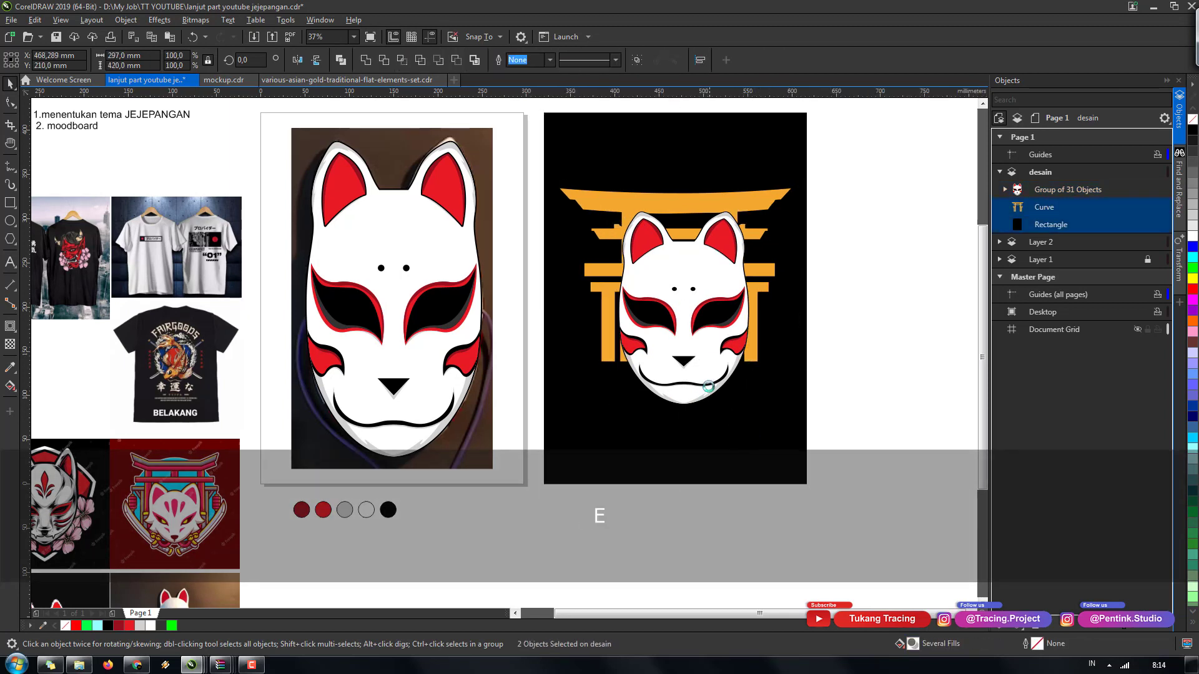
- Centre the mask group horizontally on the black rectangle
{"action": "left_click", "coordinate": [758, 425], "text": "shift"}
{"action": "key", "text": "c"}
{"action": "left_click", "coordinate": [847, 354]}
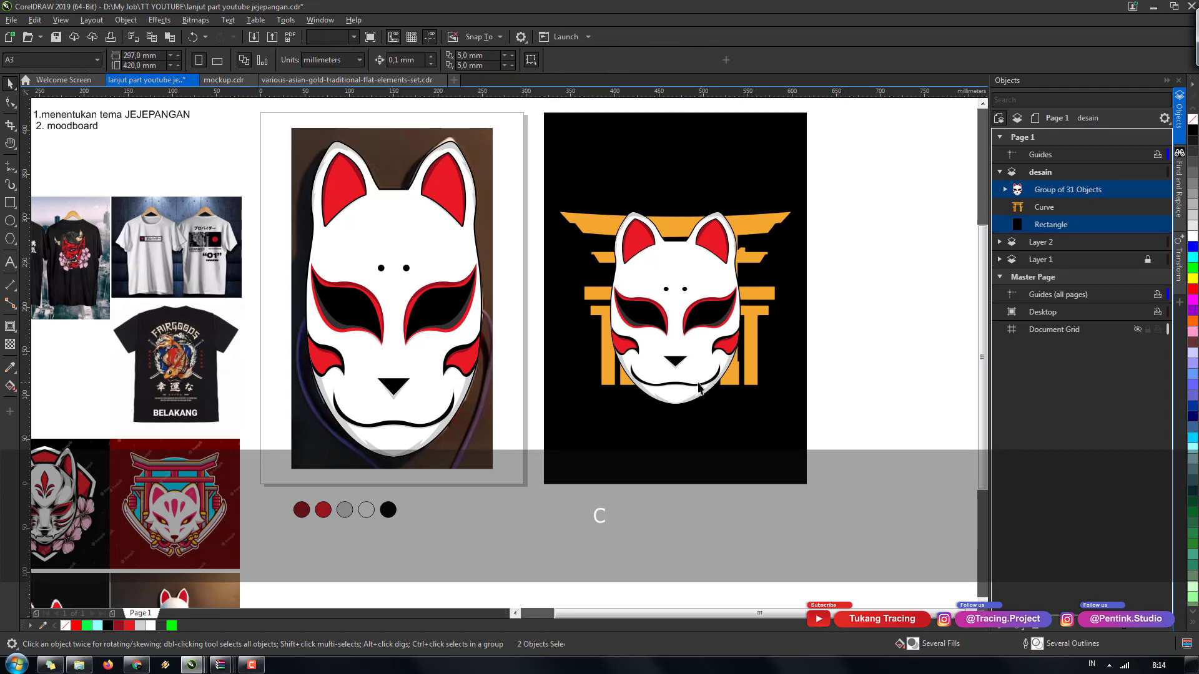
- Lower the mask group in front of the torii gate to a centre height of about 165 mm and centre it horizontally on the gate
{"action": "left_click_drag", "start_coordinate": [699, 386], "coordinate": [697, 415]}
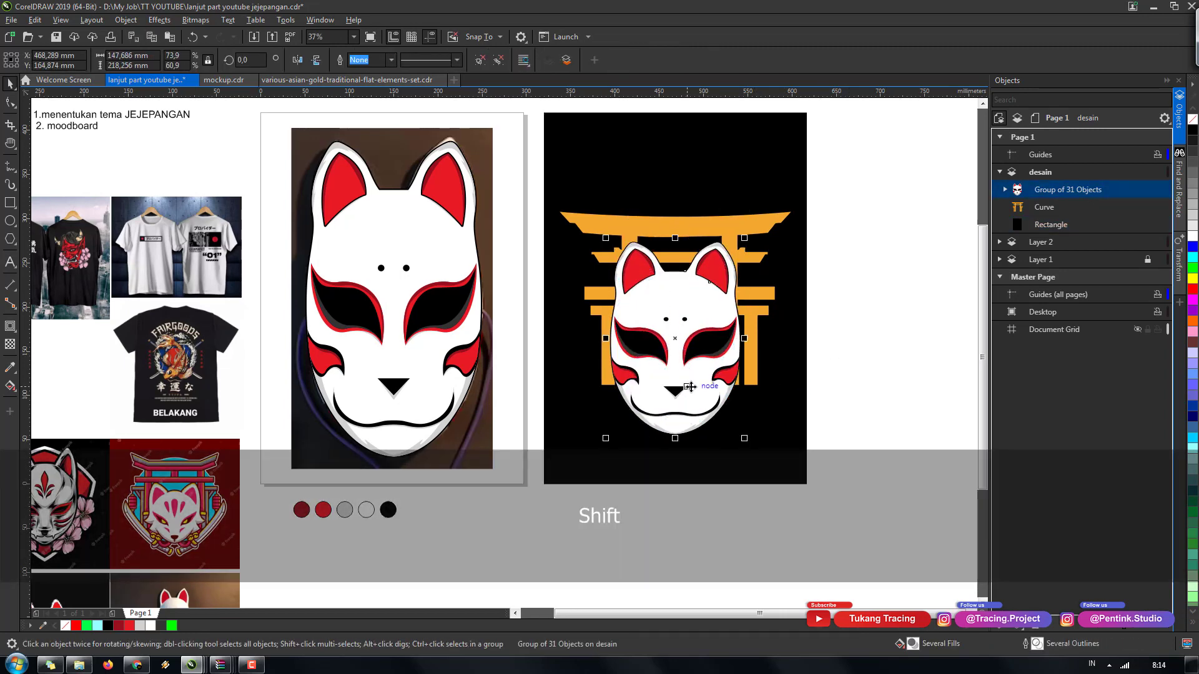
{"action": "key", "text": "Up"}
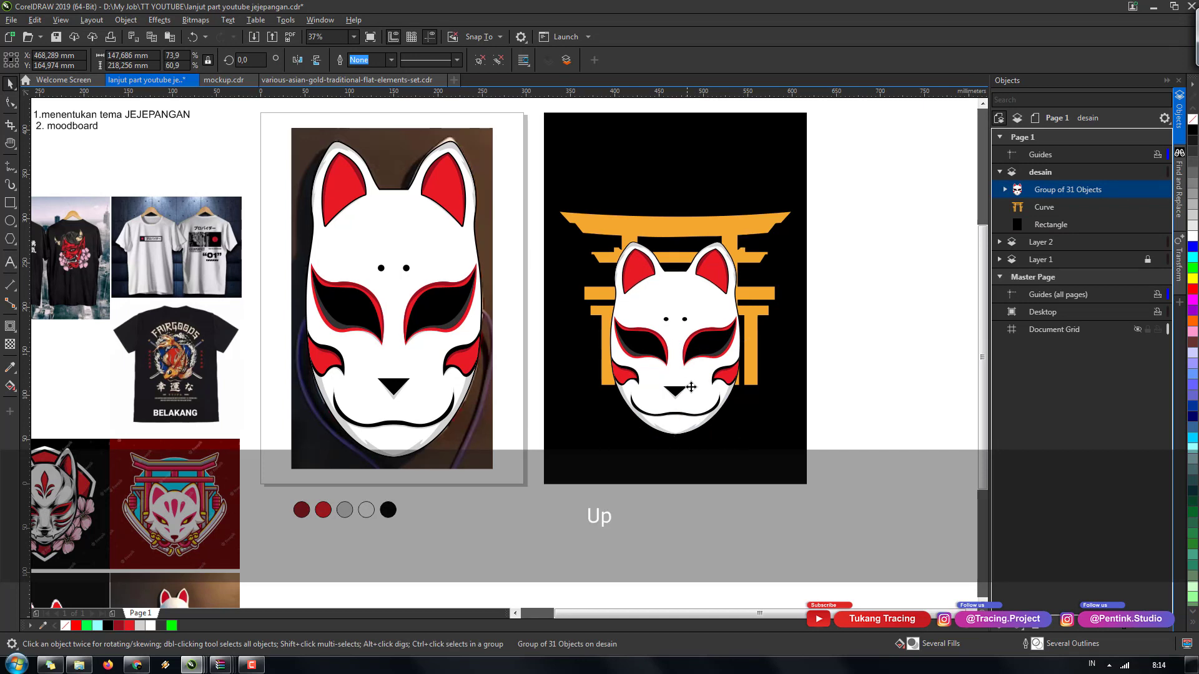
{"action": "left_click", "coordinate": [740, 228], "text": "shift"}
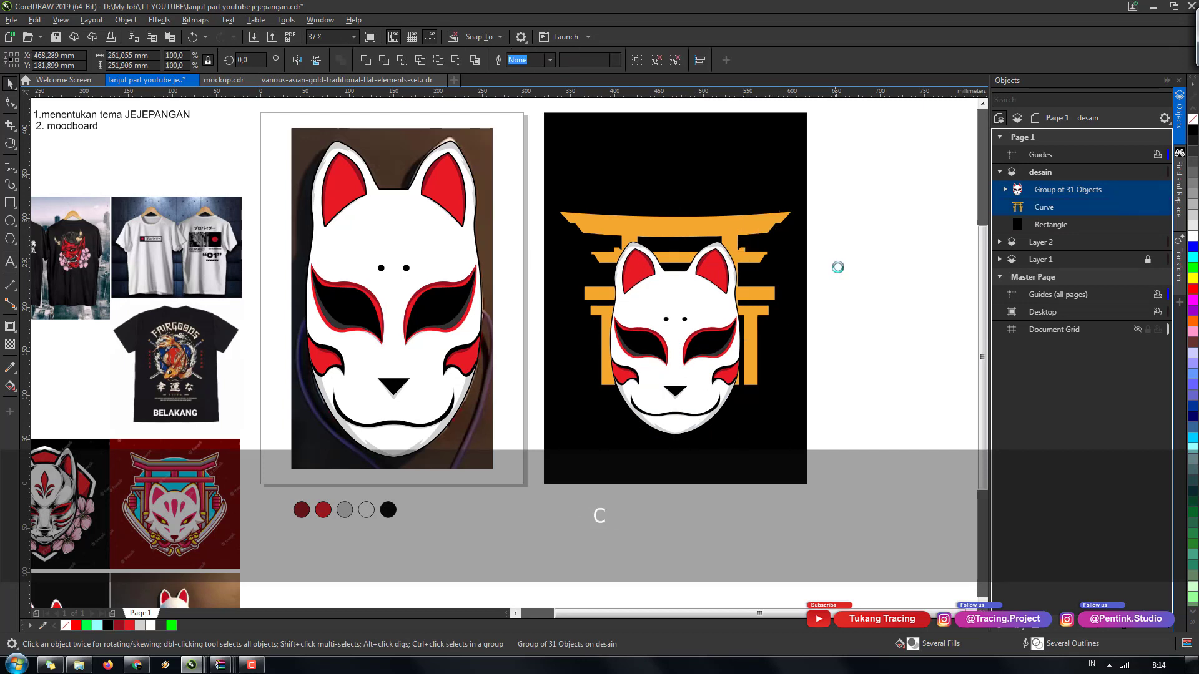
{"action": "key", "text": "h"}
{"action": "left_click_drag", "start_coordinate": [661, 332], "coordinate": [599, 354]}
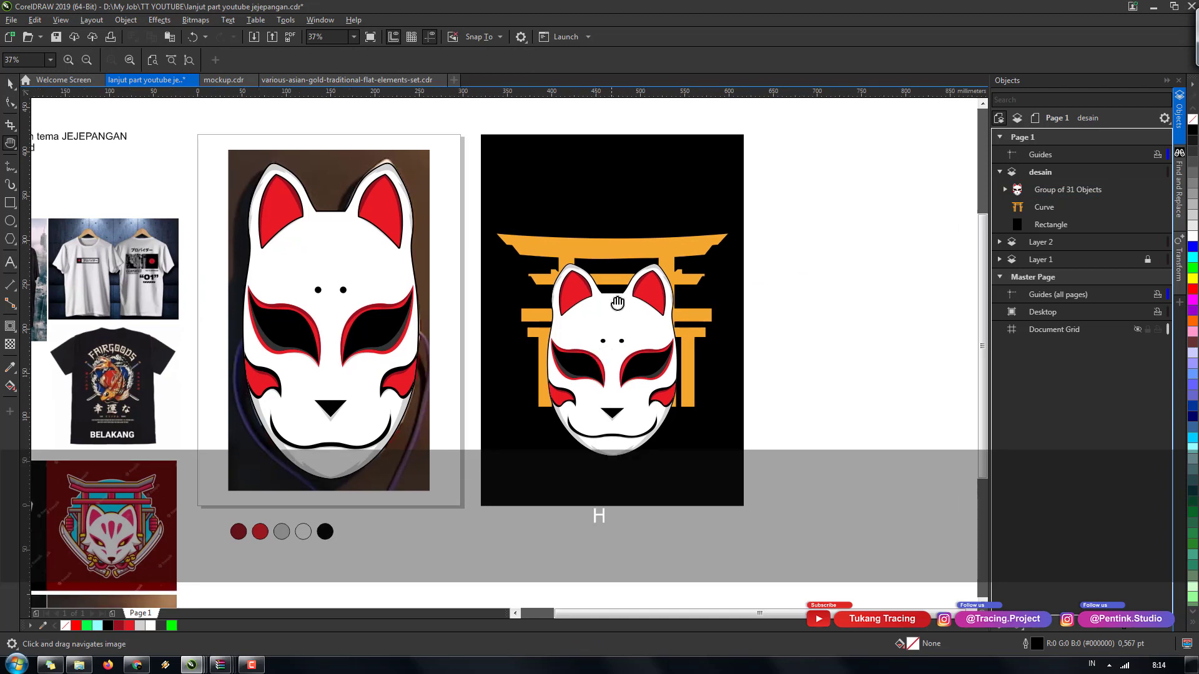
- Ungroup the mask on the black artboard and select only its black base silhouette
{"action": "key", "text": "space"}
{"action": "left_click", "coordinate": [607, 325]}
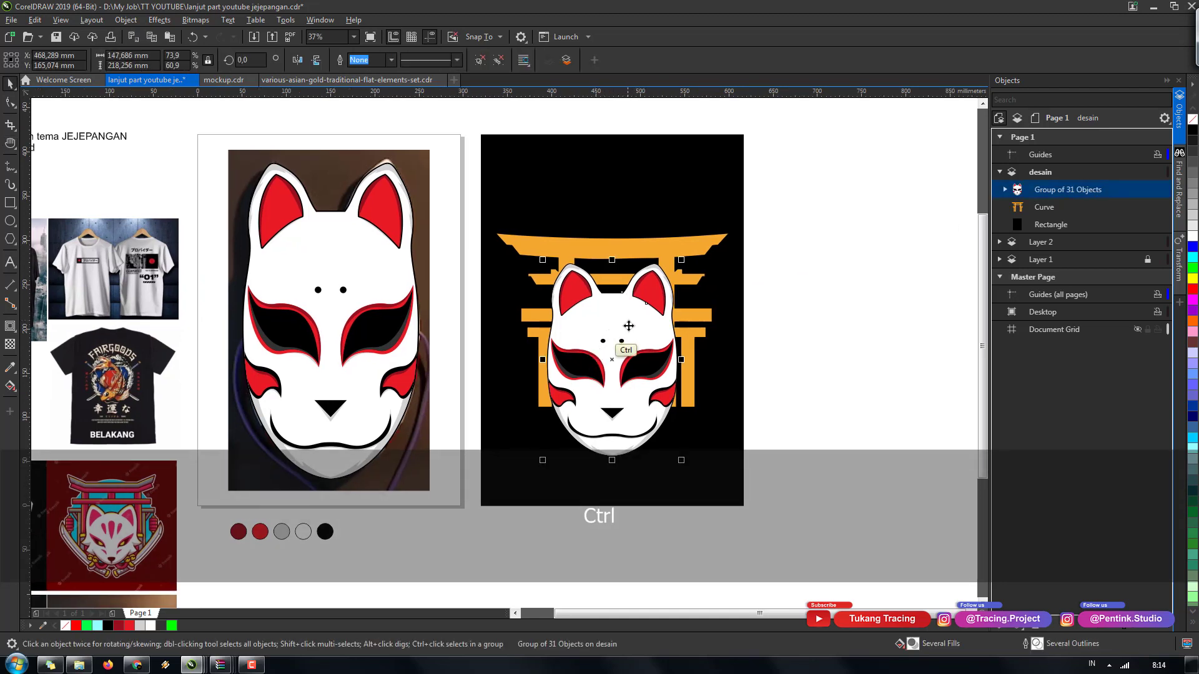
{"action": "key", "text": "ctrl+u"}
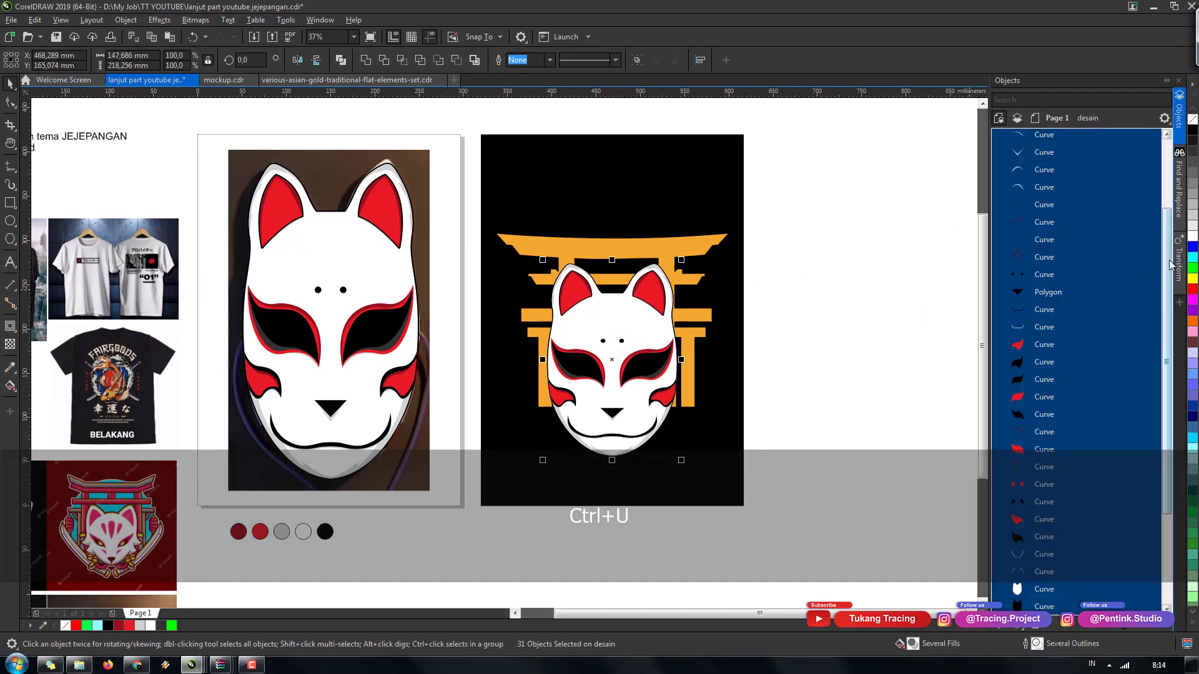
{"action": "scroll", "coordinate": [1030, 468], "scroll_direction": "down", "scroll_amount": 3}
{"action": "left_click", "coordinate": [1032, 469]}
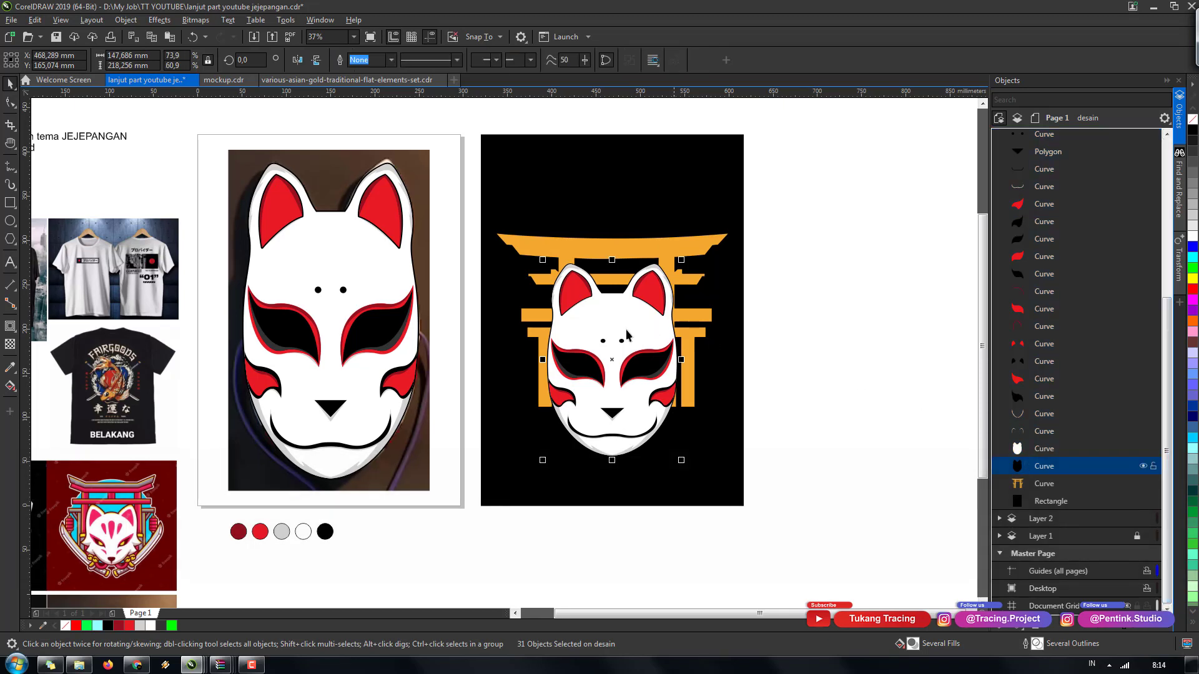
{"action": "left_click_drag", "start_coordinate": [611, 370], "coordinate": [679, 382]}
{"action": "key", "text": "ctrl+z"}
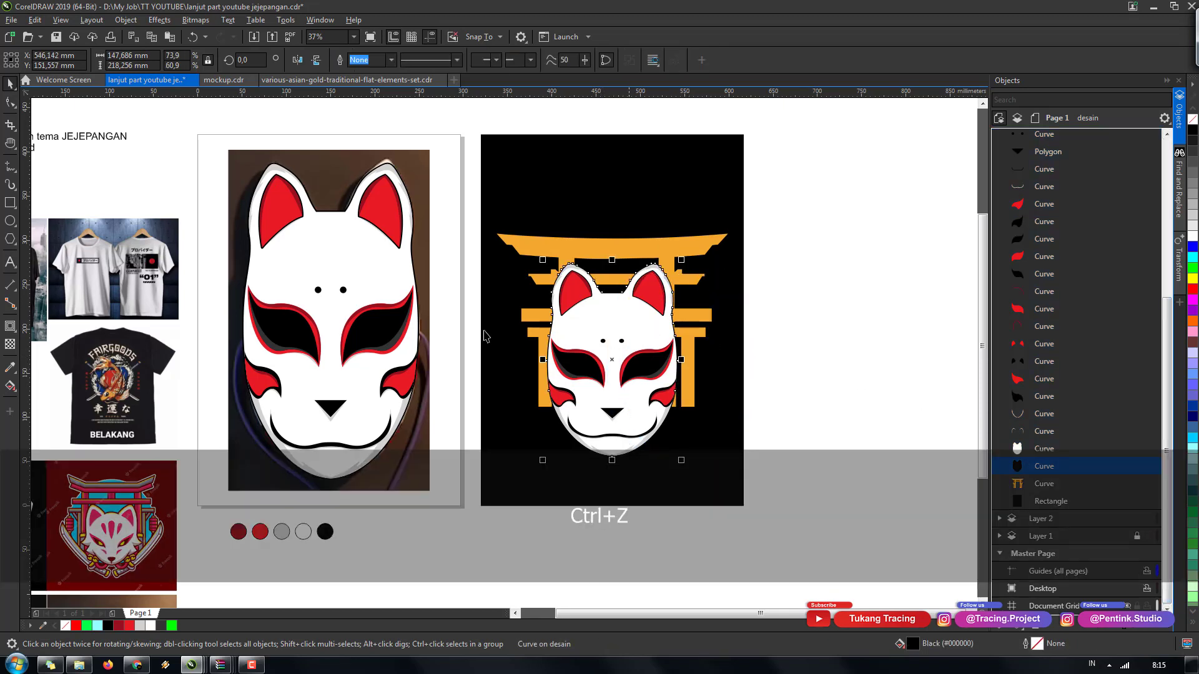
- Add a one-step outside contour to the mask's base silhouette with an offset of 2 mm
{"action": "left_click", "coordinate": [10, 326]}
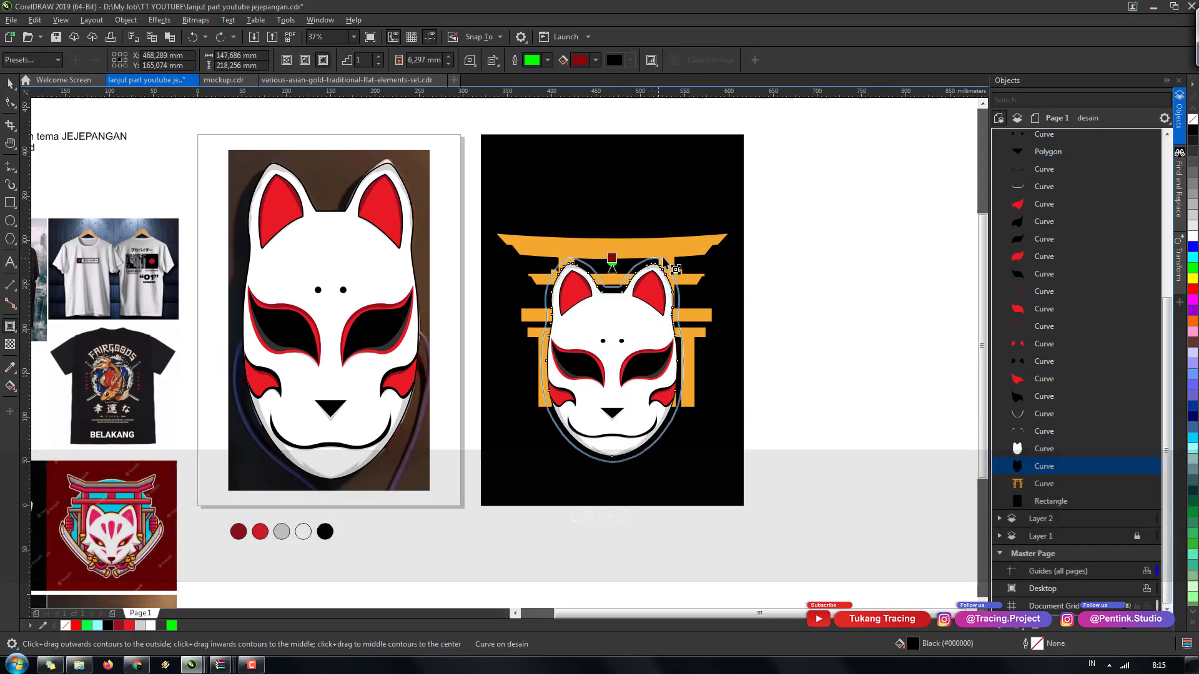
{"action": "left_click_drag", "start_coordinate": [612, 278], "coordinate": [612, 259]}
{"action": "key", "text": "ctrl+a"}
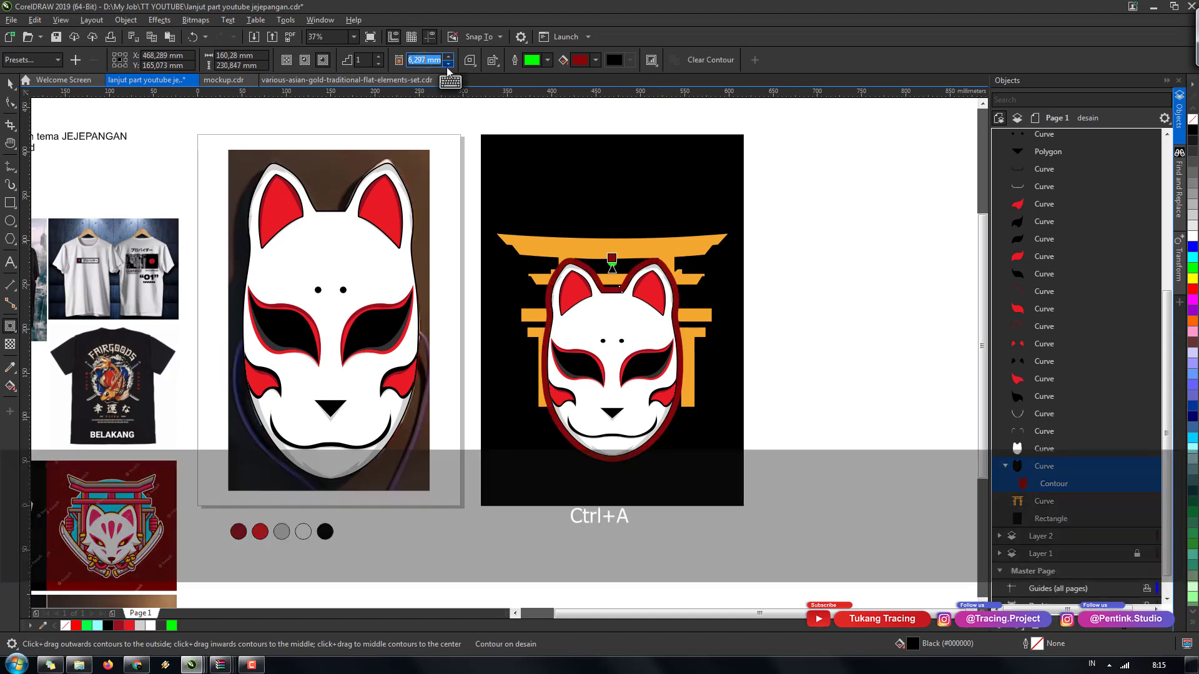
{"action": "type", "text": "2"}
{"action": "key", "text": "Return"}
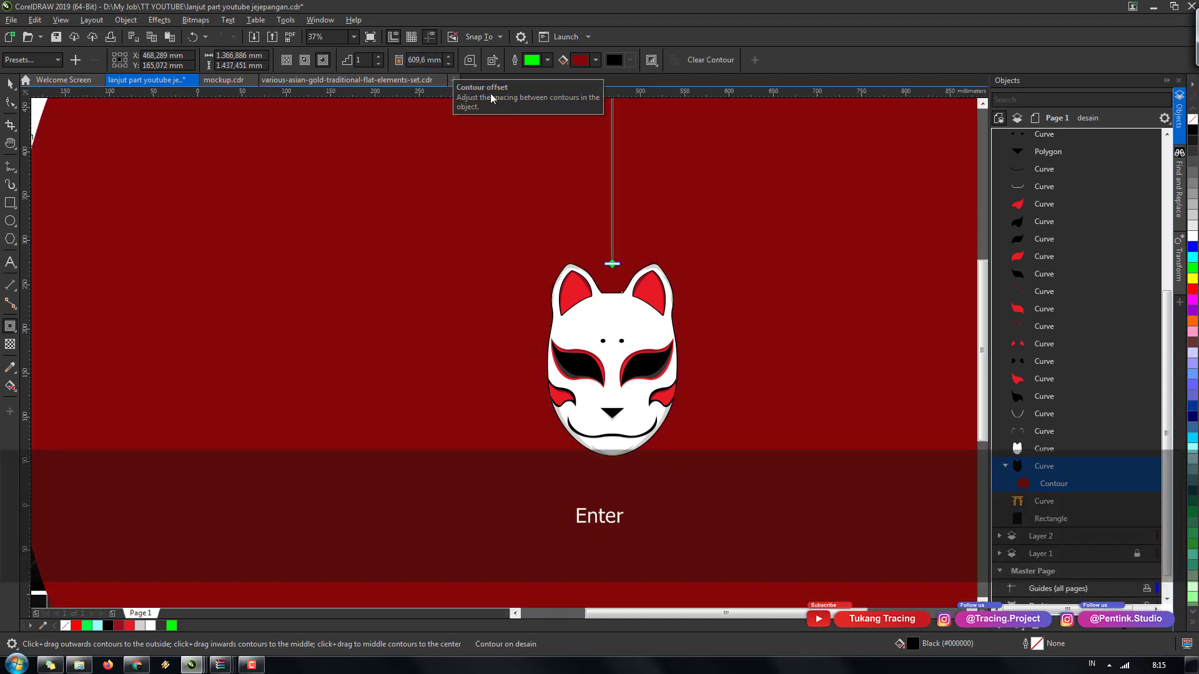
{"action": "key", "text": "ctrl+a"}
{"action": "type", "text": "2"}
{"action": "key", "text": "Return"}
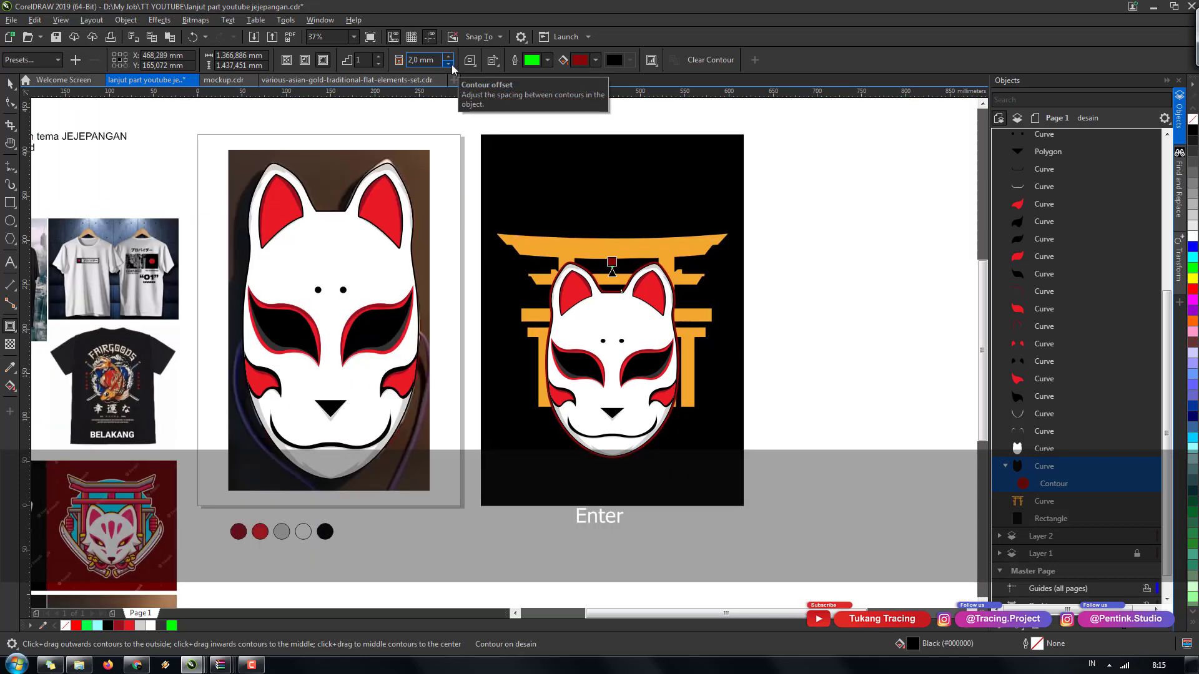
- Reduce the contour offset around the mask to 1.8 mm
{"action": "scroll", "coordinate": [672, 281], "scroll_direction": "up", "scroll_amount": 2}
{"action": "scroll", "coordinate": [671, 281], "scroll_direction": "up", "scroll_amount": 3}
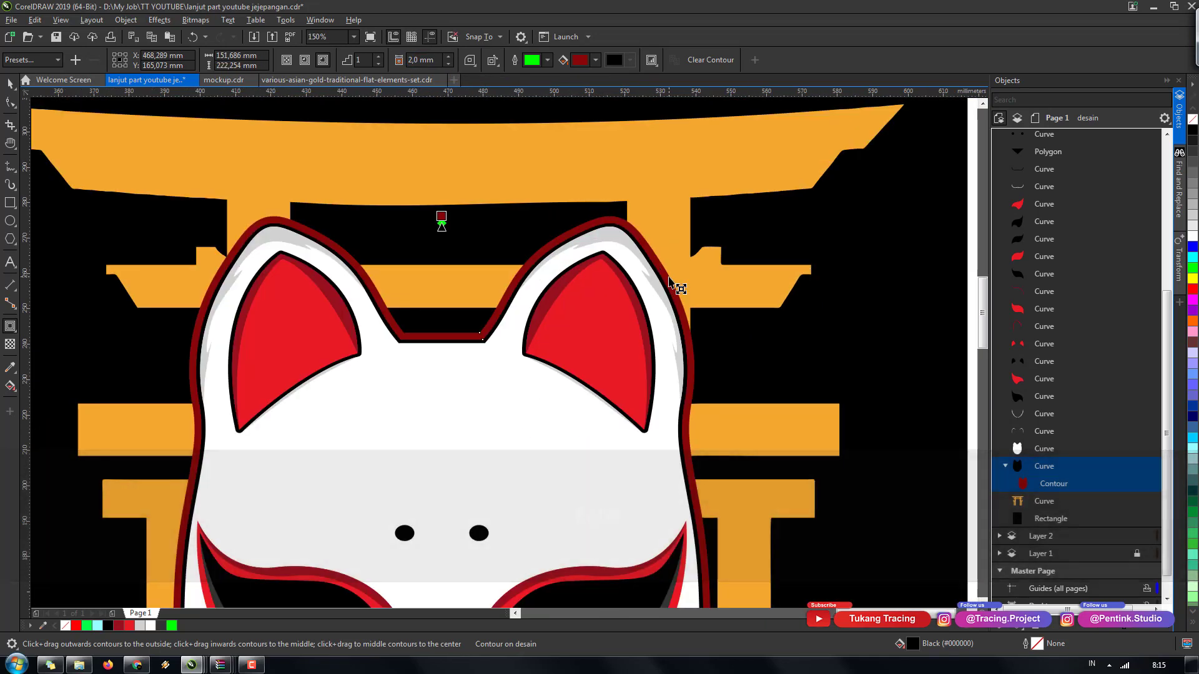
{"action": "scroll", "coordinate": [526, 290], "scroll_direction": "down", "scroll_amount": 2}
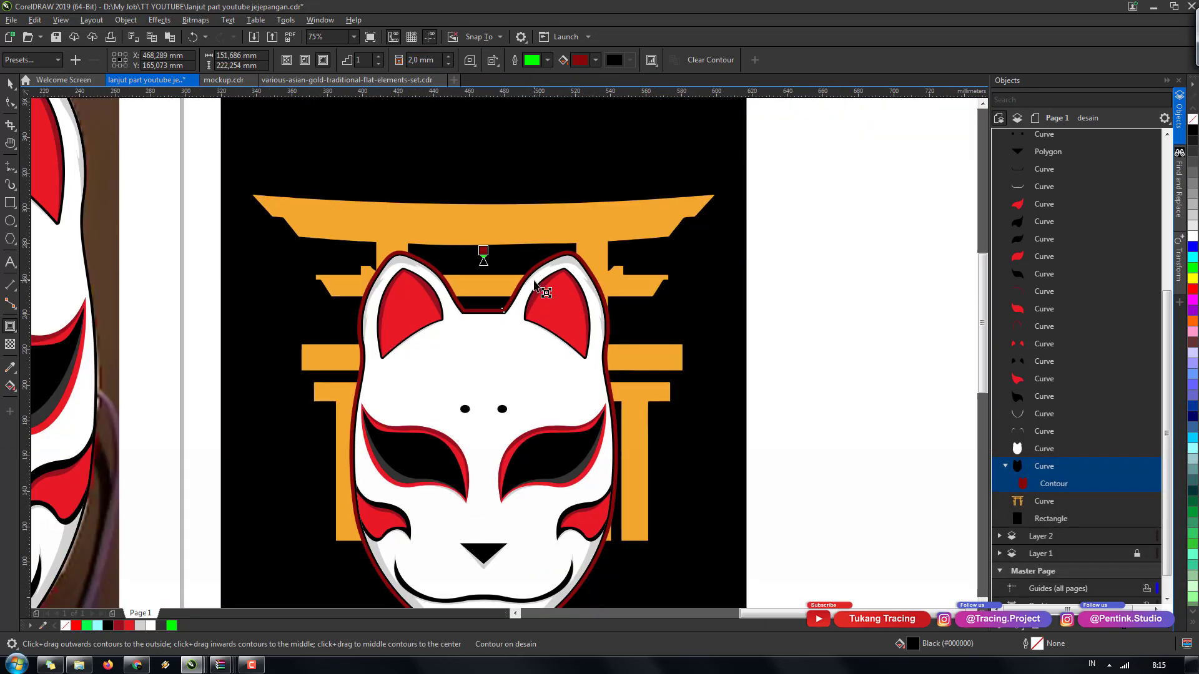
{"action": "scroll", "coordinate": [536, 281], "scroll_direction": "up", "scroll_amount": 2}
{"action": "key", "text": "ctrl+a"}
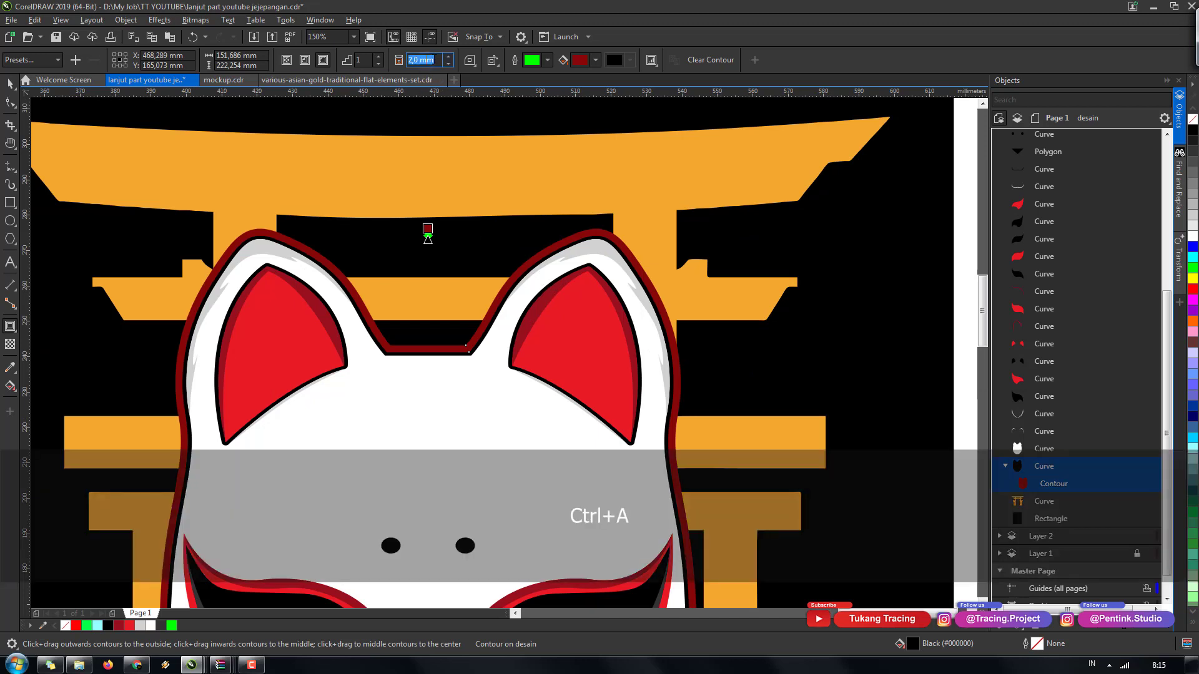
{"action": "type", "text": "1"}
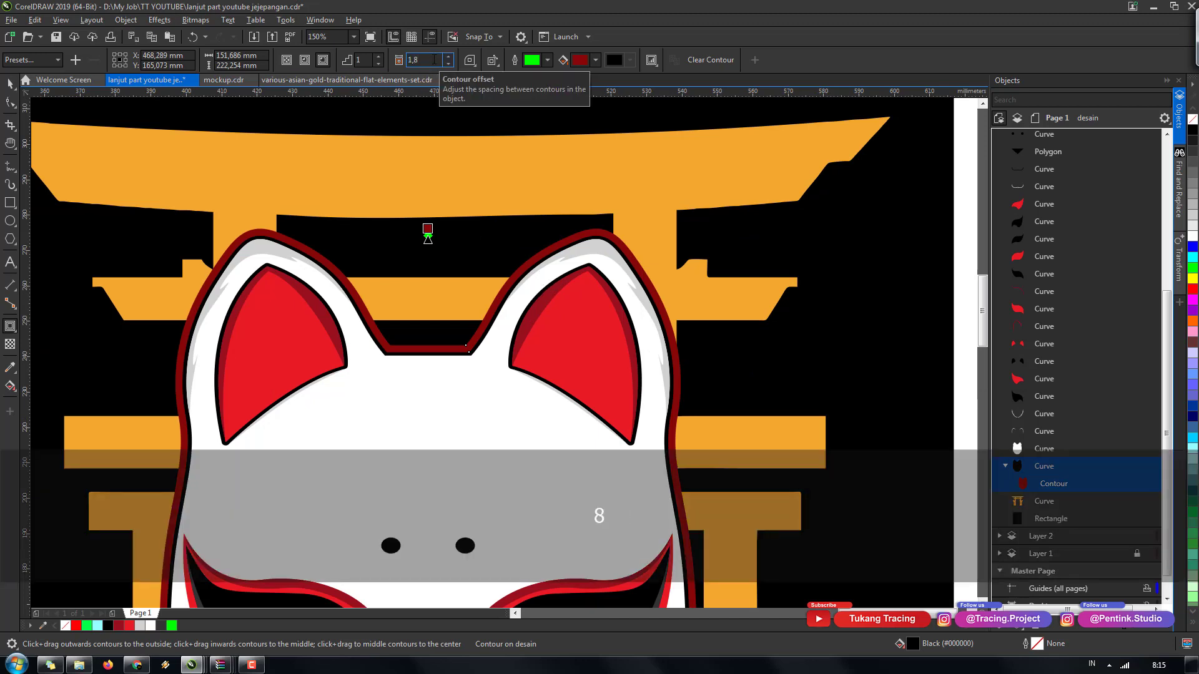
{"action": "type", "text": ",8"}
{"action": "key", "text": "Return"}
- Break the contour apart from the mask's base silhouette and fill the separated outline shape with black
{"action": "scroll", "coordinate": [612, 238], "scroll_direction": "down", "scroll_amount": 3}
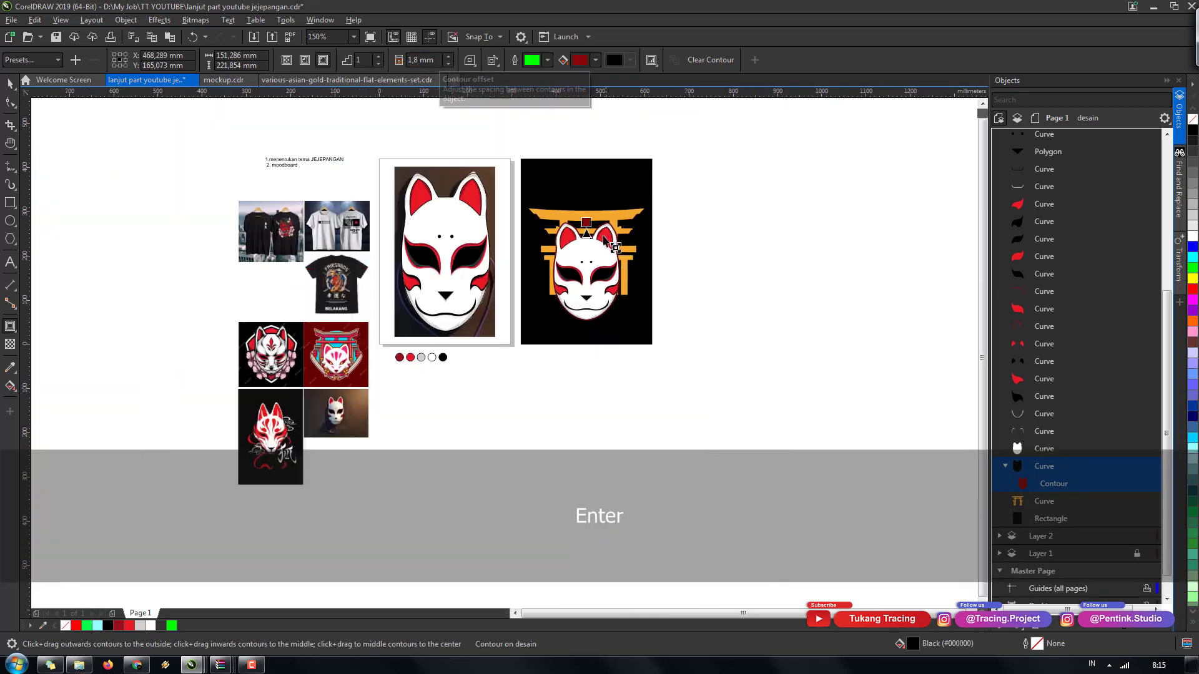
{"action": "scroll", "coordinate": [610, 246], "scroll_direction": "up", "scroll_amount": 1}
{"action": "scroll", "coordinate": [605, 247], "scroll_direction": "up", "scroll_amount": 2}
{"action": "key", "text": "space"}
{"action": "key", "text": "ctrl+k"}
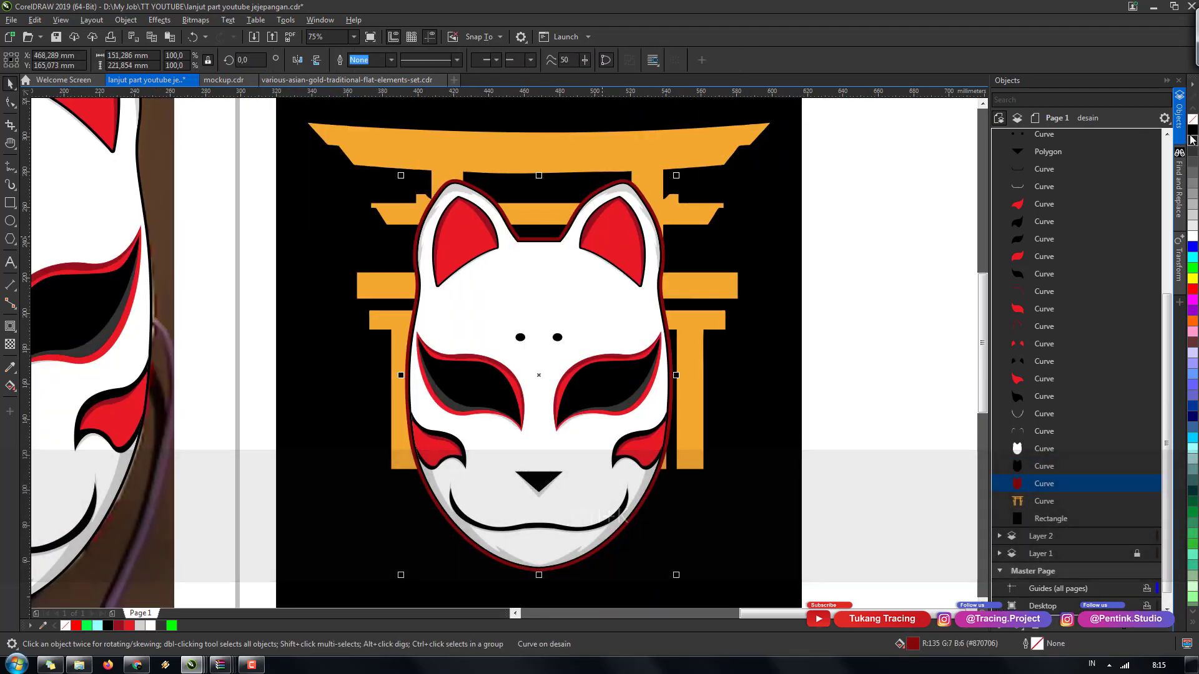
{"action": "left_click", "coordinate": [1037, 484]}
- Group all the mask curves together with the new black outline shape, leaving out the gate and rectangle
{"action": "left_click_drag", "start_coordinate": [1167, 432], "coordinate": [1166, 262]}
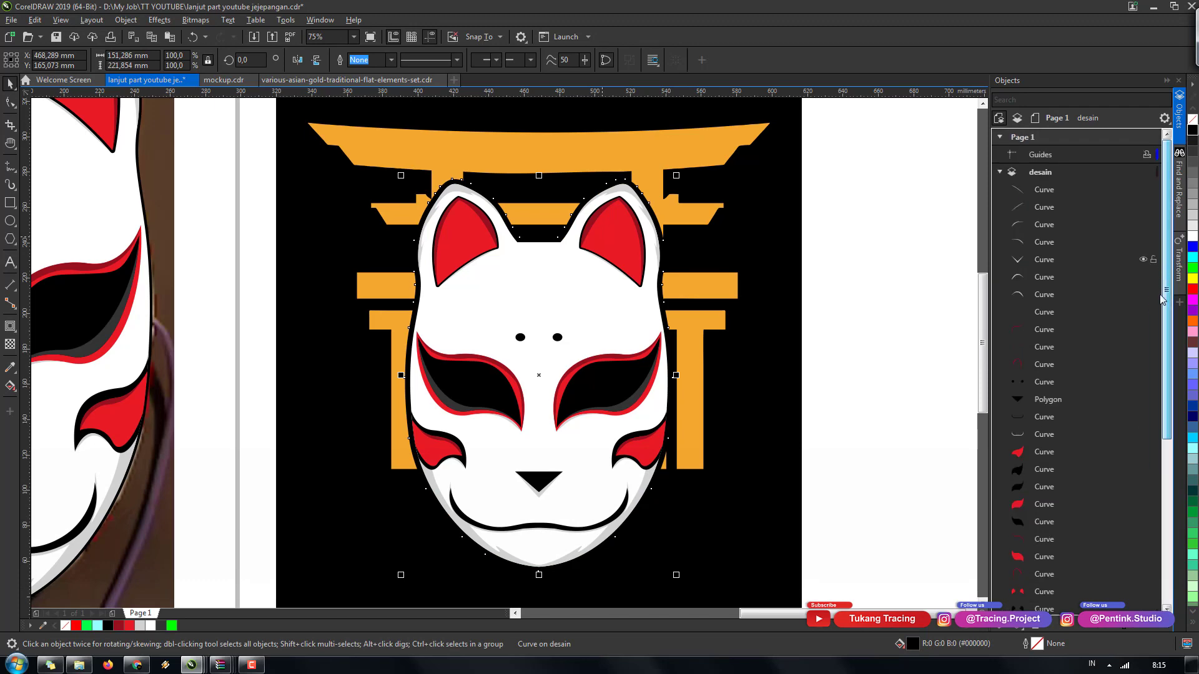
{"action": "left_click", "coordinate": [1043, 189], "text": "shift"}
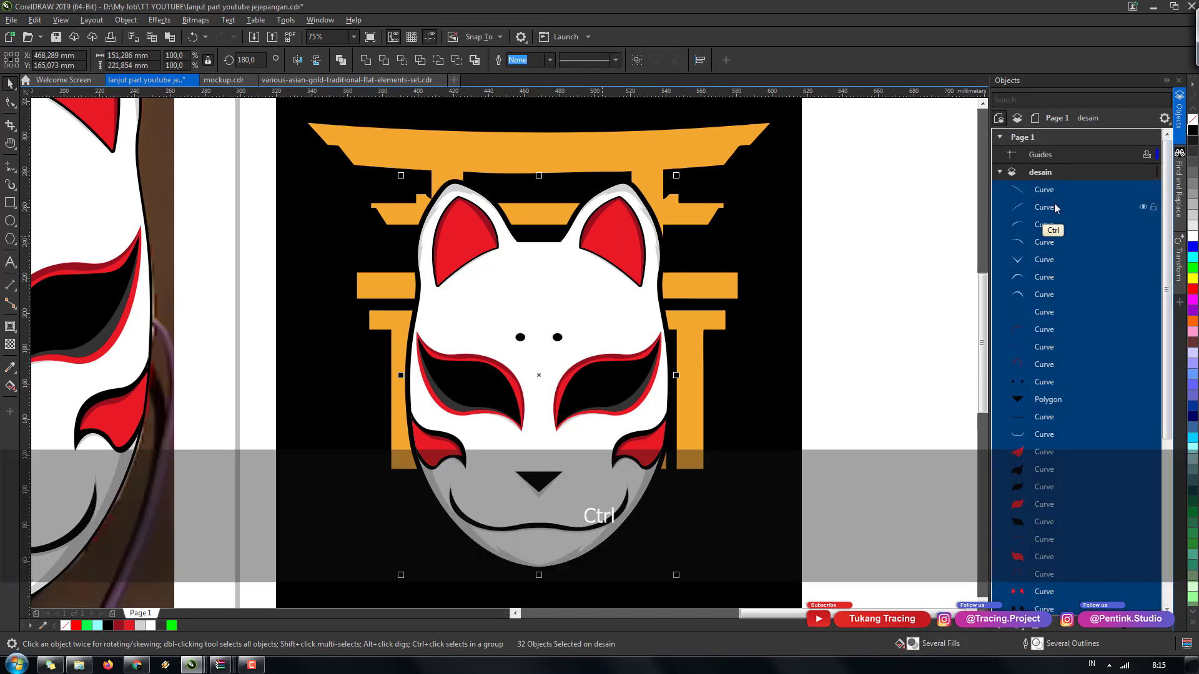
{"action": "key", "text": "ctrl+g"}
{"action": "scroll", "coordinate": [564, 272], "scroll_direction": "down", "scroll_amount": 2}
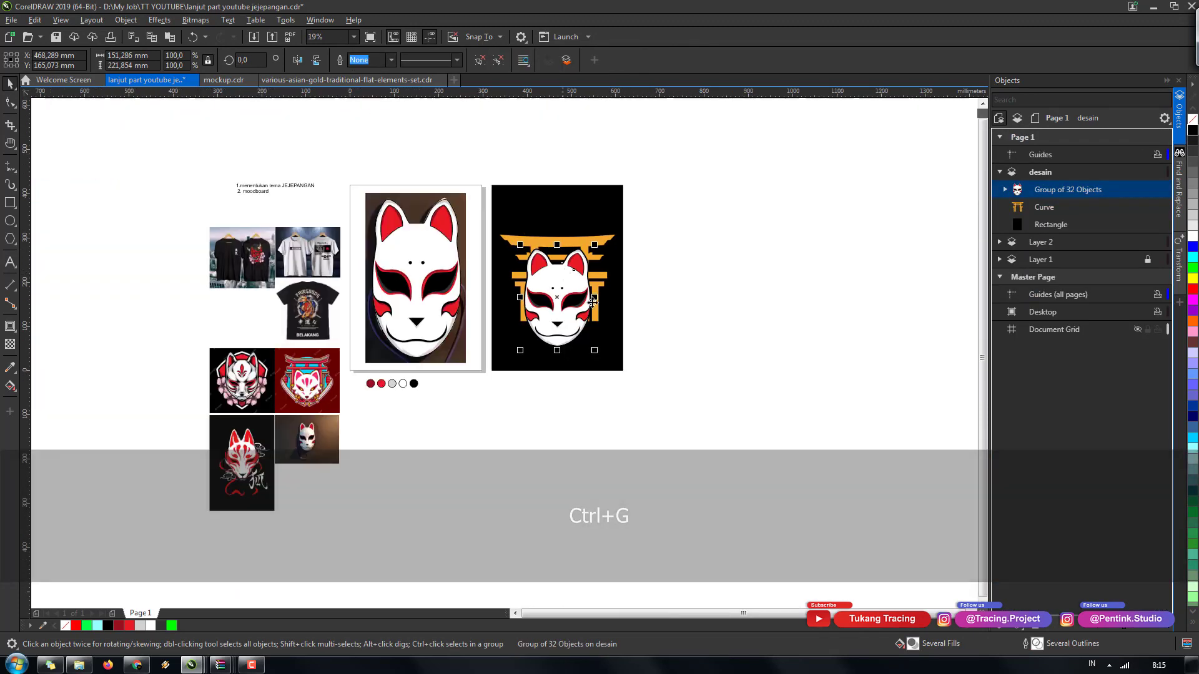
{"action": "left_click", "coordinate": [677, 321]}
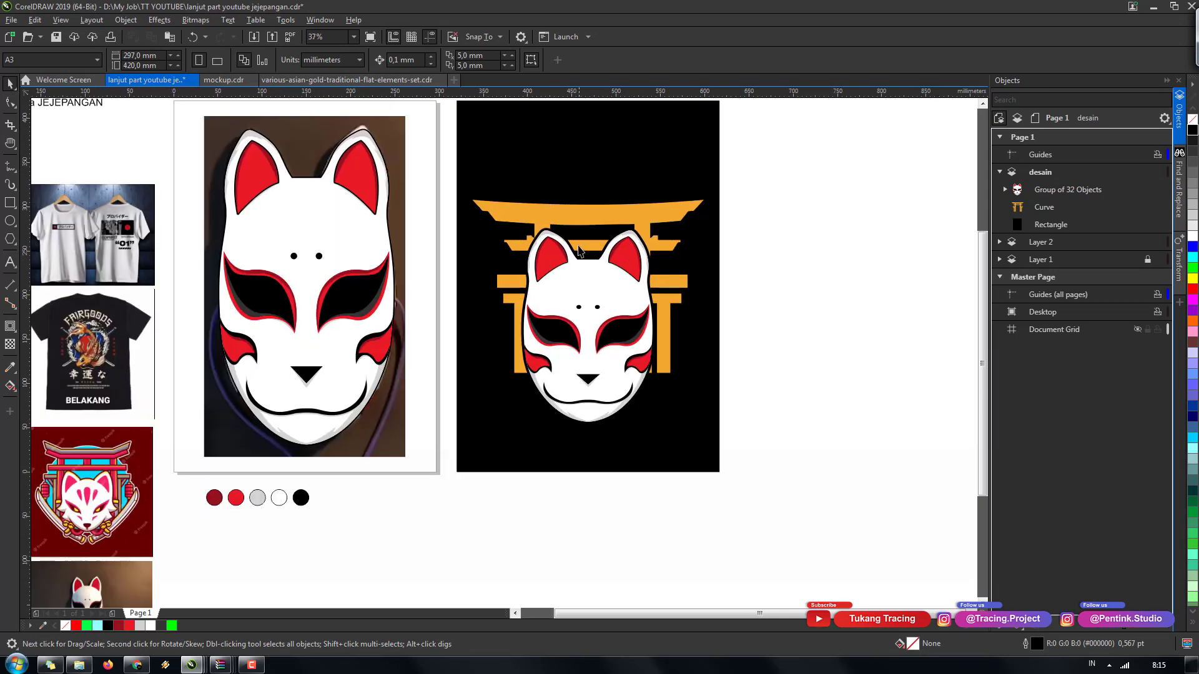
- Align the regrouped mask and the torii gate on their horizontal centres
{"action": "left_click", "coordinate": [577, 286]}
{"action": "left_click", "coordinate": [618, 218], "text": "shift"}
{"action": "key", "text": "c"}
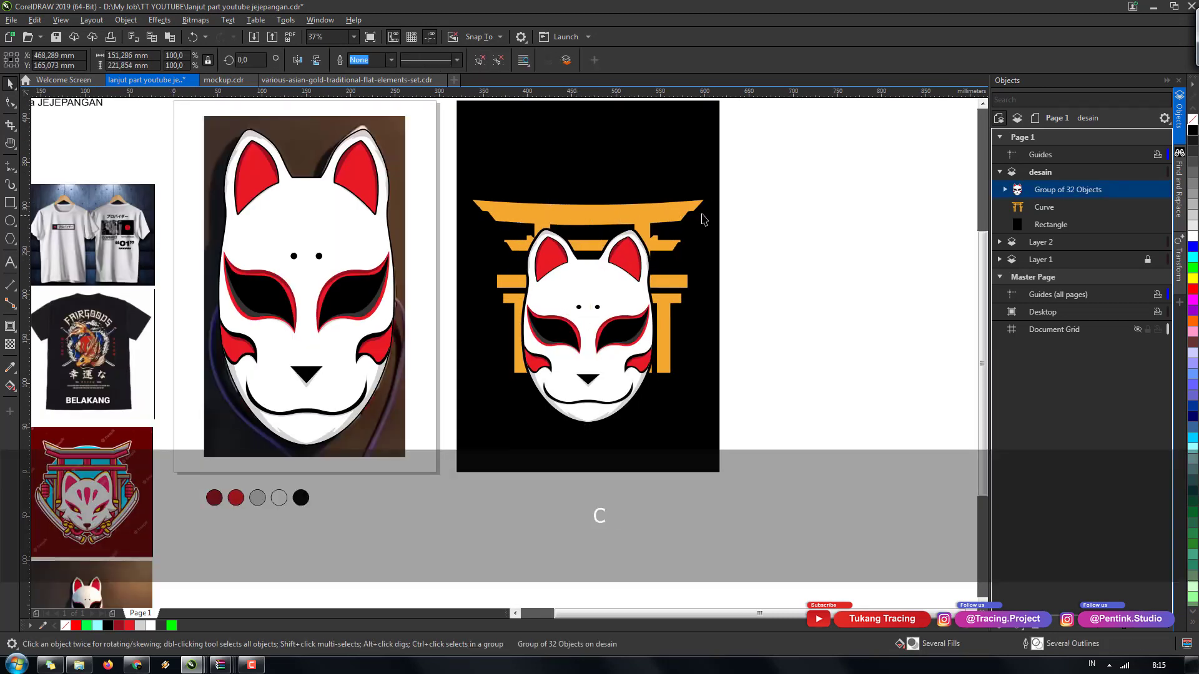
- Recolour the torii gate with the red sampled from the mask's inner ear using the Color Eyedropper
{"action": "left_click", "coordinate": [668, 215]}
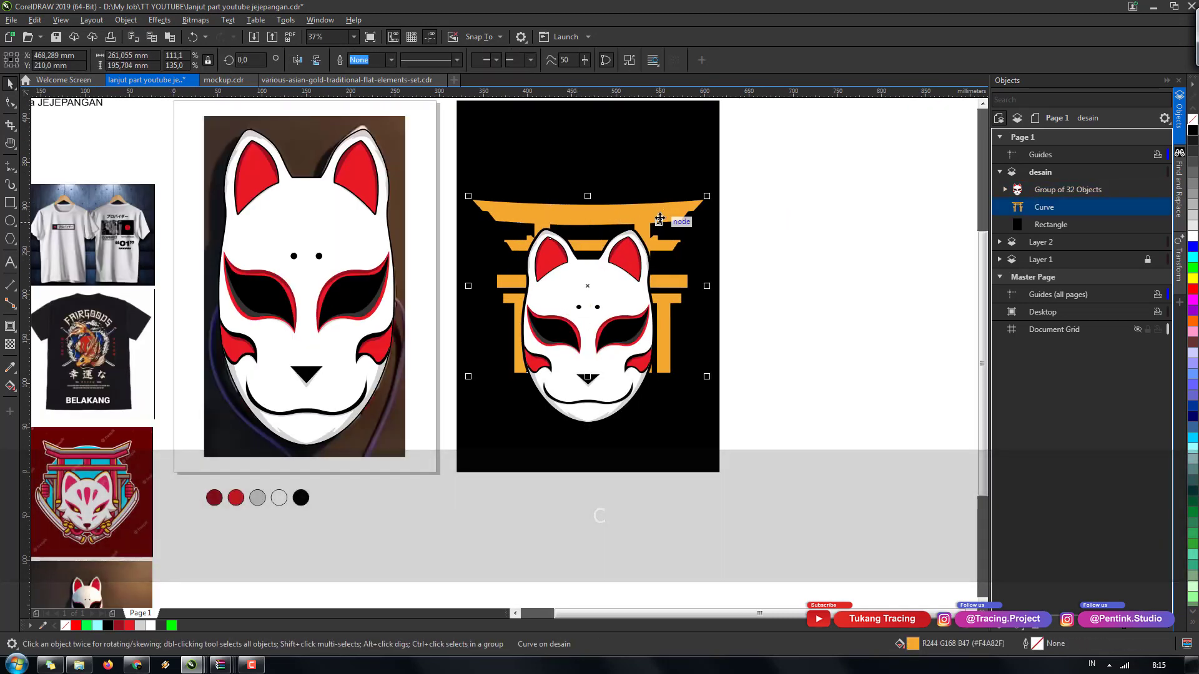
{"action": "scroll", "coordinate": [658, 216], "scroll_direction": "up", "scroll_amount": 1}
{"action": "scroll", "coordinate": [658, 216], "scroll_direction": "down", "scroll_amount": 2}
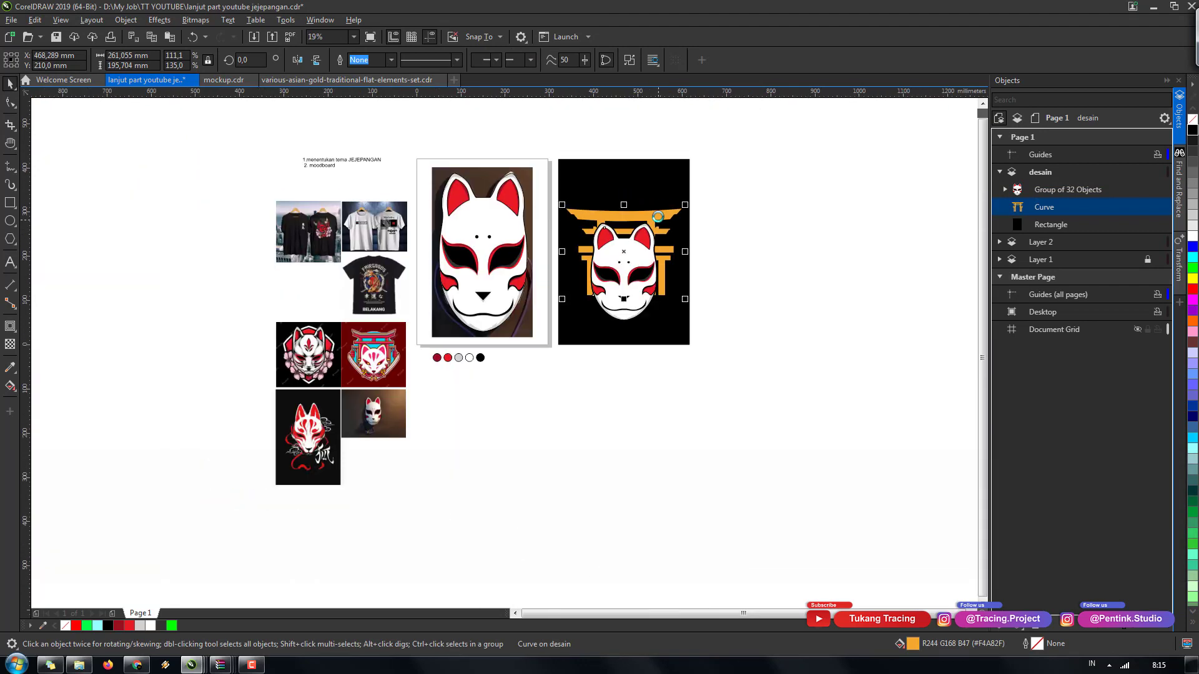
{"action": "scroll", "coordinate": [658, 216], "scroll_direction": "up", "scroll_amount": 3}
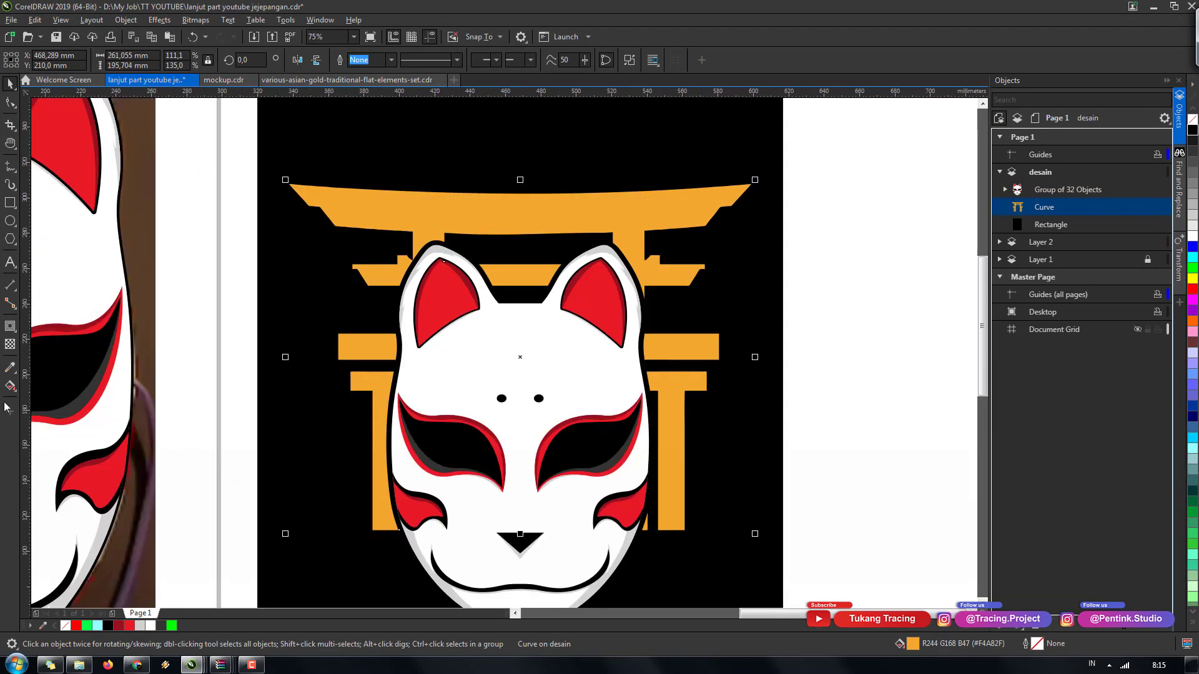
{"action": "left_click", "coordinate": [11, 369]}
{"action": "left_click", "coordinate": [451, 301]}
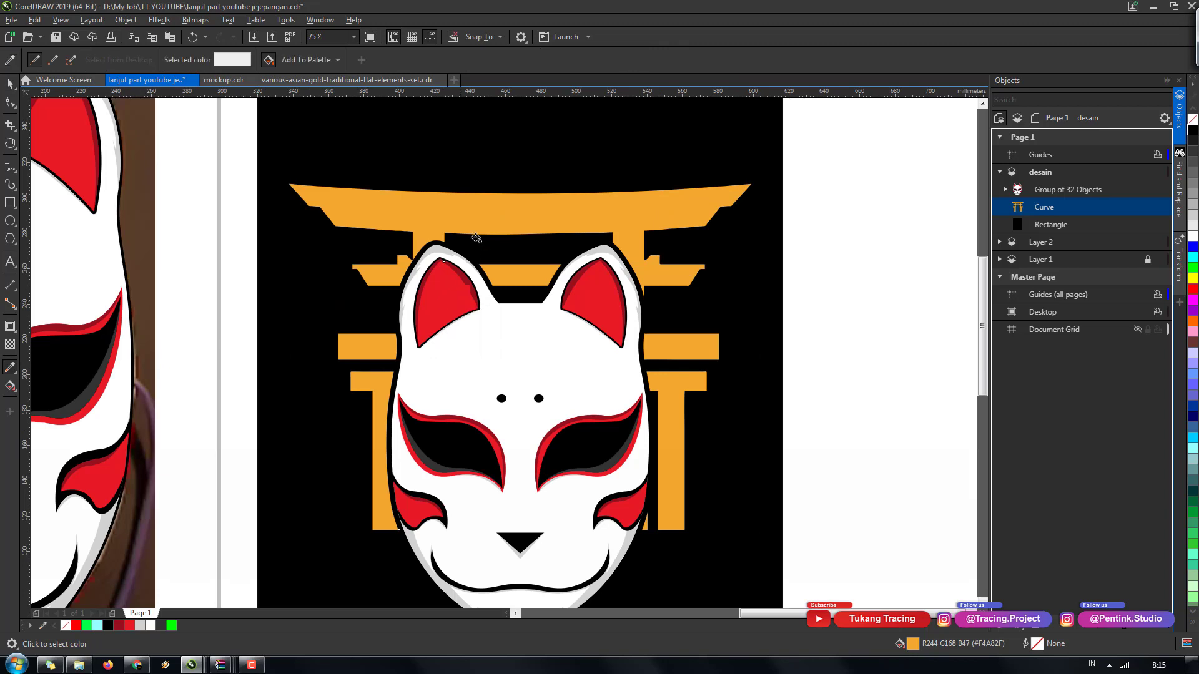
{"action": "left_click", "coordinate": [478, 208]}
{"action": "key", "text": "space"}
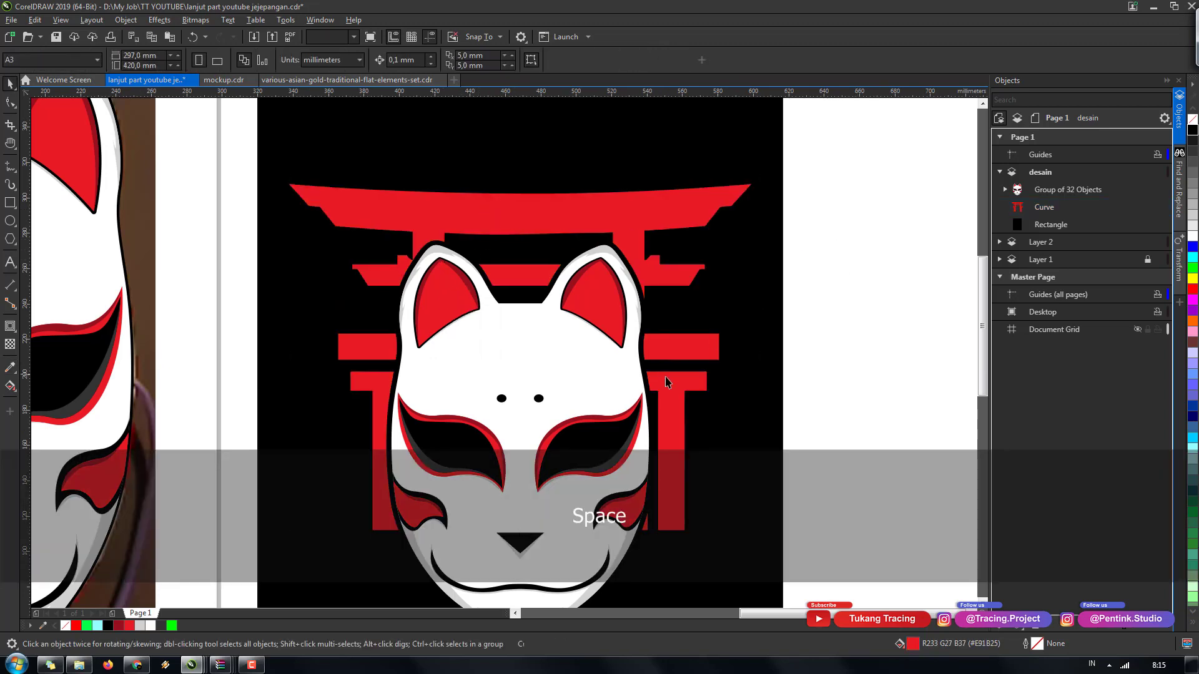
- Select the mask group together with the torii gate and save the document
{"action": "left_click", "coordinate": [588, 578], "text": "shift"}
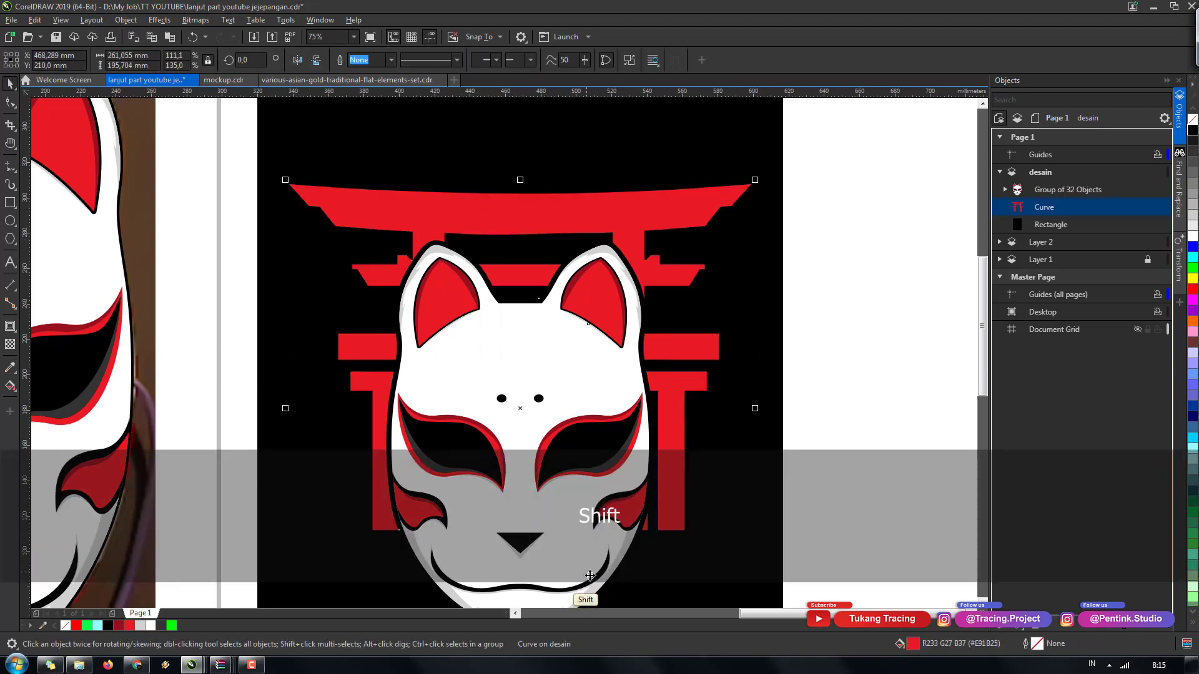
{"action": "left_click", "coordinate": [601, 549], "text": "shift"}
{"action": "key", "text": "h"}
{"action": "left_click_drag", "start_coordinate": [605, 448], "coordinate": [640, 398]}
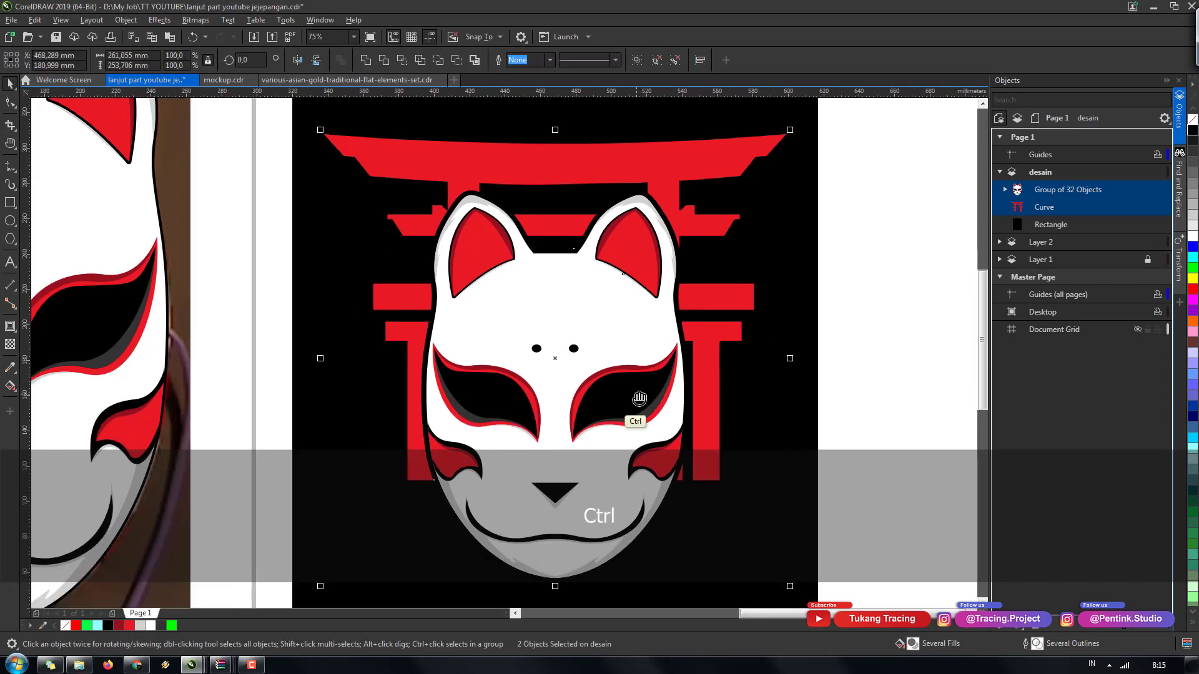
{"action": "scroll", "coordinate": [639, 398], "scroll_direction": "down", "scroll_amount": 2}
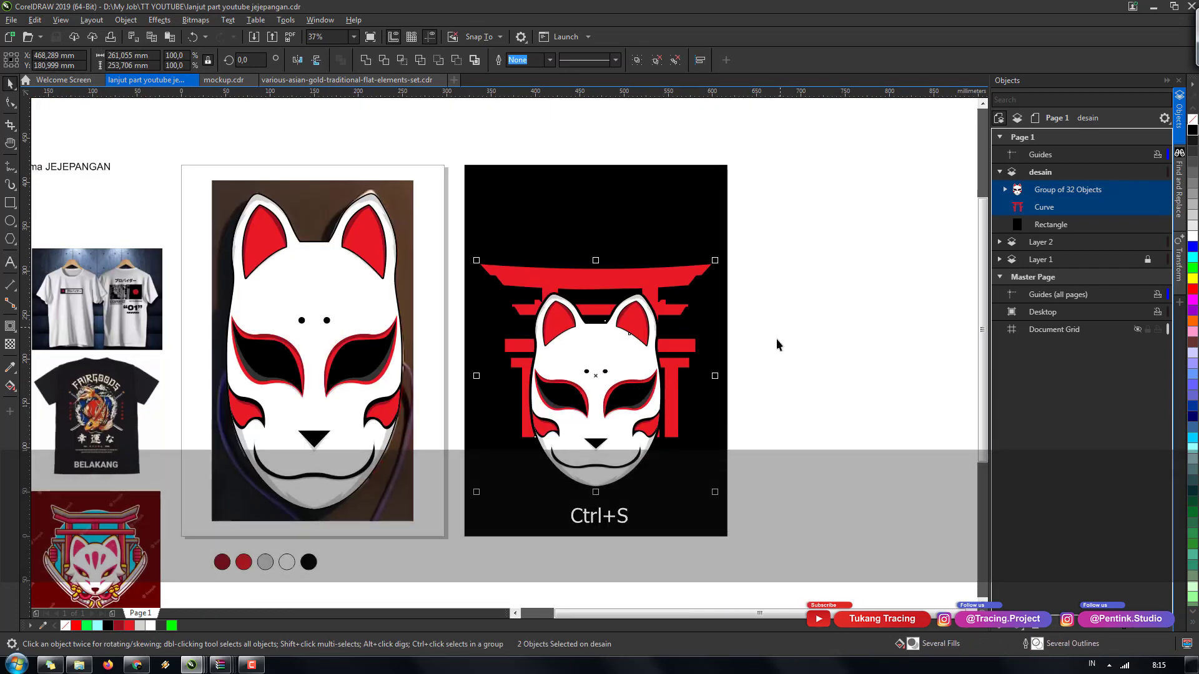
- Scale the mask group and torii gate together around their centre to about 191 × 185 mm
{"action": "key", "text": "h"}
{"action": "left_click_drag", "start_coordinate": [584, 367], "coordinate": [586, 376]}
{"action": "key", "text": "space"}
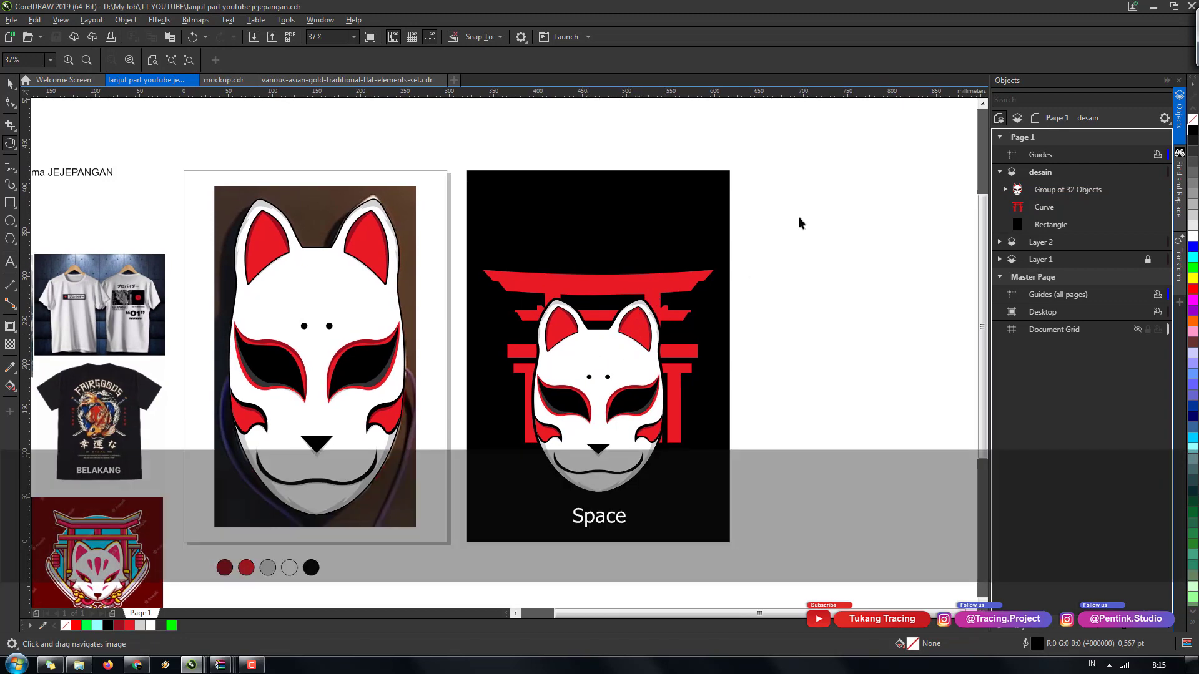
{"action": "left_click_drag", "start_coordinate": [735, 220], "coordinate": [462, 533]}
{"action": "key", "text": "shift"}
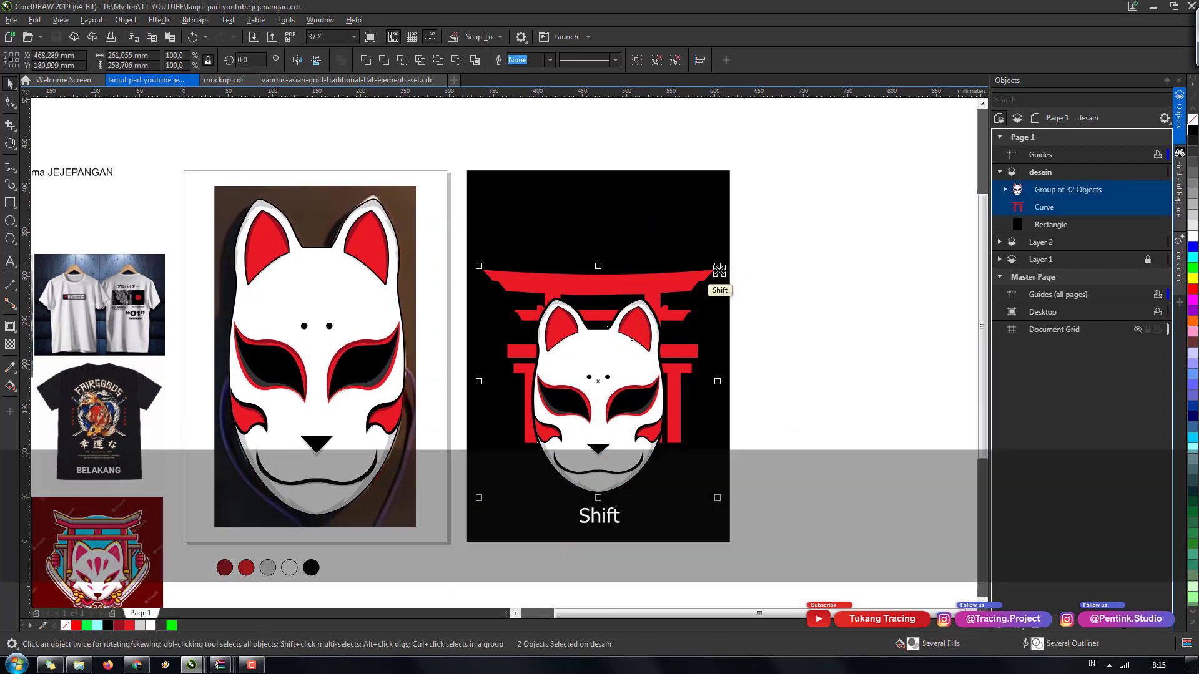
{"action": "left_click_drag", "start_coordinate": [718, 266], "coordinate": [722, 296]}
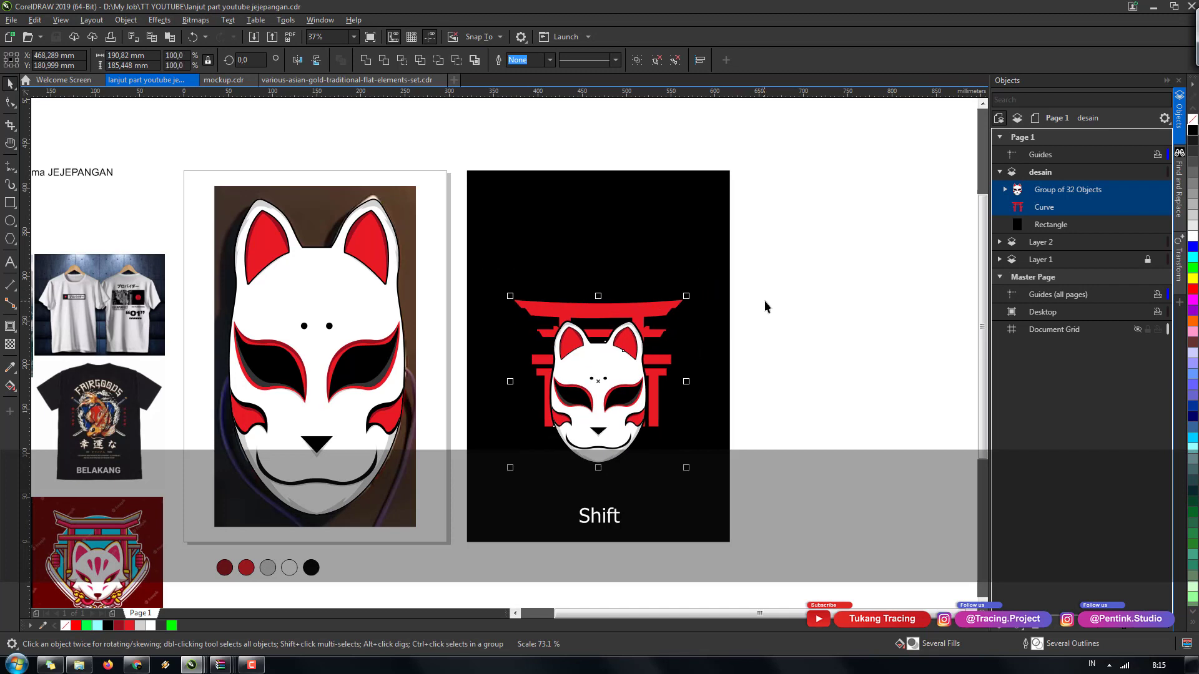
{"action": "key", "text": "h"}
{"action": "left_click_drag", "start_coordinate": [689, 358], "coordinate": [674, 332]}
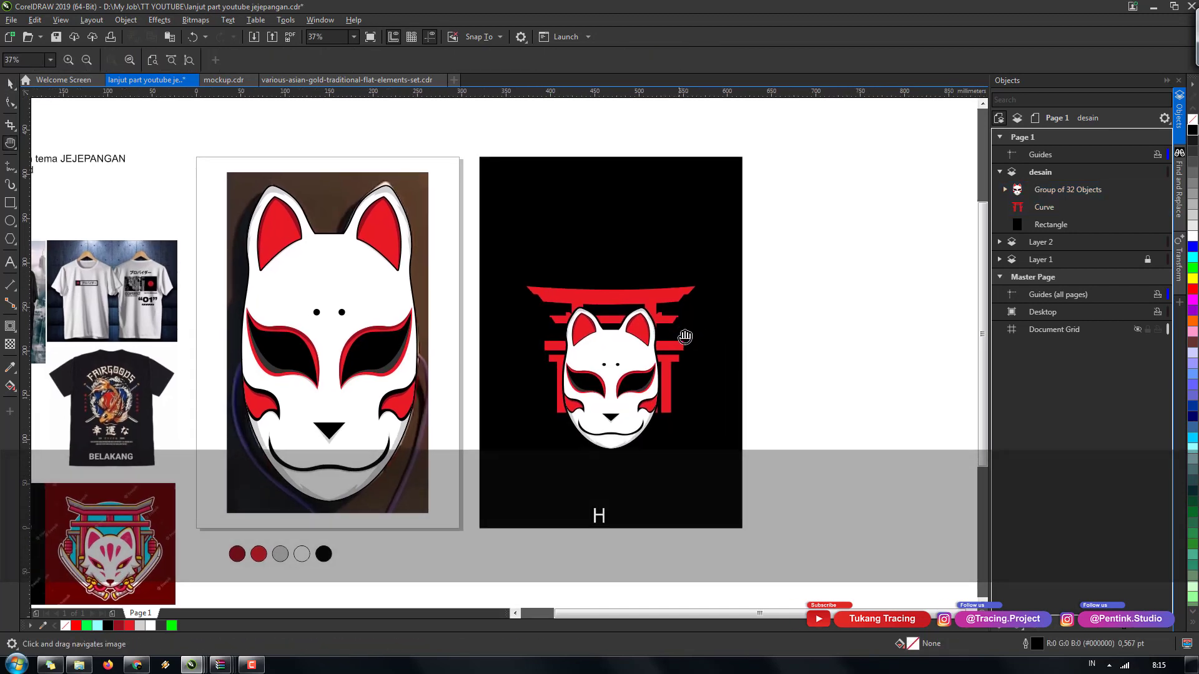
- Add the artistic text KITSUNE MASK beside the black artboard and enlarge it to about 128 × 13 mm
{"action": "key", "text": "space"}
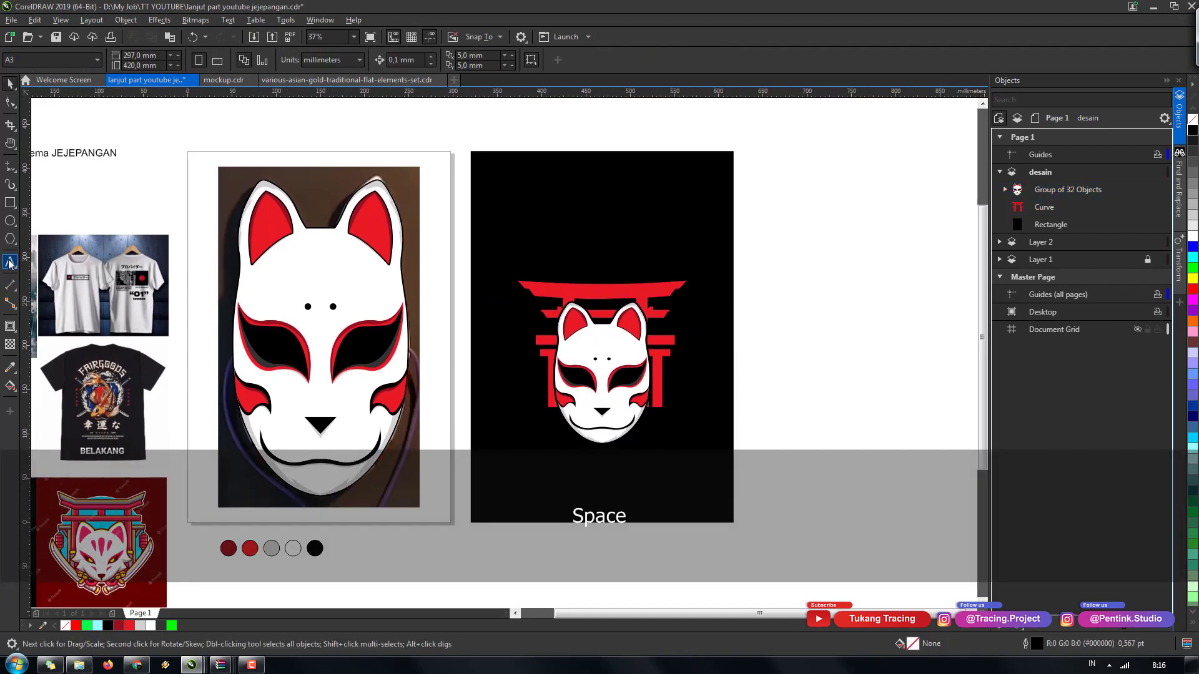
{"action": "left_click", "coordinate": [10, 263]}
{"action": "key", "text": "Caps_Lock"}
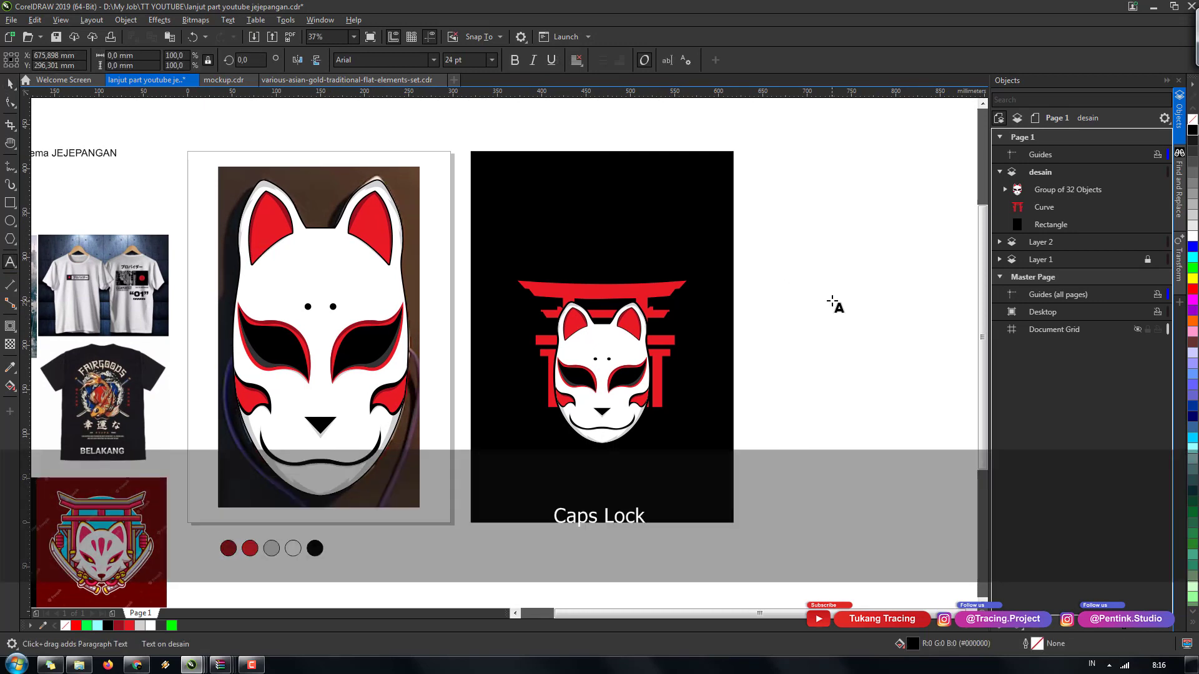
{"action": "type", "text": "R"}
{"action": "key", "text": "BackSpace"}
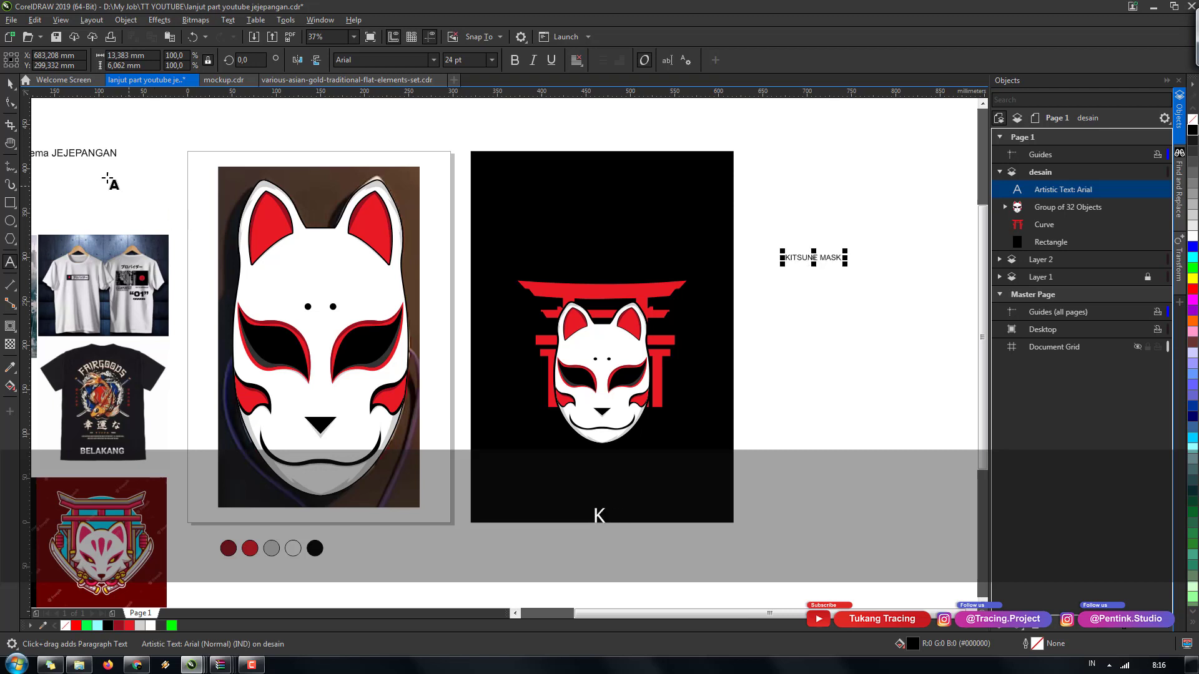
{"action": "left_click", "coordinate": [13, 89]}
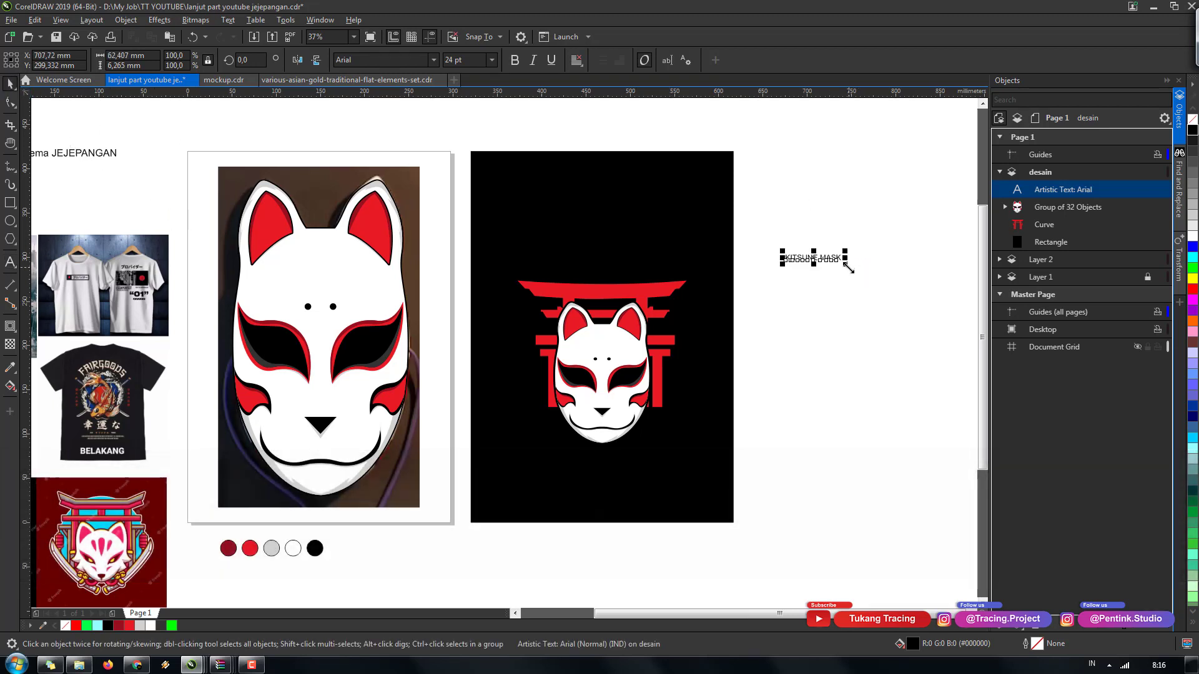
{"action": "left_click_drag", "start_coordinate": [845, 264], "coordinate": [900, 308]}
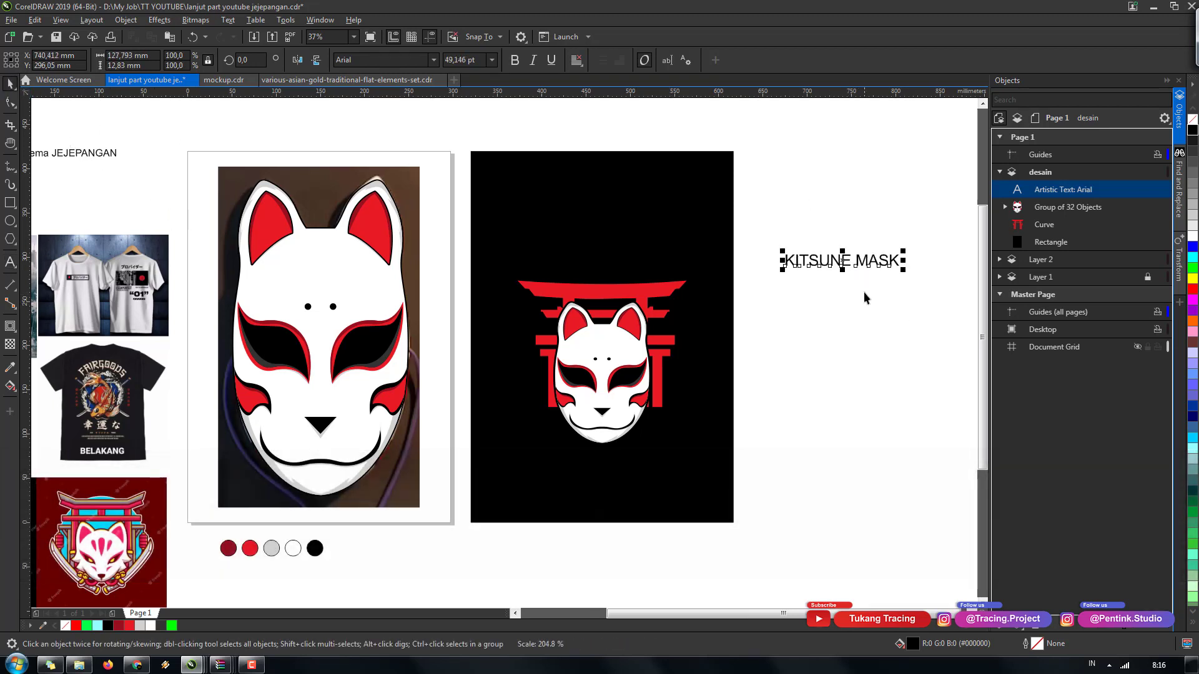
- Set the KITSUNE MASK text in Osaka-Sans Serif and place it on the black artboard with a green fill
{"action": "left_click", "coordinate": [434, 60]}
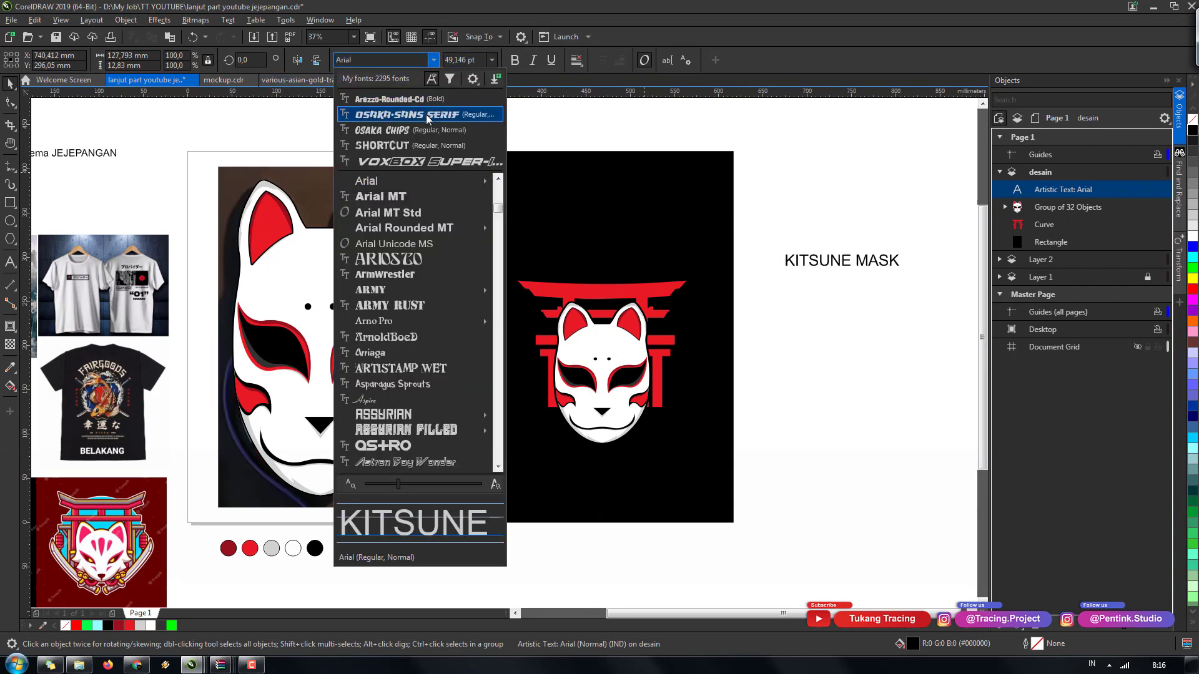
{"action": "left_click", "coordinate": [425, 115]}
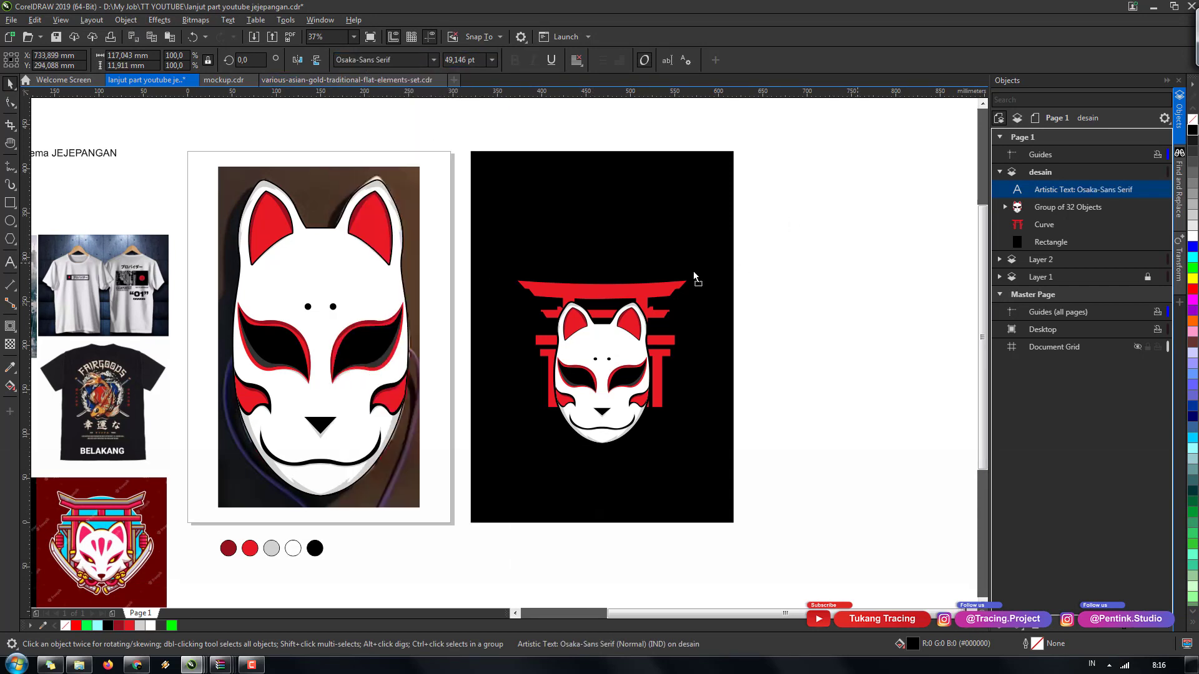
{"action": "left_click_drag", "start_coordinate": [592, 240], "coordinate": [620, 268]}
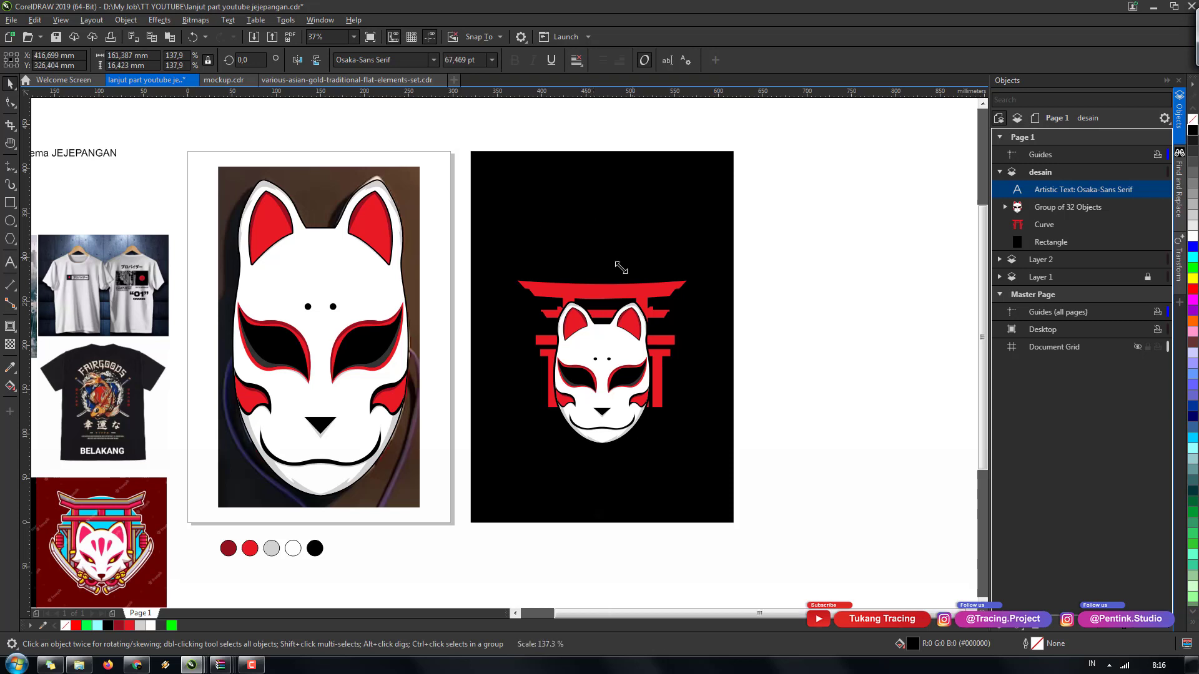
{"action": "left_click", "coordinate": [172, 625]}
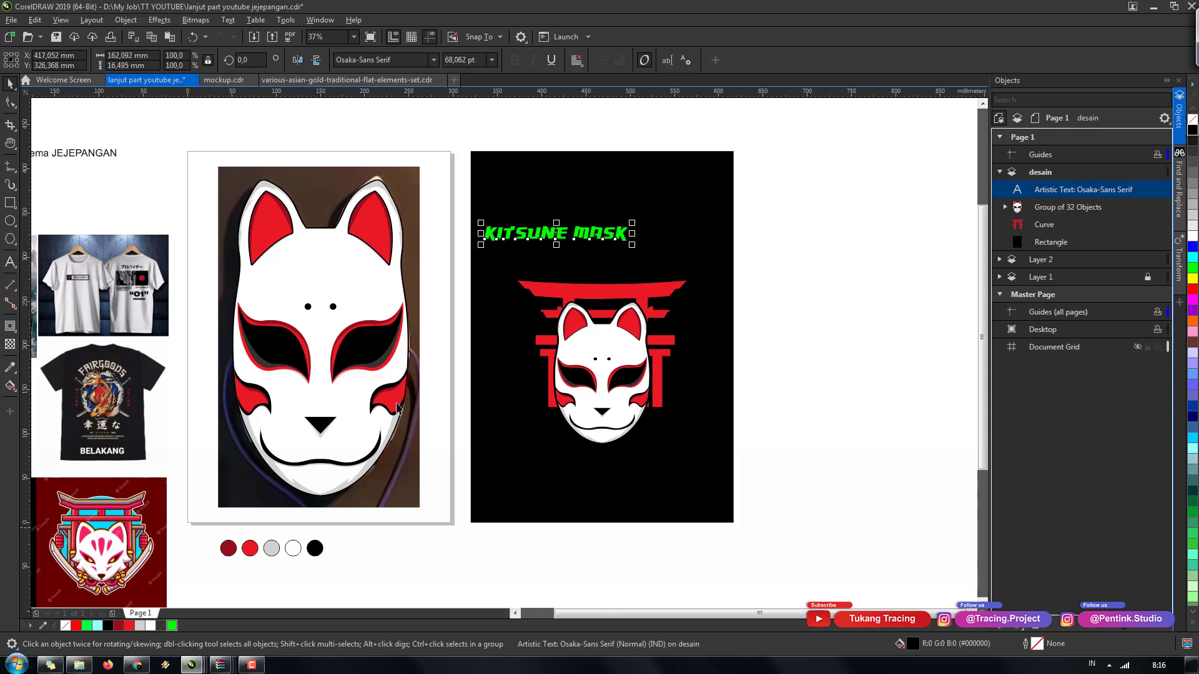
- Enlarge the title to about 207 × 21 mm and position it above the torii gate
{"action": "left_click_drag", "start_coordinate": [602, 247], "coordinate": [694, 256]}
{"action": "left_click", "coordinate": [611, 296]}
{"action": "left_click", "coordinate": [624, 214]}
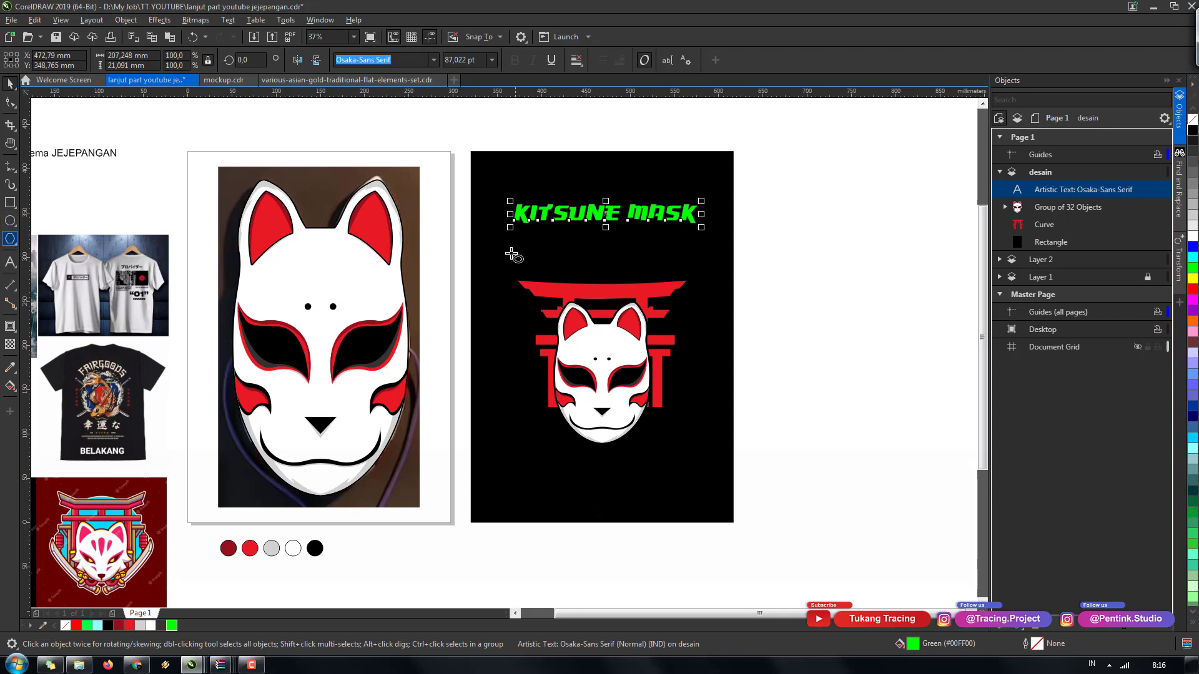
- Draw a green-outlined circle about 253 mm in diameter around the mask and gate, centred horizontally on the black artboard
{"action": "left_click_drag", "start_coordinate": [510, 254], "coordinate": [695, 476]}
{"action": "key", "text": "space"}
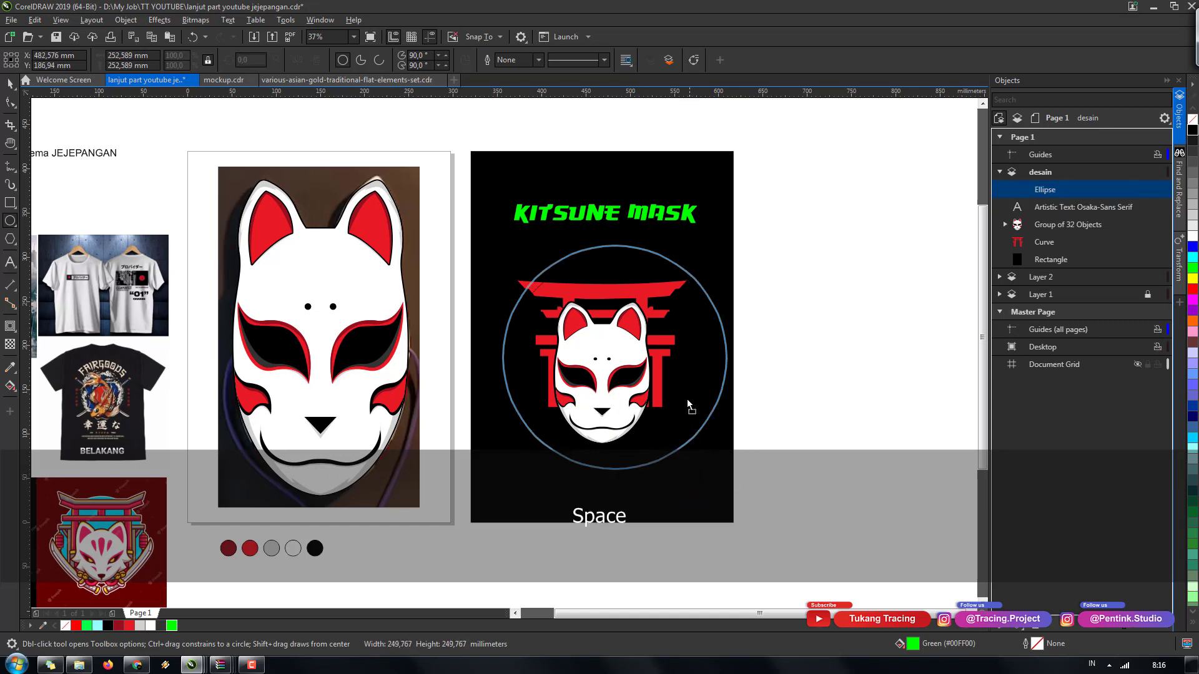
{"action": "left_click_drag", "start_coordinate": [687, 406], "coordinate": [688, 368]}
{"action": "right_click", "coordinate": [171, 628]}
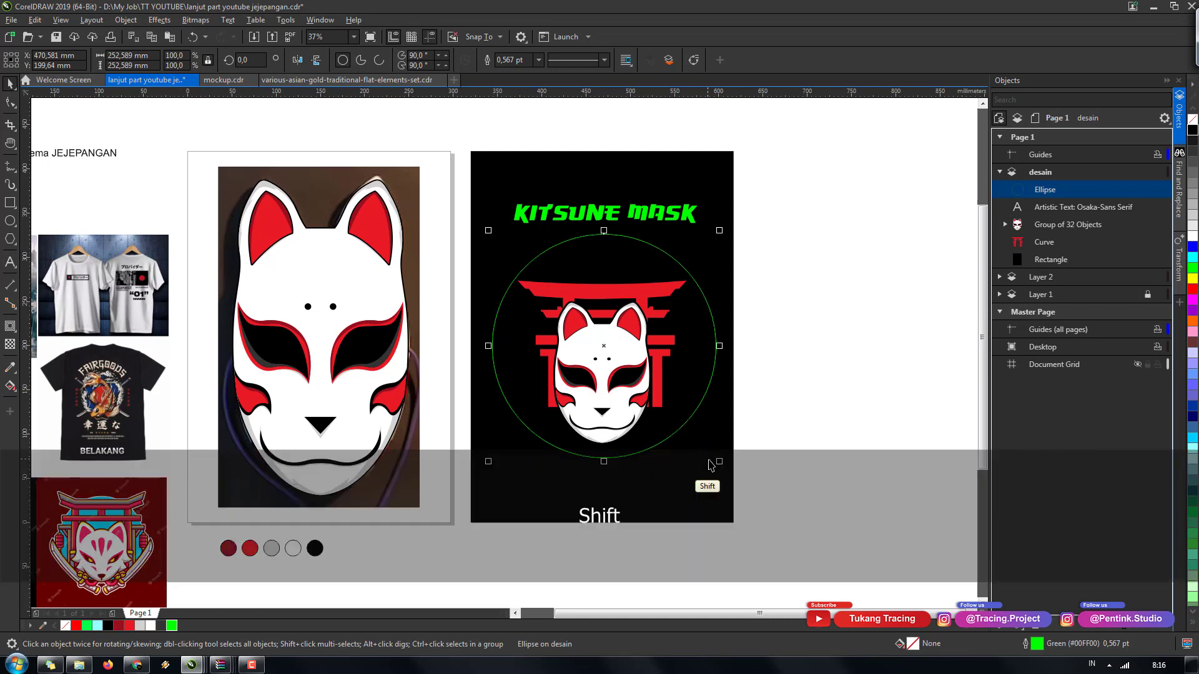
{"action": "left_click", "coordinate": [715, 455], "text": "shift"}
{"action": "key", "text": "c"}
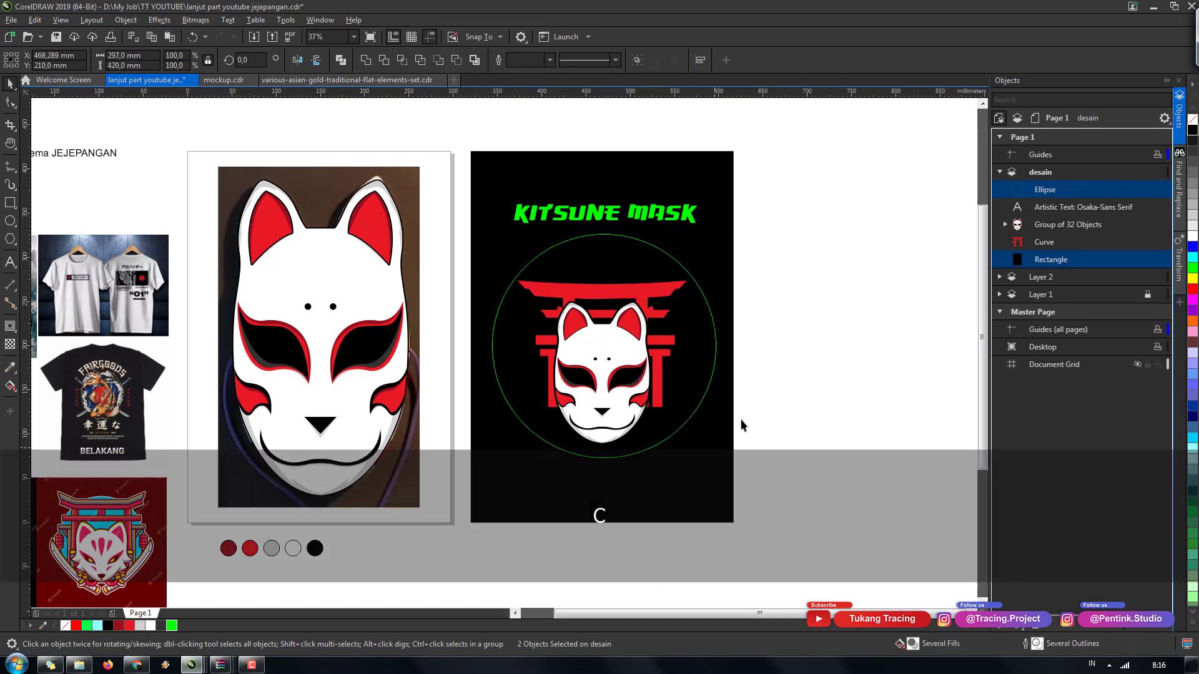
{"action": "left_click", "coordinate": [784, 369]}
{"action": "left_click", "coordinate": [606, 218]}
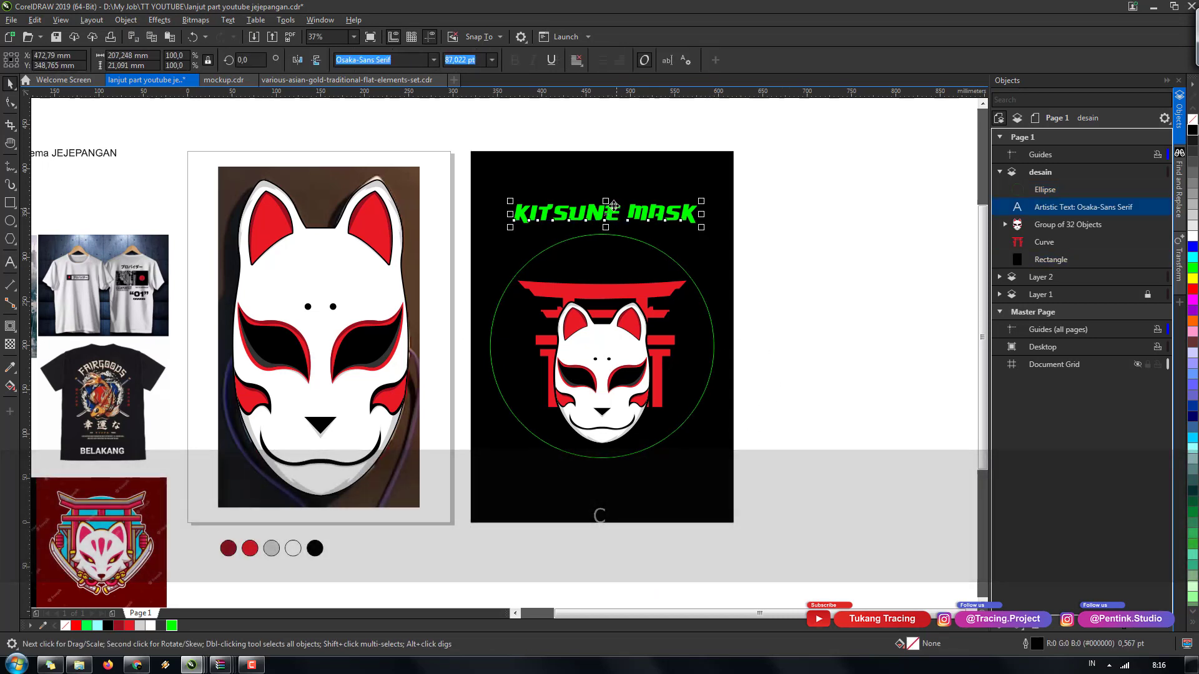
{"action": "left_click", "coordinate": [228, 20]}
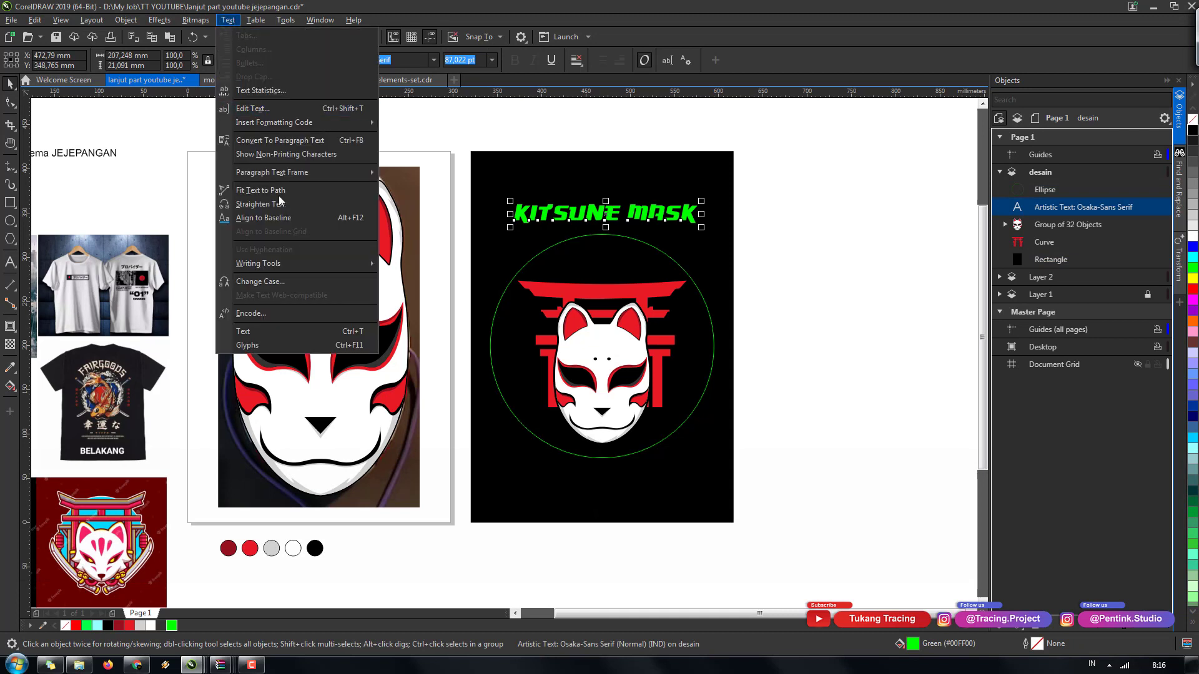
{"action": "left_click", "coordinate": [260, 191]}
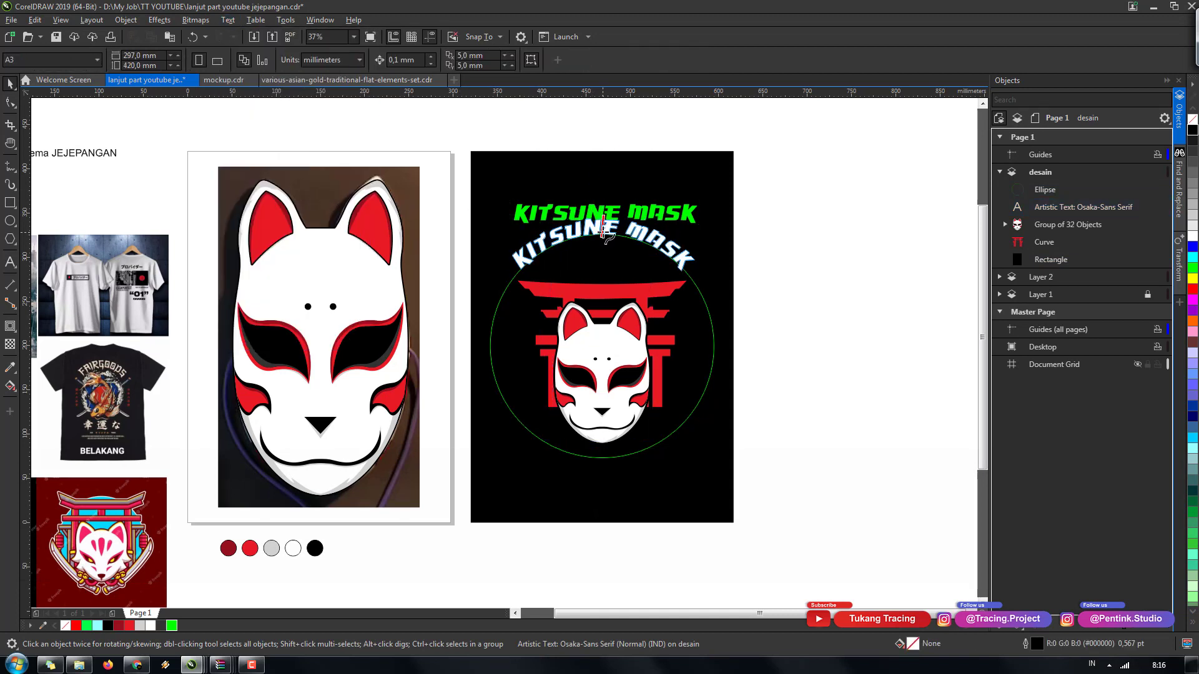
{"action": "left_click", "coordinate": [603, 231]}
{"action": "key", "text": "ctrl+z"}
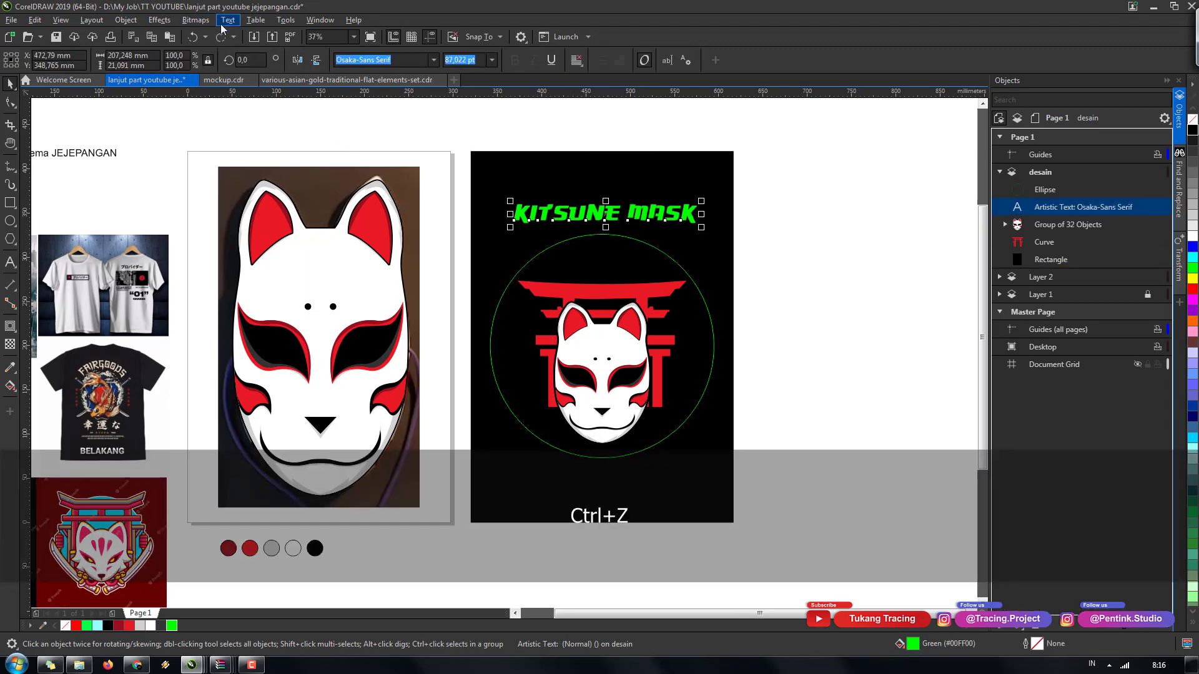
- Fit the KITSUNE MASK title along the top arc of the circle and enlarge it to about 116 pt
{"action": "left_click", "coordinate": [228, 20]}
{"action": "left_click", "coordinate": [260, 190]}
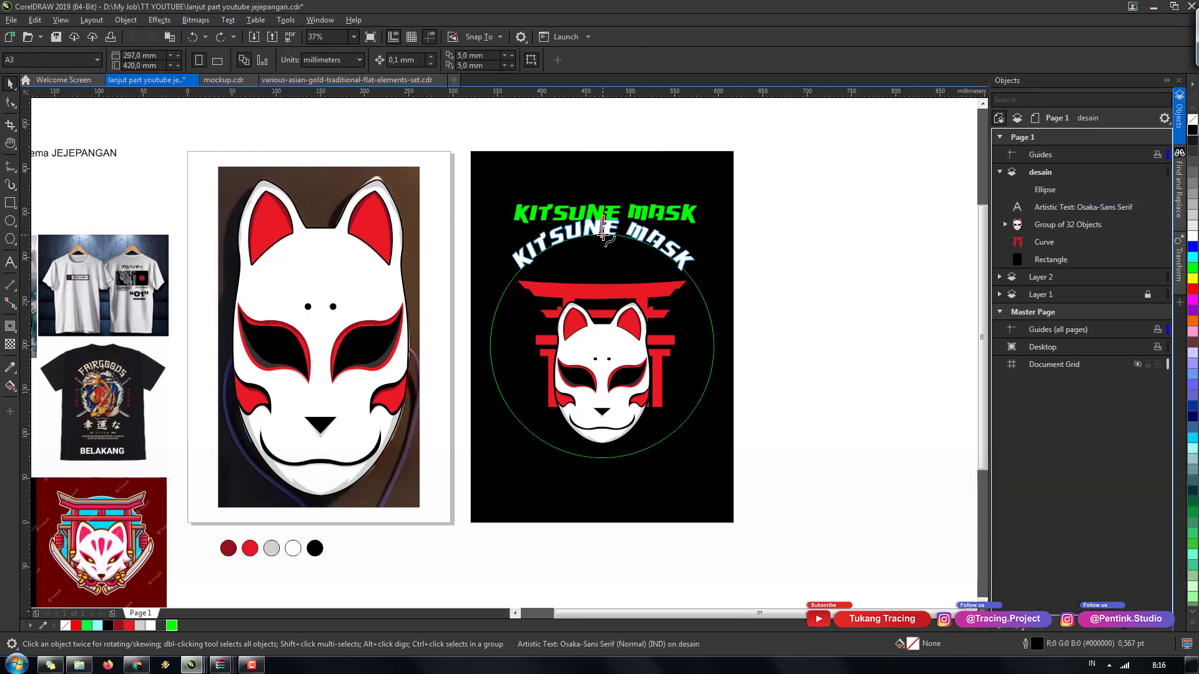
{"action": "left_click", "coordinate": [603, 231]}
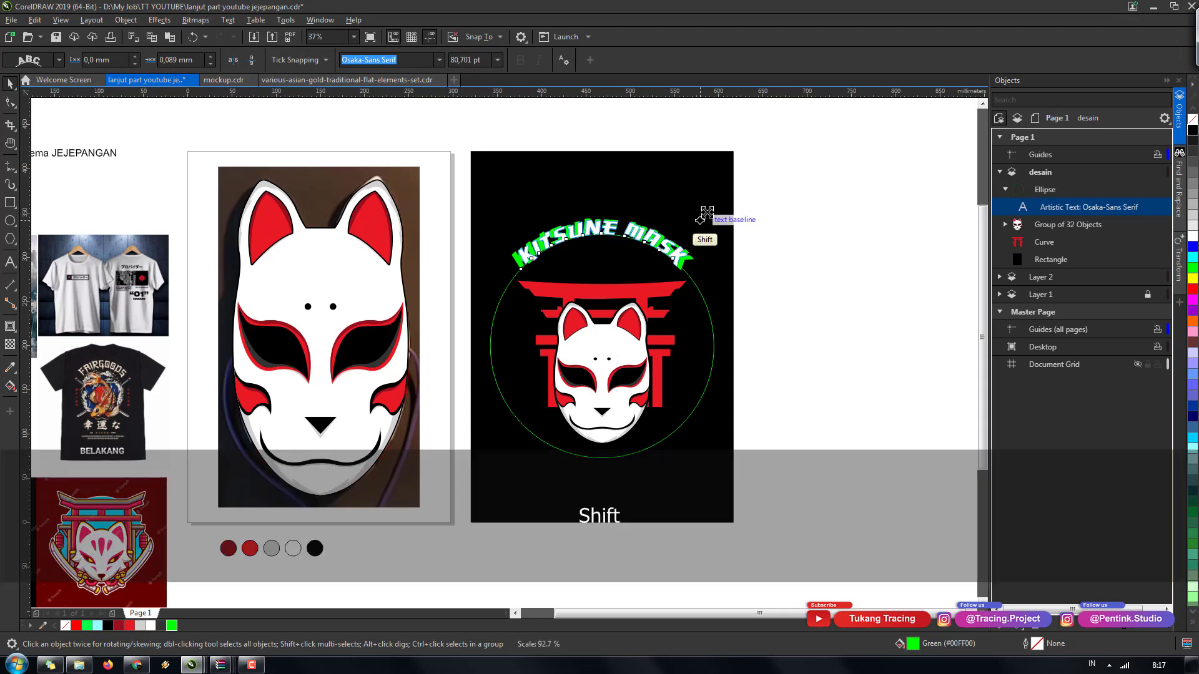
{"action": "left_click_drag", "start_coordinate": [701, 213], "coordinate": [720, 209]}
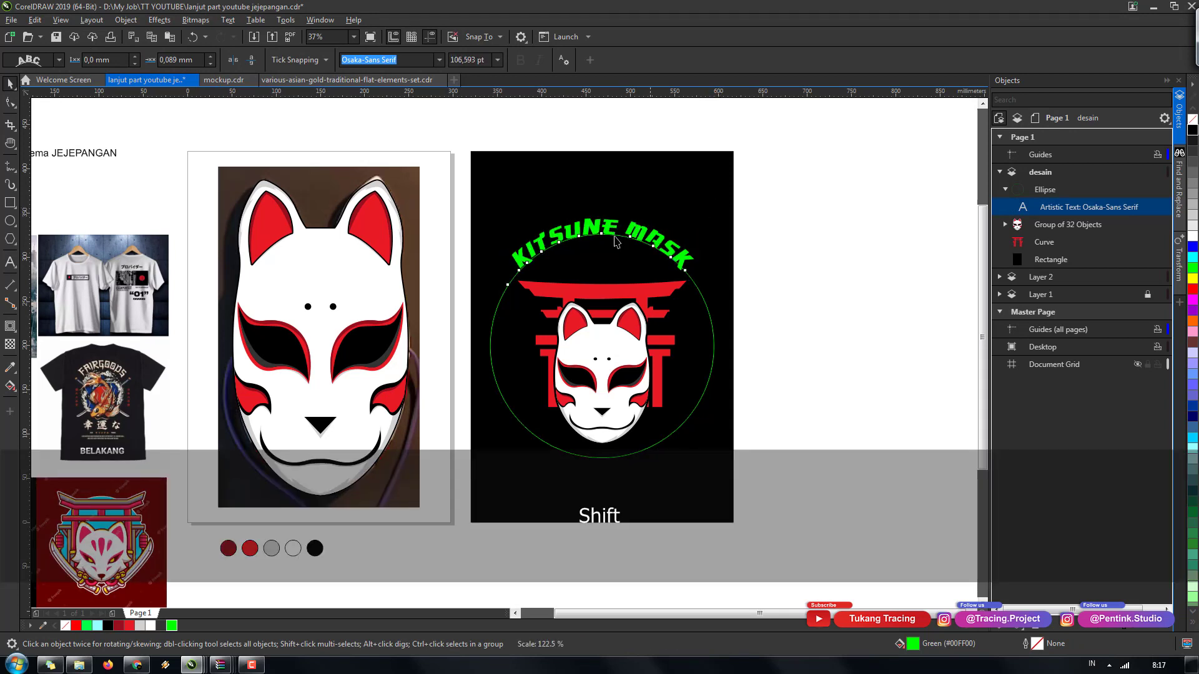
{"action": "left_click_drag", "start_coordinate": [610, 228], "coordinate": [610, 228]}
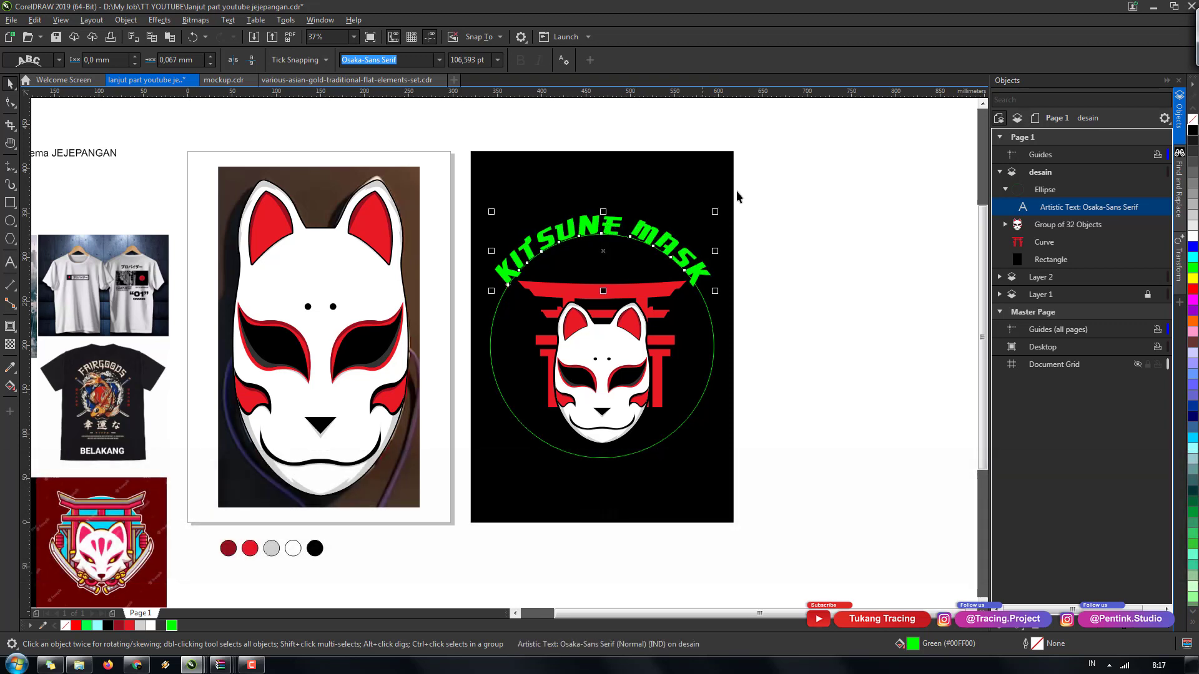
{"action": "left_click_drag", "start_coordinate": [716, 213], "coordinate": [726, 210]}
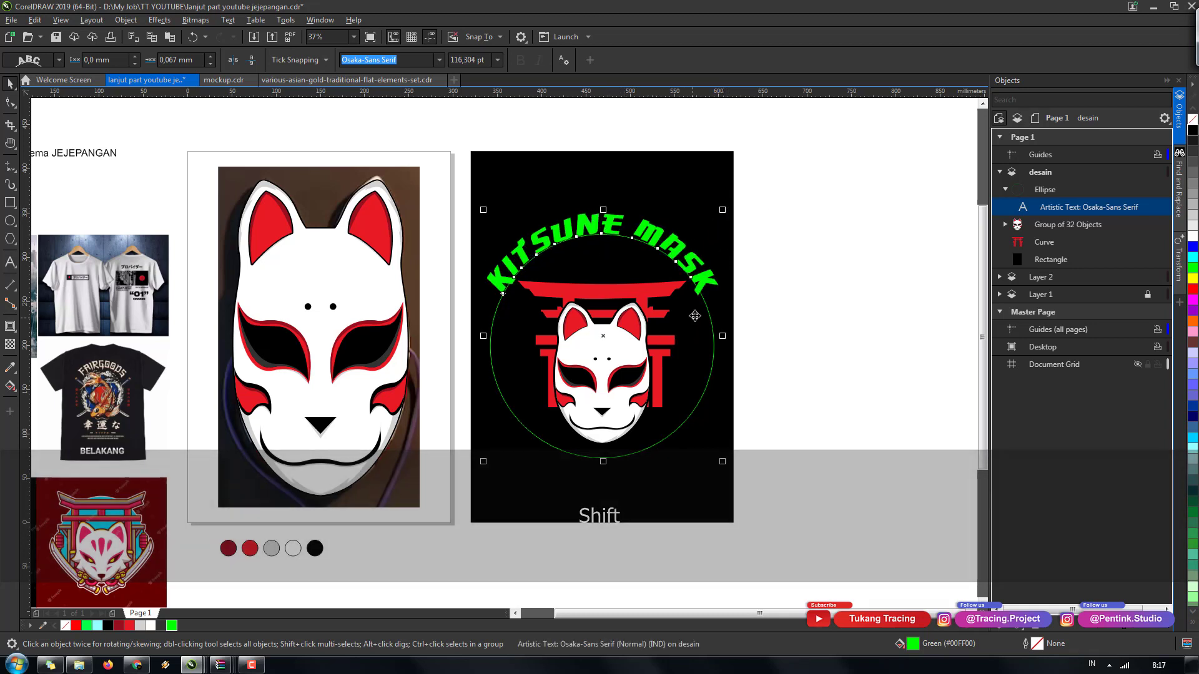
- Break the curved title apart from its circle path and delete the circle
{"action": "left_click_drag", "start_coordinate": [695, 316], "coordinate": [698, 330]}
{"action": "key", "text": "ctrl+z"}
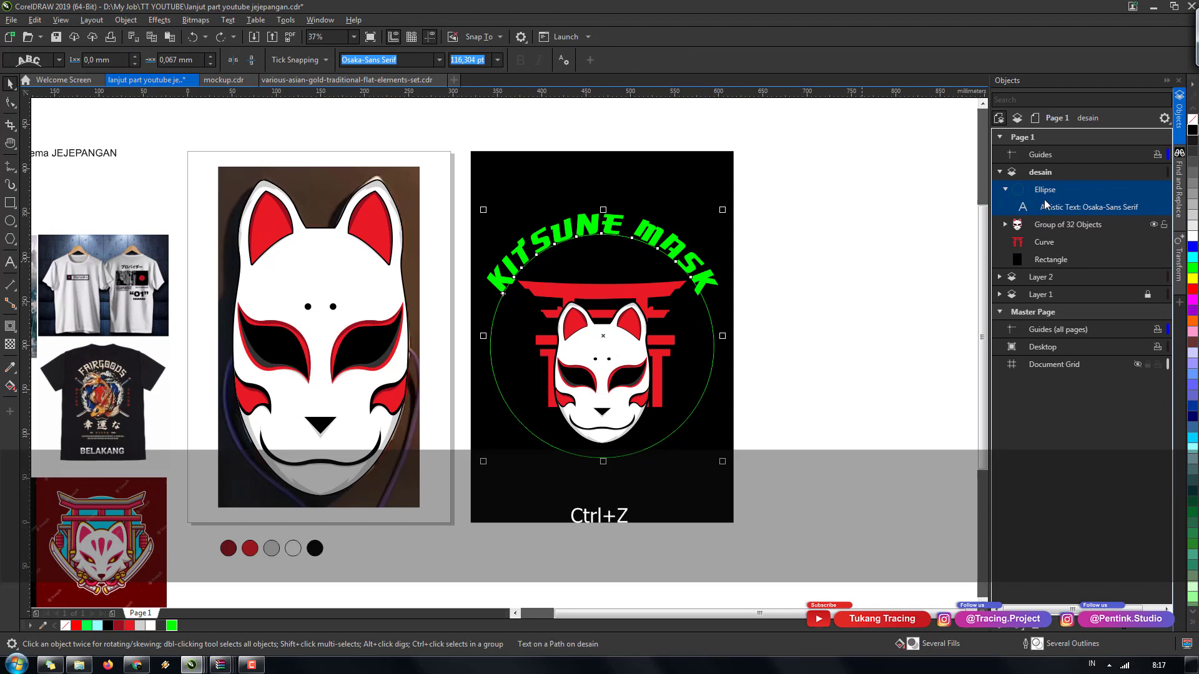
{"action": "key", "text": "ctrl+k"}
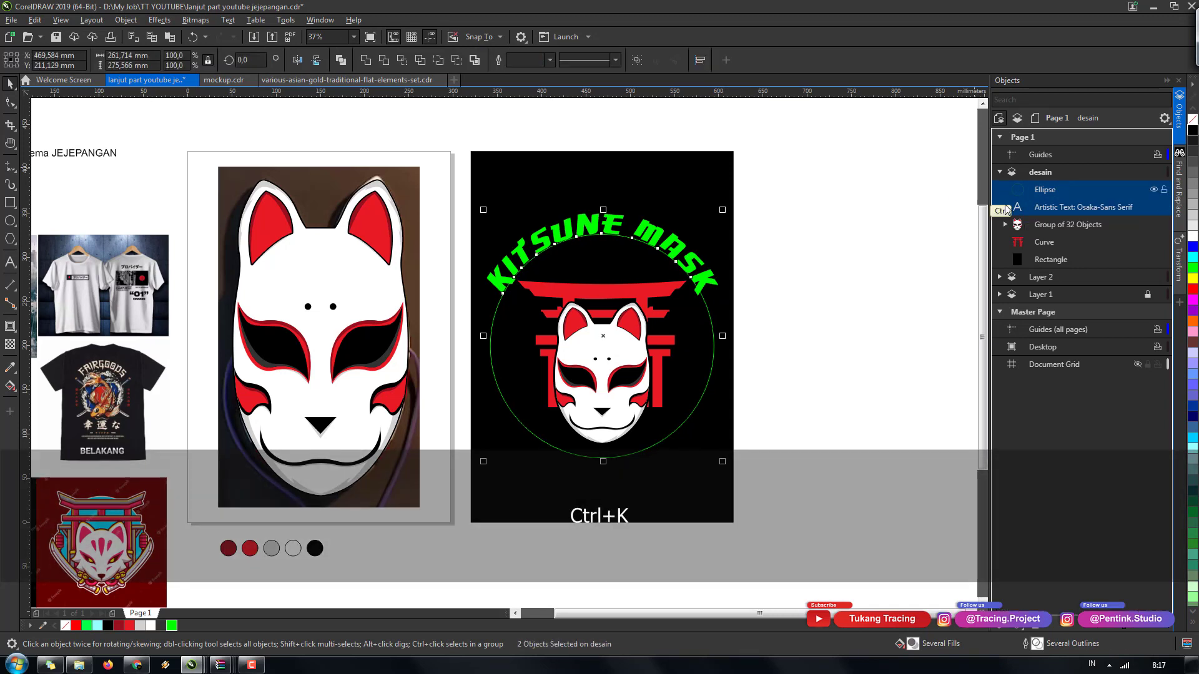
{"action": "left_click", "coordinate": [1036, 191]}
{"action": "key", "text": "Delete"}
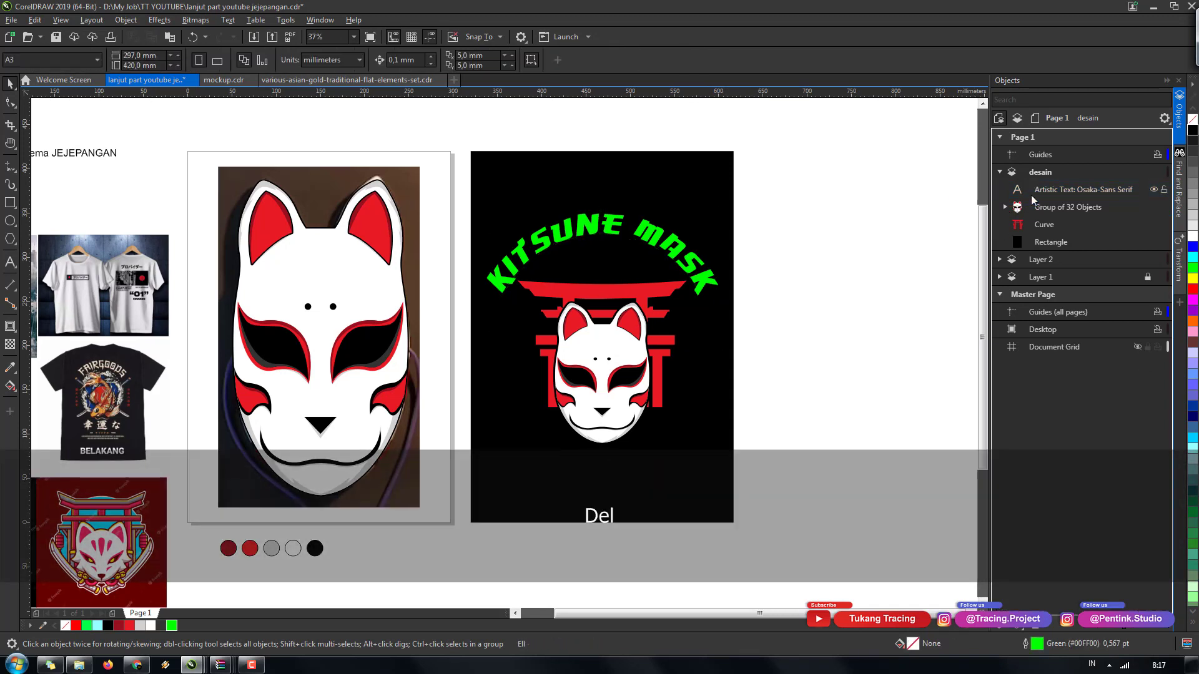
- Recolour the curved title white and centre it horizontally on the torii gate
{"action": "left_click", "coordinate": [1062, 190]}
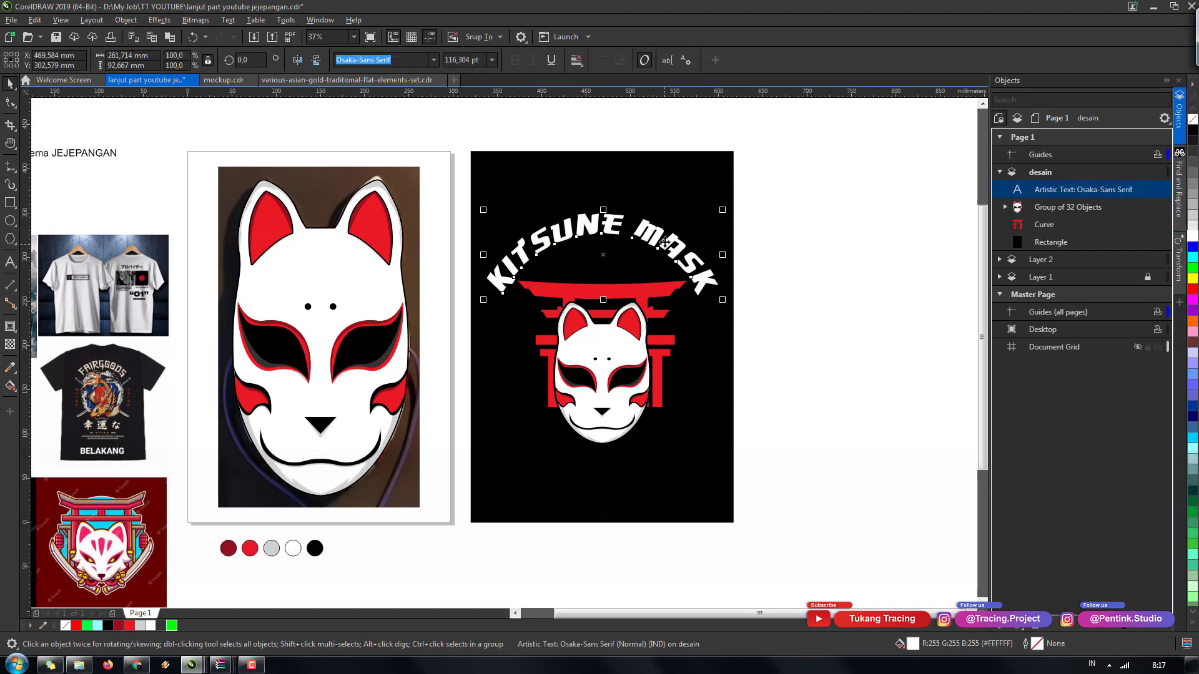
{"action": "left_click", "coordinate": [667, 286], "text": "shift"}
{"action": "key", "text": "c"}
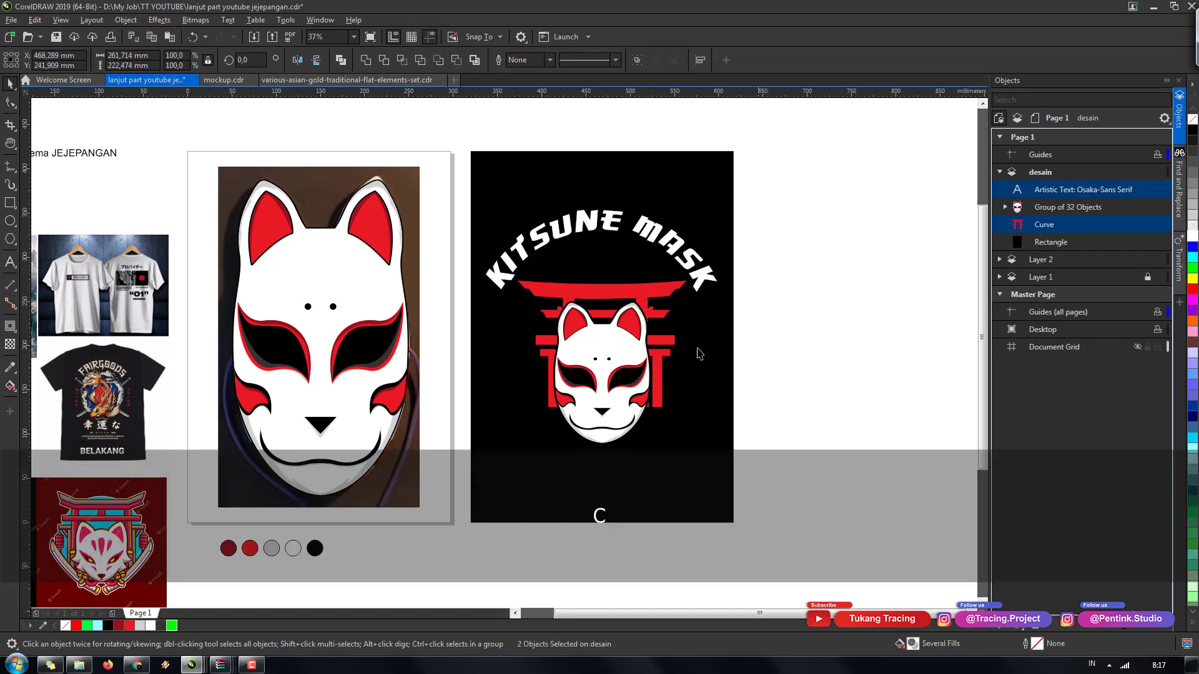
- Draw a circle about 139 mm in diameter over the torii gate, fill it green and order it directly behind the gate
{"action": "key", "text": "h"}
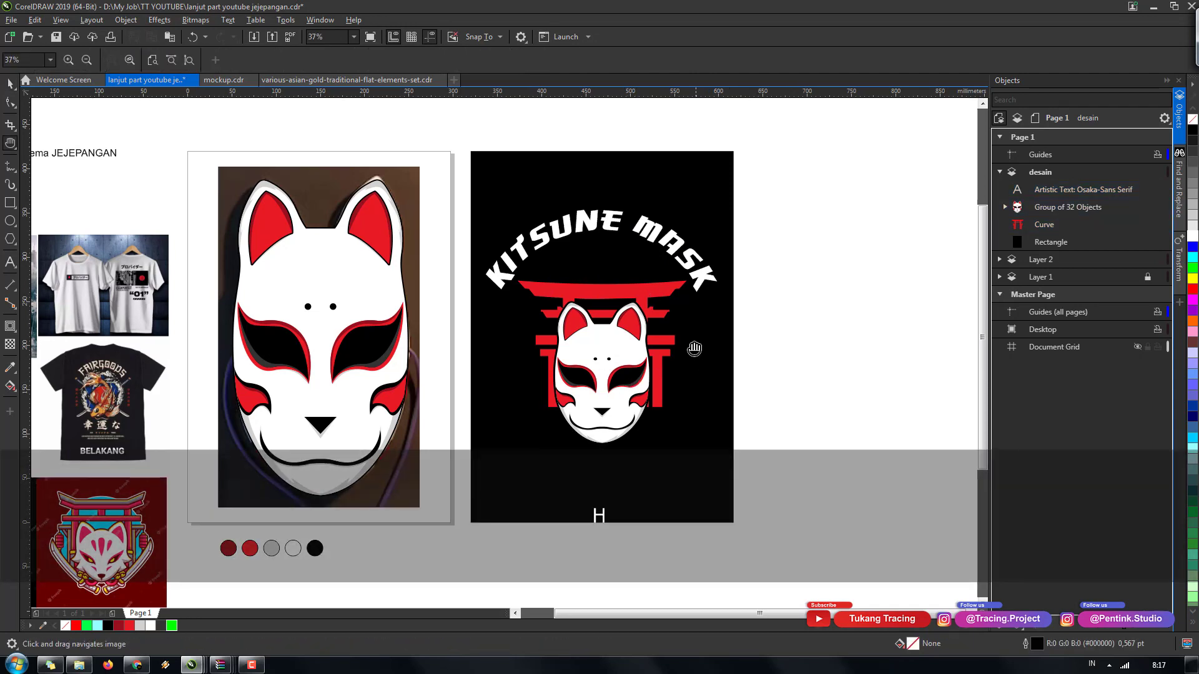
{"action": "left_click_drag", "start_coordinate": [694, 348], "coordinate": [685, 328]}
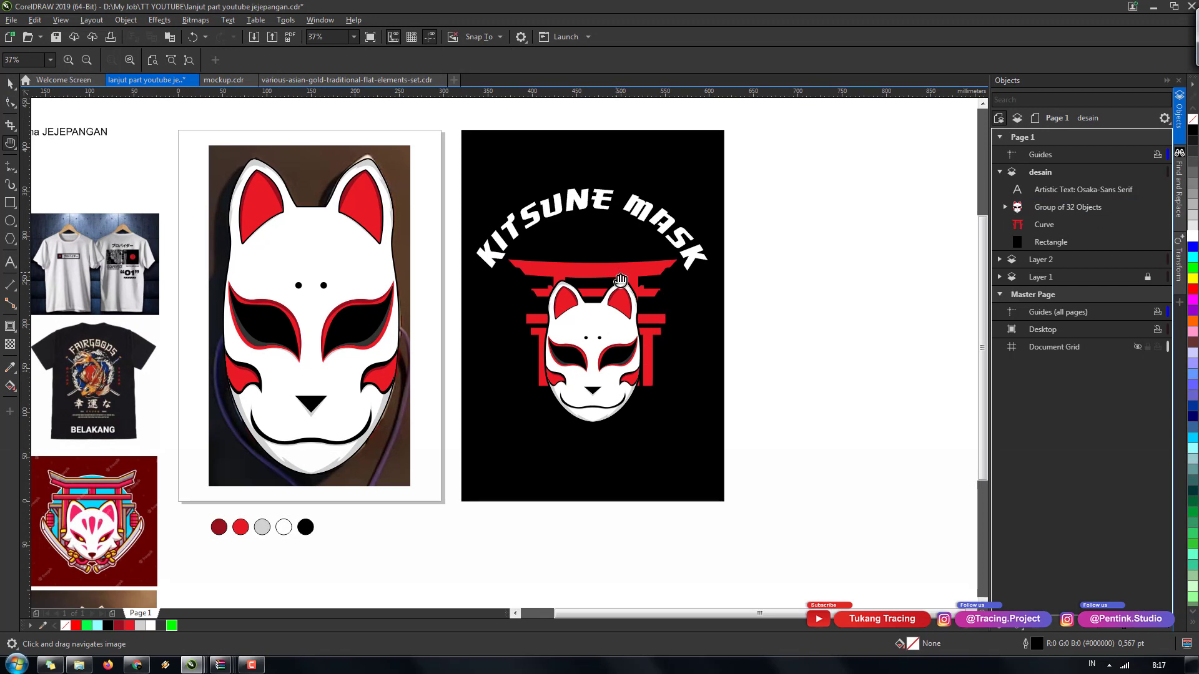
{"action": "left_click_drag", "start_coordinate": [629, 299], "coordinate": [636, 316]}
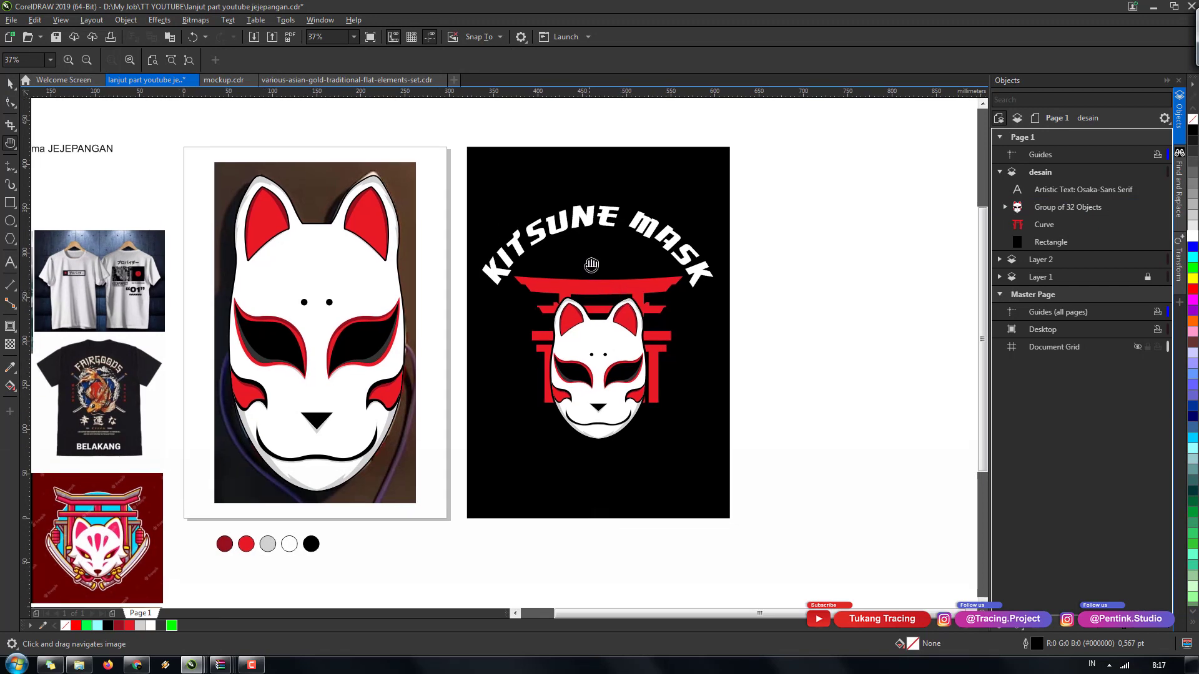
{"action": "key", "text": "space"}
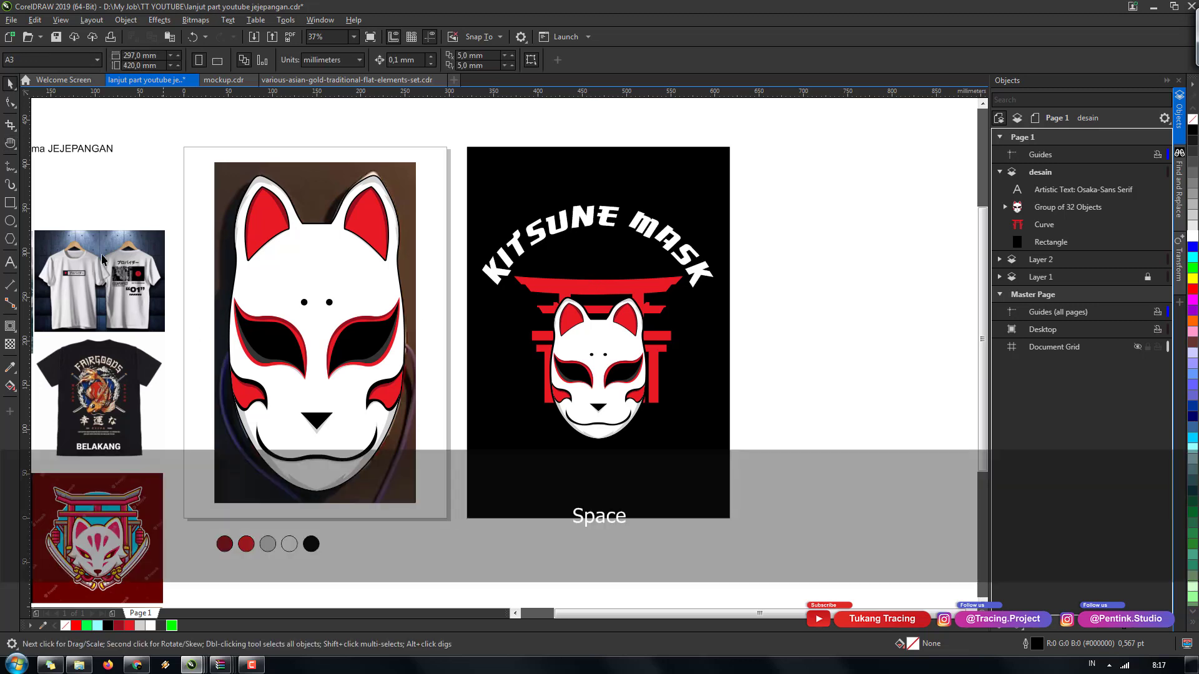
{"action": "left_click", "coordinate": [11, 221]}
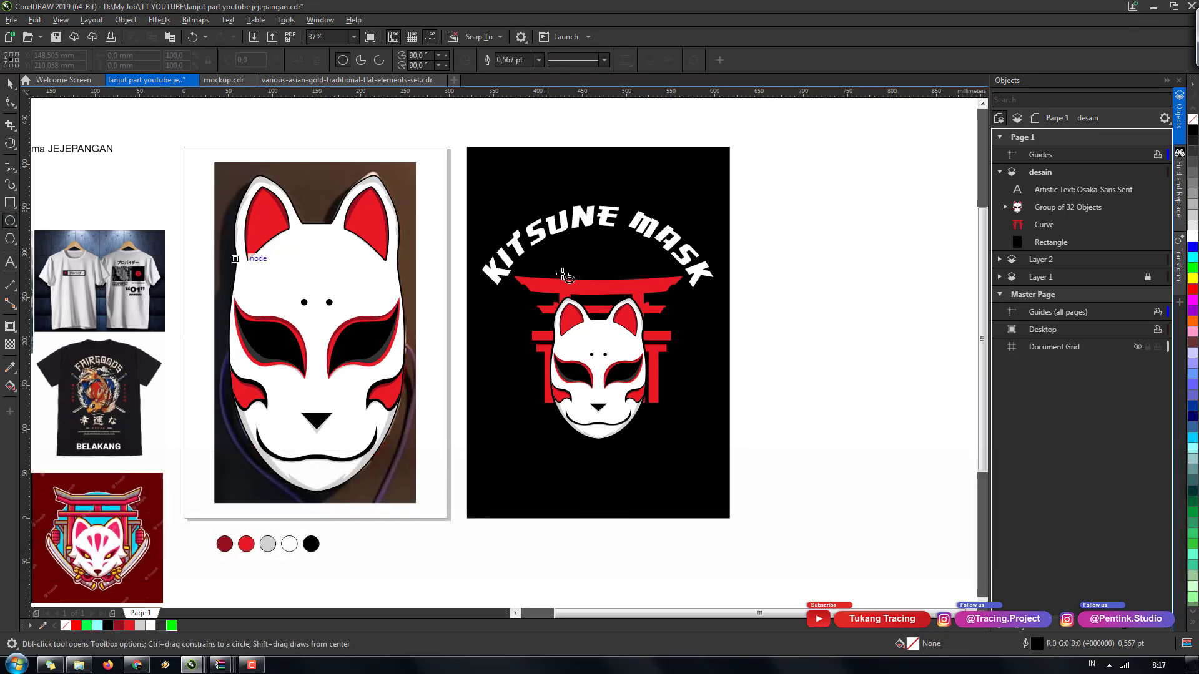
{"action": "left_click_drag", "start_coordinate": [548, 249], "coordinate": [677, 356]}
{"action": "key", "text": "space"}
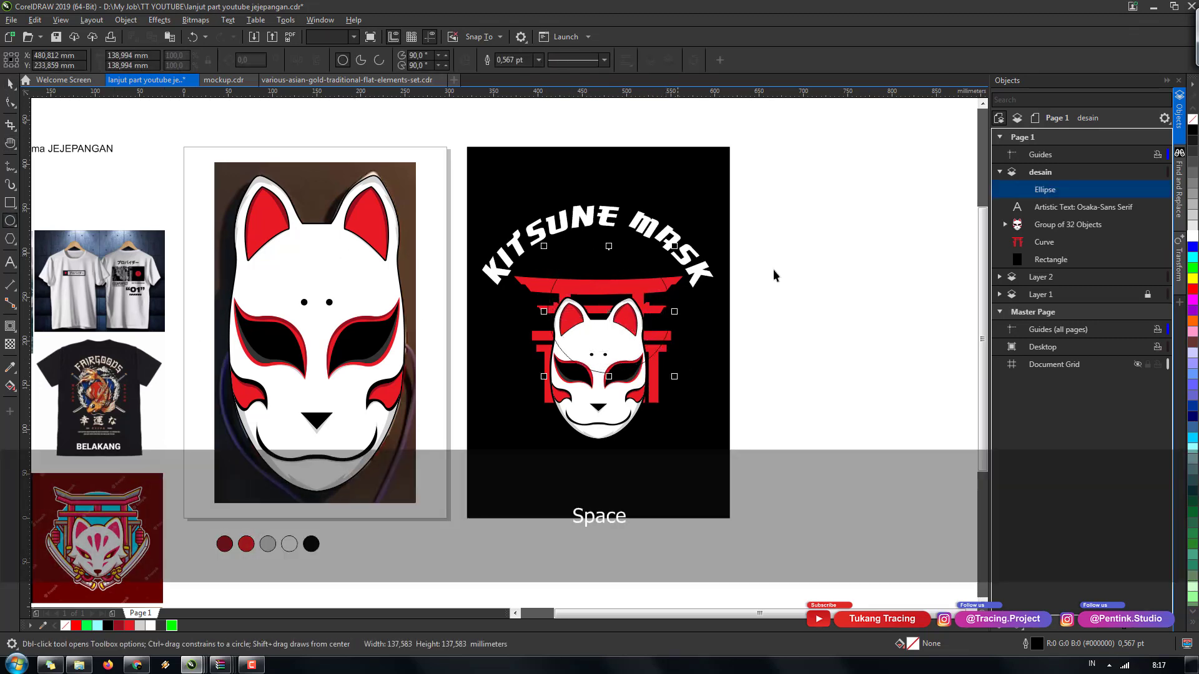
{"action": "left_click", "coordinate": [1192, 268]}
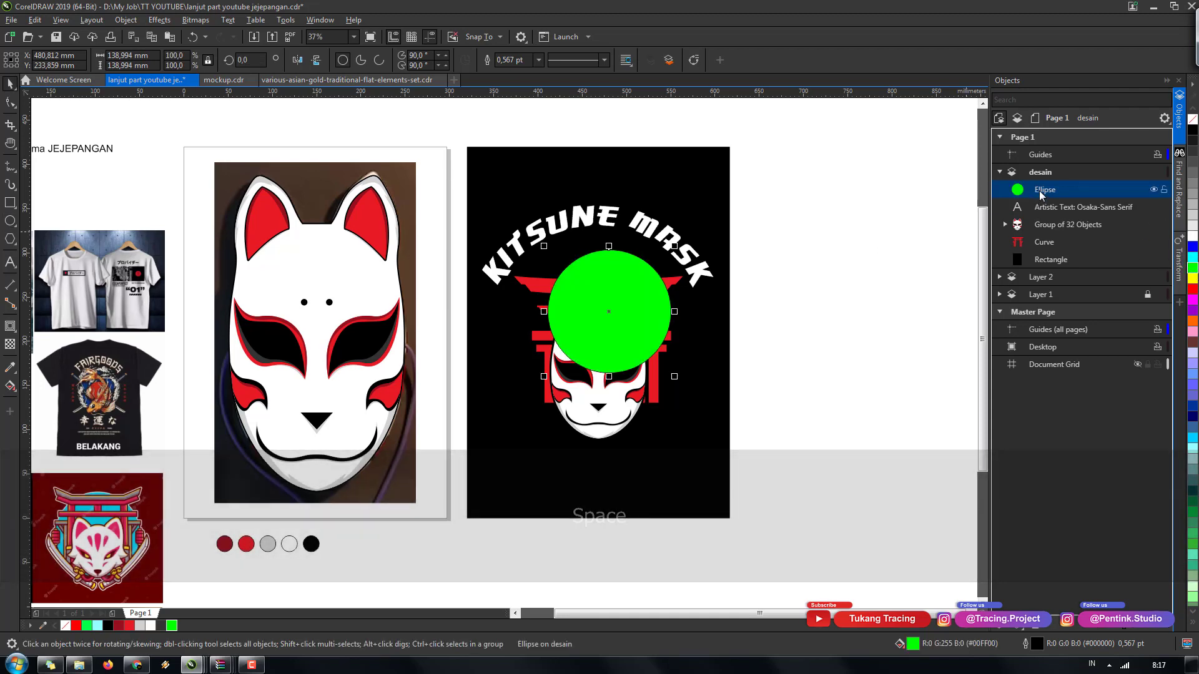
{"action": "left_click_drag", "start_coordinate": [1041, 221], "coordinate": [1039, 248]}
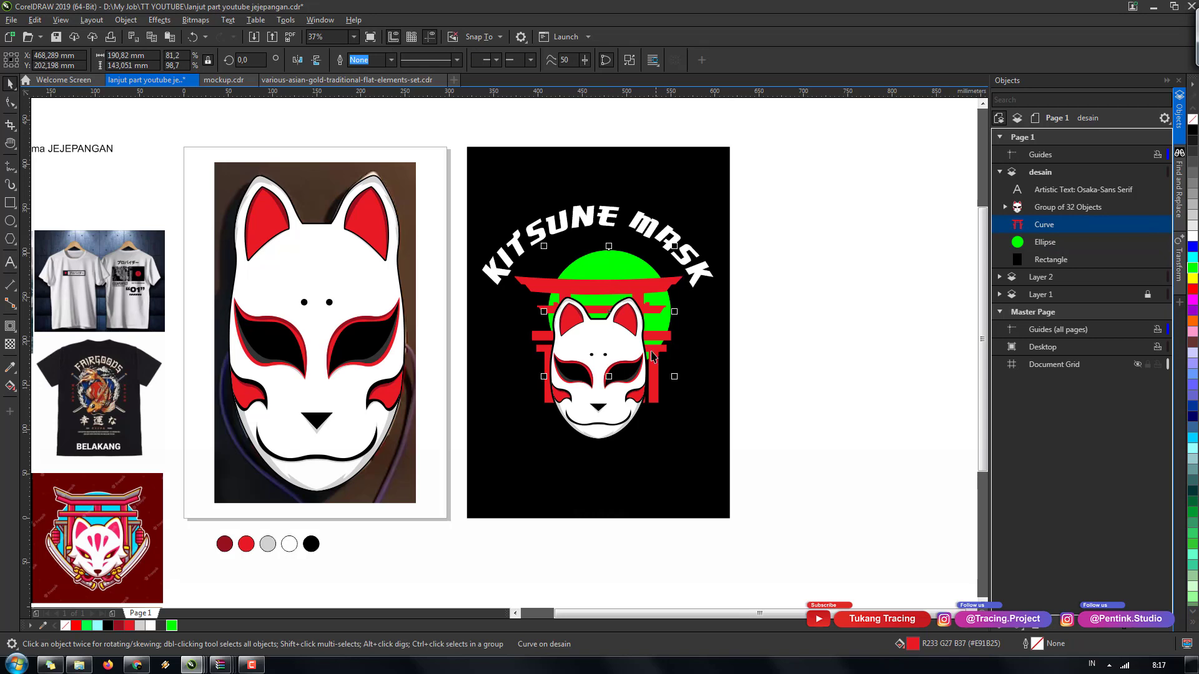
- Centre the green circle horizontally on the torii gate and the black background and enlarge it to about 146 mm in diameter
{"action": "key", "text": "shift"}
{"action": "left_click", "coordinate": [657, 377], "text": "shift"}
{"action": "key", "text": "c"}
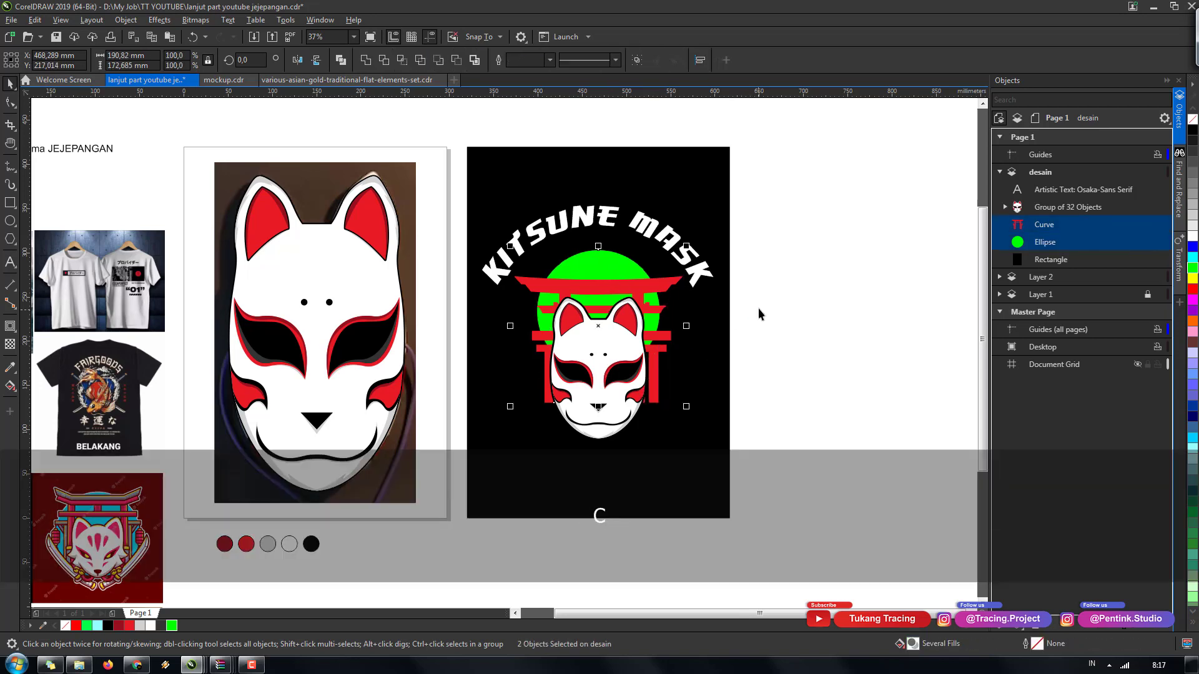
{"action": "left_click", "coordinate": [615, 264]}
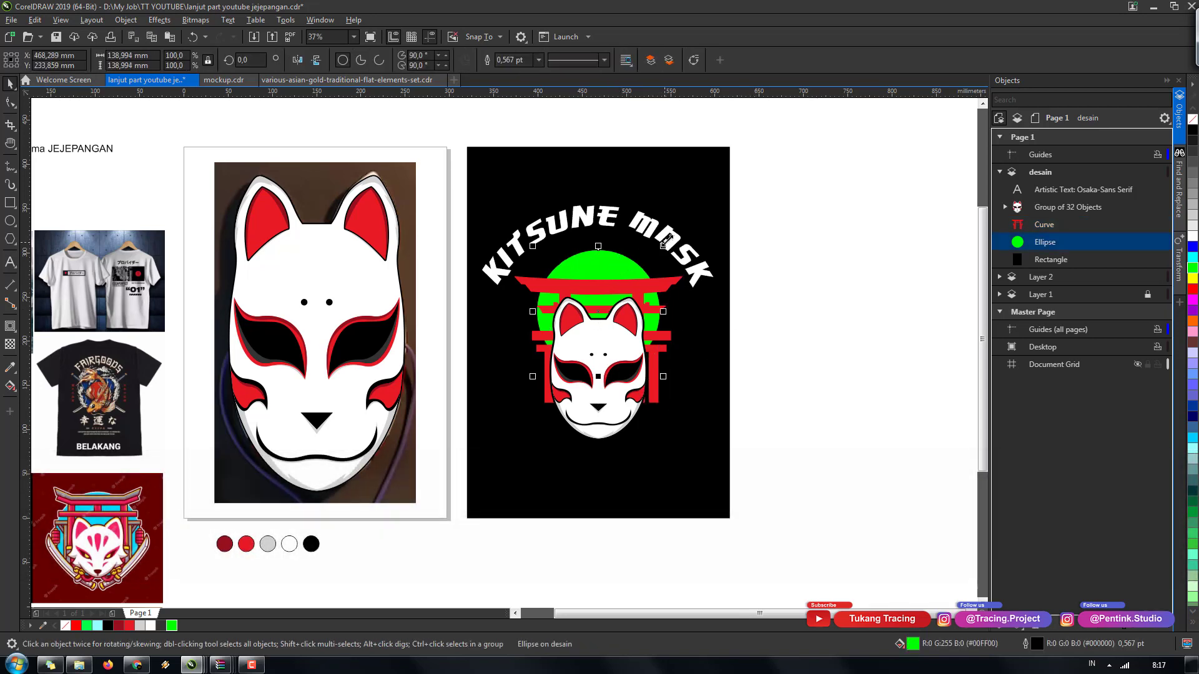
{"action": "left_click", "coordinate": [689, 364], "text": "shift"}
{"action": "key", "text": "c"}
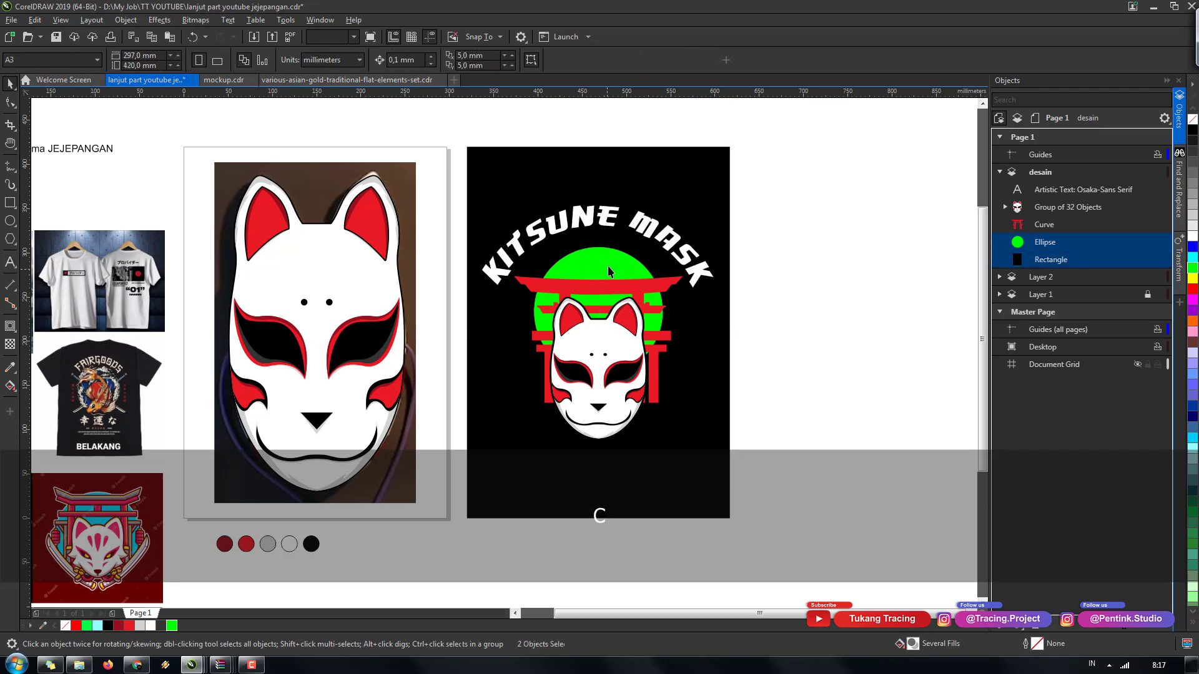
- Recolour the green circle behind the torii gate dark red
{"action": "left_click", "coordinate": [608, 269]}
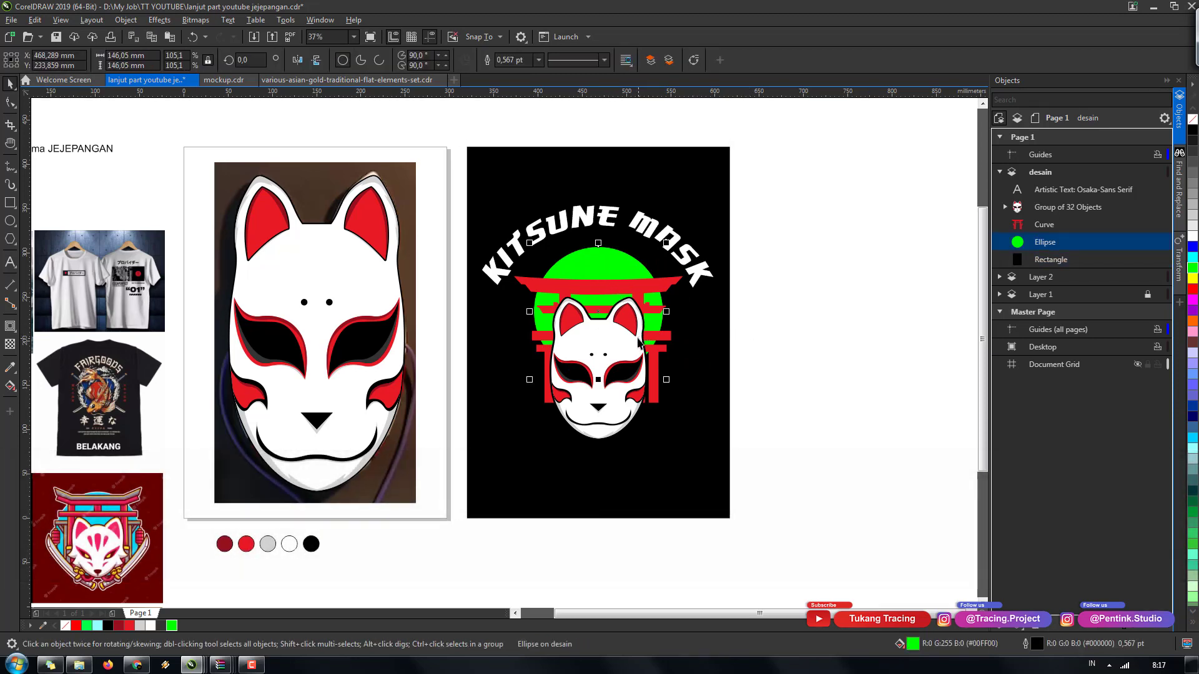
{"action": "left_click", "coordinate": [117, 625]}
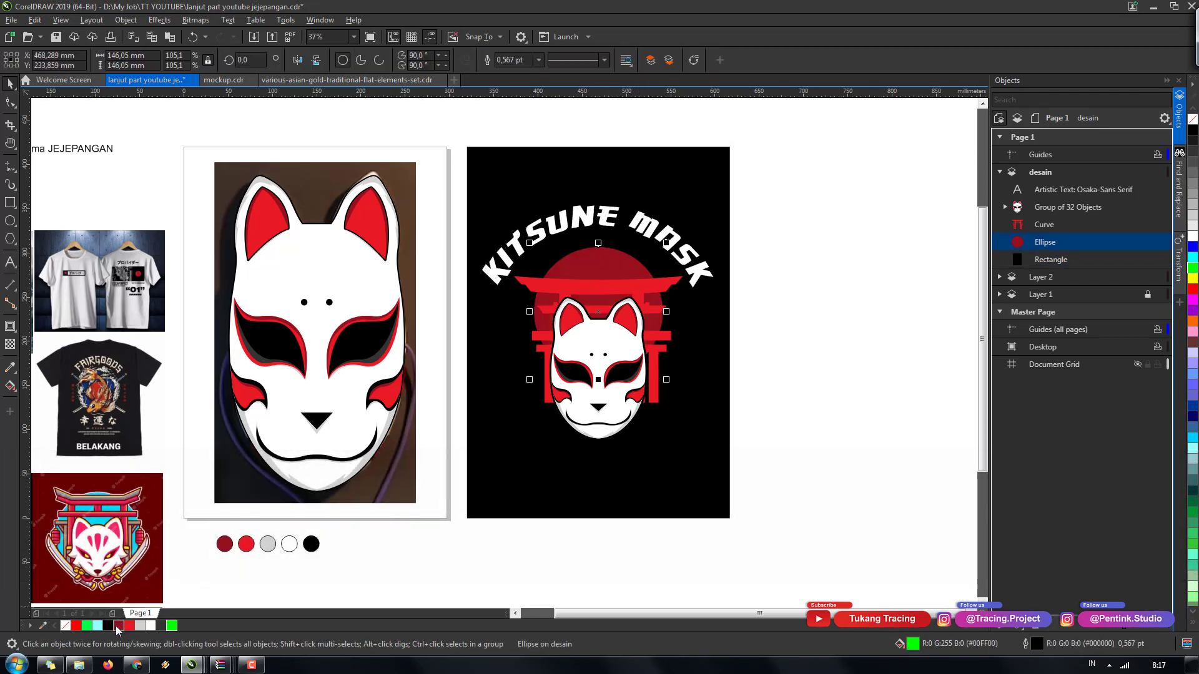
{"action": "key", "text": "Escape"}
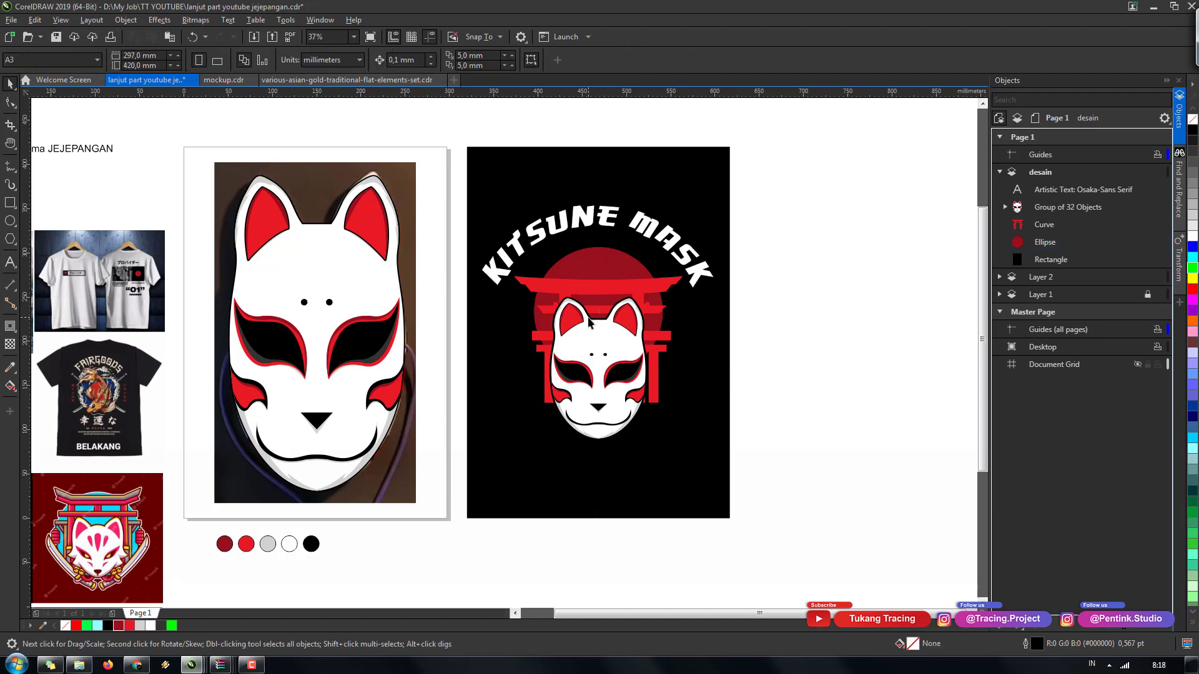
- Raise the dark red circle slightly behind the gate and shrink it to about 143 mm in diameter
{"action": "scroll", "coordinate": [612, 308], "scroll_direction": "up", "scroll_amount": 2}
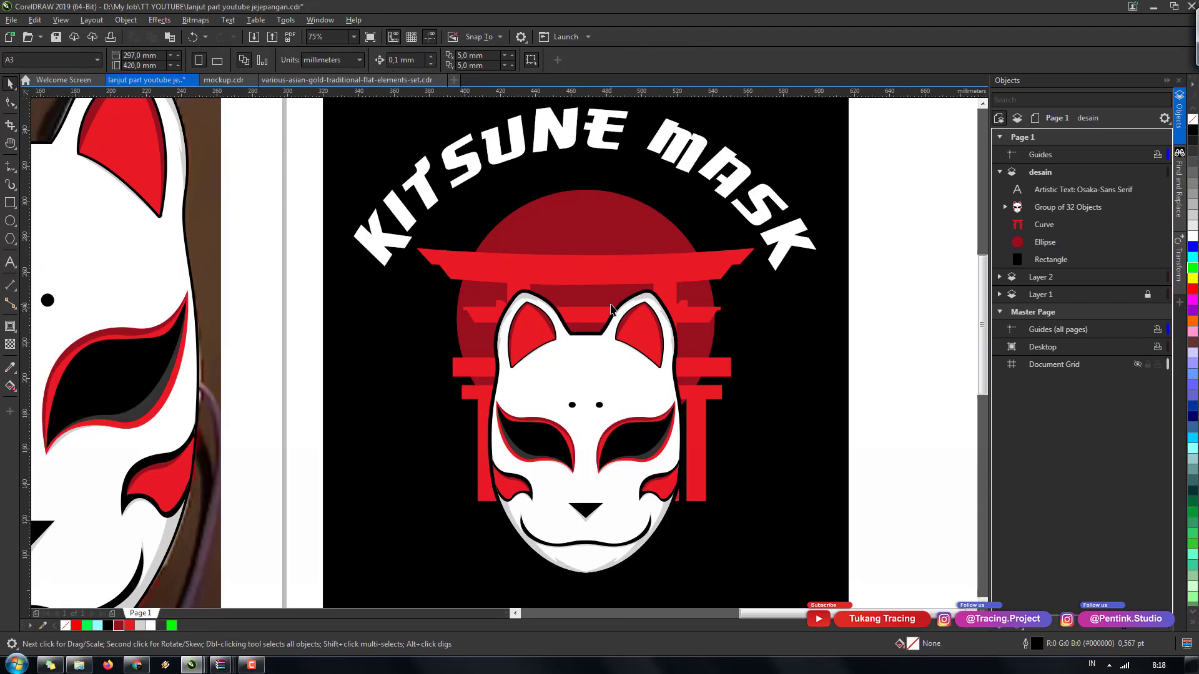
{"action": "left_click_drag", "start_coordinate": [627, 242], "coordinate": [646, 220]}
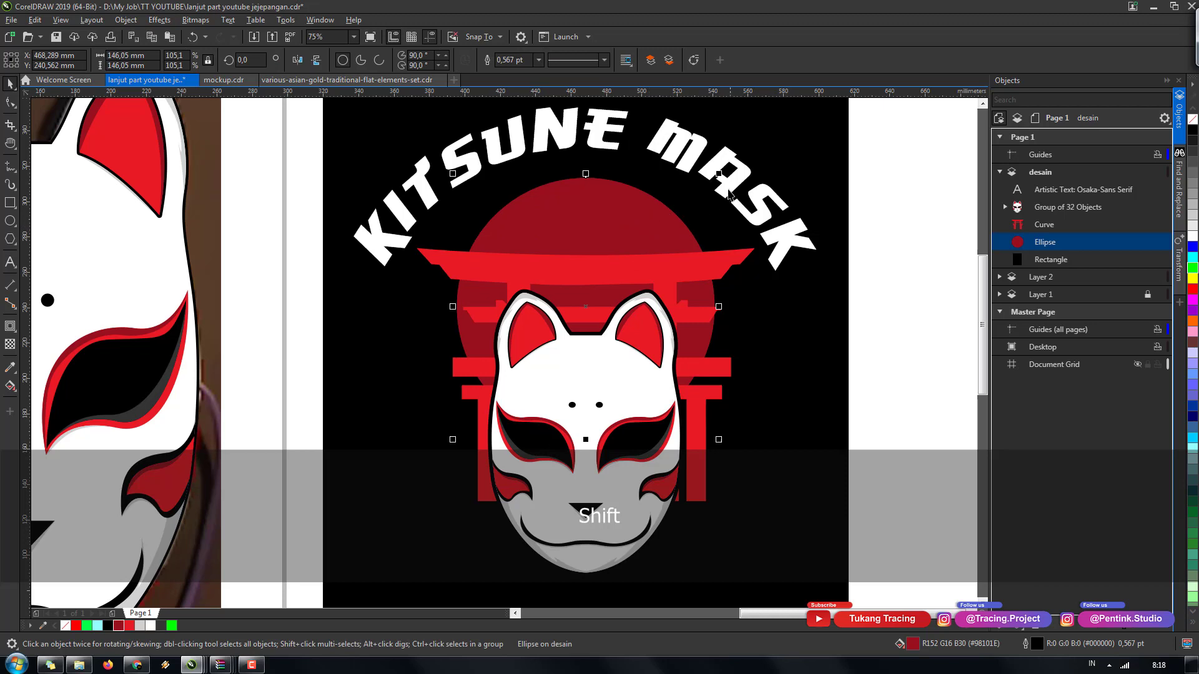
{"action": "key", "text": "ctrl+z"}
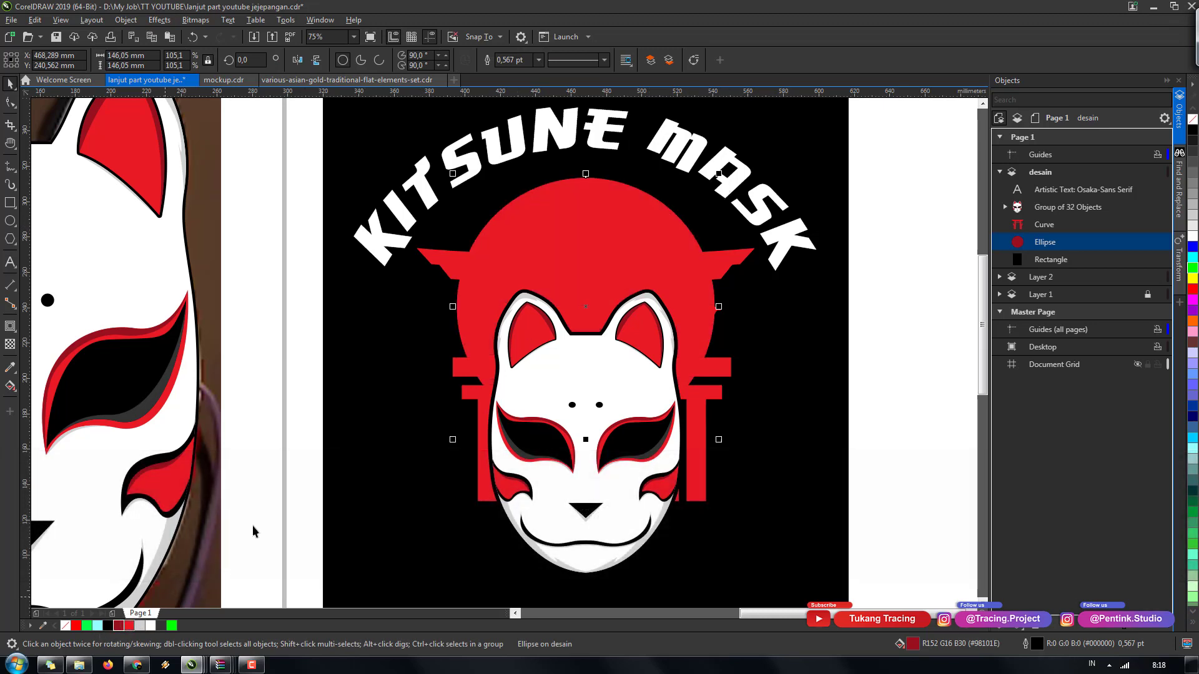
{"action": "key", "text": "ctrl+z"}
{"action": "left_click_drag", "start_coordinate": [719, 174], "coordinate": [718, 197]}
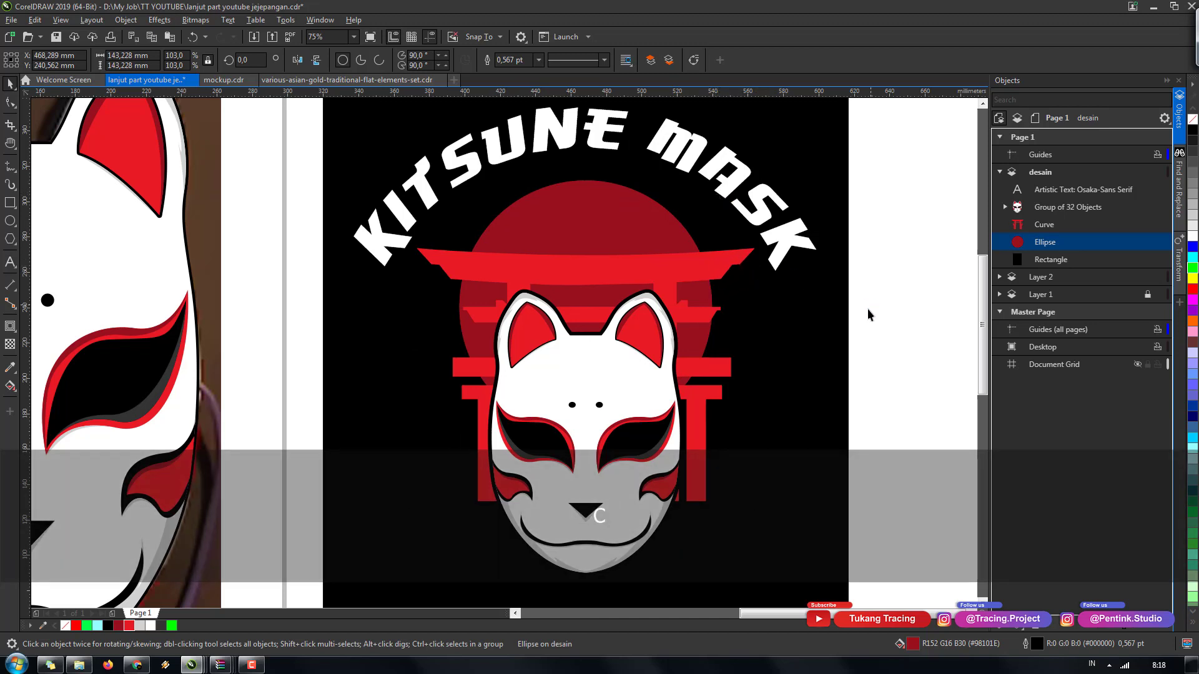
- Add an outside contour with a 2 mm offset around the red torii gate
{"action": "left_click", "coordinate": [593, 275]}
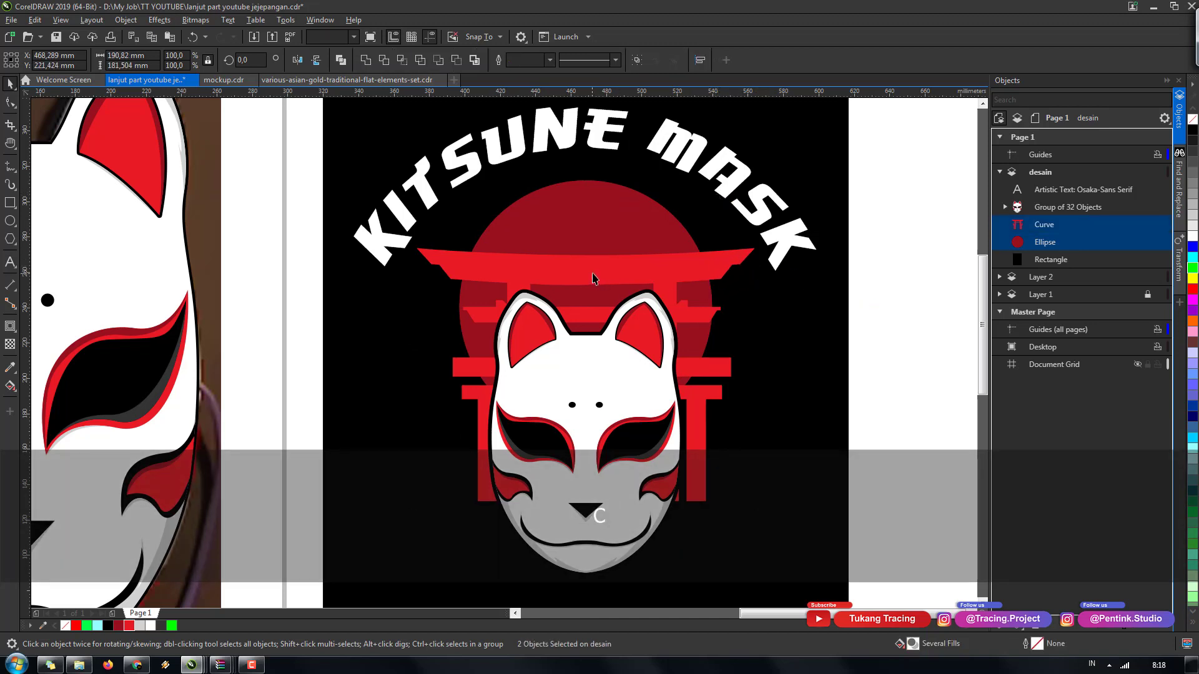
{"action": "left_click", "coordinate": [11, 327]}
{"action": "left_click_drag", "start_coordinate": [750, 253], "coordinate": [785, 258]}
{"action": "left_click", "coordinate": [429, 60]}
{"action": "key", "text": "ctrl+a"}
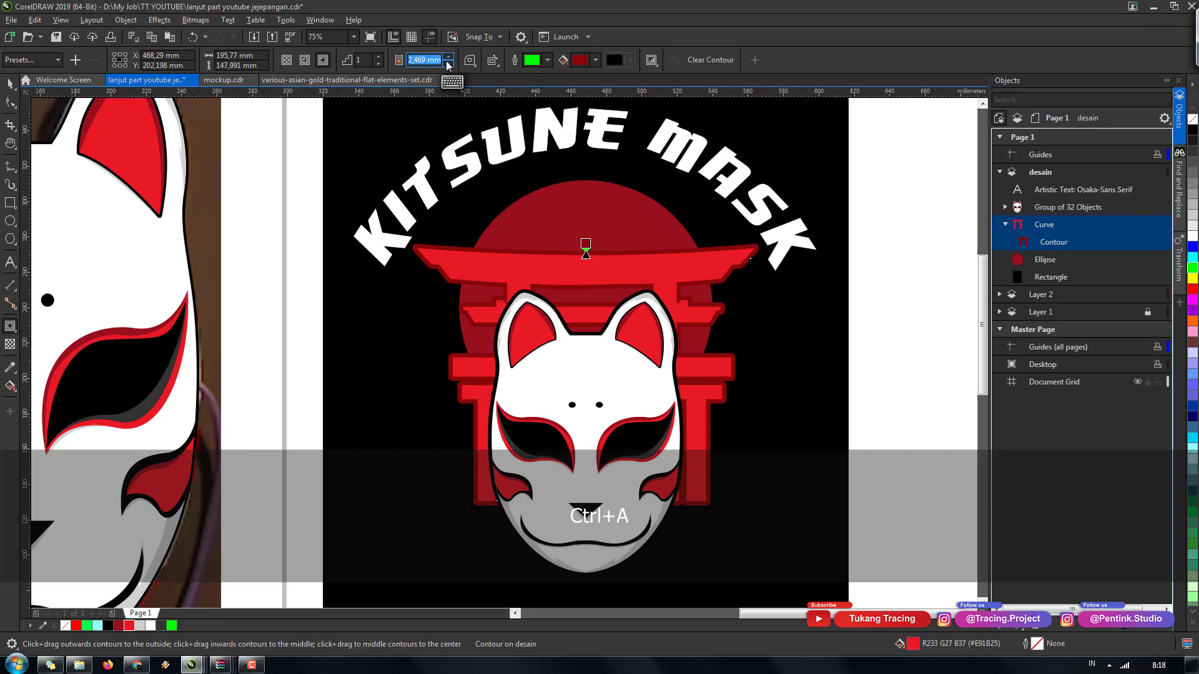
{"action": "type", "text": "2"}
{"action": "key", "text": "Return"}
- Break the contour apart from the torii gate and fill the contour shape black
{"action": "key", "text": "space"}
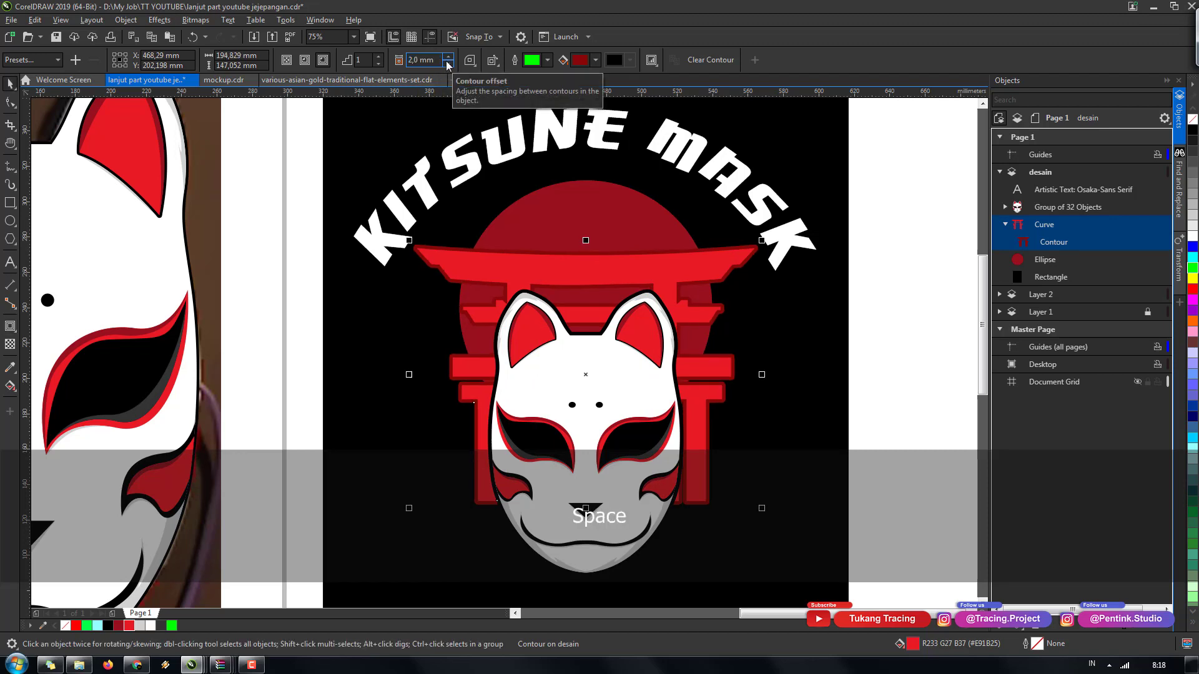
{"action": "key", "text": "ctrl+k"}
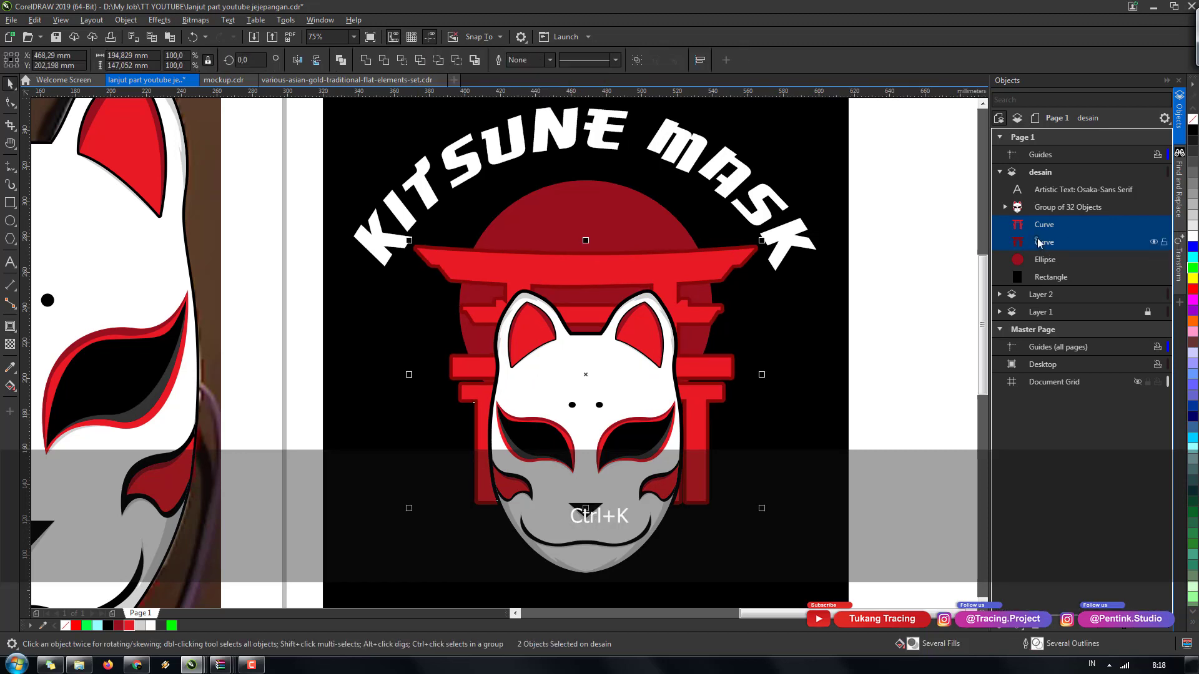
{"action": "left_click", "coordinate": [1038, 242]}
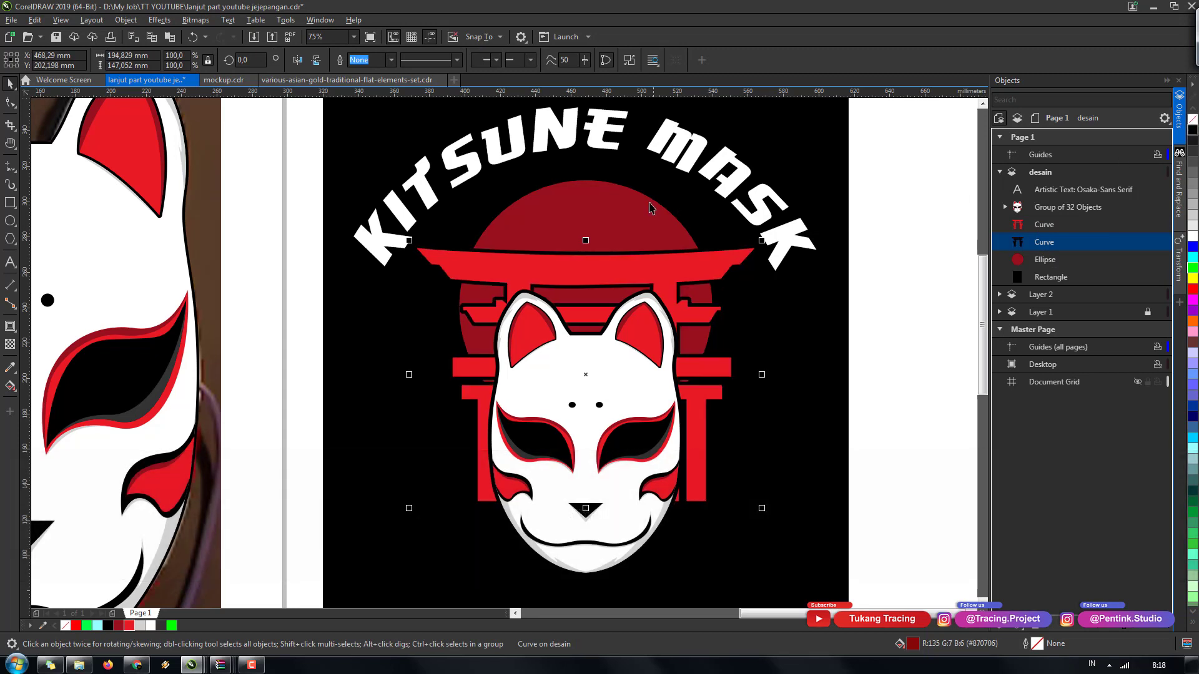
- Shrink the dark red circle about its centre to about 140 mm in diameter
{"action": "left_click", "coordinate": [649, 210]}
{"action": "left_click", "coordinate": [645, 217], "text": "shift"}
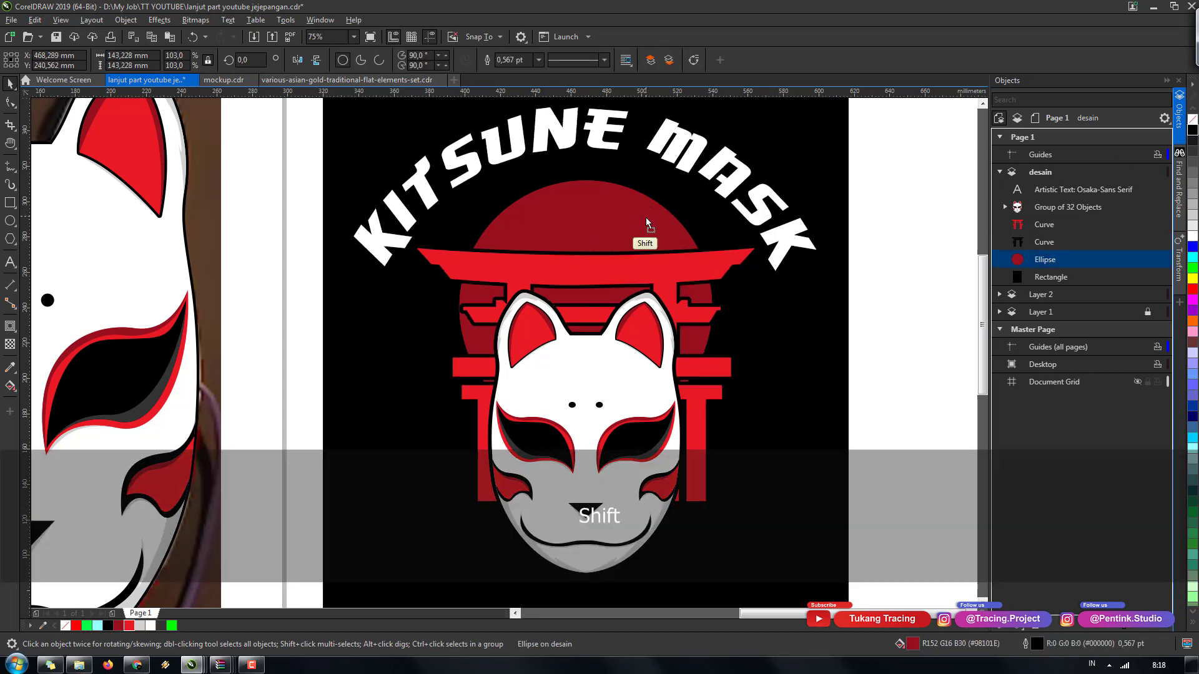
{"action": "key", "text": "ctrl+z"}
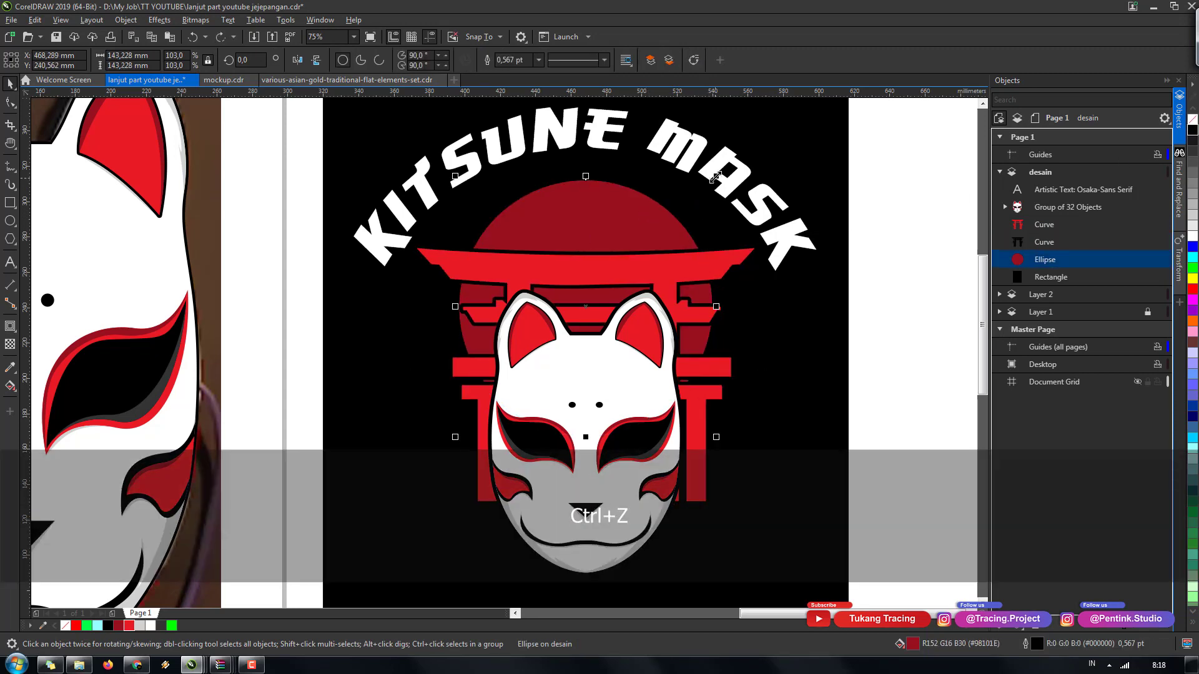
{"action": "left_click_drag", "start_coordinate": [716, 177], "coordinate": [751, 214]}
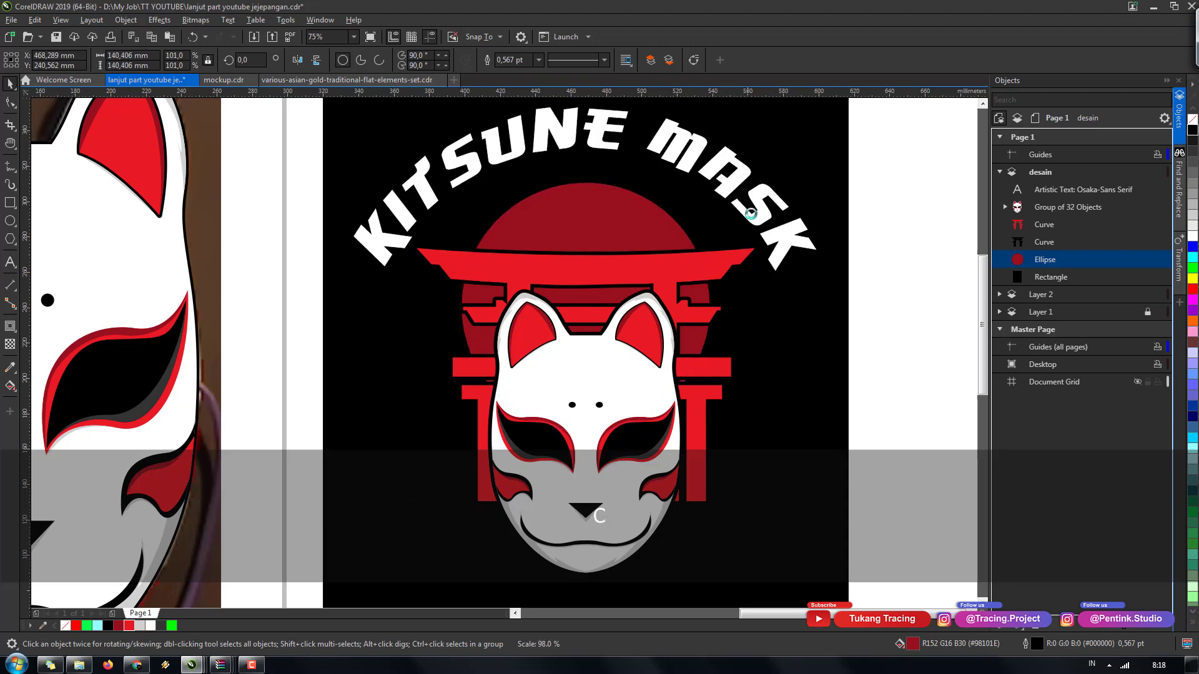
- Centre the KITSUNE MASK title horizontally on the black background and move it down slightly towards the gate
{"action": "left_click", "coordinate": [752, 213]}
{"action": "left_click", "coordinate": [753, 301], "text": "shift"}
{"action": "key", "text": "c"}
{"action": "scroll", "coordinate": [667, 274], "scroll_direction": "down", "scroll_amount": 1}
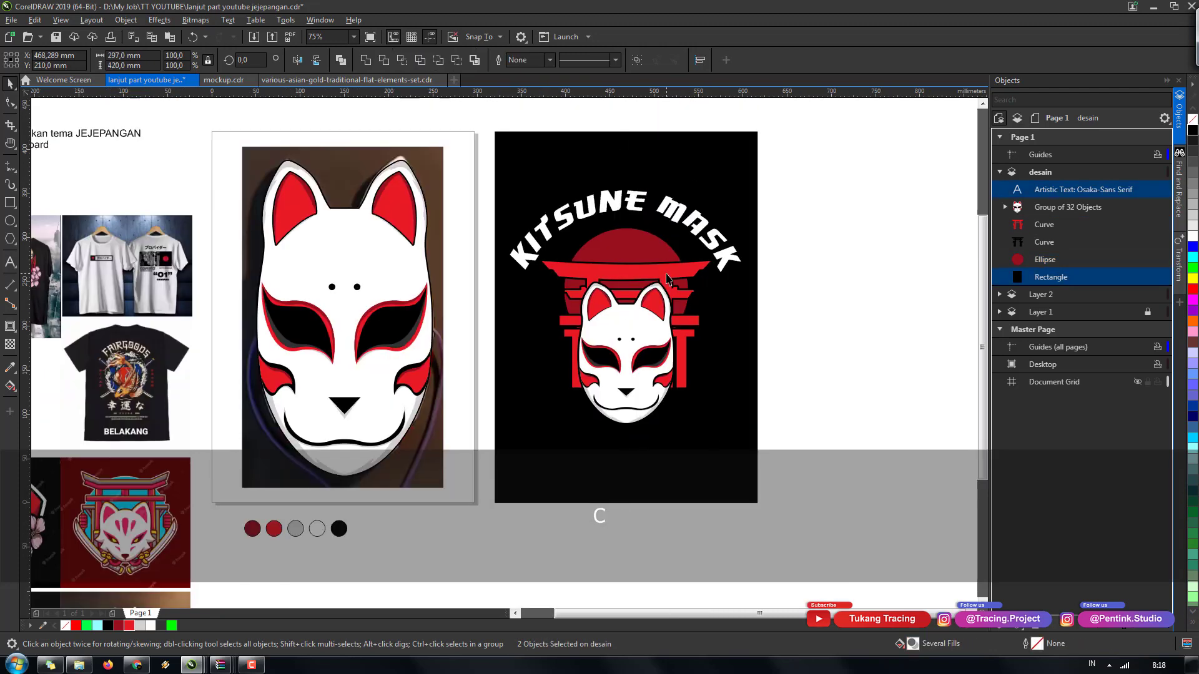
{"action": "left_click", "coordinate": [867, 317]}
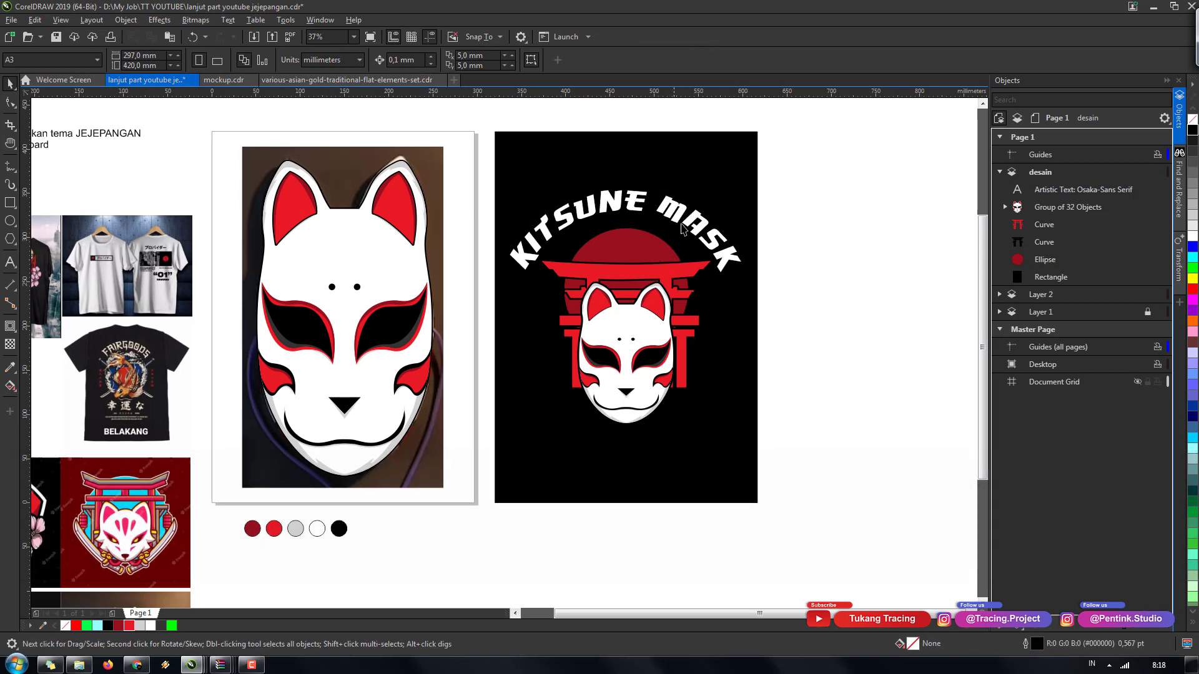
{"action": "left_click", "coordinate": [680, 231], "text": "shift"}
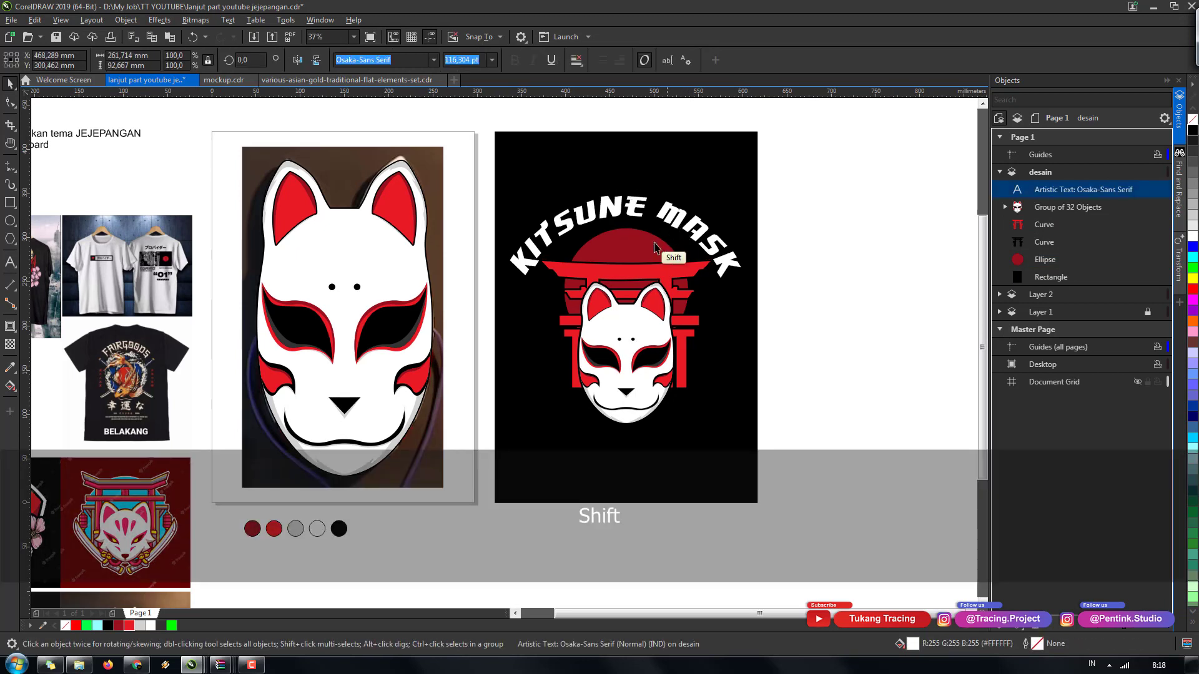
- Move the dark red circle up slightly behind the torii gate and centre it horizontally on the gate
{"action": "left_click", "coordinate": [649, 251]}
{"action": "left_click", "coordinate": [650, 251], "text": "shift"}
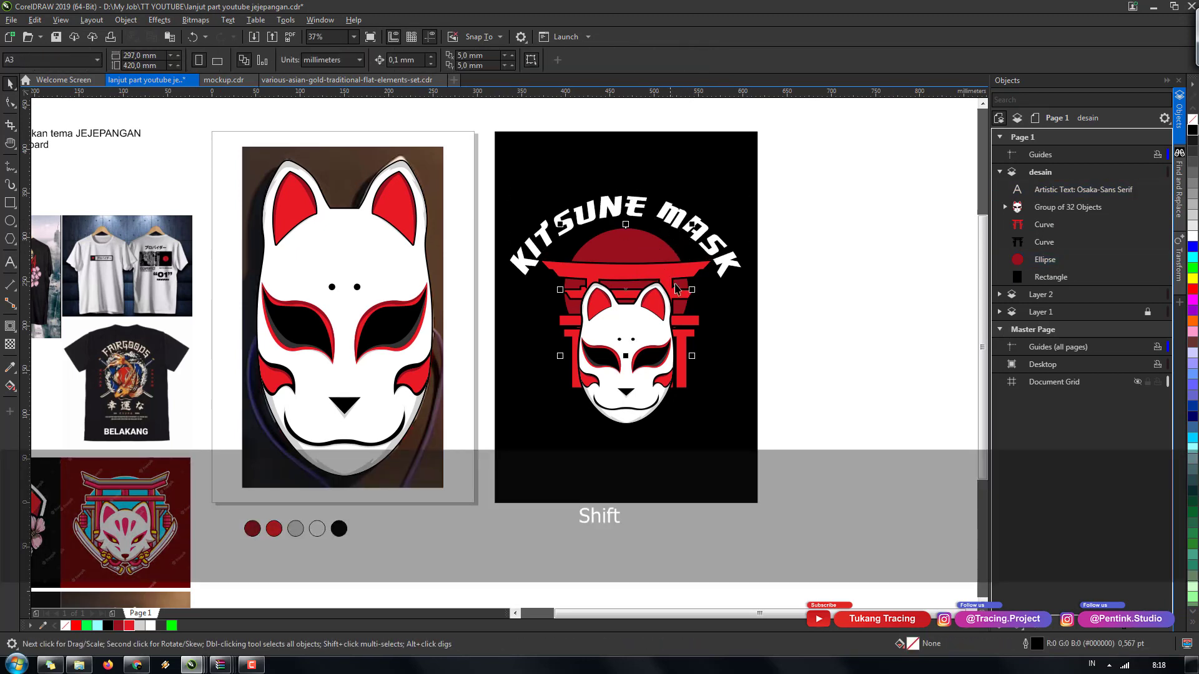
{"action": "left_click", "coordinate": [651, 246], "text": "shift"}
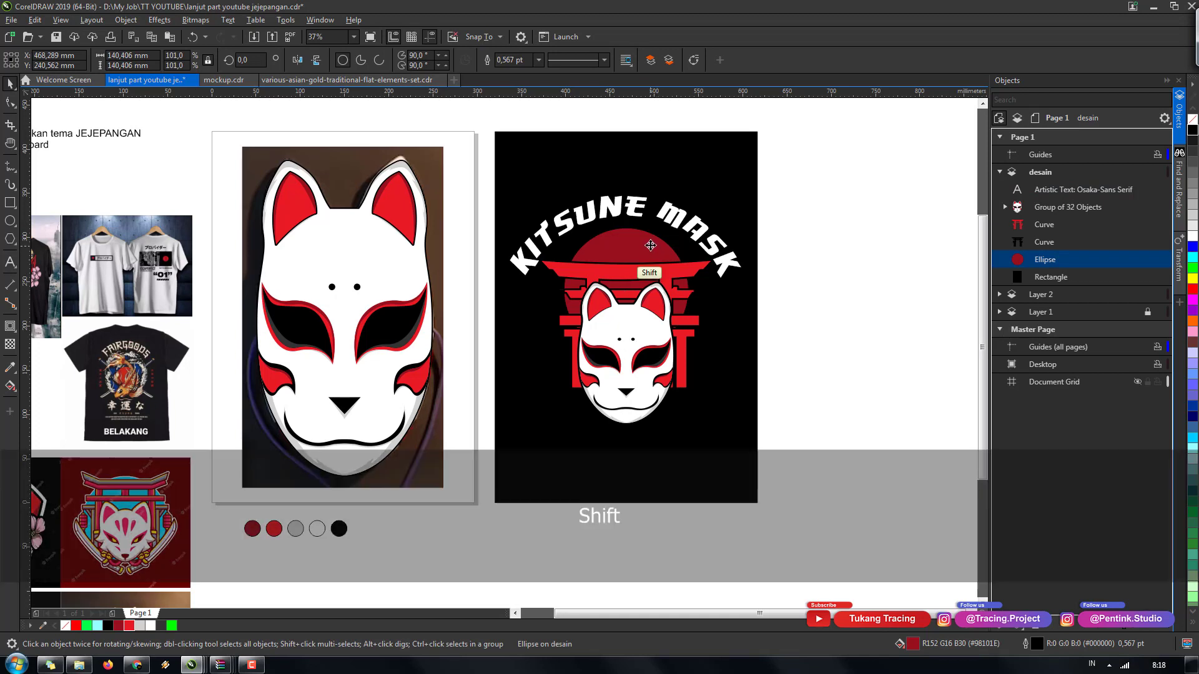
{"action": "left_click_drag", "start_coordinate": [651, 245], "coordinate": [651, 242]}
{"action": "left_click", "coordinate": [700, 270], "text": "shift"}
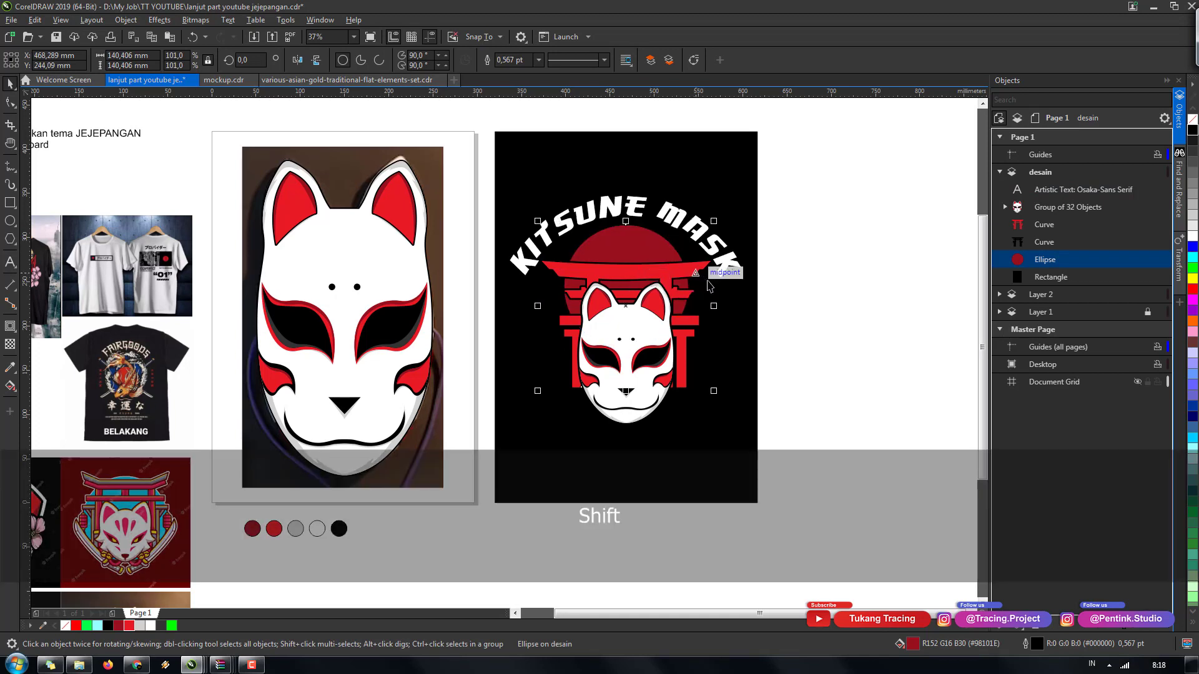
{"action": "key", "text": "c"}
{"action": "left_click", "coordinate": [811, 305]}
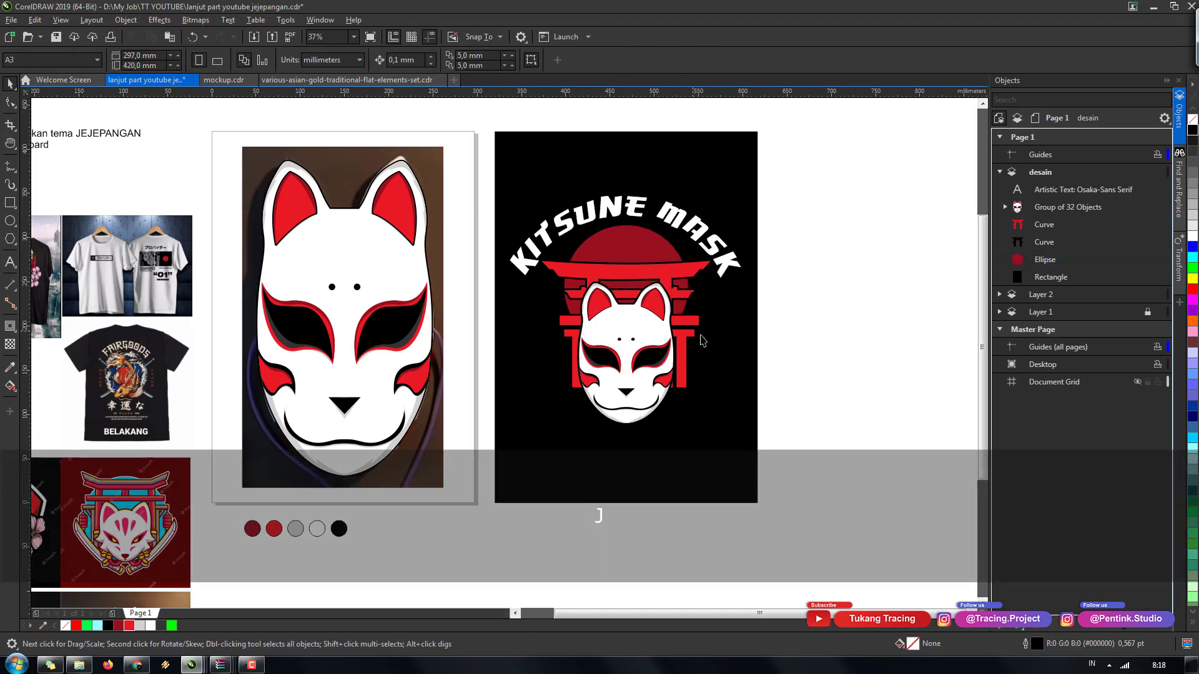
- Save the T-shirt design document
{"action": "key", "text": "h"}
{"action": "mouse_move", "coordinate": [679, 322]}
{"action": "left_mouse_down"}
{"action": "mouse_move", "coordinate": [667, 347]}
{"action": "mouse_move", "coordinate": [678, 302]}
{"action": "left_mouse_up"}
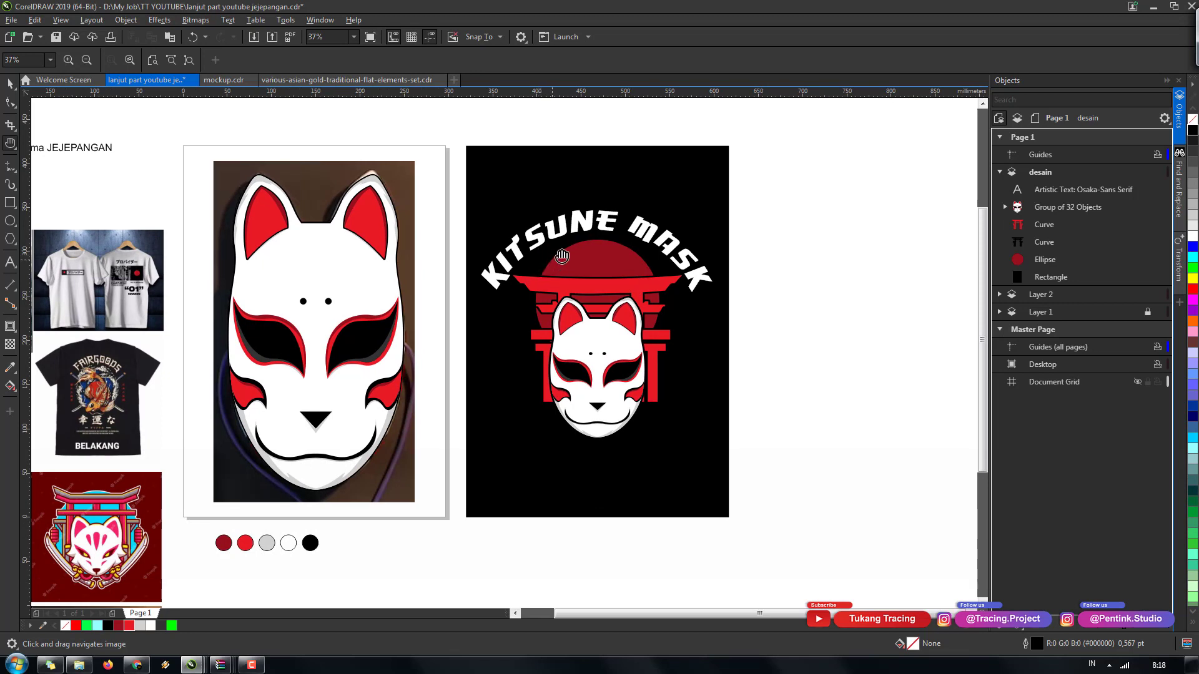
{"action": "key", "text": "space"}
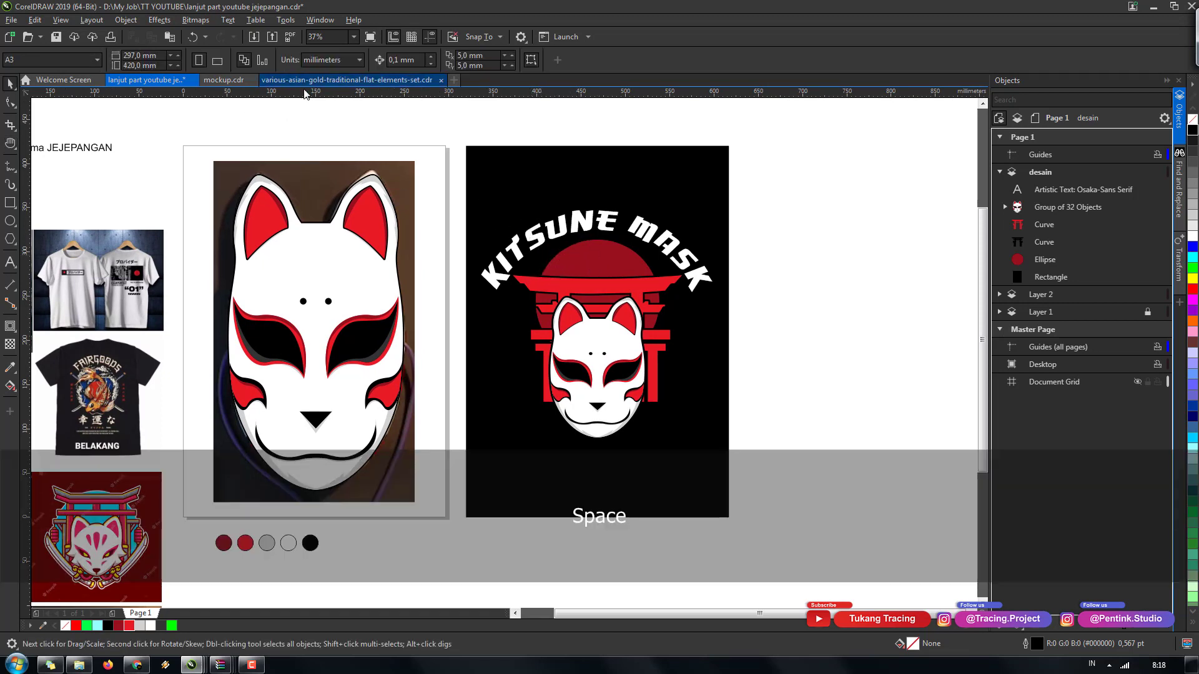
{"action": "key", "text": "ctrl+s"}
- Examine the cloud, lantern and flower ornaments in the various-asian-gold-traditional-flat-elements-set file and on its Freepik page in the browser
{"action": "left_click", "coordinate": [311, 80]}
{"action": "left_click", "coordinate": [401, 396]}
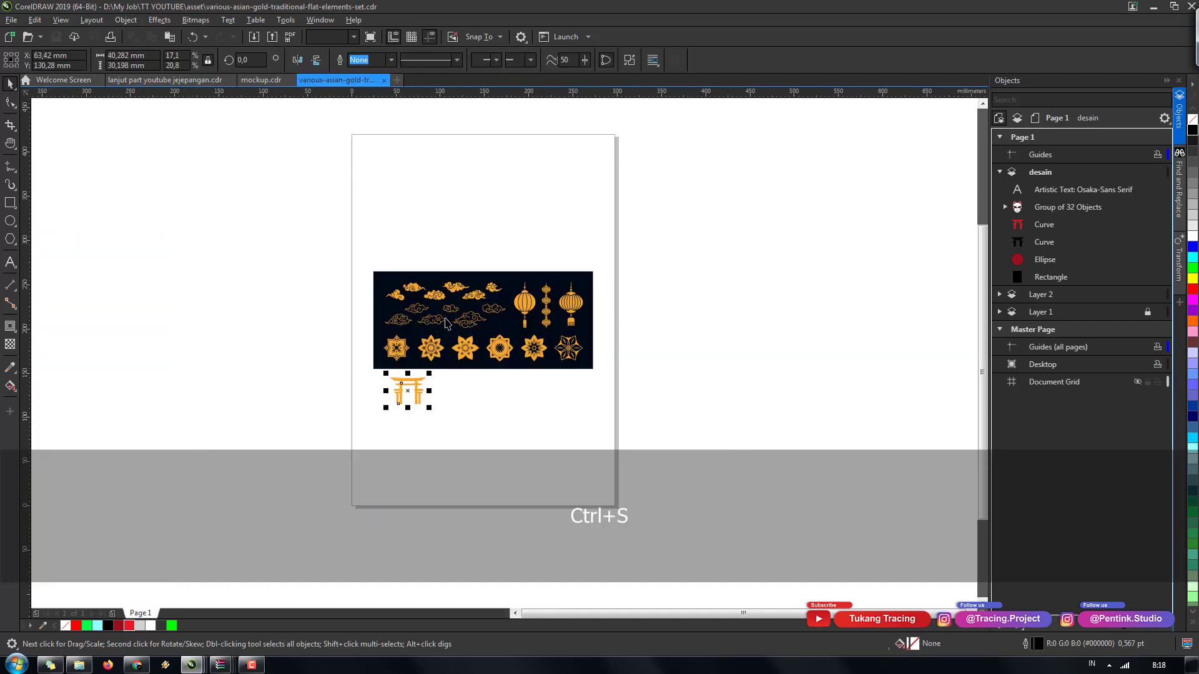
{"action": "scroll", "coordinate": [423, 318], "scroll_direction": "up", "scroll_amount": 2}
{"action": "scroll", "coordinate": [423, 318], "scroll_direction": "up", "scroll_amount": 2}
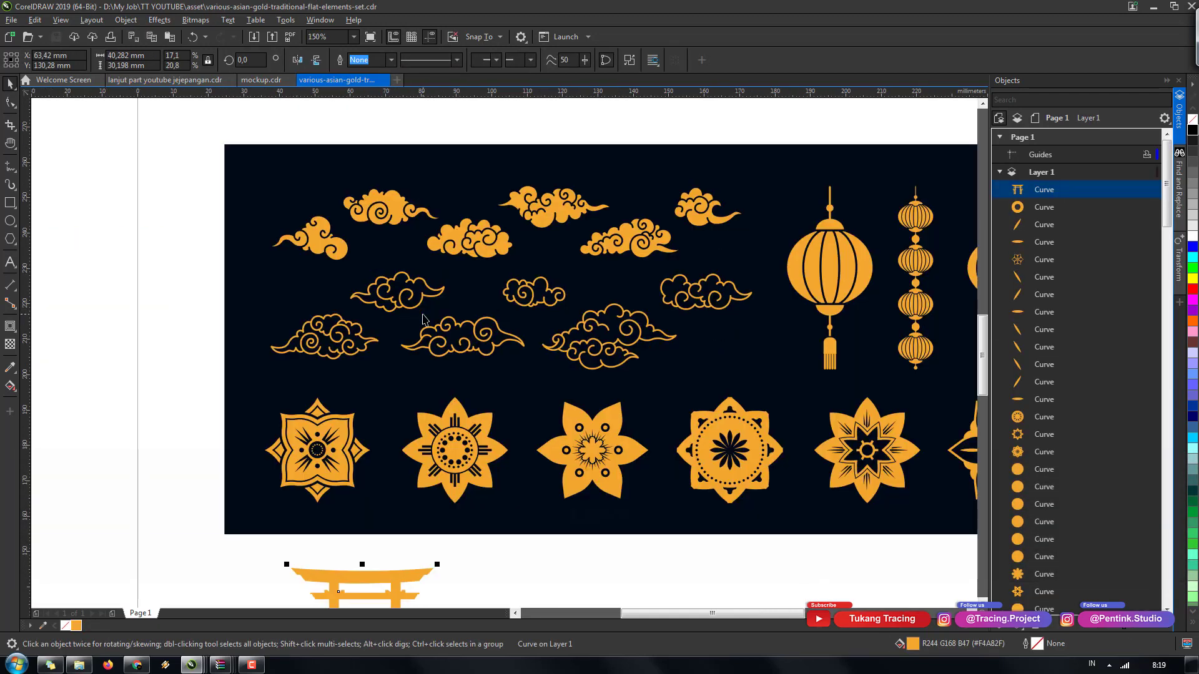
{"action": "left_click", "coordinate": [136, 666]}
{"action": "left_click", "coordinate": [695, 19]}
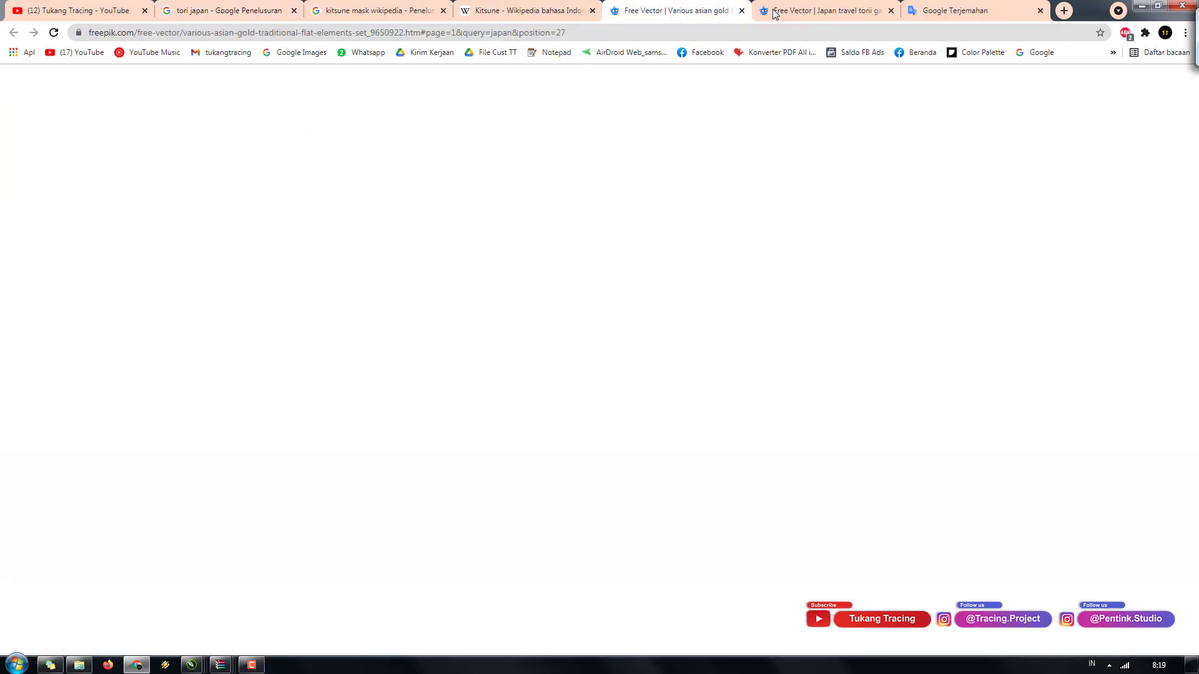
{"action": "key", "text": "space"}
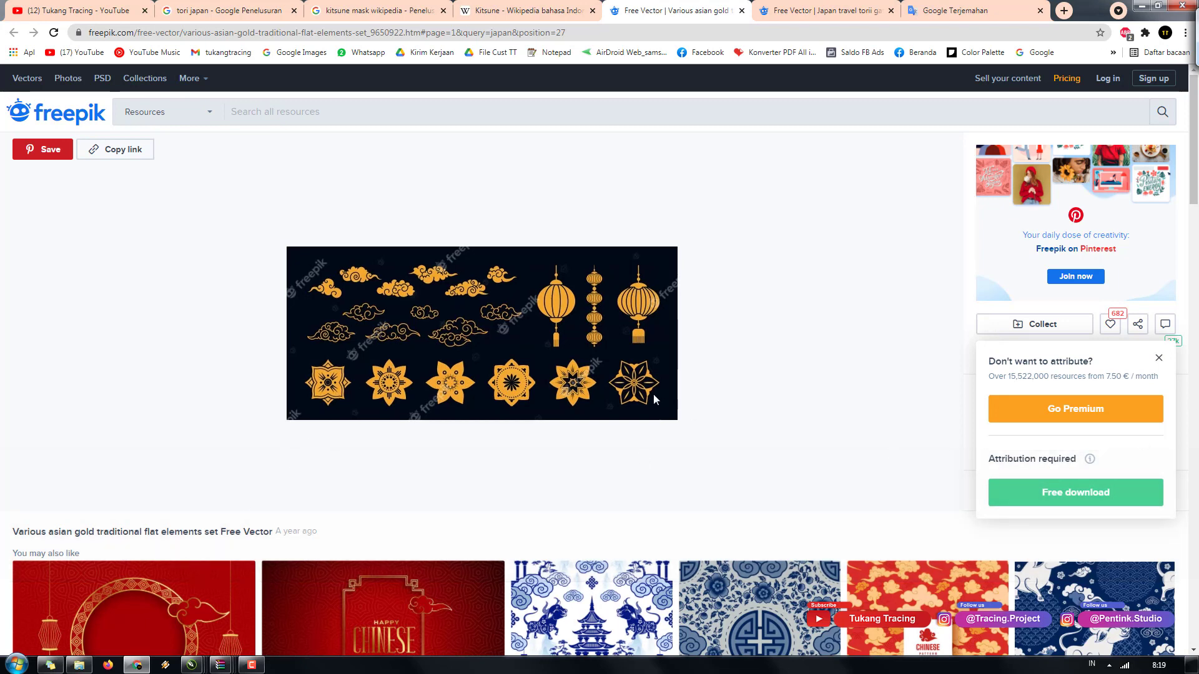
{"action": "left_click", "coordinate": [137, 664]}
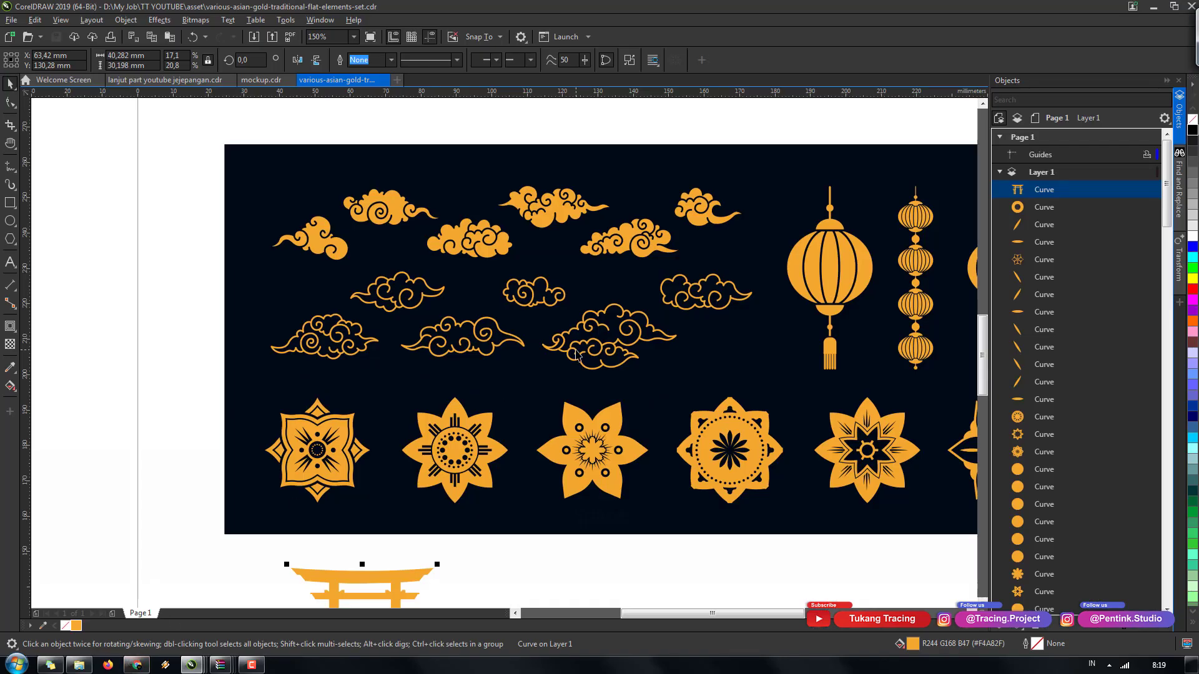
{"action": "left_click", "coordinate": [198, 85]}
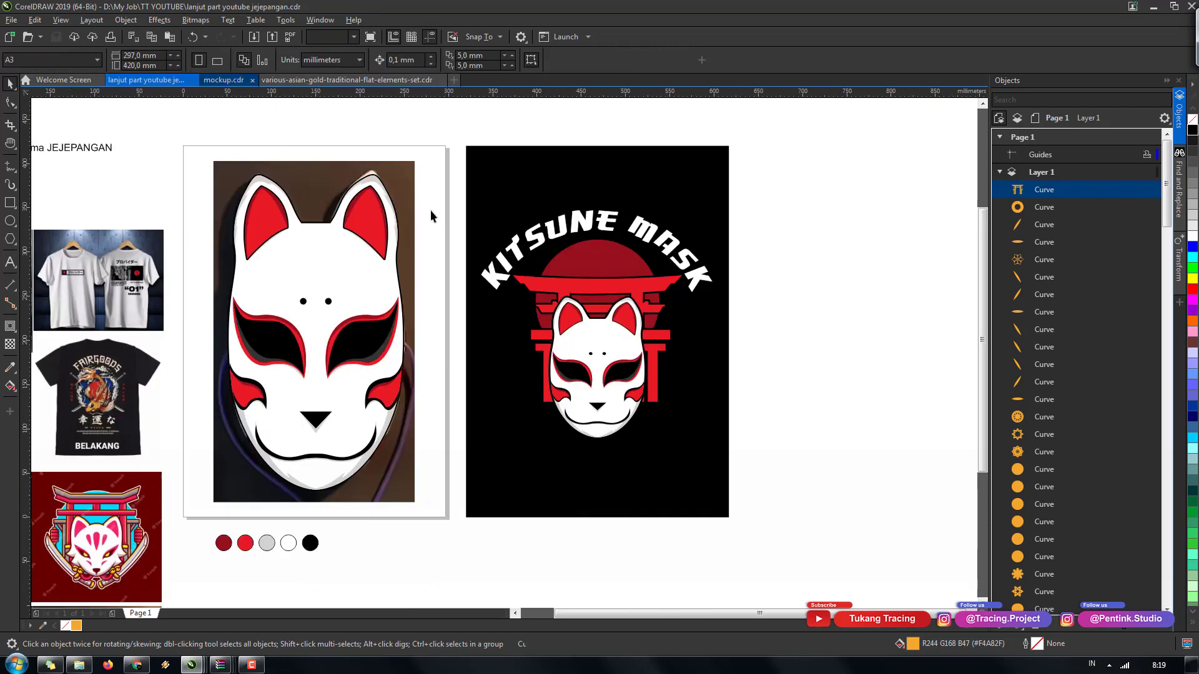
{"action": "left_click", "coordinate": [321, 79]}
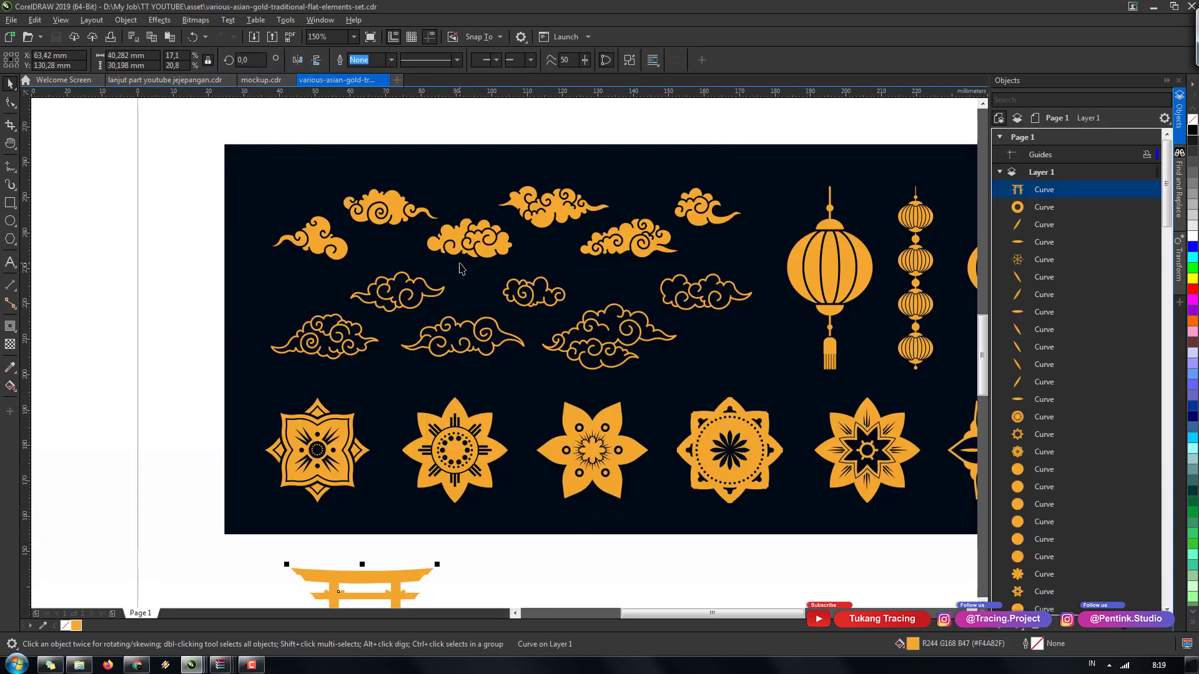
{"action": "scroll", "coordinate": [460, 268], "scroll_direction": "down", "scroll_amount": 3}
{"action": "scroll", "coordinate": [529, 316], "scroll_direction": "up", "scroll_amount": 3}
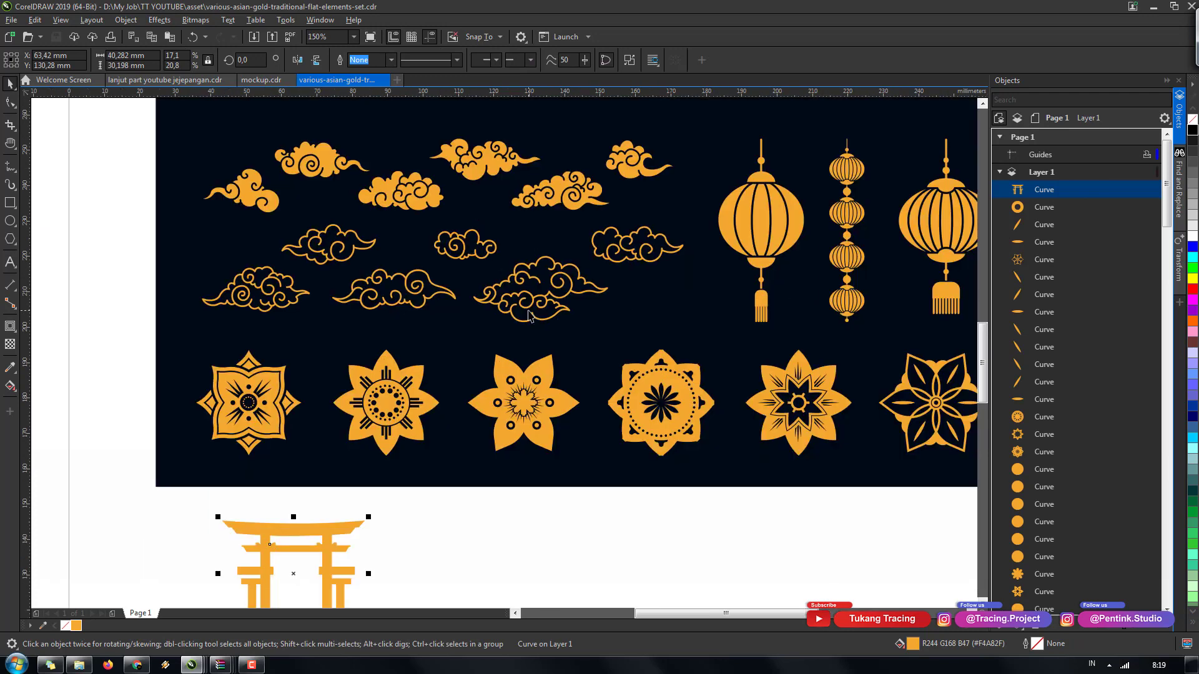
{"action": "scroll", "coordinate": [528, 316], "scroll_direction": "down", "scroll_amount": 3}
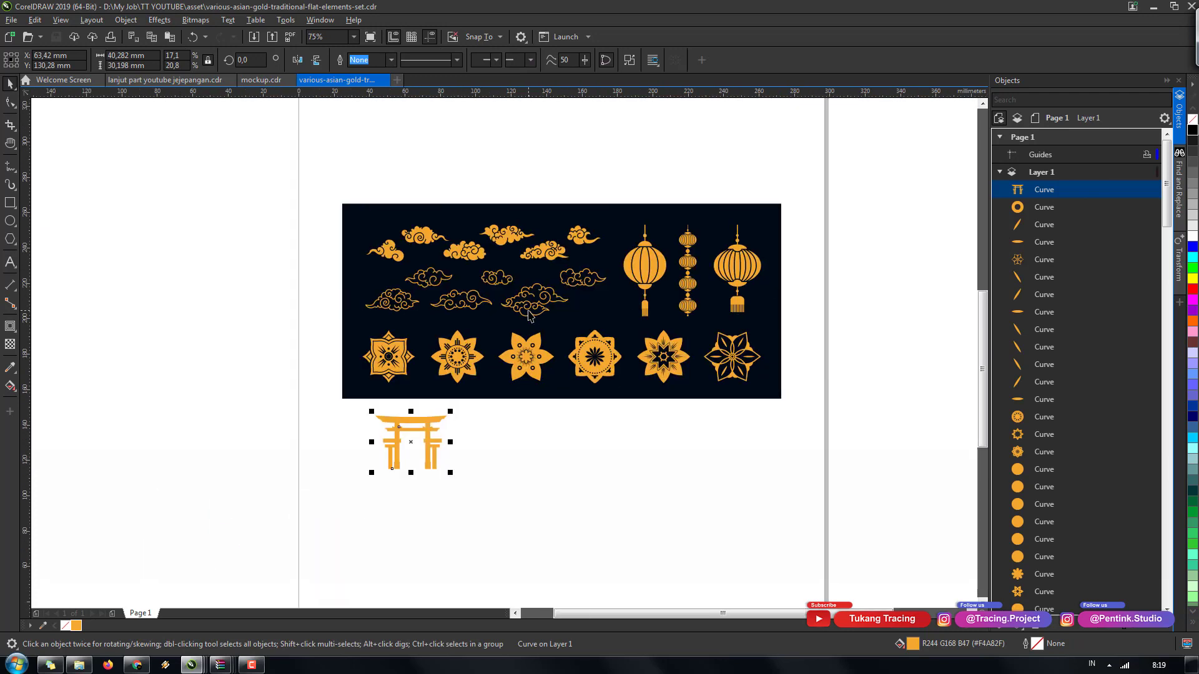
{"action": "left_click", "coordinate": [151, 83]}
{"action": "key", "text": "h"}
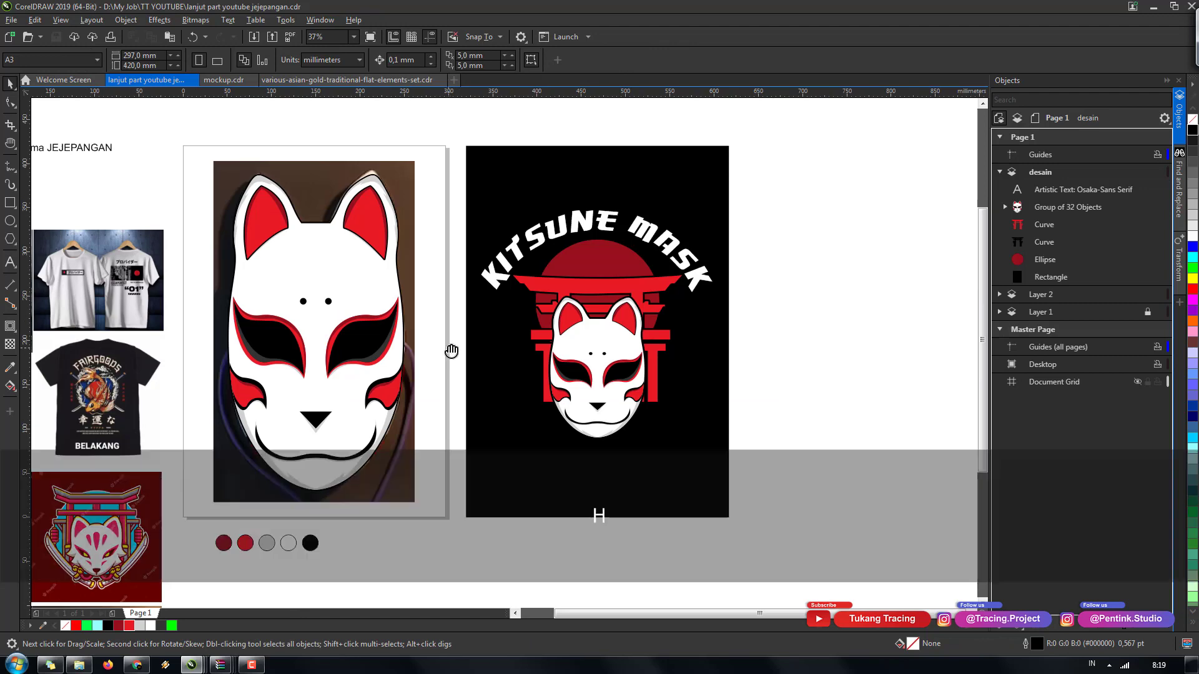
{"action": "left_click_drag", "start_coordinate": [466, 369], "coordinate": [550, 366]}
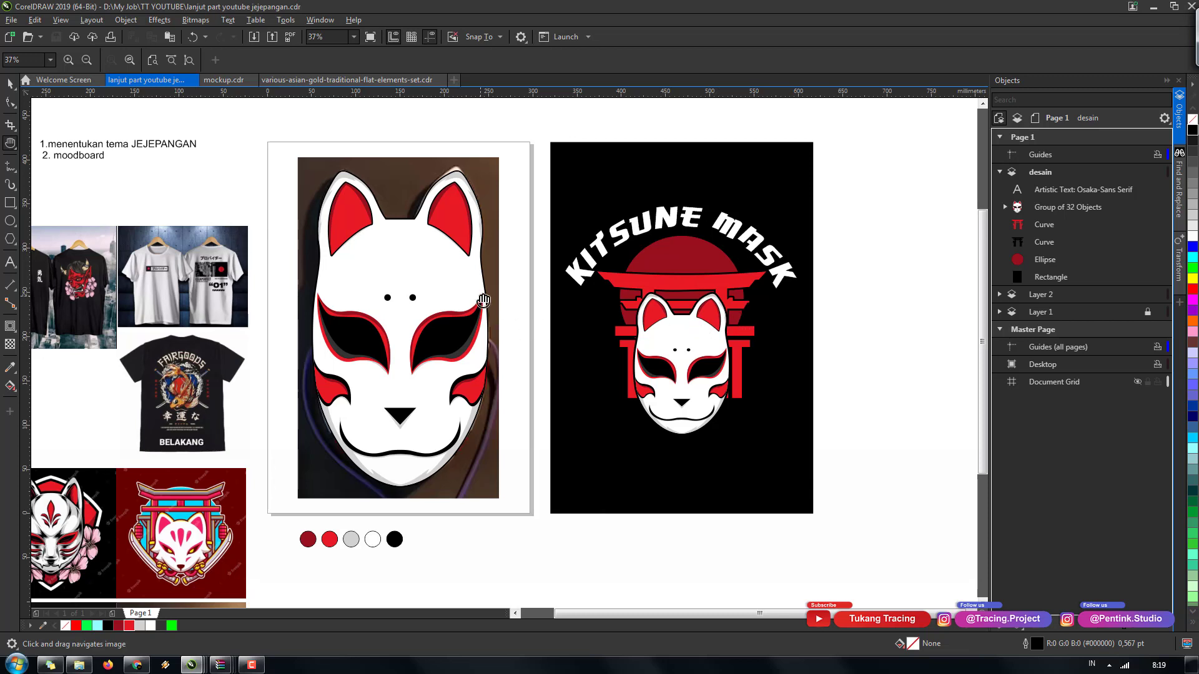
{"action": "left_click_drag", "start_coordinate": [576, 305], "coordinate": [487, 310]}
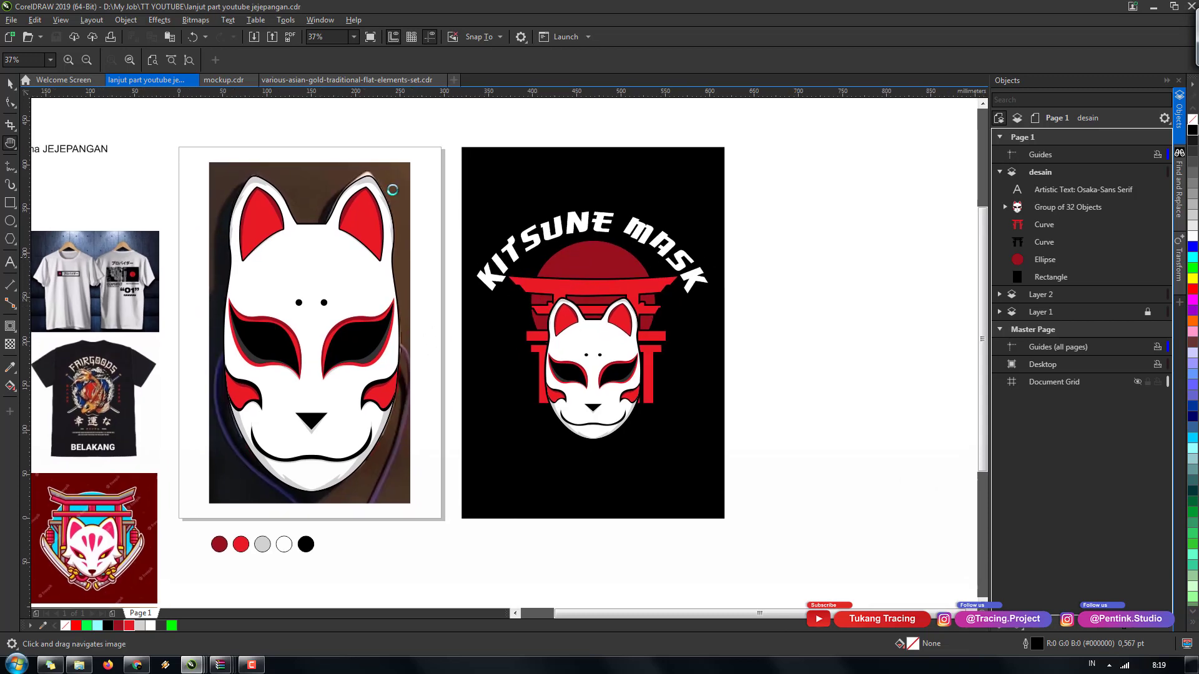
- Copy the small outlined cloud above the lower cloud row in the various-asian-gold-traditional-flat-elements-set file and paste it into the T-shirt design
{"action": "left_click", "coordinate": [268, 80]}
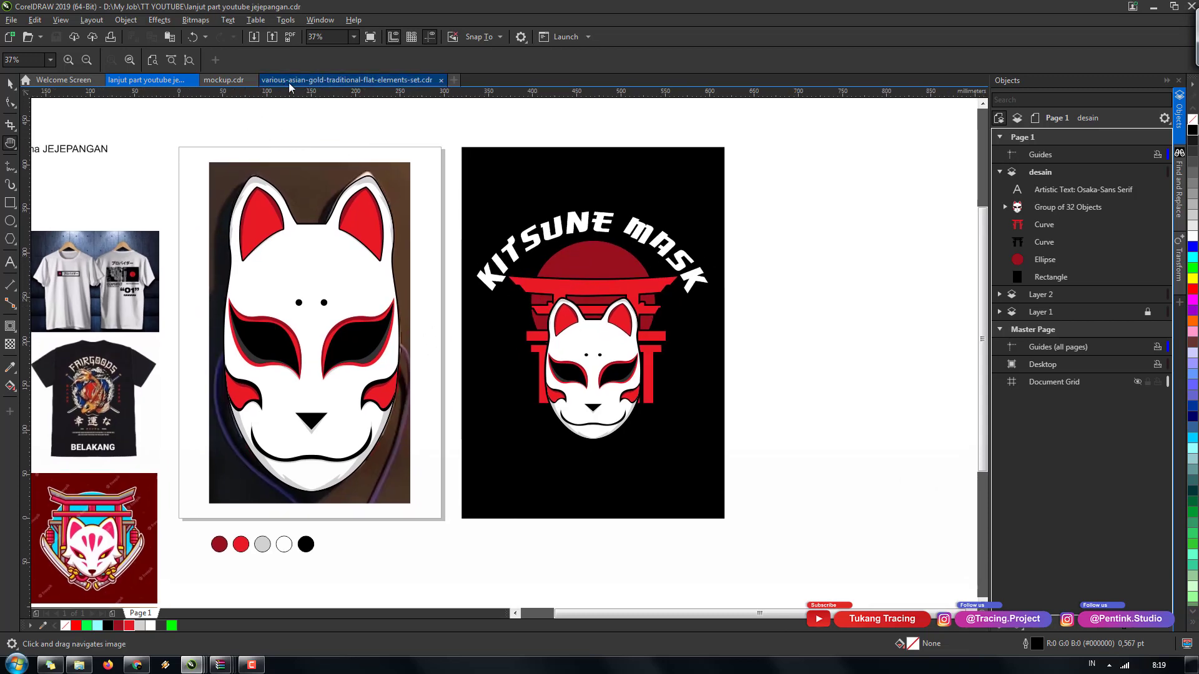
{"action": "key", "text": "space"}
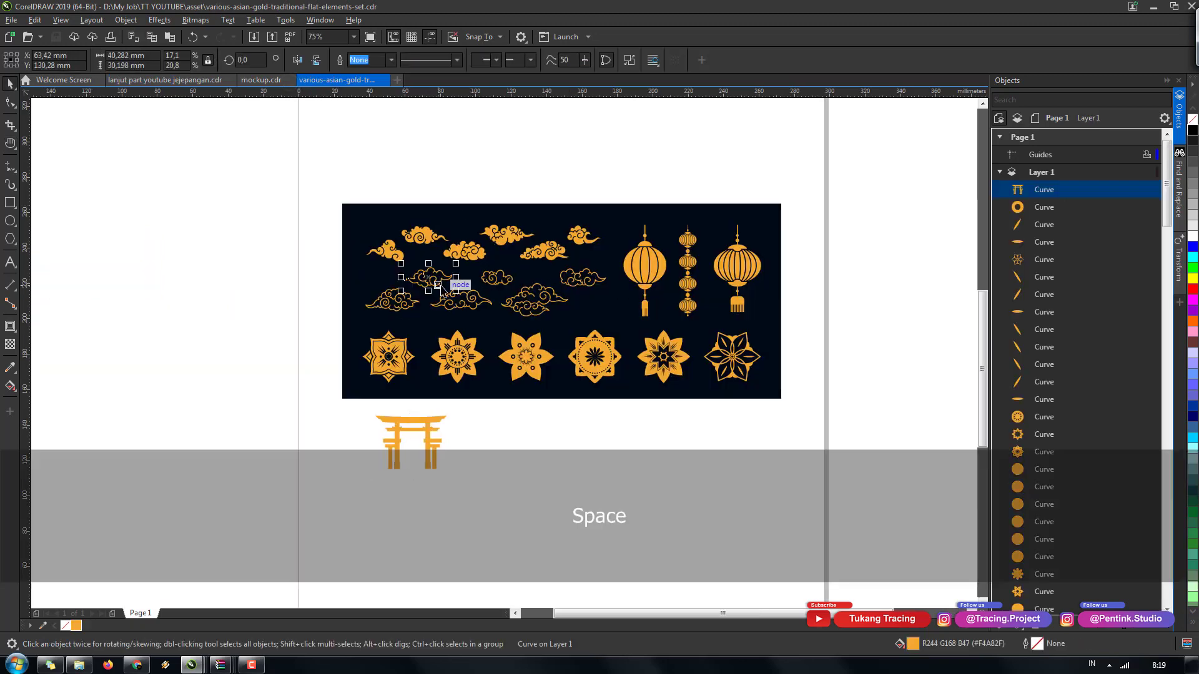
{"action": "left_click", "coordinate": [440, 288]}
{"action": "key", "text": "ctrl+z"}
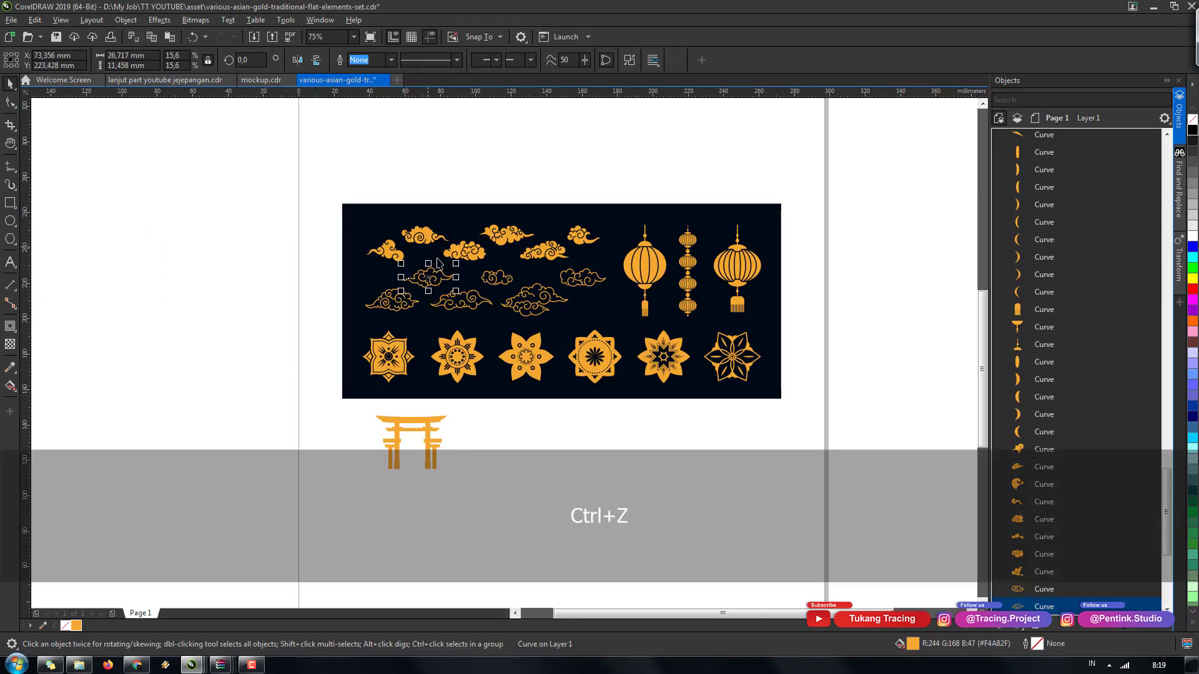
{"action": "key", "text": "ctrl+c"}
{"action": "left_click", "coordinate": [201, 81]}
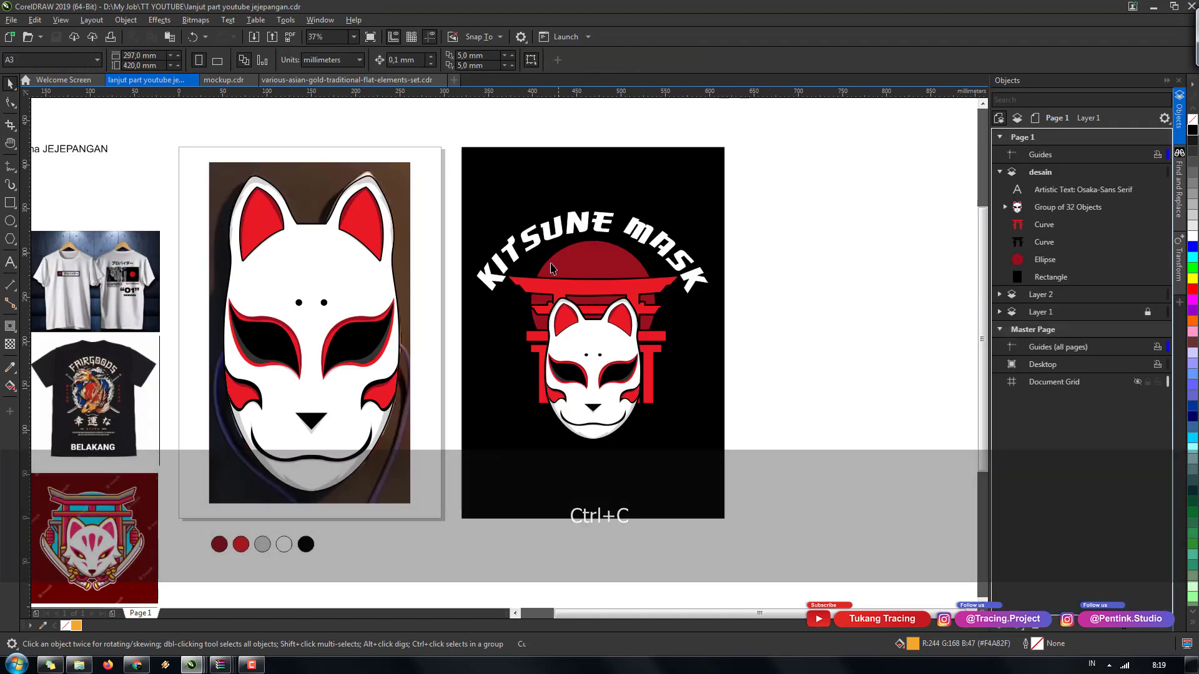
{"action": "key", "text": "ctrl+v"}
{"action": "key", "text": "h"}
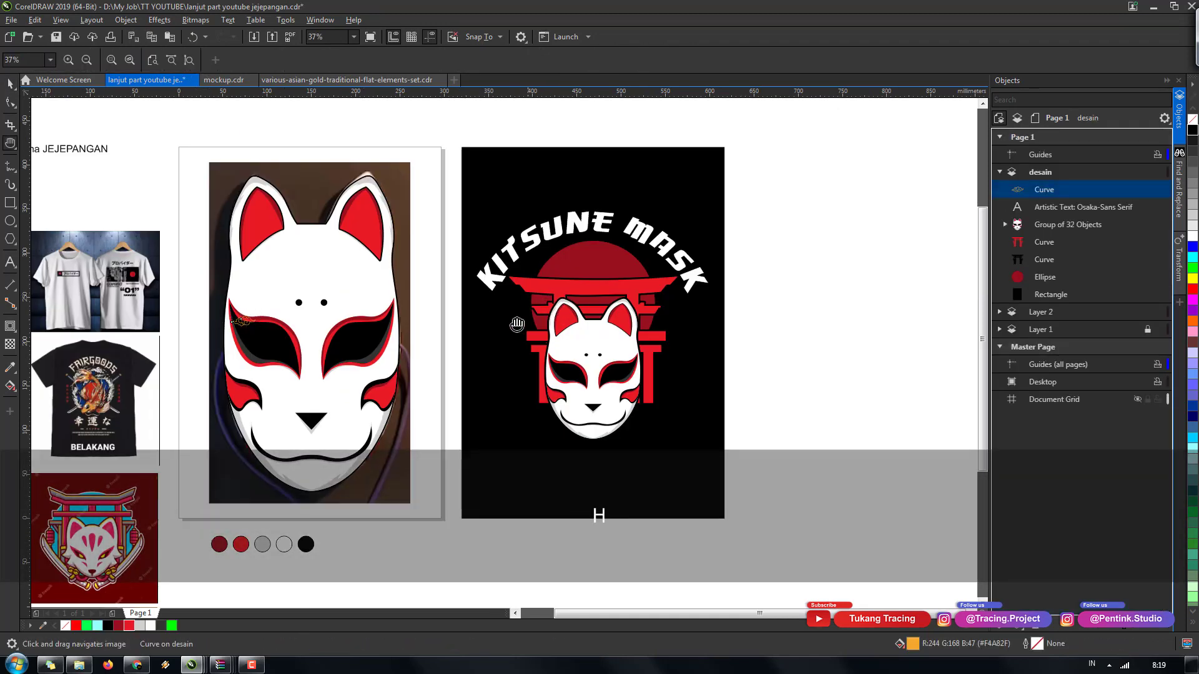
- Place the cloud over the left edge of the dark red circle and enlarge it to about 32.6 mm wide
{"action": "key", "text": "space"}
{"action": "left_click_drag", "start_coordinate": [244, 322], "coordinate": [546, 263]}
{"action": "scroll", "coordinate": [587, 284], "scroll_direction": "up", "scroll_amount": 3}
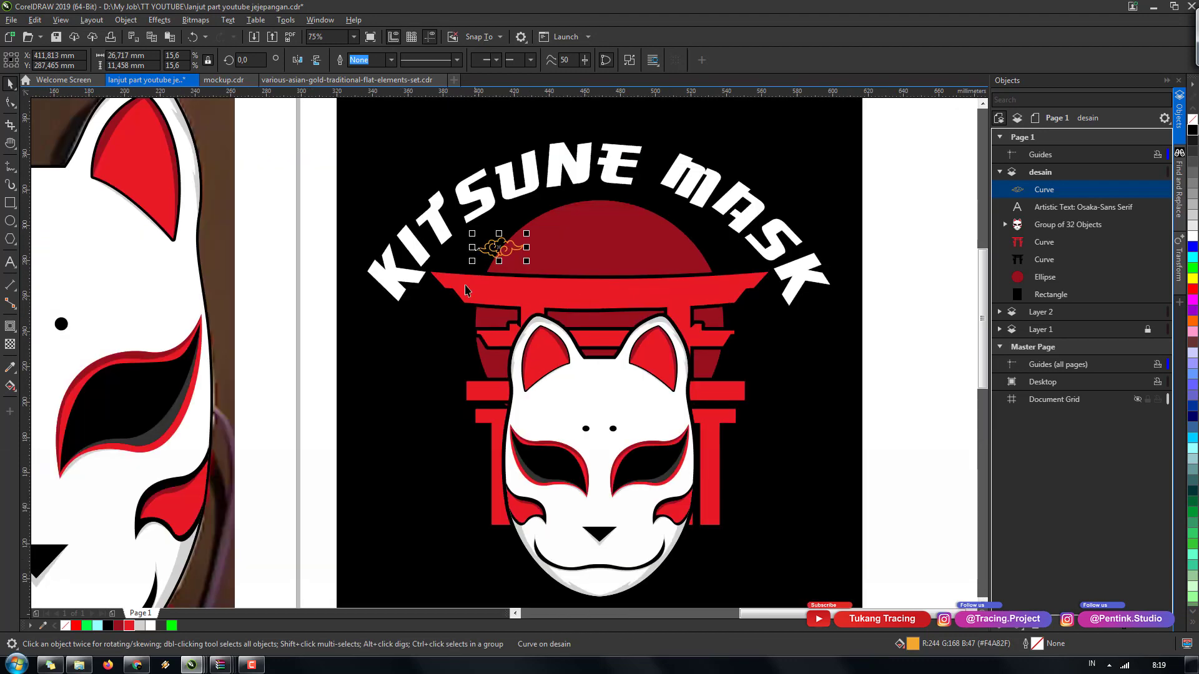
{"action": "left_click_drag", "start_coordinate": [540, 270], "coordinate": [502, 243]}
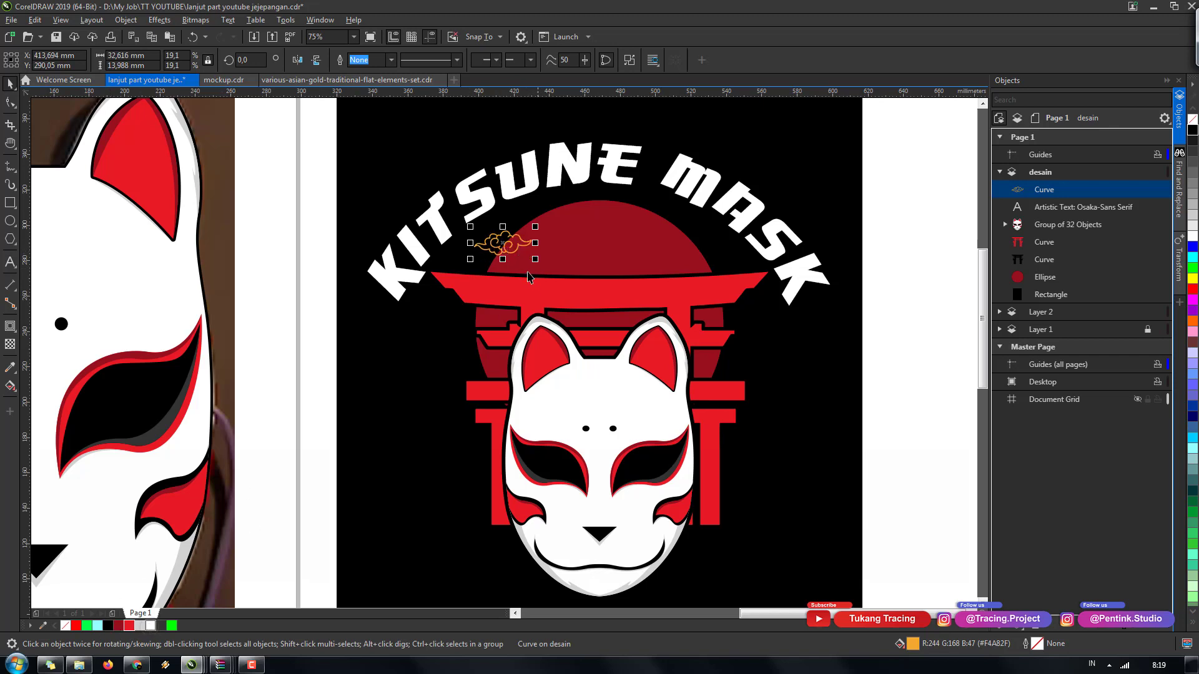
- Recolour the cloud white and add two copies, one on the circle's right edge and one about 28.9 mm wide near its top
{"action": "left_click_drag", "start_coordinate": [536, 260], "coordinate": [711, 265]}
{"action": "key", "text": "ctrl+v"}
{"action": "key", "text": "ctrl+v"}
{"action": "key", "text": "shift"}
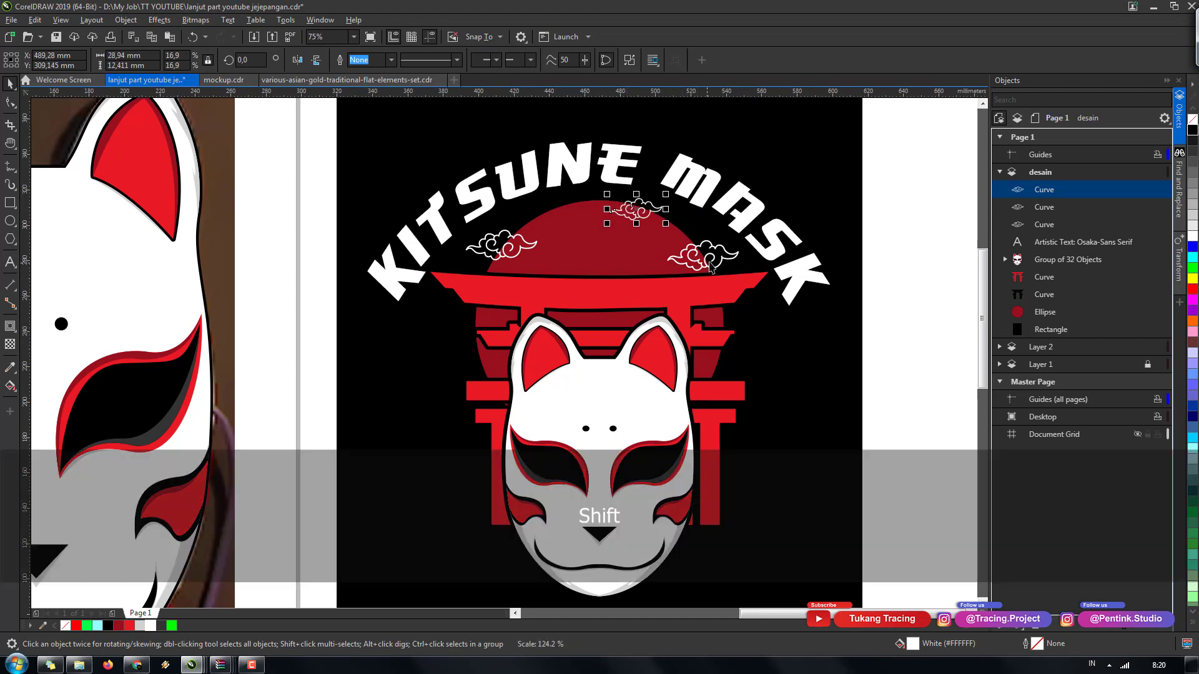
- Resize the cloud on the right edge of the dark red circle to about 34.3 mm wide
{"action": "left_click", "coordinate": [738, 249]}
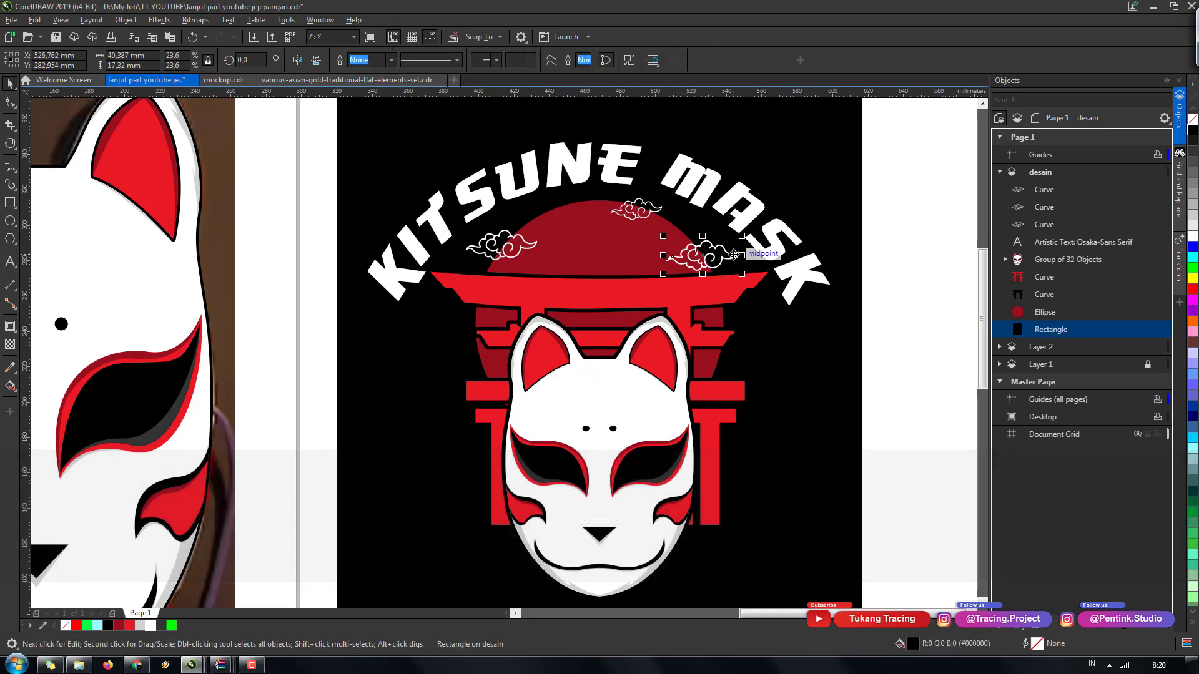
{"action": "key", "text": "shift"}
{"action": "left_click_drag", "start_coordinate": [743, 236], "coordinate": [737, 239]}
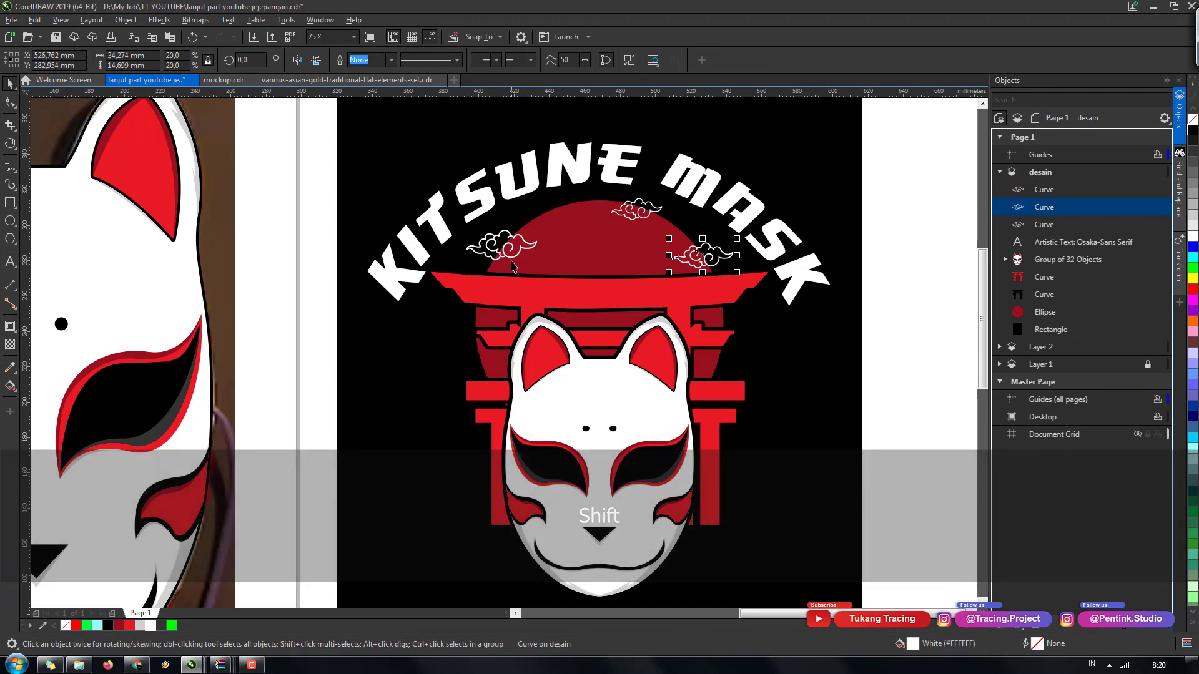
{"action": "scroll", "coordinate": [553, 248], "scroll_direction": "down", "scroll_amount": 2}
{"action": "left_click", "coordinate": [753, 317]}
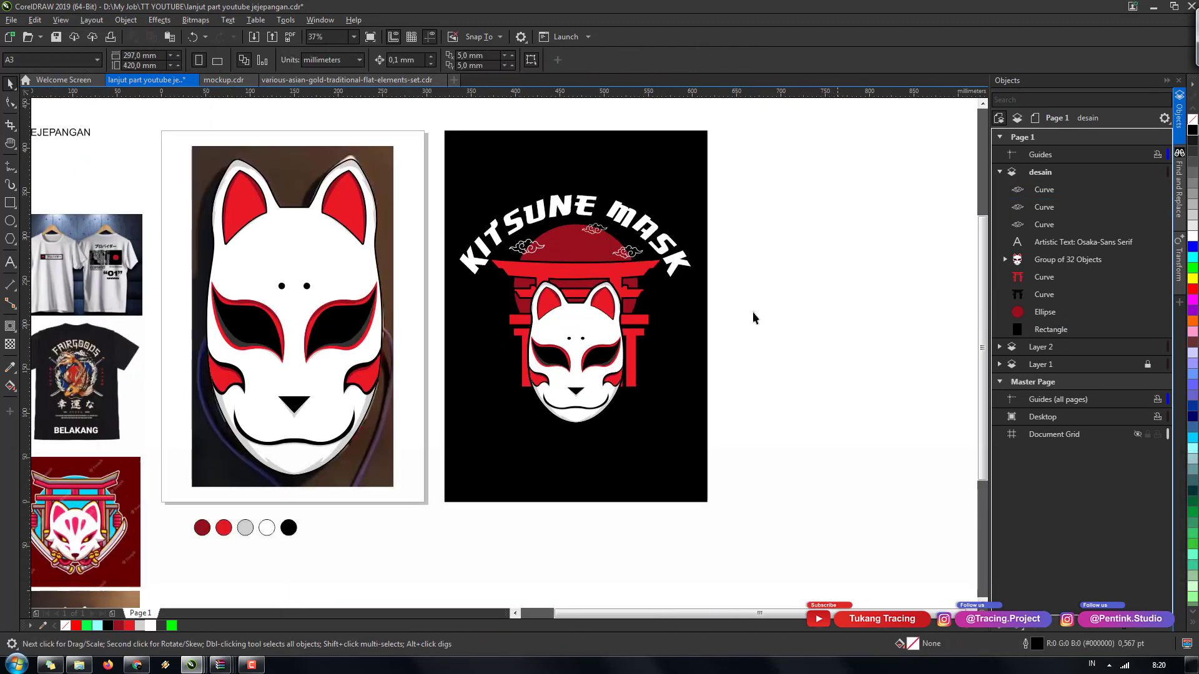
- Enlarge the cloud near the circle's top to about 35.3 mm wide and nudge it slightly left and up
{"action": "left_click", "coordinate": [601, 236]}
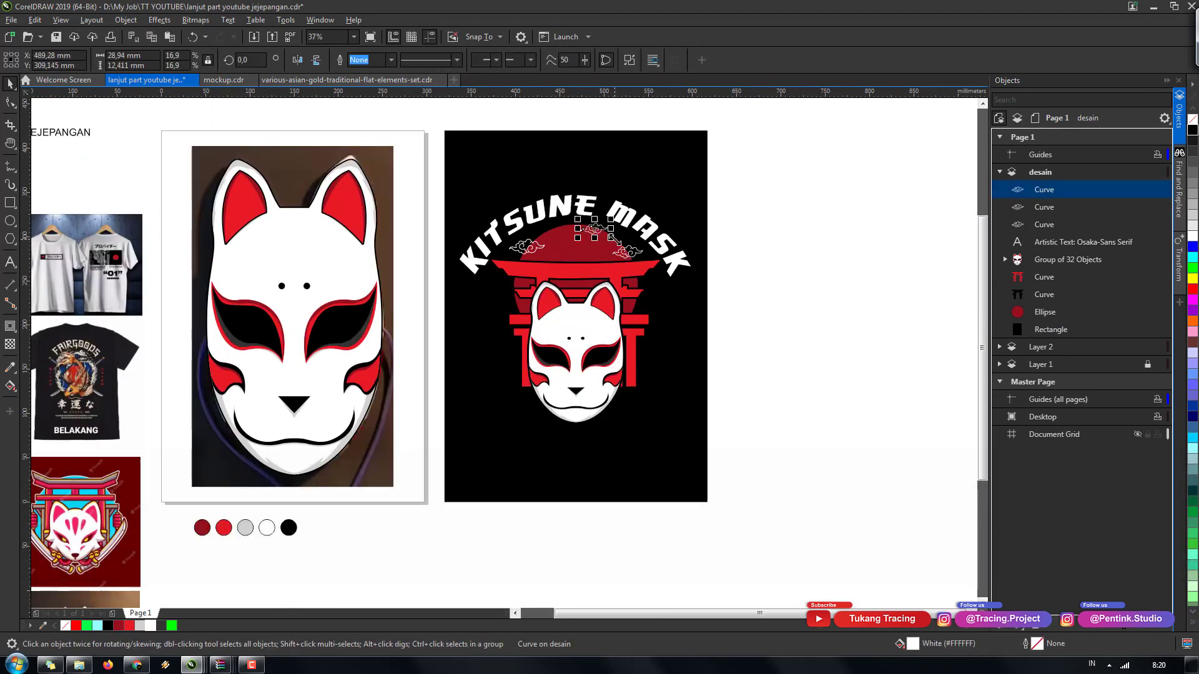
{"action": "left_click_drag", "start_coordinate": [614, 240], "coordinate": [616, 242]}
{"action": "left_click", "coordinate": [762, 286]}
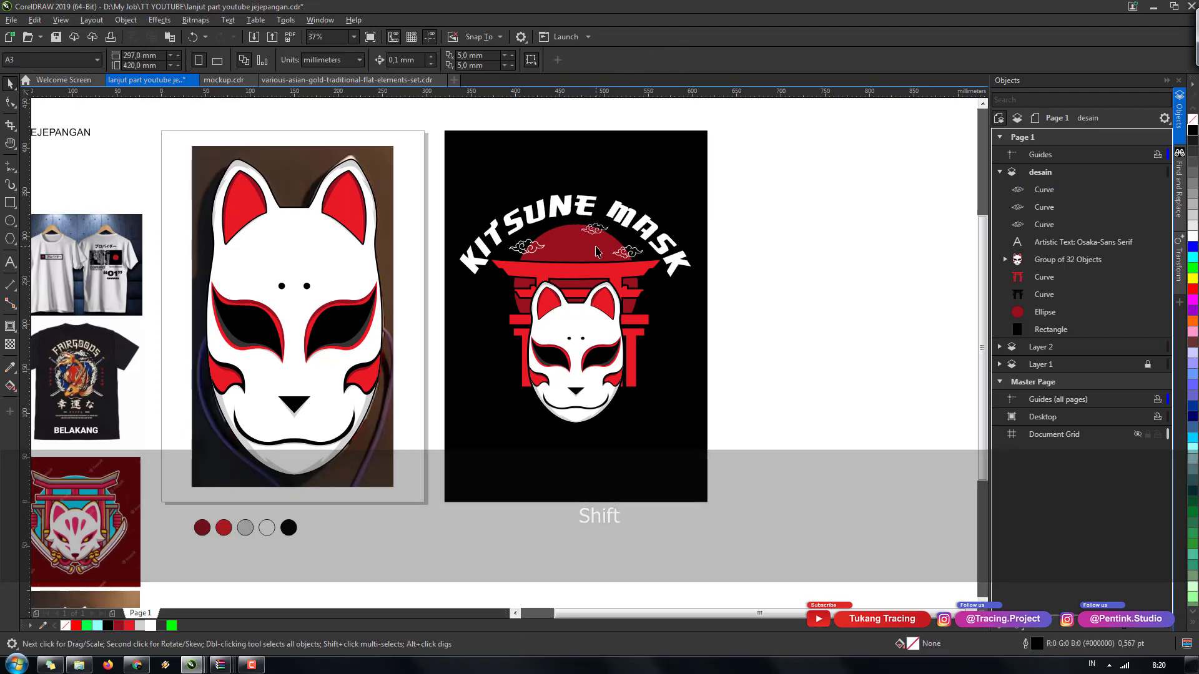
{"action": "scroll", "coordinate": [596, 251], "scroll_direction": "up", "scroll_amount": 2}
{"action": "left_click", "coordinate": [603, 226]}
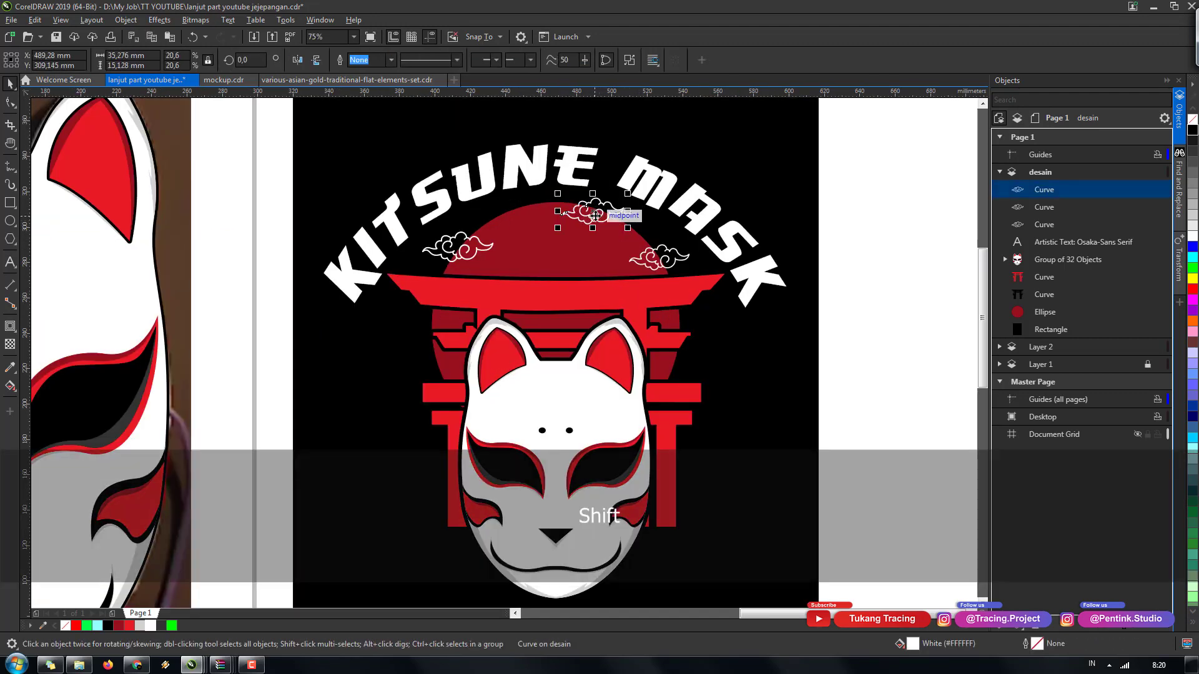
{"action": "key", "text": "Left"}
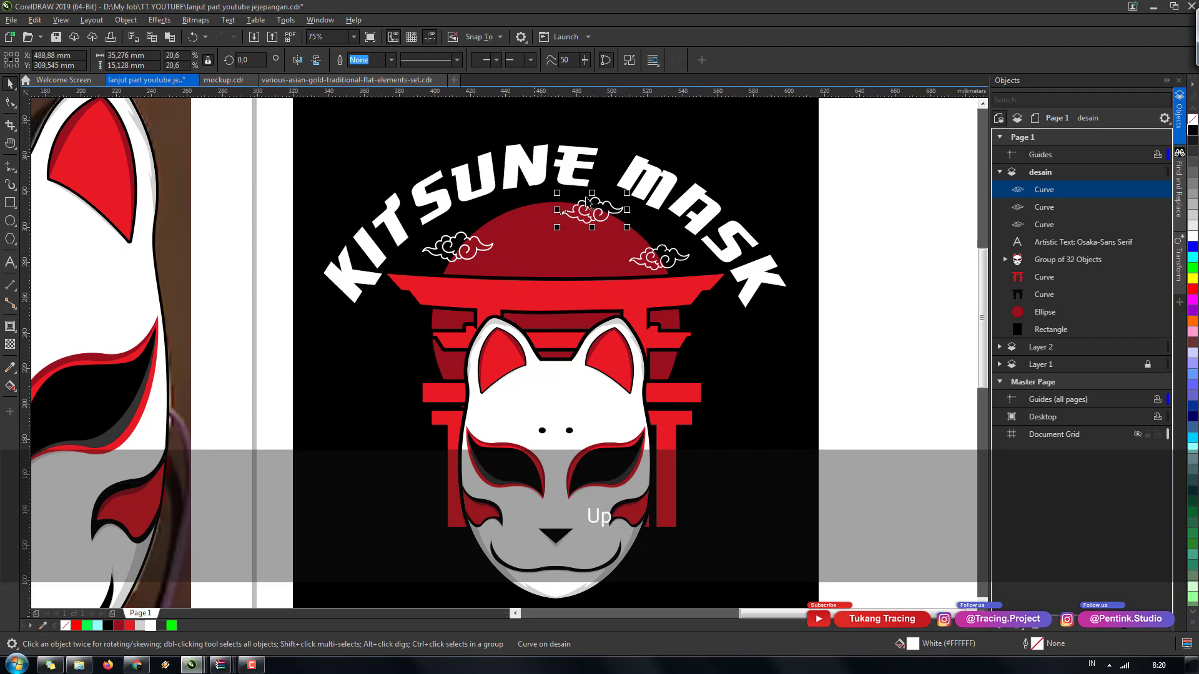
{"action": "scroll", "coordinate": [593, 283], "scroll_direction": "down", "scroll_amount": 2}
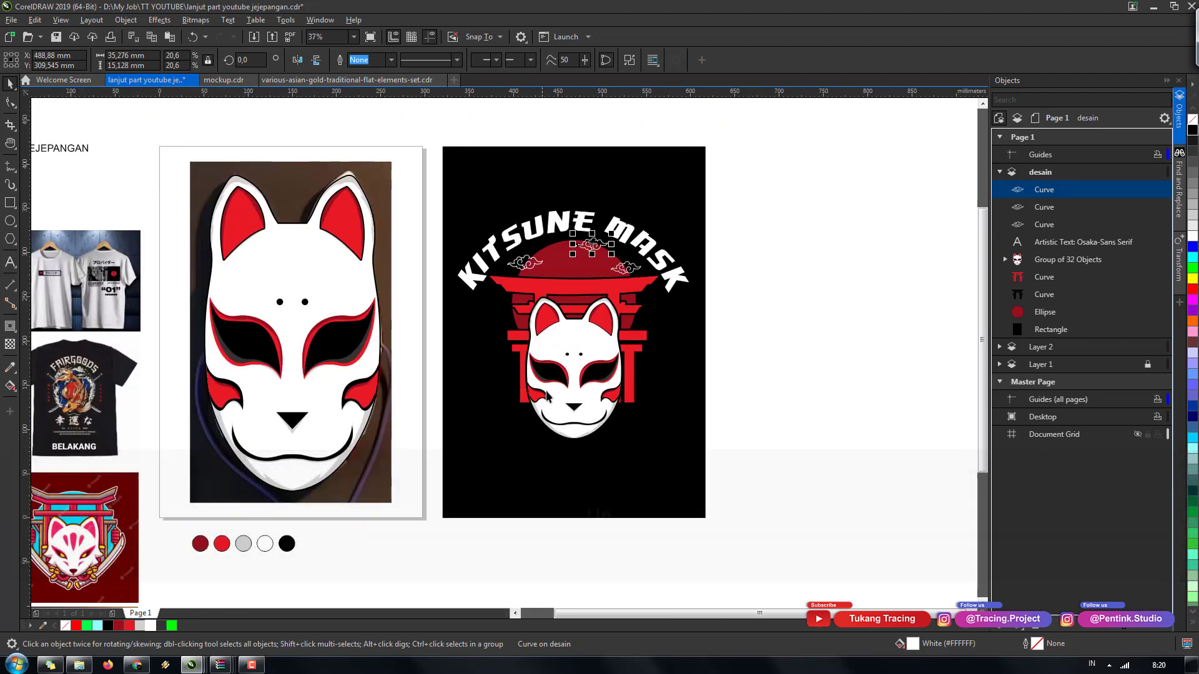
- Scale the kitsune mask down slightly about its centre and move it up a little in front of the torii gate
{"action": "scroll", "coordinate": [547, 397], "scroll_direction": "up", "scroll_amount": 2}
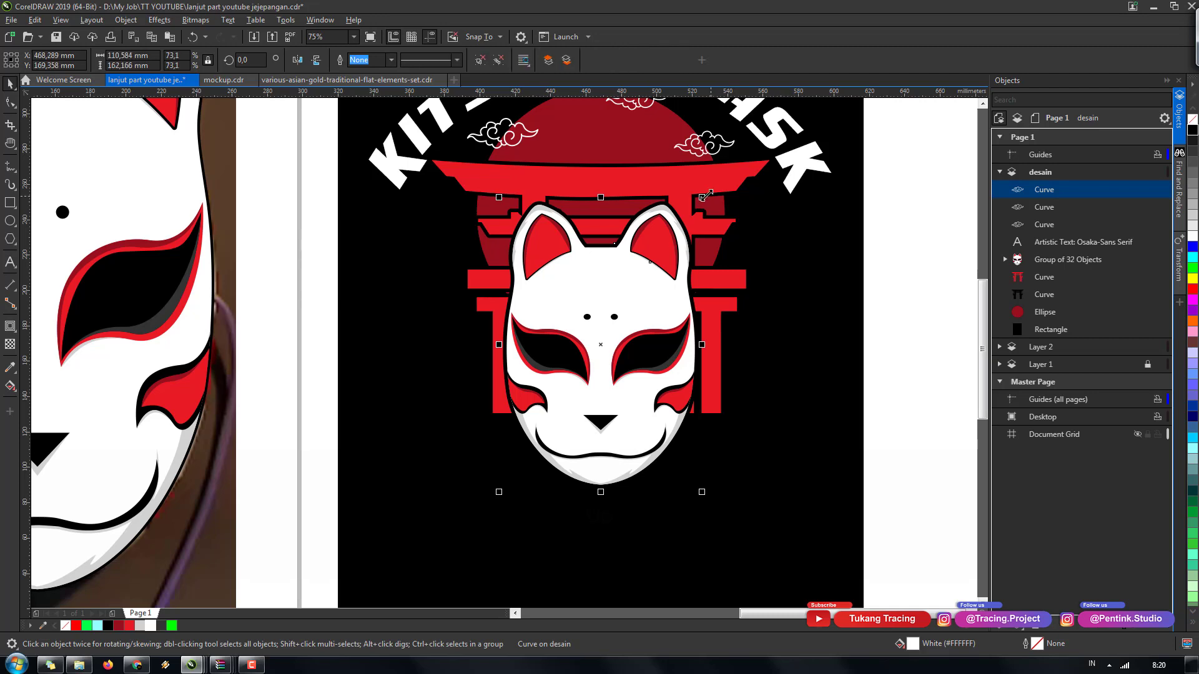
{"action": "left_click_drag", "start_coordinate": [702, 197], "coordinate": [702, 207]}
{"action": "key", "text": "Up"}
{"action": "key", "text": "Up"}
{"action": "key", "text": "Up"}
{"action": "key", "text": "Up"}
{"action": "key", "text": "Up"}
{"action": "key", "text": "Up"}
{"action": "key", "text": "Up"}
{"action": "key", "text": "Up"}
{"action": "key", "text": "Up"}
{"action": "key", "text": "Up"}
{"action": "key", "text": "Up"}
{"action": "key", "text": "Up"}
{"action": "key", "text": "Up"}
{"action": "key", "text": "Up"}
{"action": "key", "text": "Up"}
{"action": "key", "text": "Up"}
{"action": "key", "text": "Up"}
{"action": "key", "text": "Up"}
{"action": "key", "text": "Up"}
{"action": "key", "text": "Up"}
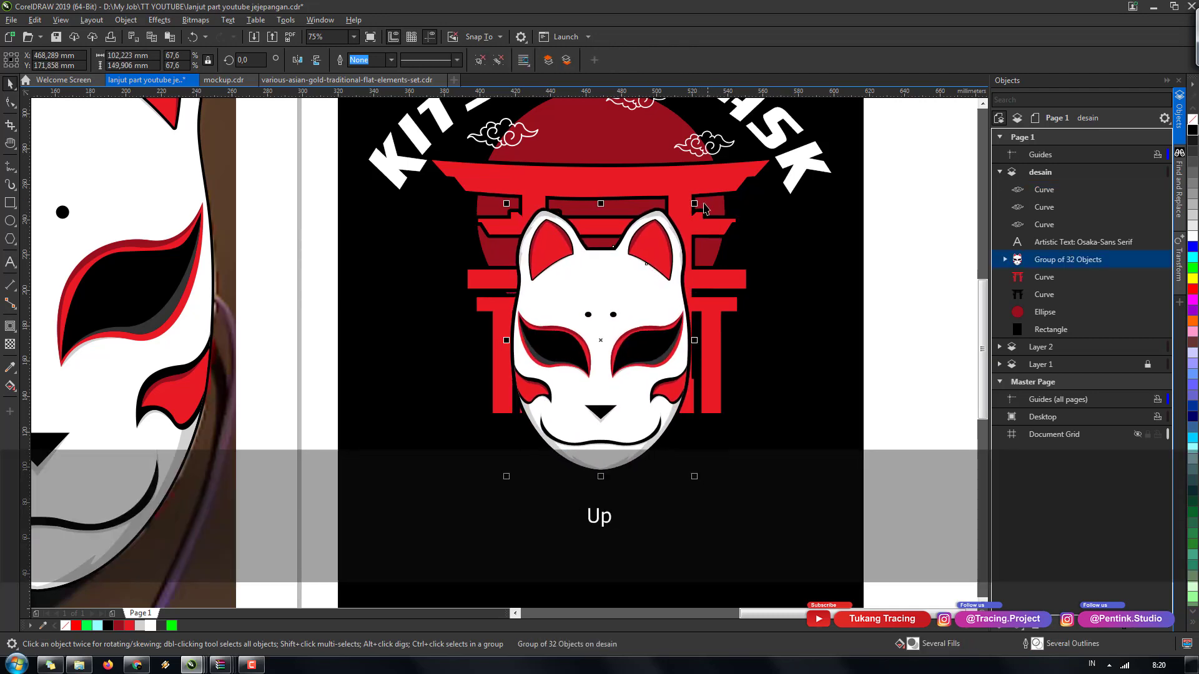
{"action": "left_click", "coordinate": [717, 335], "text": "shift"}
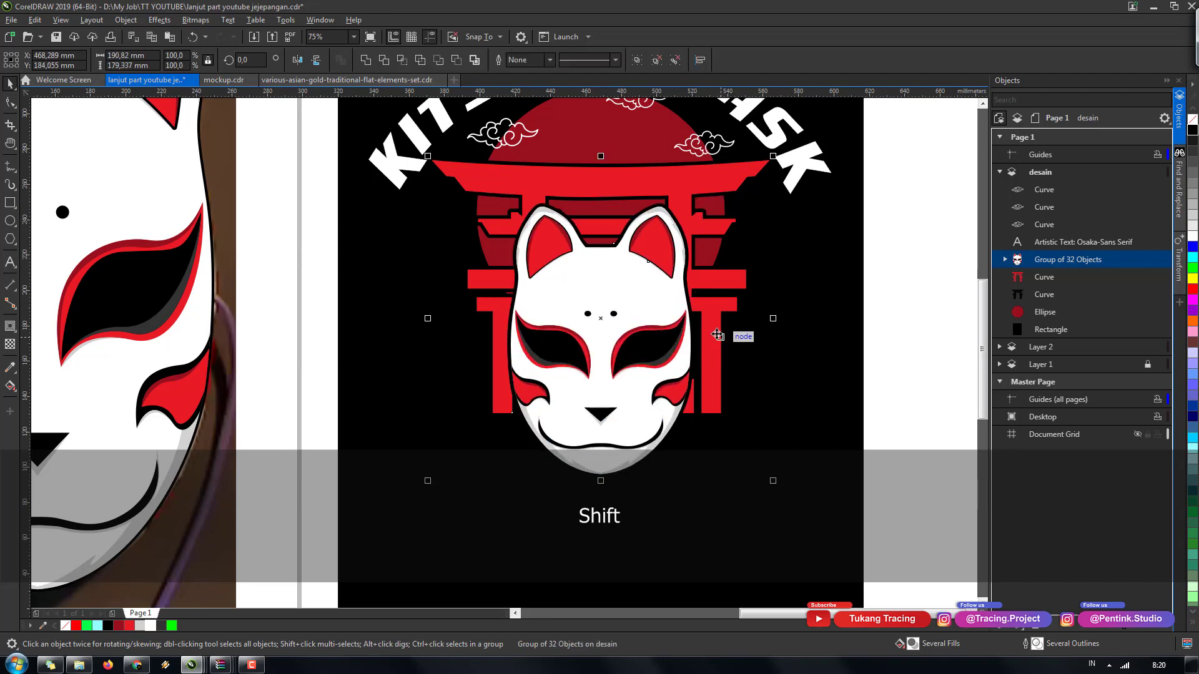
- Deselect the artwork and save the T-shirt design document
{"action": "key", "text": "Escape"}
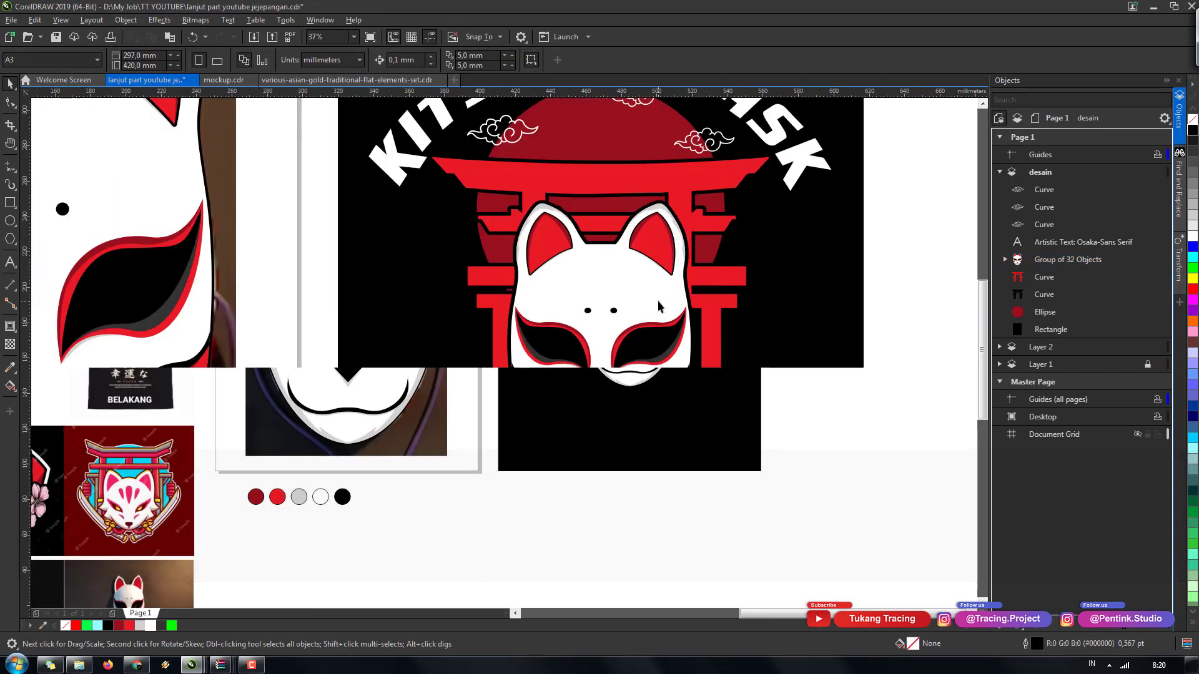
{"action": "key", "text": "ctrl+s"}
{"action": "key", "text": "h"}
{"action": "left_click_drag", "start_coordinate": [740, 343], "coordinate": [728, 367]}
{"action": "scroll", "coordinate": [549, 306], "scroll_direction": "down", "scroll_amount": 2}
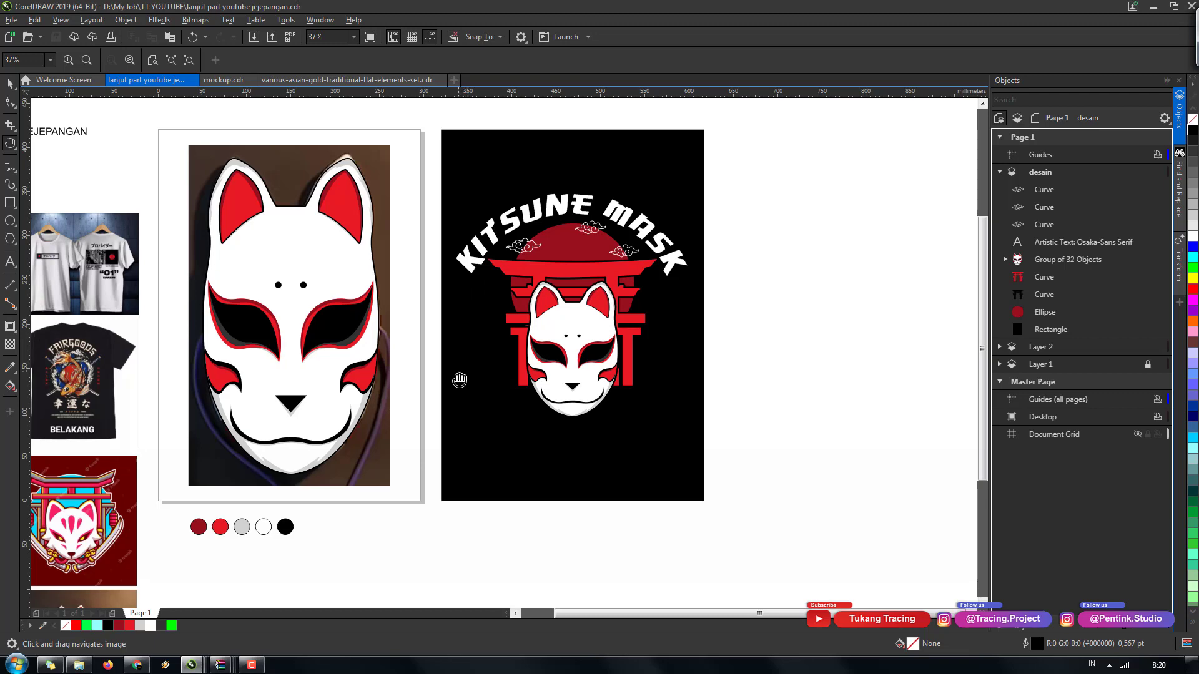
- Examine the lettering and layout of the black FAIRGOODS reference shirt in the moodboard against the mask design
{"action": "left_click_drag", "start_coordinate": [458, 380], "coordinate": [638, 304]}
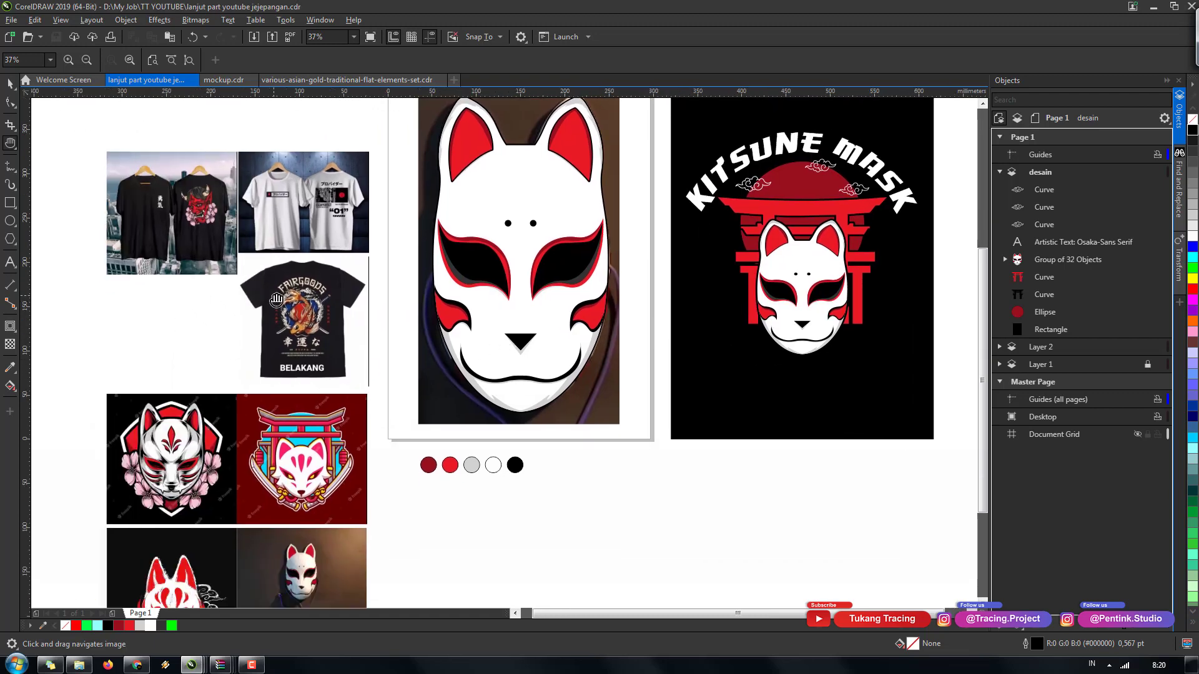
{"action": "scroll", "coordinate": [277, 299], "scroll_direction": "up", "scroll_amount": 2}
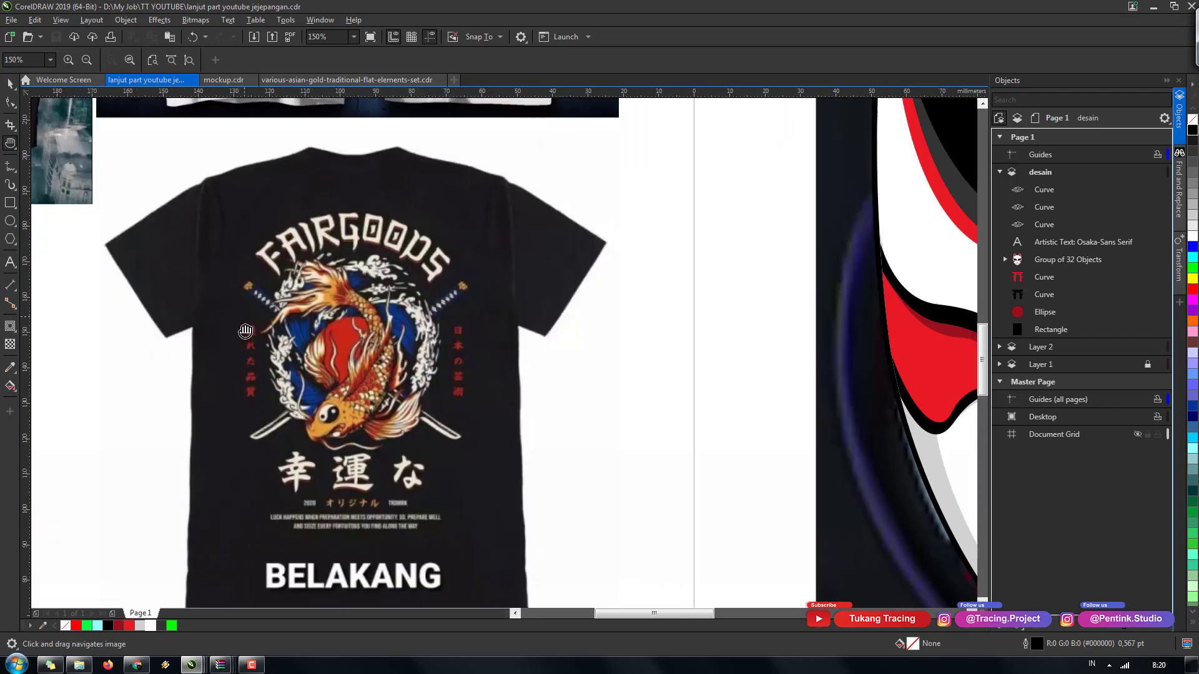
{"action": "scroll", "coordinate": [258, 354], "scroll_direction": "down", "scroll_amount": 2}
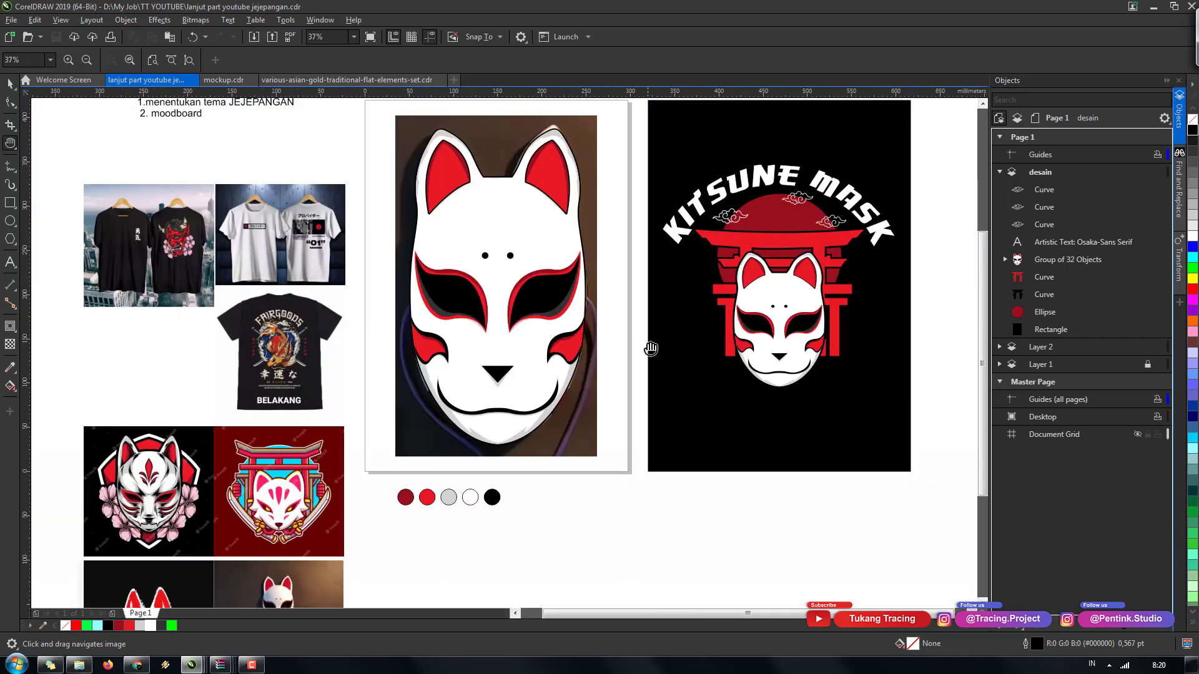
{"action": "scroll", "coordinate": [767, 313], "scroll_direction": "up", "scroll_amount": 1}
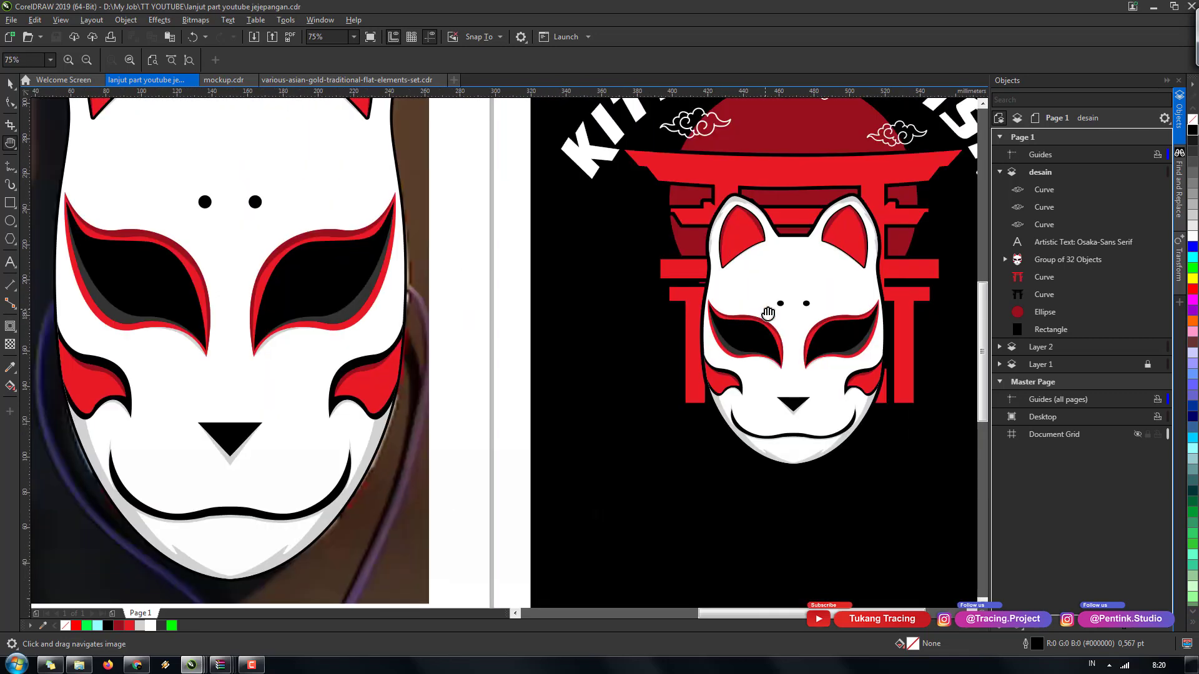
- Switch to the browser and copy the Japanese name 狐, キツネ from the opening line of the Kitsune Wikipedia article
{"action": "left_click", "coordinate": [135, 663]}
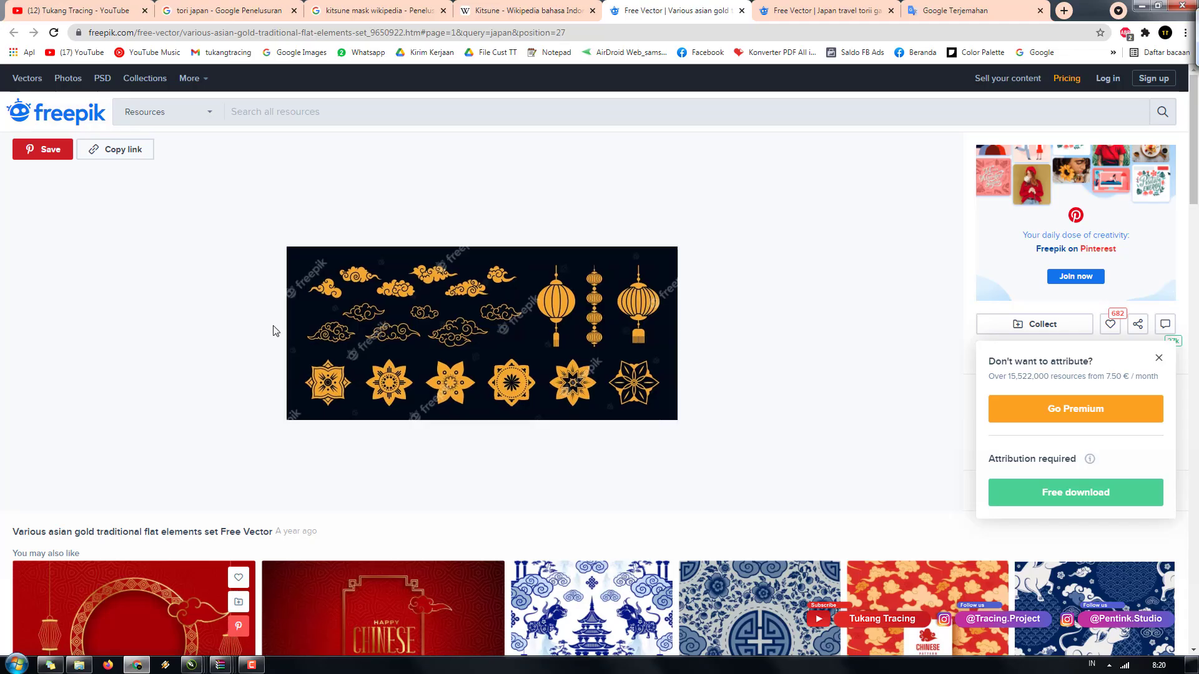
{"action": "left_click", "coordinate": [229, 14]}
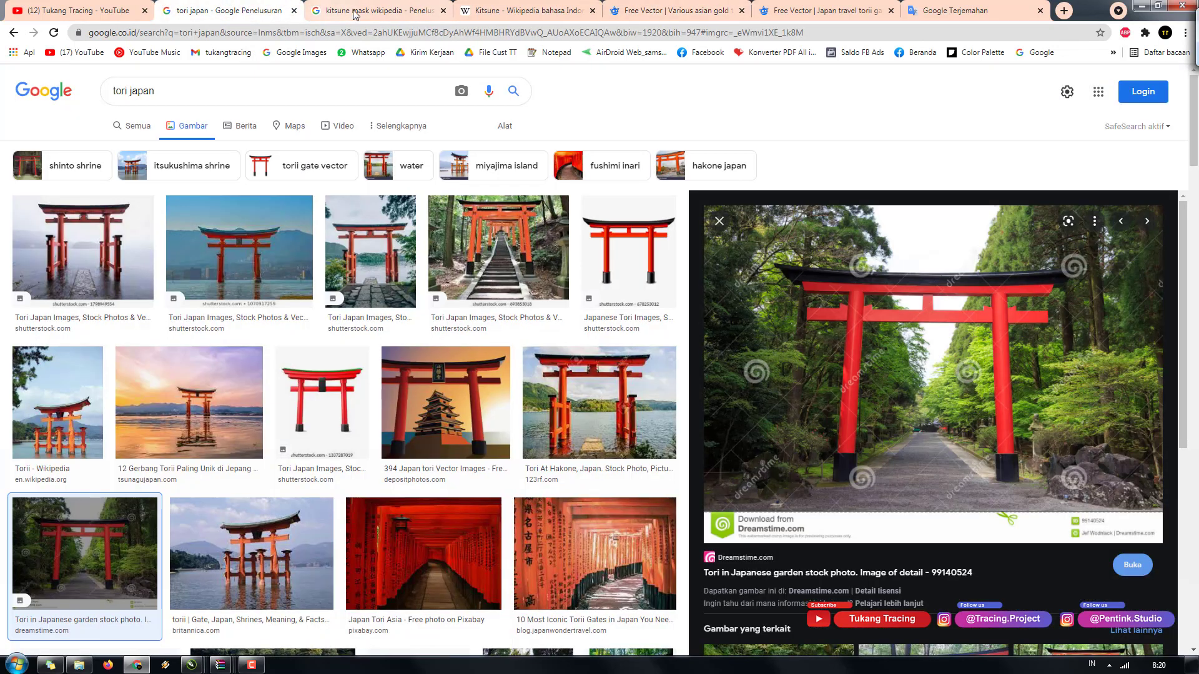
{"action": "left_click", "coordinate": [360, 16]}
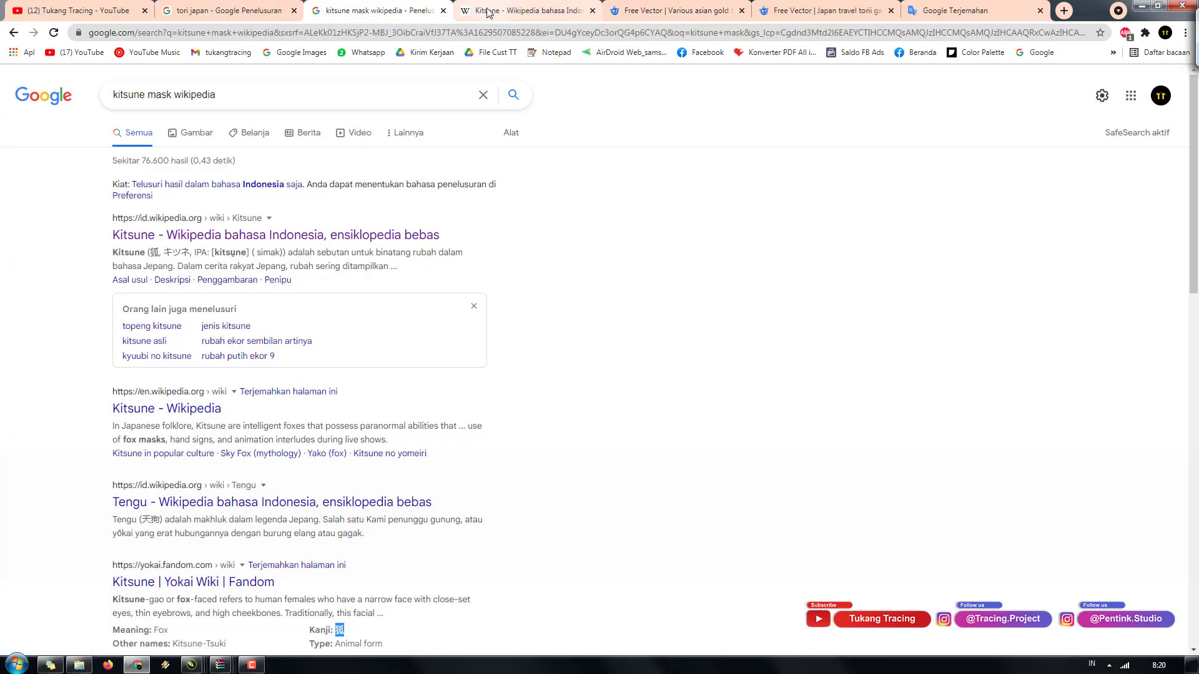
{"action": "left_click", "coordinate": [524, 11]}
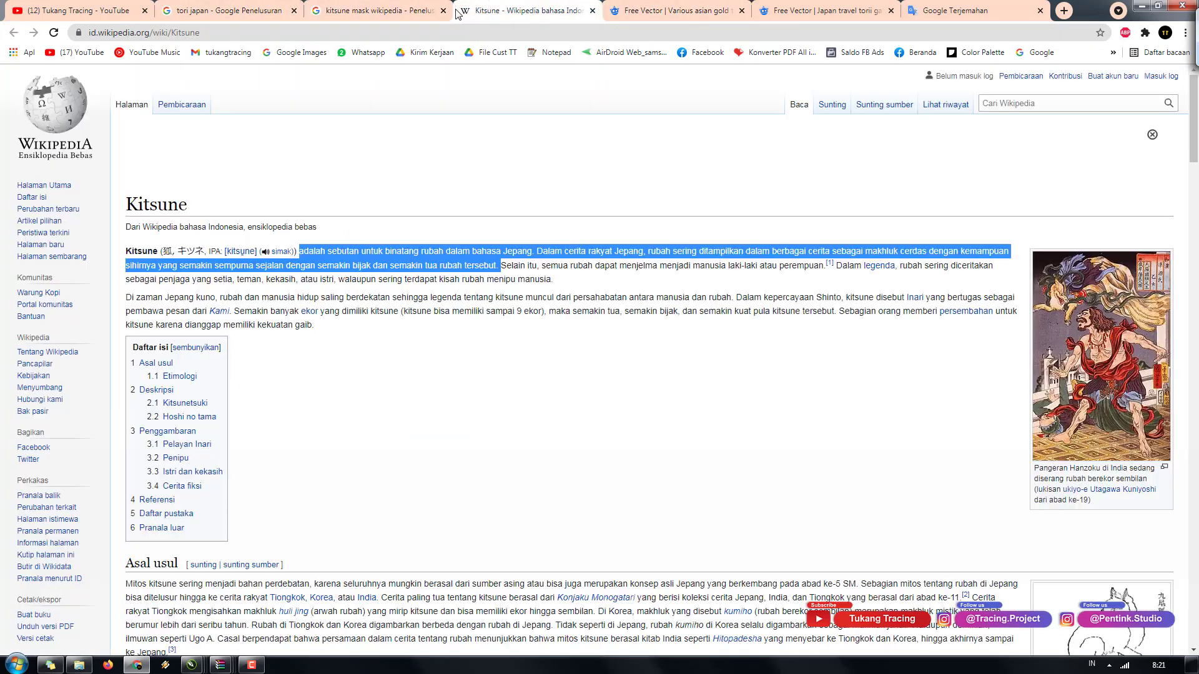
{"action": "left_click", "coordinate": [164, 252]}
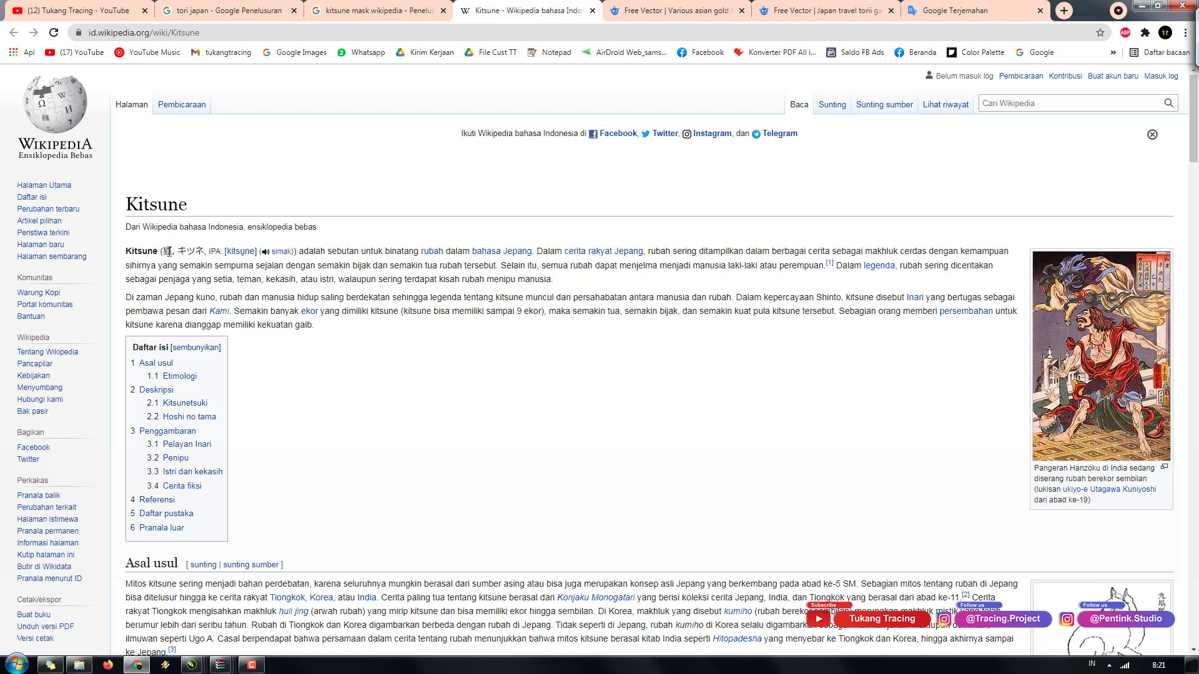
{"action": "left_click", "coordinate": [198, 251], "text": "shift"}
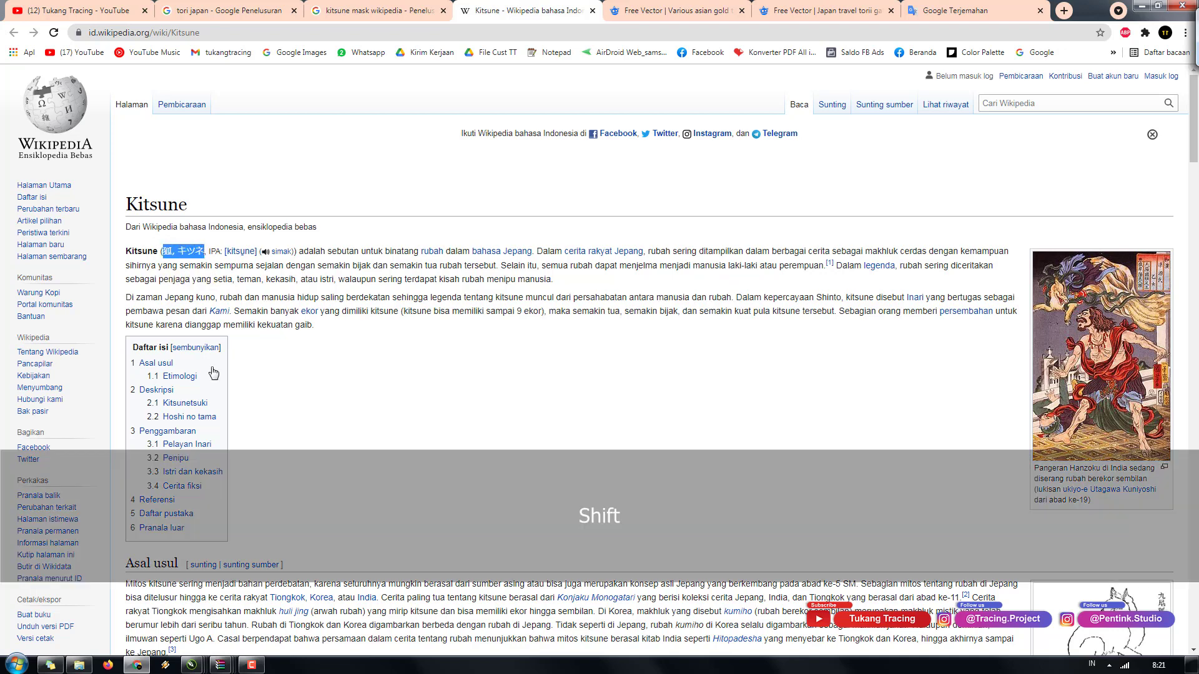
{"action": "key", "text": "ctrl+c"}
- Return to CorelDRAW, paste the Japanese name as artistic text beside the mask, and enlarge it to about 109 mm wide
{"action": "mouse_move", "coordinate": [195, 665]}
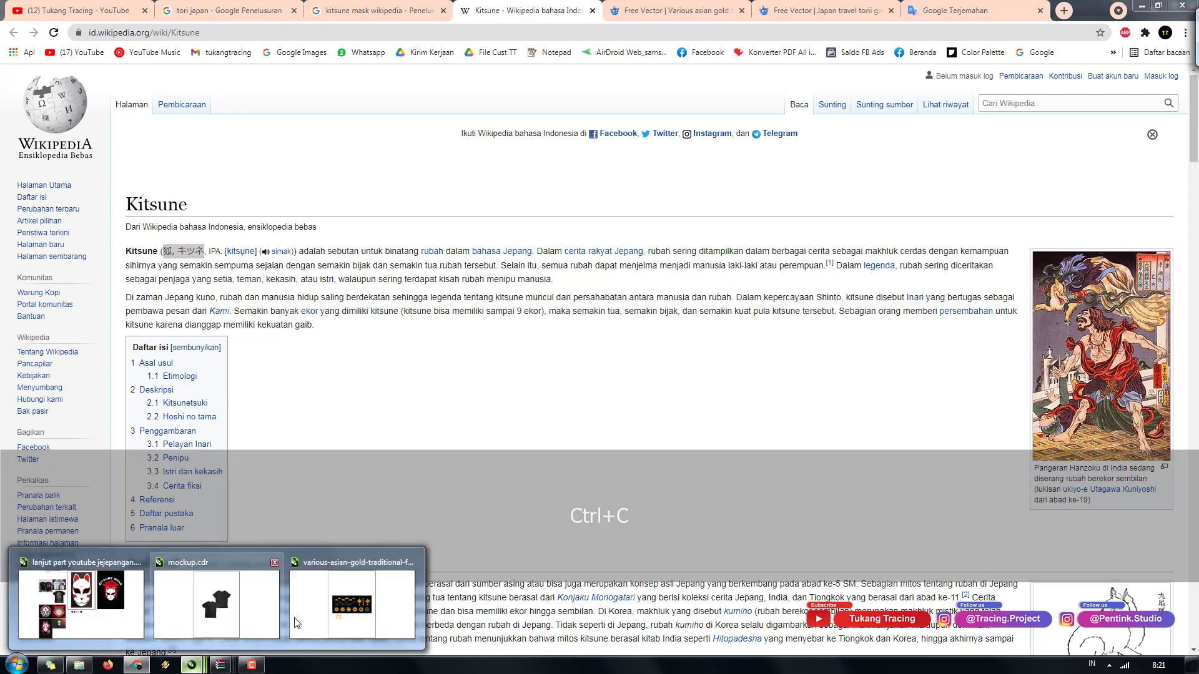
{"action": "left_click", "coordinate": [181, 598]}
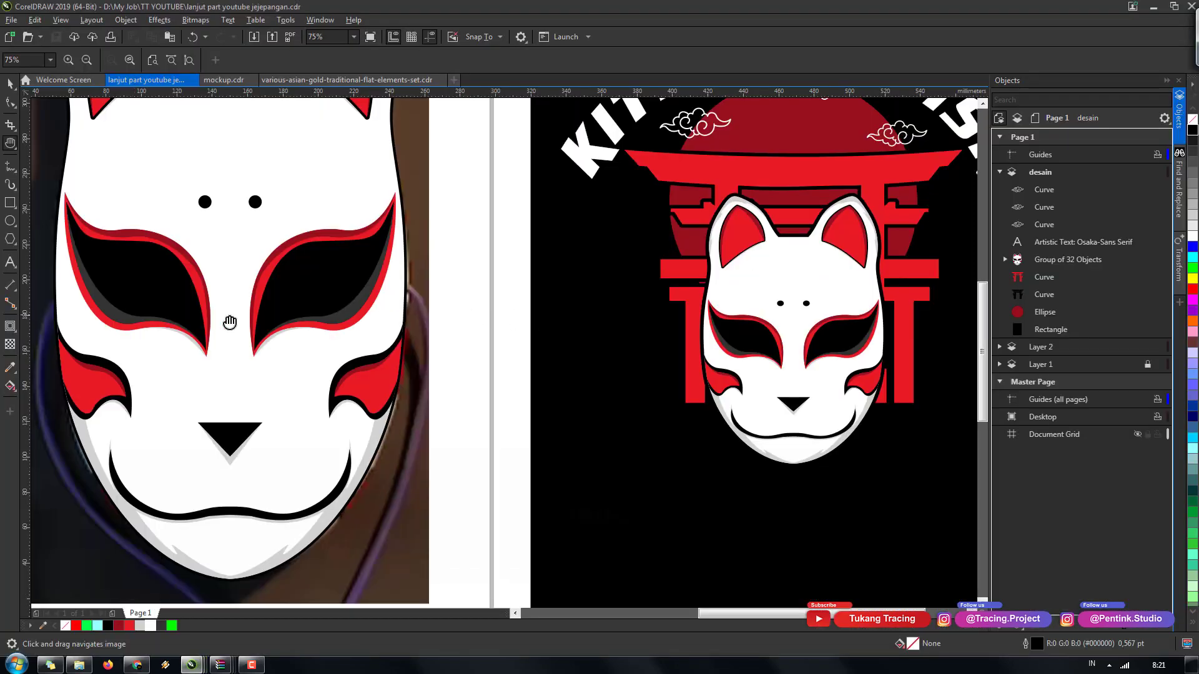
{"action": "key", "text": "F8"}
{"action": "left_click", "coordinate": [550, 312]}
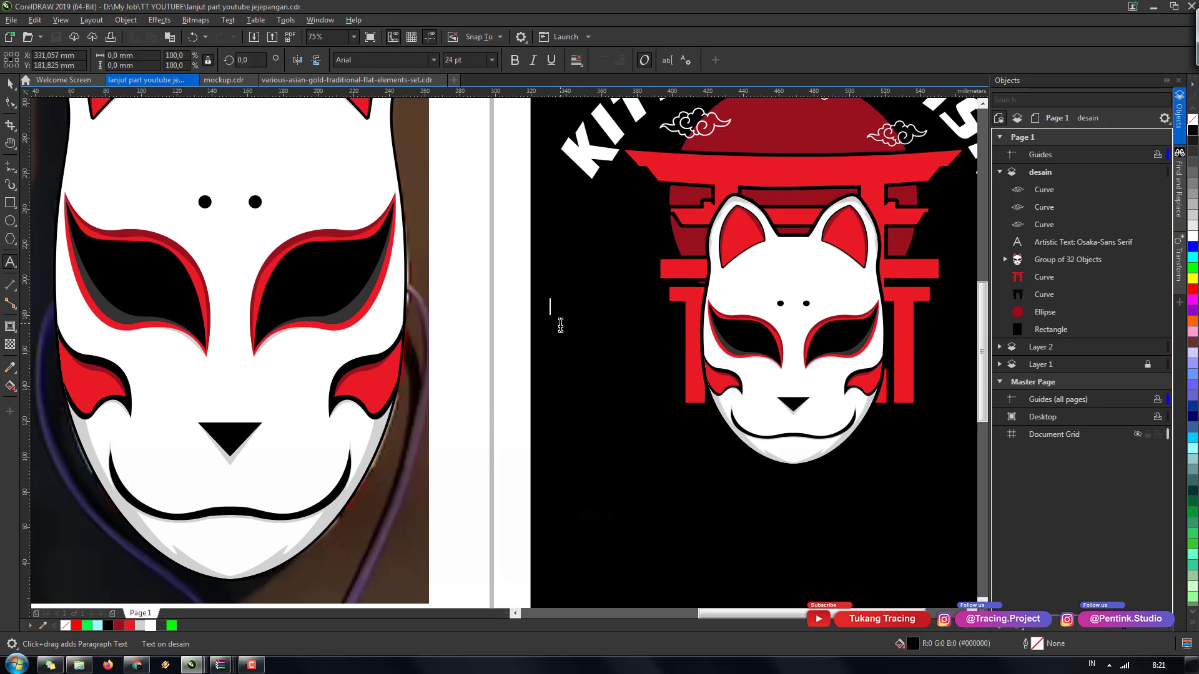
{"action": "scroll", "coordinate": [530, 314], "scroll_direction": "down", "scroll_amount": 3}
{"action": "key", "text": "ctrl+v"}
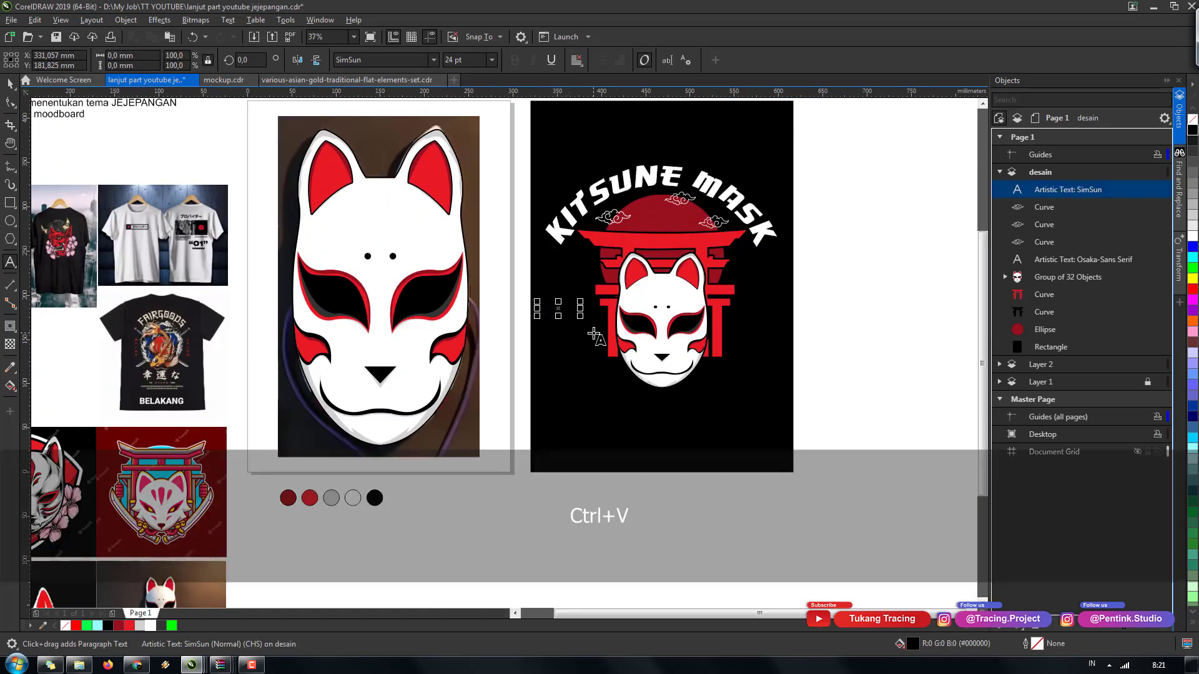
{"action": "left_click", "coordinate": [10, 84]}
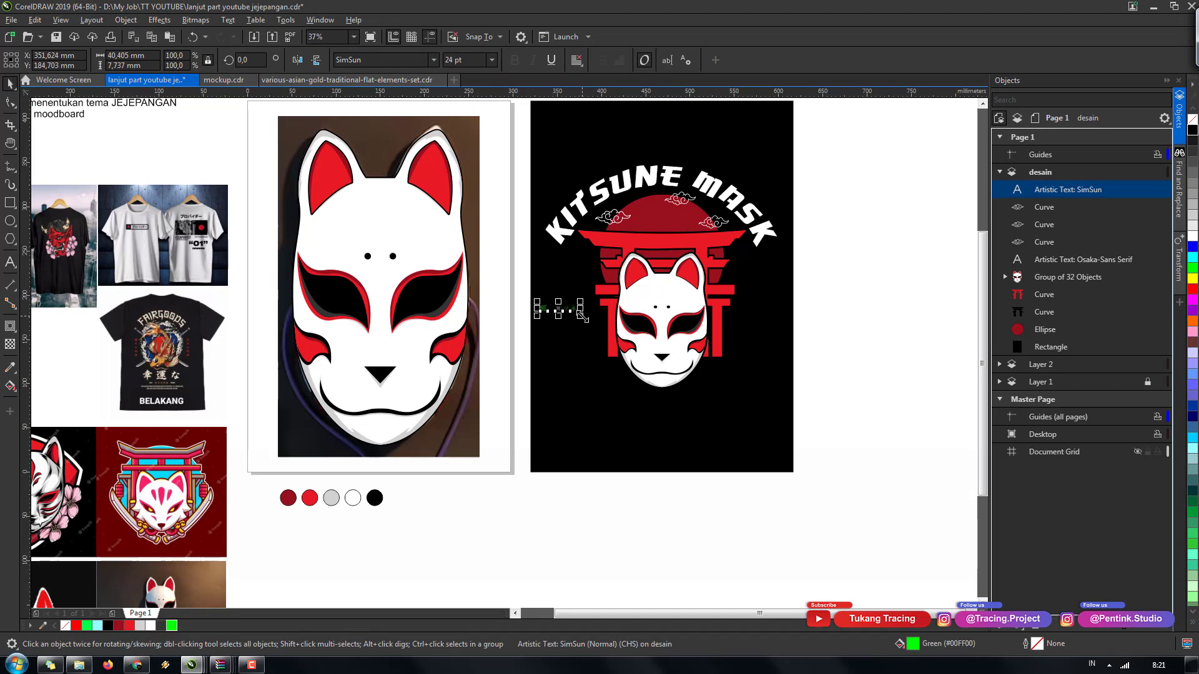
{"action": "left_click_drag", "start_coordinate": [580, 316], "coordinate": [641, 328]}
- Remove the space after the comma and break the lettering into a vertical stack with 狐, キ, ツ and ネ on separate lines
{"action": "double_click", "coordinate": [588, 317]}
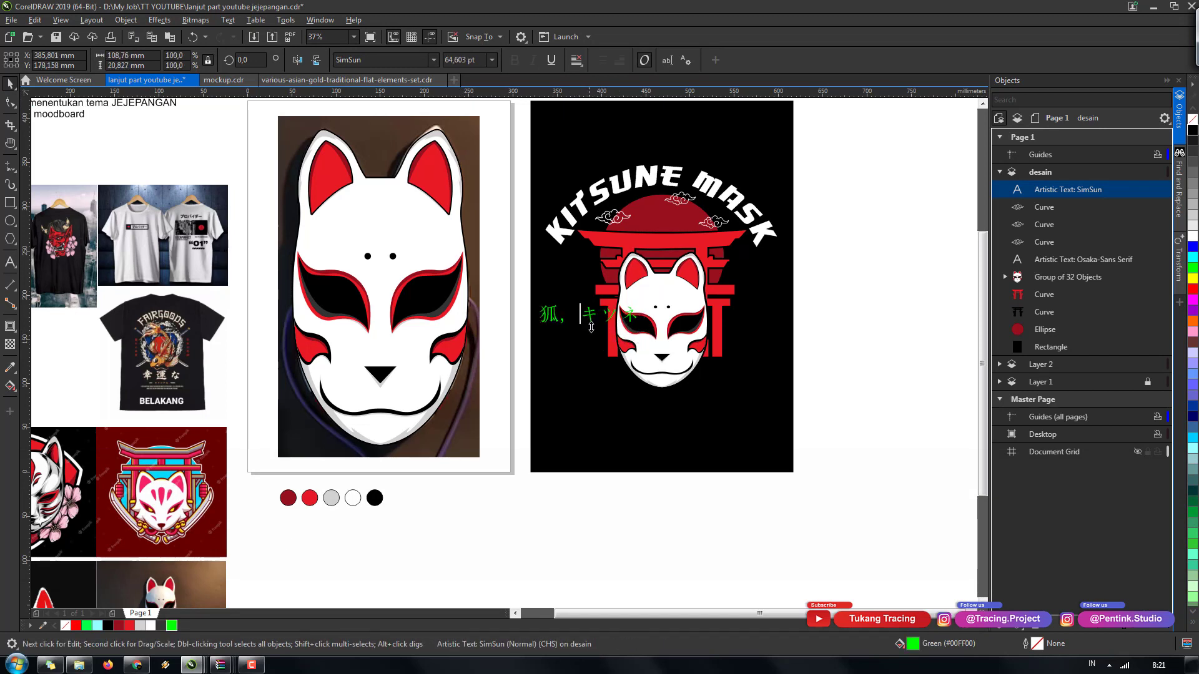
{"action": "key", "text": "BackSpace"}
{"action": "key", "text": "Return"}
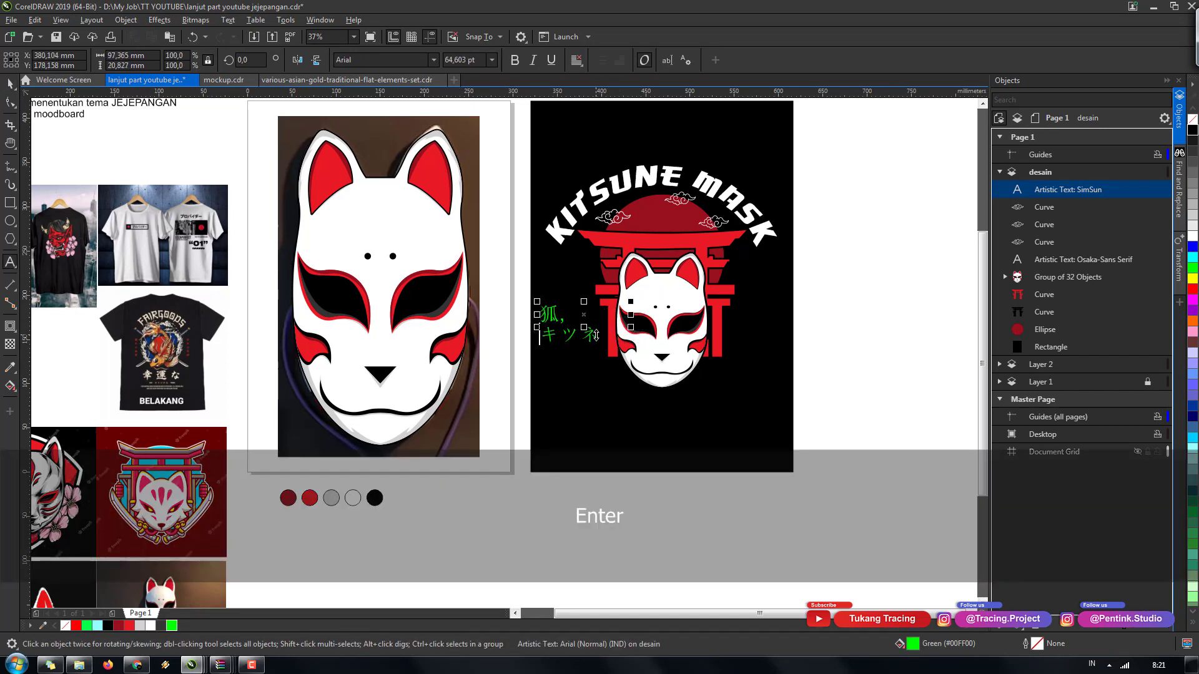
{"action": "key", "text": "Left"}
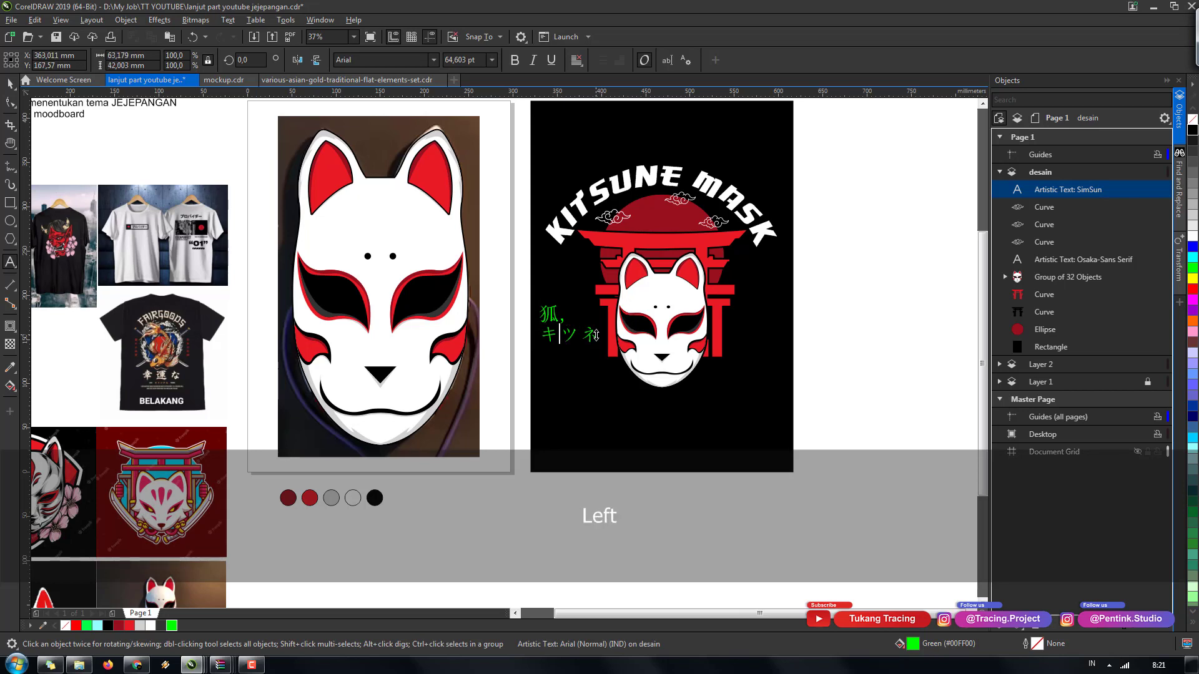
{"action": "key", "text": "ctrl+z"}
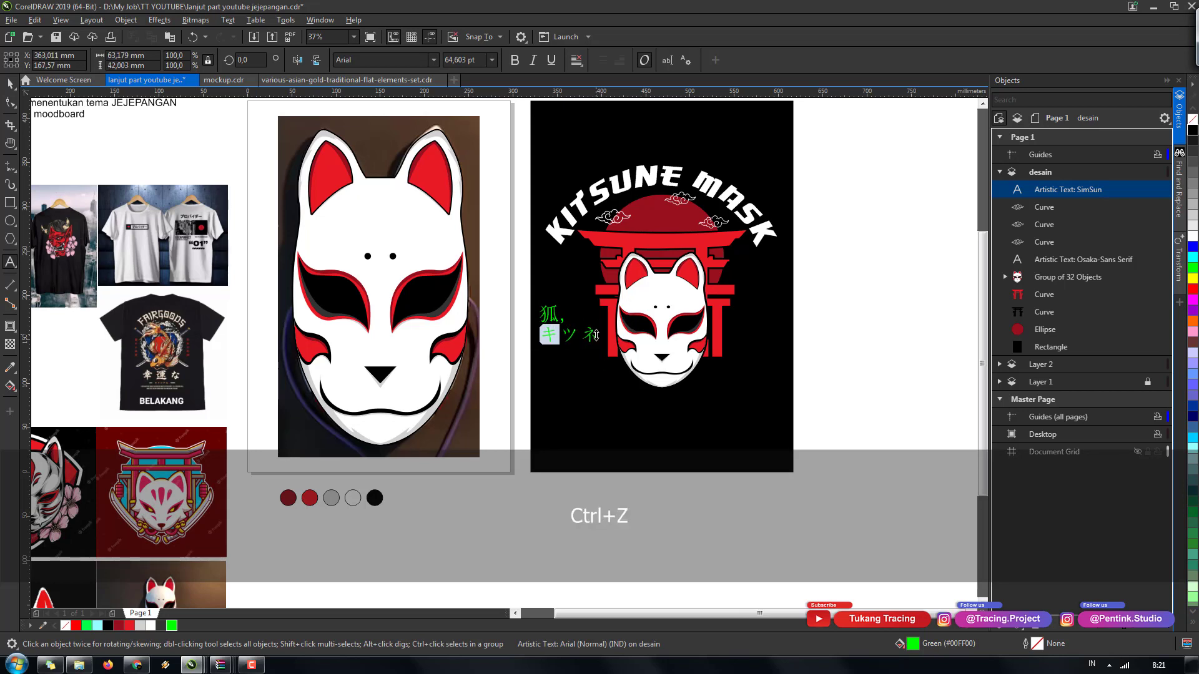
{"action": "key", "text": "Right"}
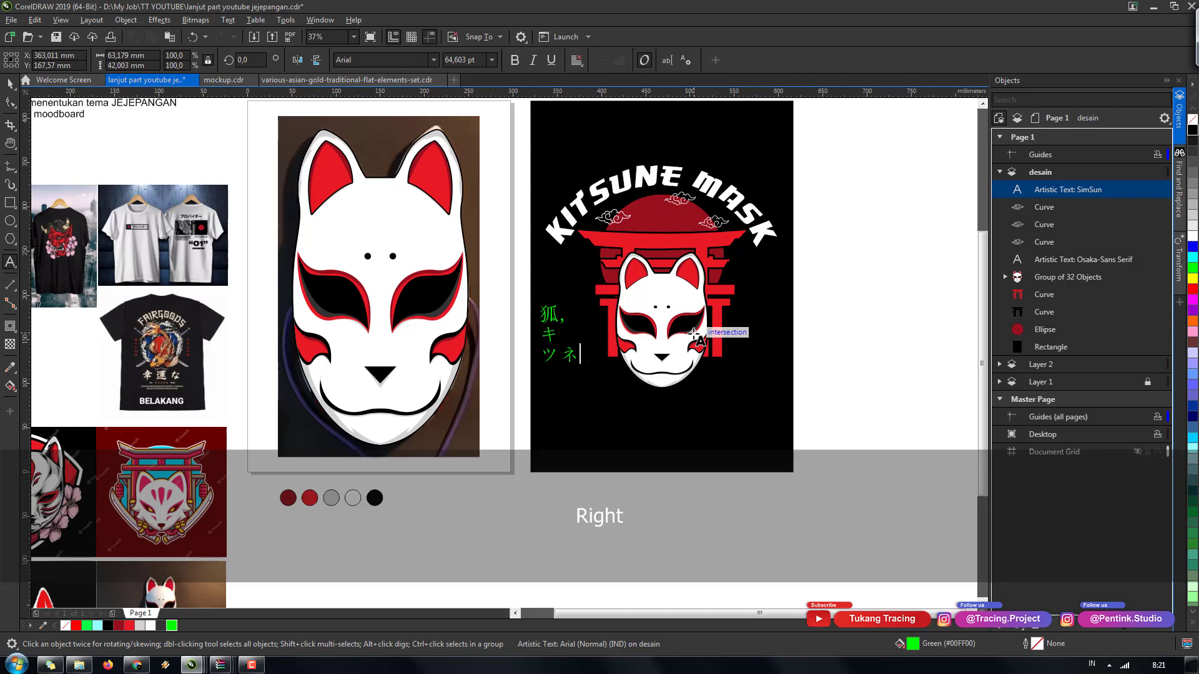
{"action": "key", "text": "Left"}
{"action": "key", "text": "Return"}
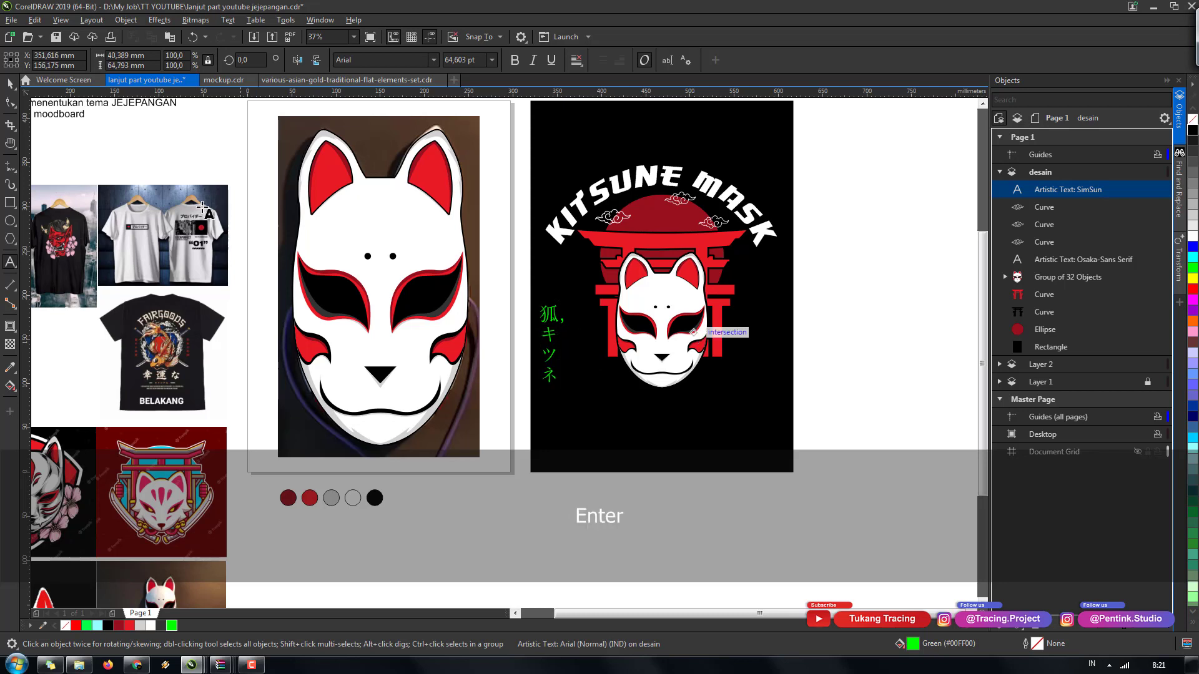
- Place the vertical Japanese lettering just left of the torii gate, enlarged to about 28.5 × 95.3 mm and filled white
{"action": "left_click", "coordinate": [10, 83]}
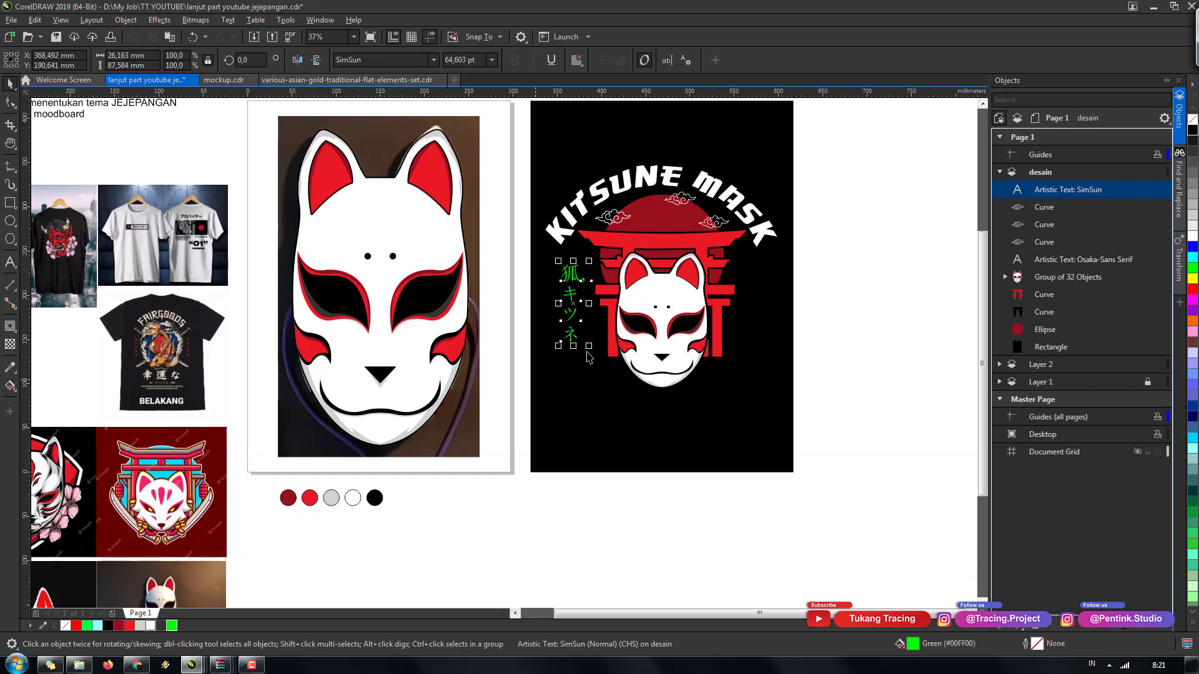
{"action": "left_click_drag", "start_coordinate": [593, 352], "coordinate": [761, 327]}
- Duplicate the white vertical lettering to the right side of the torii gate and group the two copies
{"action": "key", "text": "ctrl+v"}
{"action": "key", "text": "ctrl+z"}
{"action": "left_click_drag", "start_coordinate": [573, 323], "coordinate": [754, 331]}
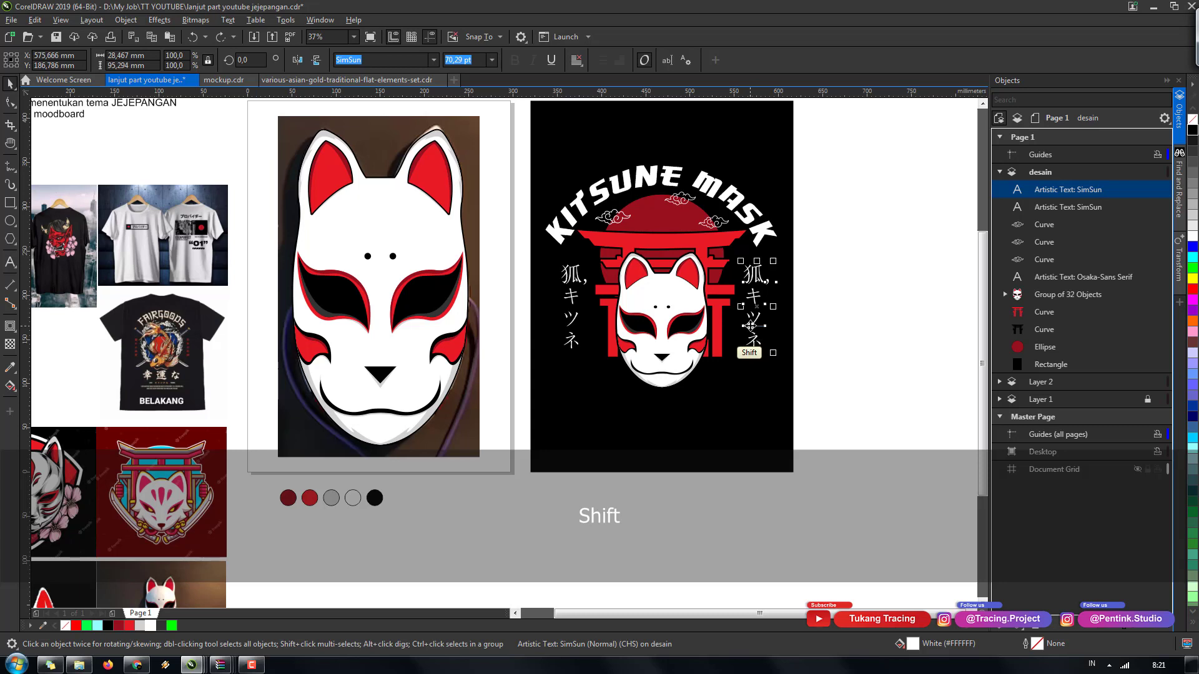
{"action": "key", "text": "ctrl+g"}
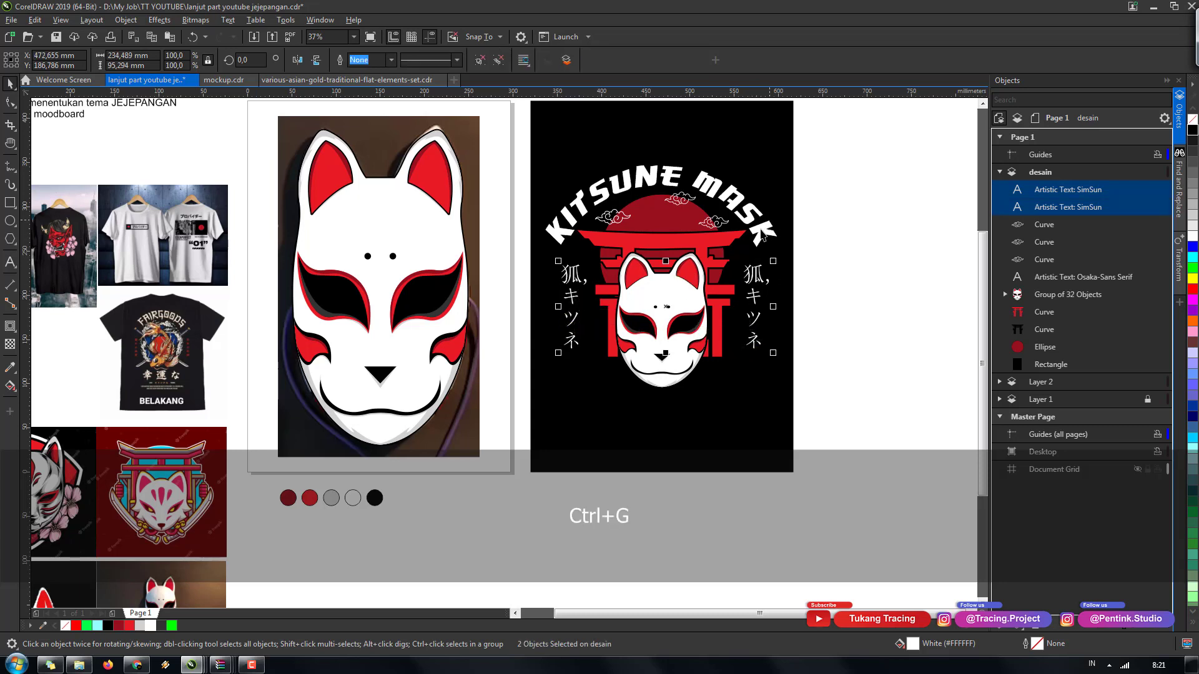
- Group the two Japanese text columns and center the group horizontally on the KITSUNE MASK title
{"action": "left_click", "coordinate": [763, 233], "text": "shift"}
{"action": "key", "text": "c"}
{"action": "key", "text": "space"}
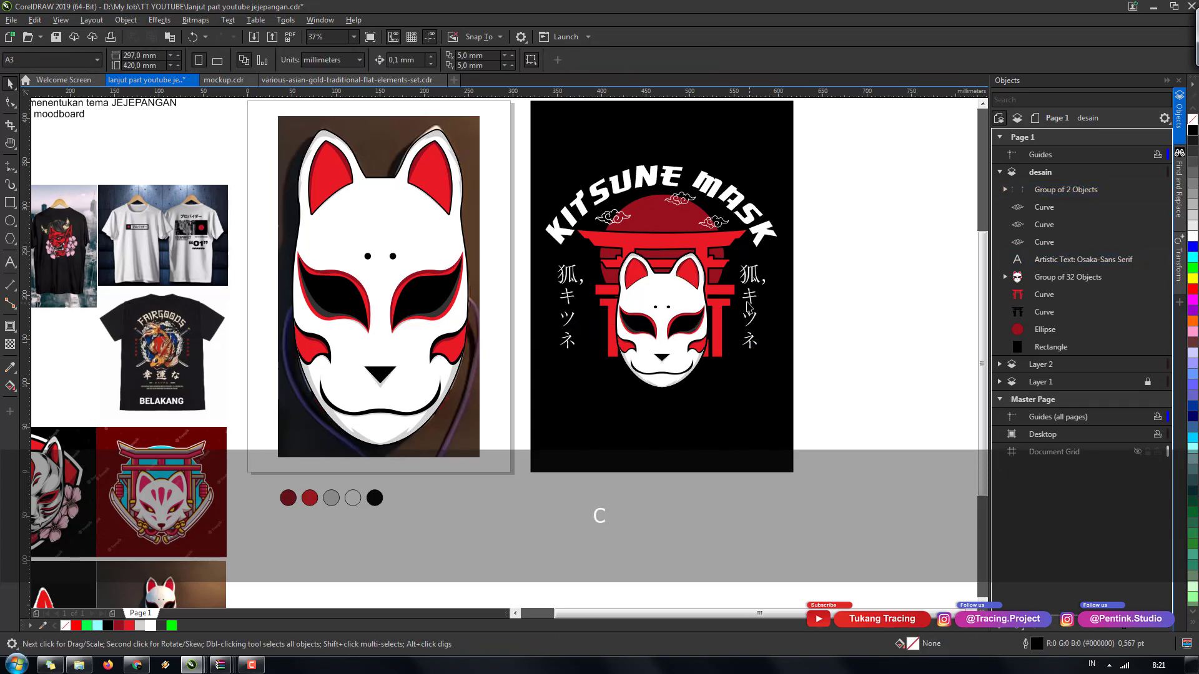
{"action": "left_click_drag", "start_coordinate": [750, 269], "coordinate": [654, 309]}
{"action": "key", "text": "space"}
{"action": "left_click", "coordinate": [653, 312]}
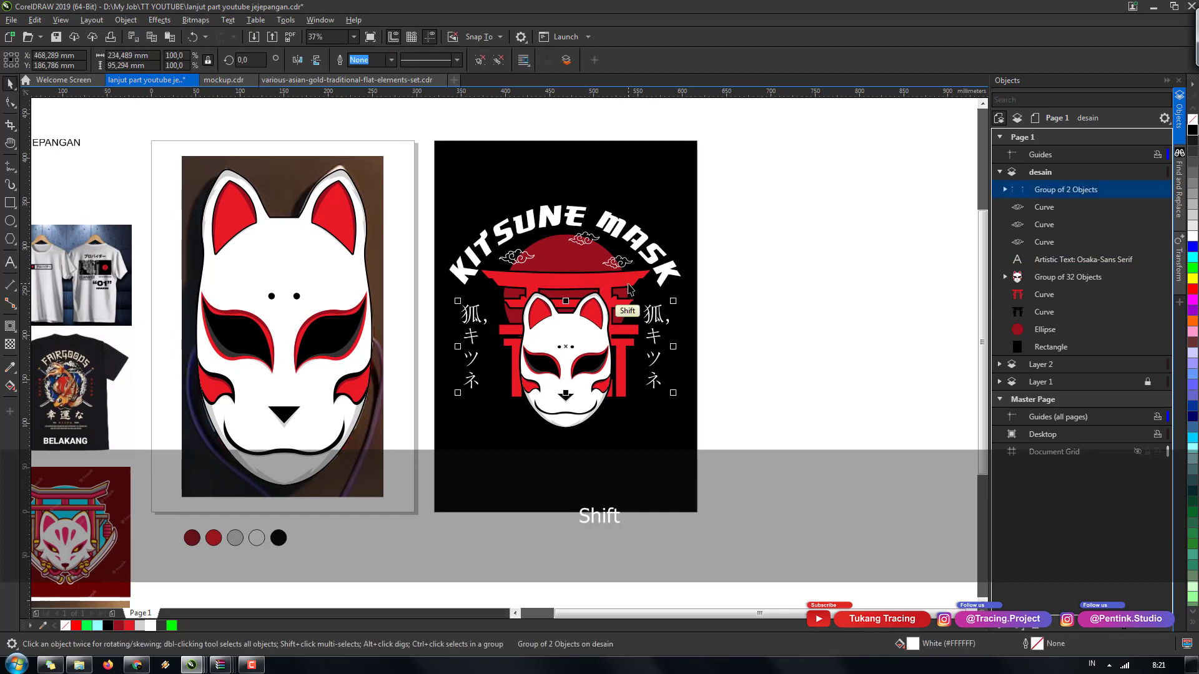
{"action": "left_click", "coordinate": [646, 280], "text": "shift"}
{"action": "key", "text": "c"}
- Center the arched KITSUNE MASK title horizontally on the black background rectangle
{"action": "left_click", "coordinate": [674, 277]}
{"action": "left_click", "coordinate": [681, 322], "text": "shift"}
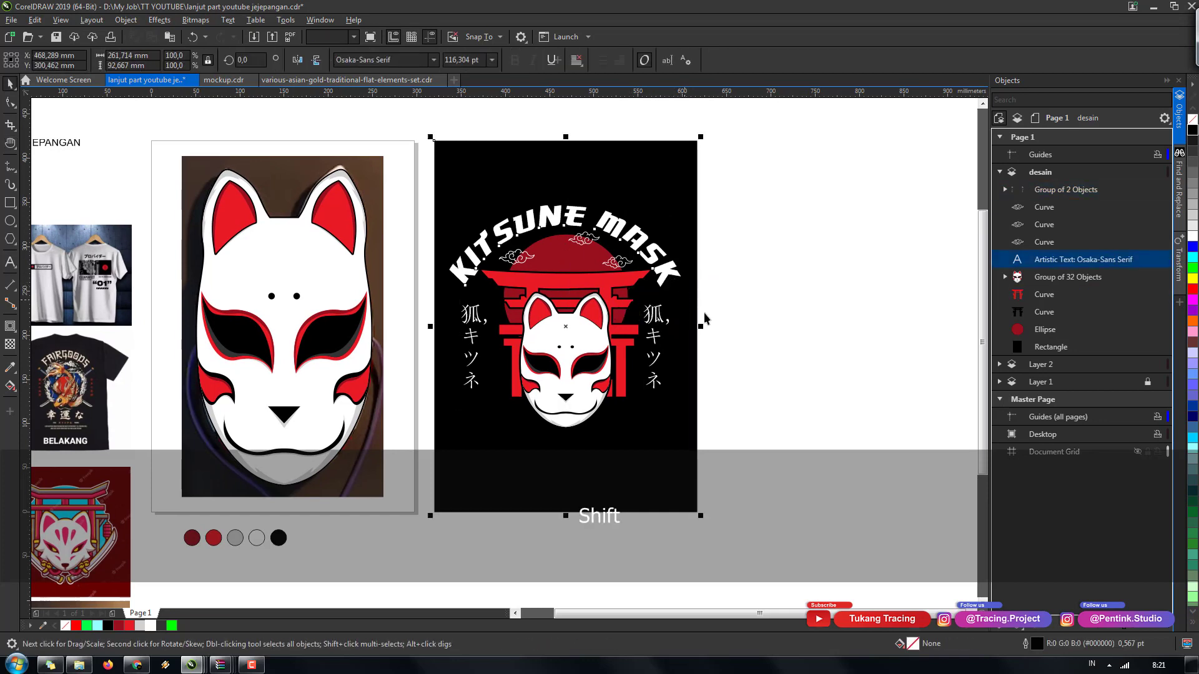
{"action": "key", "text": "c"}
{"action": "left_click", "coordinate": [707, 315]}
- Align the Japanese text group's horizontal center to the arched title again, then clear the selection
{"action": "key", "text": "space"}
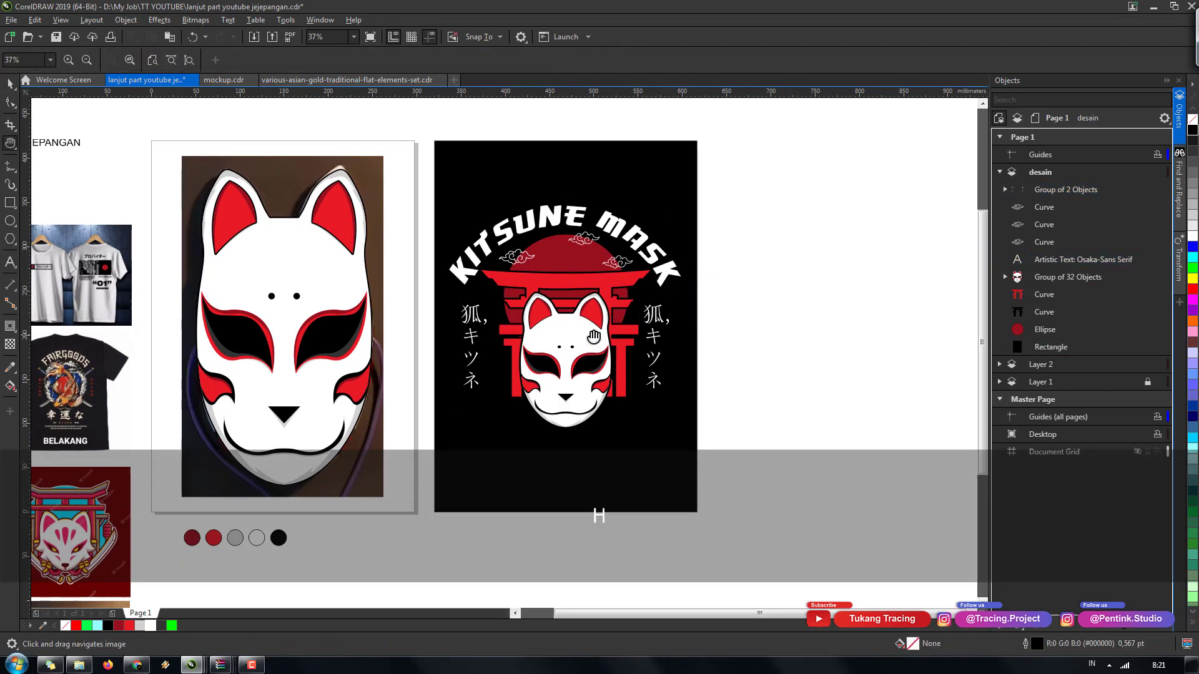
{"action": "left_click_drag", "start_coordinate": [653, 320], "coordinate": [638, 324]}
{"action": "key", "text": "space"}
{"action": "left_click", "coordinate": [638, 322]}
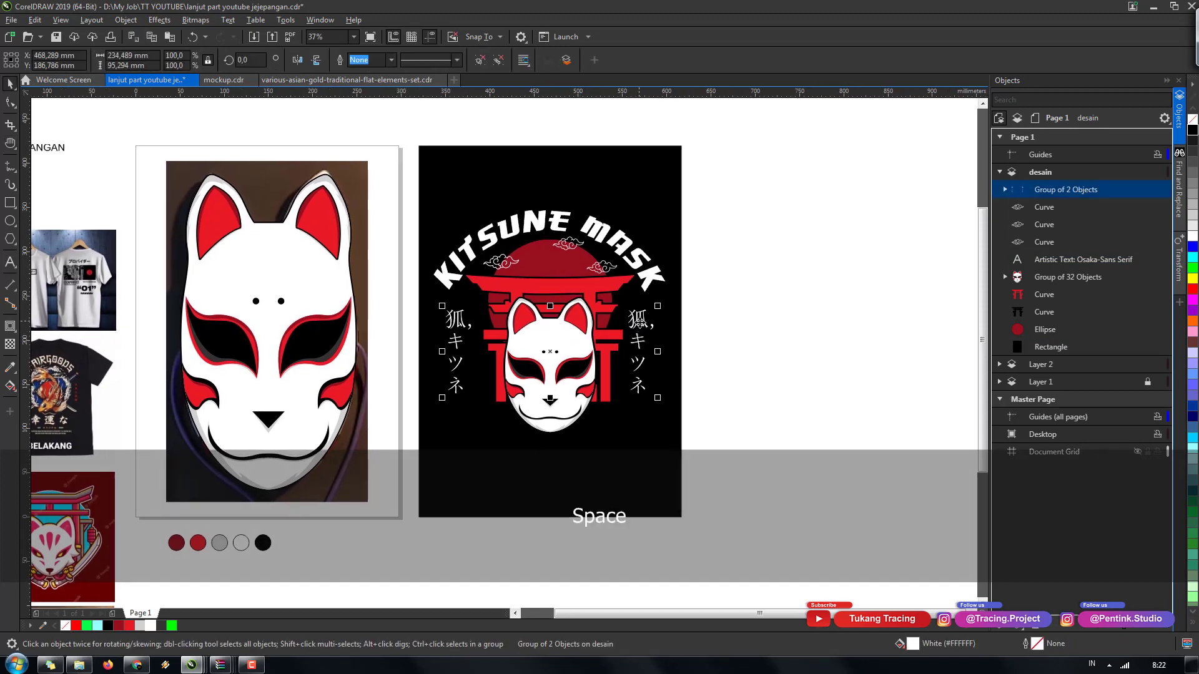
{"action": "left_click", "coordinate": [651, 284], "text": "shift"}
{"action": "key", "text": "c"}
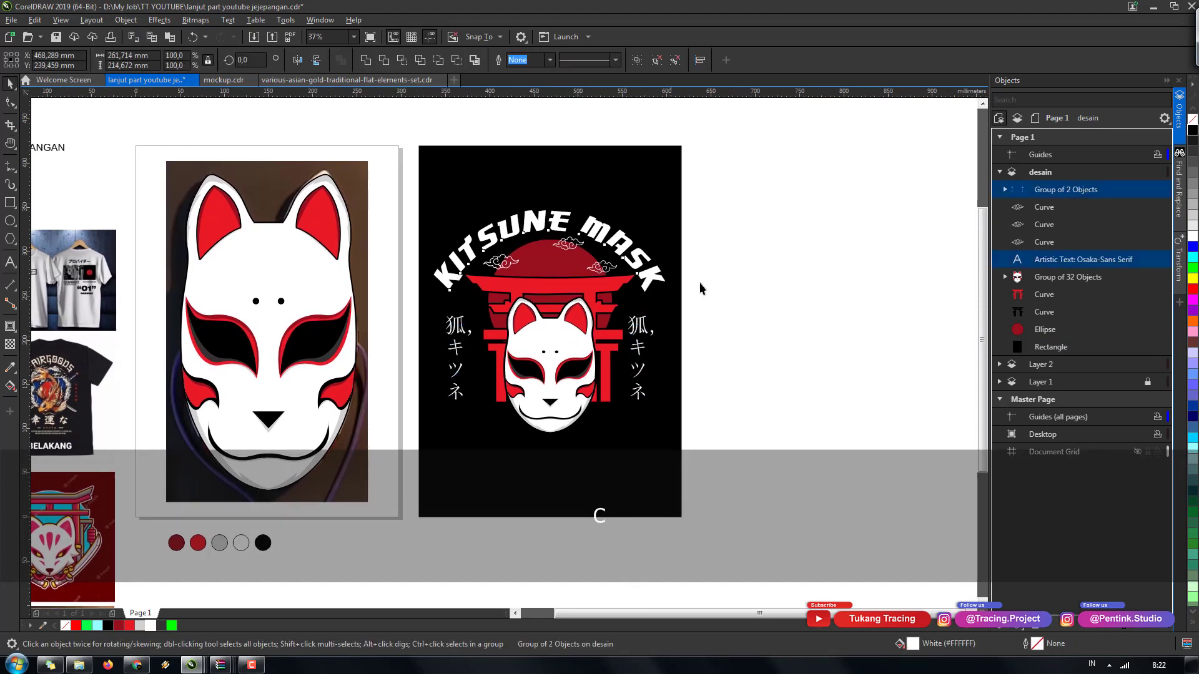
{"action": "left_click", "coordinate": [717, 308]}
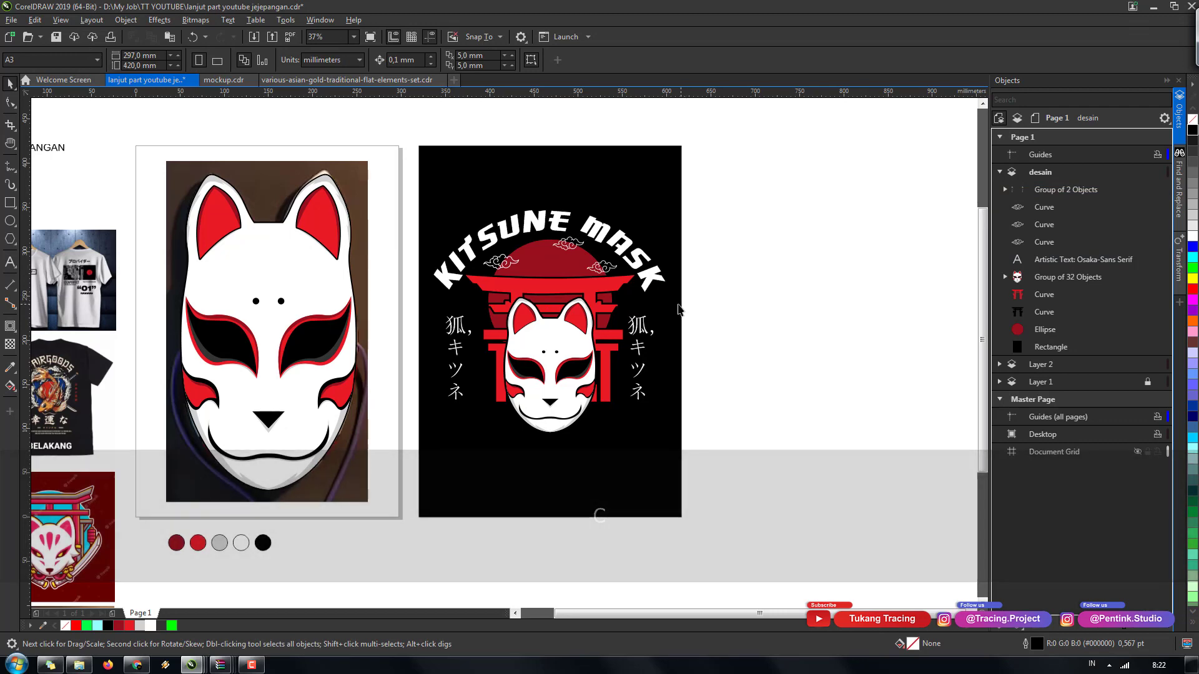
- Copy the leftmost round lantern from the various-asian-gold elements document into the kitsune design document and group its pieces
{"action": "left_click", "coordinate": [323, 80]}
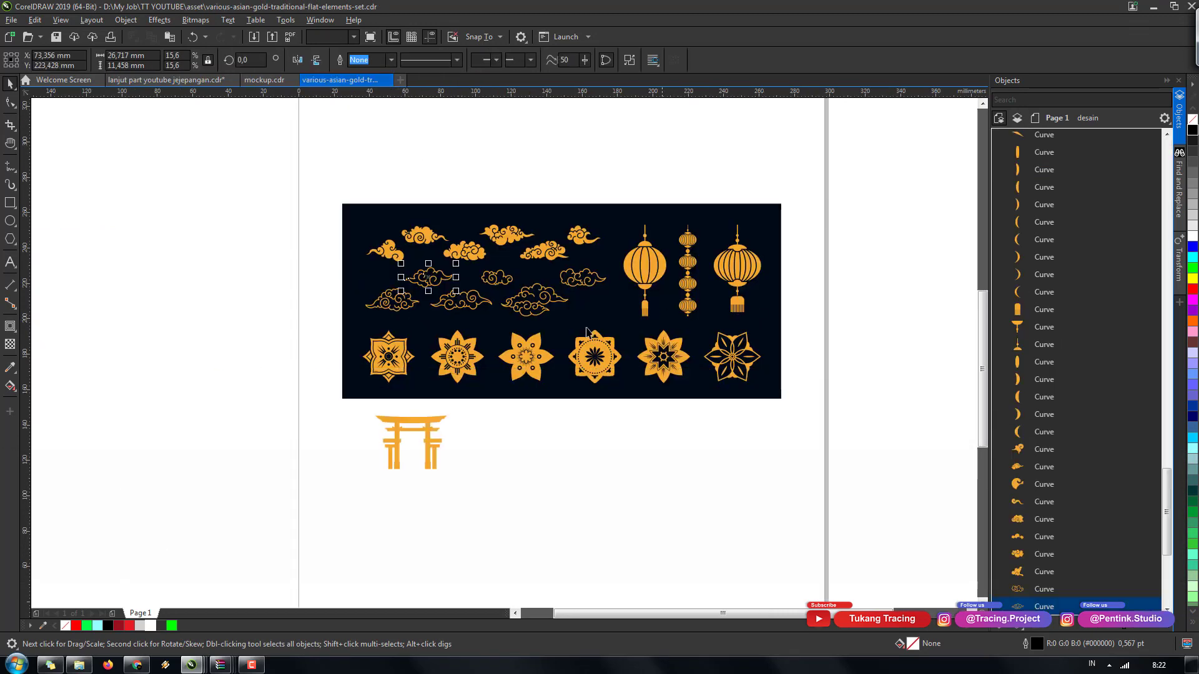
{"action": "left_click", "coordinate": [649, 280]}
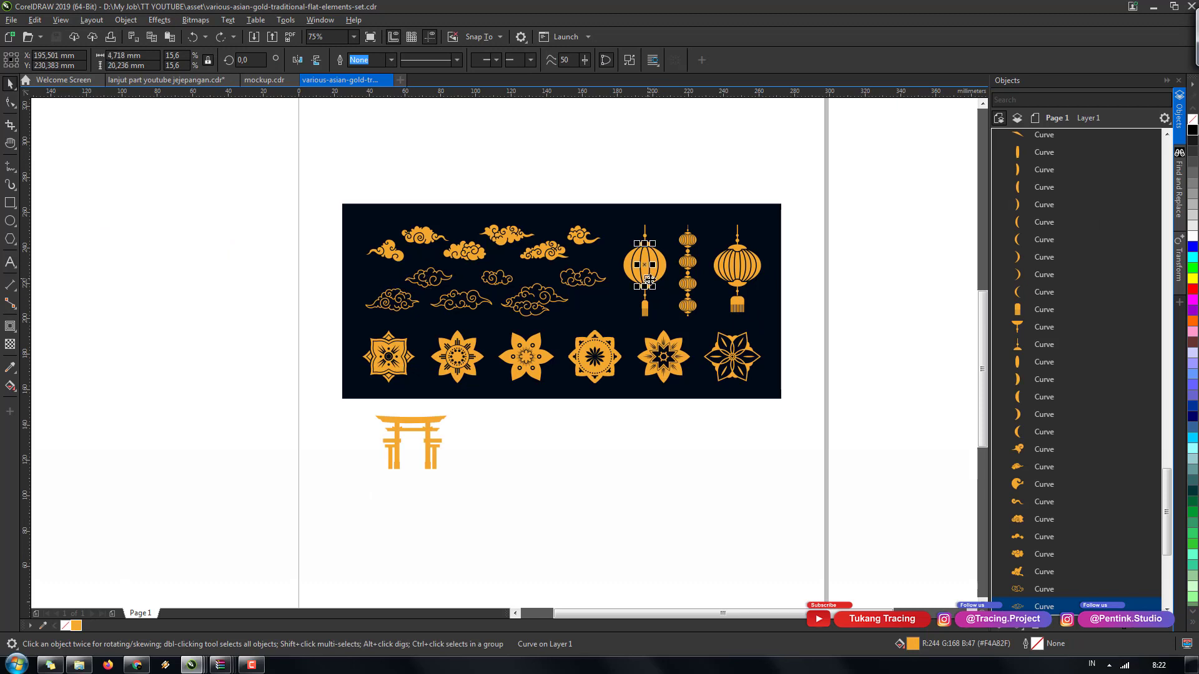
{"action": "left_click_drag", "start_coordinate": [605, 175], "coordinate": [677, 331]}
{"action": "key", "text": "ctrl+c"}
{"action": "key", "text": "ctrl+Tab"}
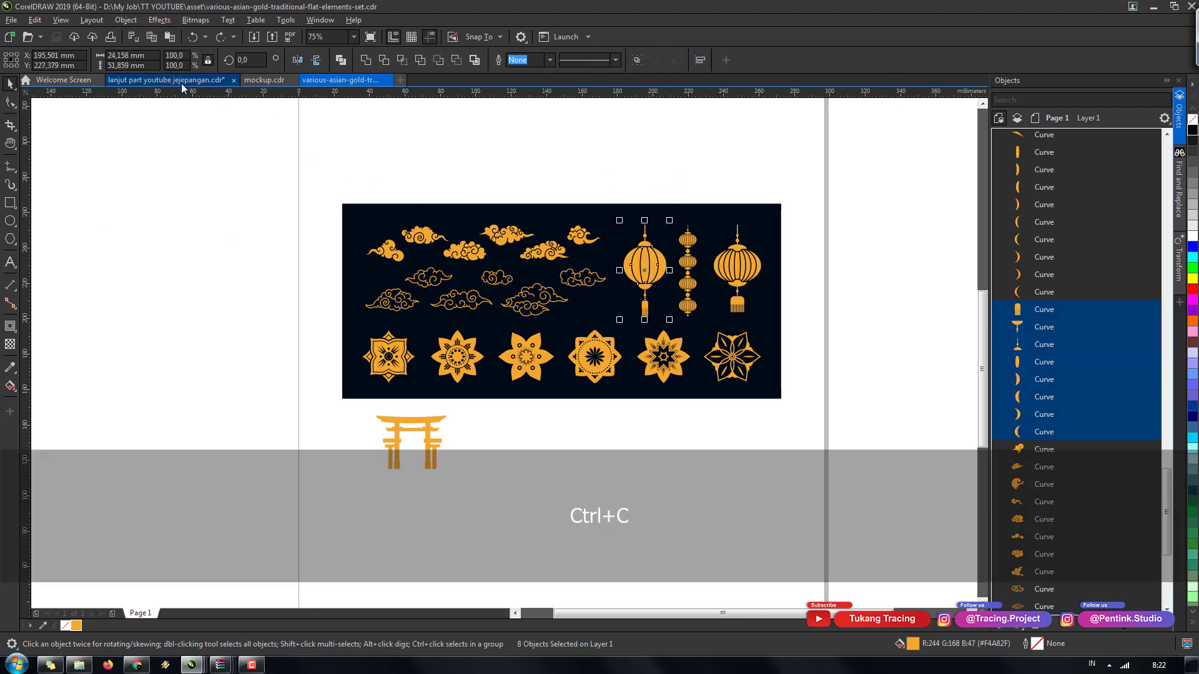
{"action": "key", "text": "ctrl+v"}
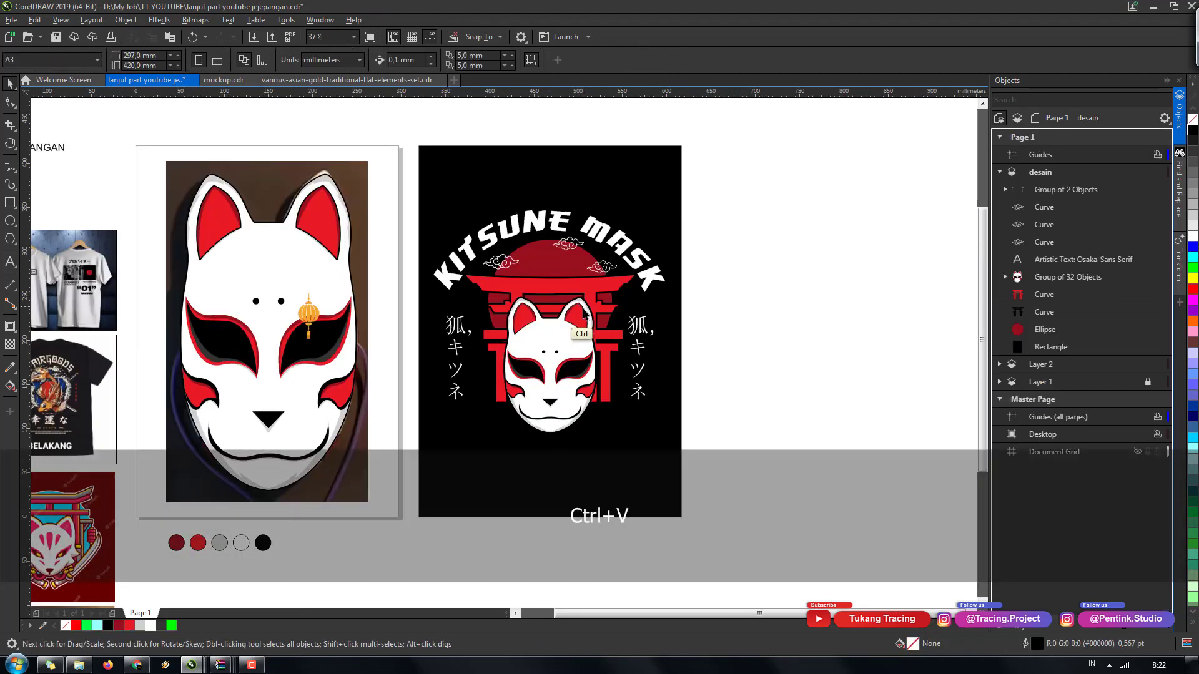
{"action": "key", "text": "ctrl+g"}
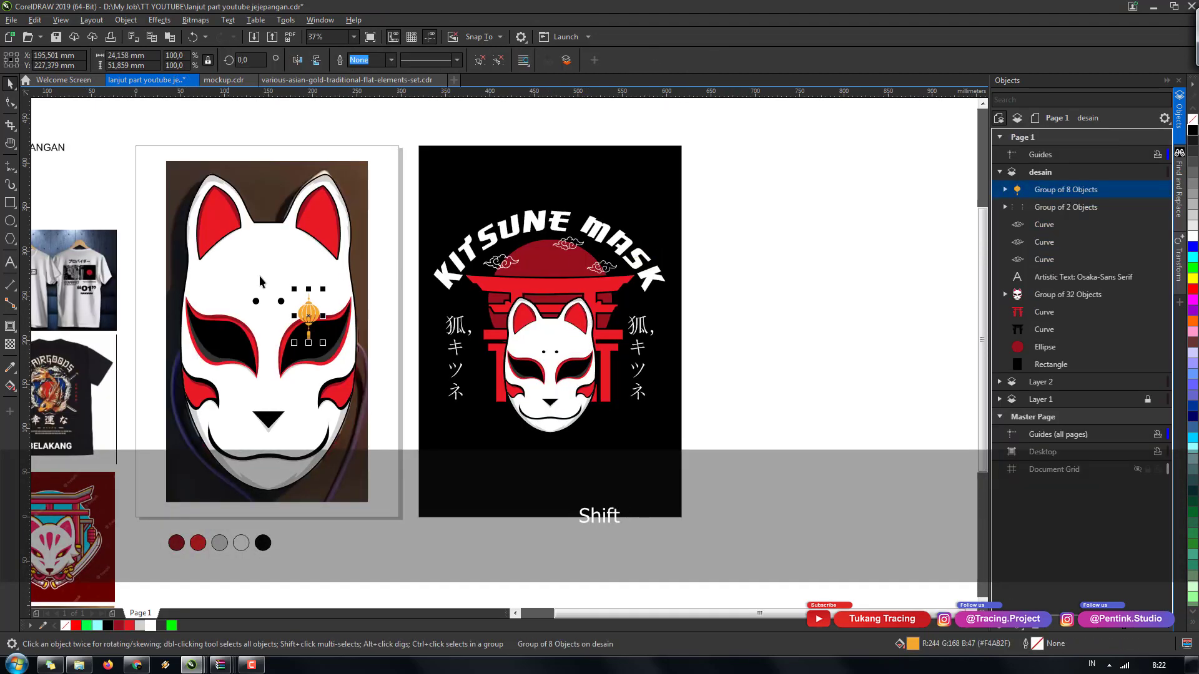
- Recolor the lantern white and move it beneath the left end of the torii gate's roof
{"action": "left_click_drag", "start_coordinate": [310, 310], "coordinate": [475, 308]}
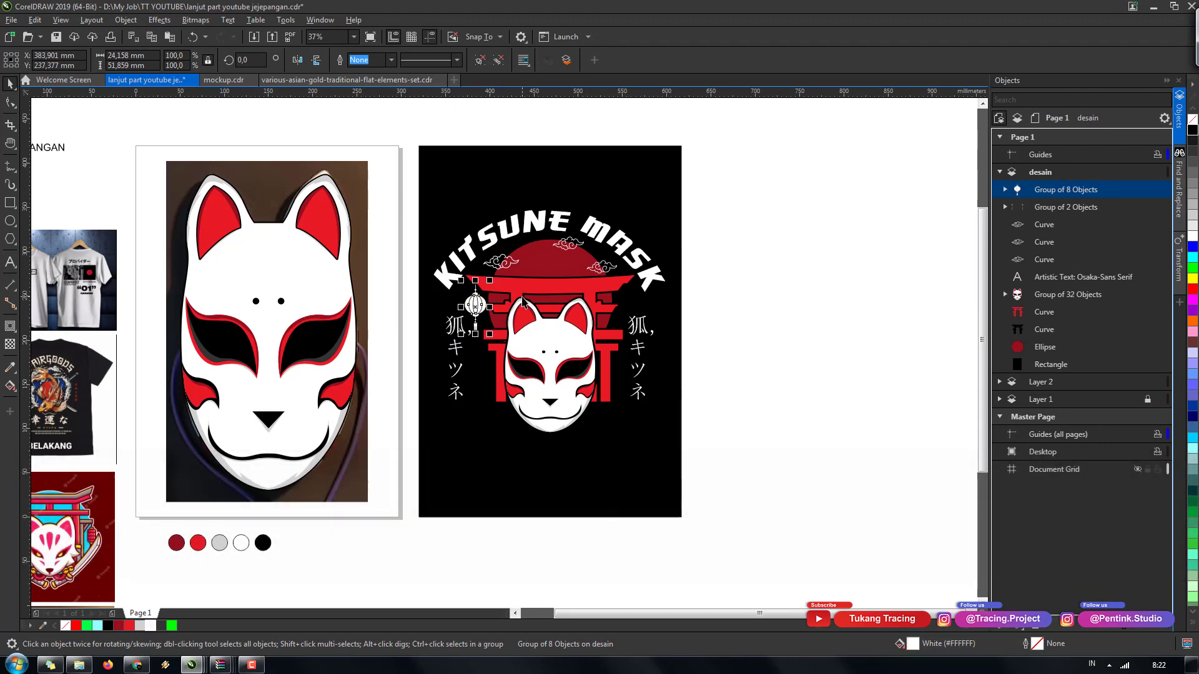
{"action": "scroll", "coordinate": [523, 302], "scroll_direction": "up", "scroll_amount": 5}
{"action": "mouse_move", "coordinate": [335, 340]}
{"action": "left_mouse_down"}
{"action": "mouse_move", "coordinate": [352, 358]}
{"action": "mouse_move", "coordinate": [341, 359]}
{"action": "left_mouse_up"}
{"action": "scroll", "coordinate": [387, 365], "scroll_direction": "up", "scroll_amount": 2}
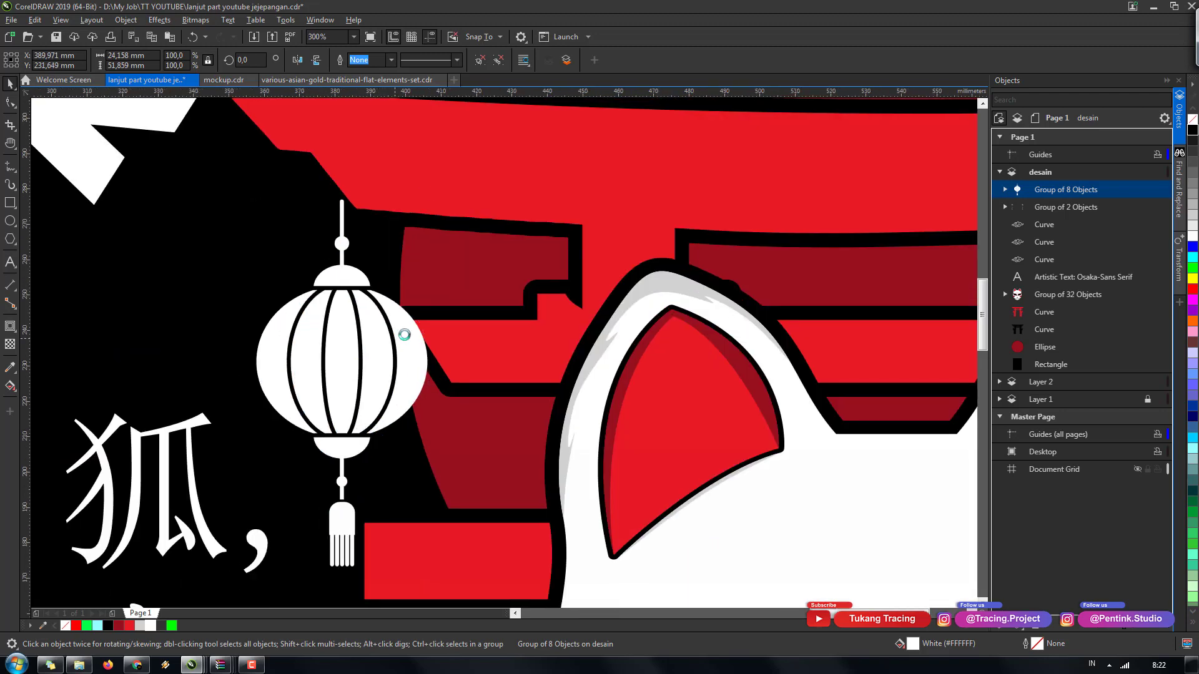
{"action": "scroll", "coordinate": [433, 324], "scroll_direction": "down", "scroll_amount": 4}
{"action": "scroll", "coordinate": [433, 324], "scroll_direction": "up", "scroll_amount": 2}
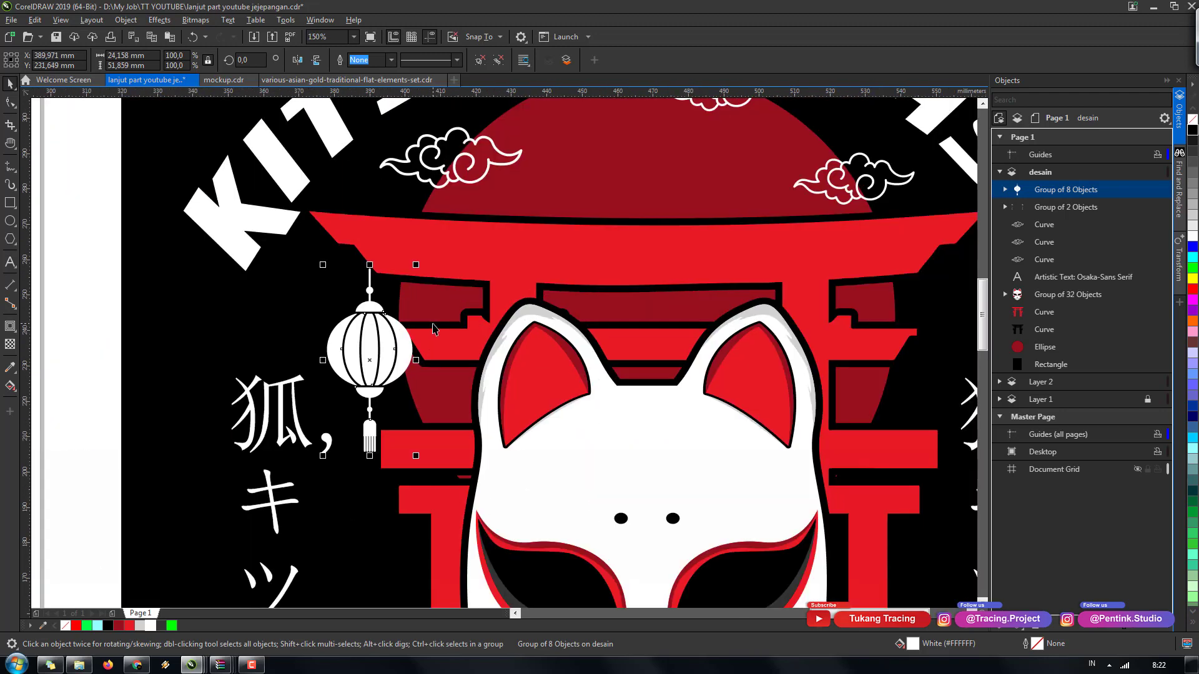
- Scale the lantern down to about 85% and nudge it so it hangs from the gate roof's left end
{"action": "left_click_drag", "start_coordinate": [416, 460], "coordinate": [402, 427]}
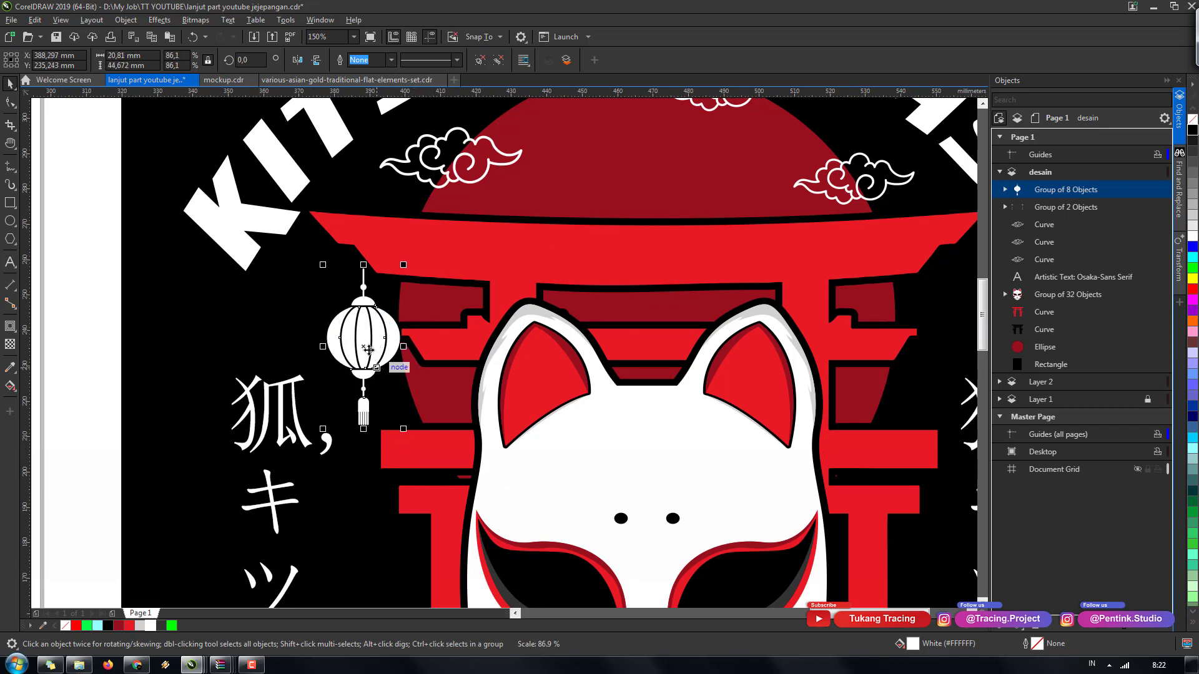
{"action": "left_click_drag", "start_coordinate": [368, 347], "coordinate": [377, 357]}
{"action": "key", "text": "Up"}
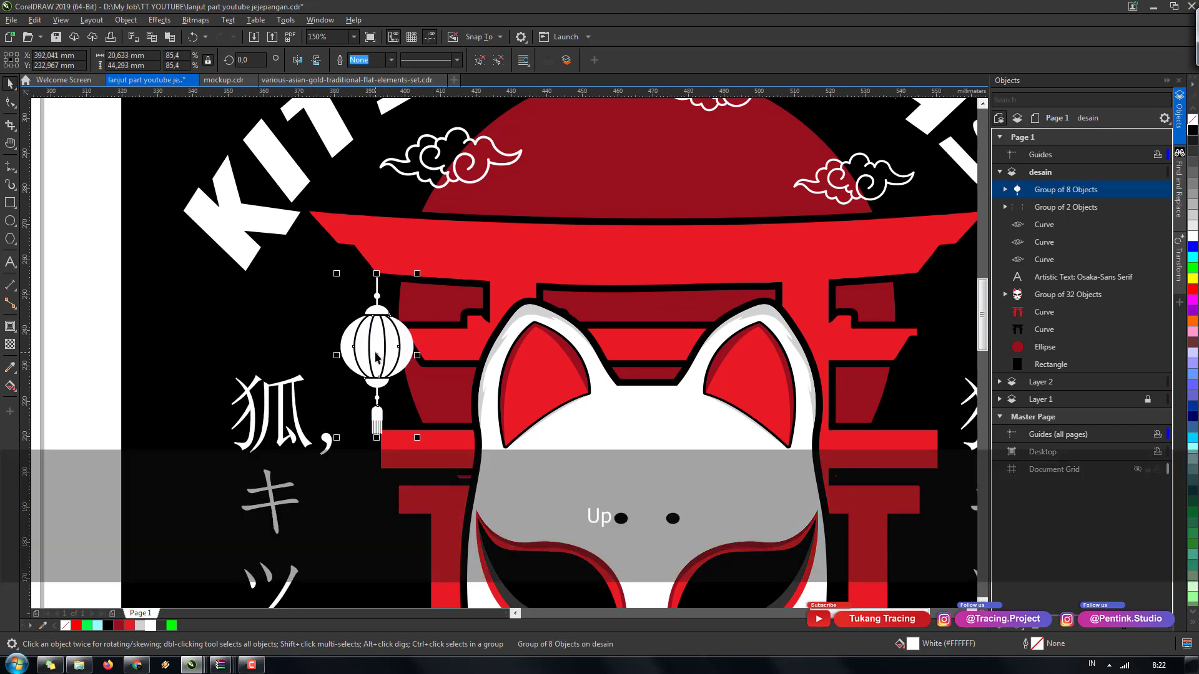
{"action": "key", "text": "Right"}
{"action": "key", "text": "Up"}
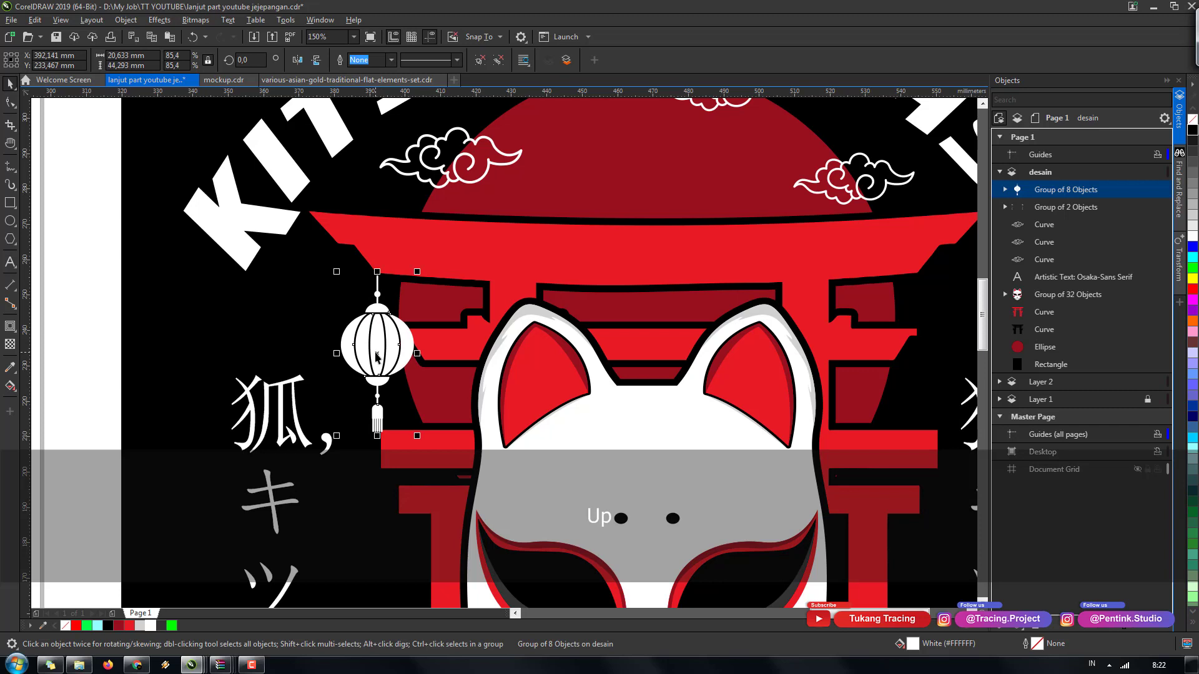
- Add an outside contour around the lantern with an offset of 1 mm
{"action": "left_click", "coordinate": [11, 327]}
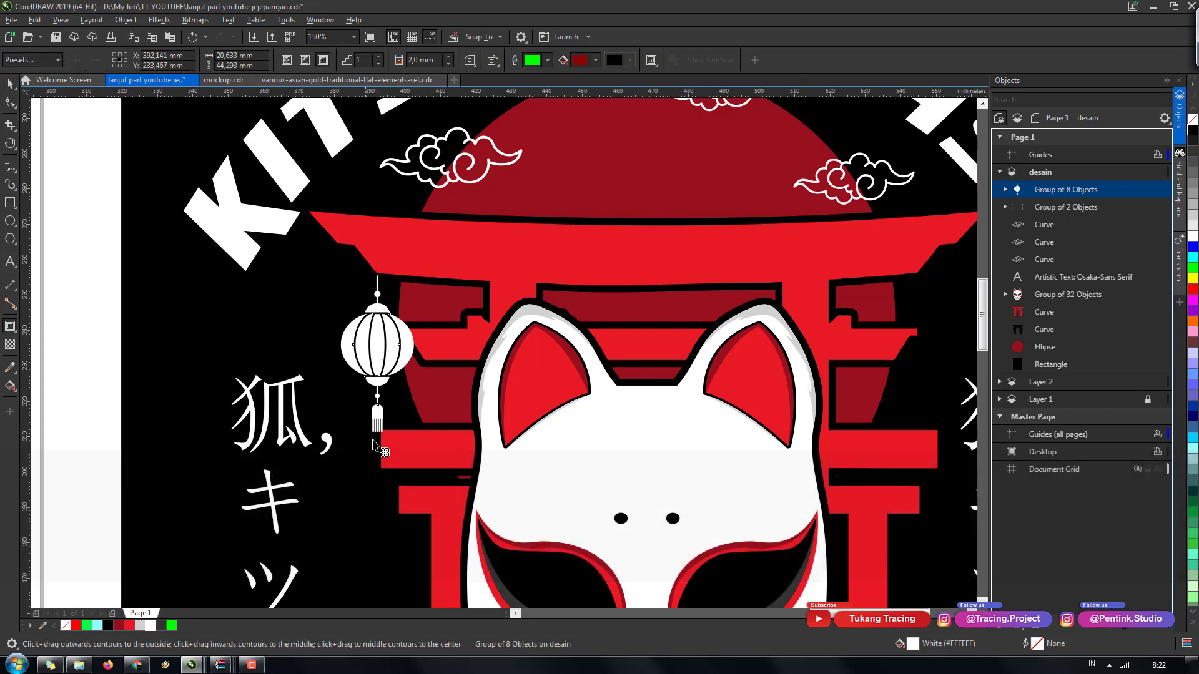
{"action": "left_click_drag", "start_coordinate": [375, 439], "coordinate": [378, 444]}
{"action": "left_click", "coordinate": [437, 60]}
{"action": "key", "text": "ctrl+a"}
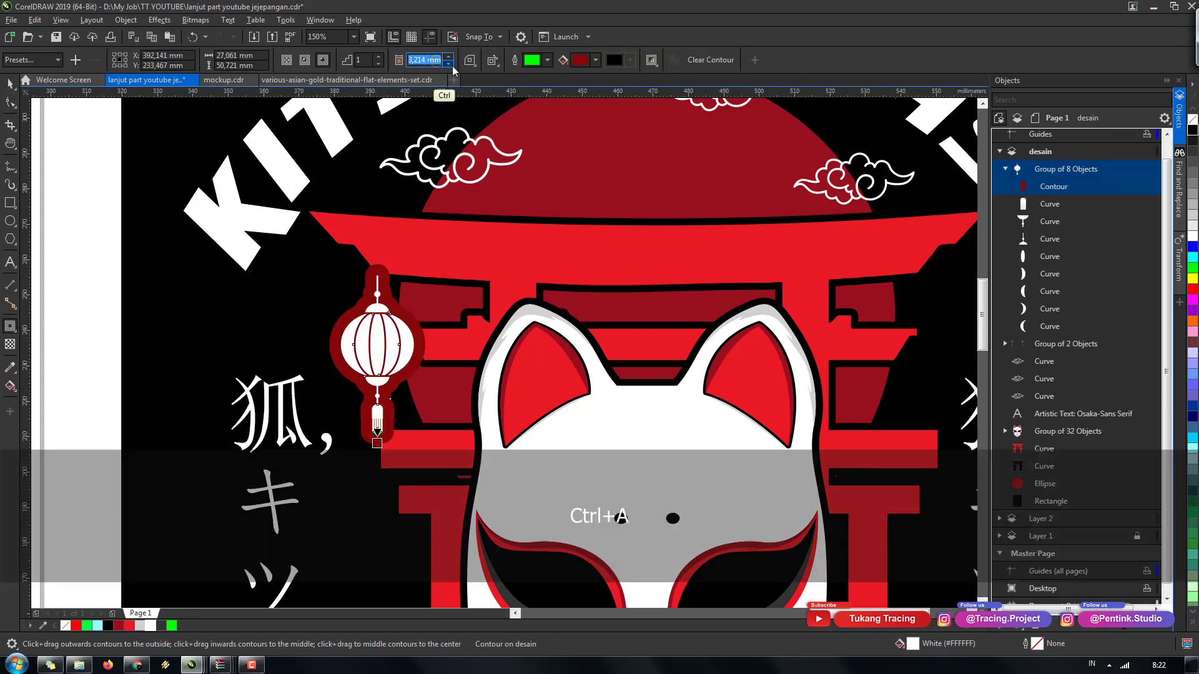
{"action": "type", "text": "12"}
{"action": "key", "text": "Return"}
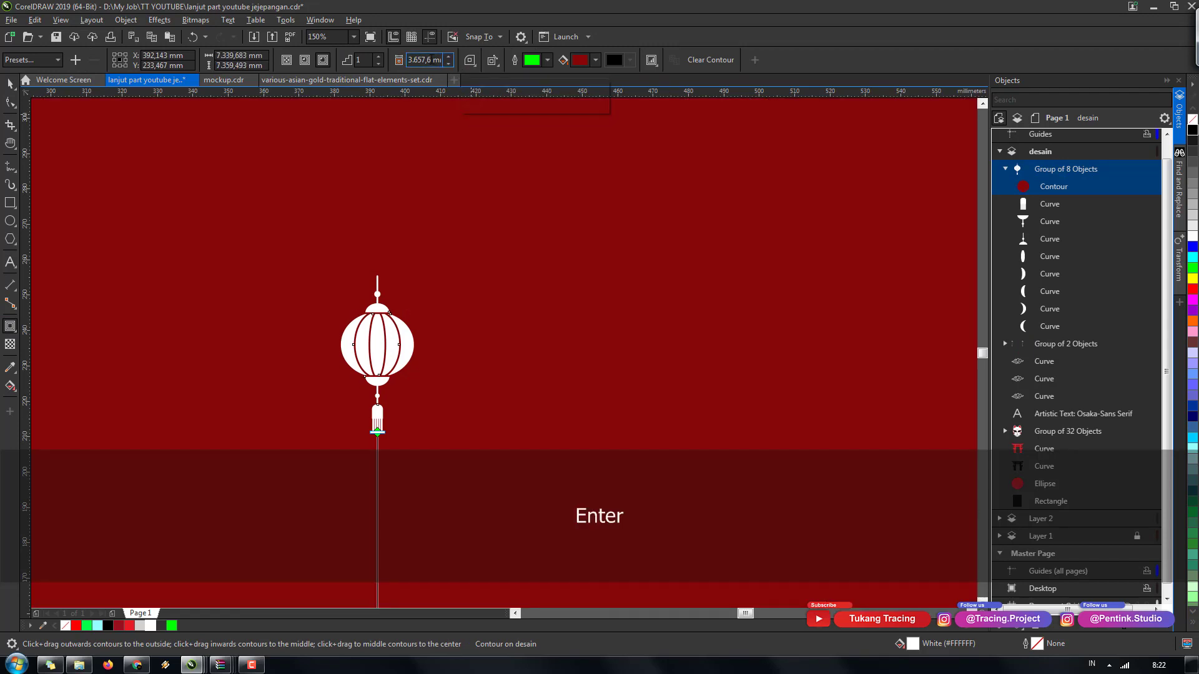
{"action": "key", "text": "ctrl"}
{"action": "key", "text": "ctrl+a"}
{"action": "type", "text": "1"}
{"action": "key", "text": "Return"}
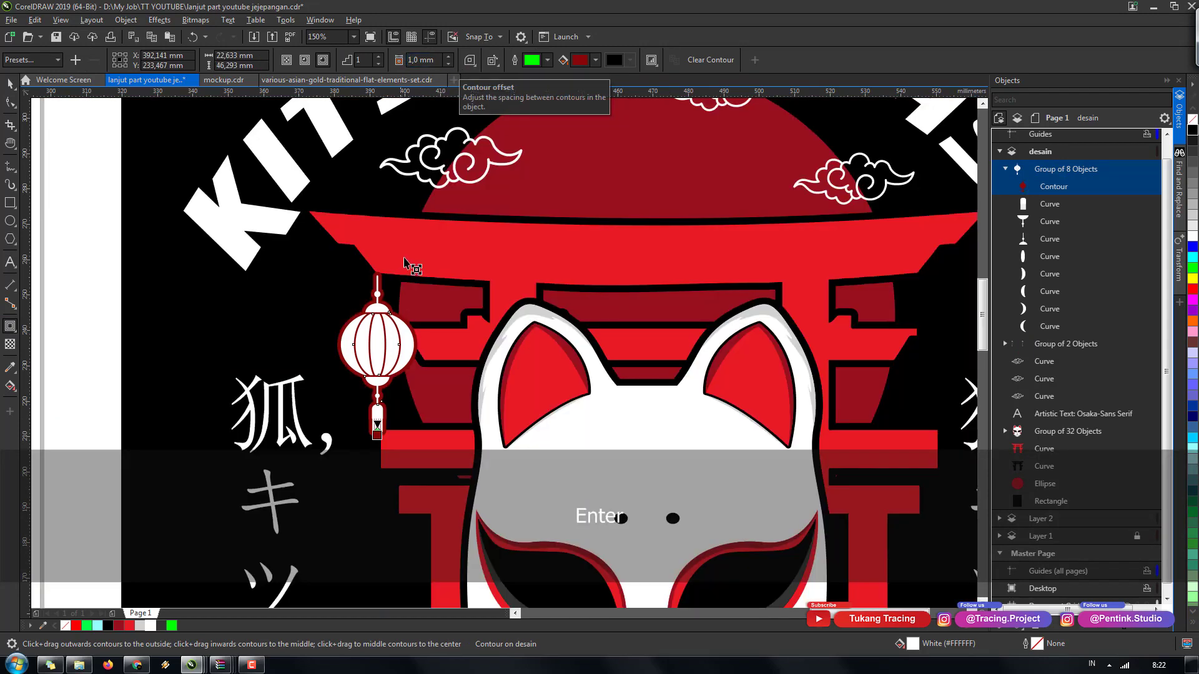
- Break the contour apart from the lantern and fill the separated curve with black
{"action": "key", "text": "space"}
{"action": "key", "text": "ctrl+k"}
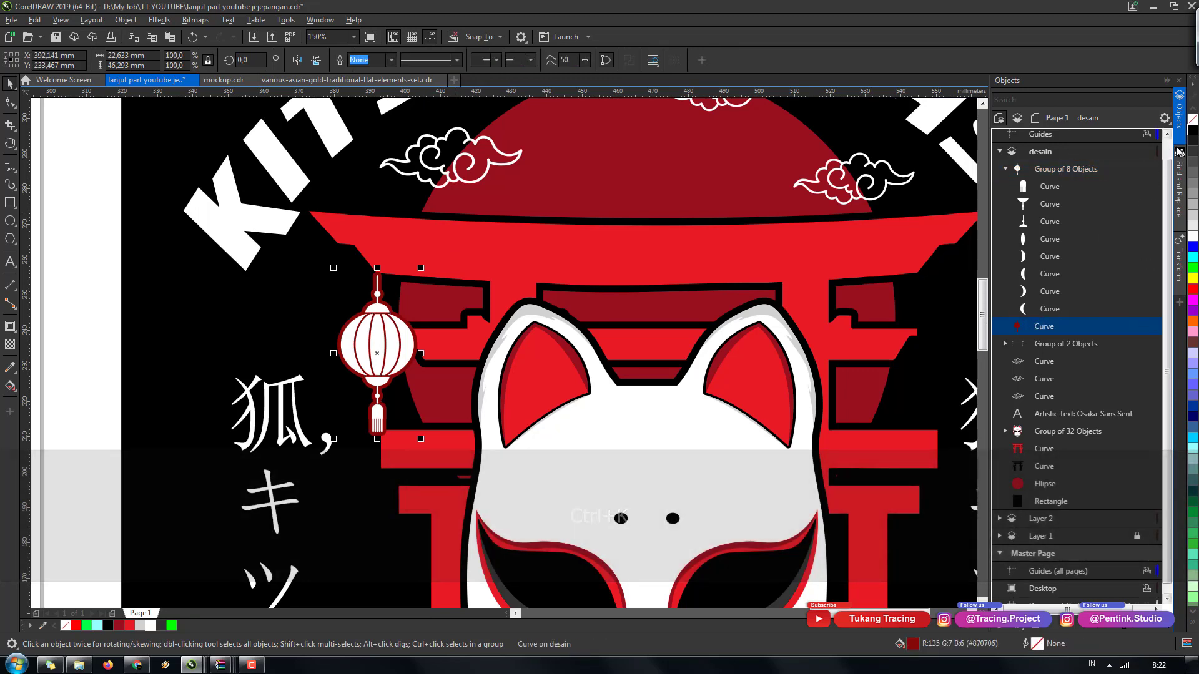
{"action": "left_click", "coordinate": [1040, 326]}
- Group the lantern with its black outline and place a copy under the right end of the gate roof
{"action": "left_click", "coordinate": [1041, 170]}
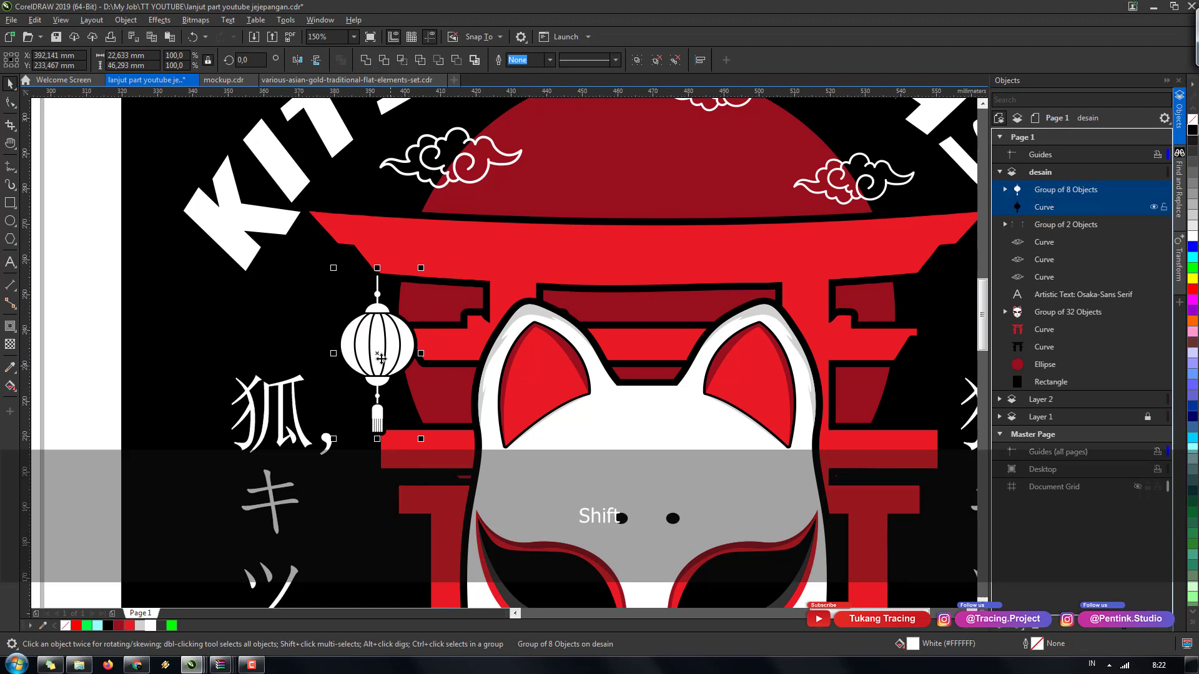
{"action": "key", "text": "ctrl+g"}
{"action": "scroll", "coordinate": [362, 306], "scroll_direction": "down", "scroll_amount": 2}
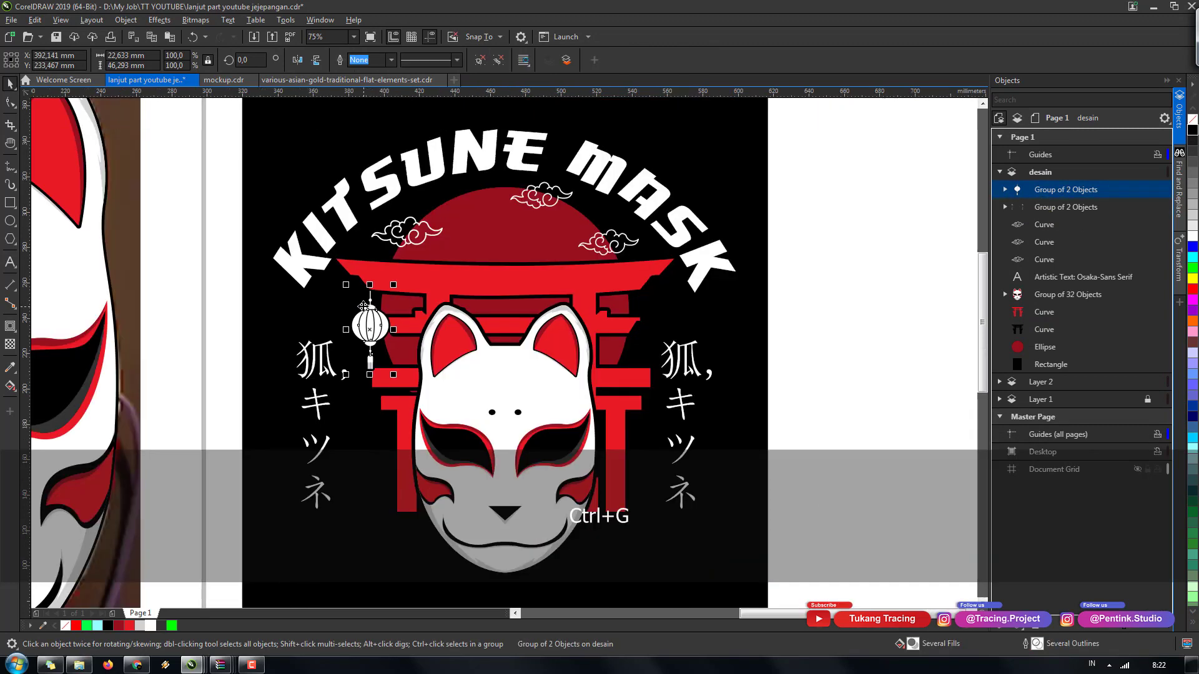
{"action": "key", "text": "ctrl+c"}
{"action": "key", "text": "ctrl+v"}
{"action": "mouse_move", "coordinate": [379, 354]}
{"action": "left_mouse_down"}
{"action": "mouse_move", "coordinate": [614, 353]}
{"action": "mouse_move", "coordinate": [654, 373]}
{"action": "left_mouse_up"}
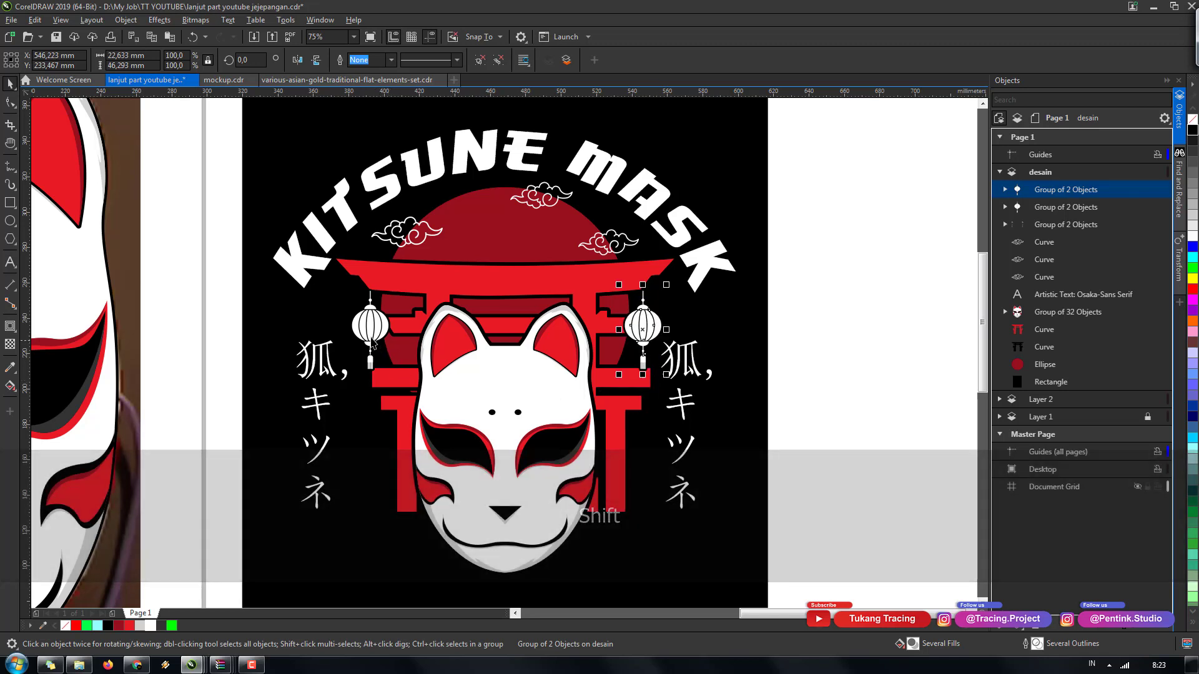
- Group both lanterns and center the pair horizontally on the red torii gate
{"action": "left_click", "coordinate": [373, 338], "text": "shift"}
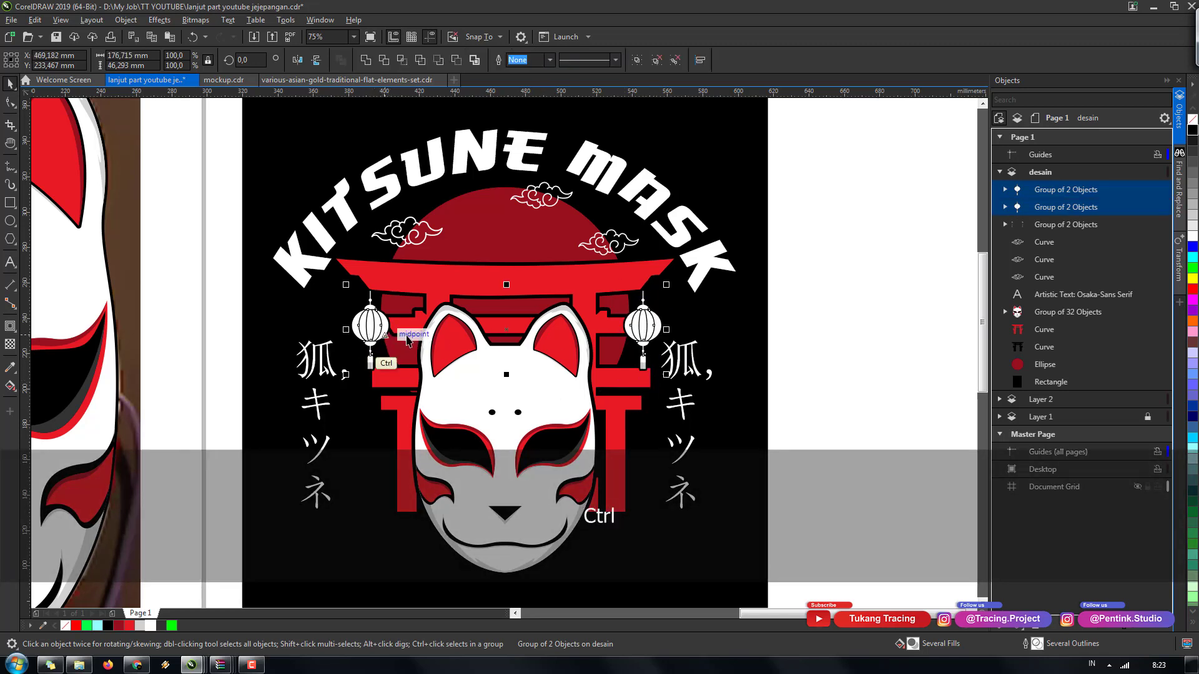
{"action": "key", "text": "ctrl+g"}
{"action": "left_click", "coordinate": [583, 292], "text": "shift"}
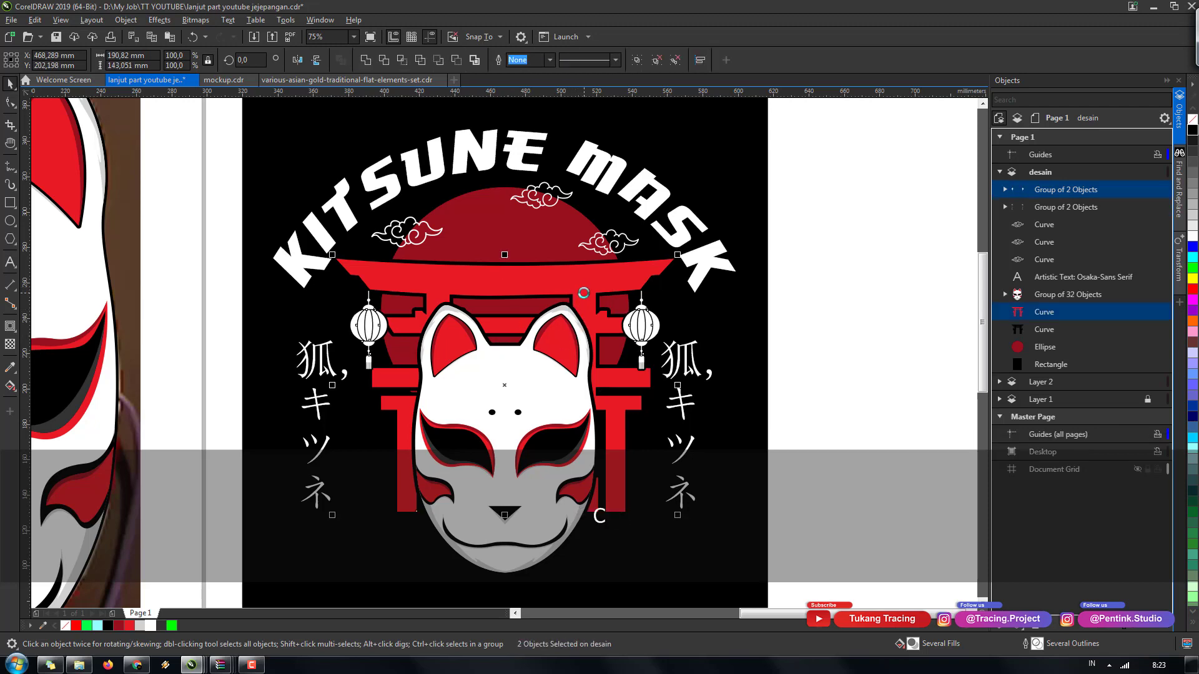
{"action": "scroll", "coordinate": [615, 295], "scroll_direction": "down", "scroll_amount": 2}
{"action": "key", "text": "h"}
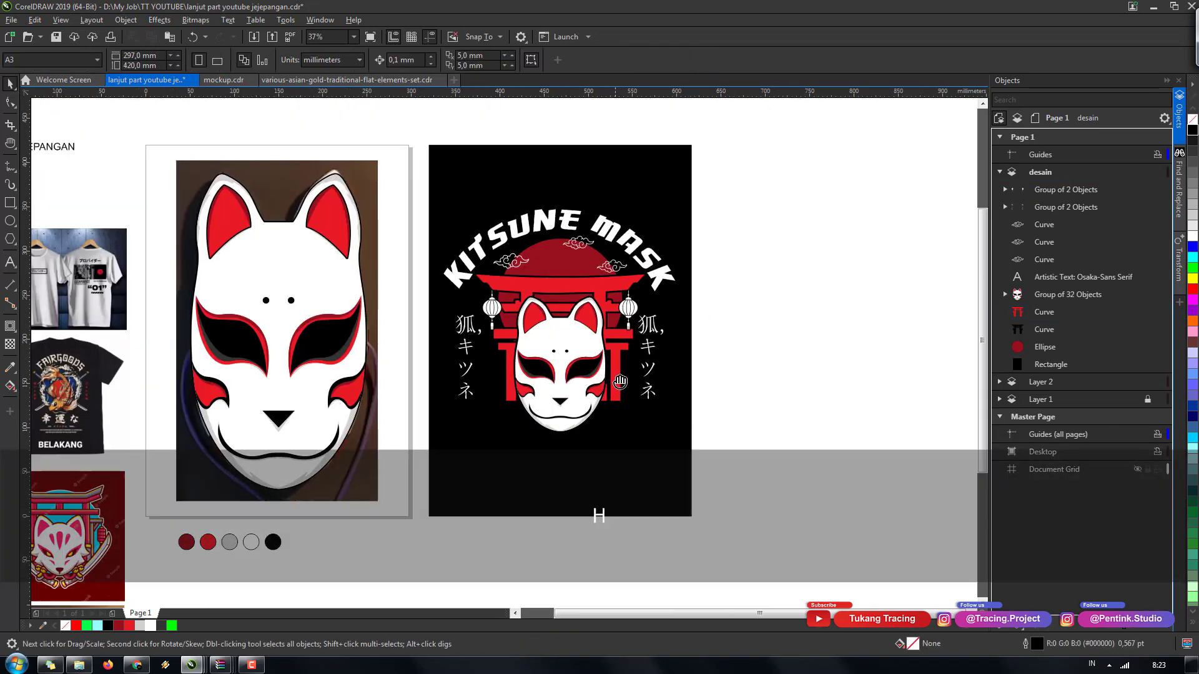
{"action": "left_click_drag", "start_coordinate": [575, 326], "coordinate": [574, 375]}
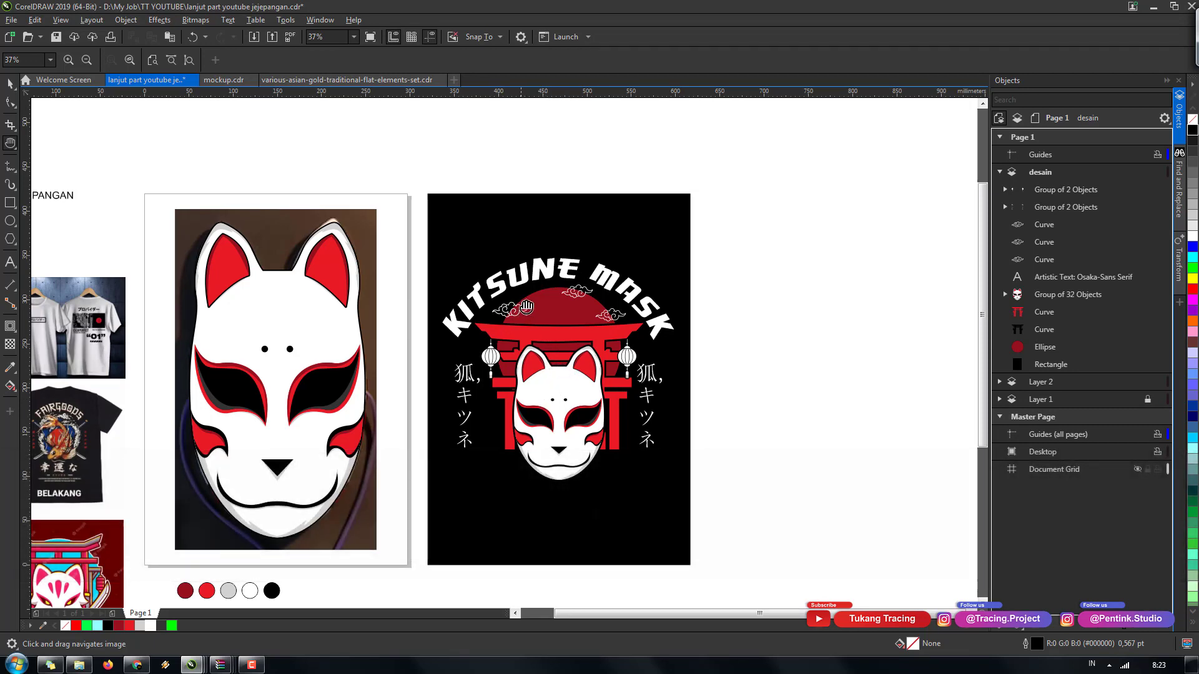
{"action": "left_click_drag", "start_coordinate": [530, 312], "coordinate": [678, 236]}
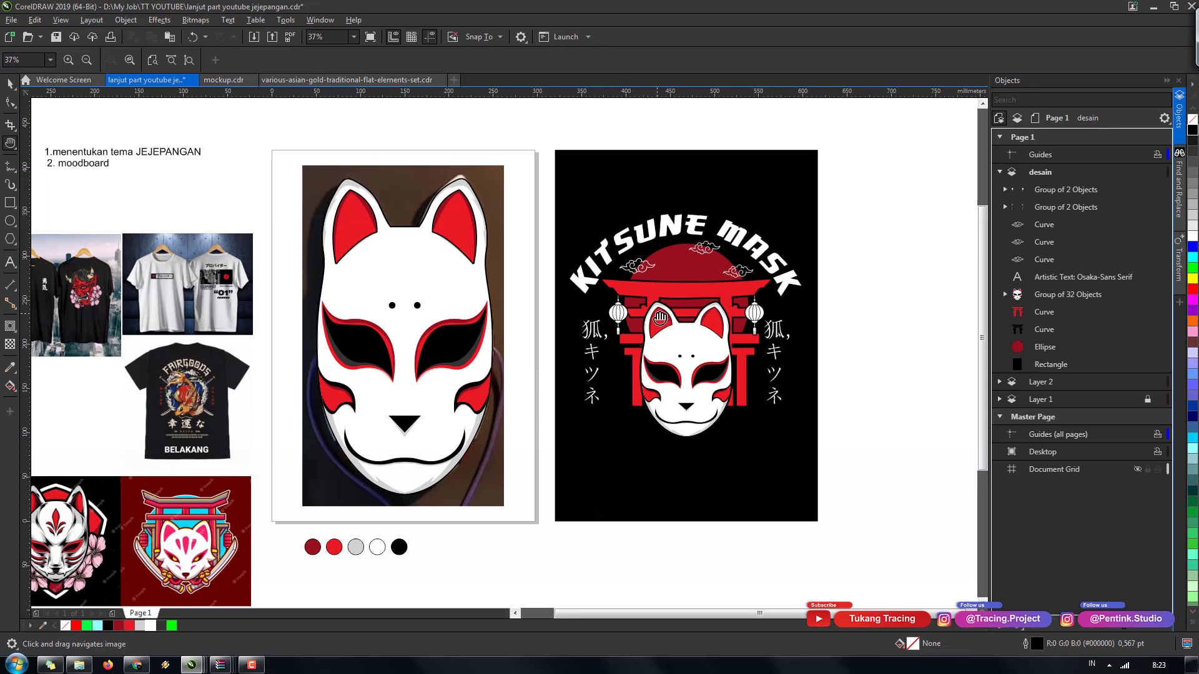
{"action": "left_click_drag", "start_coordinate": [659, 318], "coordinate": [588, 318]}
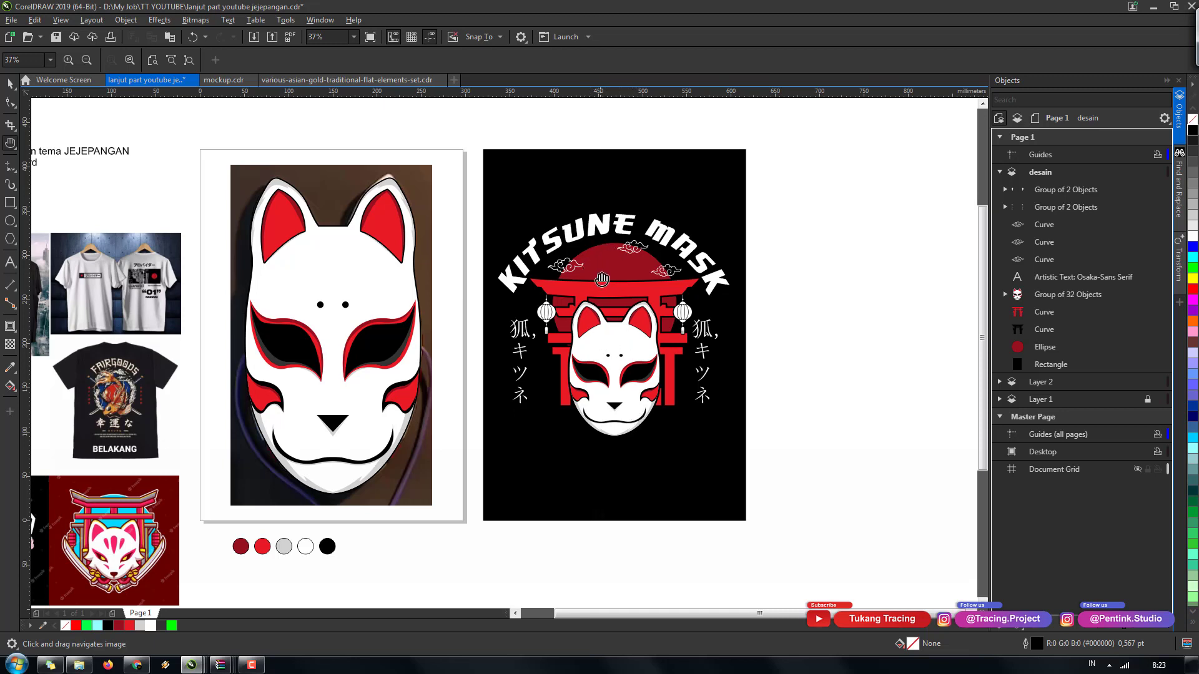
{"action": "left_click_drag", "start_coordinate": [601, 279], "coordinate": [590, 279]}
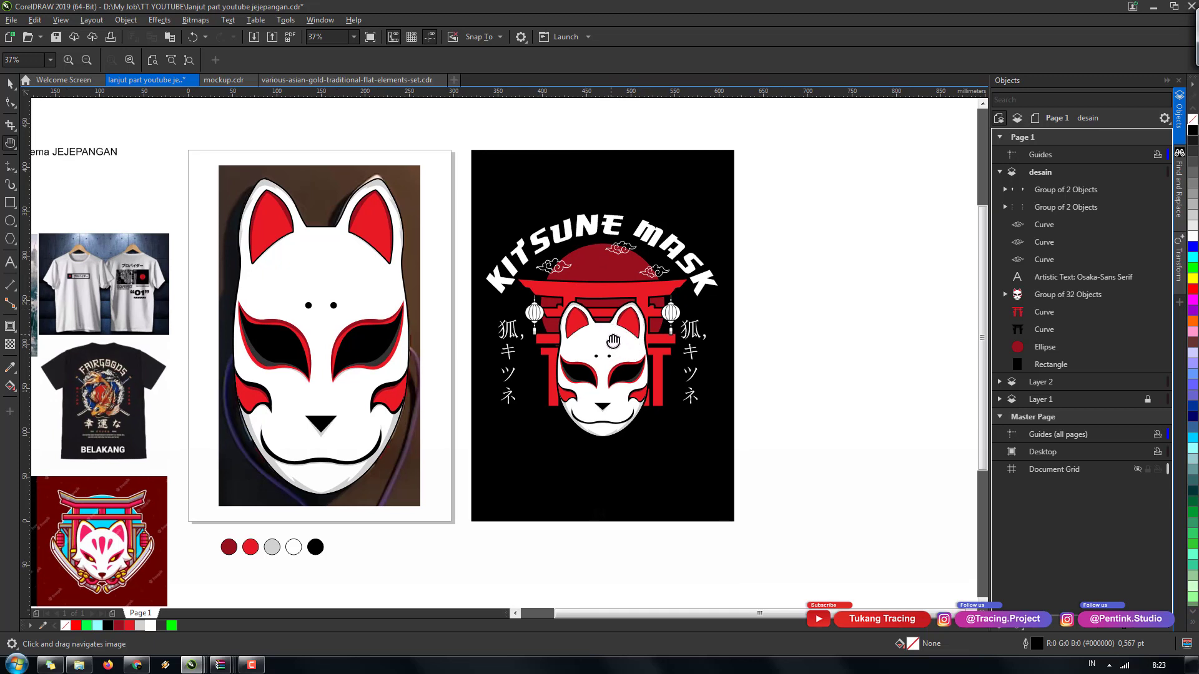
{"action": "mouse_move", "coordinate": [611, 349]}
{"action": "left_mouse_down"}
{"action": "mouse_move", "coordinate": [591, 345]}
{"action": "mouse_move", "coordinate": [622, 360]}
{"action": "mouse_move", "coordinate": [602, 337]}
{"action": "left_mouse_up"}
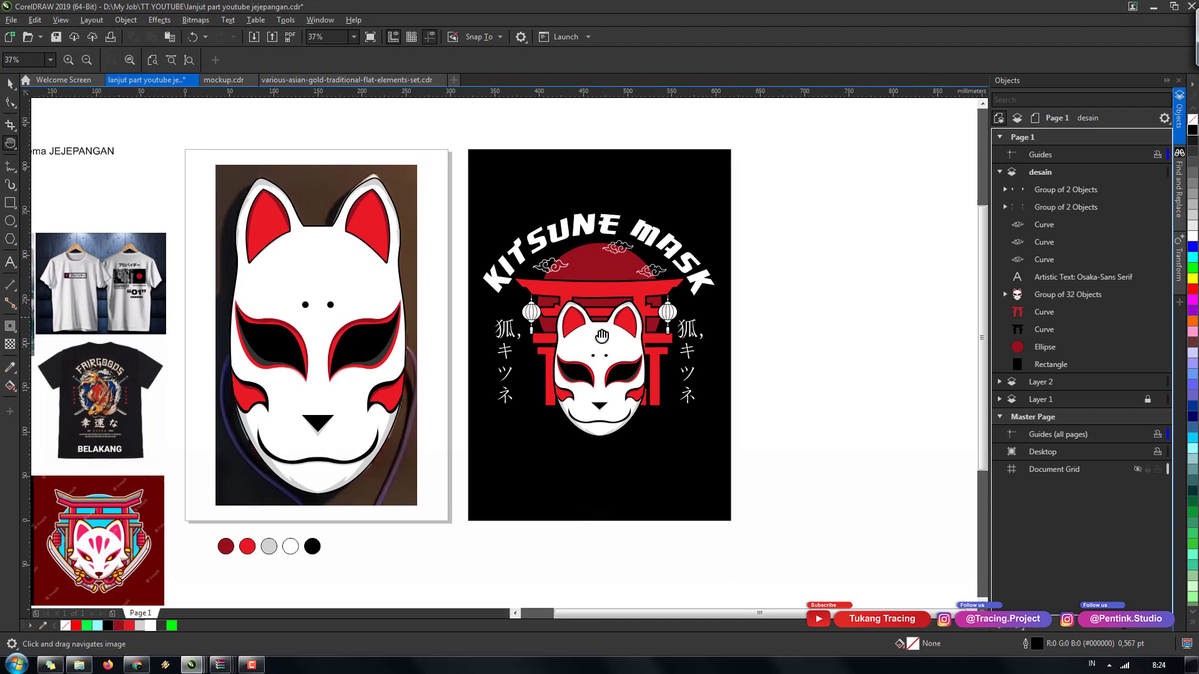
{"action": "left_click_drag", "start_coordinate": [609, 394], "coordinate": [616, 217]}
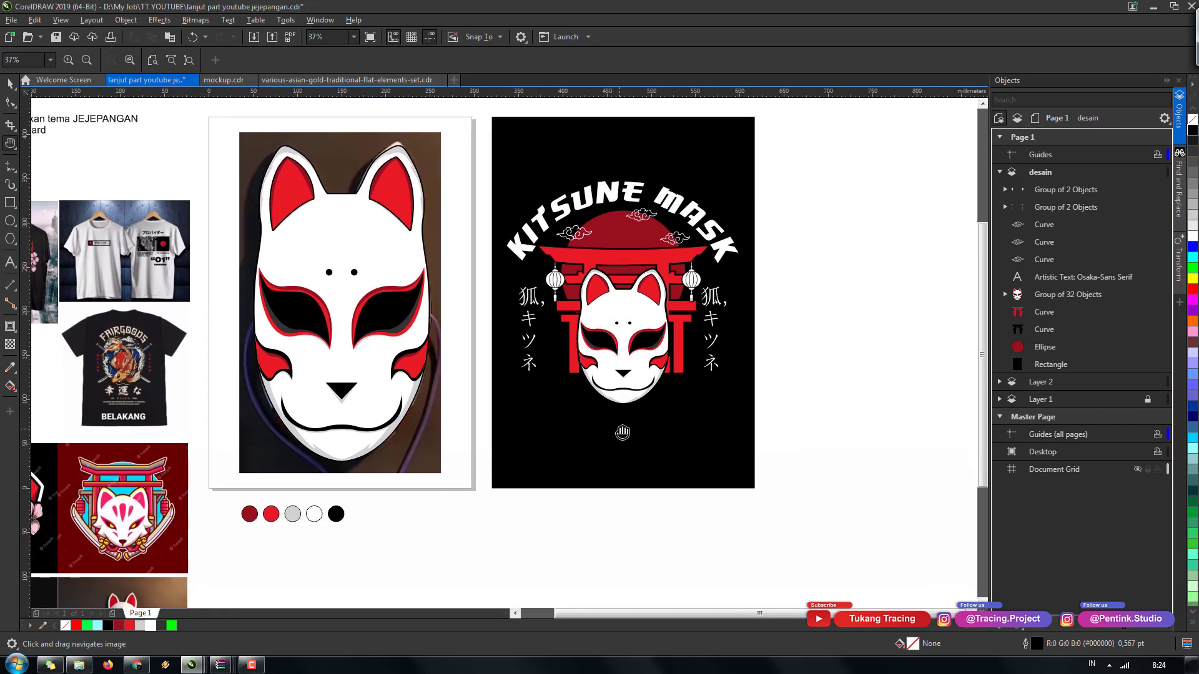
- Switch to the browser and copy the Indonesian sentences describing the kitsune from the opening paragraph of the Wikipedia article
{"action": "left_click_drag", "start_coordinate": [637, 400], "coordinate": [586, 414]}
{"action": "key", "text": "space"}
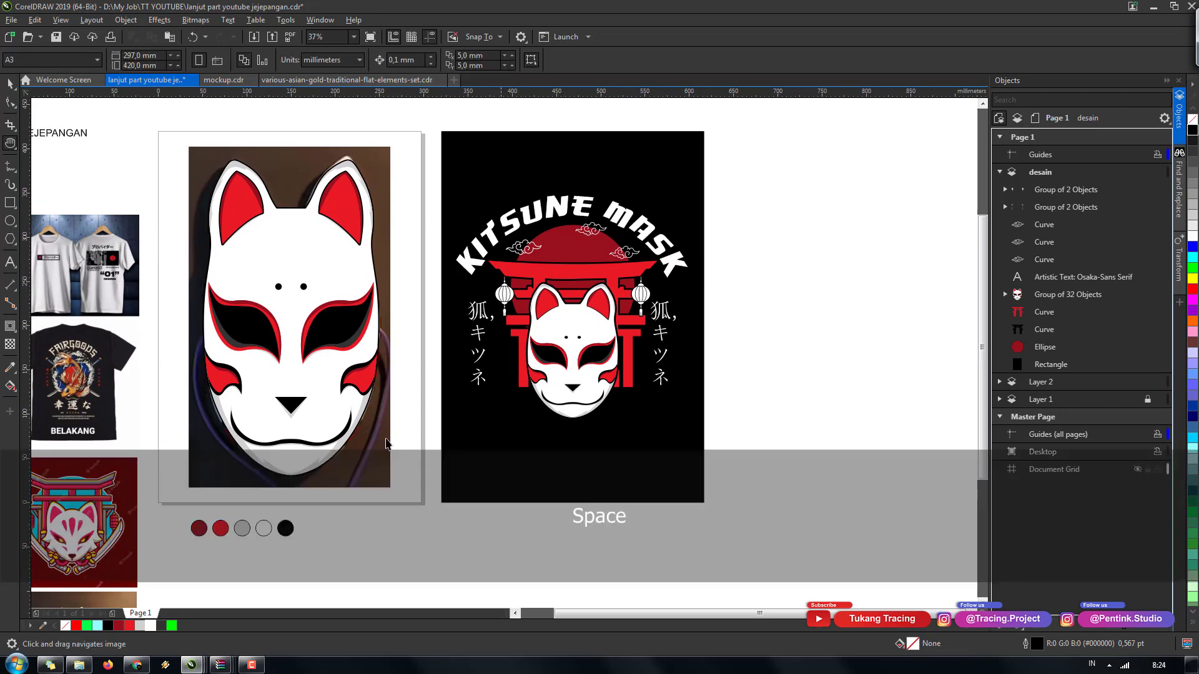
{"action": "left_click", "coordinate": [136, 666]}
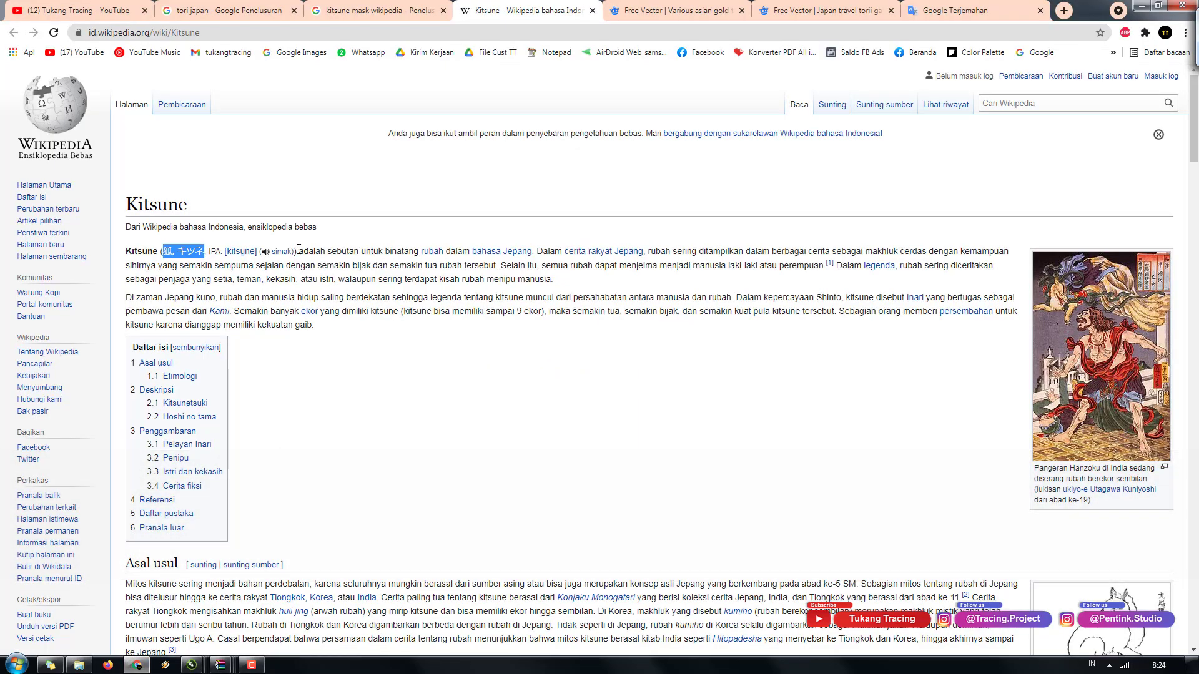
{"action": "left_click", "coordinate": [339, 252]}
{"action": "left_click", "coordinate": [485, 264], "text": "shift"}
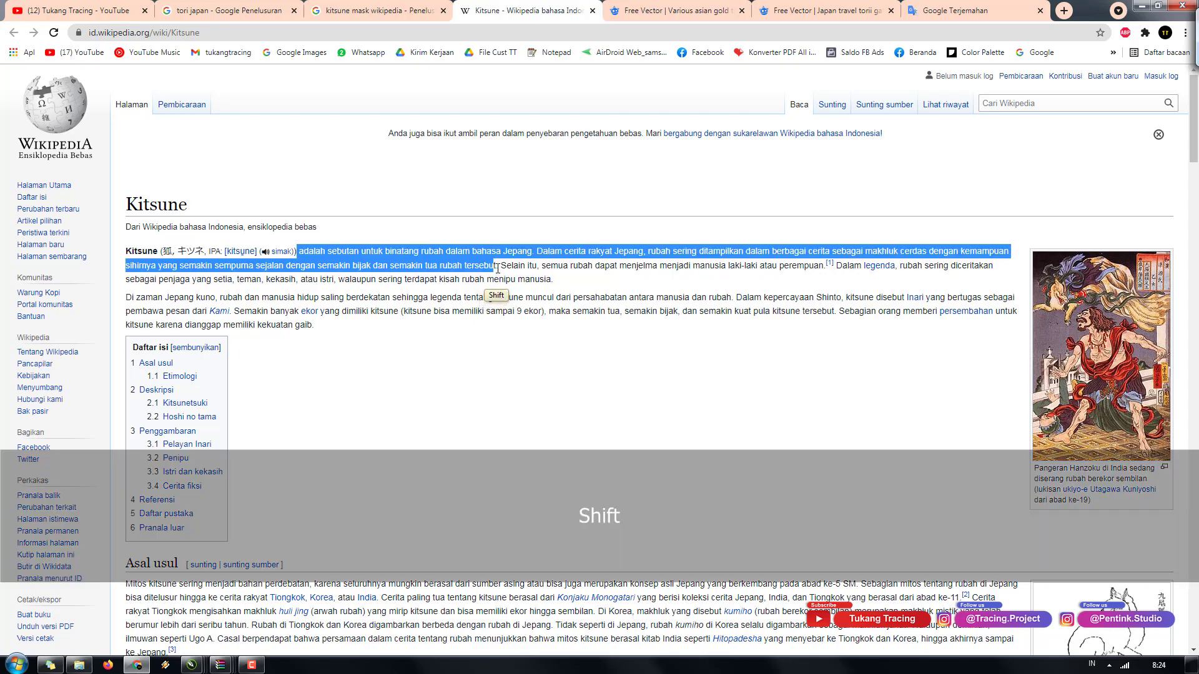
{"action": "left_click_drag", "start_coordinate": [496, 268], "coordinate": [299, 261]}
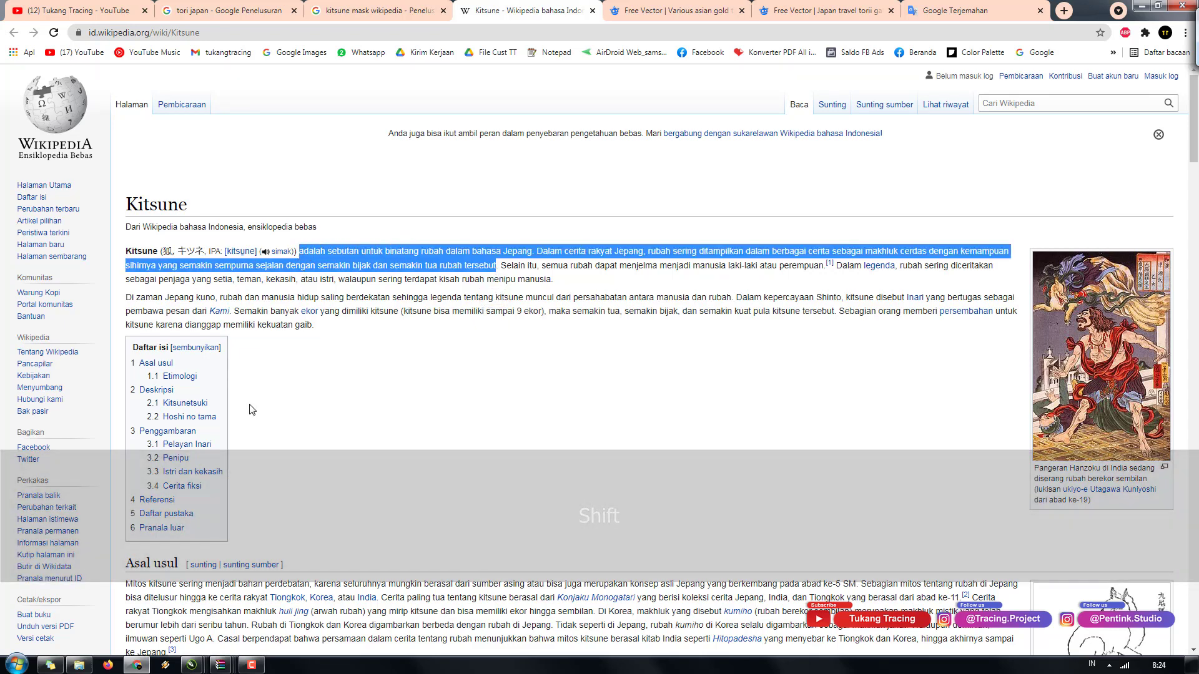
{"action": "key", "text": "ctrl+c"}
- Switch back to CorelDRAW and paste the copied description as artistic text on the black background below the mask
{"action": "left_click", "coordinate": [138, 666]}
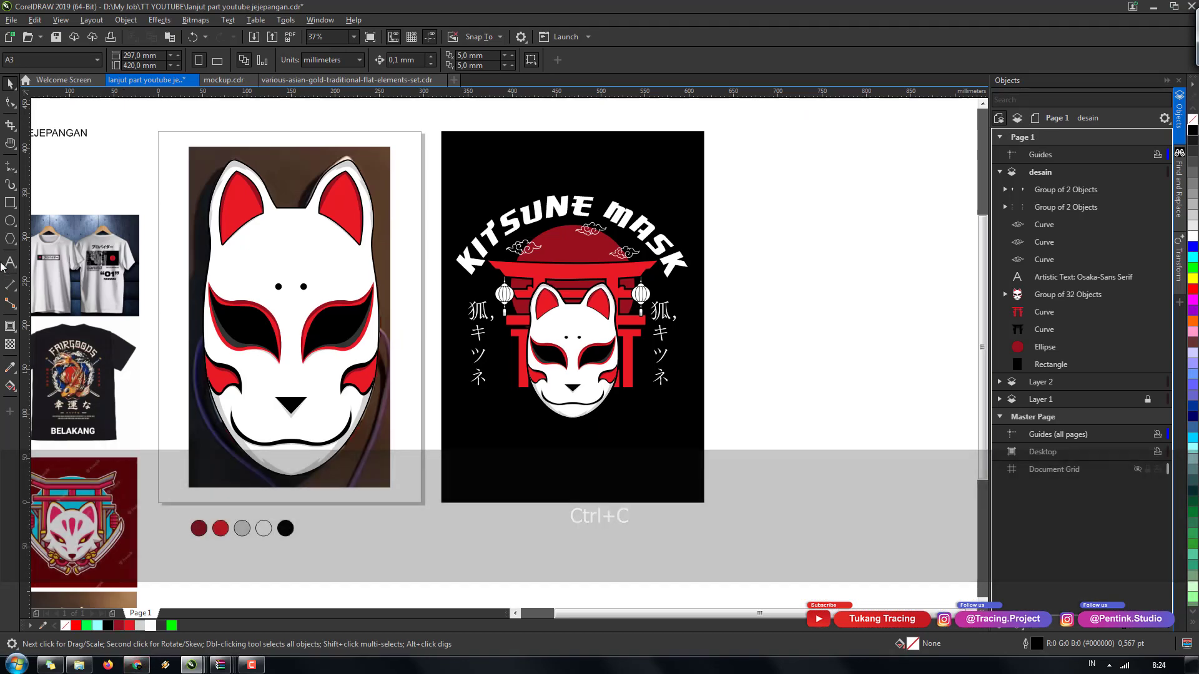
{"action": "left_click", "coordinate": [476, 451]}
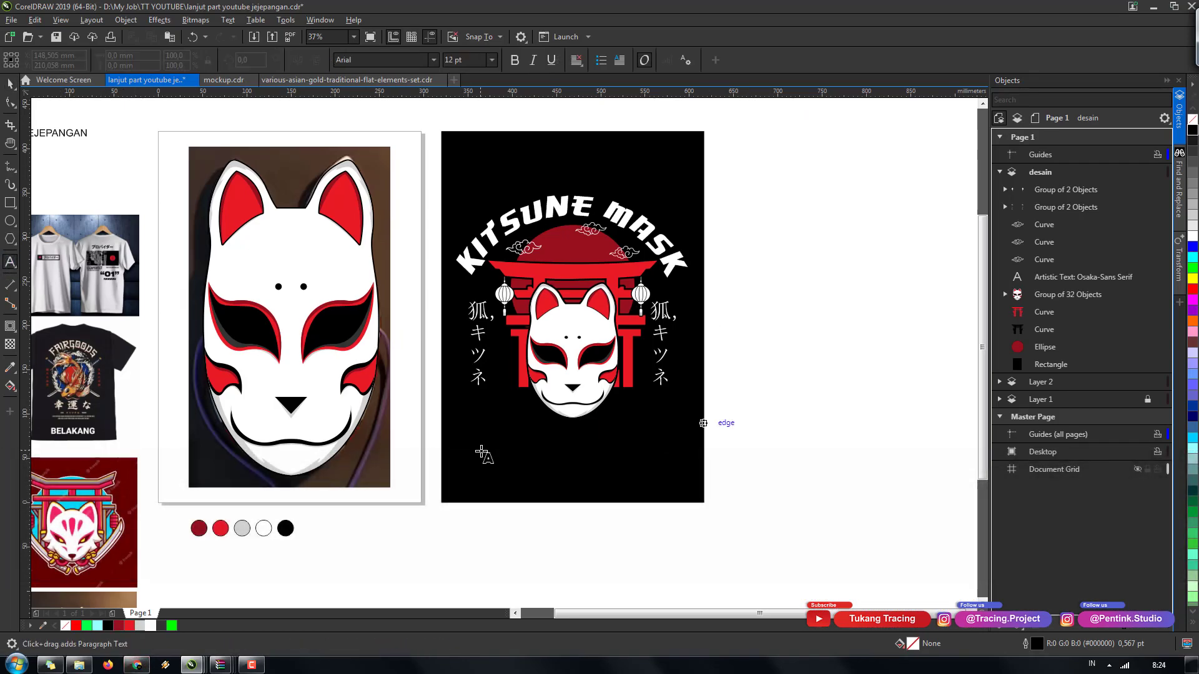
{"action": "key", "text": "ctrl+v"}
{"action": "left_click", "coordinate": [10, 83]}
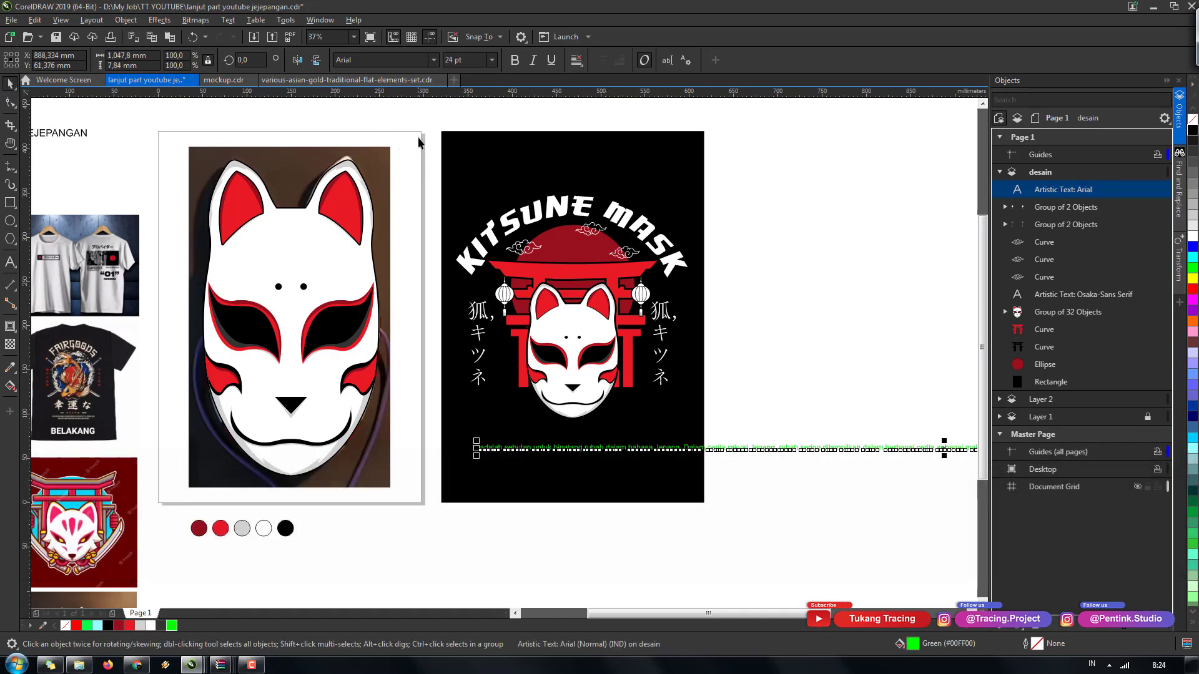
- Set the description's font to Arezzo-Rounded-Cd and move the text up just beneath the mask
{"action": "left_click", "coordinate": [432, 60]}
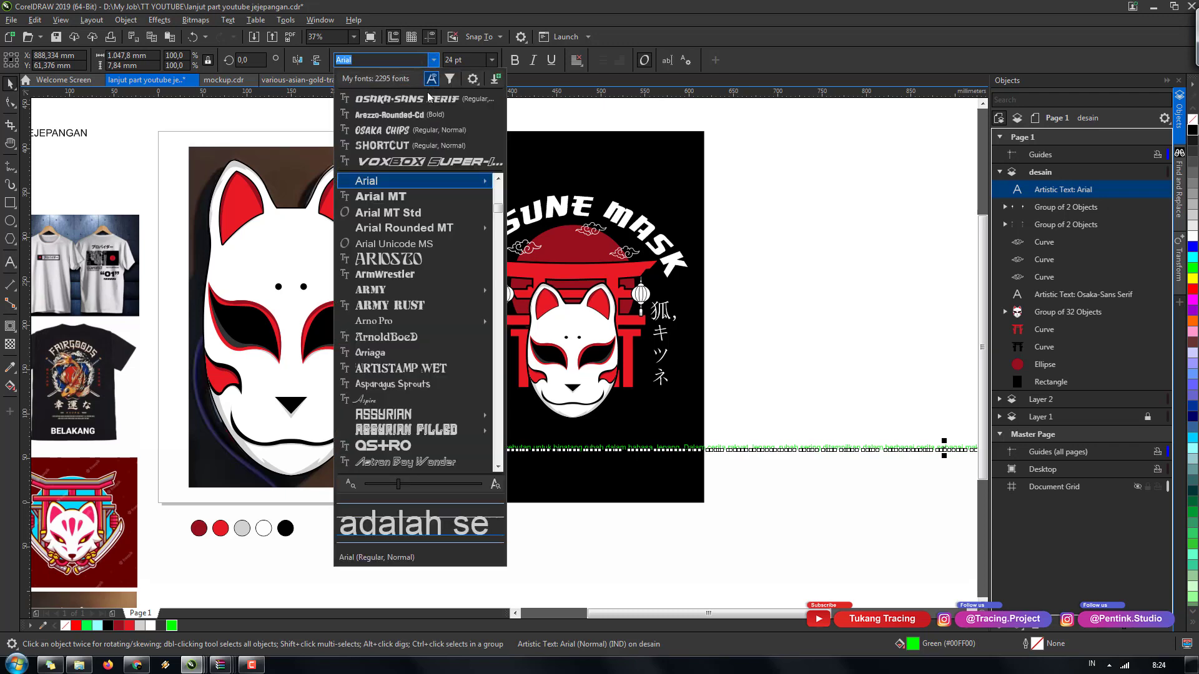
{"action": "left_click", "coordinate": [423, 115]}
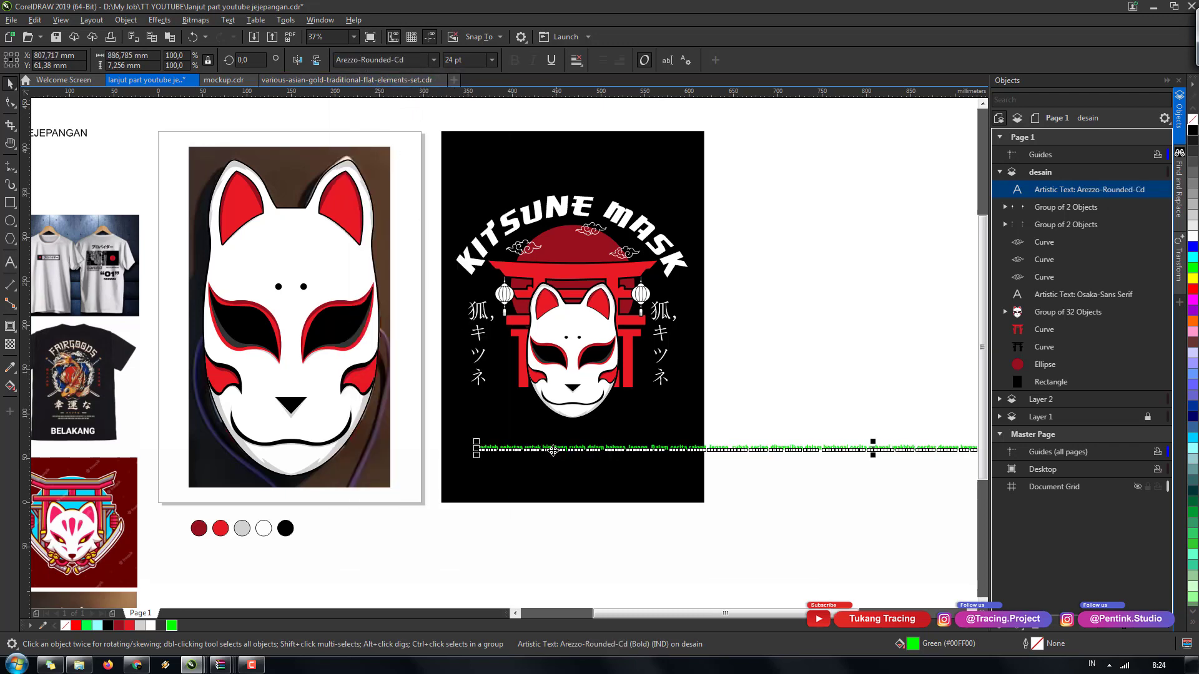
{"action": "left_click_drag", "start_coordinate": [556, 449], "coordinate": [542, 430]}
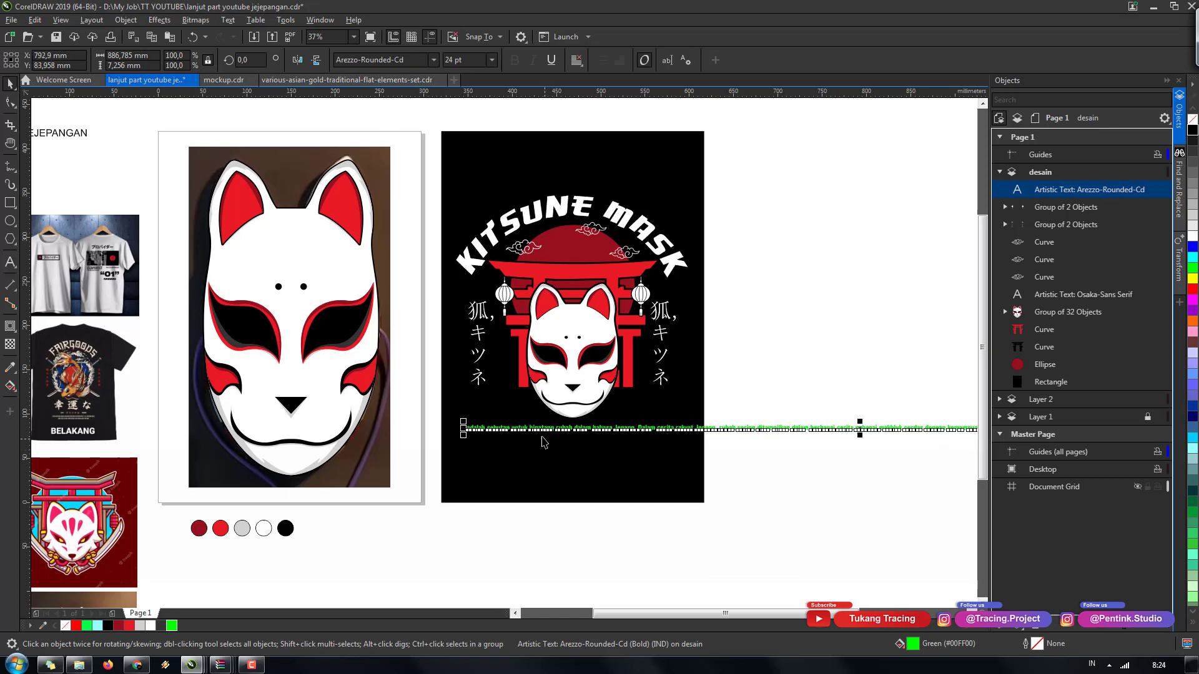
{"action": "left_click", "coordinate": [593, 538]}
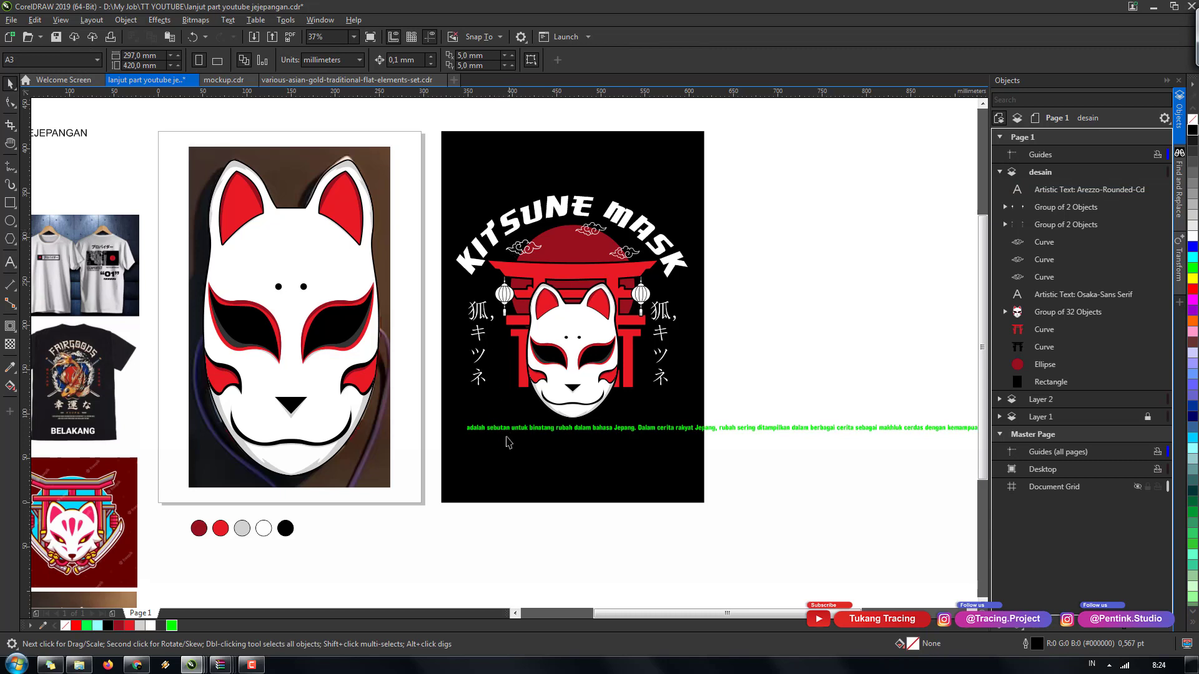
{"action": "left_click", "coordinate": [508, 430]}
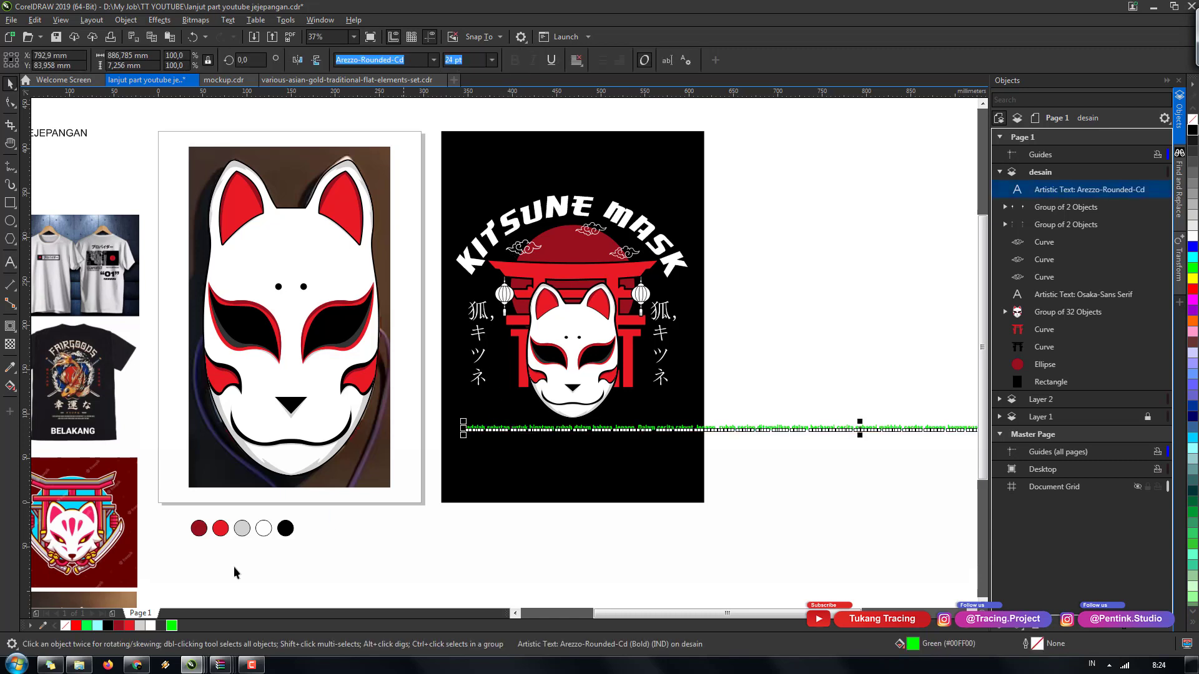
- Switch to Google Translate in the browser and copy the English translation of the fox description
{"action": "left_click", "coordinate": [132, 666]}
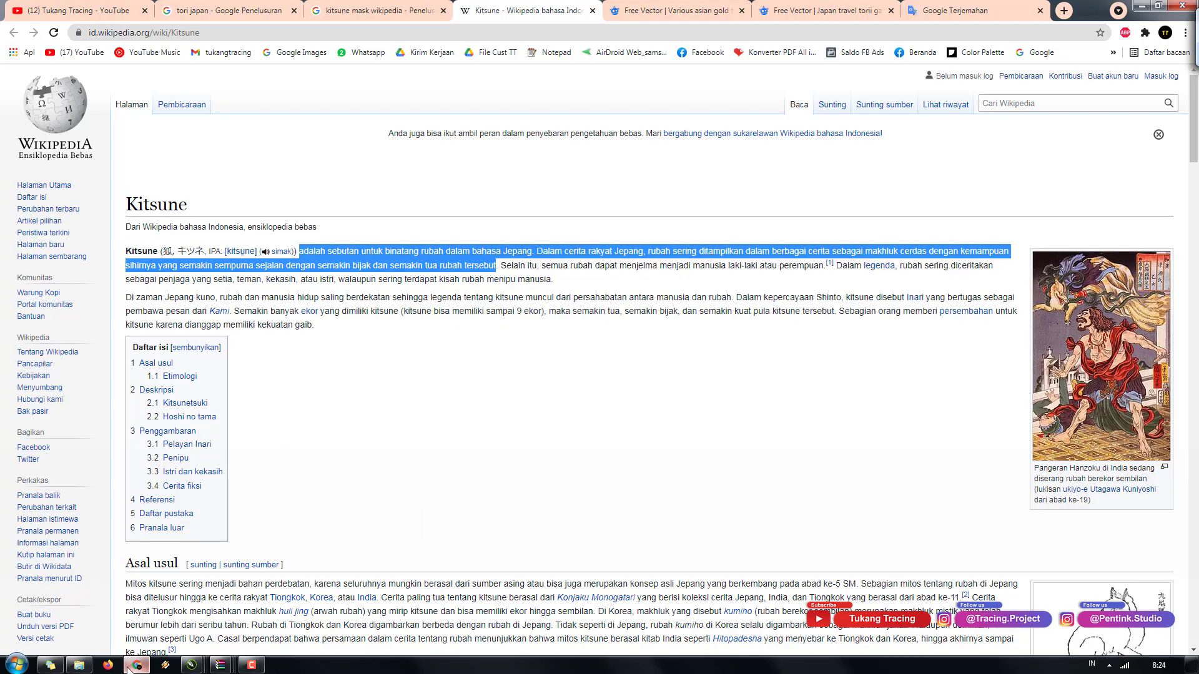
{"action": "left_click", "coordinate": [953, 17]}
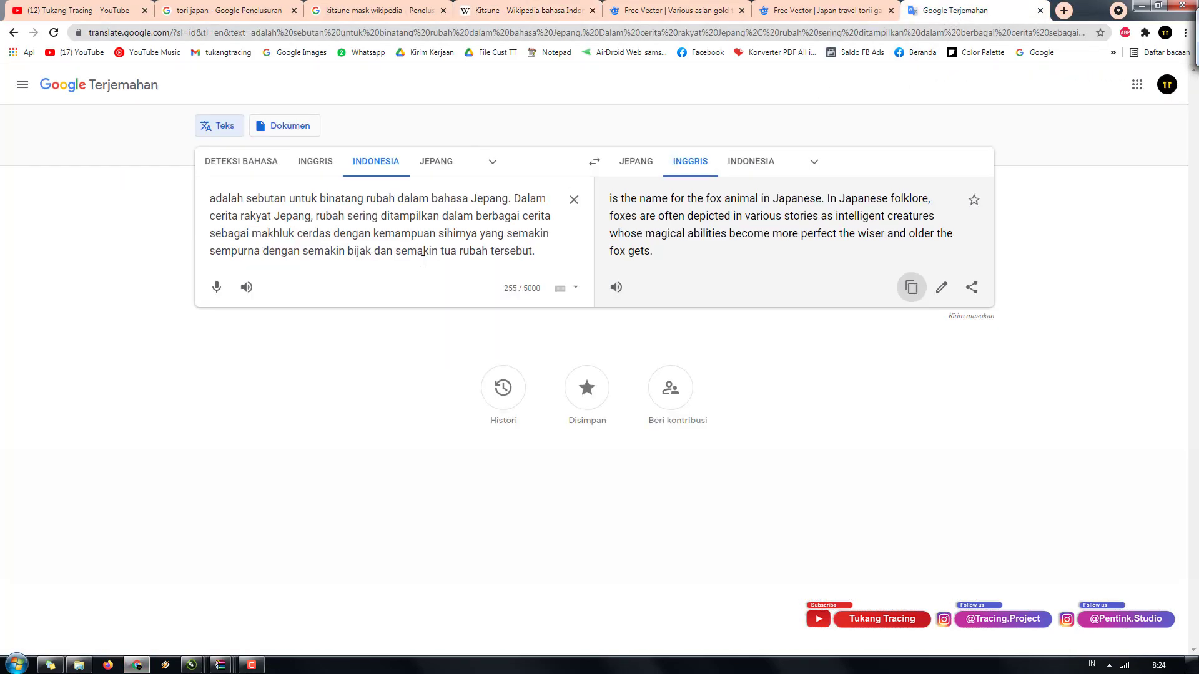
{"action": "left_click", "coordinate": [908, 288]}
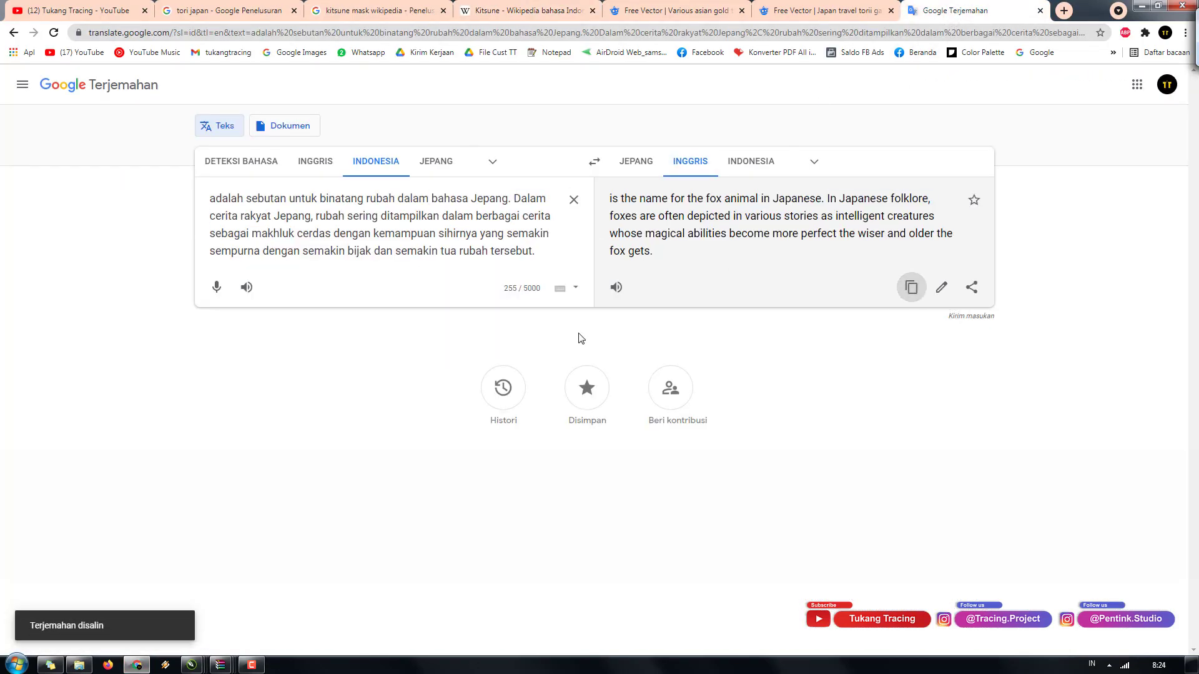
- Return to CorelDRAW and replace the whole Indonesian description with the copied English translation
{"action": "left_click", "coordinate": [136, 665]}
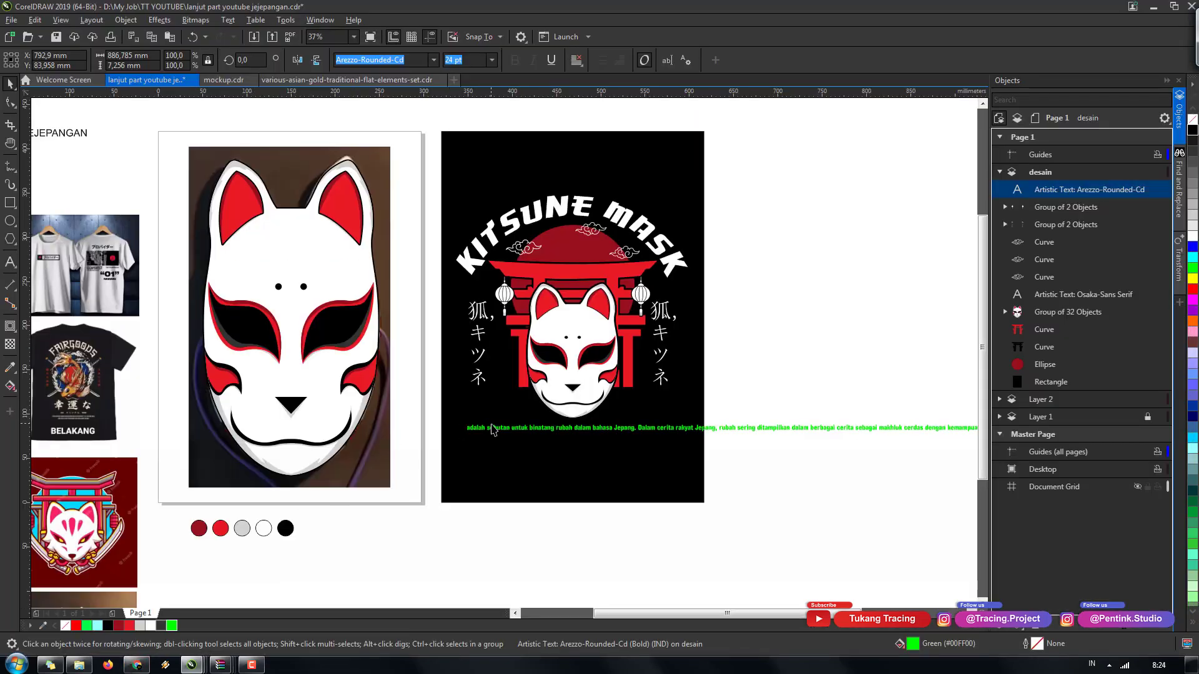
{"action": "double_click", "coordinate": [492, 427]}
{"action": "key", "text": "ctrl+a"}
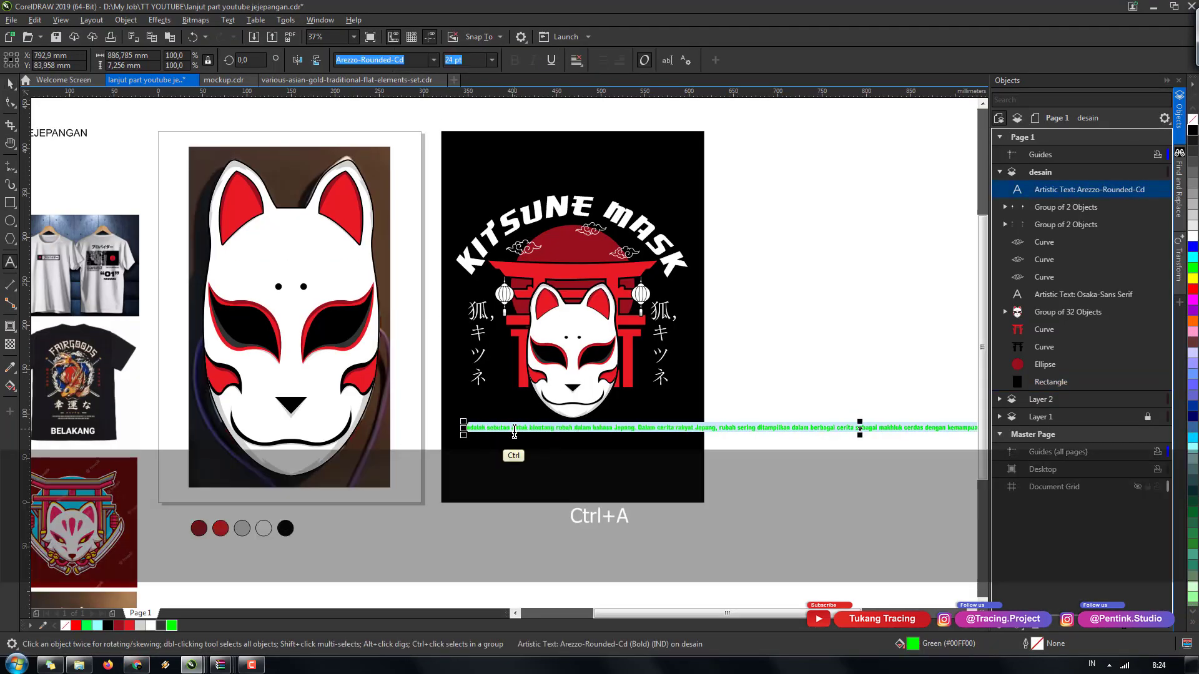
{"action": "key", "text": "ctrl+v"}
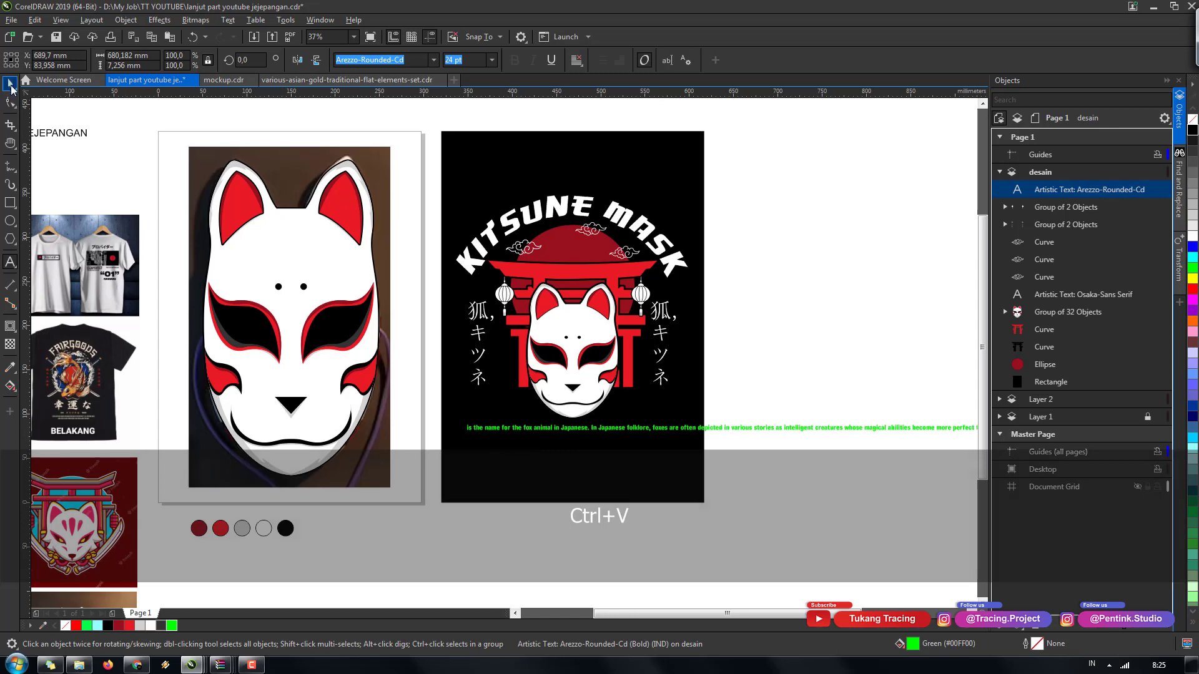
{"action": "left_click", "coordinate": [751, 484]}
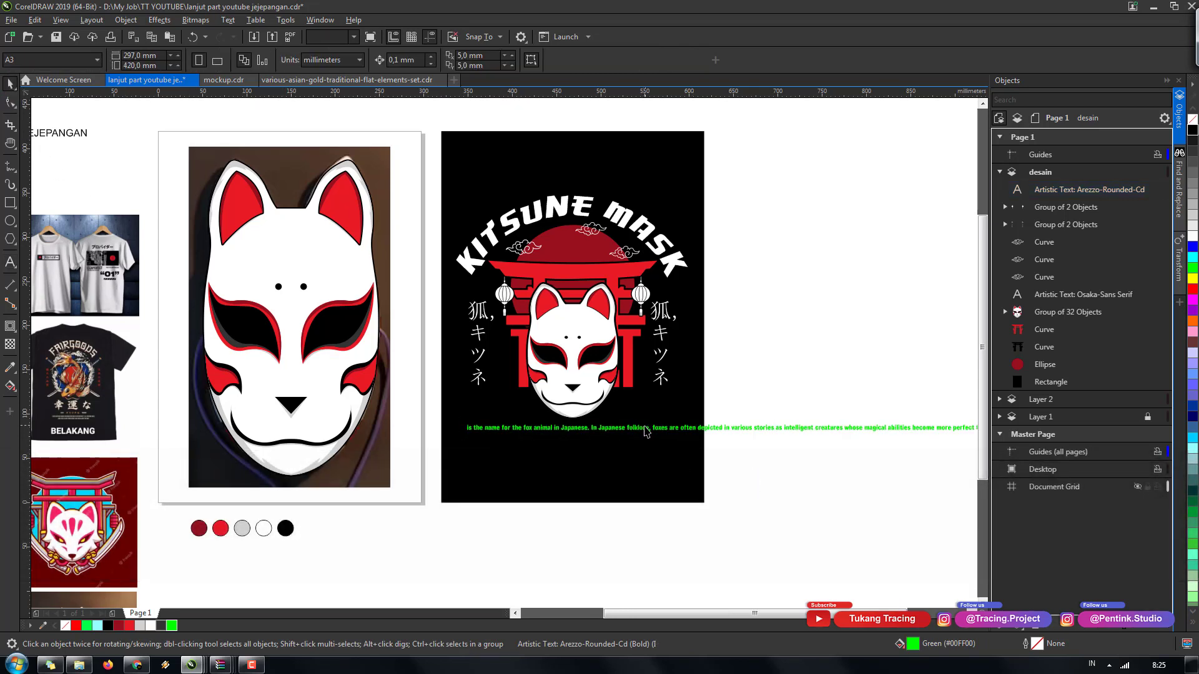
- Break the English description into three lines, with new lines starting at "foxes" and "magical"
{"action": "double_click", "coordinate": [649, 433]}
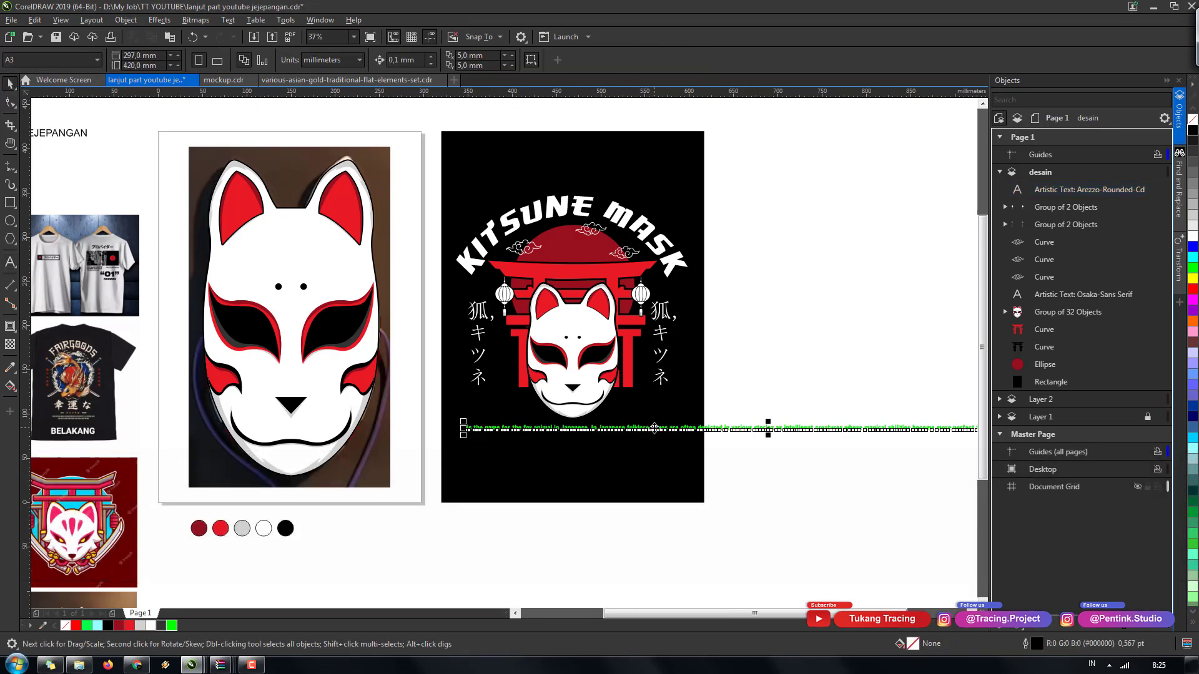
{"action": "key", "text": "BackSpace"}
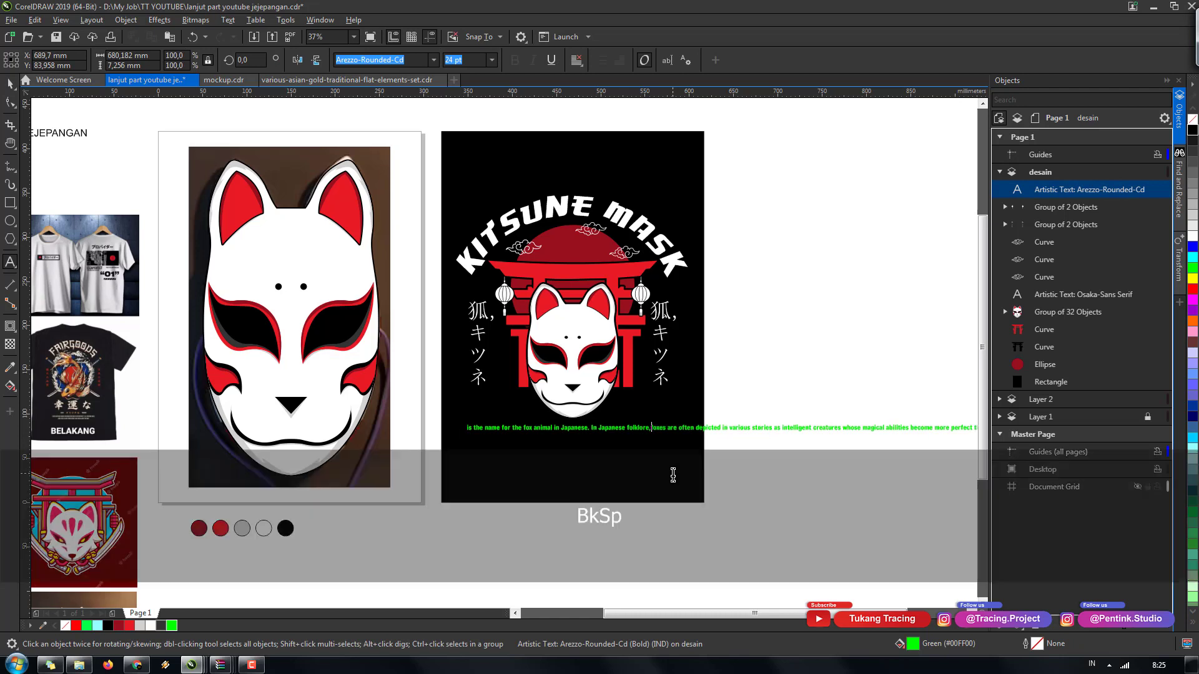
{"action": "key", "text": "Return"}
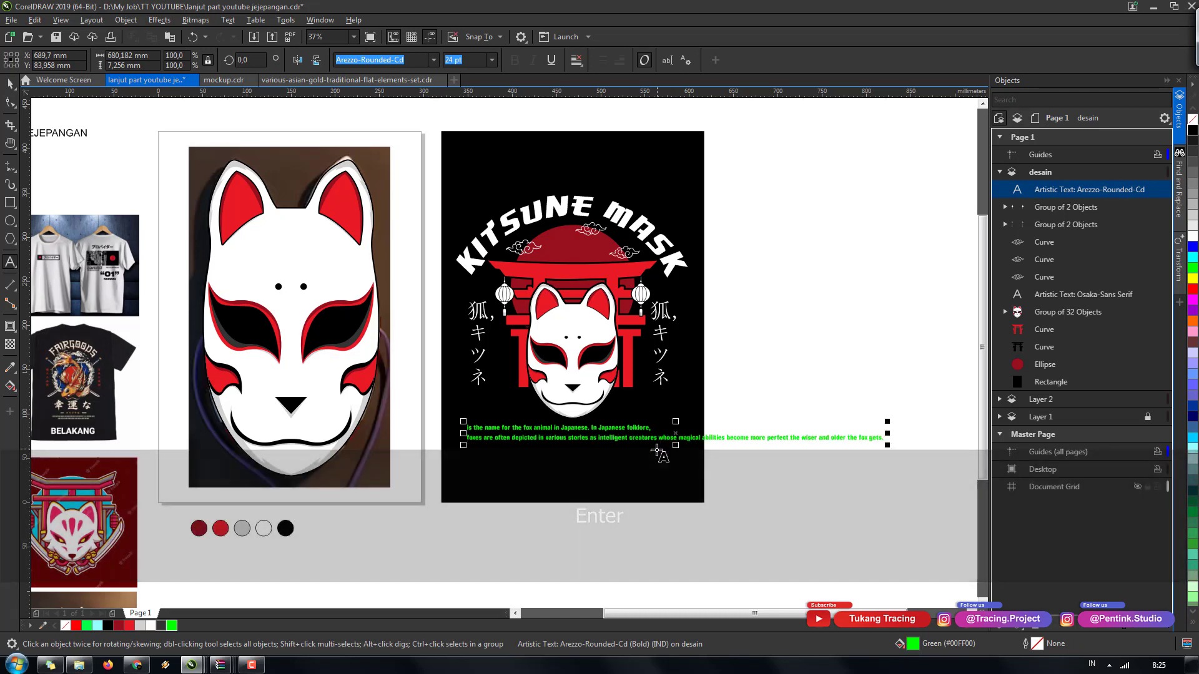
{"action": "left_click", "coordinate": [680, 438]}
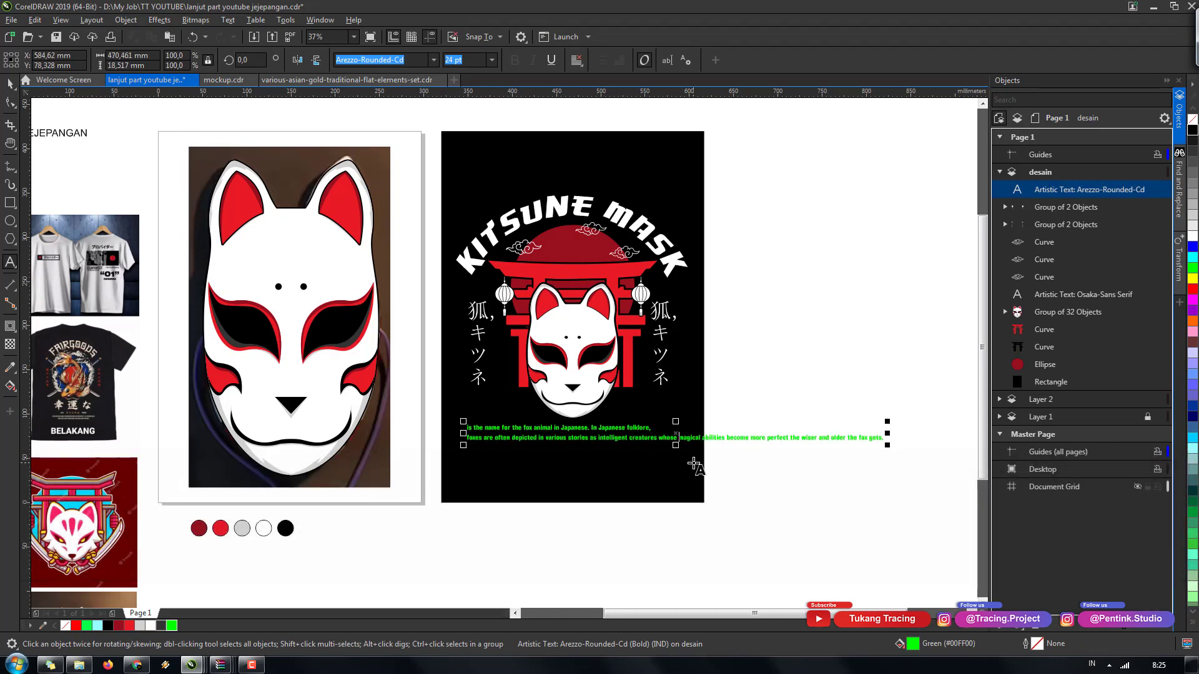
{"action": "key", "text": "BackSpace"}
{"action": "key", "text": "Return"}
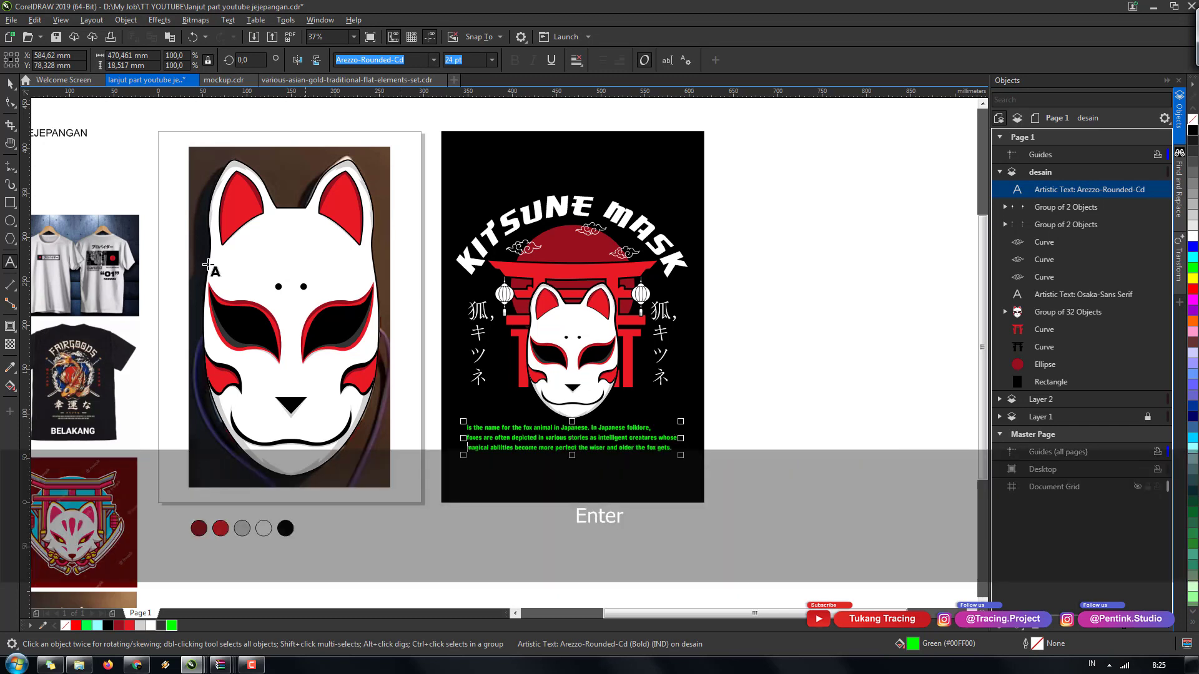
- Apply Full Justify alignment to the three-line description
{"action": "left_click", "coordinate": [10, 83]}
{"action": "left_click", "coordinate": [577, 60]}
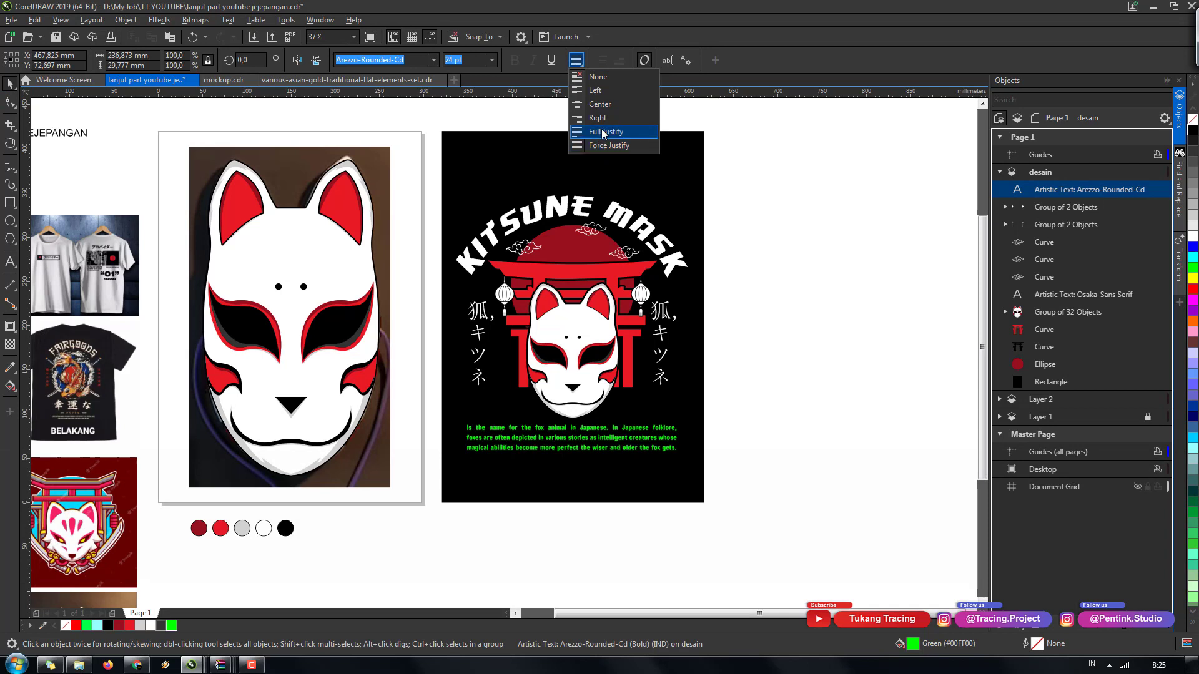
{"action": "left_click", "coordinate": [604, 132]}
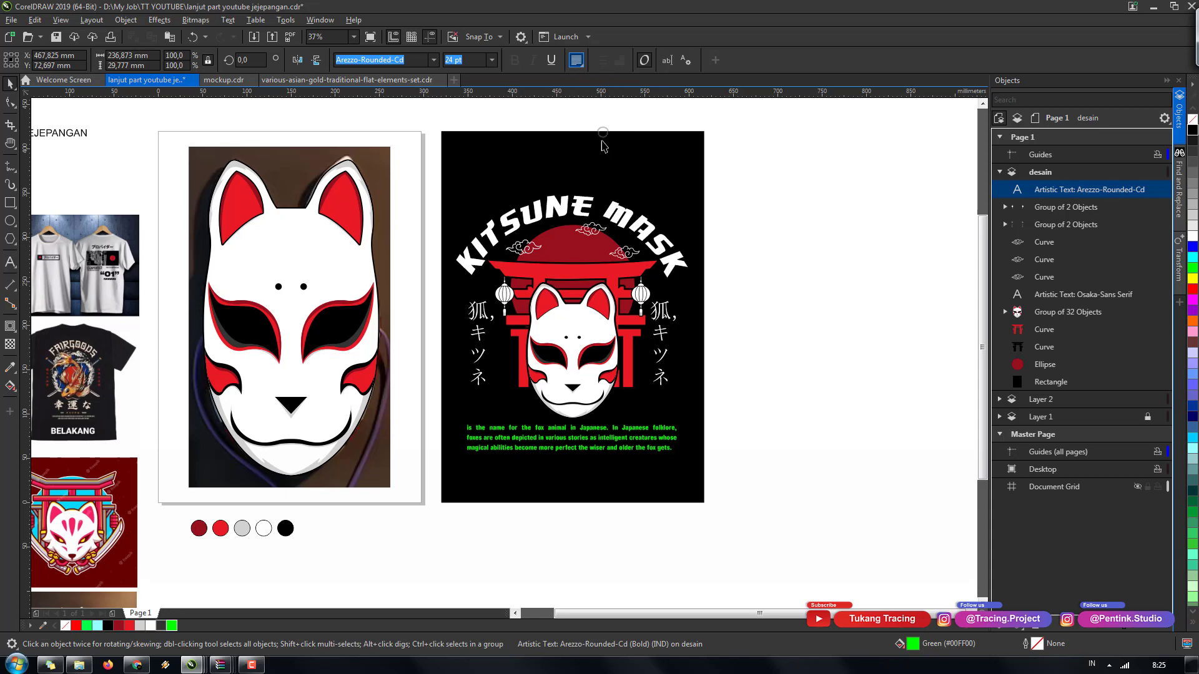
{"action": "left_click_drag", "start_coordinate": [594, 441], "coordinate": [603, 438]}
{"action": "key", "text": "ctrl+z"}
{"action": "left_click", "coordinate": [610, 437]}
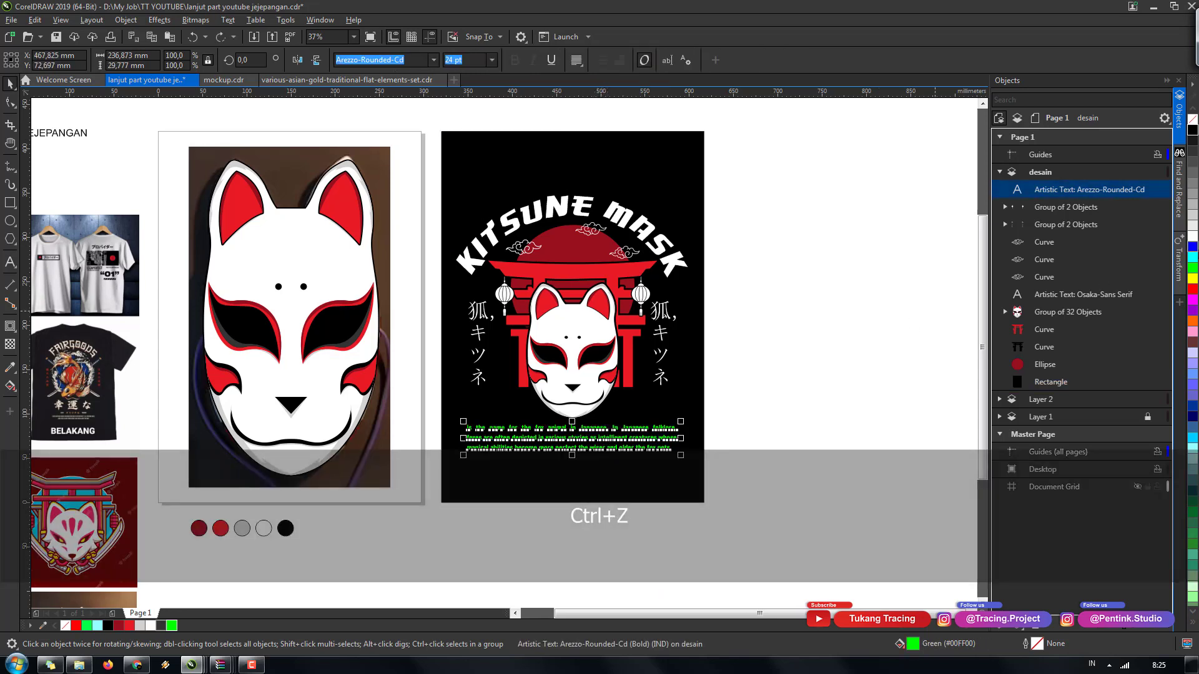
- Fill the description with white and scale it down to about 169 mm wide
{"action": "left_click", "coordinate": [1193, 236]}
{"action": "left_click_drag", "start_coordinate": [682, 455], "coordinate": [643, 447]}
{"action": "key", "text": "ctrl+z"}
- Center the white description horizontally on the black background rectangle
{"action": "left_click", "coordinate": [663, 448]}
{"action": "left_click", "coordinate": [663, 423], "text": "shift"}
{"action": "key", "text": "c"}
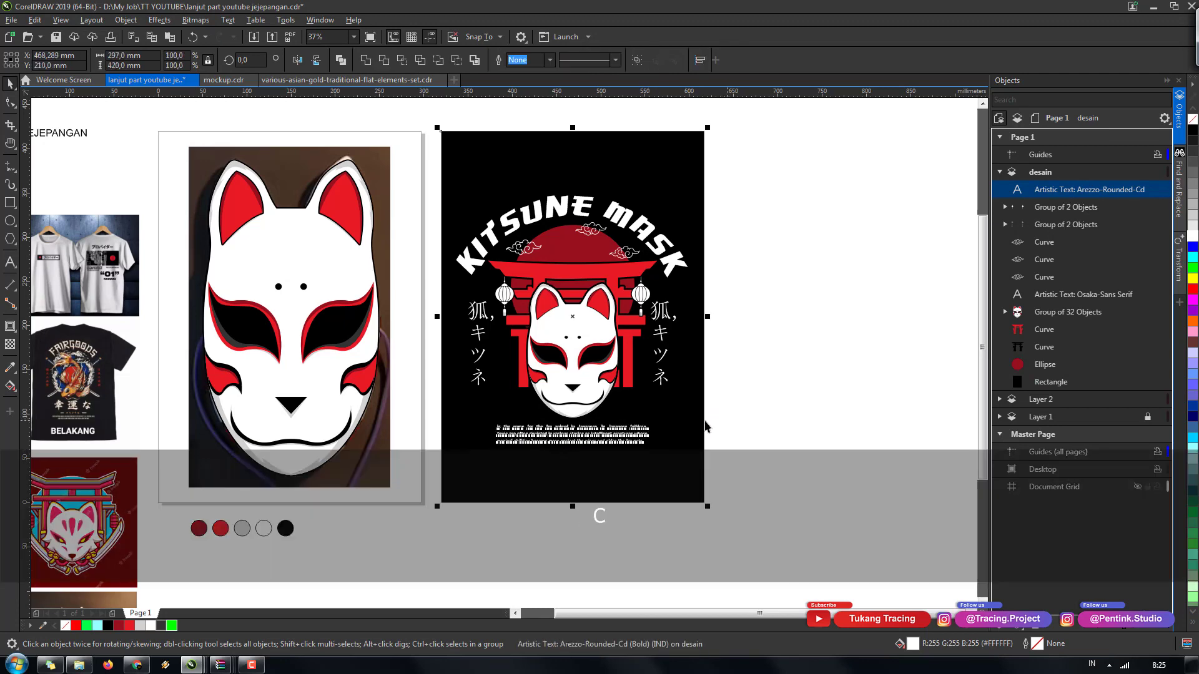
- Enlarge the description to about 178 mm wide and nudge it slightly to the left beneath the mask
{"action": "left_click", "coordinate": [616, 440]}
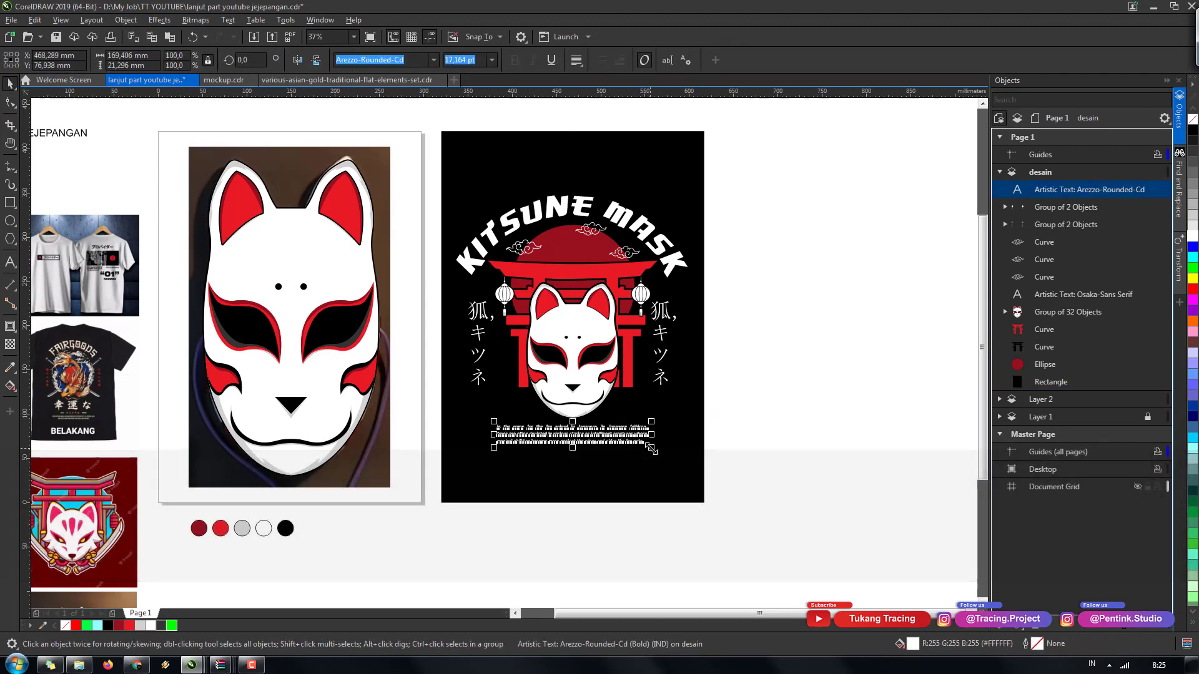
{"action": "left_click_drag", "start_coordinate": [651, 448], "coordinate": [656, 451]}
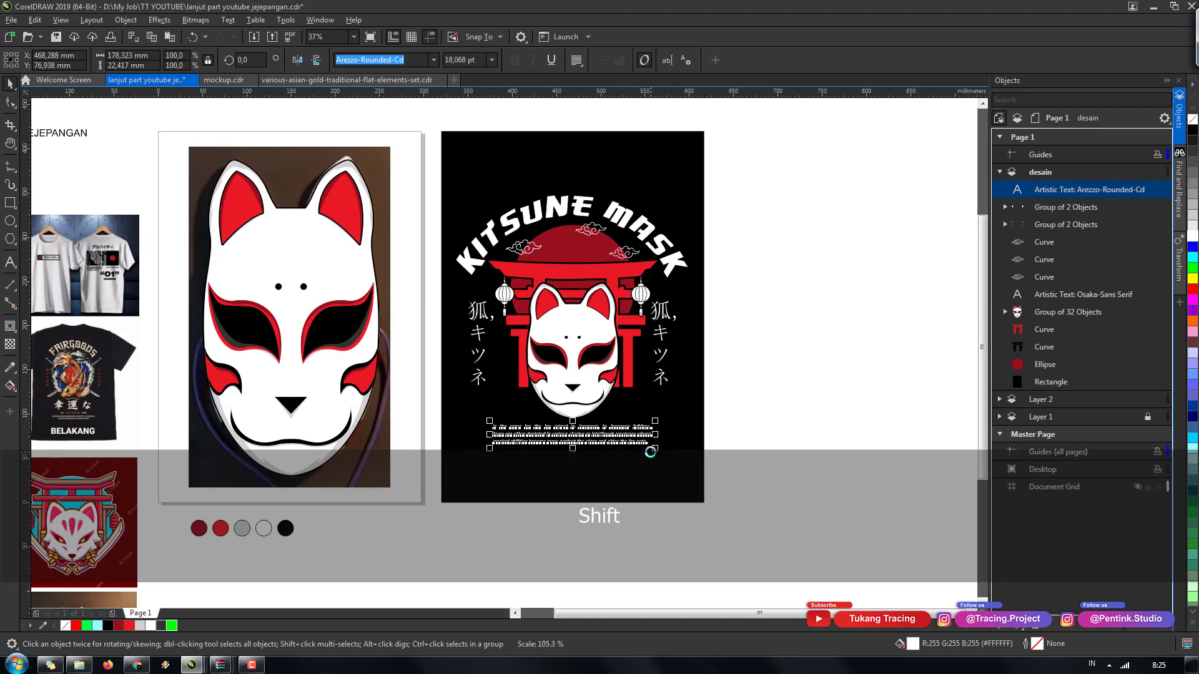
{"action": "key", "text": "Left"}
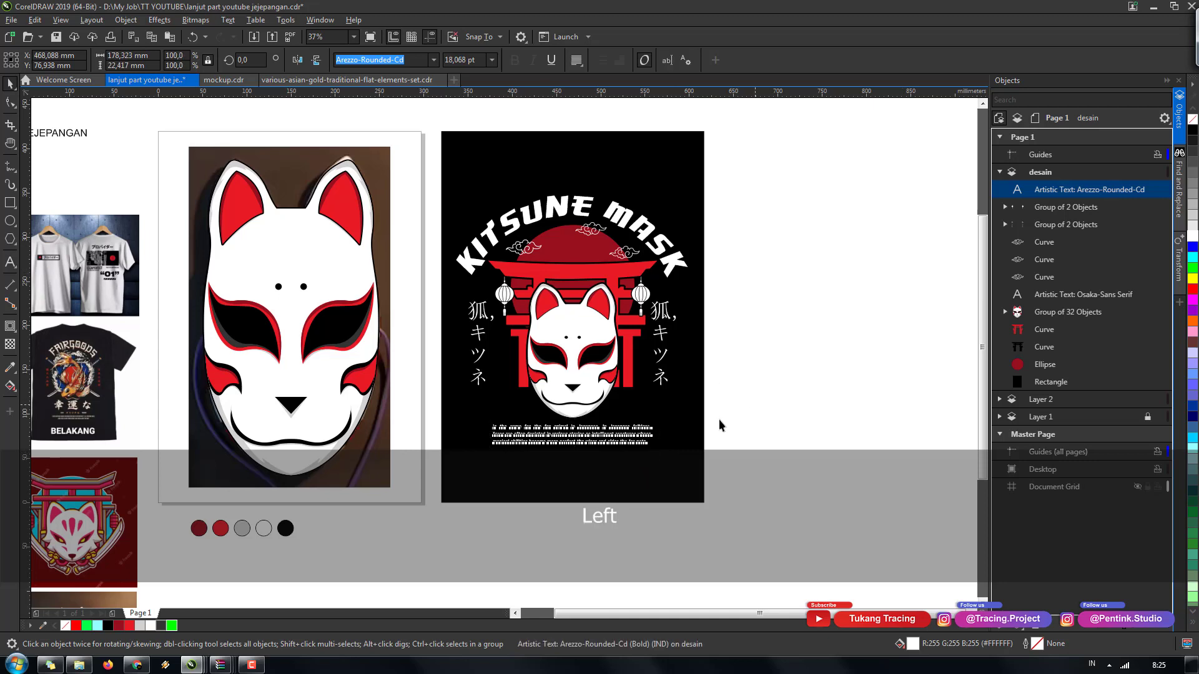
{"action": "key", "text": "h"}
{"action": "left_click_drag", "start_coordinate": [599, 456], "coordinate": [524, 473]}
{"action": "key", "text": "space"}
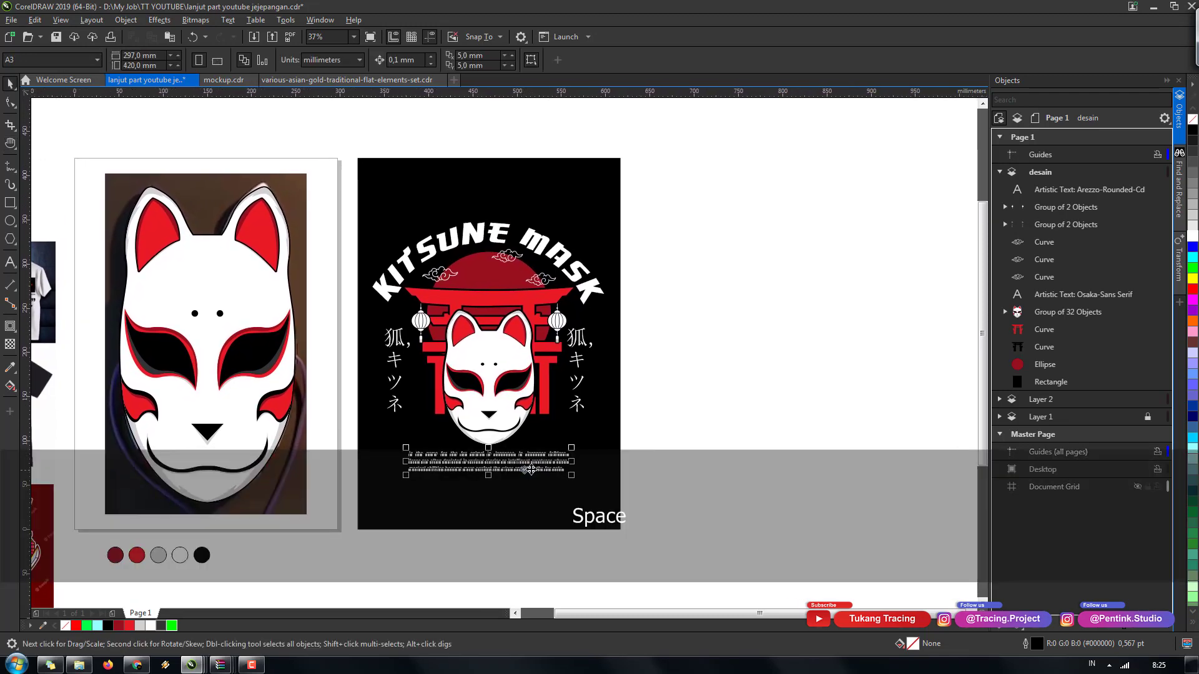
{"action": "left_click", "coordinate": [525, 473]}
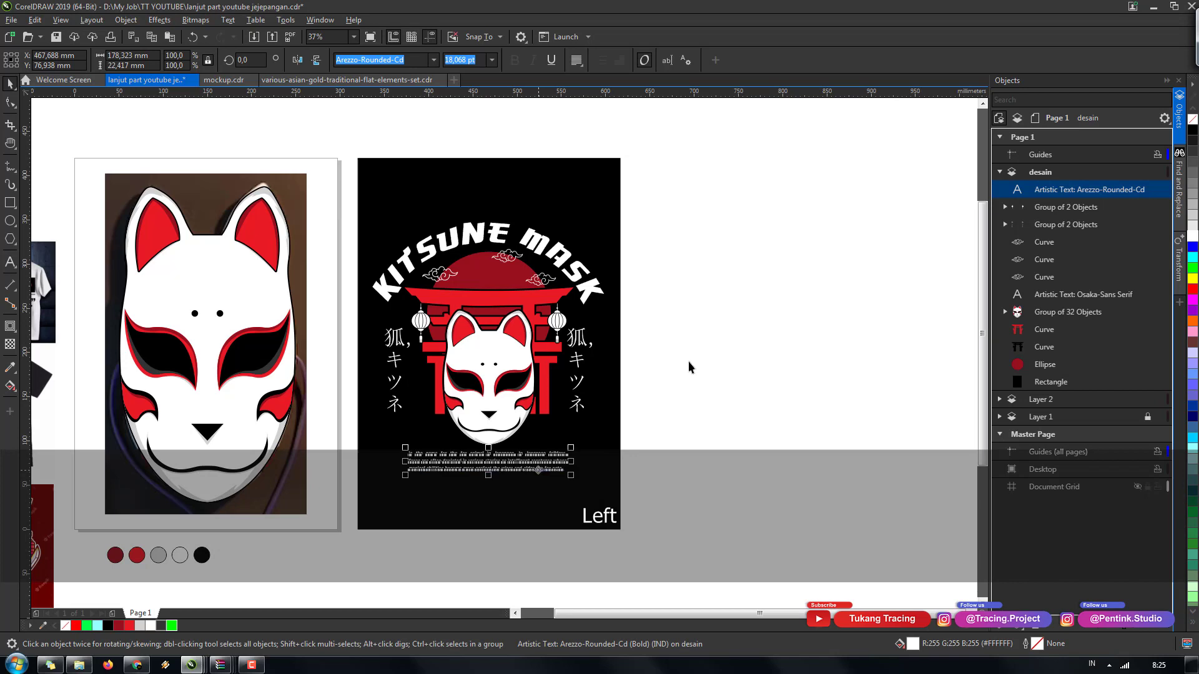
{"action": "left_click", "coordinate": [489, 412]}
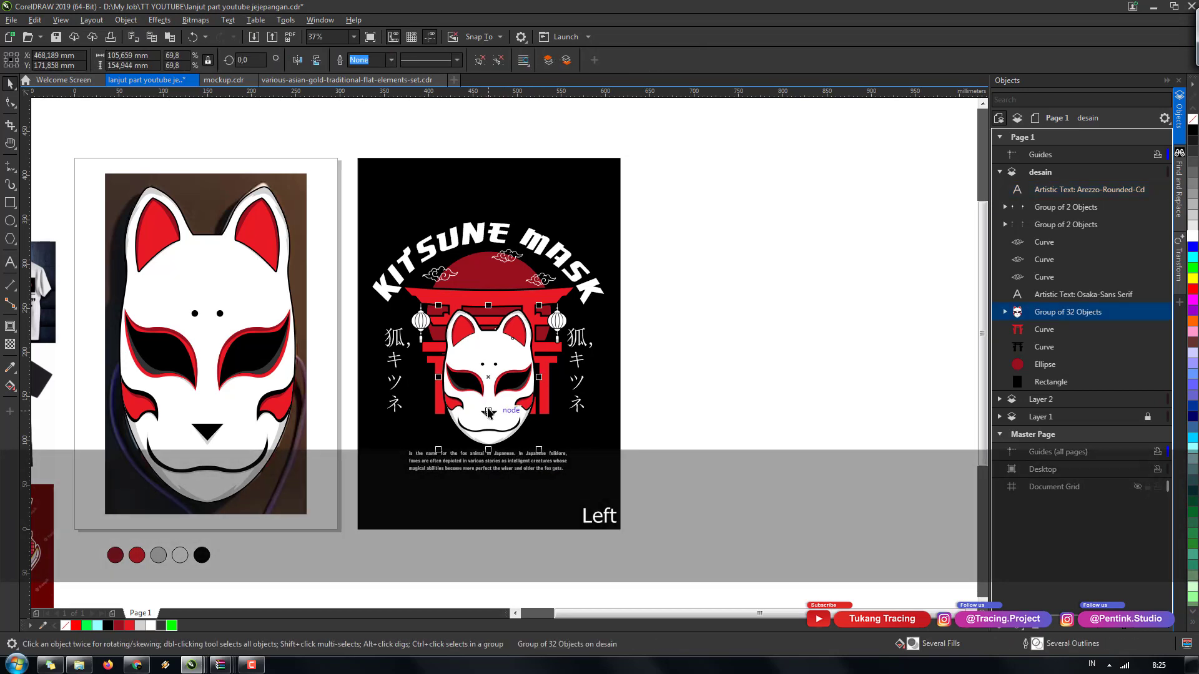
{"action": "key", "text": "h"}
{"action": "left_click_drag", "start_coordinate": [675, 384], "coordinate": [711, 391]}
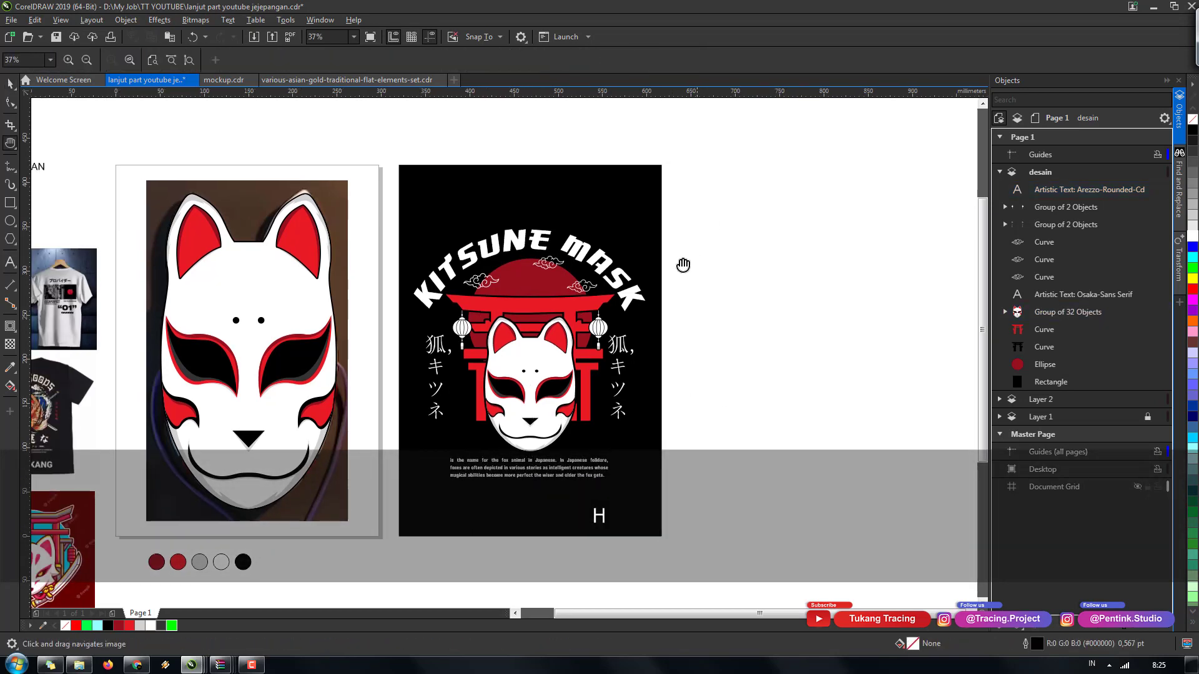
- Enlarge the white description to about 189 mm wide and center it horizontally with the mask
{"action": "left_click_drag", "start_coordinate": [604, 407], "coordinate": [661, 391]}
{"action": "key", "text": "space"}
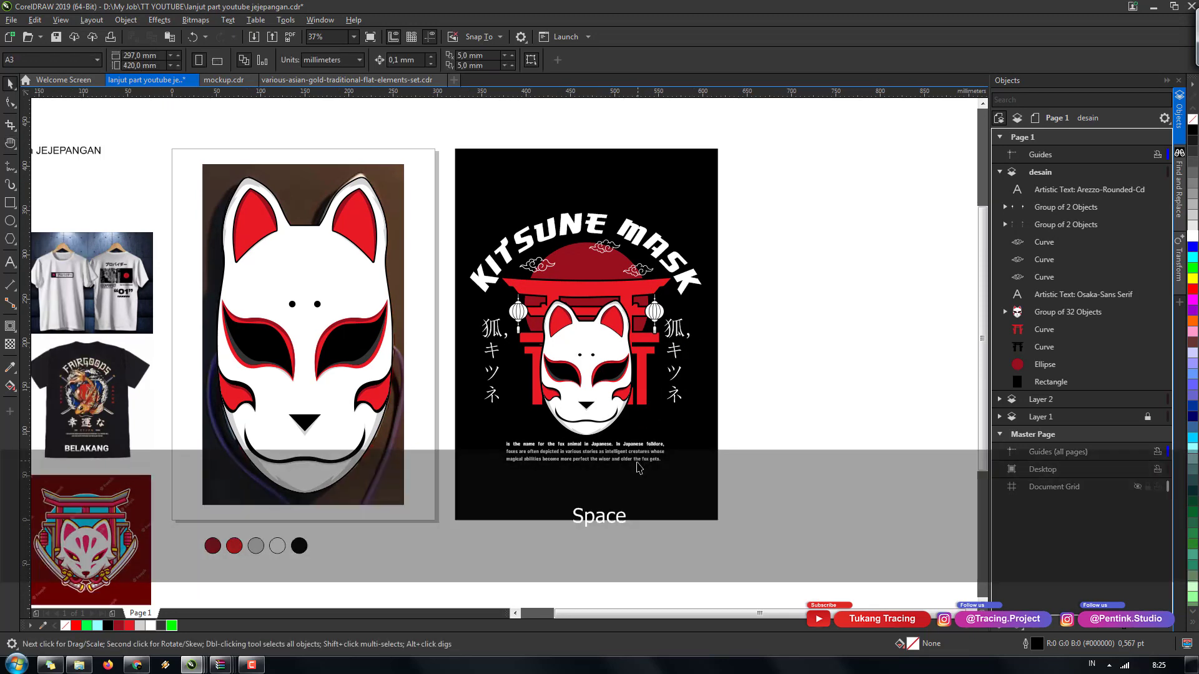
{"action": "left_click", "coordinate": [643, 460]}
{"action": "left_click_drag", "start_coordinate": [666, 465], "coordinate": [670, 470]}
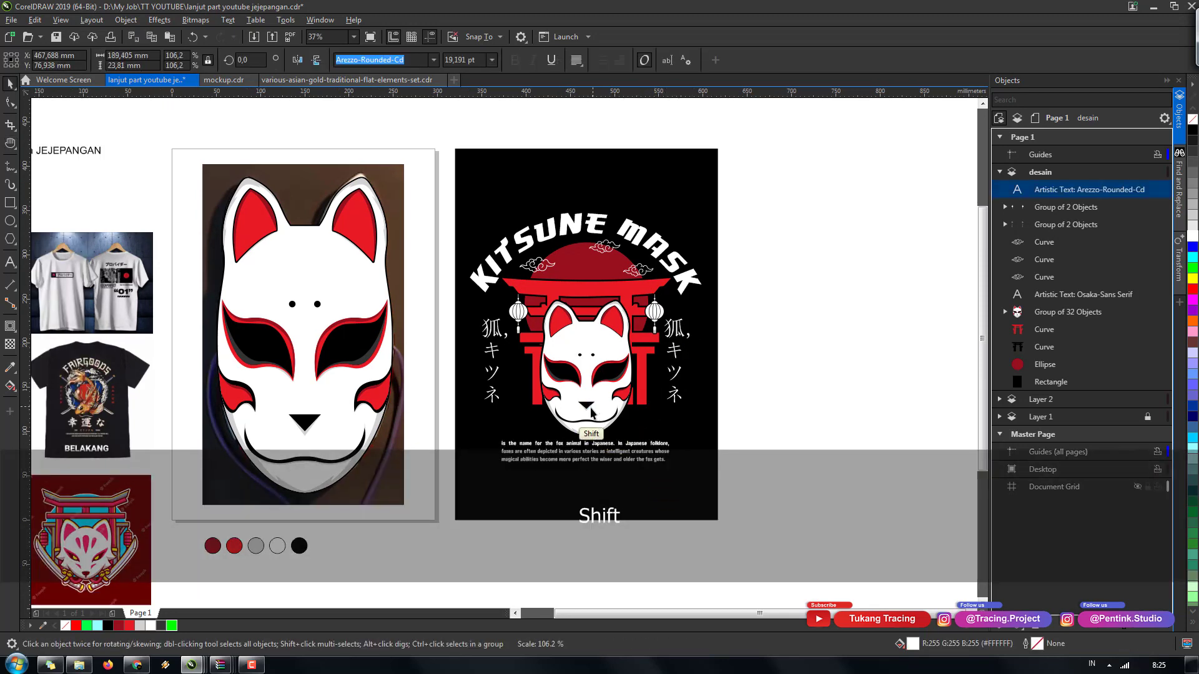
{"action": "left_click", "coordinate": [596, 417], "text": "shift"}
{"action": "key", "text": "c"}
{"action": "key", "text": "Escape"}
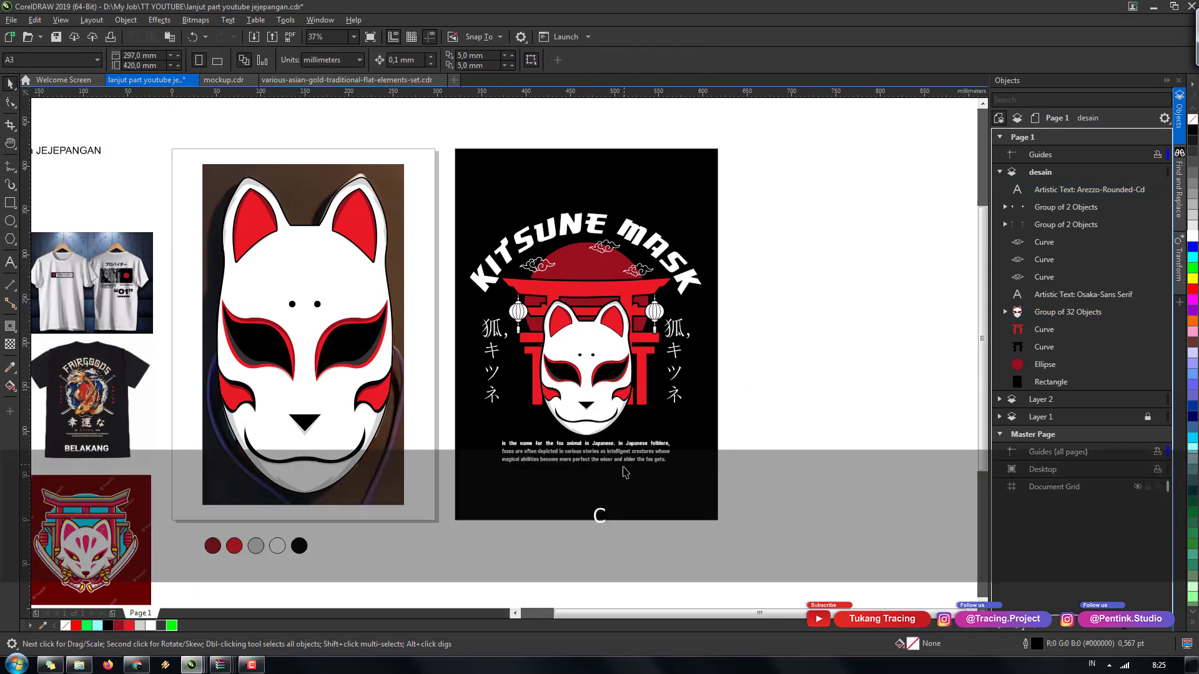
- Add a new layer above the desain layer
{"action": "key", "text": "h"}
{"action": "left_click_drag", "start_coordinate": [629, 454], "coordinate": [555, 462]}
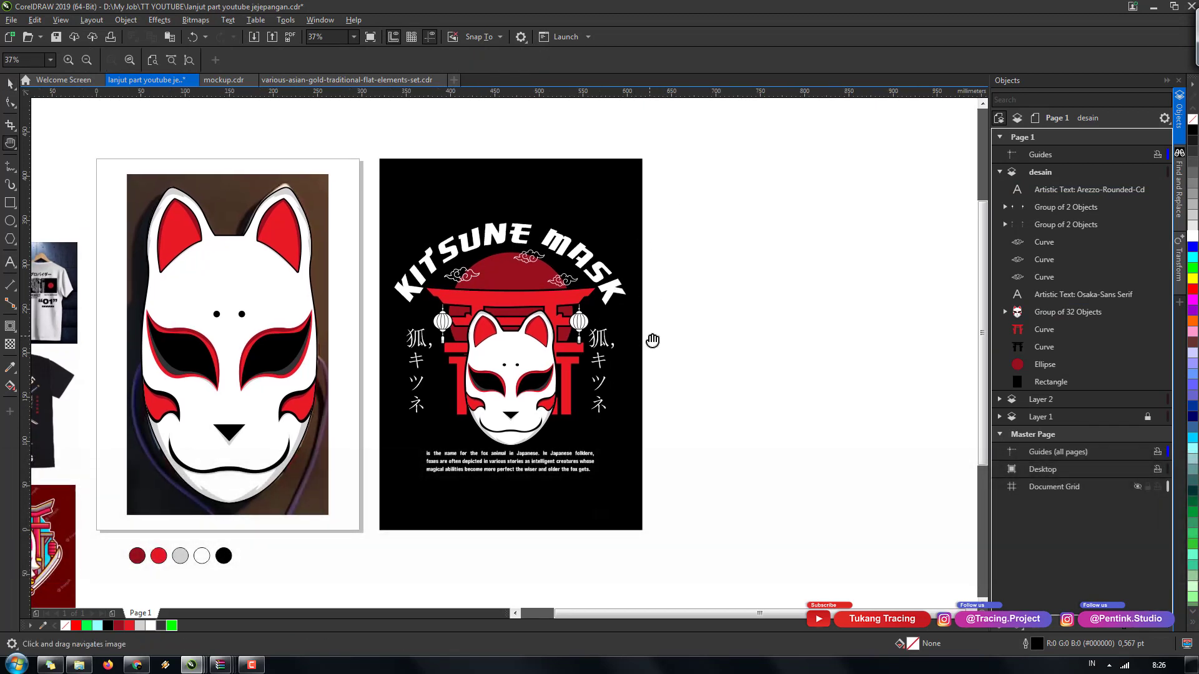
{"action": "left_click_drag", "start_coordinate": [610, 374], "coordinate": [561, 369]}
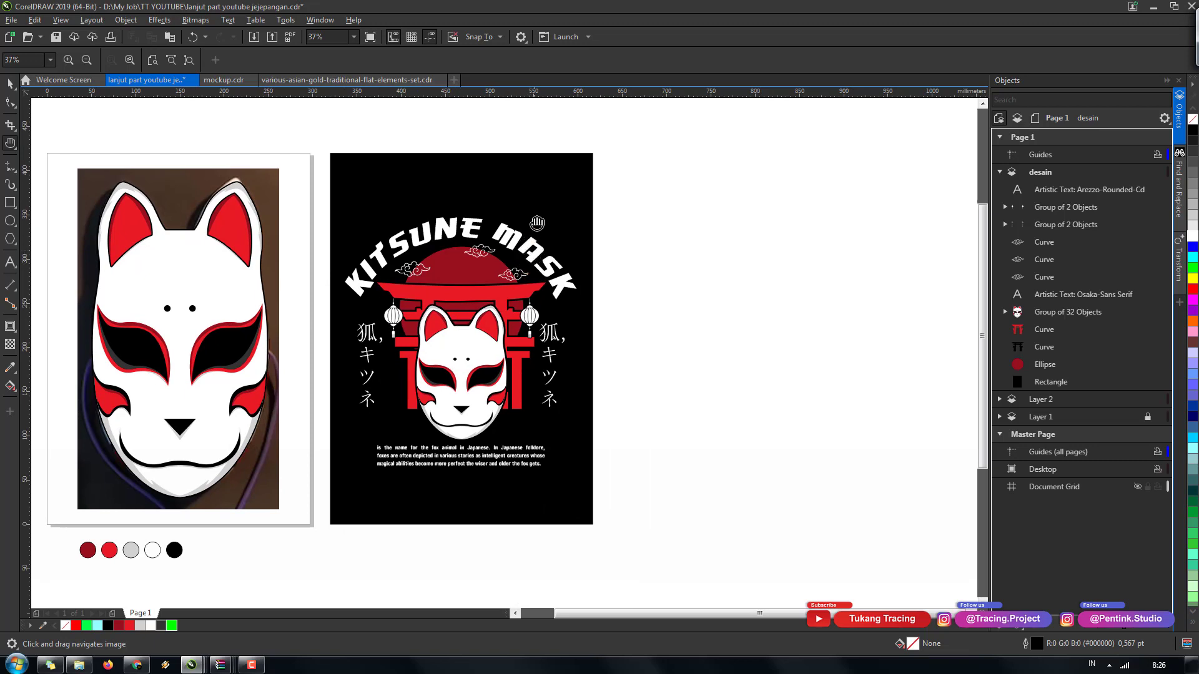
{"action": "key", "text": "space"}
{"action": "left_click", "coordinate": [999, 627]}
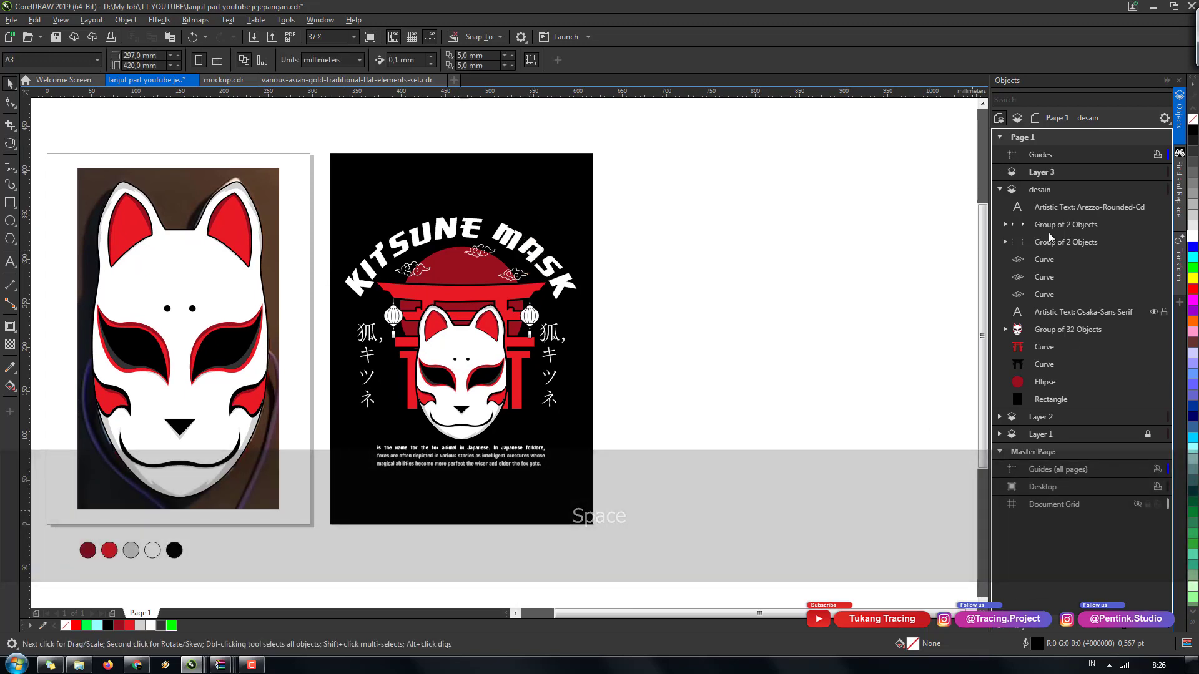
- Rename the newly added layer as "desain 2"
{"action": "left_click", "coordinate": [1043, 173]}
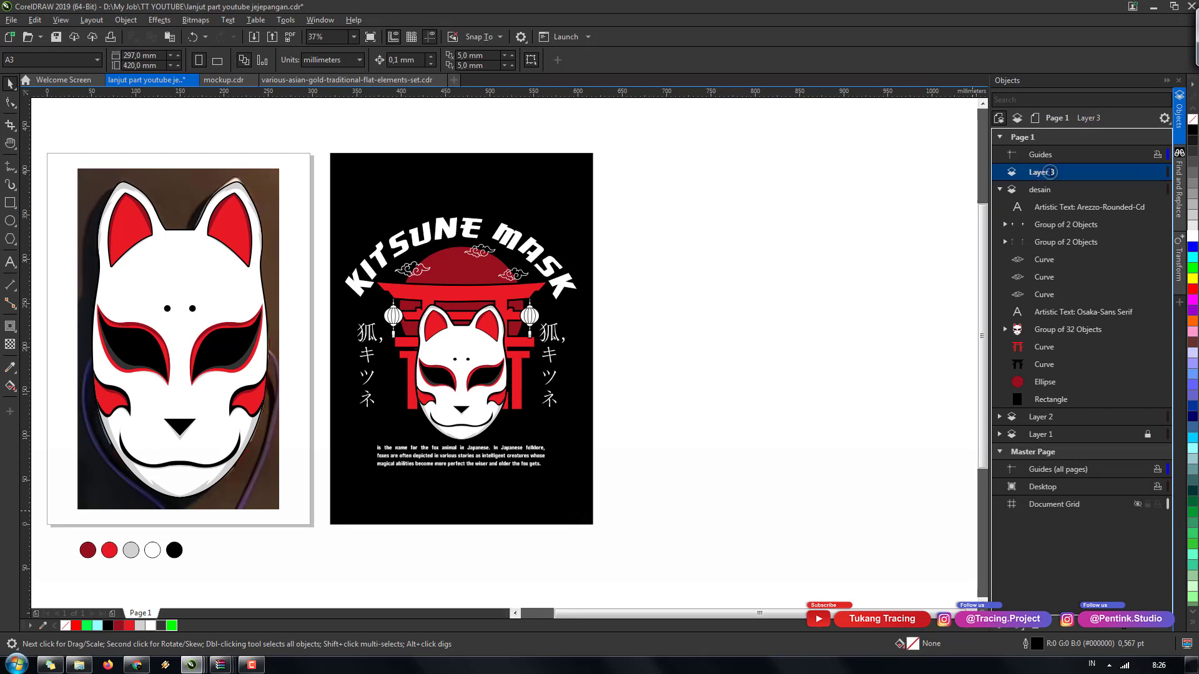
{"action": "left_click", "coordinate": [1046, 173]}
{"action": "type", "text": "D"}
{"action": "key", "text": "BackSpace"}
{"action": "key", "text": "BackSpace"}
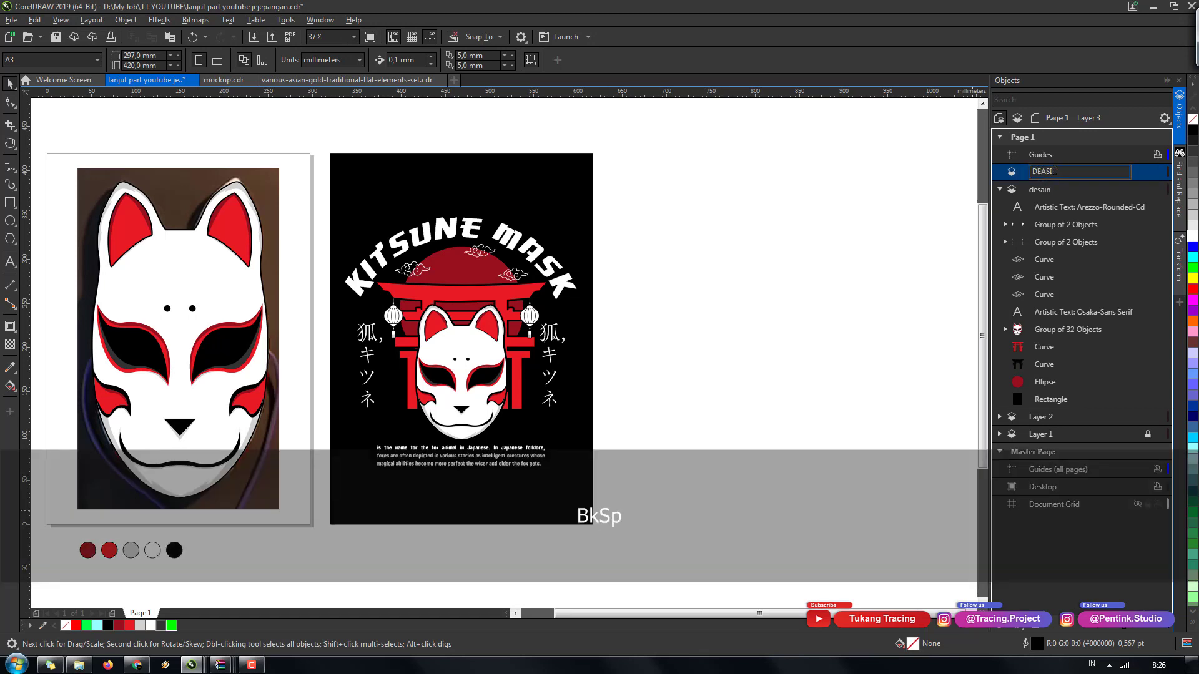
{"action": "key", "text": "BackSpace"}
{"action": "key", "text": "BackSpace"}
{"action": "type", "text": "desain"}
{"action": "key", "text": "Return"}
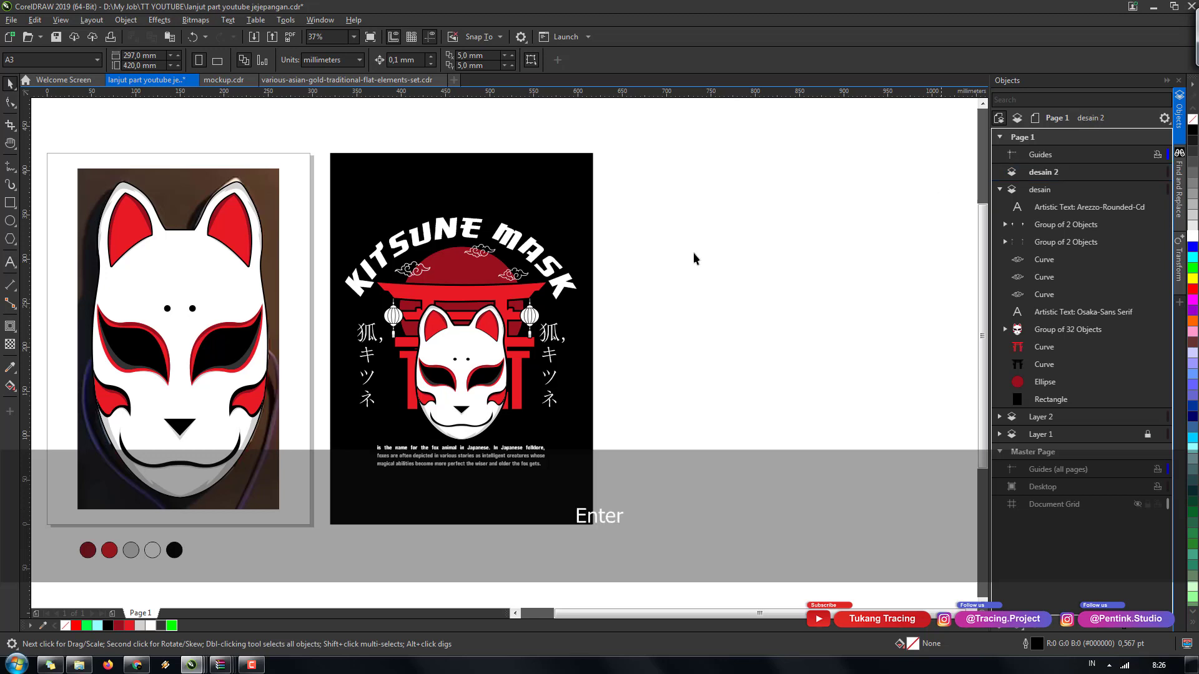
- Copy the black background rectangle onto the desain 2 layer and place it beside the first design
{"action": "scroll", "coordinate": [613, 279], "scroll_direction": "down", "scroll_amount": 2}
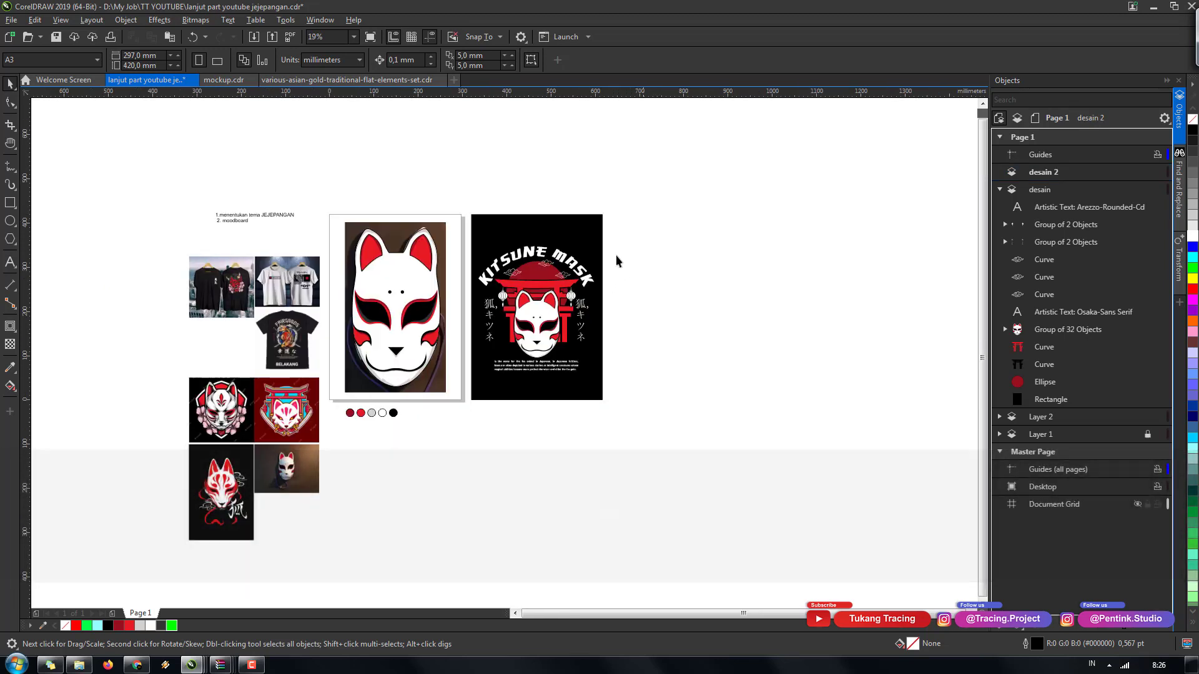
{"action": "left_click", "coordinate": [590, 243]}
{"action": "key", "text": "ctrl+c"}
{"action": "key", "text": "ctrl+v"}
{"action": "left_click_drag", "start_coordinate": [586, 243], "coordinate": [714, 268]}
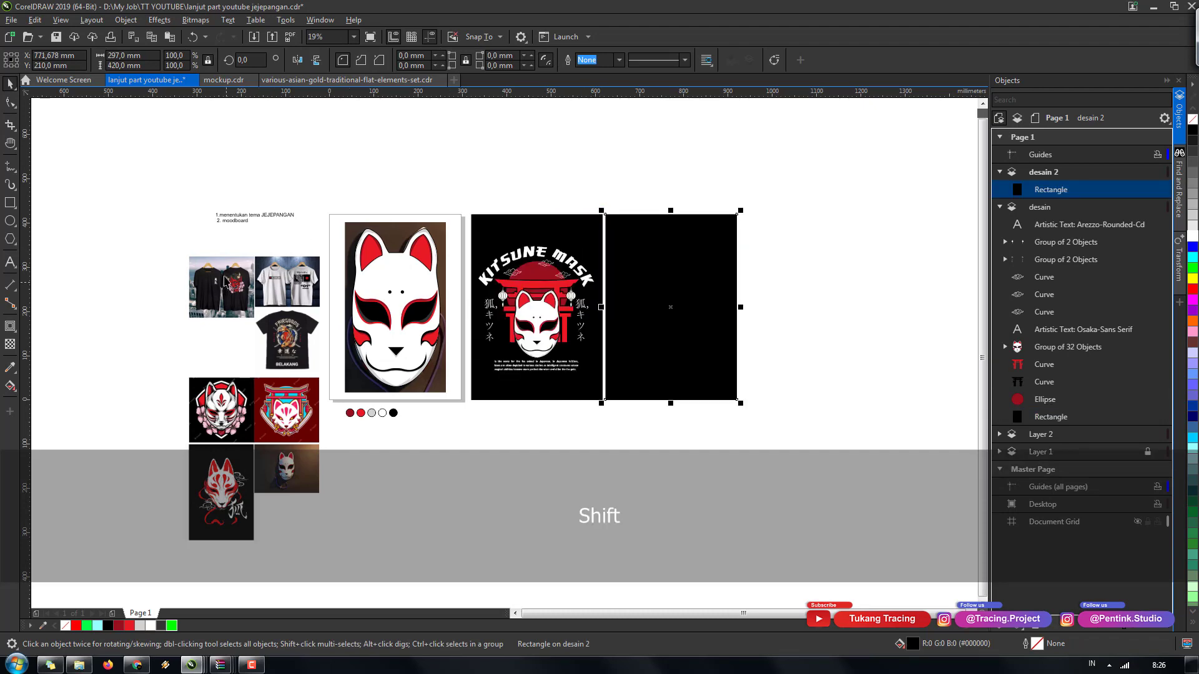
- Place a bright red copy of the first design's circle at the center of the second black rectangle
{"action": "scroll", "coordinate": [224, 281], "scroll_direction": "up", "scroll_amount": 4}
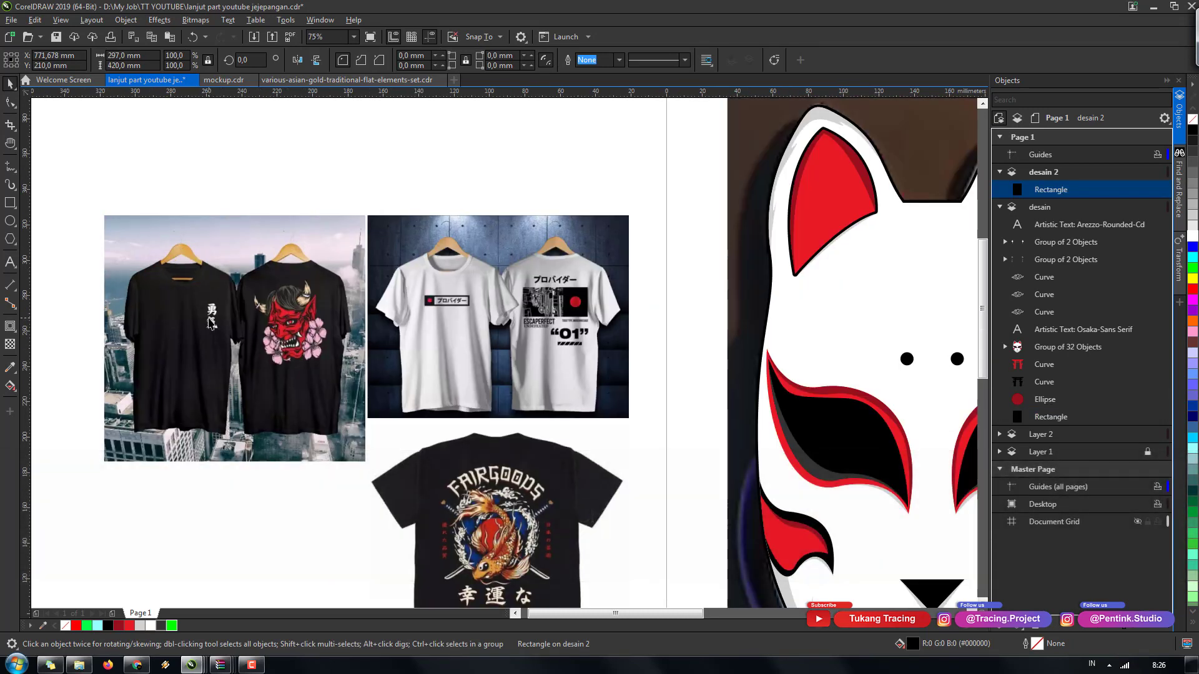
{"action": "scroll", "coordinate": [212, 321], "scroll_direction": "down", "scroll_amount": 4}
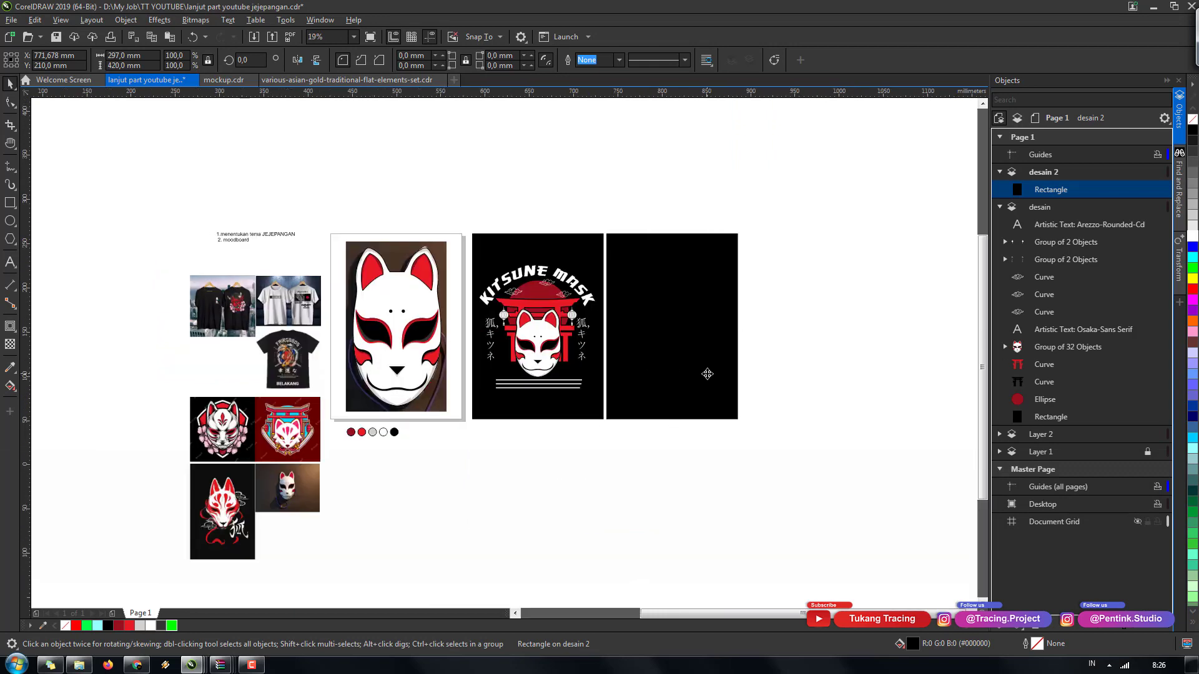
{"action": "scroll", "coordinate": [707, 374], "scroll_direction": "up", "scroll_amount": 2}
{"action": "scroll", "coordinate": [665, 334], "scroll_direction": "up", "scroll_amount": 2}
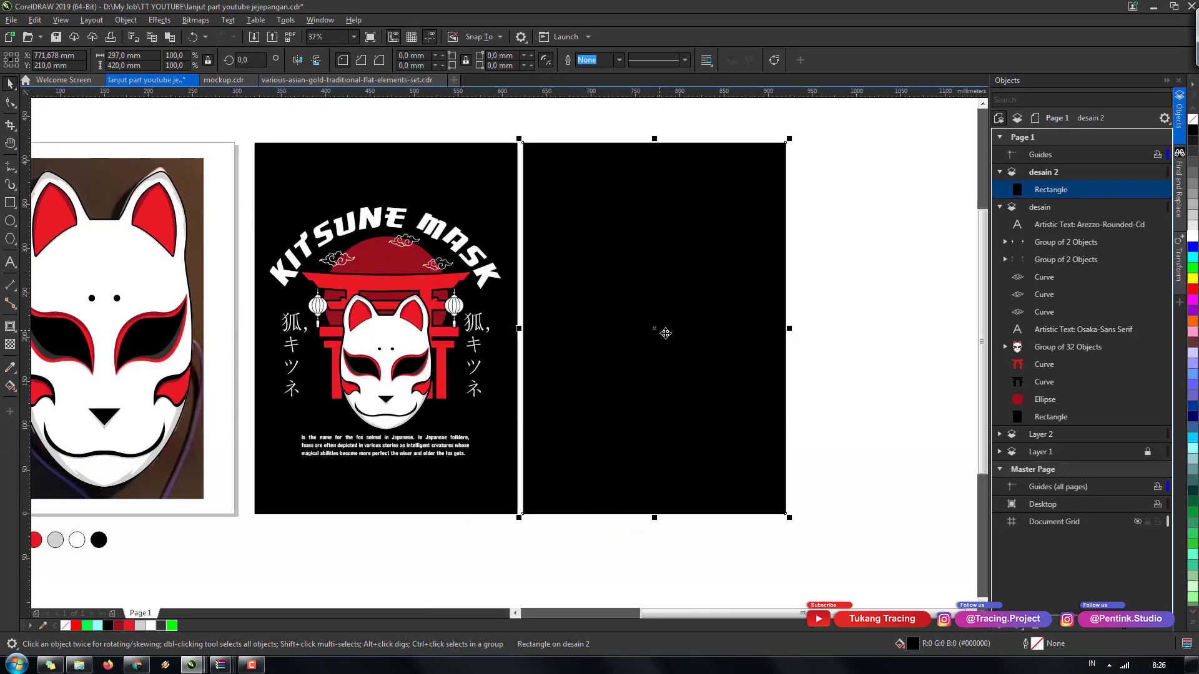
{"action": "left_click", "coordinate": [407, 263]}
{"action": "key", "text": "ctrl+c"}
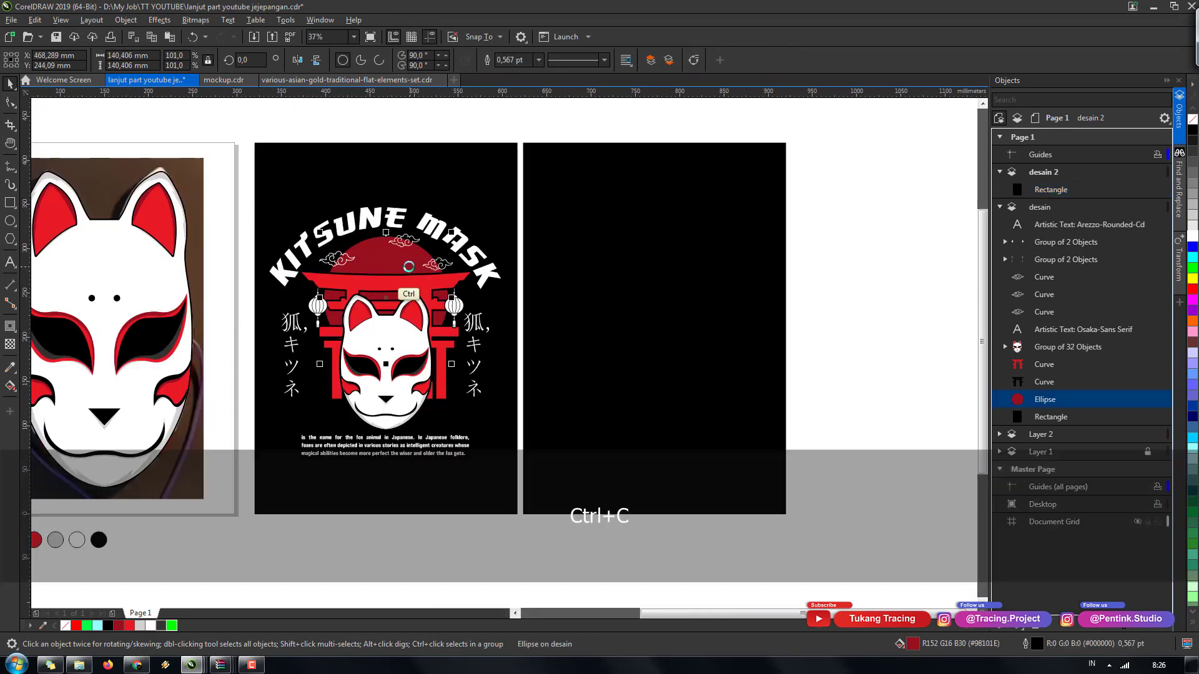
{"action": "key", "text": "ctrl+v"}
{"action": "left_click_drag", "start_coordinate": [407, 262], "coordinate": [701, 291]}
{"action": "left_click", "coordinate": [129, 626]}
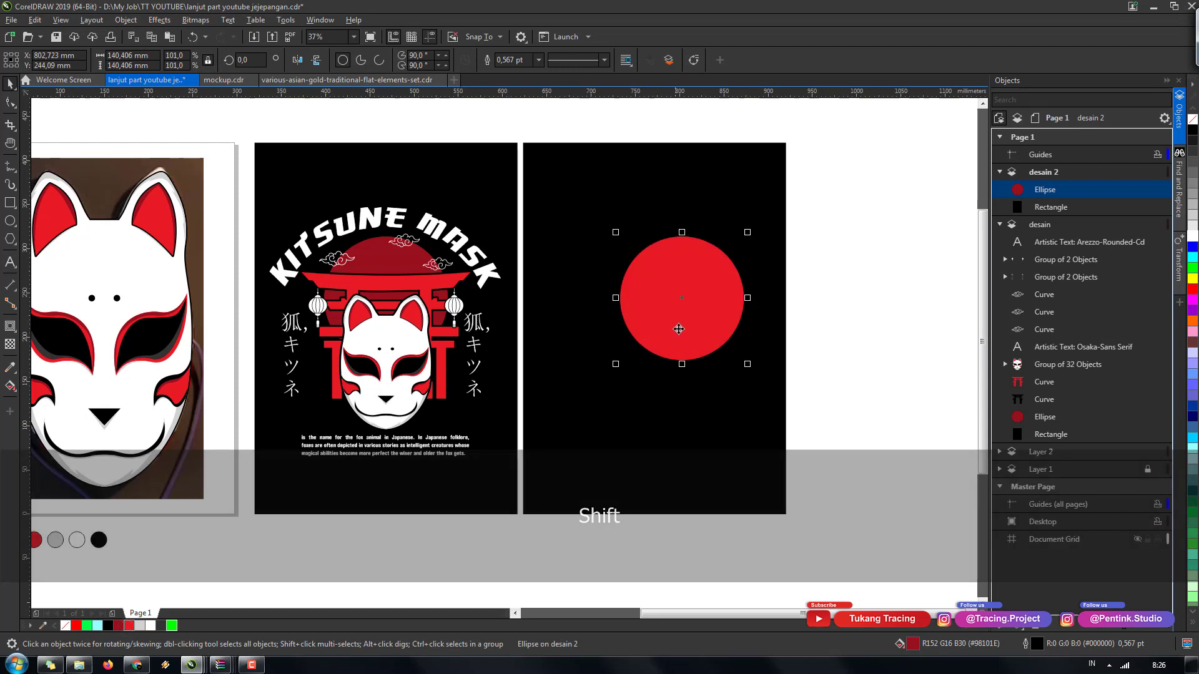
{"action": "key", "text": "c"}
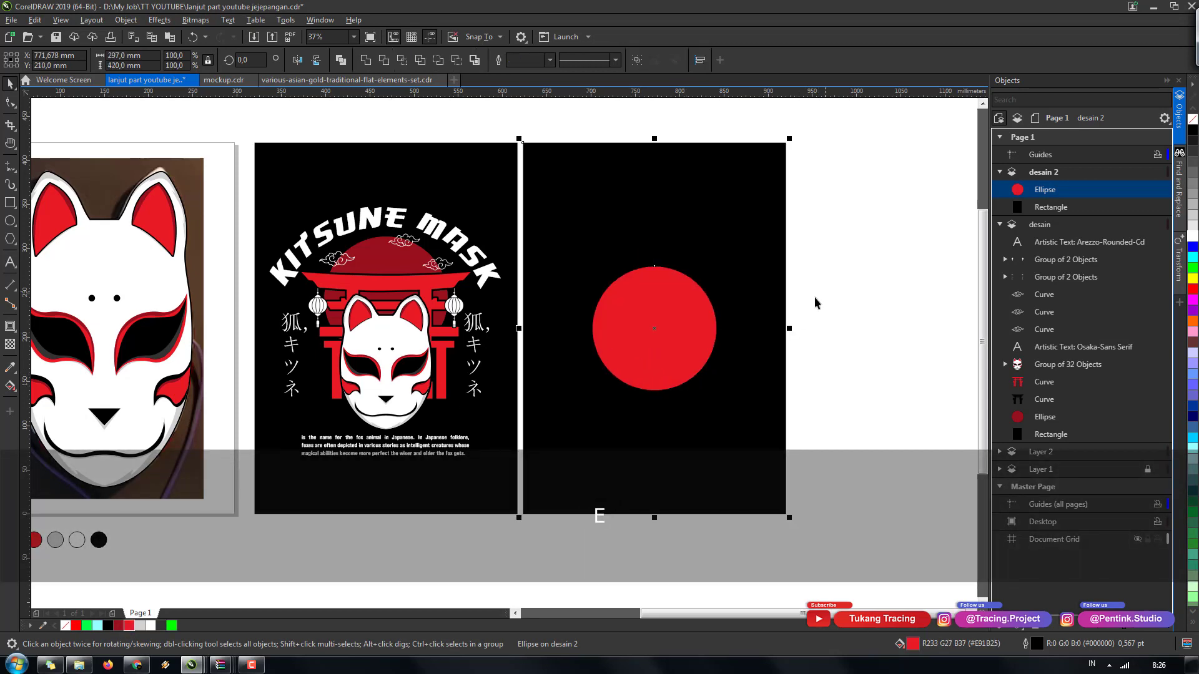
- Copy a white cloud from the first design onto the red circle's left edge, enlarged to about 57 mm wide
{"action": "left_click", "coordinate": [441, 265]}
{"action": "key", "text": "ctrl+c"}
{"action": "key", "text": "ctrl+v"}
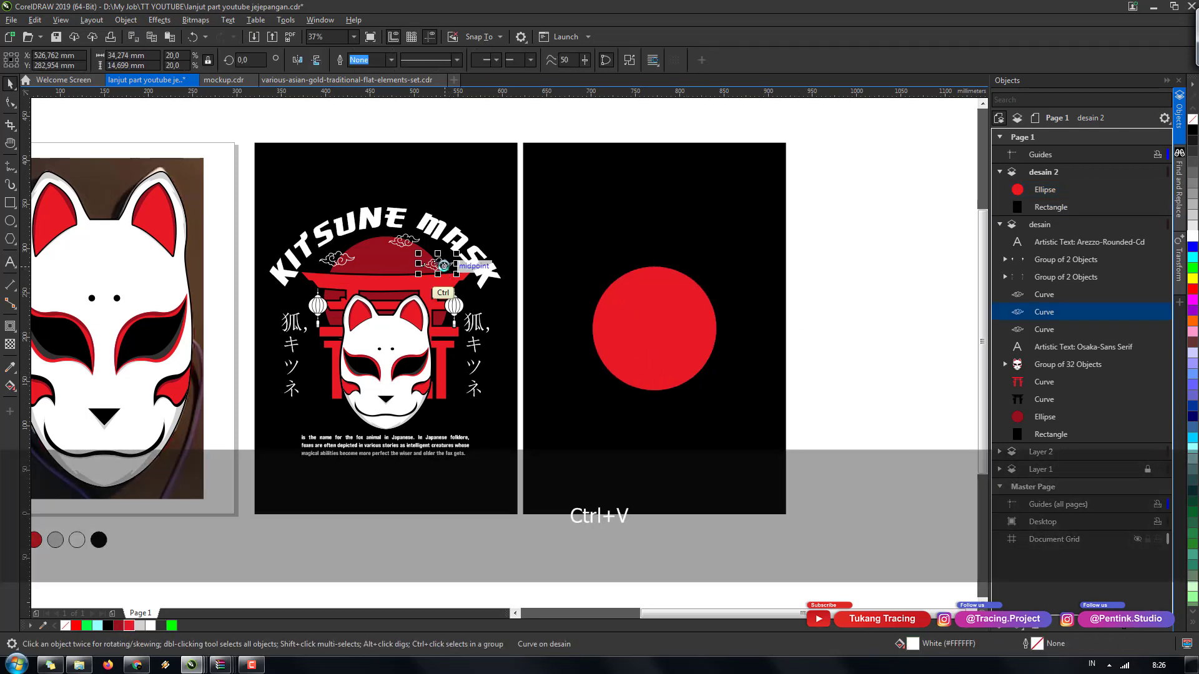
{"action": "left_click_drag", "start_coordinate": [443, 266], "coordinate": [584, 342]}
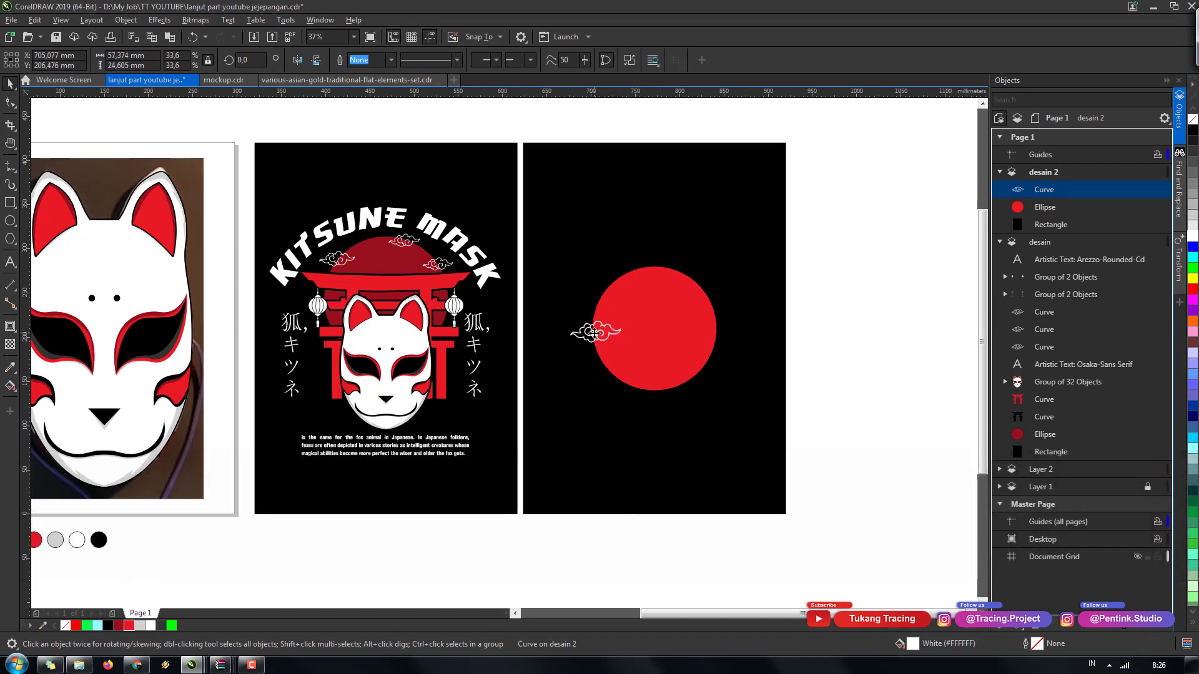
- Duplicate the enlarged cloud twice, placing the copies at the red circle's upper right and upper left edges
{"action": "key", "text": "ctrl+c"}
{"action": "key", "text": "ctrl+v"}
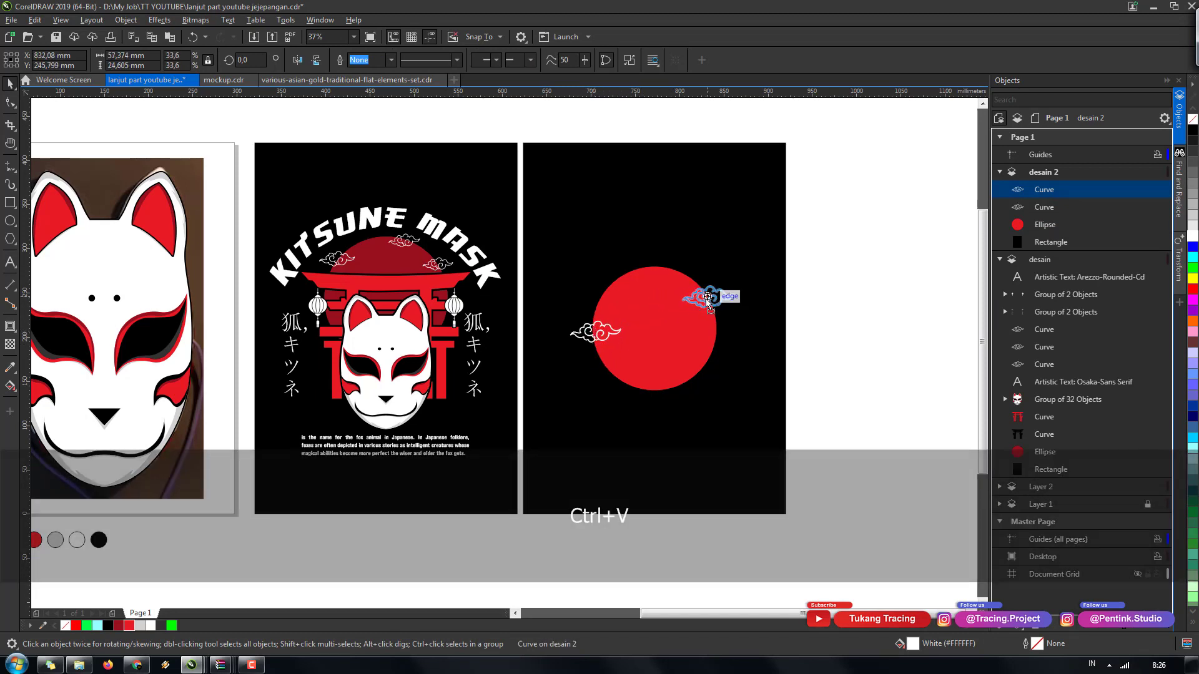
{"action": "left_click_drag", "start_coordinate": [705, 299], "coordinate": [627, 275]}
{"action": "key", "text": "ctrl+c"}
{"action": "key", "text": "ctrl+v"}
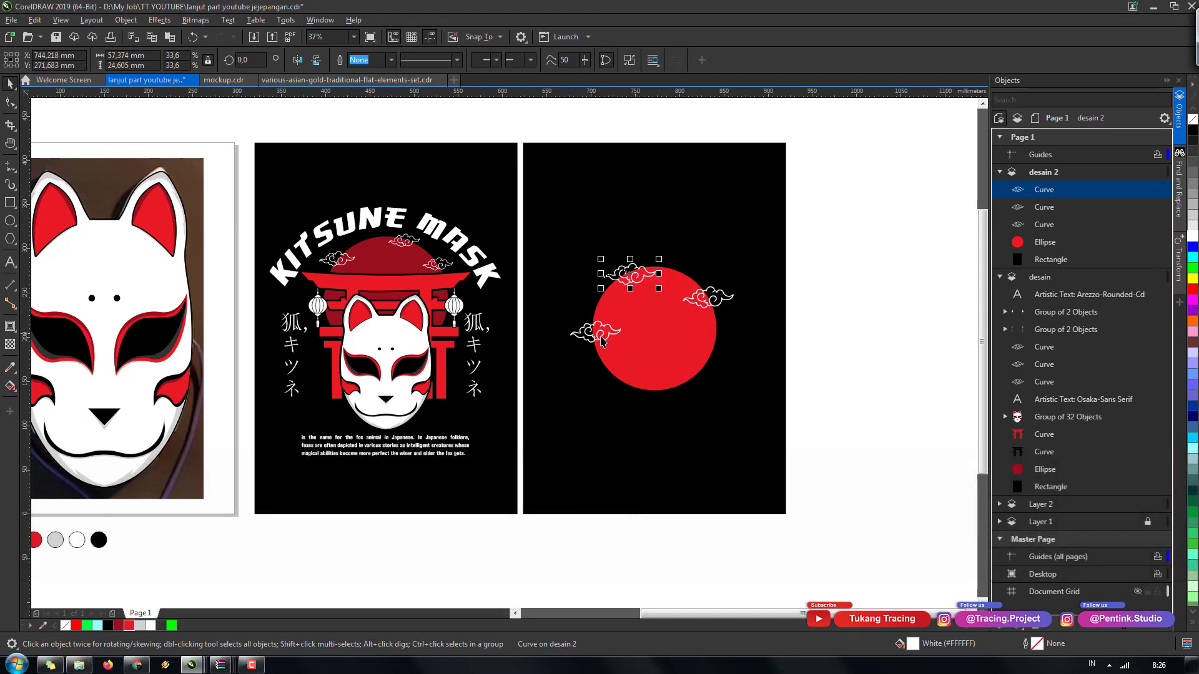
{"action": "left_click_drag", "start_coordinate": [601, 340], "coordinate": [711, 304]}
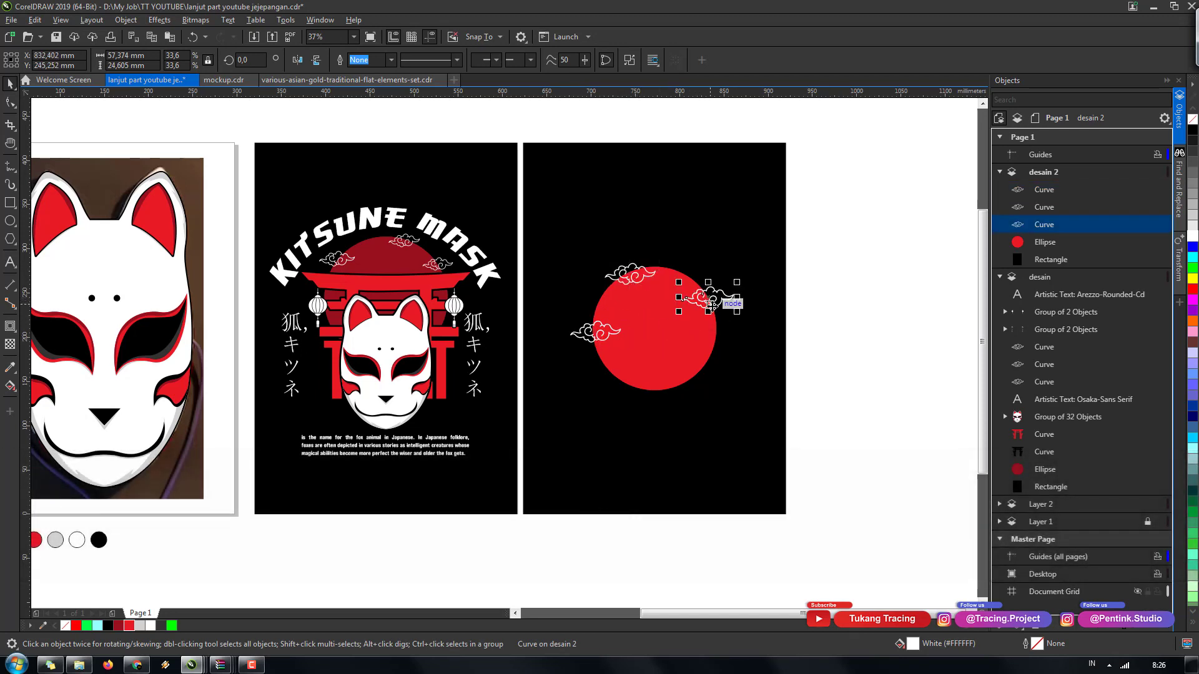
{"action": "left_click", "coordinate": [846, 351]}
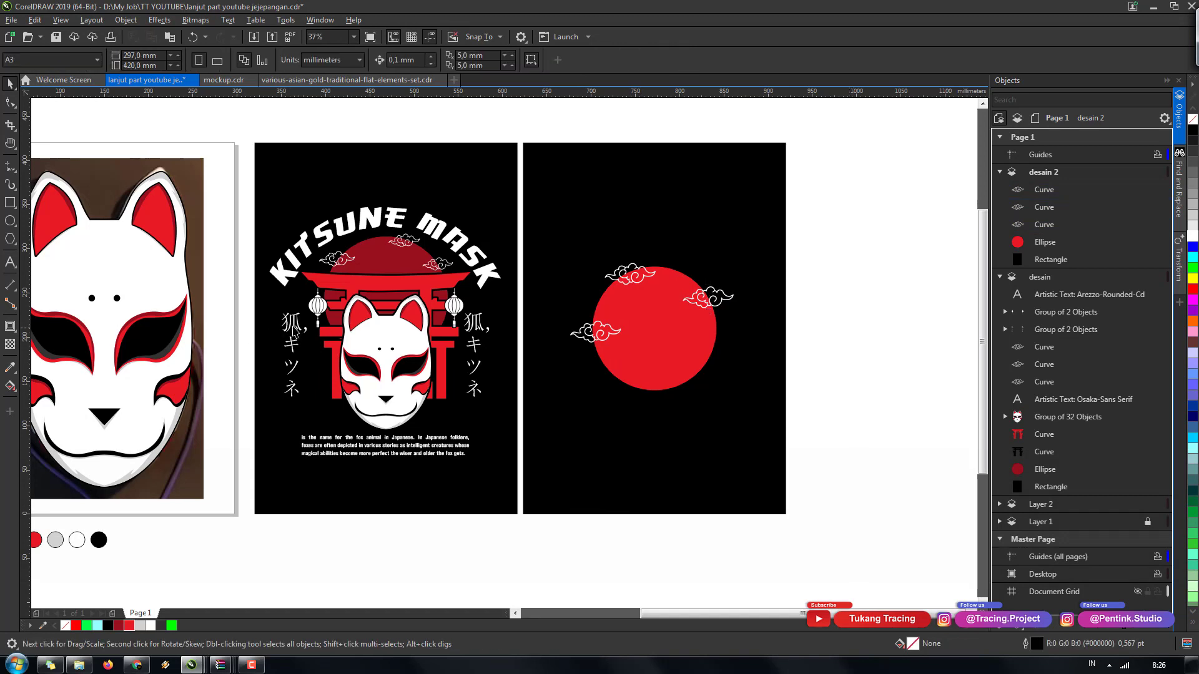
- Copy the pair of vertical Japanese texts below the red circle on the second rectangle and ungroup them
{"action": "left_click", "coordinate": [294, 329]}
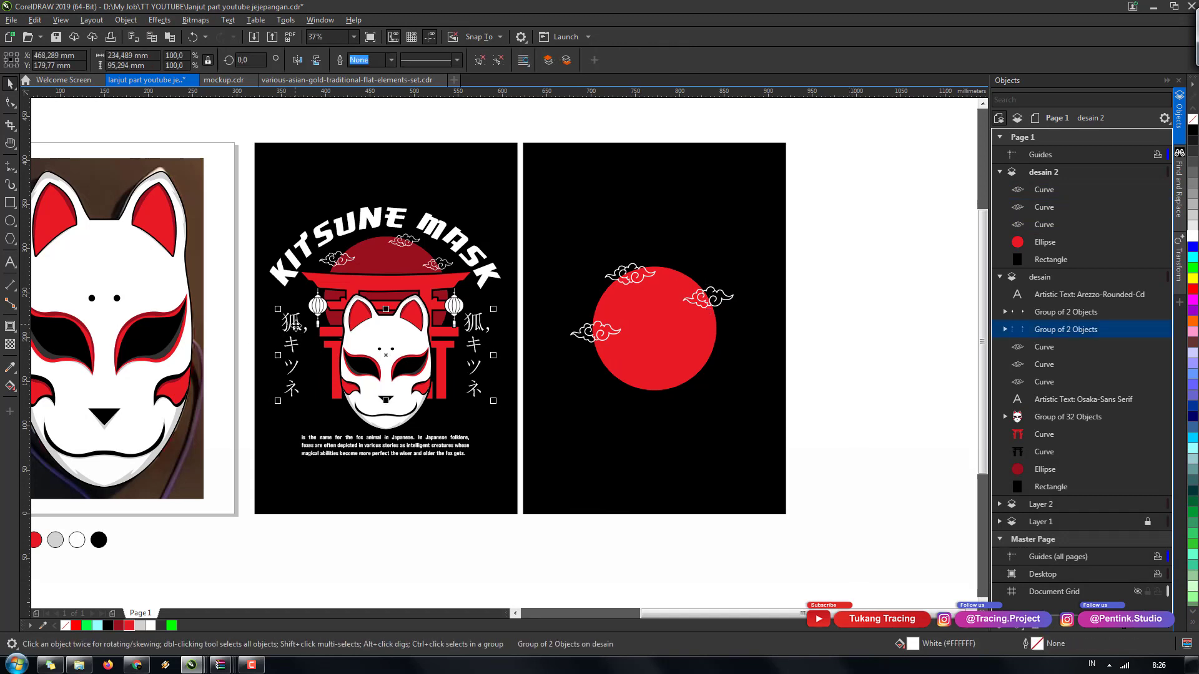
{"action": "key", "text": "ctrl+c"}
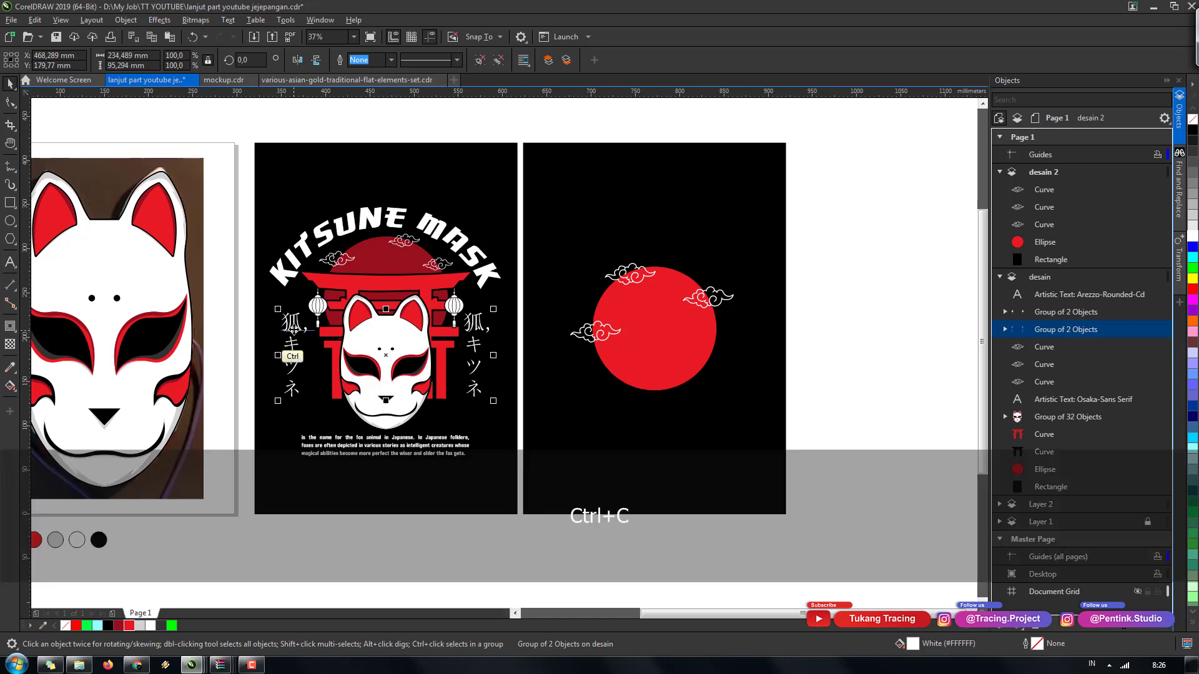
{"action": "key", "text": "ctrl+v"}
{"action": "left_click_drag", "start_coordinate": [294, 325], "coordinate": [620, 431]}
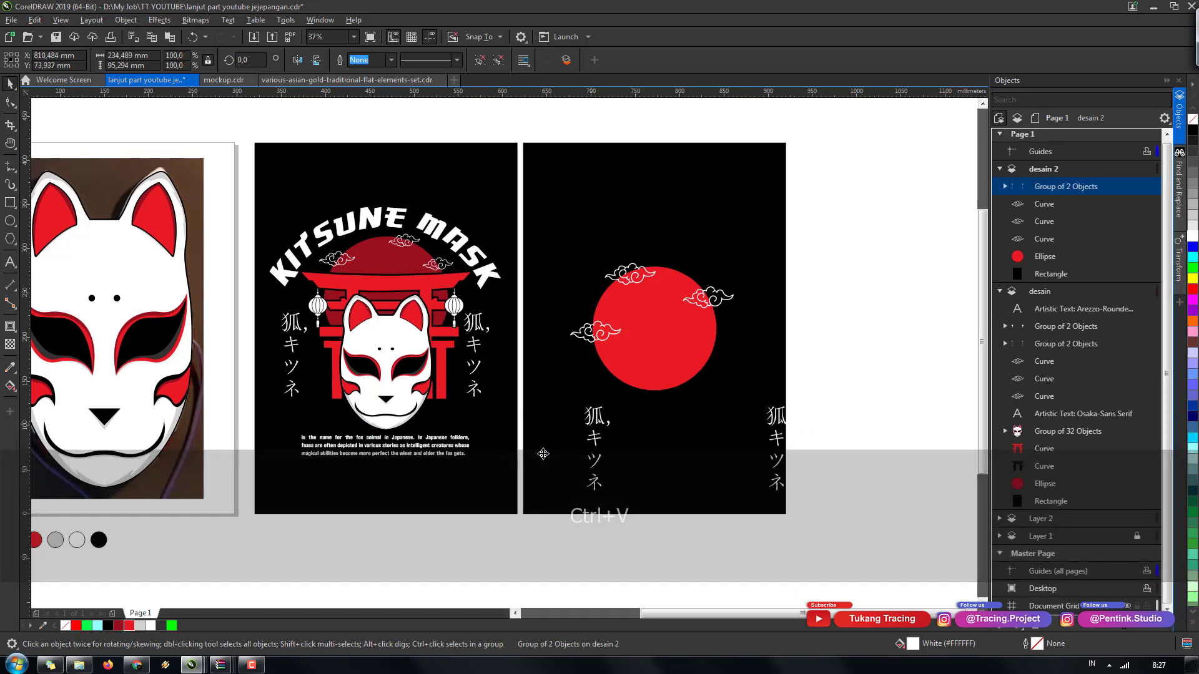
{"action": "key", "text": "ctrl+u"}
- Cut the 狐 character from the left vertical text and paste it as separate text above the red circle
{"action": "left_click", "coordinate": [603, 426]}
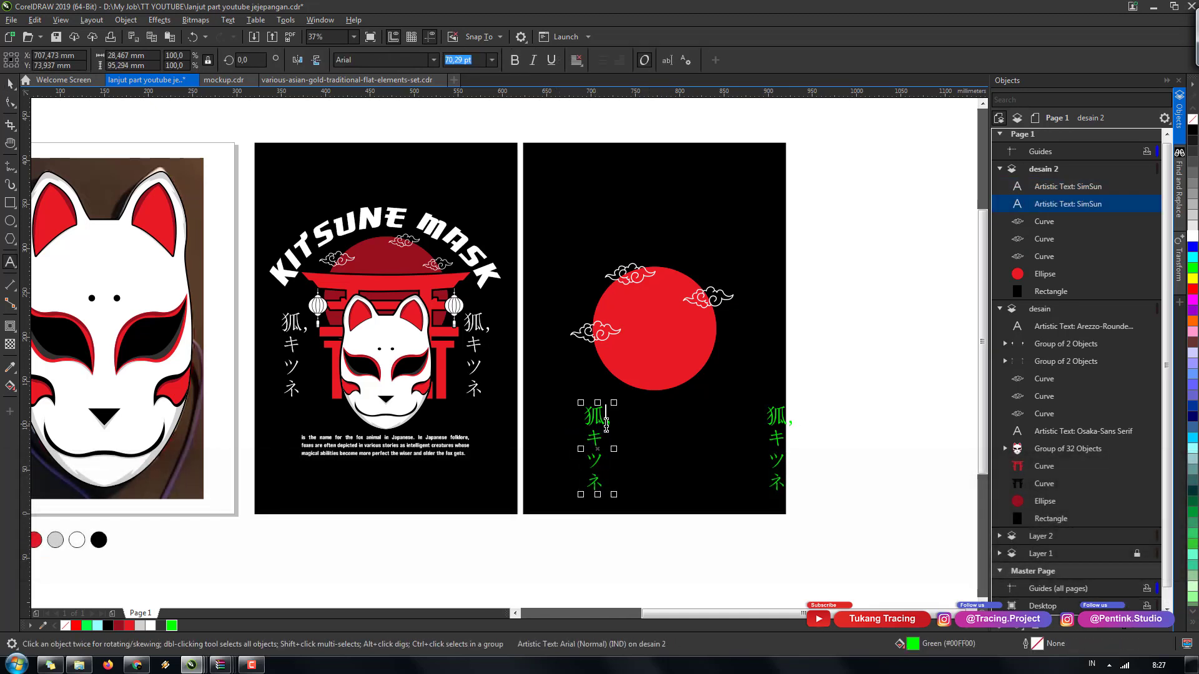
{"action": "left_click_drag", "start_coordinate": [604, 424], "coordinate": [588, 423]}
{"action": "key", "text": "ctrl+x"}
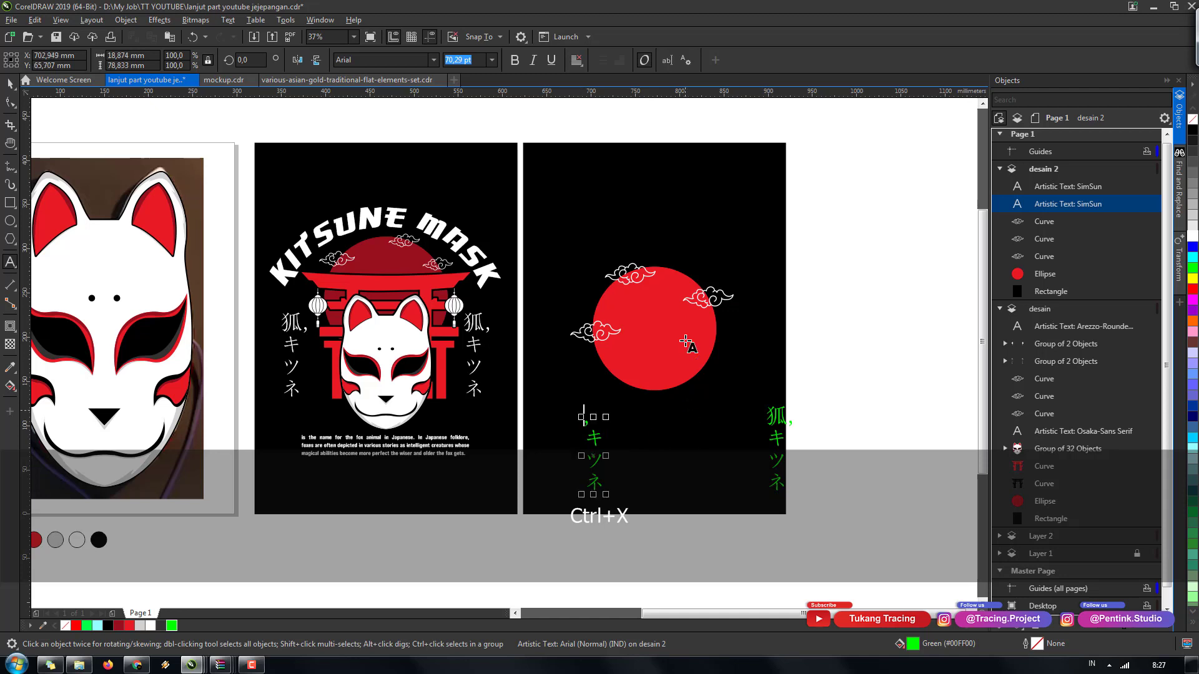
{"action": "key", "text": "ctrl+c"}
{"action": "left_click", "coordinate": [691, 232]}
{"action": "key", "text": "ctrl+v"}
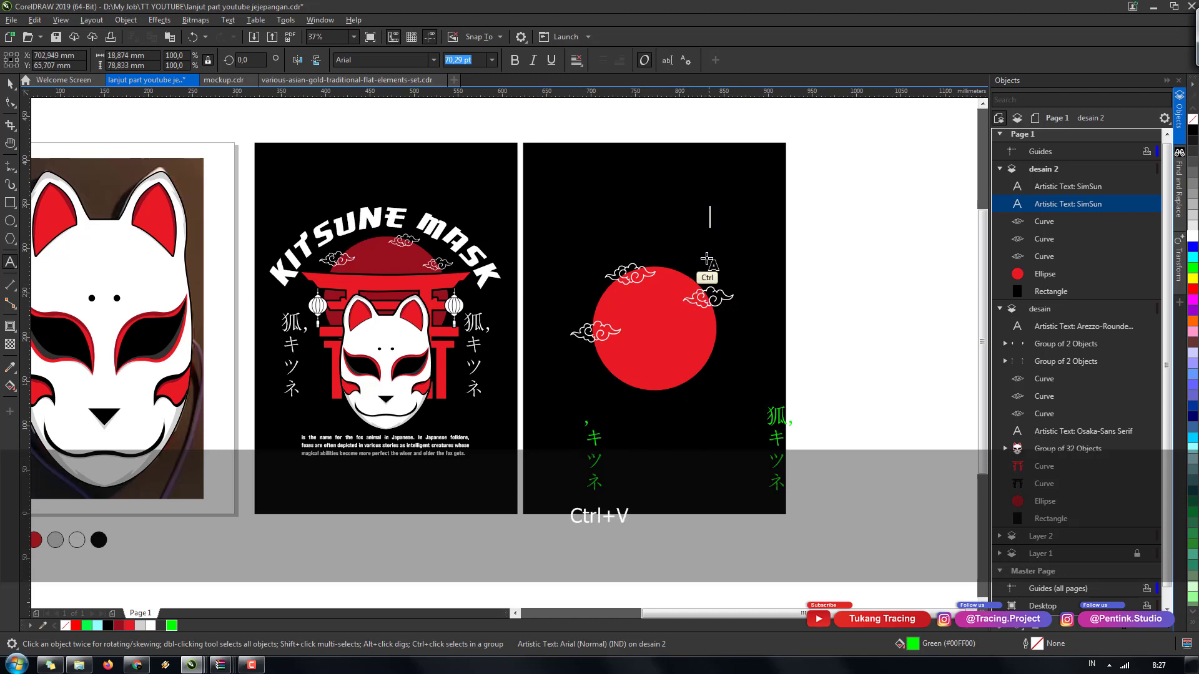
- Delete the two remaining copied vertical texts below the red circle
{"action": "left_click", "coordinate": [587, 437]}
{"action": "key", "text": "Delete"}
{"action": "left_click", "coordinate": [780, 424]}
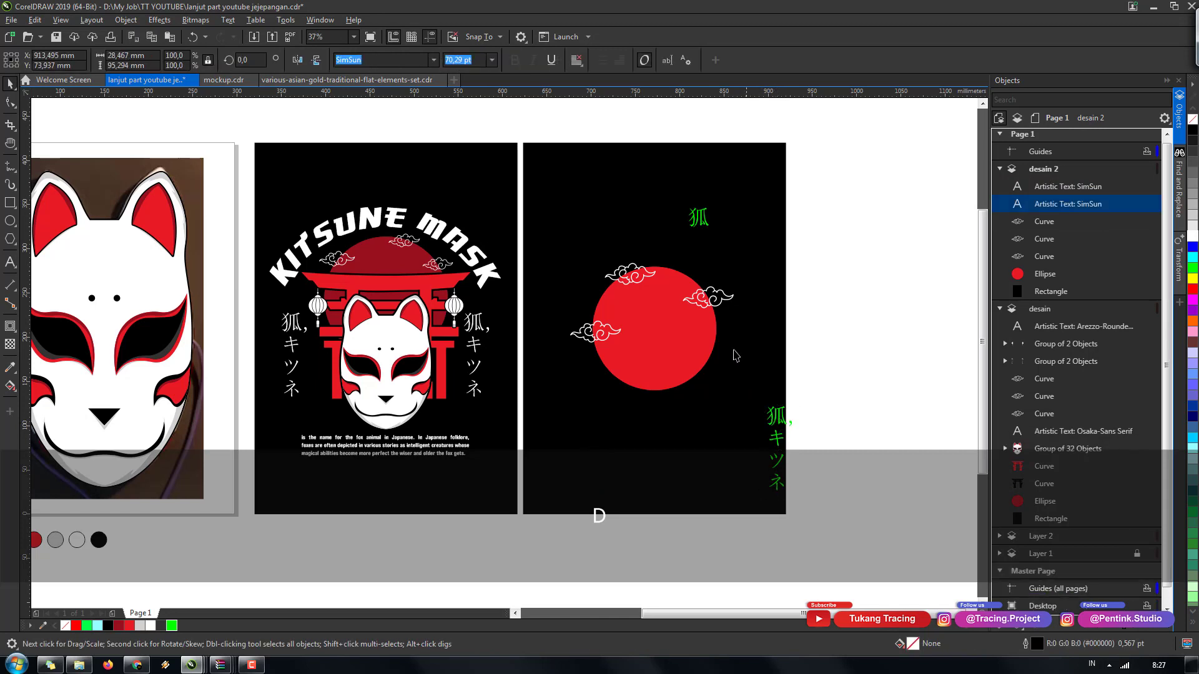
{"action": "key", "text": "Delete"}
- Enlarge the 狐 character to about 117 mm wide over the circle's lower part and fill it with white
{"action": "left_click", "coordinate": [699, 219]}
{"action": "left_click_drag", "start_coordinate": [713, 231], "coordinate": [715, 423]}
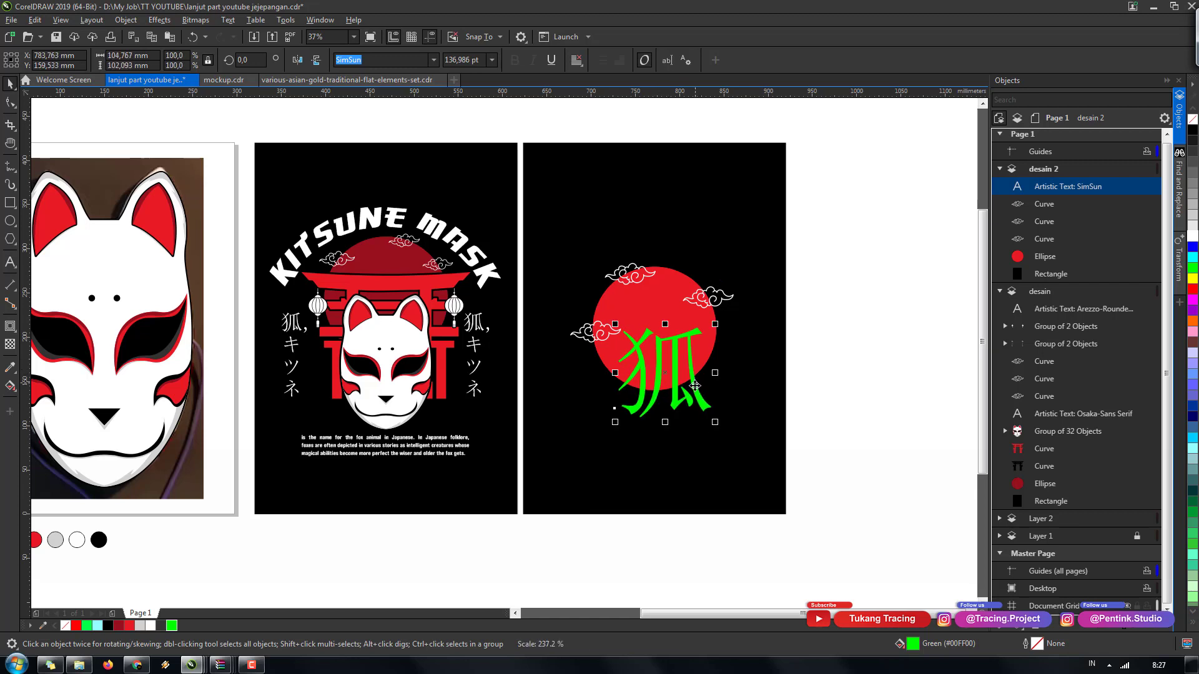
{"action": "left_click_drag", "start_coordinate": [696, 383], "coordinate": [696, 373]}
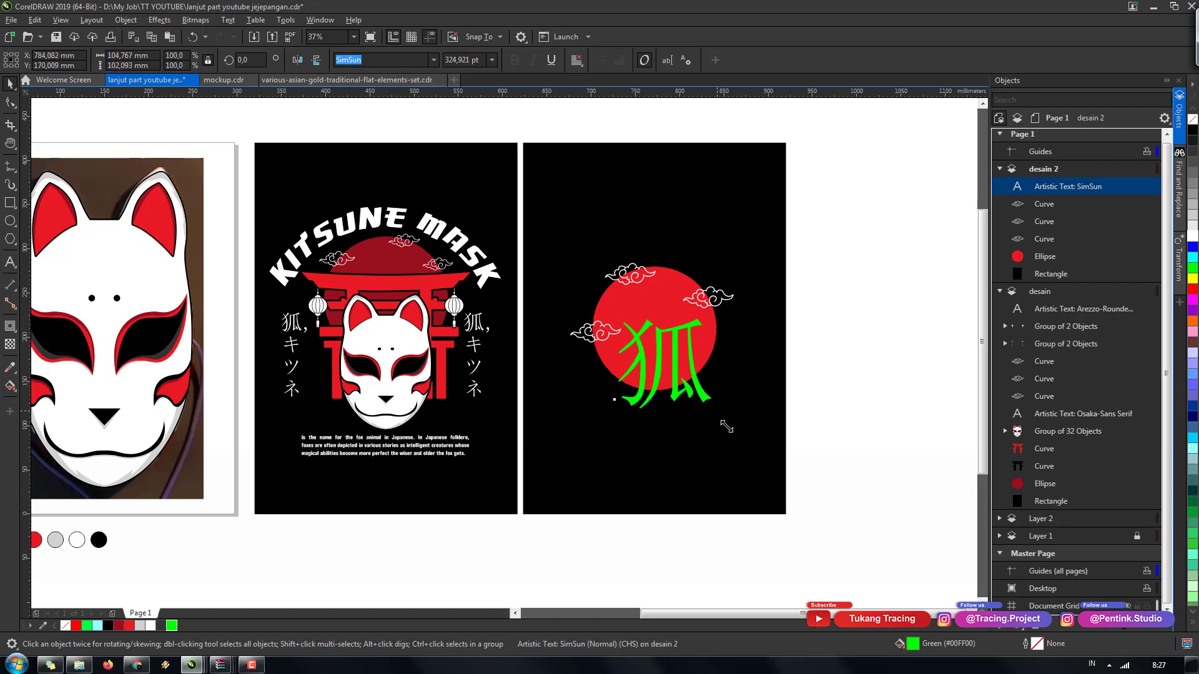
{"action": "left_click_drag", "start_coordinate": [726, 426], "coordinate": [727, 427]}
{"action": "left_click", "coordinate": [151, 626]}
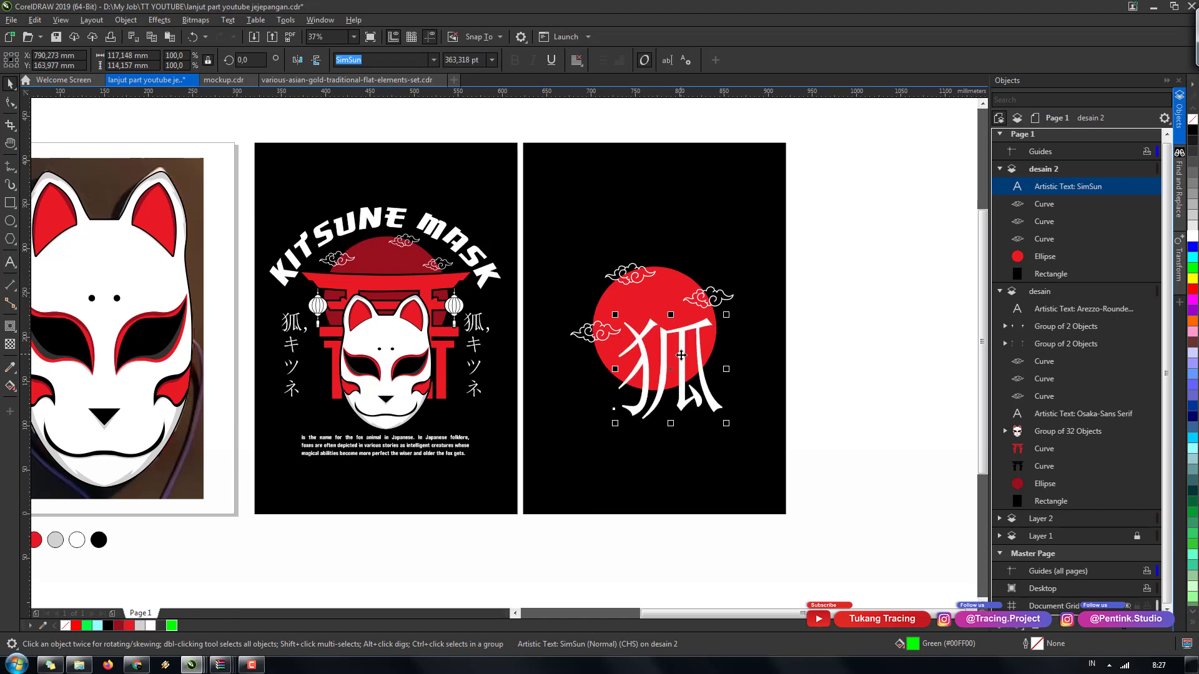
{"action": "left_click_drag", "start_coordinate": [679, 349], "coordinate": [681, 357]}
- Group the circle, clouds and 狐 character and center the group on the second black rectangle
{"action": "left_click_drag", "start_coordinate": [796, 466], "coordinate": [542, 233]}
{"action": "key", "text": "ctrl+g"}
{"action": "scroll", "coordinate": [697, 311], "scroll_direction": "down", "scroll_amount": 2}
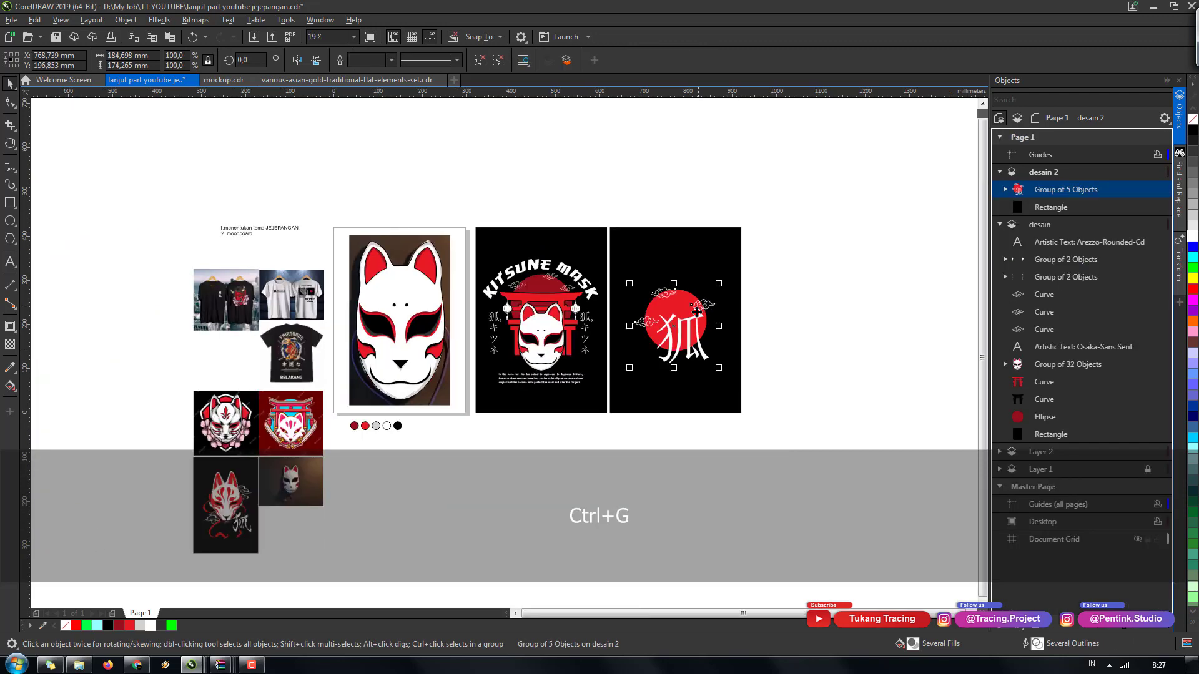
{"action": "left_click", "coordinate": [711, 273], "text": "shift"}
{"action": "key", "text": "e"}
{"action": "left_click", "coordinate": [778, 293]}
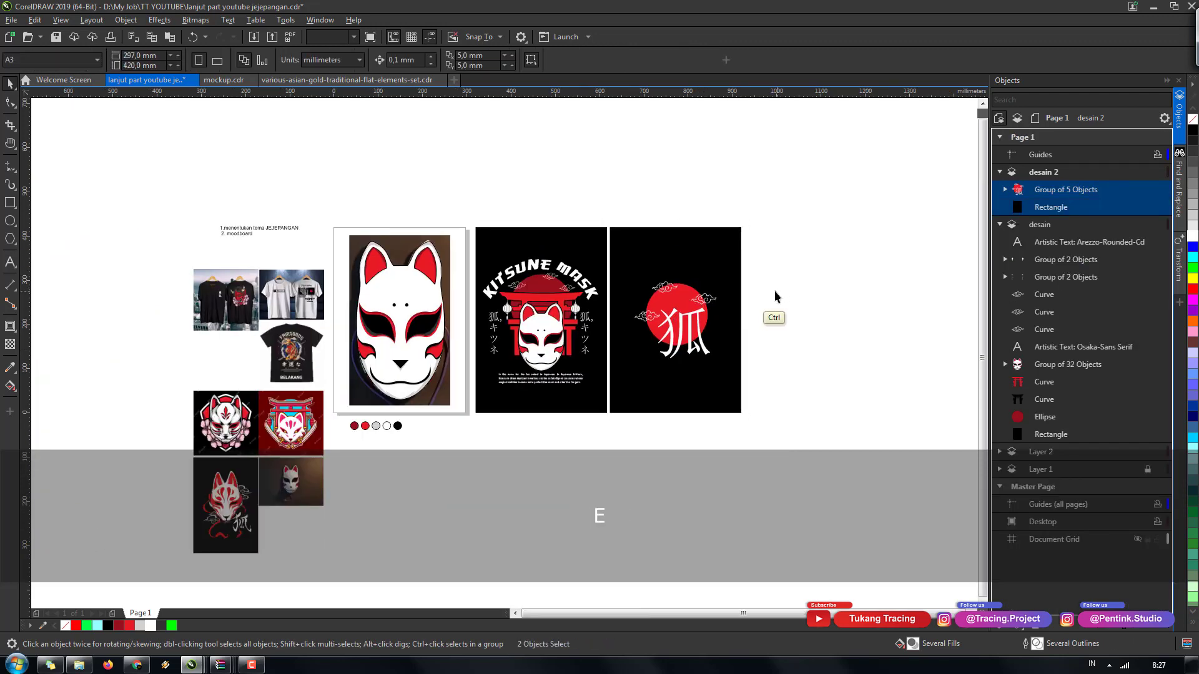
- Save the design document and copy both black T-shirt images from mockup.cdr
{"action": "key", "text": "ctrl+s"}
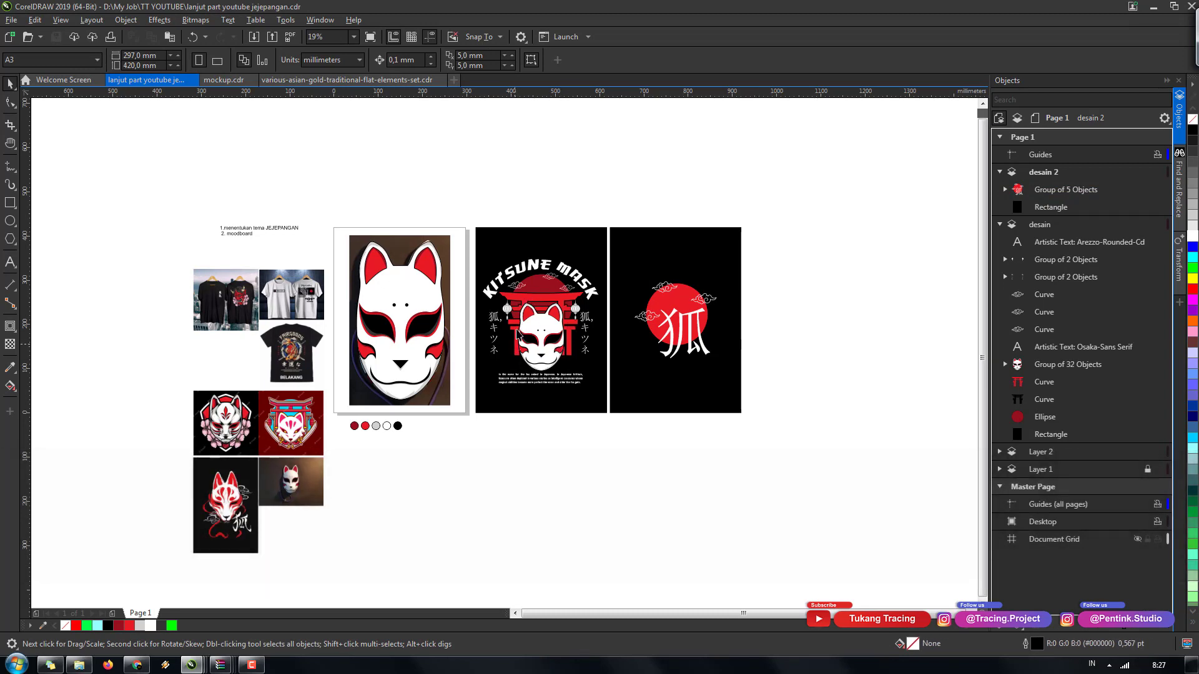
{"action": "left_click", "coordinate": [222, 81]}
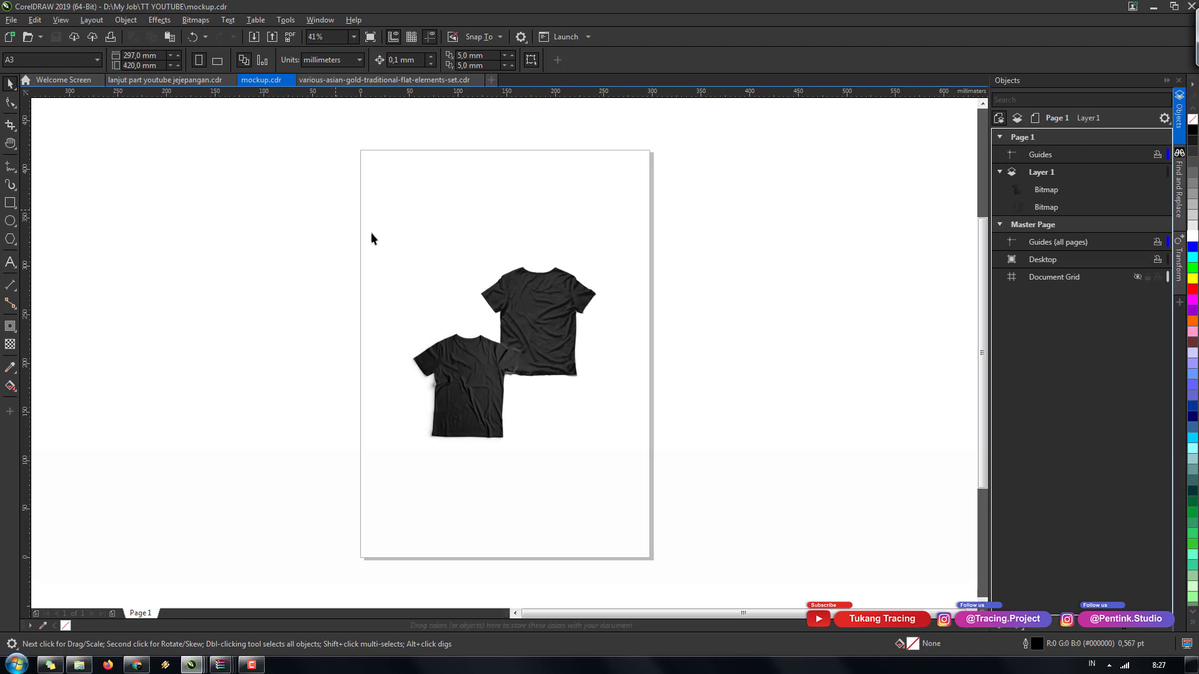
{"action": "left_click_drag", "start_coordinate": [714, 497], "coordinate": [715, 499]}
{"action": "key", "text": "ctrl+c"}
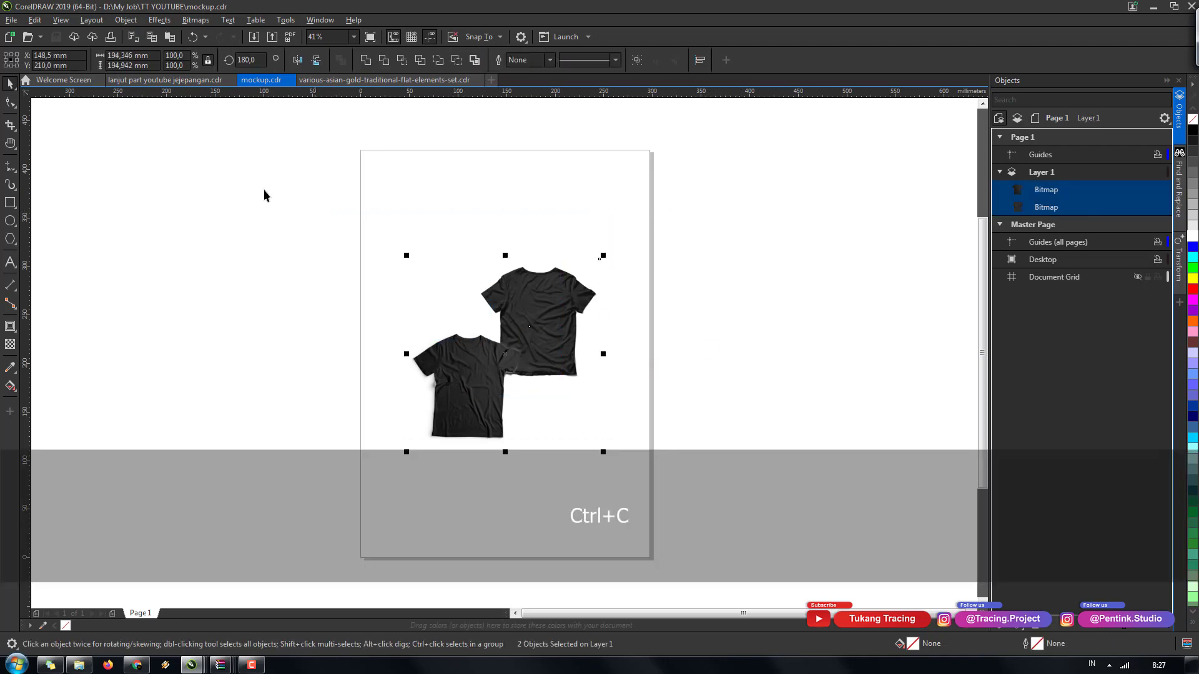
- Return to the design document and add a new layer named mockup above the existing layers
{"action": "left_click", "coordinate": [165, 81]}
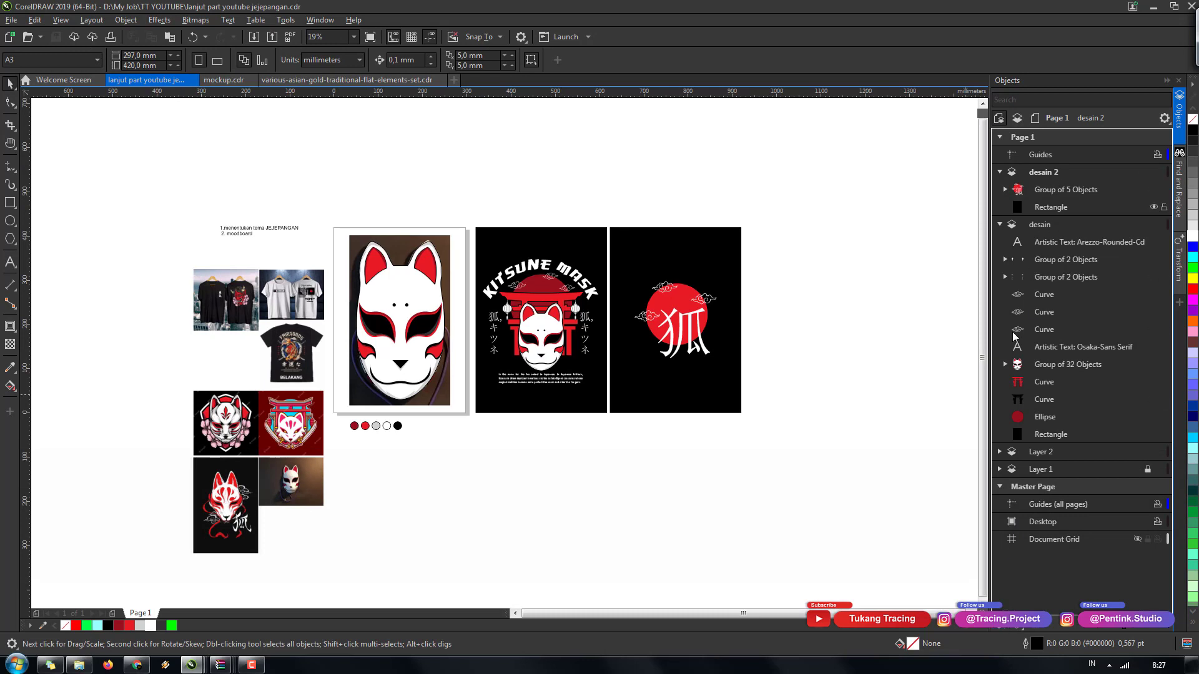
{"action": "left_click", "coordinate": [999, 627]}
{"action": "double_click", "coordinate": [1048, 173]}
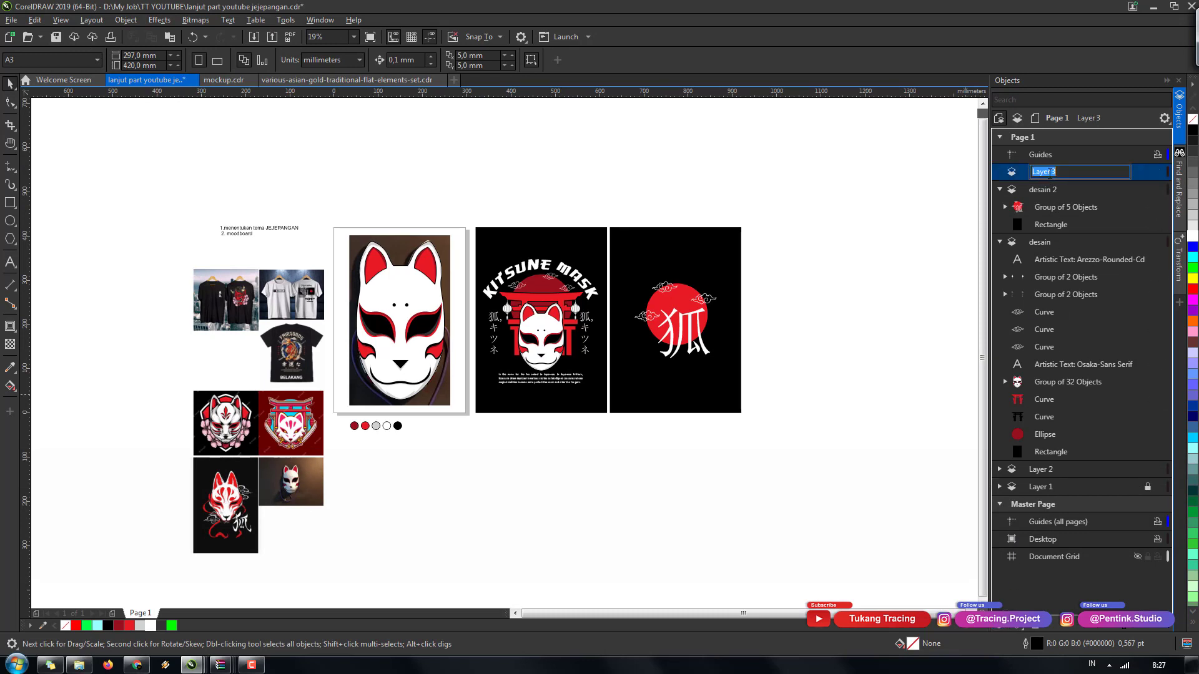
{"action": "type", "text": "moc"}
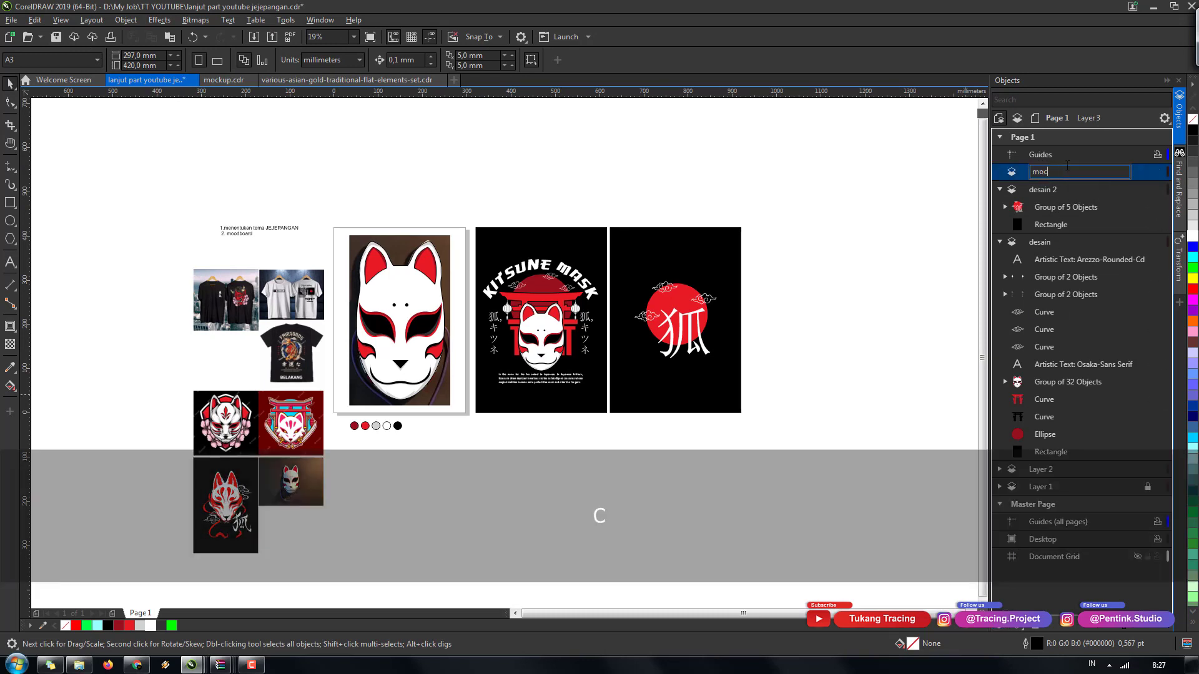
{"action": "type", "text": "kup"}
{"action": "key", "text": "Return"}
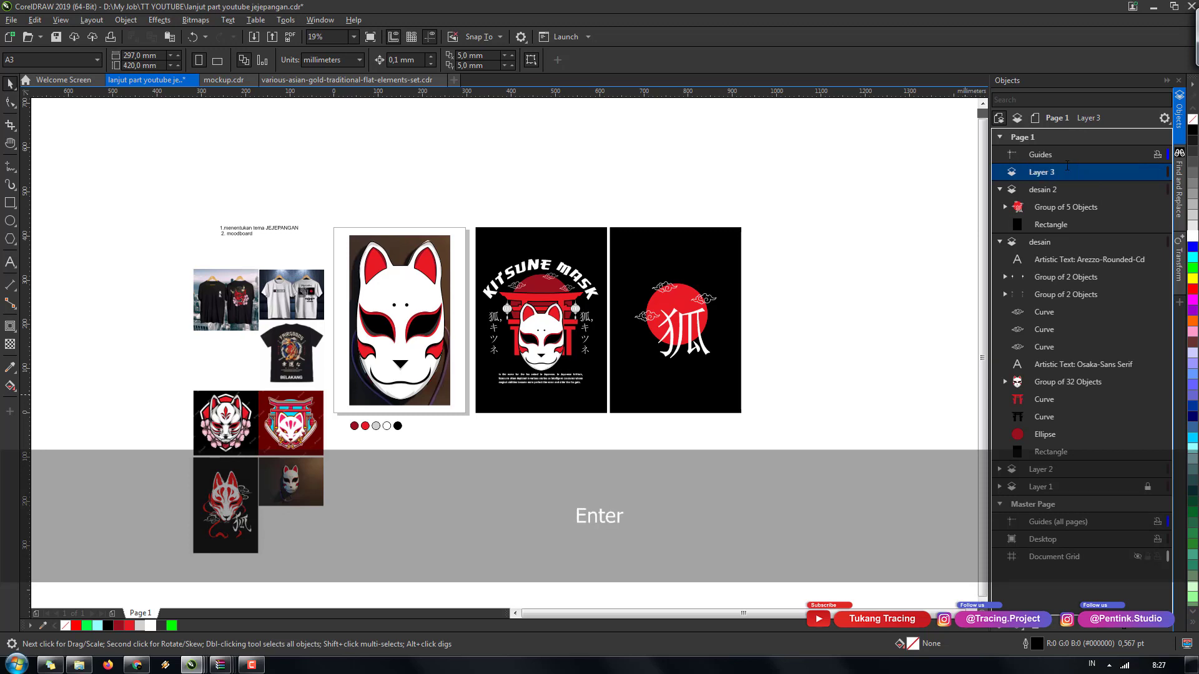
- Paste the two T-shirt images on the mockup layer and place them beside the second black rectangle
{"action": "key", "text": "ctrl+v"}
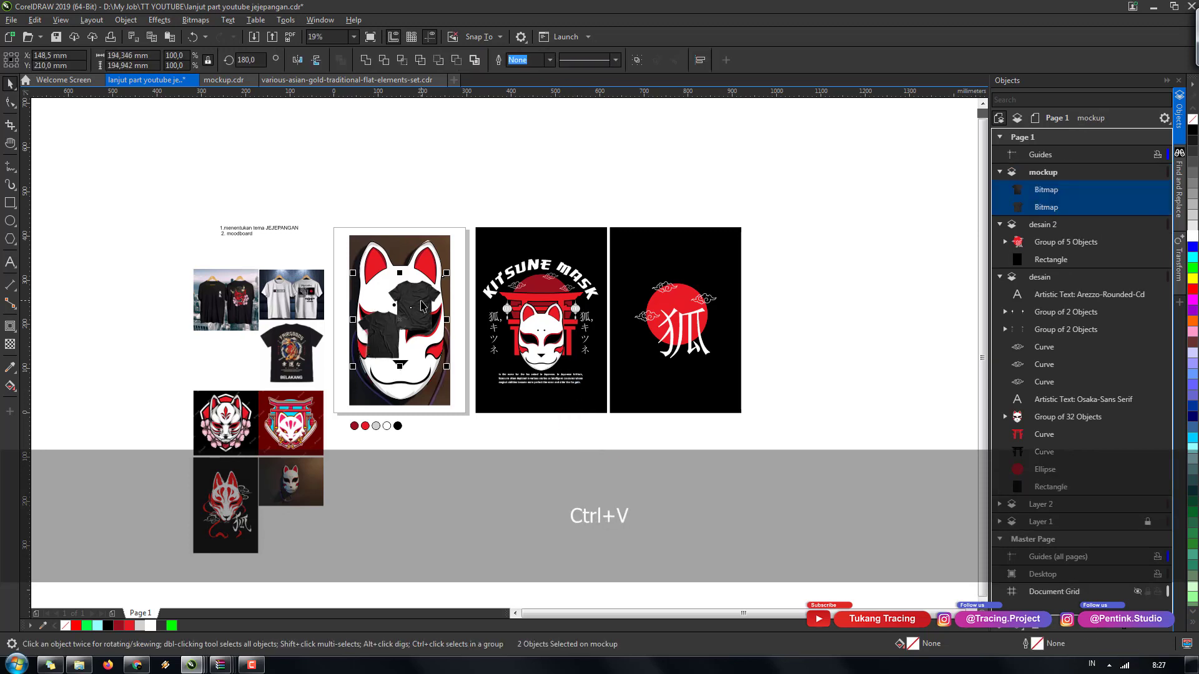
{"action": "left_click_drag", "start_coordinate": [420, 302], "coordinate": [839, 325]}
{"action": "left_click", "coordinate": [828, 370]}
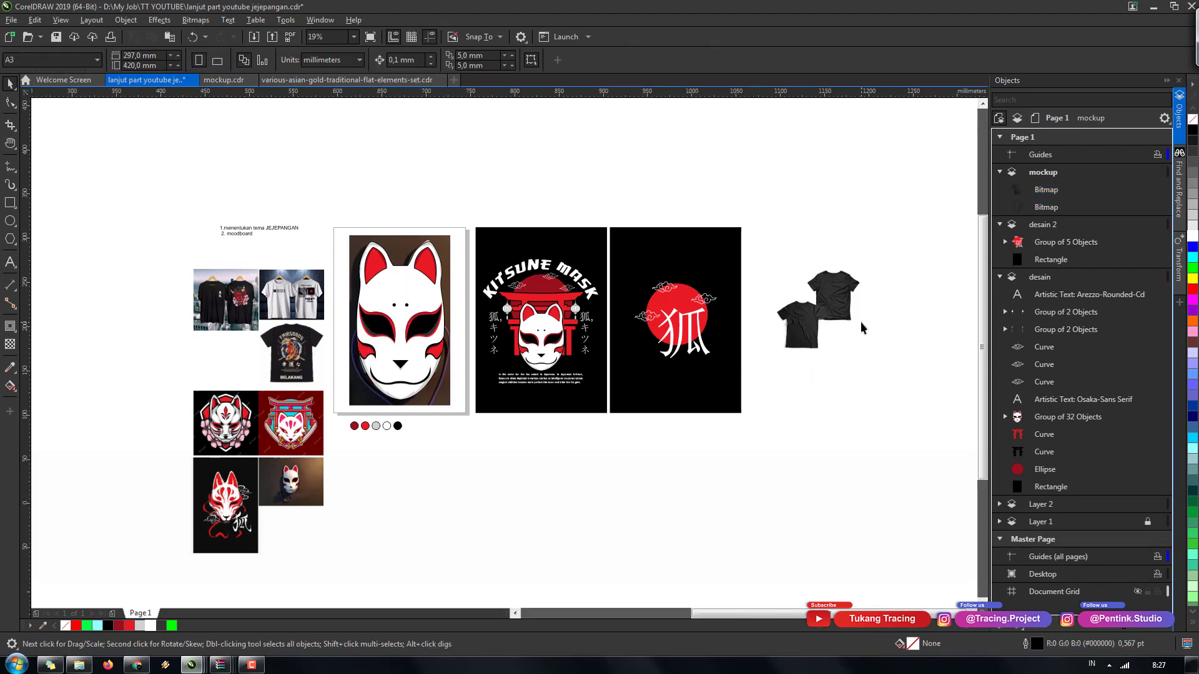
- Copy the complete Kitsune Mask artwork without its black background onto the mockup layer and group the copy
{"action": "scroll", "coordinate": [862, 327], "scroll_direction": "up", "scroll_amount": 2}
{"action": "key", "text": "h"}
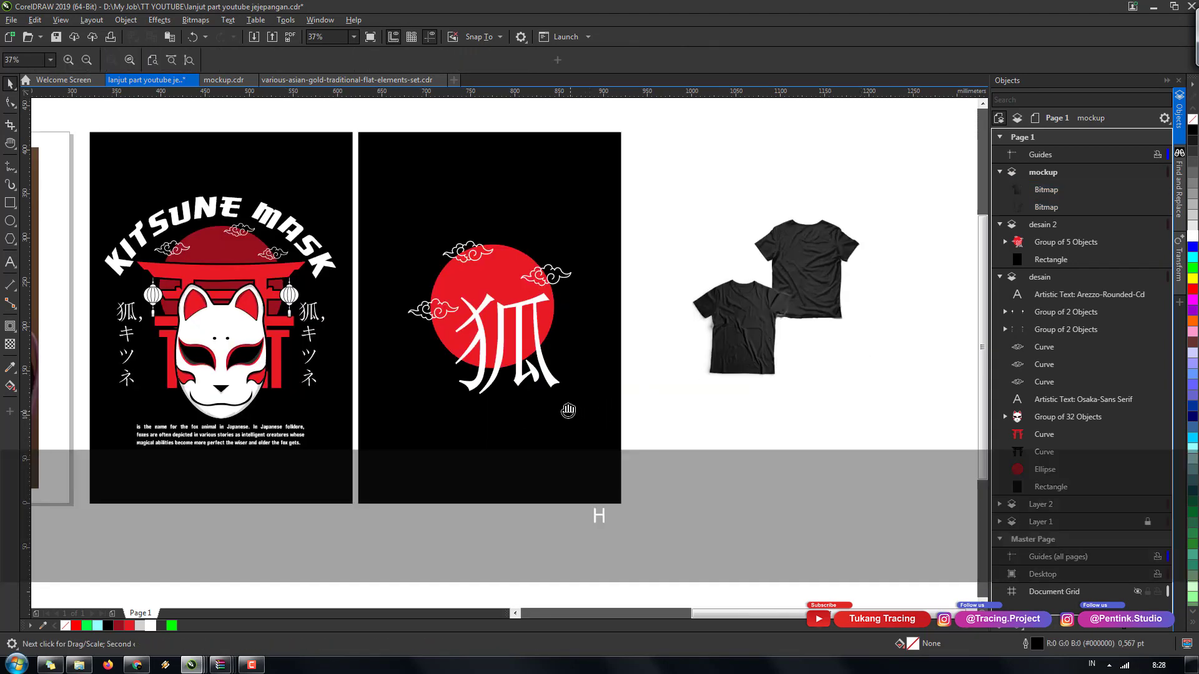
{"action": "left_click_drag", "start_coordinate": [137, 211], "coordinate": [262, 216]}
{"action": "key", "text": "space"}
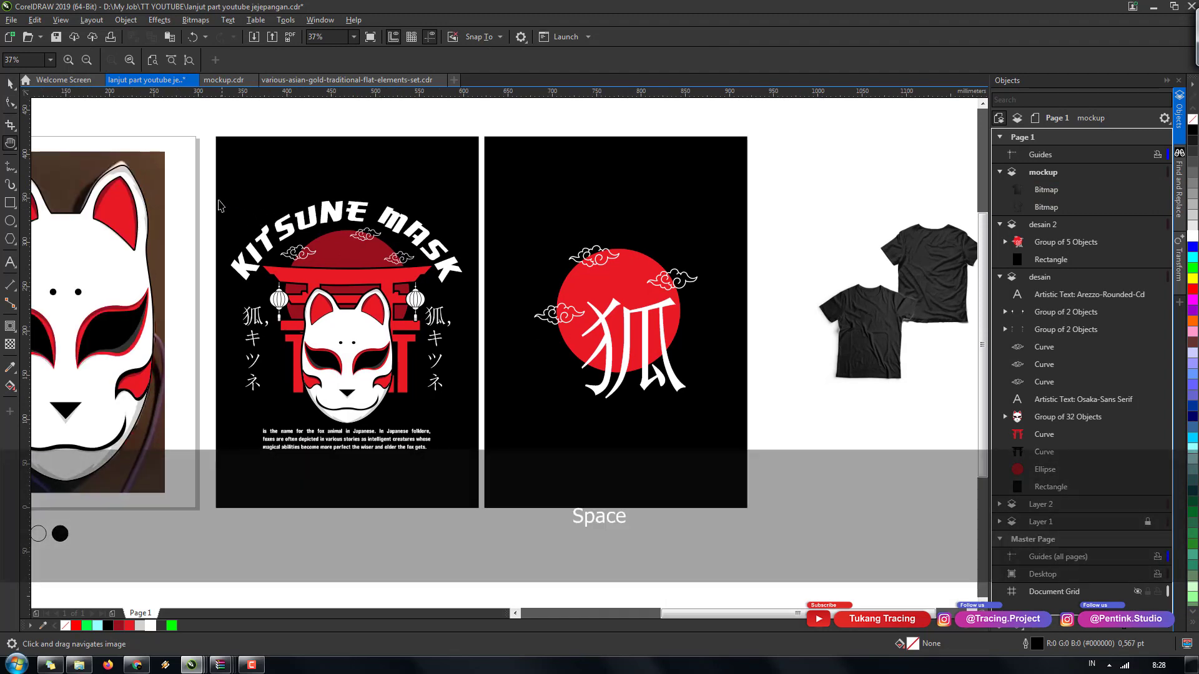
{"action": "left_click_drag", "start_coordinate": [201, 179], "coordinate": [491, 495]}
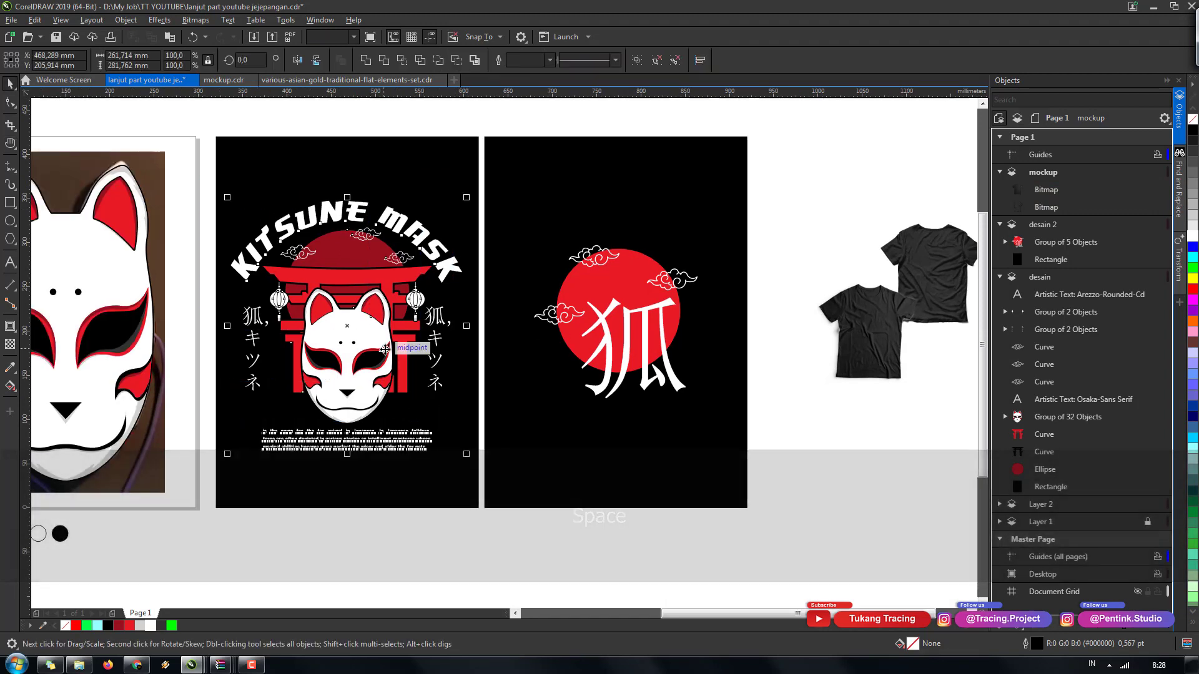
{"action": "key", "text": "ctrl+x"}
{"action": "key", "text": "ctrl+v"}
{"action": "key", "text": "ctrl+g"}
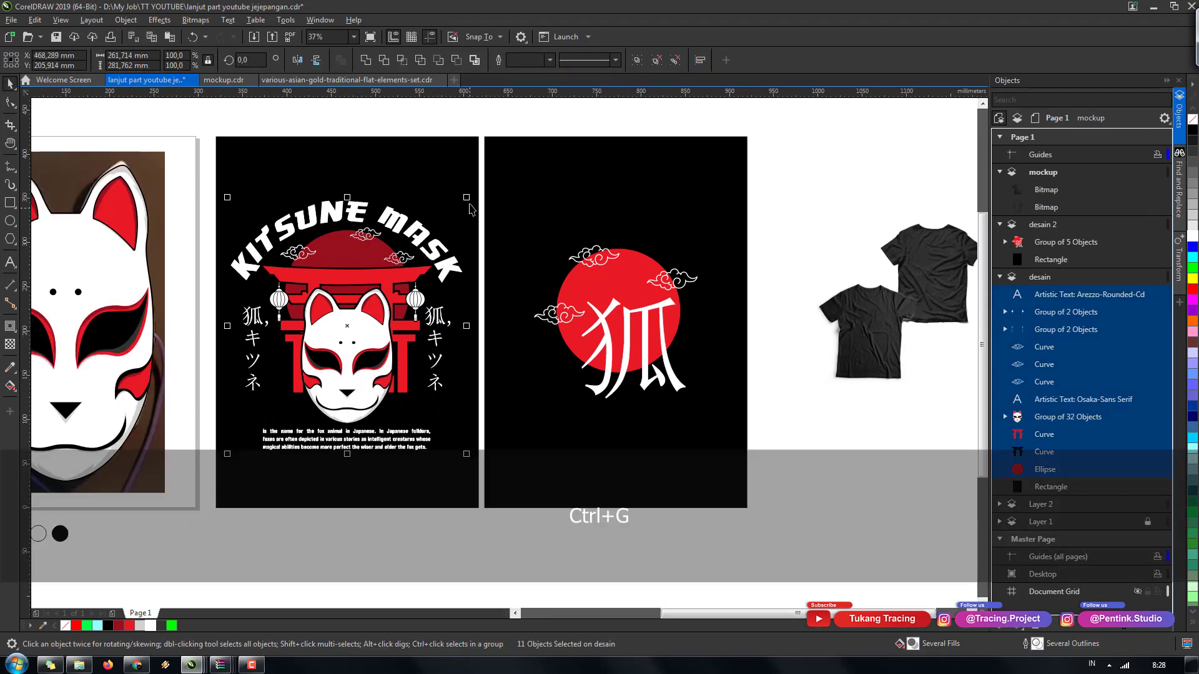
- Scale the copied Kitsune Mask group down to about 71 mm wide and center it on the rear T-shirt
{"action": "left_click_drag", "start_coordinate": [465, 198], "coordinate": [360, 357]}
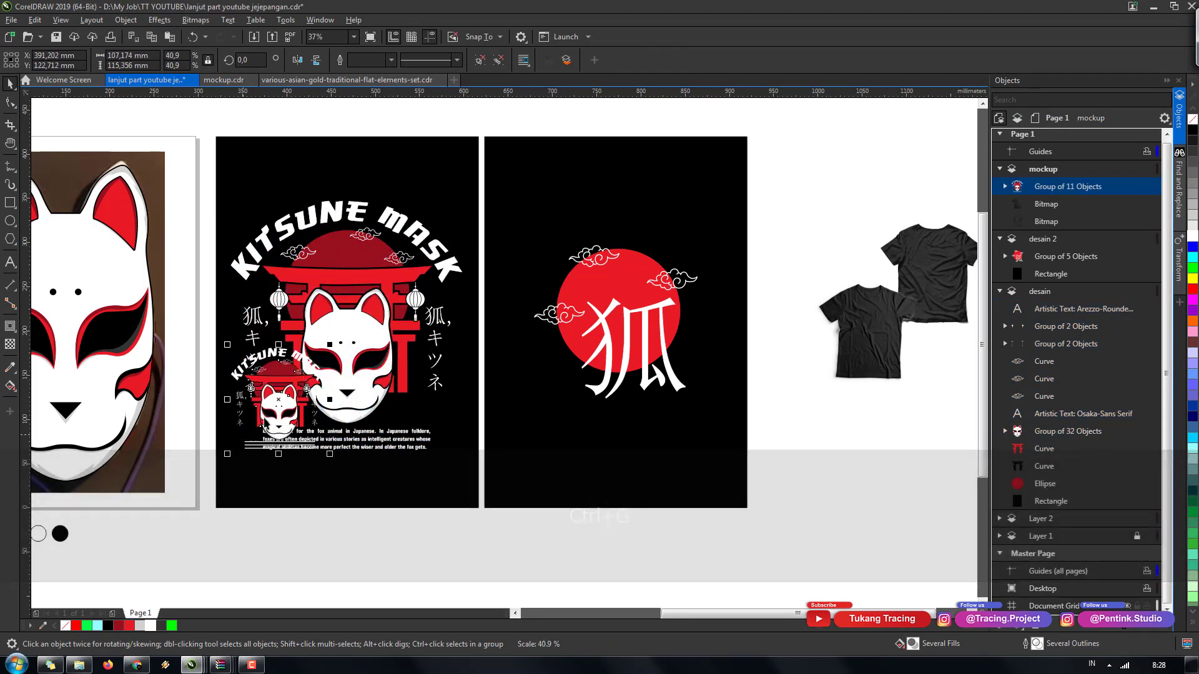
{"action": "left_click_drag", "start_coordinate": [283, 408], "coordinate": [927, 281]}
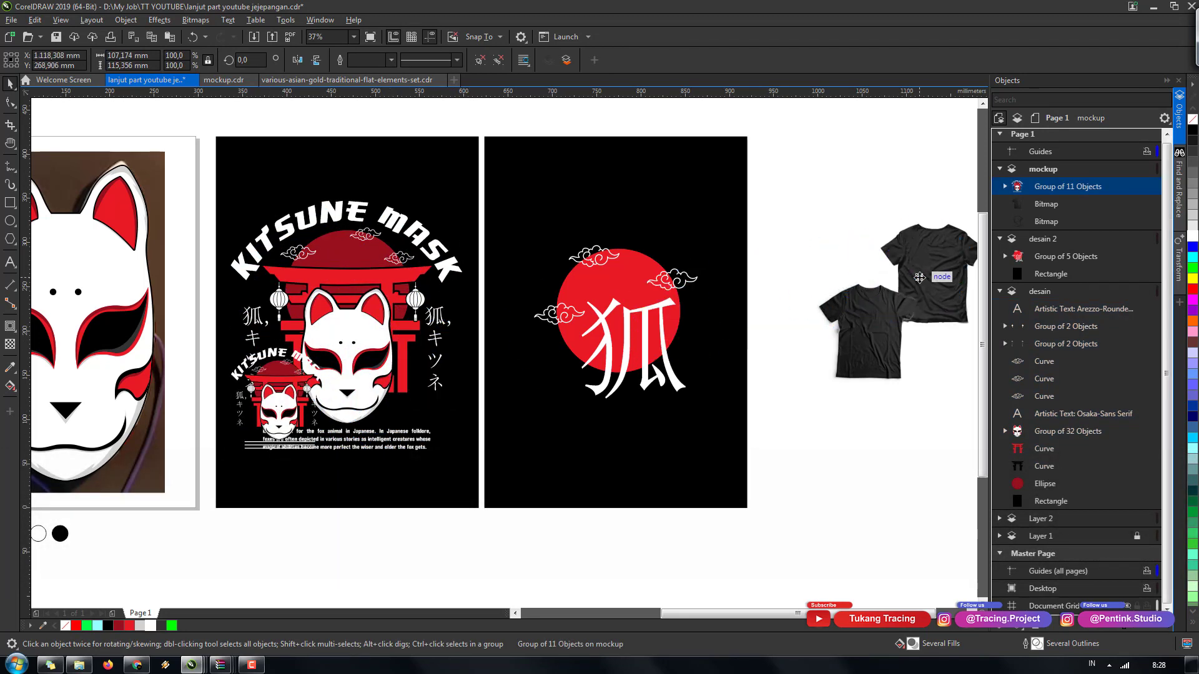
{"action": "scroll", "coordinate": [774, 290], "scroll_direction": "down", "scroll_amount": 1}
{"action": "scroll", "coordinate": [830, 267], "scroll_direction": "up", "scroll_amount": 2}
{"action": "scroll", "coordinate": [635, 266], "scroll_direction": "up", "scroll_amount": 3}
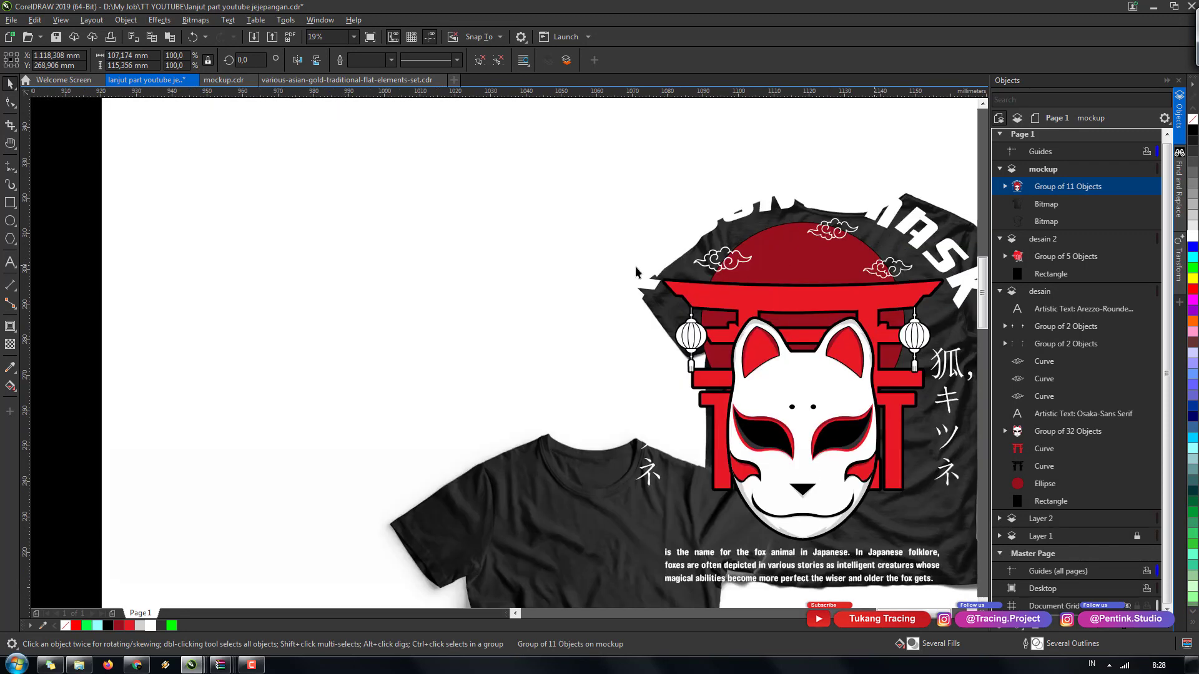
{"action": "scroll", "coordinate": [433, 246], "scroll_direction": "down", "scroll_amount": 2}
{"action": "scroll", "coordinate": [681, 195], "scroll_direction": "up", "scroll_amount": 2}
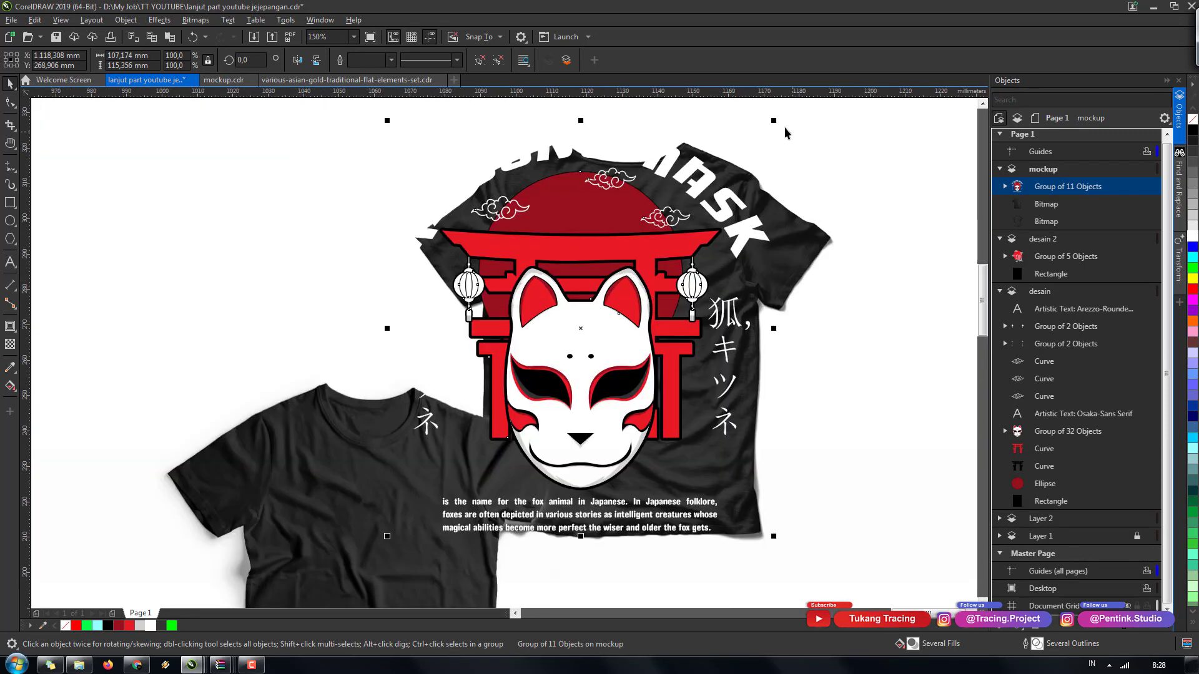
{"action": "left_click_drag", "start_coordinate": [774, 119], "coordinate": [700, 200]}
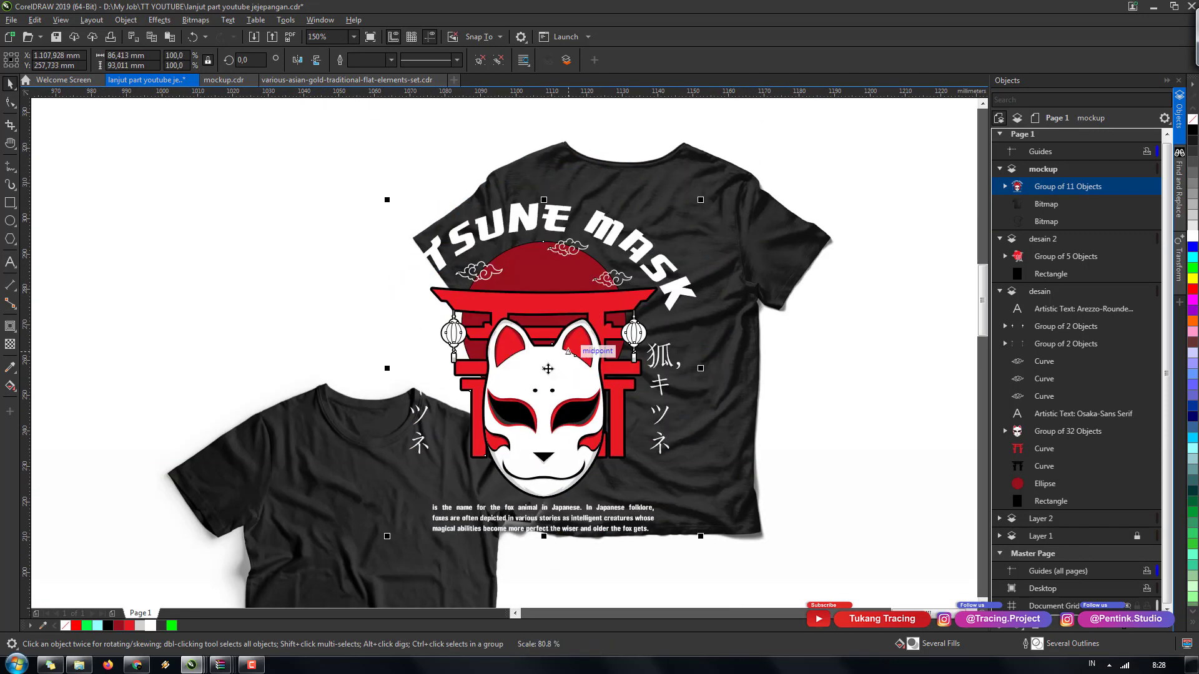
{"action": "left_click_drag", "start_coordinate": [548, 369], "coordinate": [642, 343]}
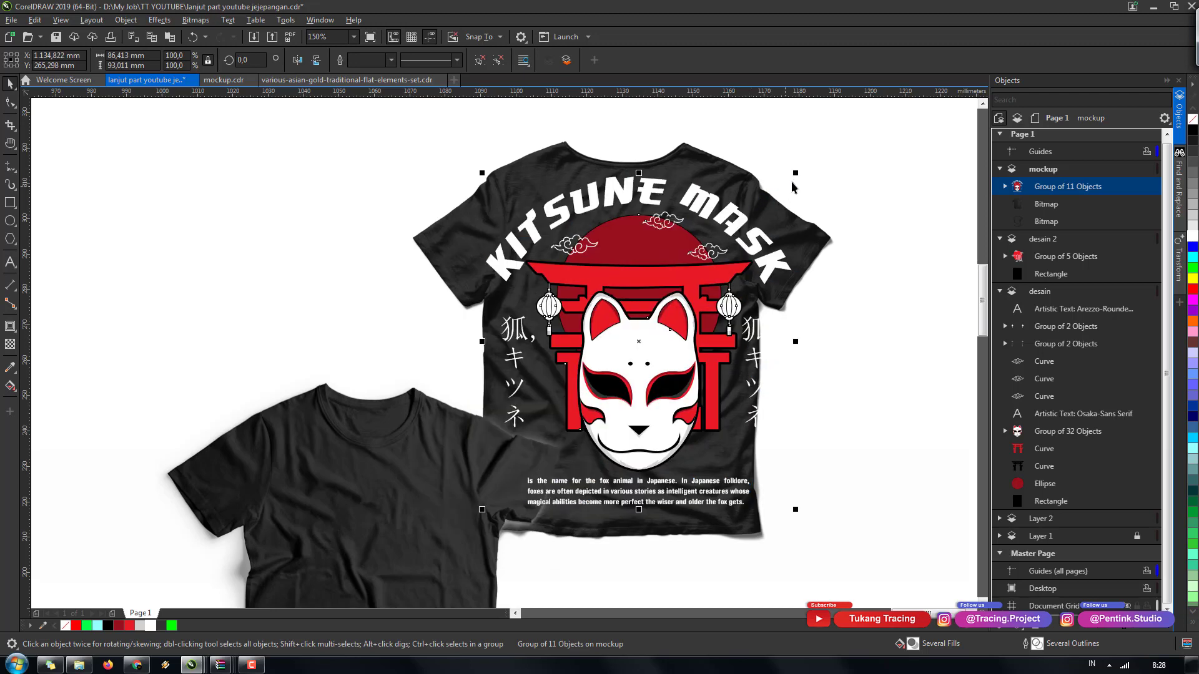
{"action": "left_click_drag", "start_coordinate": [795, 172], "coordinate": [740, 232]}
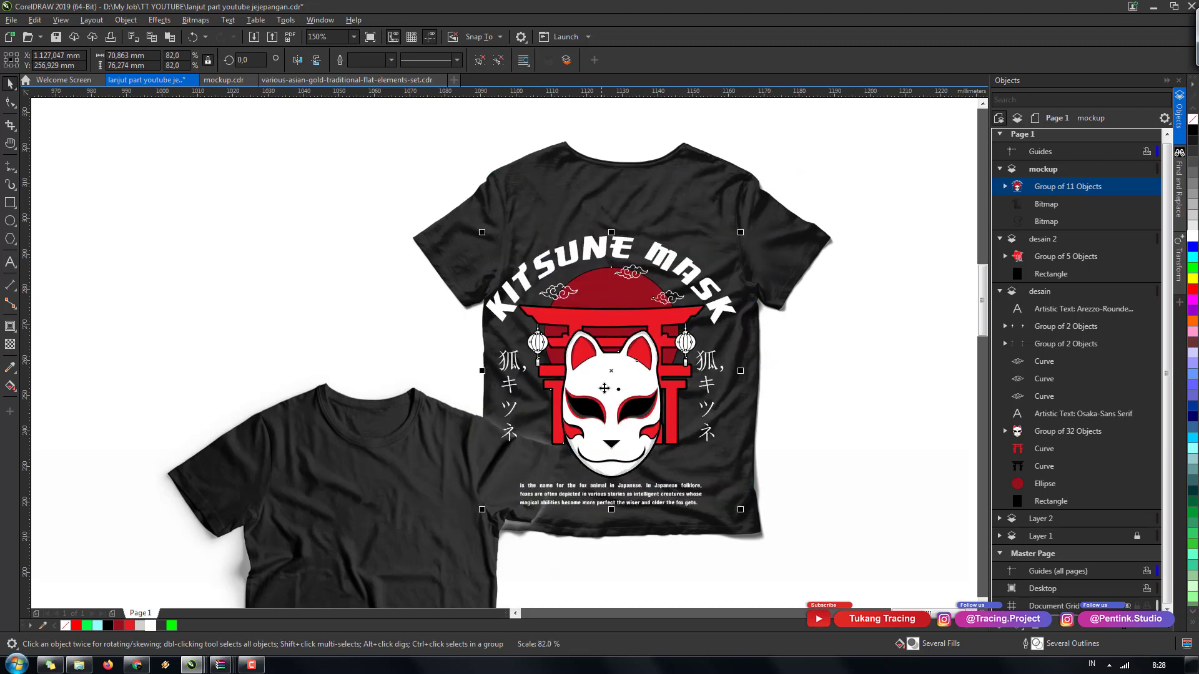
{"action": "left_click_drag", "start_coordinate": [615, 371], "coordinate": [635, 345]}
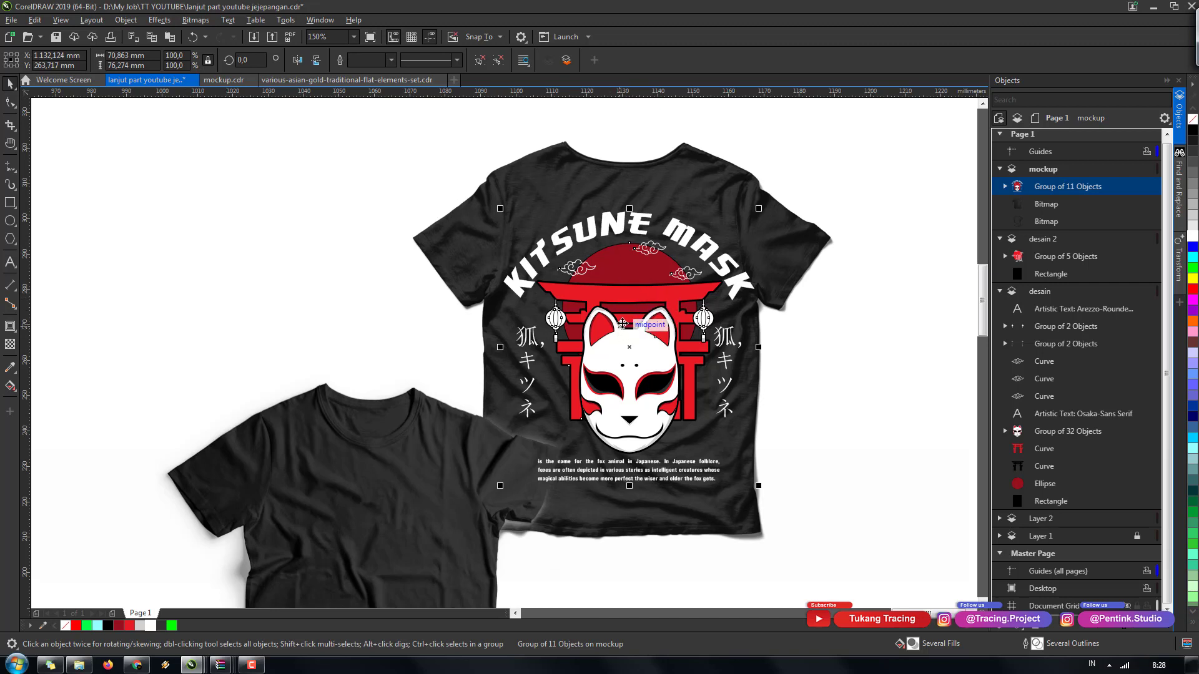
- Convert the Kitsune Mask group on the rear T-shirt to a 300 dpi RGB bitmap with anti-aliasing and transparent background
{"action": "key", "text": "space"}
{"action": "left_click_drag", "start_coordinate": [632, 311], "coordinate": [642, 285]}
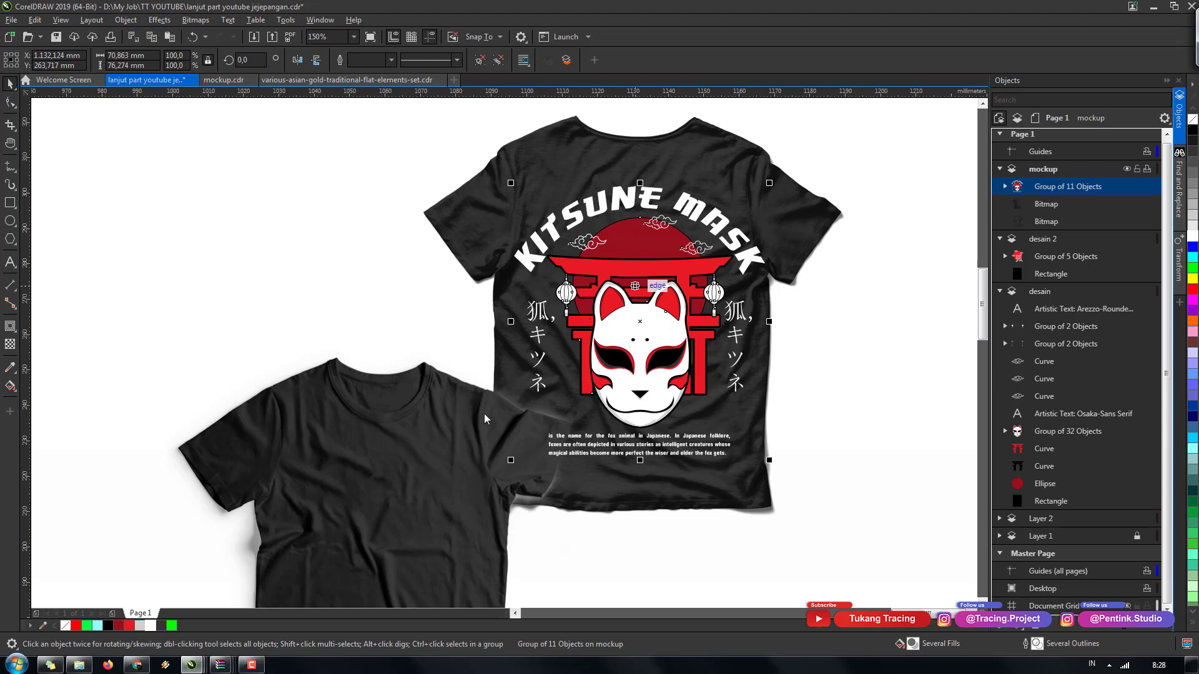
{"action": "scroll", "coordinate": [505, 365], "scroll_direction": "down", "scroll_amount": 1}
{"action": "left_click", "coordinate": [1136, 169]}
{"action": "scroll", "coordinate": [558, 335], "scroll_direction": "up", "scroll_amount": 1}
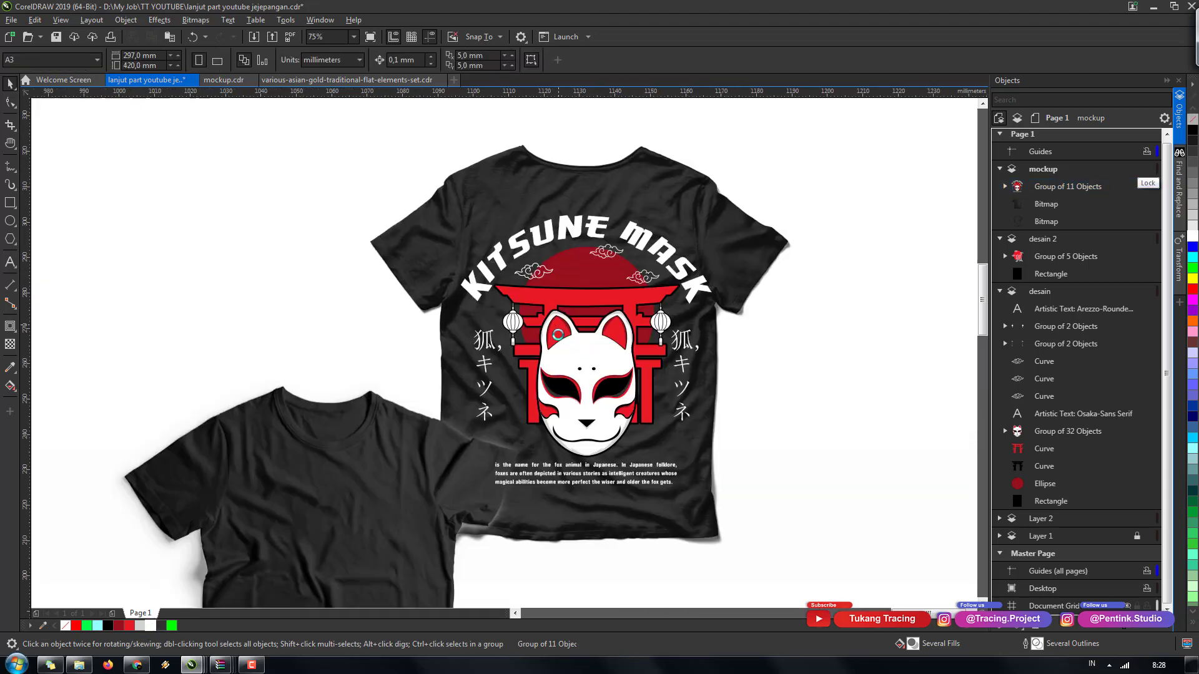
{"action": "scroll", "coordinate": [559, 335], "scroll_direction": "up", "scroll_amount": 2}
{"action": "left_click", "coordinate": [562, 339]}
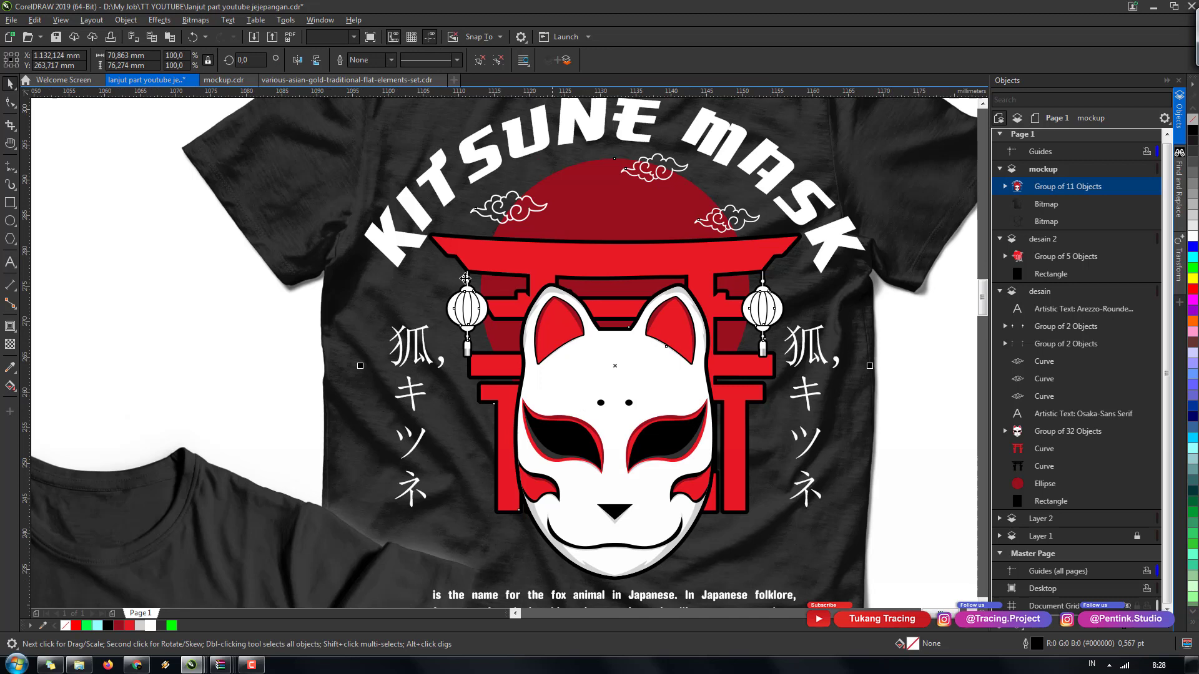
{"action": "left_click", "coordinate": [204, 25]}
{"action": "left_click", "coordinate": [208, 37]}
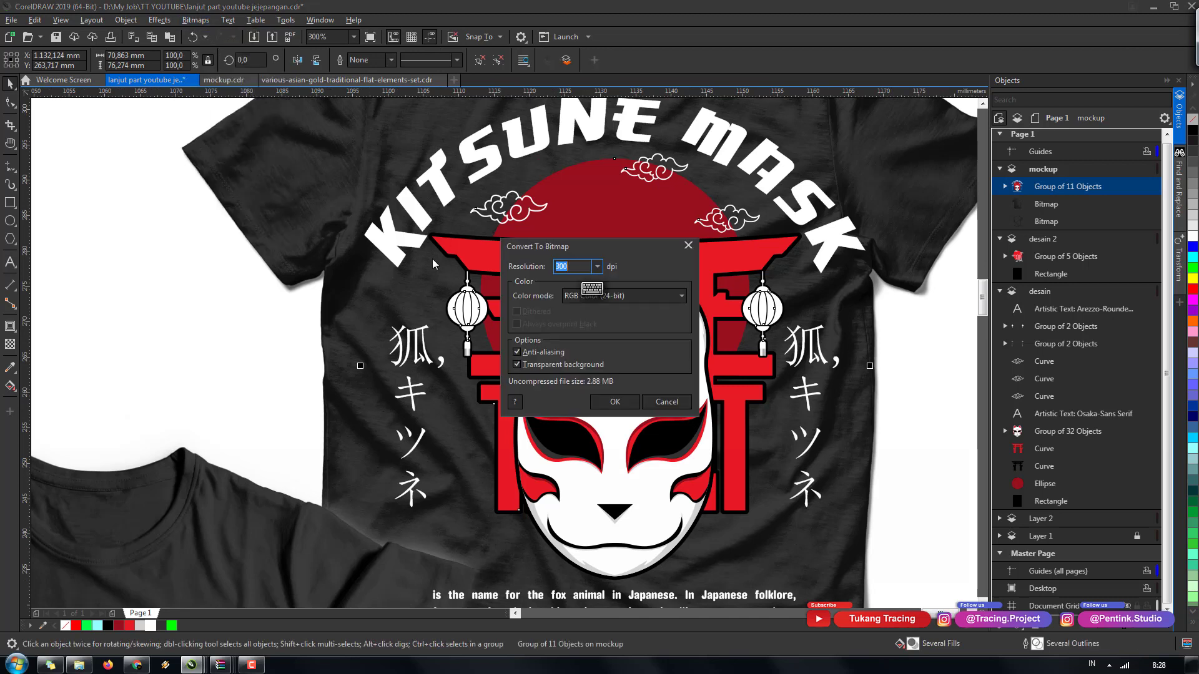
{"action": "left_click", "coordinate": [614, 402]}
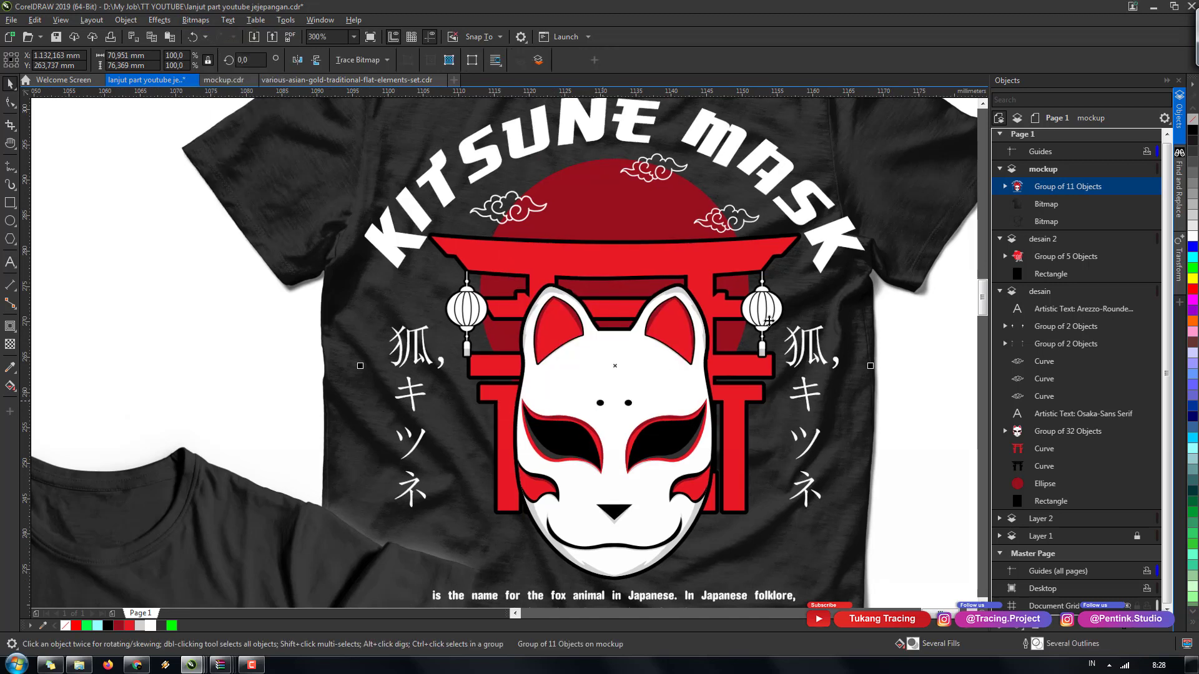
- Scale the Kitsune Mask bitmap down to about 53 mm wide and position it on the T-shirt's upper back
{"action": "scroll", "coordinate": [603, 305], "scroll_direction": "down", "scroll_amount": 1}
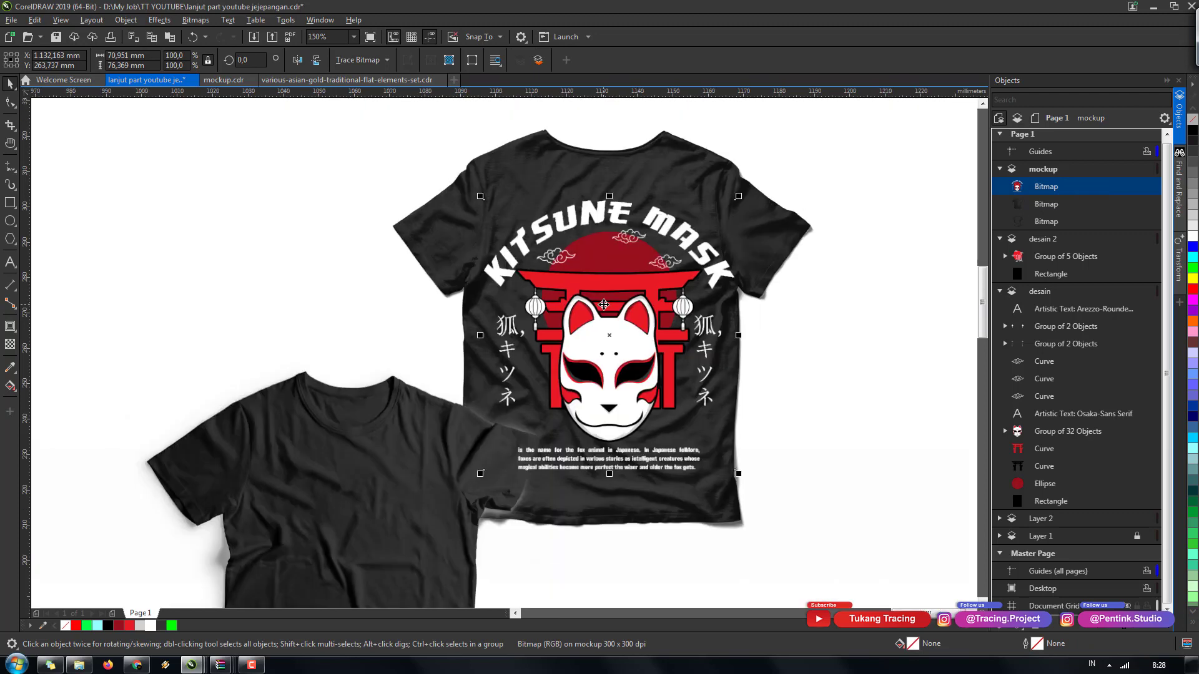
{"action": "left_click_drag", "start_coordinate": [742, 473], "coordinate": [691, 420]}
{"action": "left_click_drag", "start_coordinate": [592, 317], "coordinate": [613, 307]}
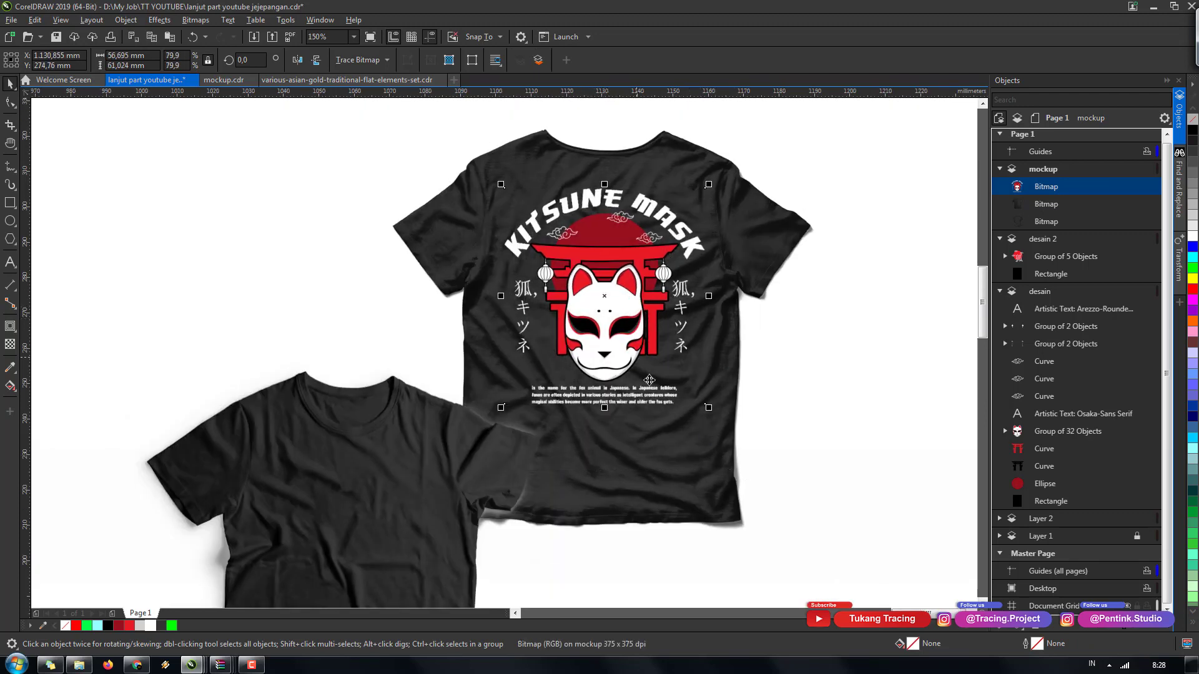
{"action": "left_click_drag", "start_coordinate": [707, 409], "coordinate": [694, 394]}
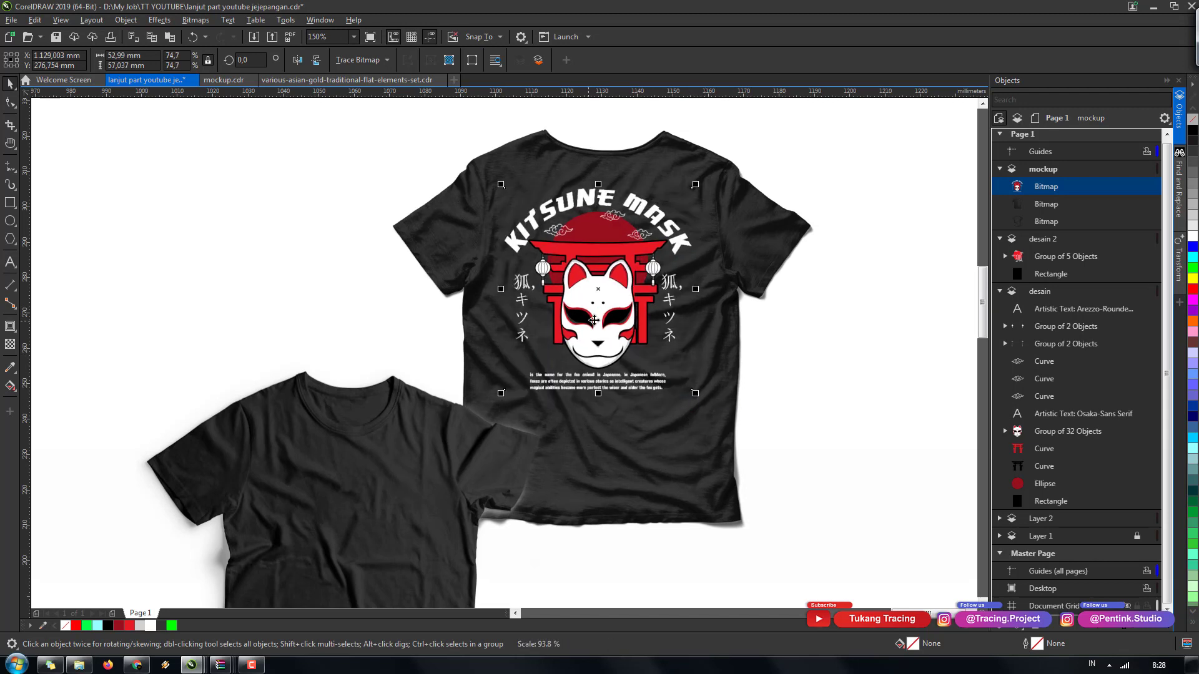
{"action": "left_click_drag", "start_coordinate": [595, 322], "coordinate": [599, 318]}
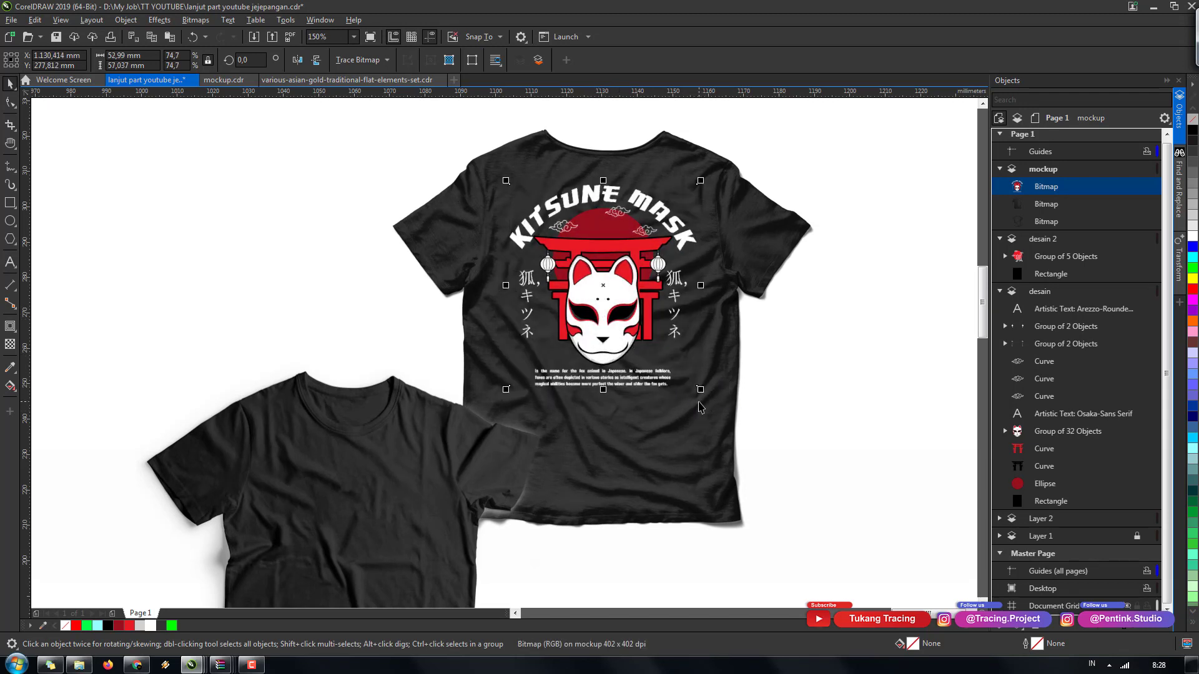
- Set the transparency merge mode of the Kitsune Mask bitmap to Screen
{"action": "left_click", "coordinate": [10, 344]}
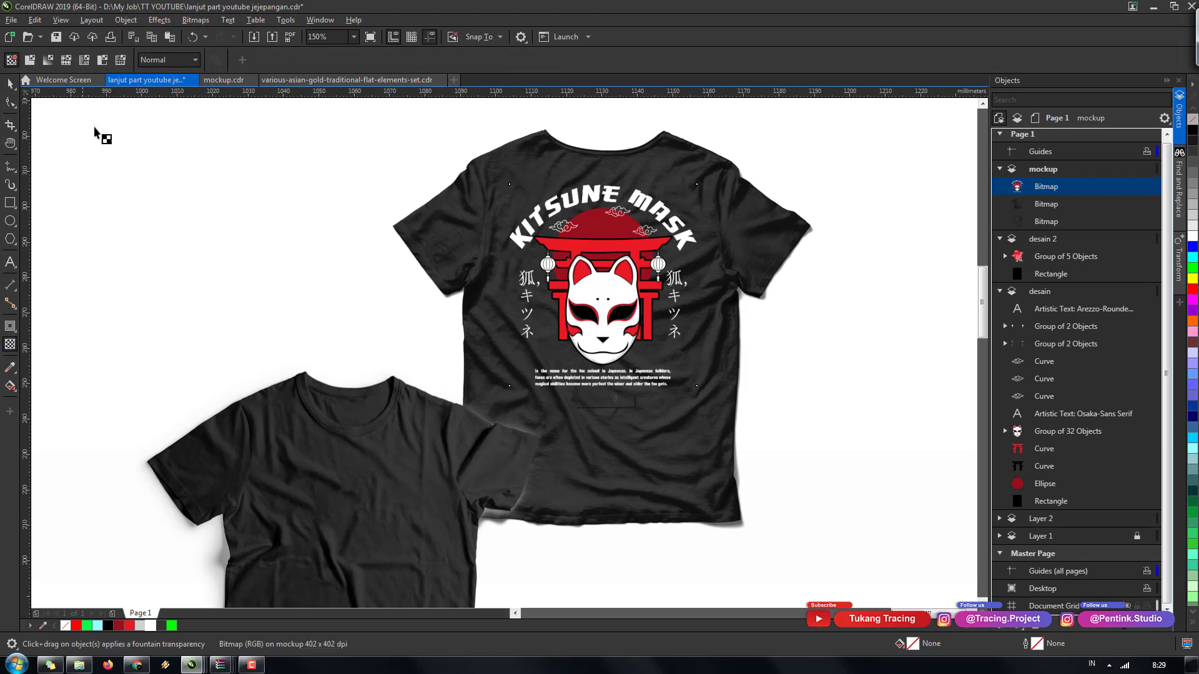
{"action": "left_click", "coordinate": [146, 61]}
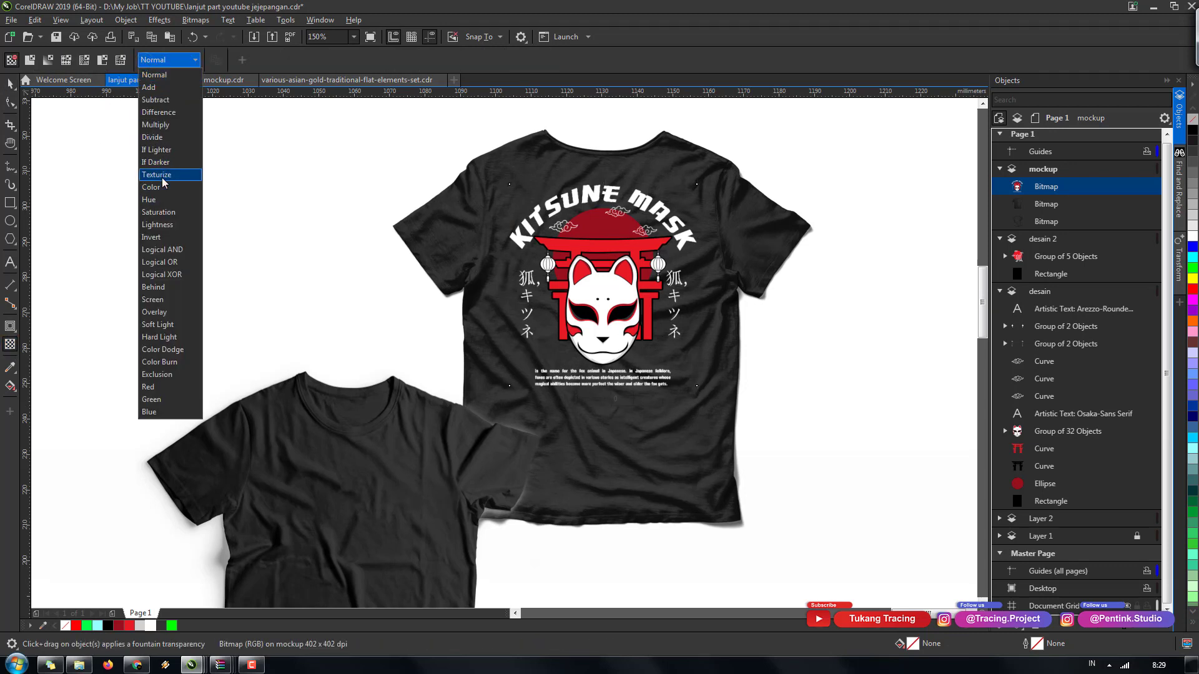
{"action": "left_click", "coordinate": [164, 302]}
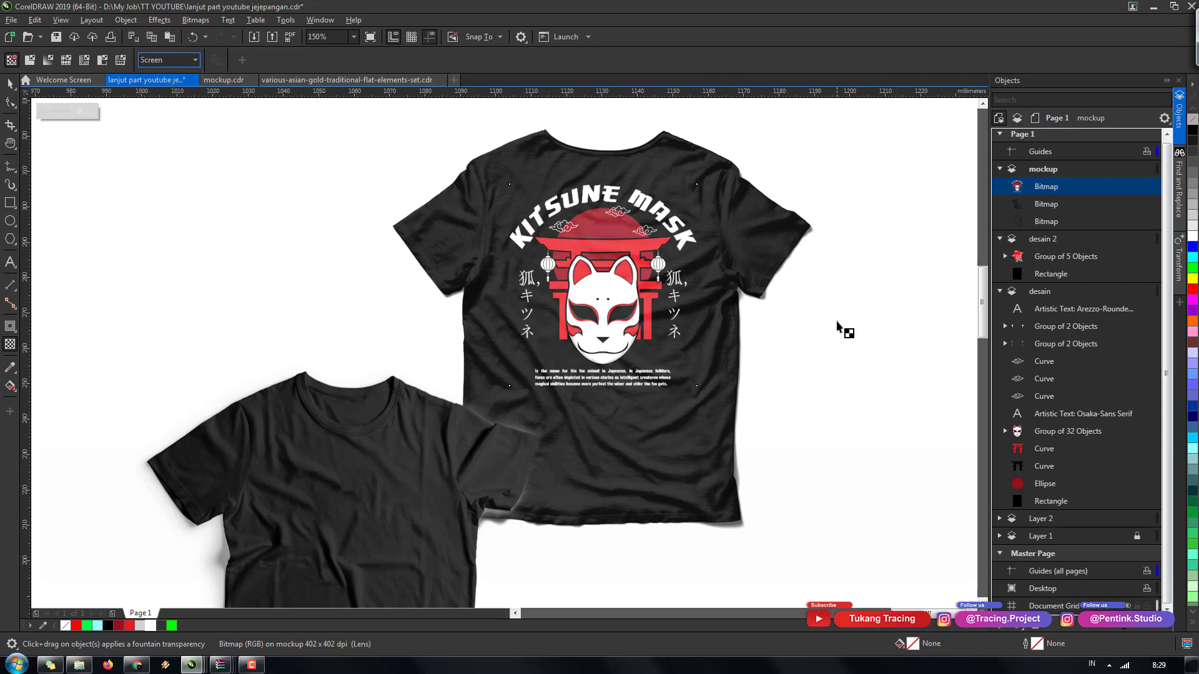
- Try the Multiply merge mode on the Kitsune Mask bitmap, and set it back to Screen
{"action": "left_click", "coordinate": [166, 62]}
{"action": "left_click", "coordinate": [164, 125]}
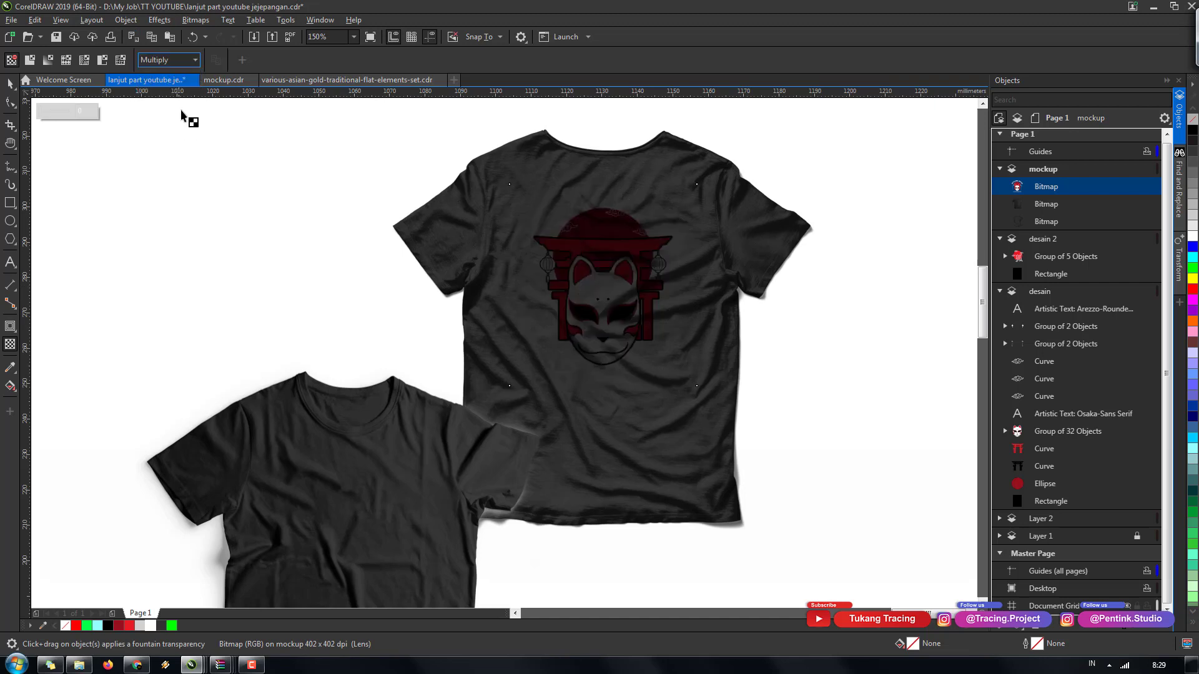
{"action": "left_click", "coordinate": [181, 58]}
{"action": "left_click", "coordinate": [168, 303]}
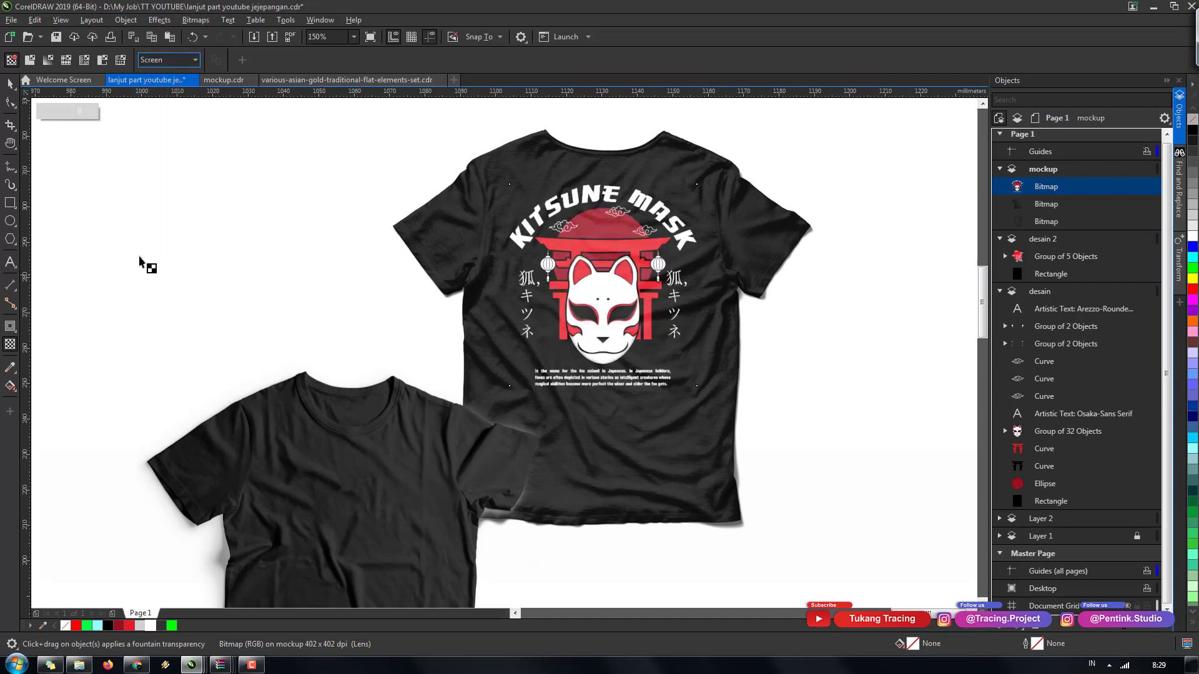
- Examine the Screen-blended Kitsune Mask bitmap on the rear T-shirt up close and compare it with the original artwork
{"action": "left_click", "coordinate": [10, 87]}
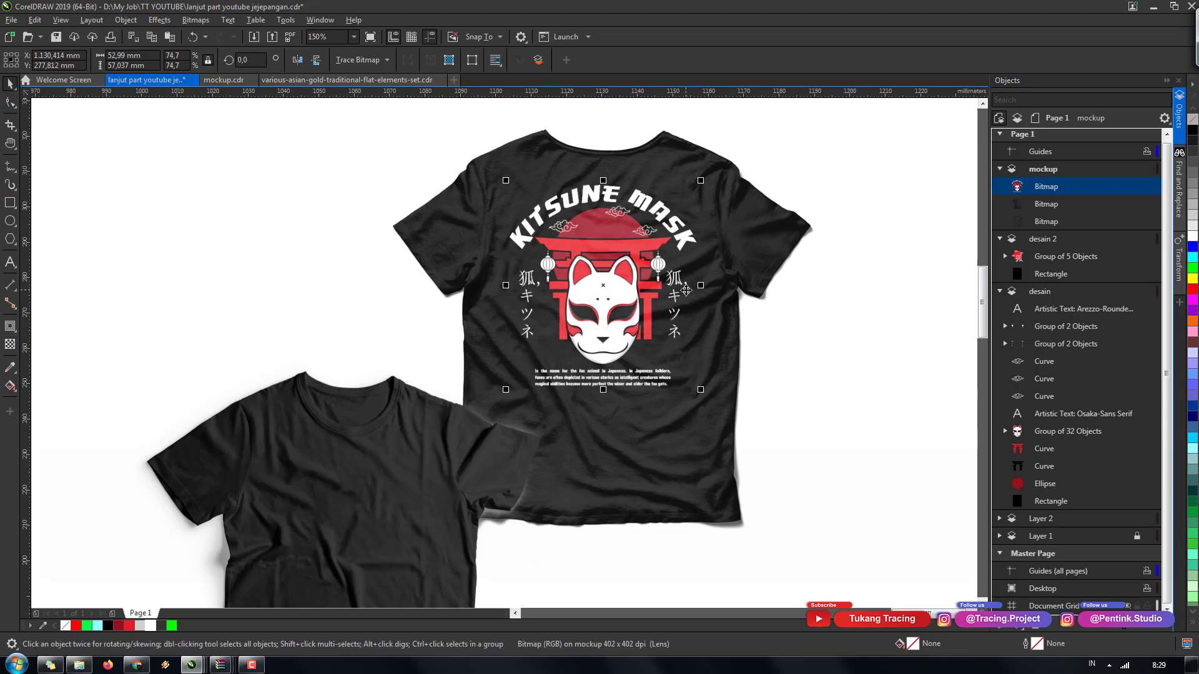
{"action": "scroll", "coordinate": [651, 262], "scroll_direction": "up", "scroll_amount": 2}
{"action": "scroll", "coordinate": [651, 262], "scroll_direction": "up", "scroll_amount": 1}
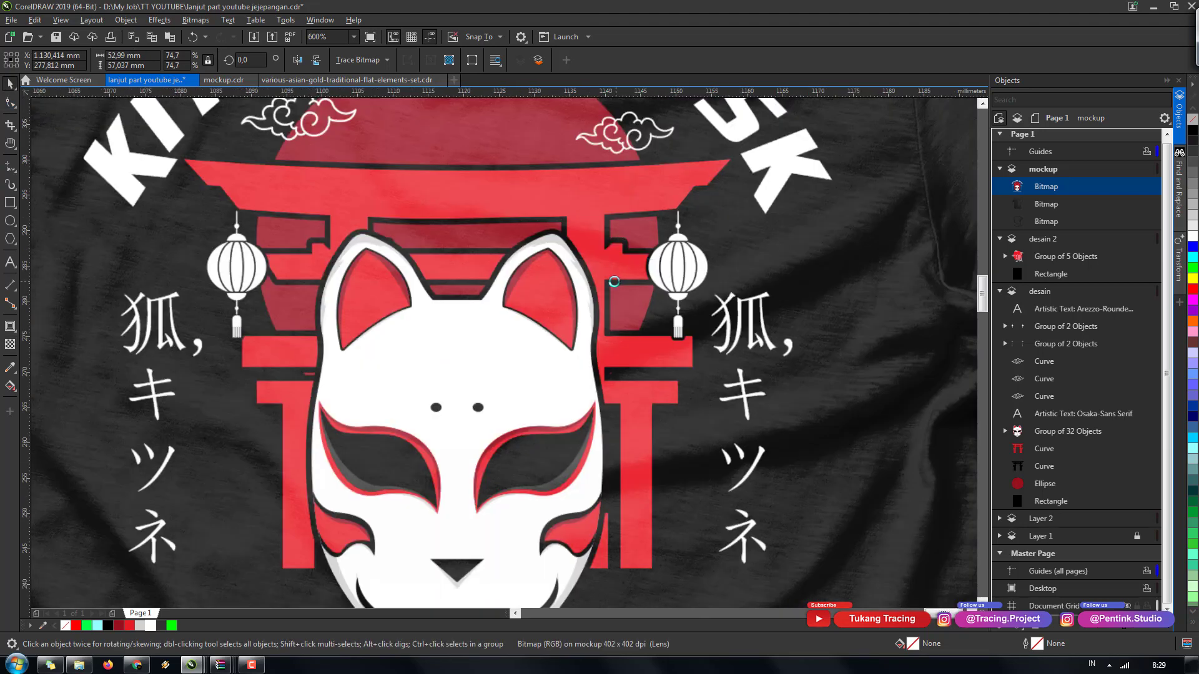
{"action": "scroll", "coordinate": [618, 282], "scroll_direction": "down", "scroll_amount": 1}
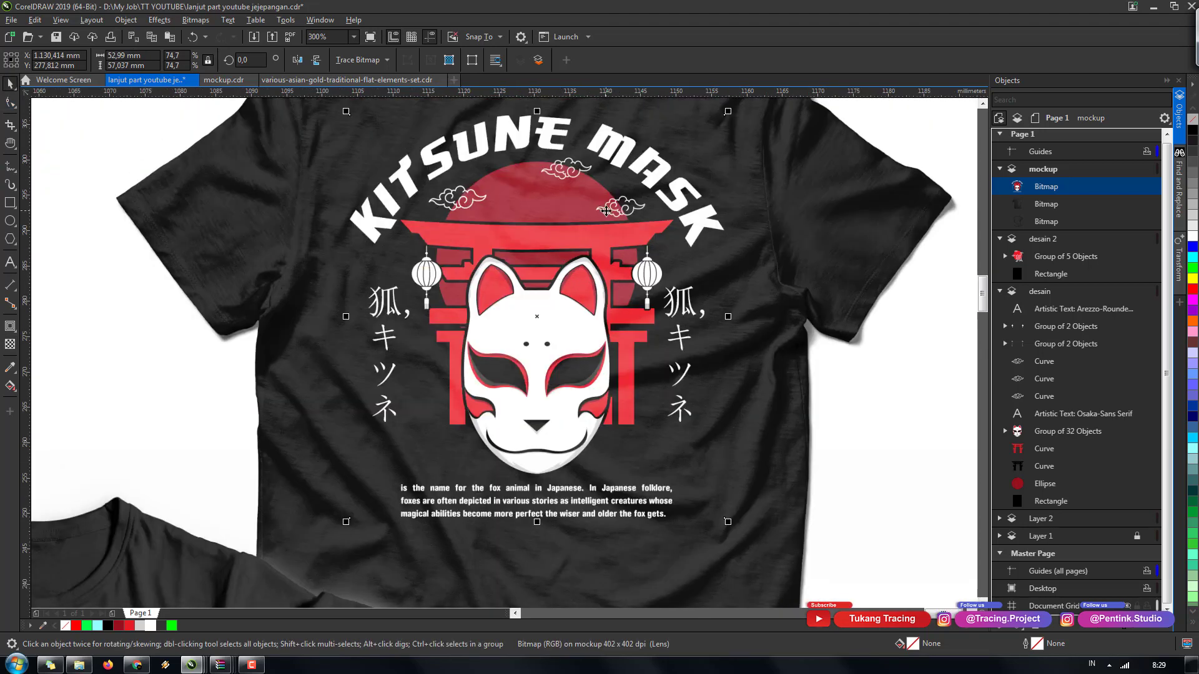
{"action": "scroll", "coordinate": [606, 211], "scroll_direction": "up", "scroll_amount": 1}
{"action": "scroll", "coordinate": [621, 258], "scroll_direction": "down", "scroll_amount": 4}
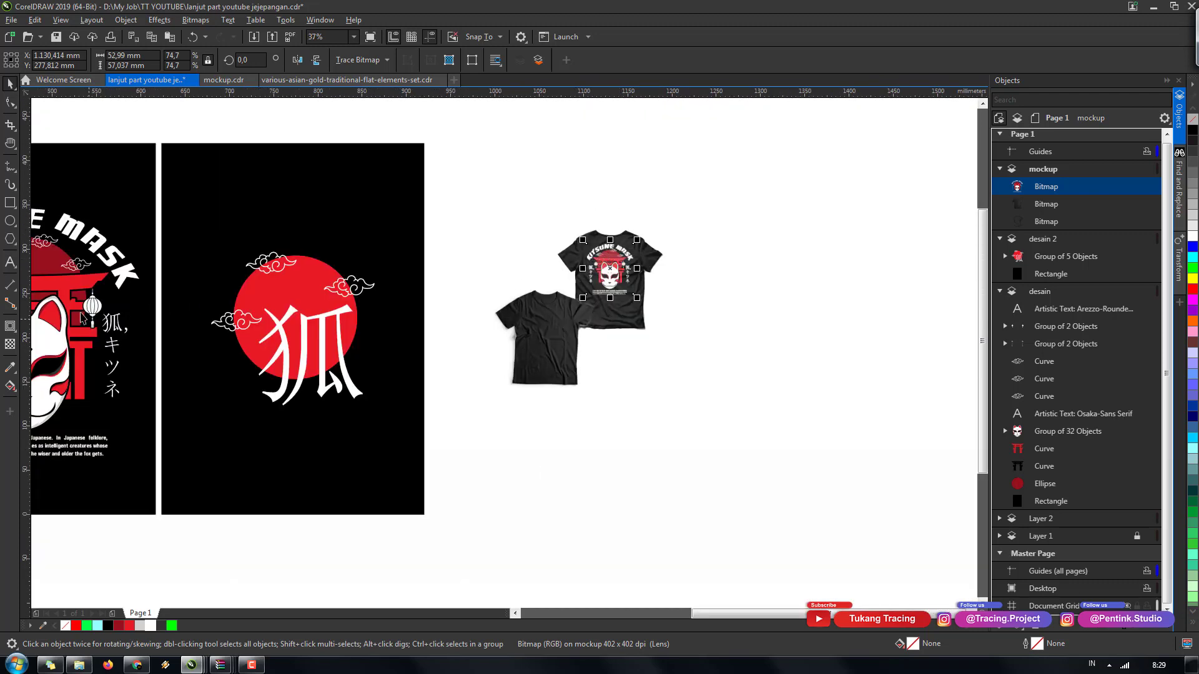
{"action": "scroll", "coordinate": [82, 318], "scroll_direction": "up", "scroll_amount": 3}
{"action": "scroll", "coordinate": [335, 274], "scroll_direction": "down", "scroll_amount": 1}
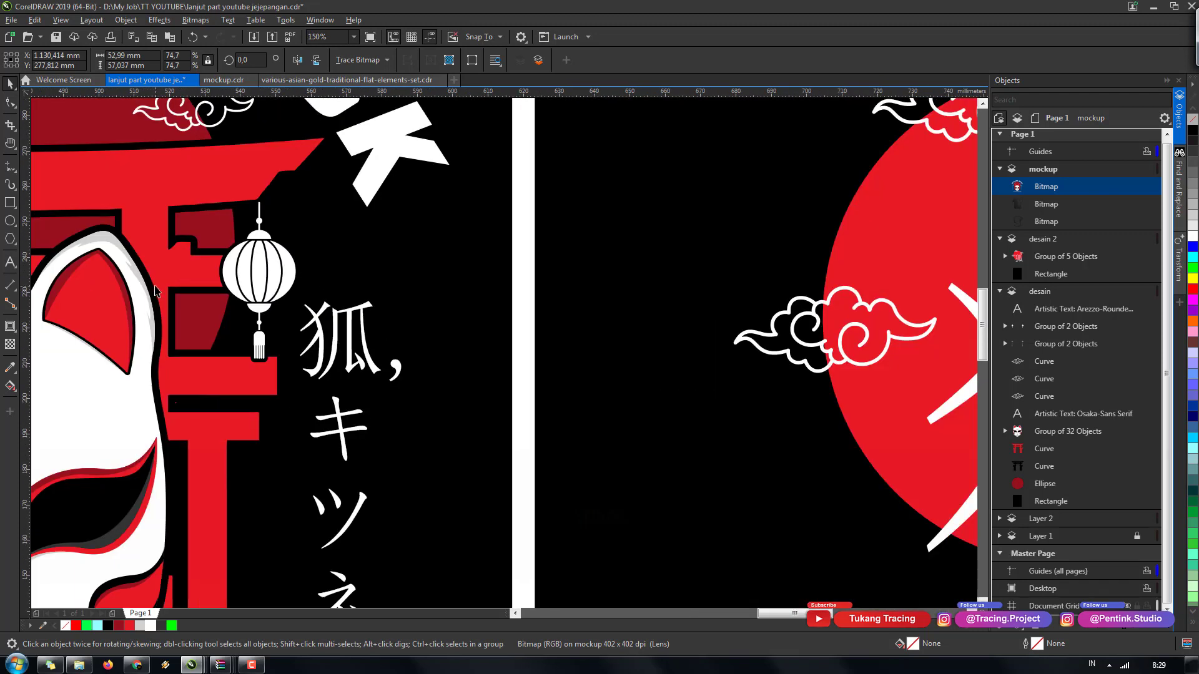
{"action": "scroll", "coordinate": [174, 283], "scroll_direction": "up", "scroll_amount": 2}
{"action": "scroll", "coordinate": [237, 251], "scroll_direction": "down", "scroll_amount": 4}
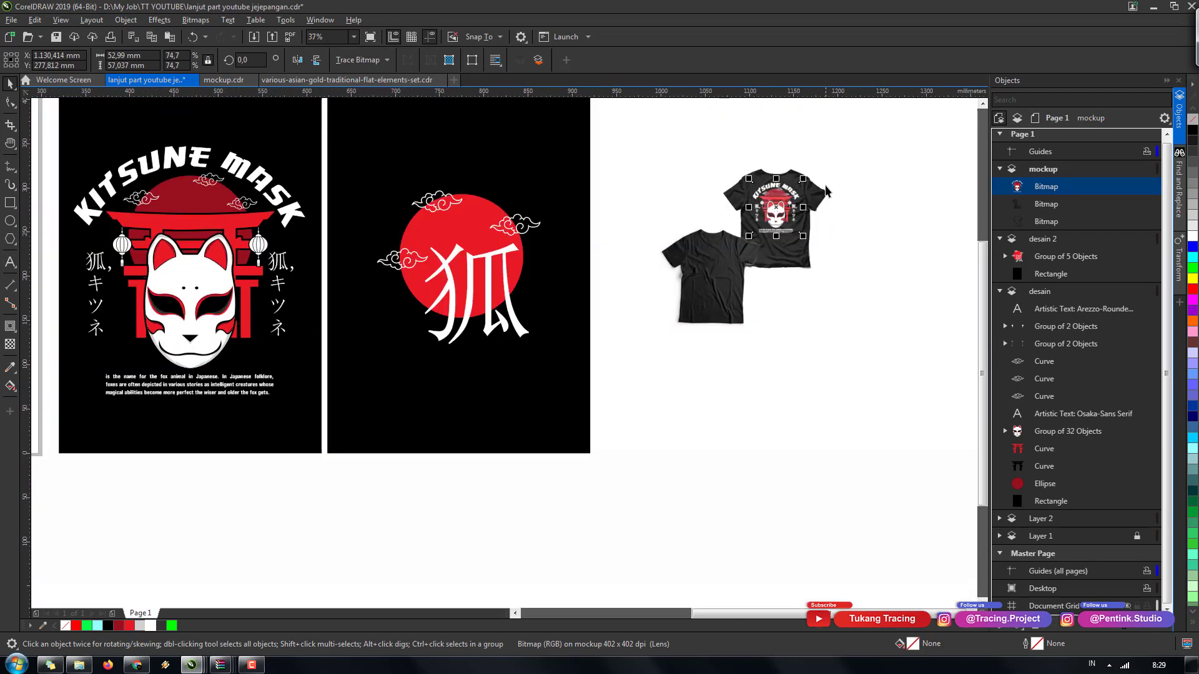
- Try enlarging the Kitsune Mask bitmap to about 57 mm wide and nudging it 3 mm left on the rear T-shirt
{"action": "scroll", "coordinate": [826, 191], "scroll_direction": "up", "scroll_amount": 1}
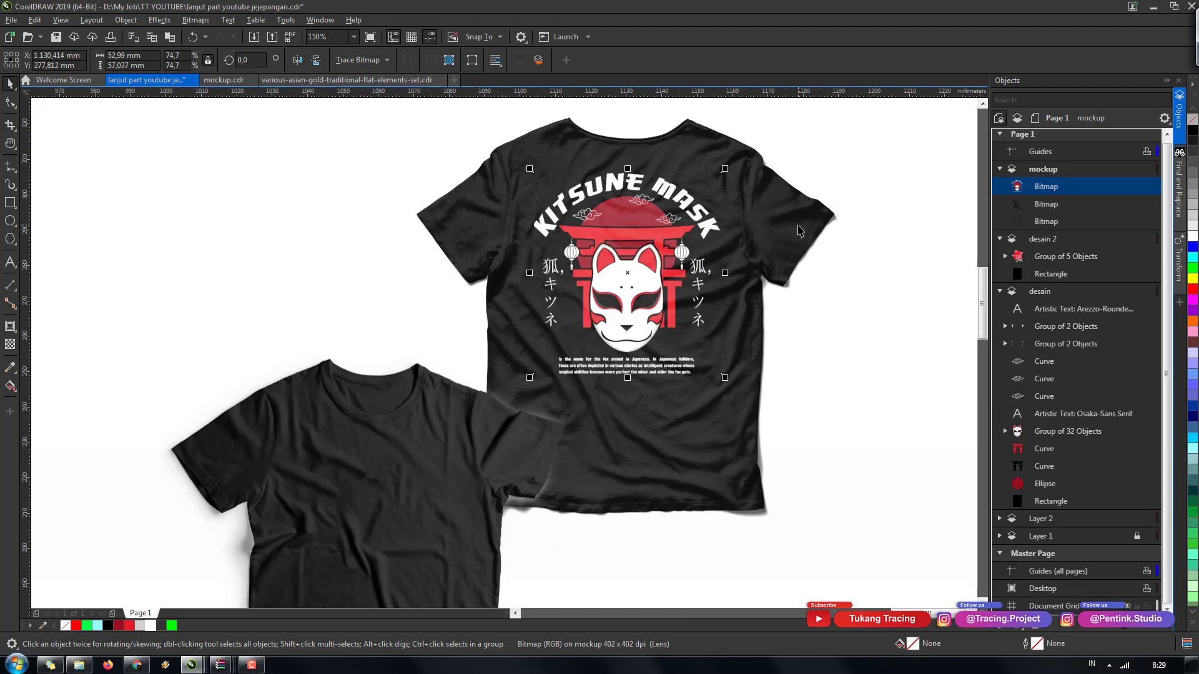
{"action": "left_click_drag", "start_coordinate": [734, 387], "coordinate": [747, 401]}
{"action": "scroll", "coordinate": [631, 201], "scroll_direction": "up", "scroll_amount": 2}
{"action": "scroll", "coordinate": [630, 201], "scroll_direction": "up", "scroll_amount": 2}
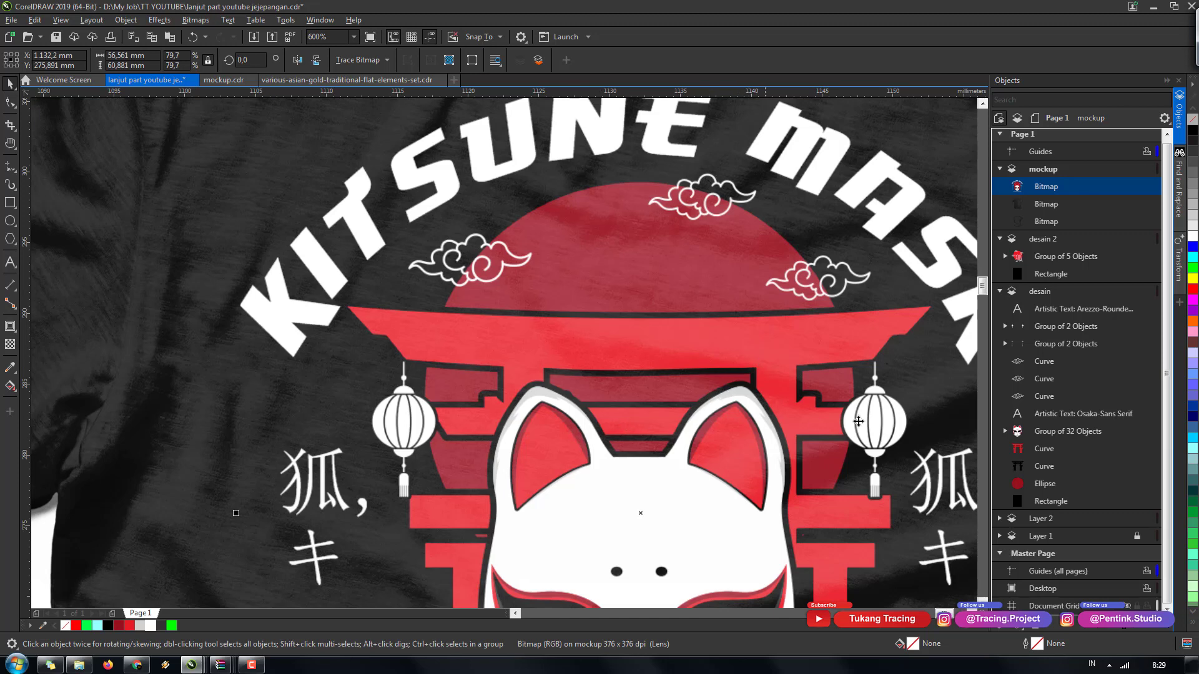
{"action": "scroll", "coordinate": [858, 421], "scroll_direction": "up", "scroll_amount": 2}
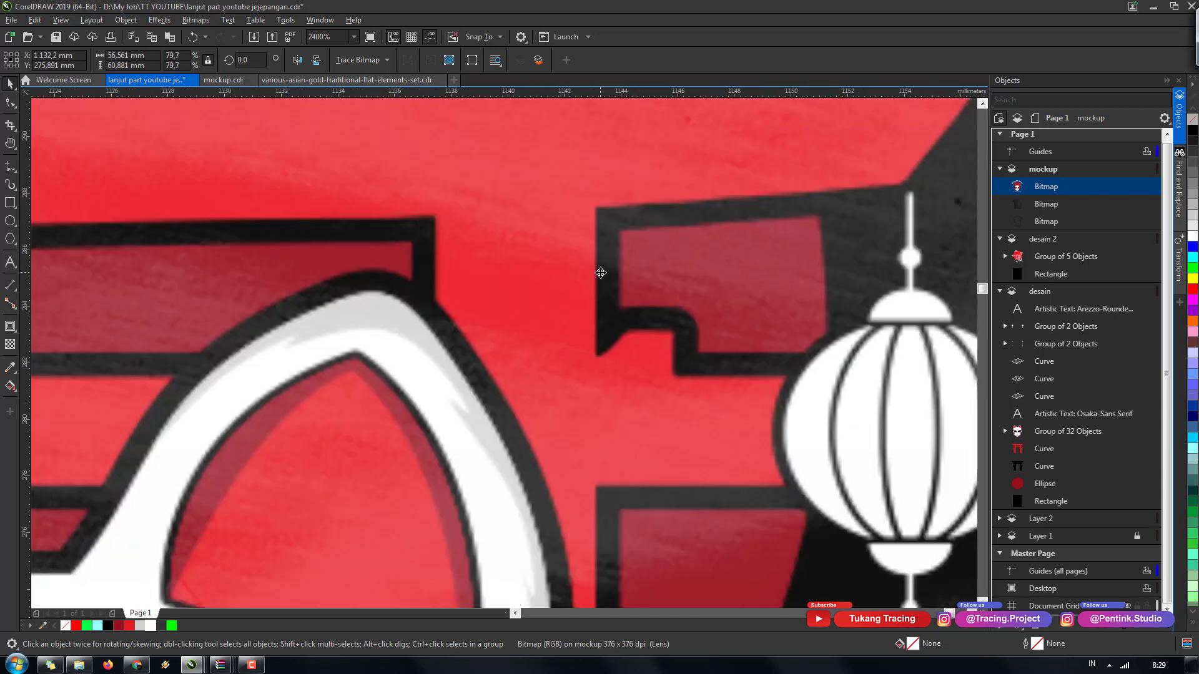
{"action": "scroll", "coordinate": [604, 241], "scroll_direction": "down", "scroll_amount": 4}
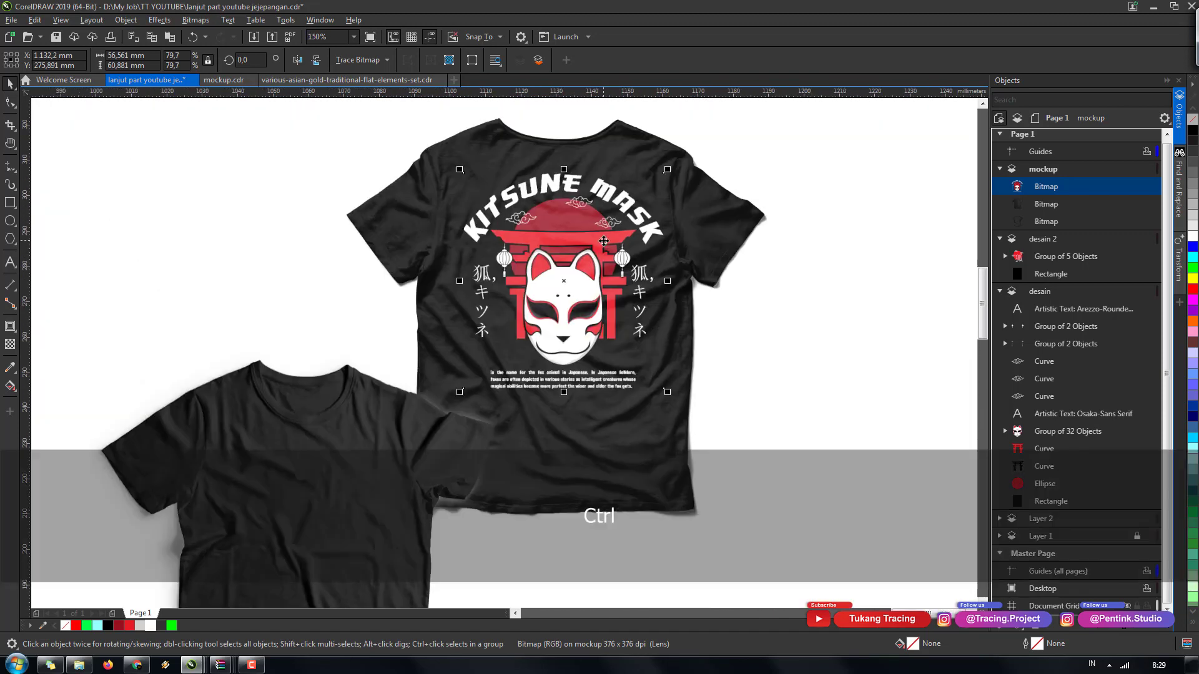
{"action": "left_click", "coordinate": [604, 241], "text": "ctrl"}
{"action": "key", "text": "Left"}
{"action": "key", "text": "Left"}
{"action": "key", "text": "Left"}
{"action": "key", "text": "Left"}
{"action": "key", "text": "Left"}
{"action": "key", "text": "Left"}
{"action": "key", "text": "Left"}
{"action": "key", "text": "Left"}
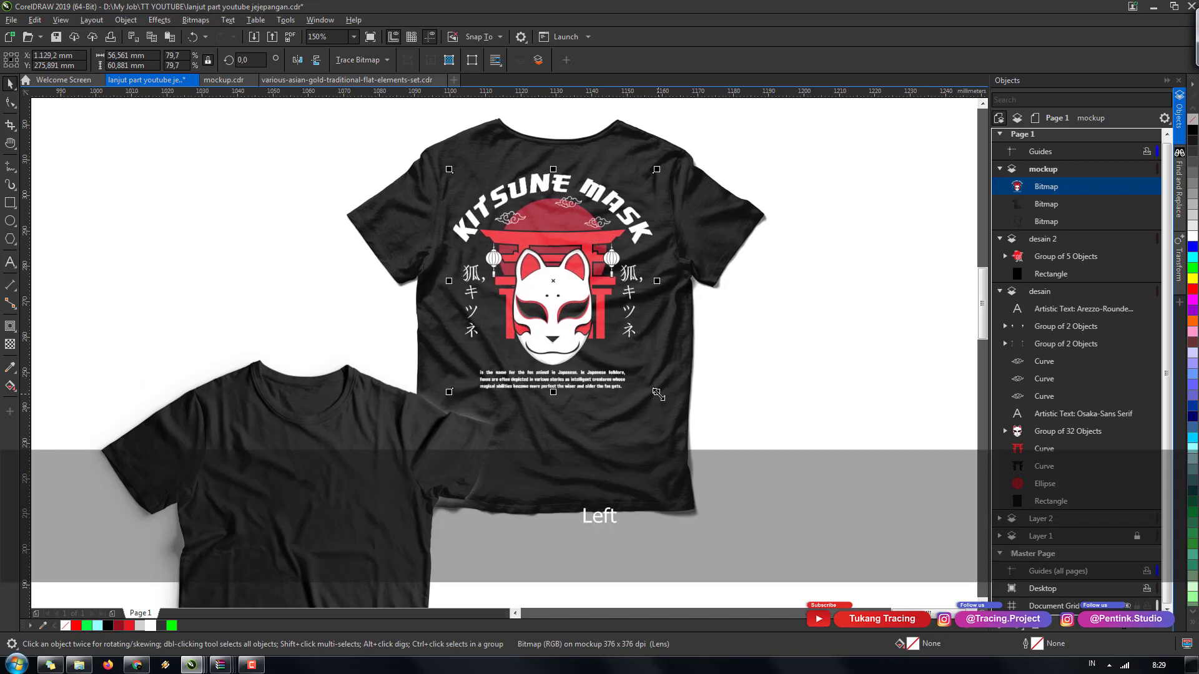
- Scale the Kitsune Mask bitmap down to about 53.4 mm wide and shift it slightly right and down on the T-shirt's back
{"action": "left_click_drag", "start_coordinate": [658, 393], "coordinate": [649, 373]}
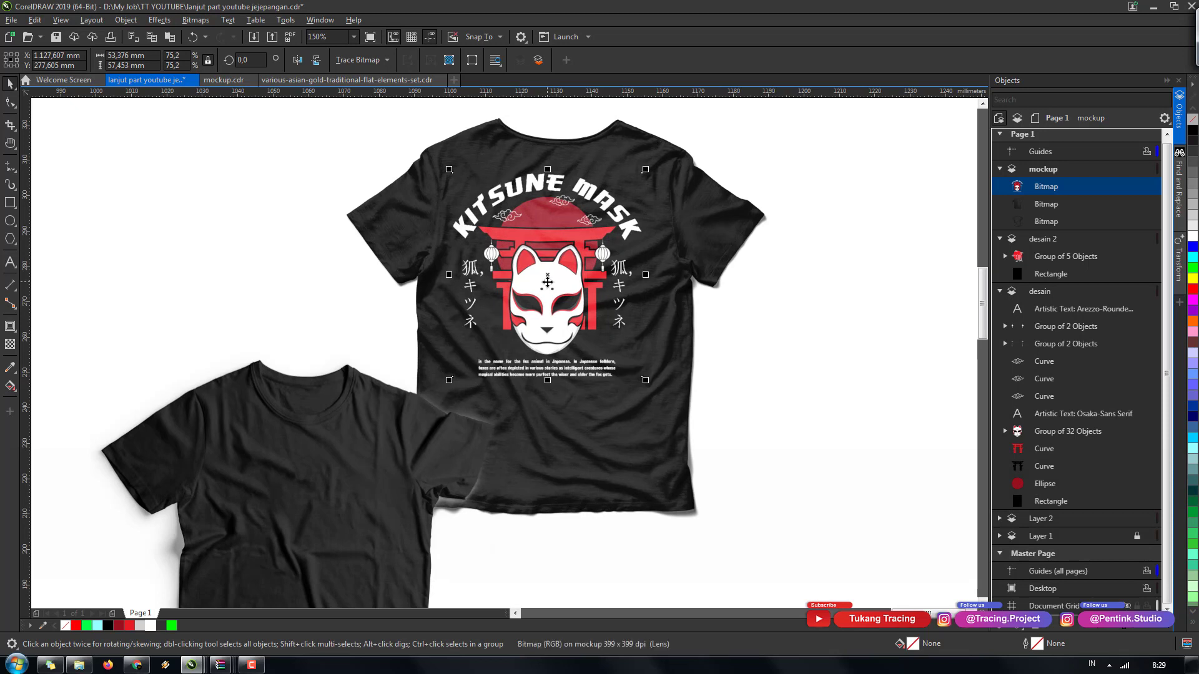
{"action": "left_click_drag", "start_coordinate": [543, 283], "coordinate": [553, 288]}
{"action": "key", "text": "Right"}
{"action": "key", "text": "Down"}
{"action": "key", "text": "Down"}
{"action": "key", "text": "Down"}
{"action": "key", "text": "Down"}
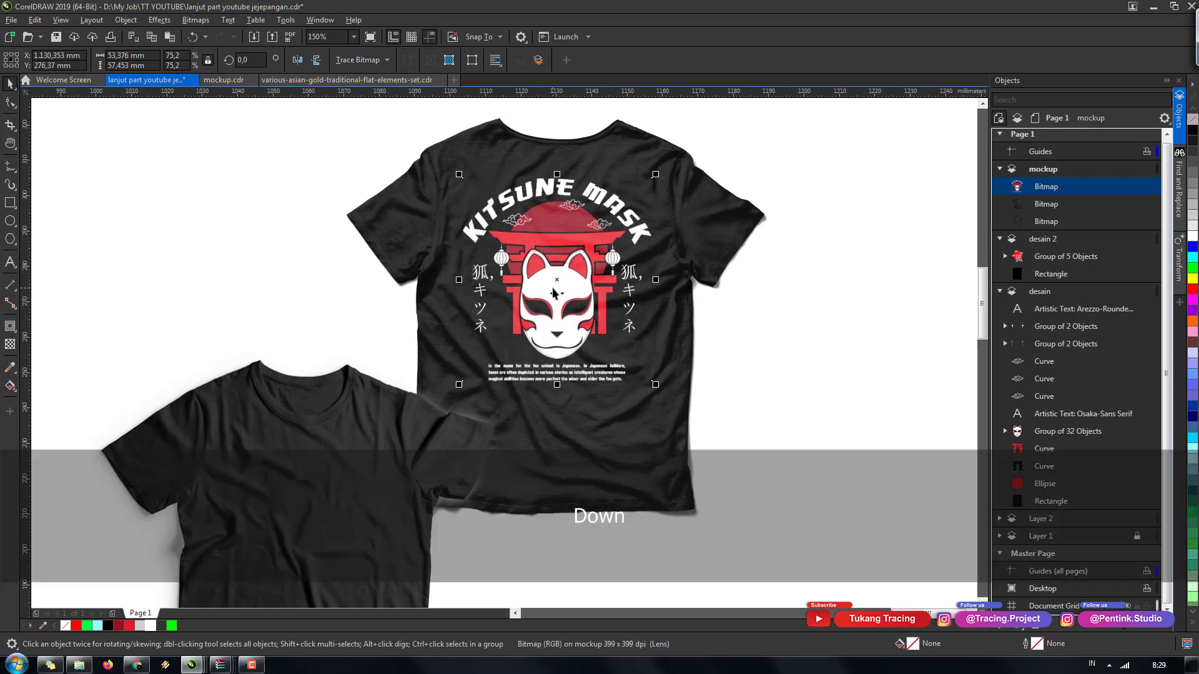
{"action": "key", "text": "Left"}
{"action": "key", "text": "Down"}
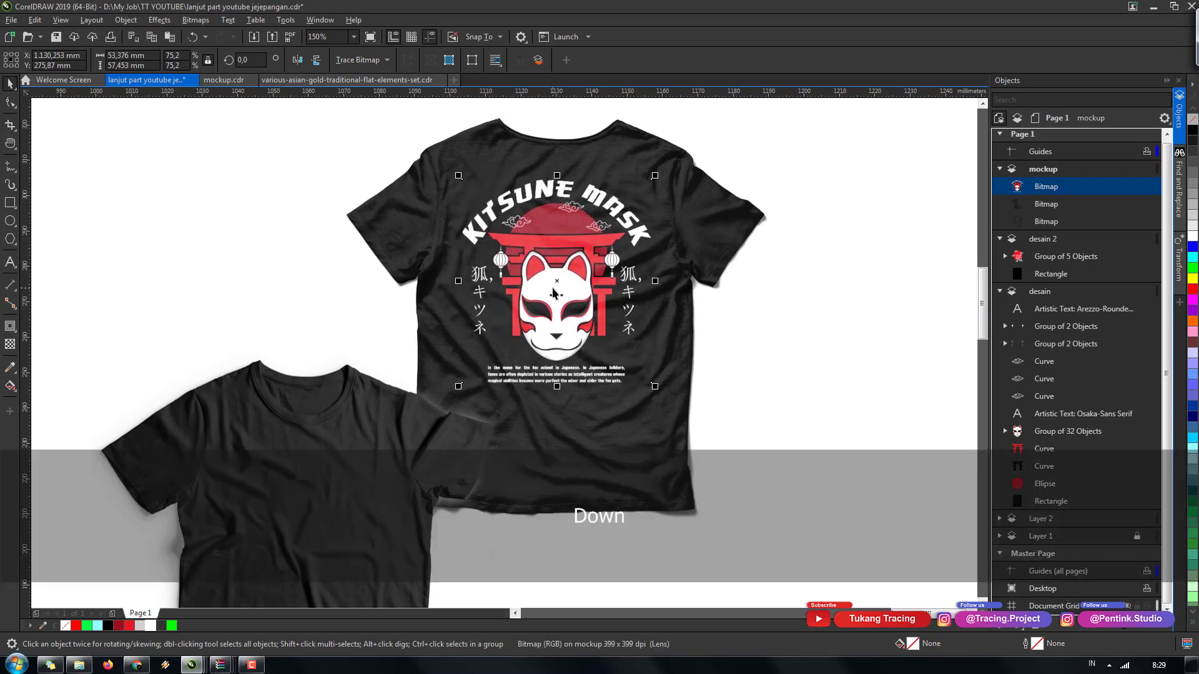
- Nudge the Kitsune Mask bitmap about 1.4 mm up and 0.1 mm left on the T-shirt's back, and deselect it
{"action": "key", "text": "Up"}
{"action": "key", "text": "Up"}
{"action": "key", "text": "Up"}
{"action": "key", "text": "Up"}
{"action": "key", "text": "Up"}
{"action": "key", "text": "Up"}
{"action": "key", "text": "Up"}
{"action": "key", "text": "Up"}
{"action": "key", "text": "Up"}
{"action": "key", "text": "Up"}
{"action": "key", "text": "Up"}
{"action": "key", "text": "Up"}
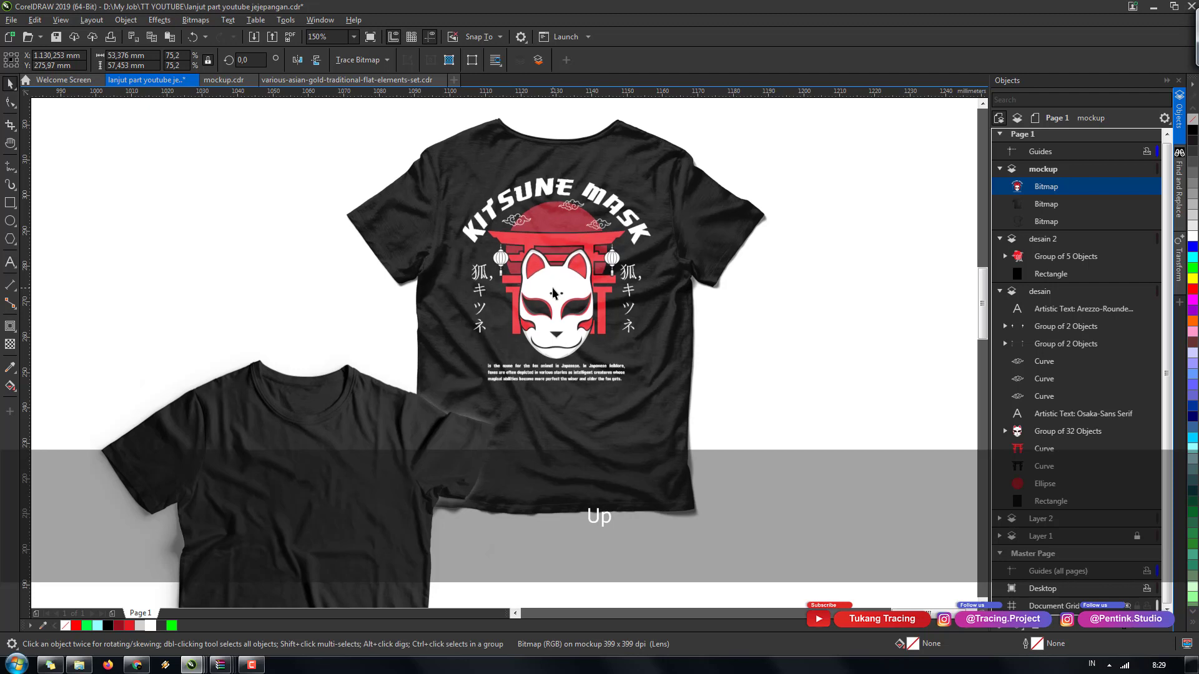
{"action": "key", "text": "Up"}
{"action": "key", "text": "Left"}
{"action": "key", "text": "Left"}
{"action": "key", "text": "Left"}
{"action": "key", "text": "Up"}
{"action": "key", "text": "Up"}
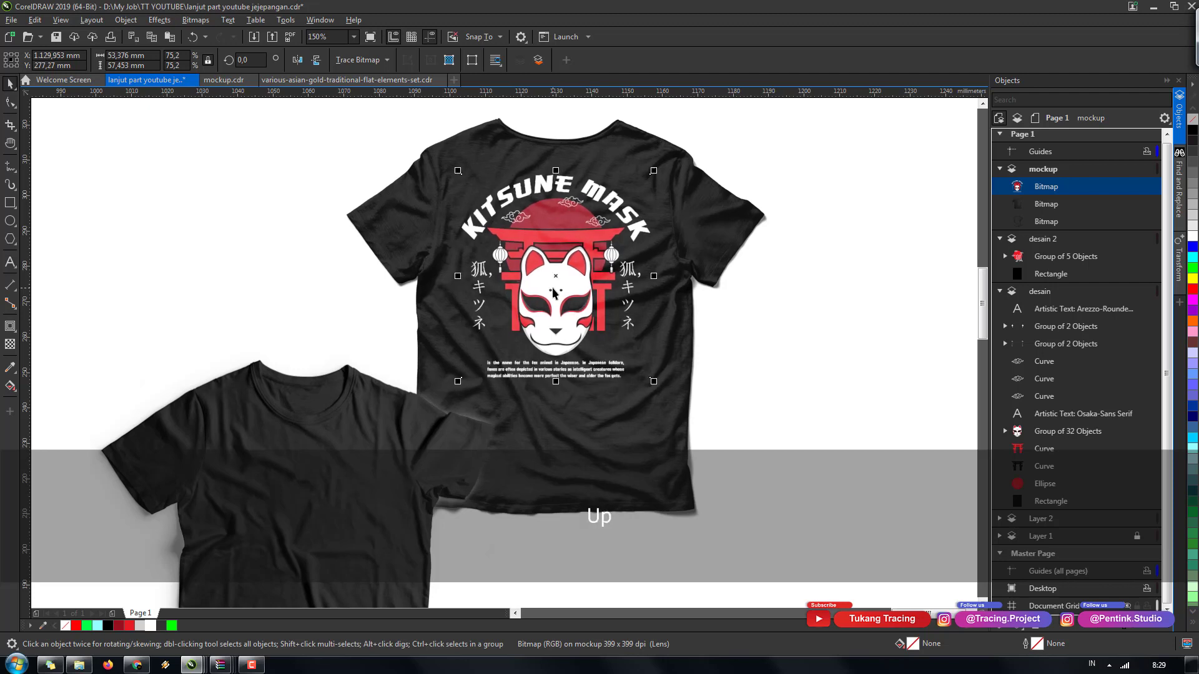
{"action": "key", "text": "Right"}
{"action": "scroll", "coordinate": [553, 292], "scroll_direction": "down", "scroll_amount": 2}
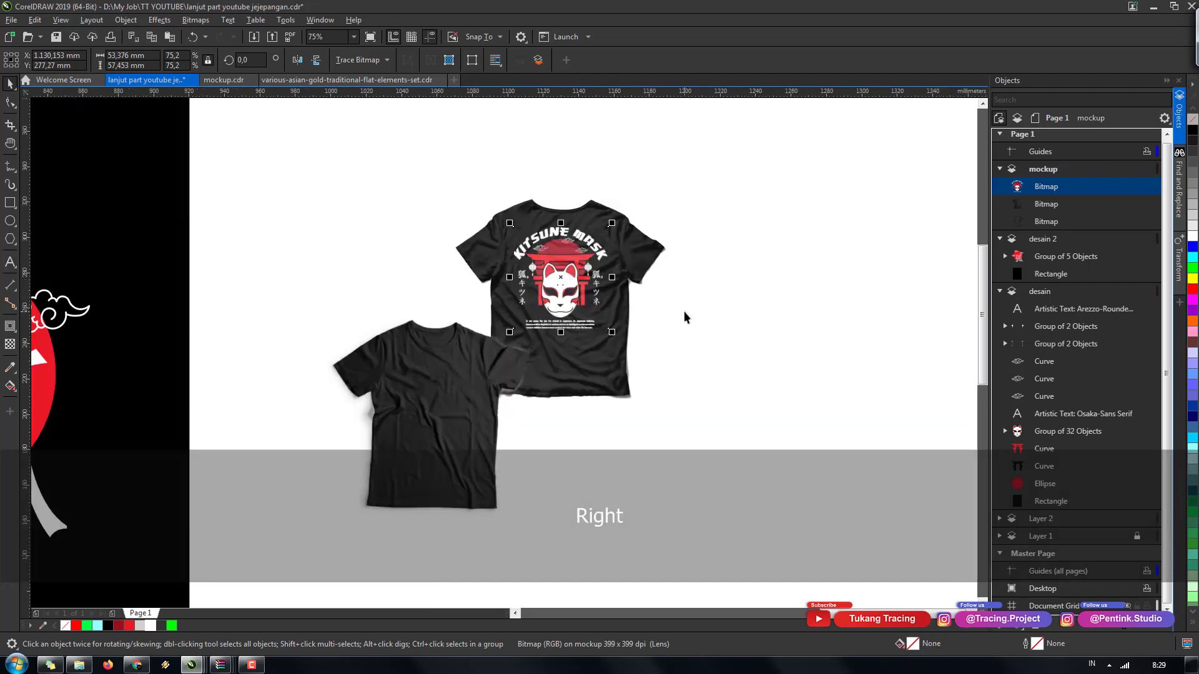
{"action": "left_click", "coordinate": [685, 298]}
- Copy the 狐 design group onto the mockup layer, place it over the front T-shirt and scale it to about 150 mm wide
{"action": "scroll", "coordinate": [685, 298], "scroll_direction": "down", "scroll_amount": 2}
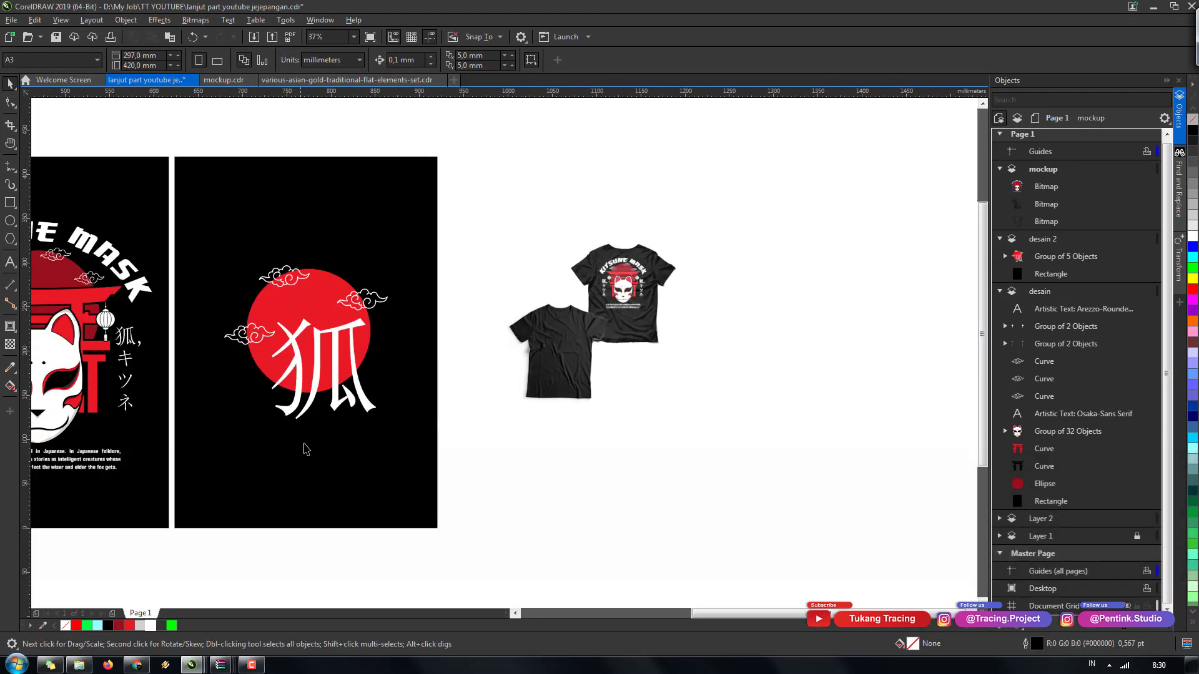
{"action": "left_click", "coordinate": [333, 392]}
{"action": "key", "text": "ctrl+c"}
{"action": "key", "text": "ctrl+v"}
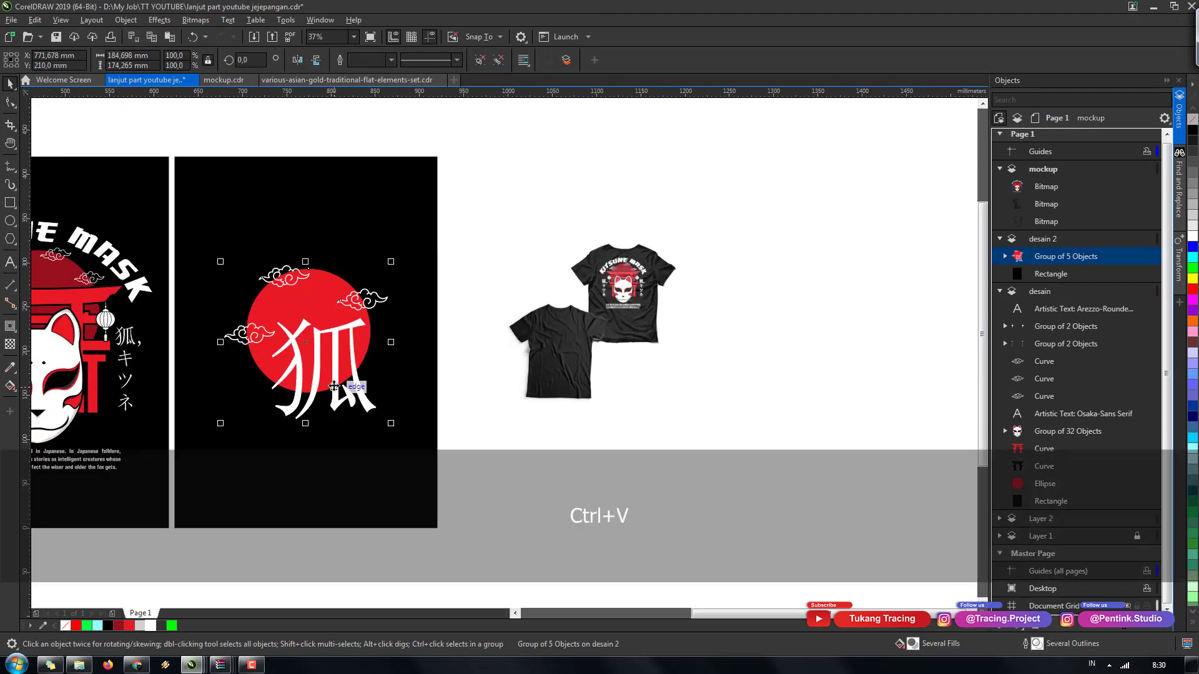
{"action": "left_click_drag", "start_coordinate": [333, 392], "coordinate": [582, 392]}
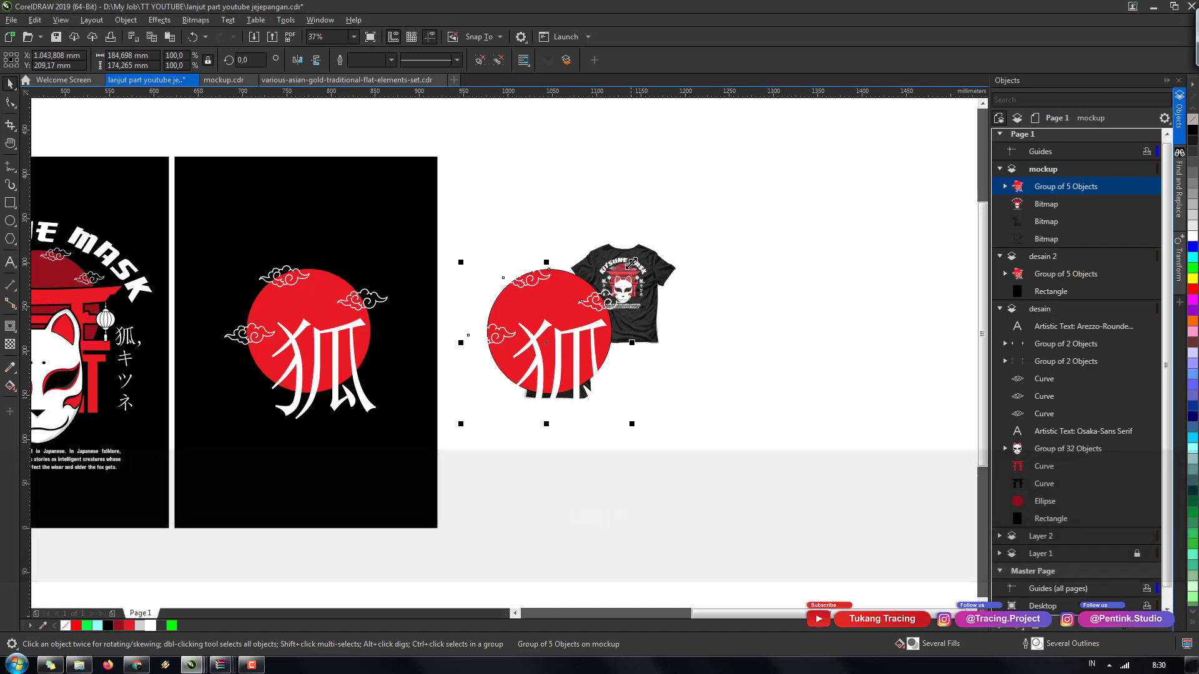
{"action": "left_click_drag", "start_coordinate": [622, 292], "coordinate": [601, 290]}
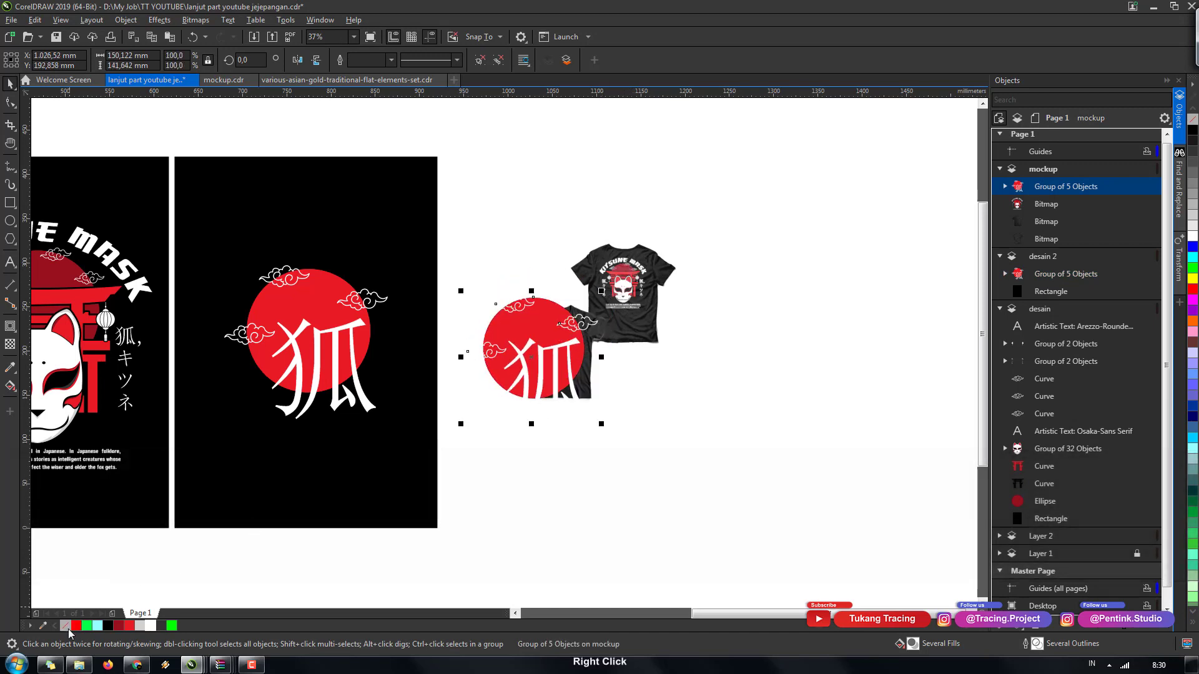
- Save the document and convert the 狐 group on the mockup layer to a 300 dpi RGB bitmap
{"action": "left_click", "coordinate": [55, 36]}
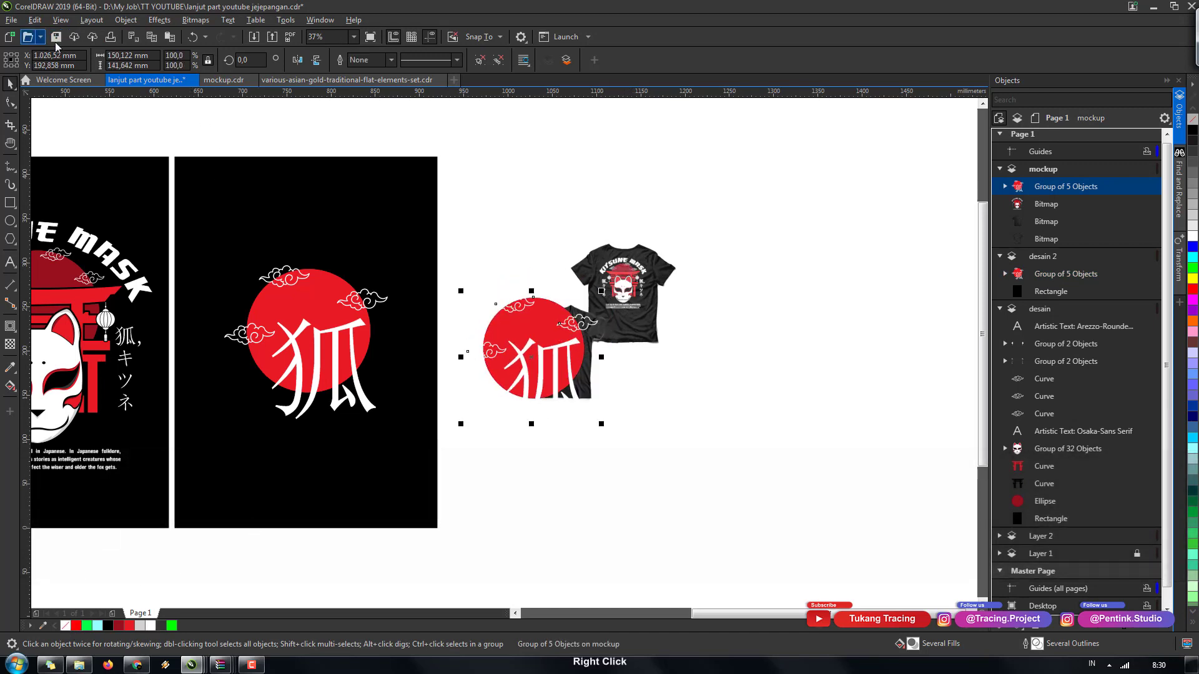
{"action": "left_click", "coordinate": [195, 20]}
{"action": "left_click", "coordinate": [204, 36]}
{"action": "left_click", "coordinate": [623, 403]}
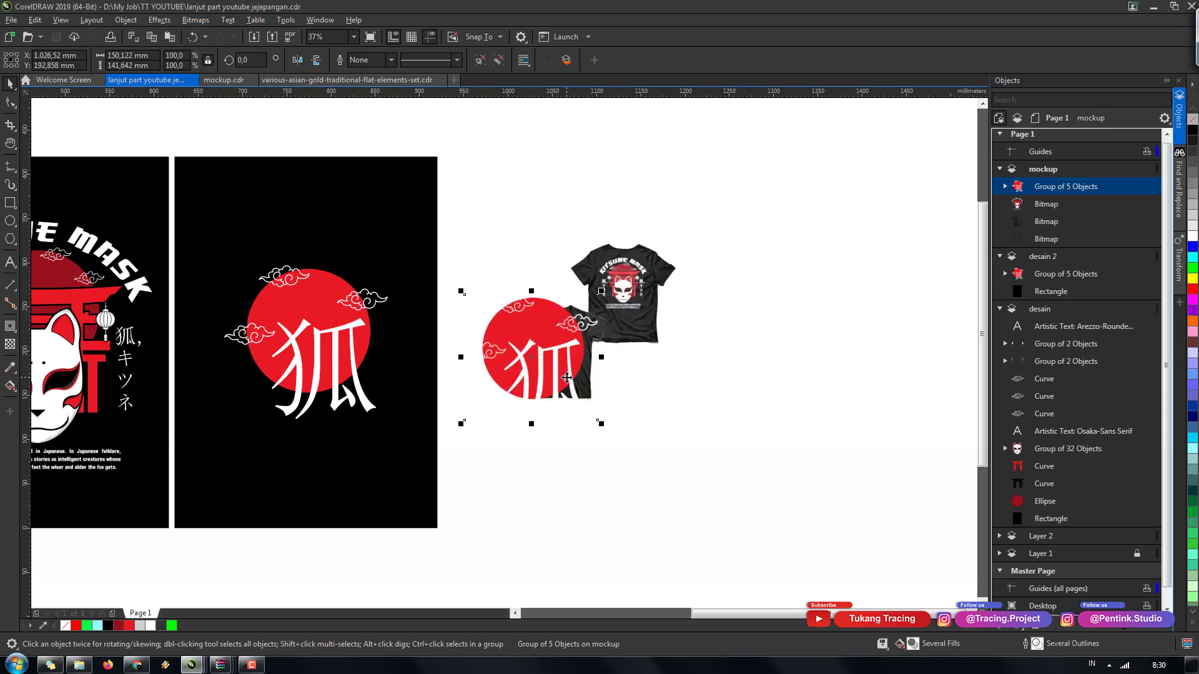
- Scale the 狐 bitmap down to about 22 mm wide and place it on the front T-shirt's chest, near the right-hand sleeve
{"action": "scroll", "coordinate": [554, 346], "scroll_direction": "up", "scroll_amount": 2}
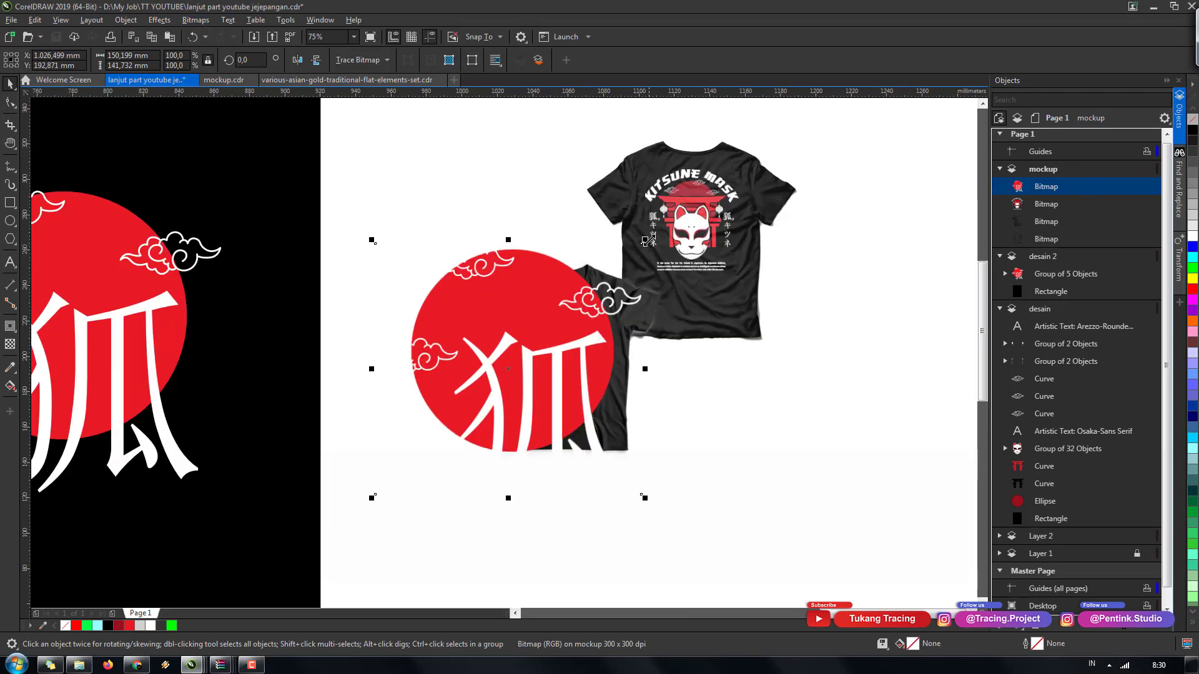
{"action": "left_click_drag", "start_coordinate": [644, 241], "coordinate": [585, 331]}
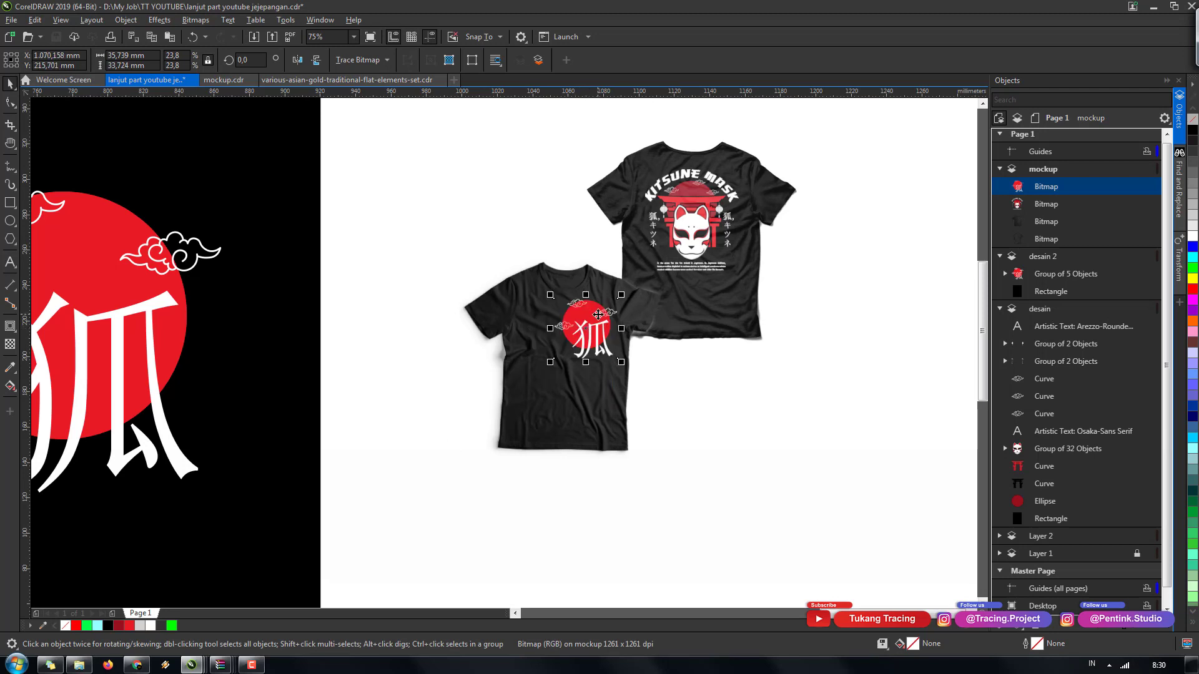
{"action": "scroll", "coordinate": [598, 314], "scroll_direction": "up", "scroll_amount": 2}
{"action": "scroll", "coordinate": [632, 328], "scroll_direction": "up", "scroll_amount": 2}
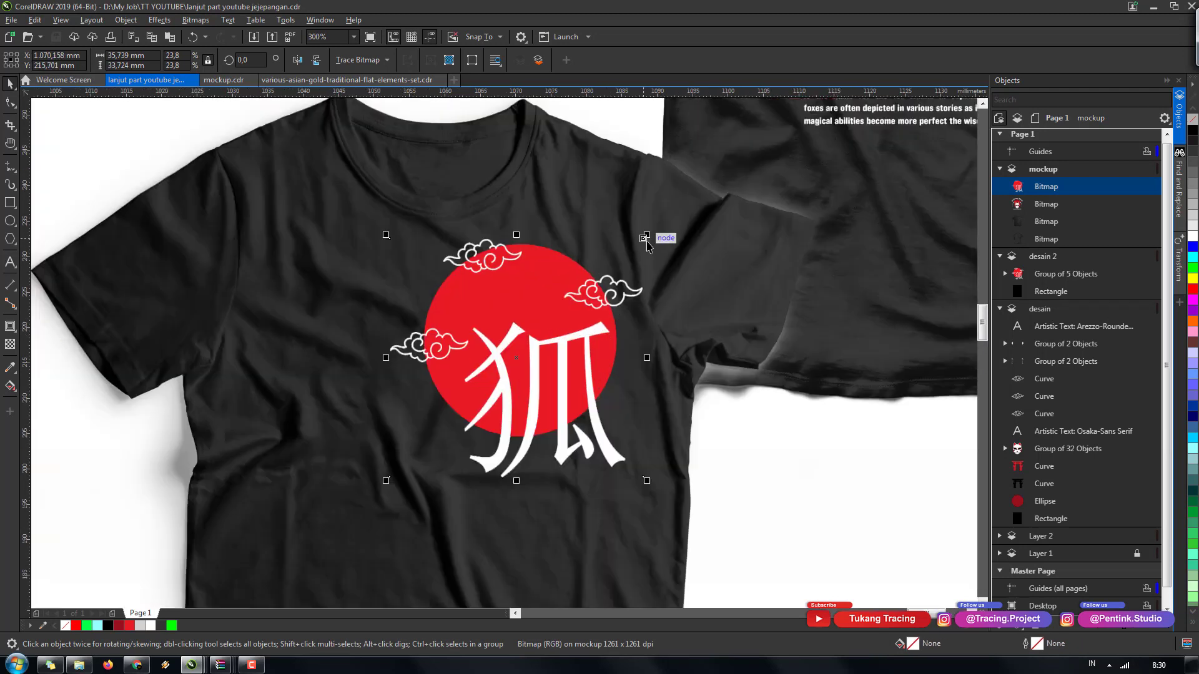
{"action": "left_click_drag", "start_coordinate": [647, 236], "coordinate": [550, 326]}
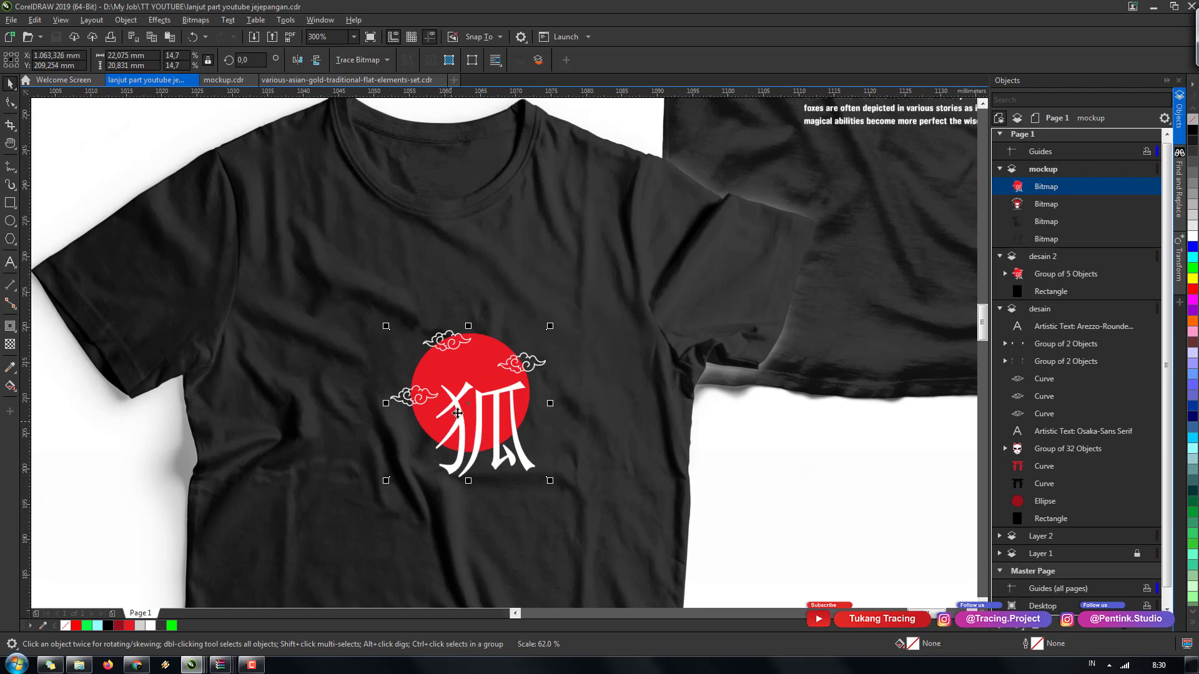
{"action": "left_click_drag", "start_coordinate": [453, 408], "coordinate": [579, 268]}
- Set the transparency merge mode of the 狐 bitmap to Screen
{"action": "left_click", "coordinate": [10, 344]}
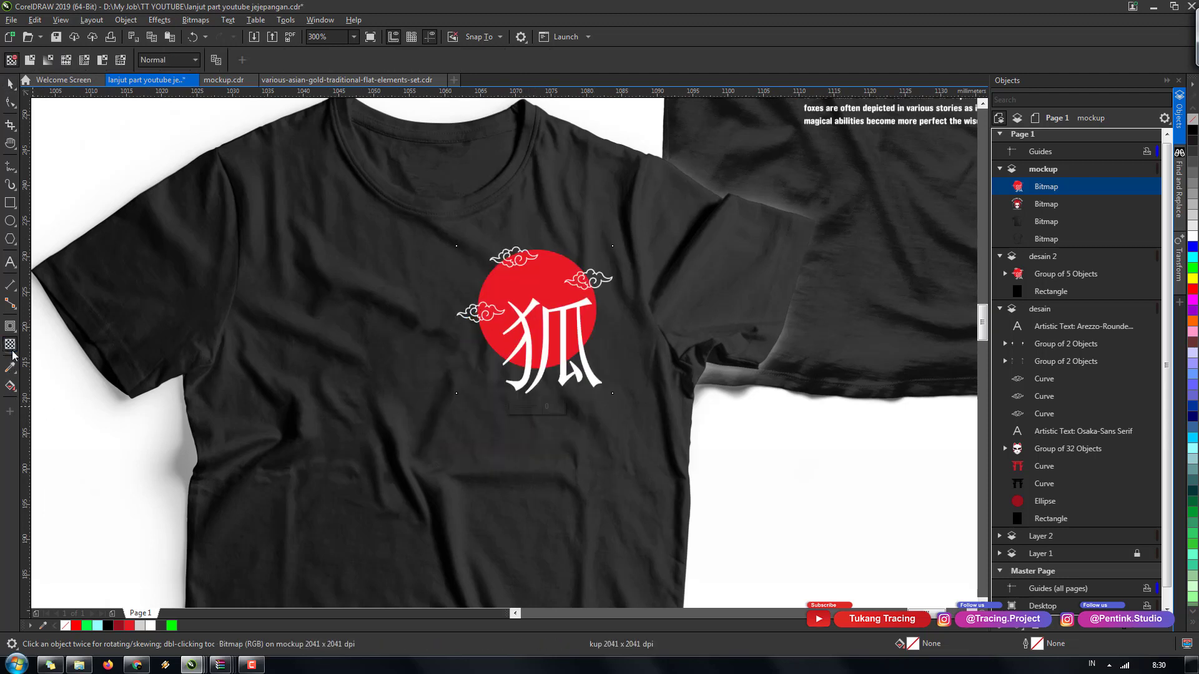
{"action": "left_click", "coordinate": [161, 60]}
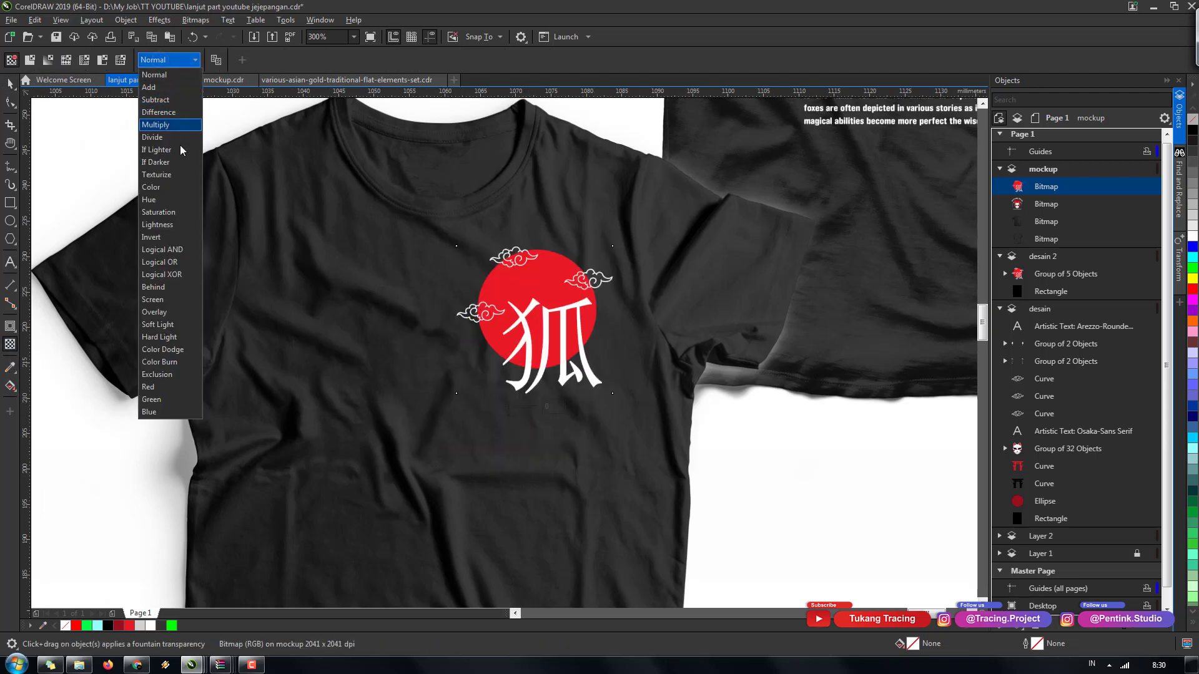
{"action": "left_click", "coordinate": [177, 301]}
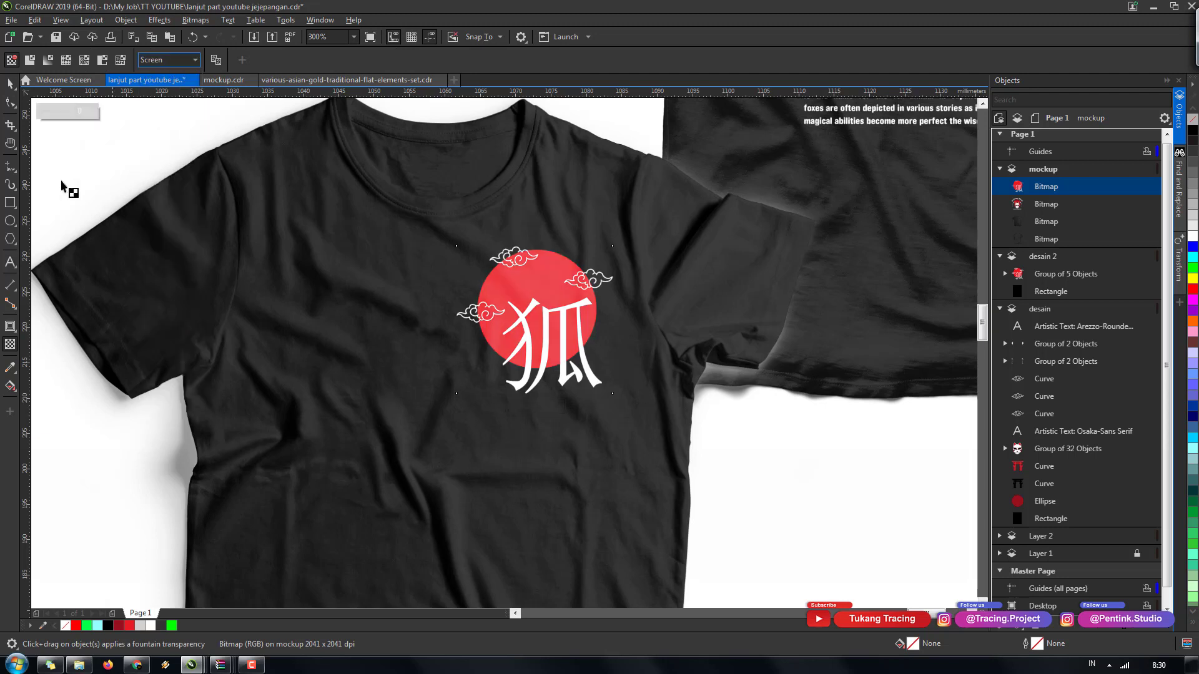
- Reduce the 狐 bitmap on the front T-shirt's chest to about 15 mm wide
{"action": "left_click", "coordinate": [10, 83]}
{"action": "left_click_drag", "start_coordinate": [618, 242], "coordinate": [555, 299]}
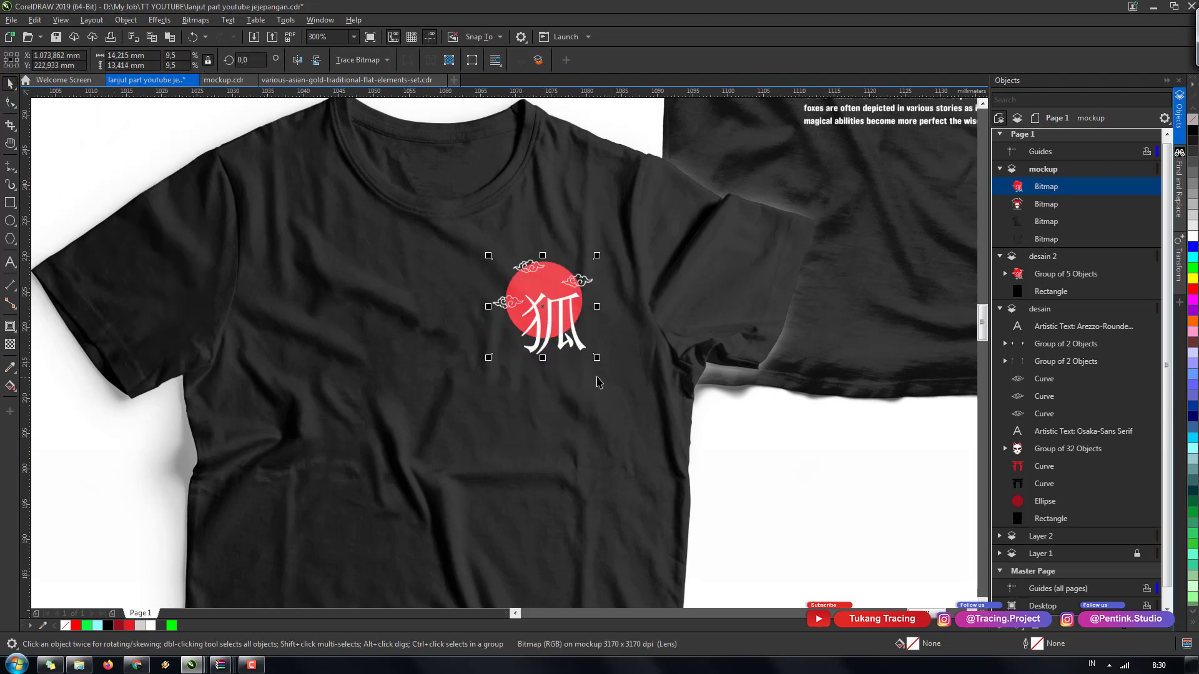
{"action": "left_click_drag", "start_coordinate": [598, 361], "coordinate": [606, 368]}
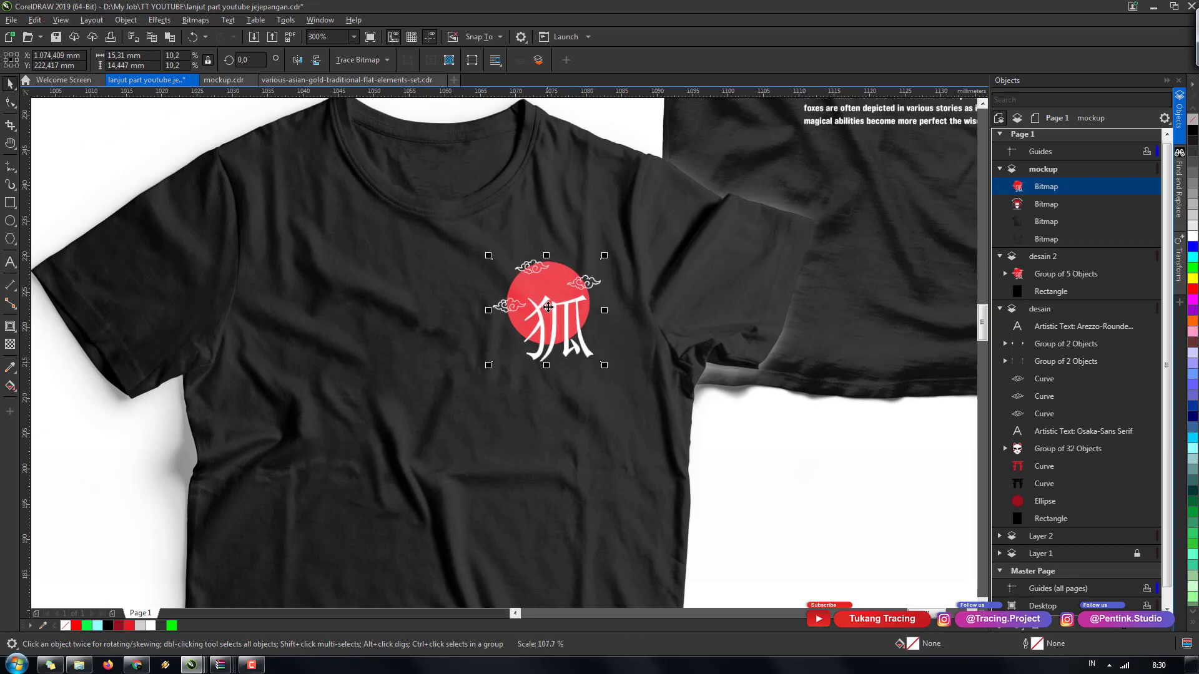
- Nudge the 狐 bitmap about 0.1 mm left and 0.2 mm down to fine-tune its place on the chest
{"action": "key", "text": "Right"}
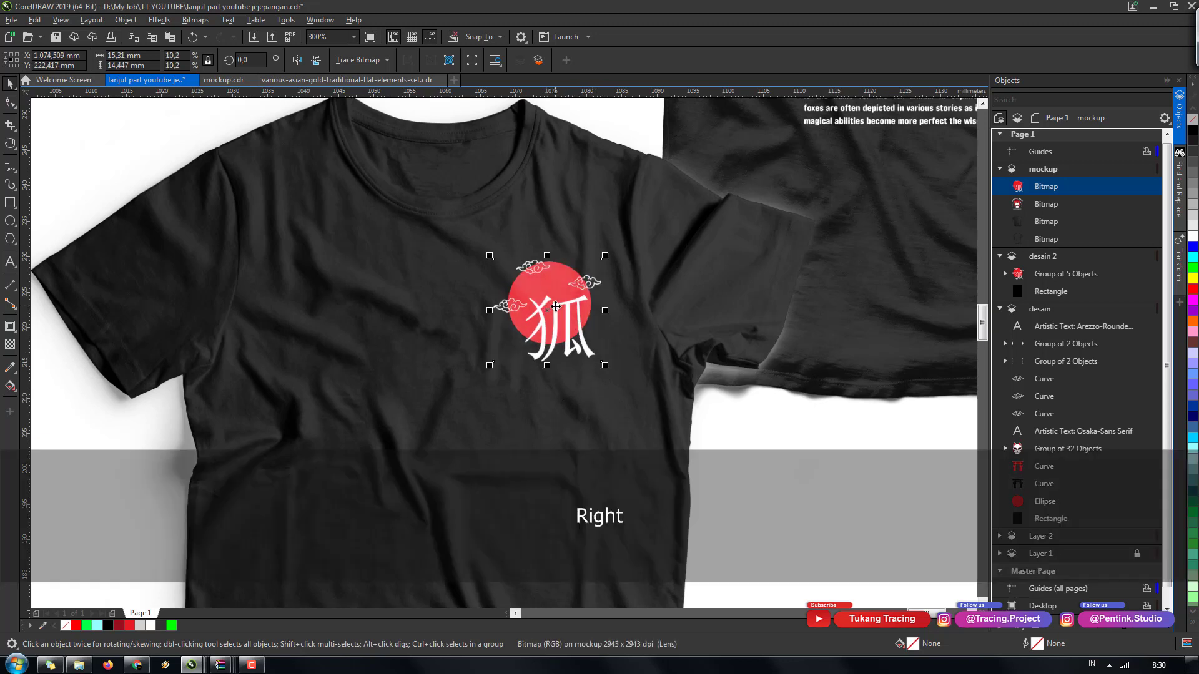
{"action": "key", "text": "Down"}
{"action": "key", "text": "Down"}
{"action": "key", "text": "Left"}
{"action": "key", "text": "Left"}
{"action": "key", "text": "Left"}
{"action": "key", "text": "Down"}
{"action": "key", "text": "Down"}
{"action": "key", "text": "Down"}
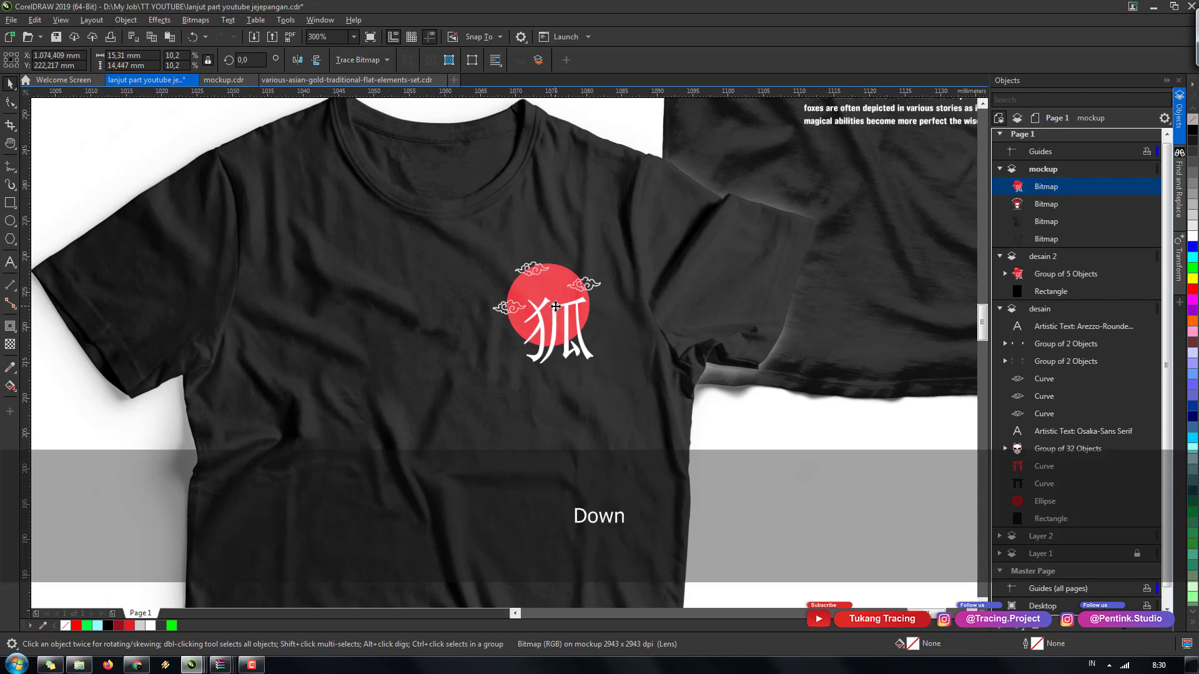
{"action": "key", "text": "Left"}
{"action": "key", "text": "Up"}
{"action": "key", "text": "Up"}
{"action": "key", "text": "Up"}
{"action": "key", "text": "Up"}
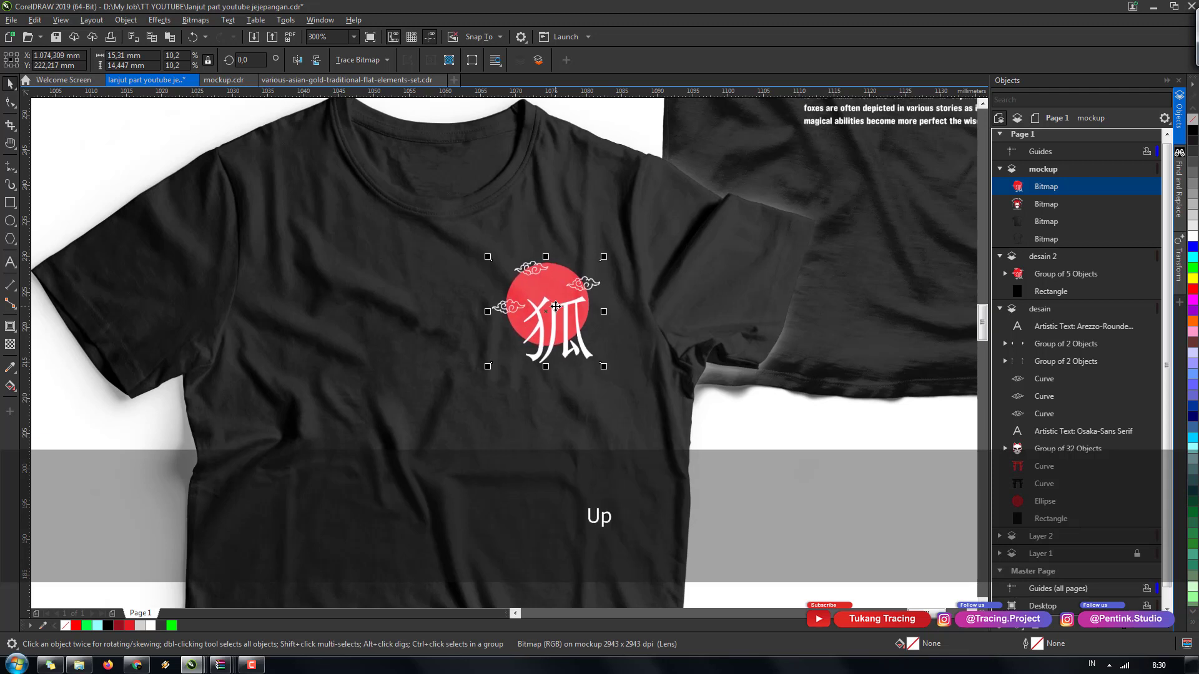
- Nudge the 狐 bitmap on the front T-shirt's chest about 0.2 mm right and 0.7 mm up, and deselect it
{"action": "key", "text": "Left"}
{"action": "key", "text": "Up"}
{"action": "key", "text": "Up"}
{"action": "key", "text": "Right"}
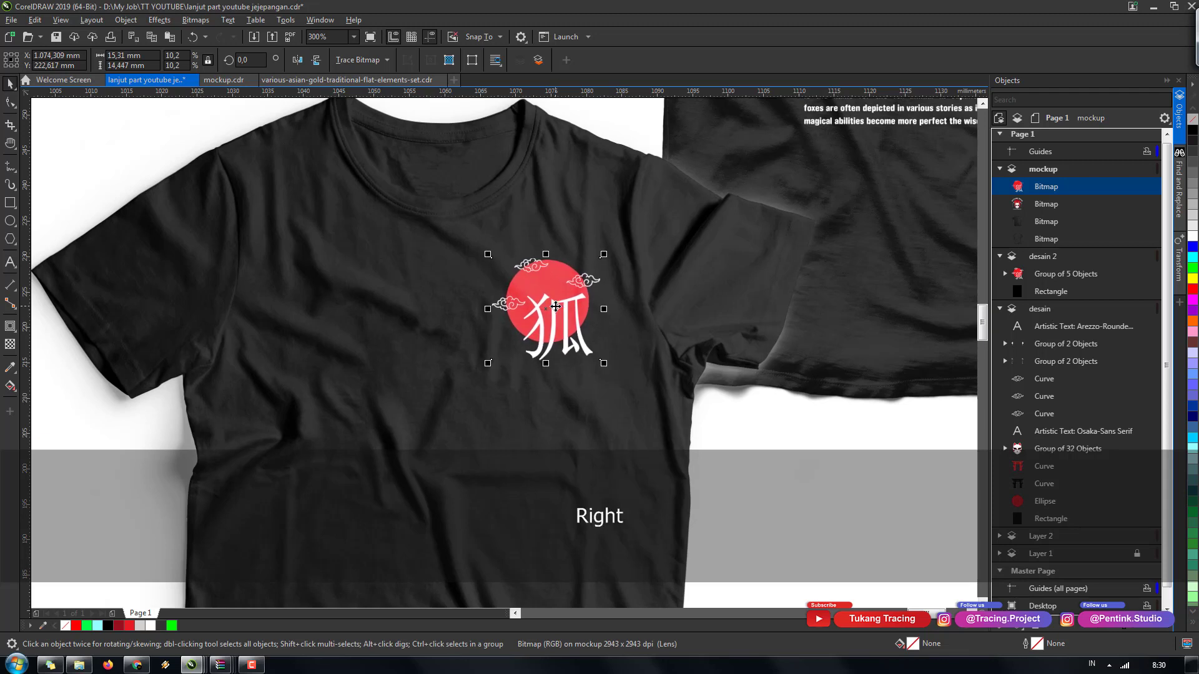
{"action": "key", "text": "Up"}
{"action": "key", "text": "Up"}
{"action": "key", "text": "Right"}
{"action": "key", "text": "Right"}
{"action": "key", "text": "Left"}
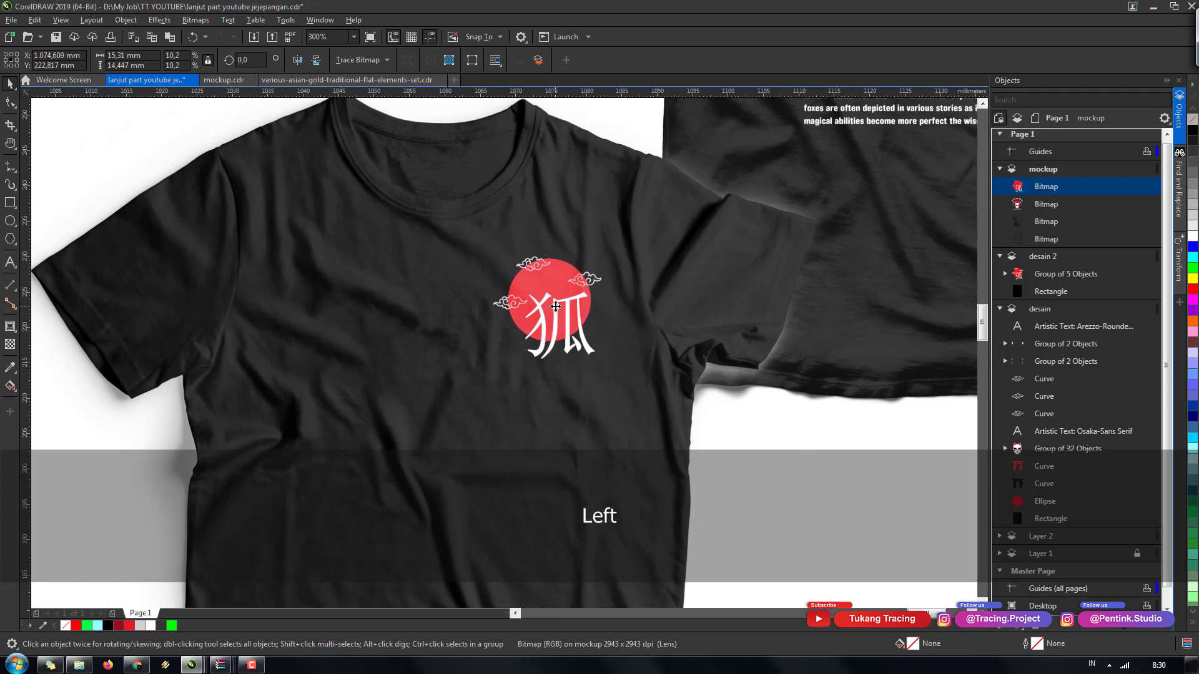
{"action": "key", "text": "Up"}
{"action": "scroll", "coordinate": [556, 307], "scroll_direction": "down", "scroll_amount": 5}
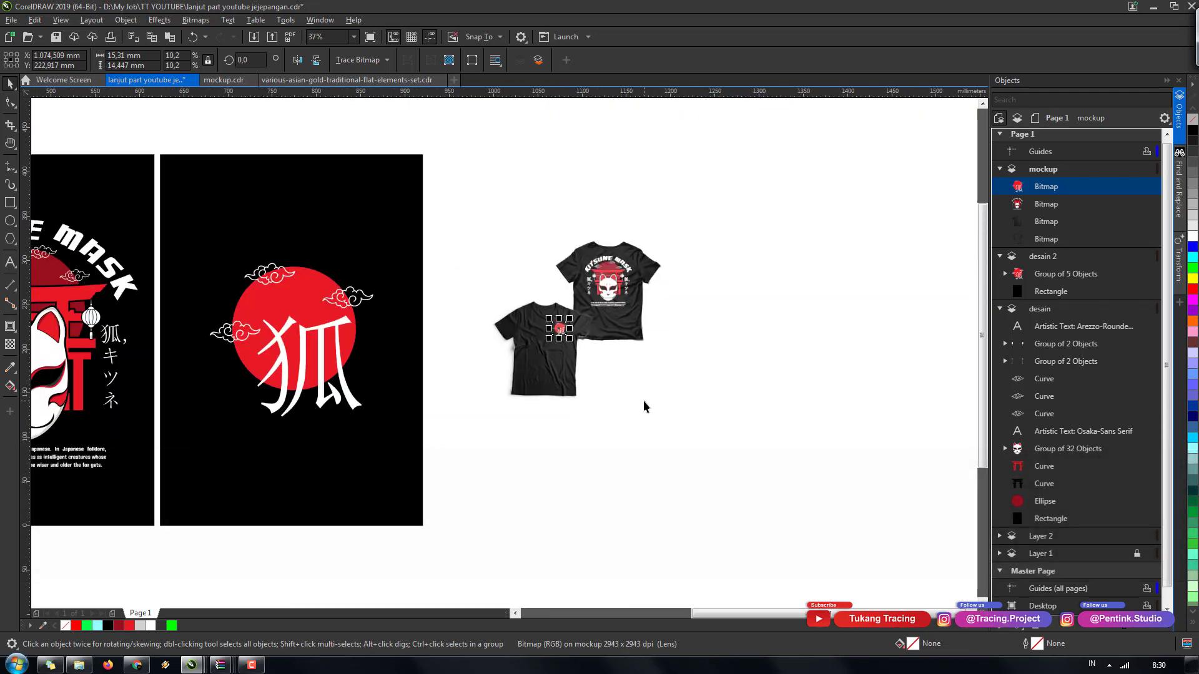
{"action": "left_click", "coordinate": [647, 331]}
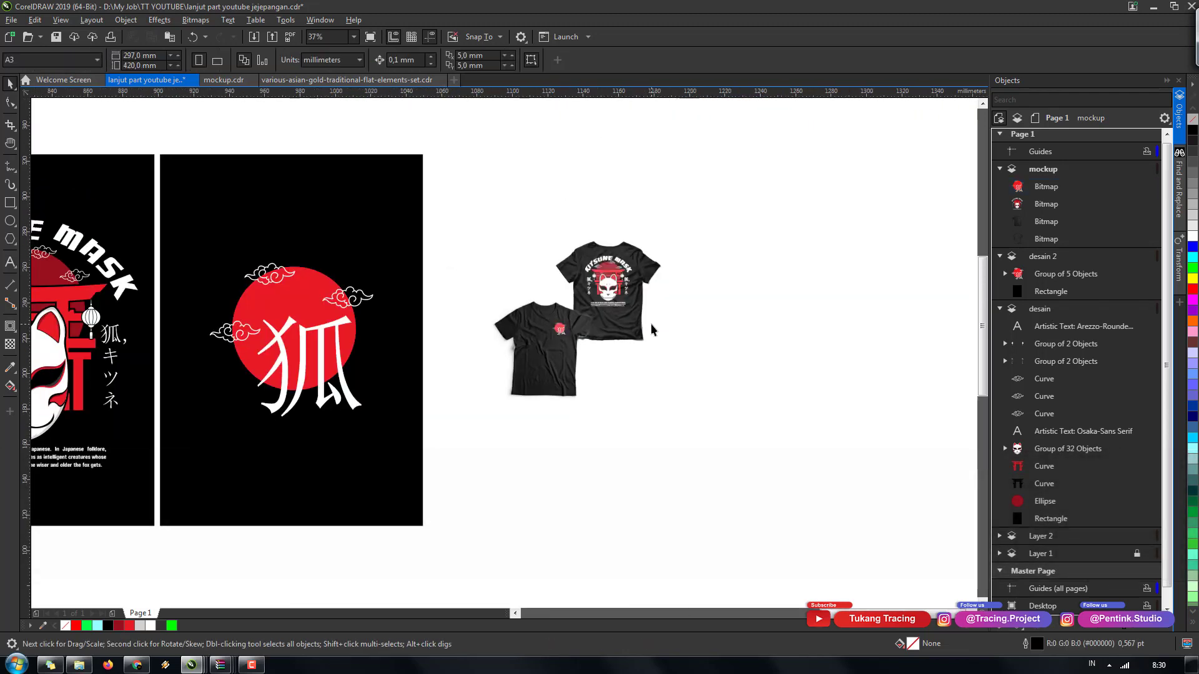
{"action": "scroll", "coordinate": [649, 329], "scroll_direction": "up", "scroll_amount": 2}
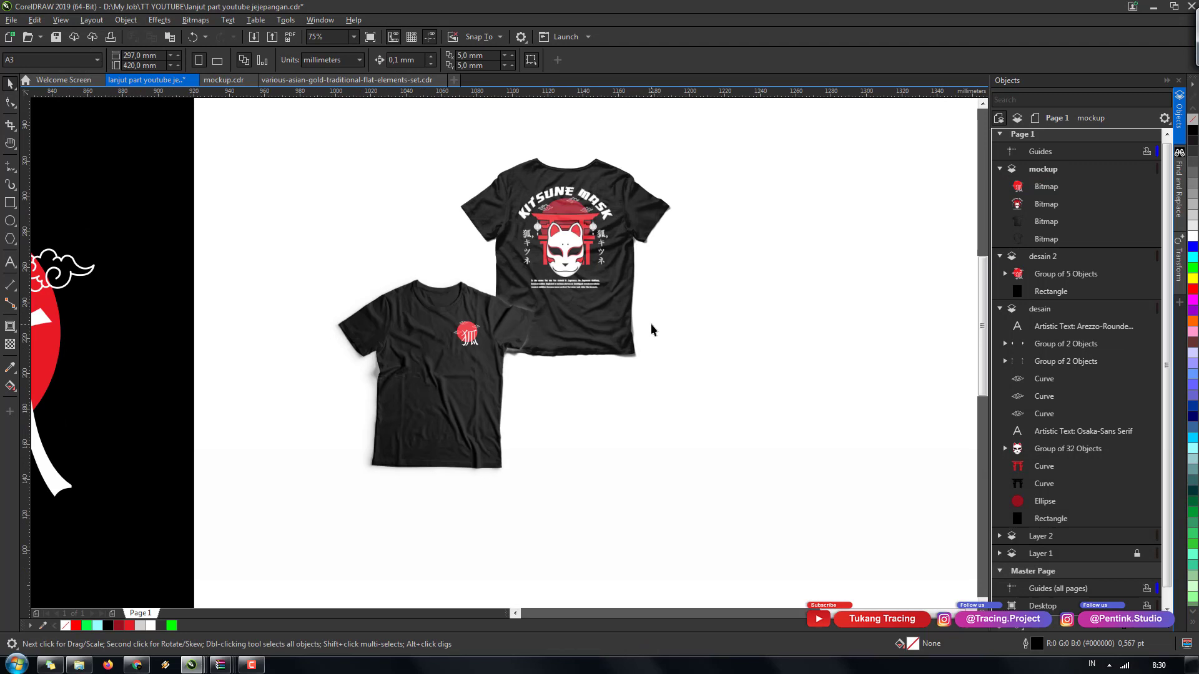
{"action": "left_click", "coordinate": [10, 204]}
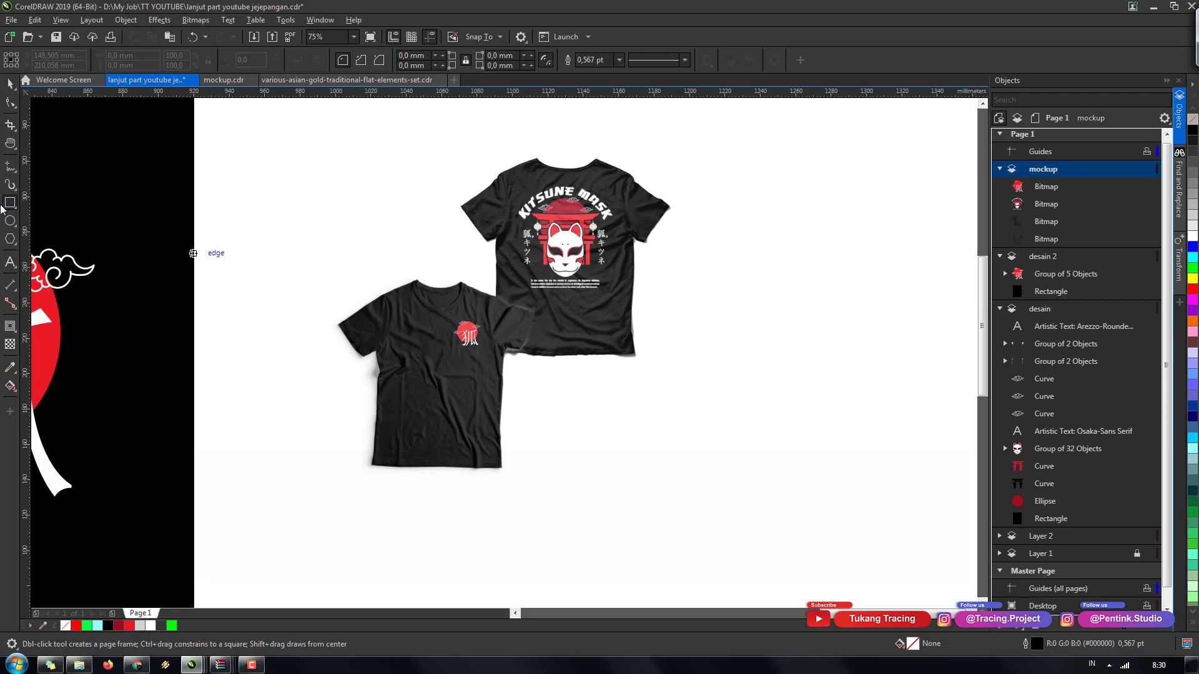
{"action": "left_click_drag", "start_coordinate": [266, 118], "coordinate": [755, 528]}
{"action": "key", "text": "space"}
{"action": "left_click", "coordinate": [1048, 170]}
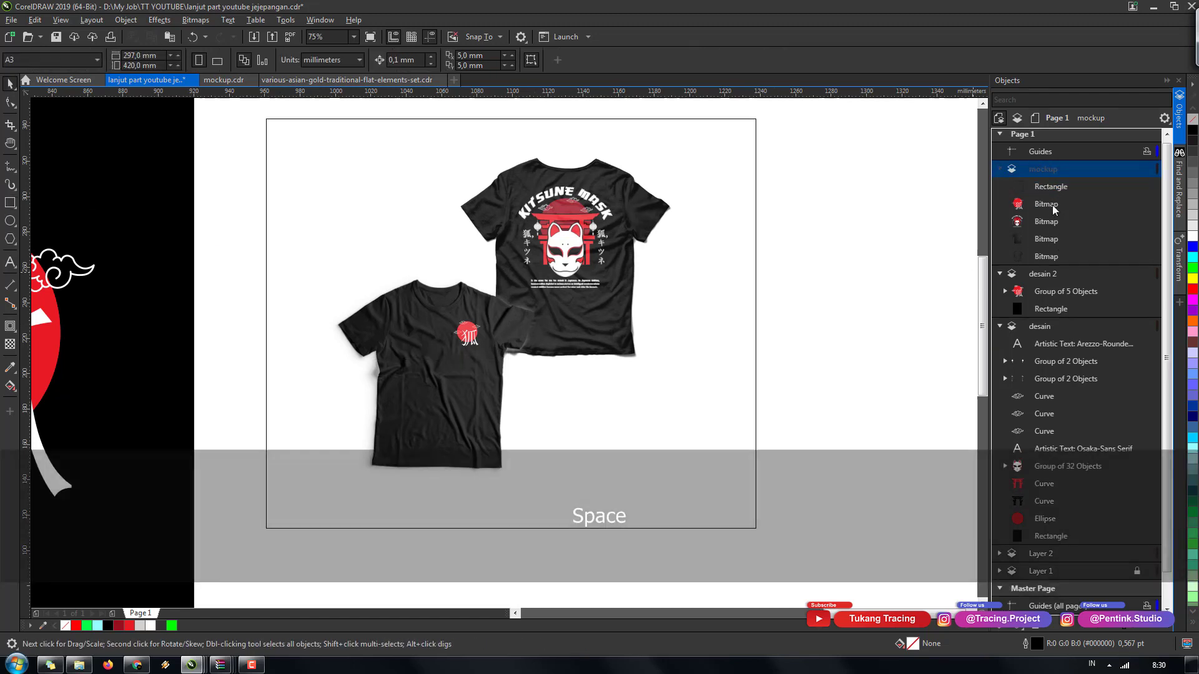
{"action": "left_click", "coordinate": [1045, 188]}
{"action": "key", "text": "d"}
{"action": "key", "text": "Delete"}
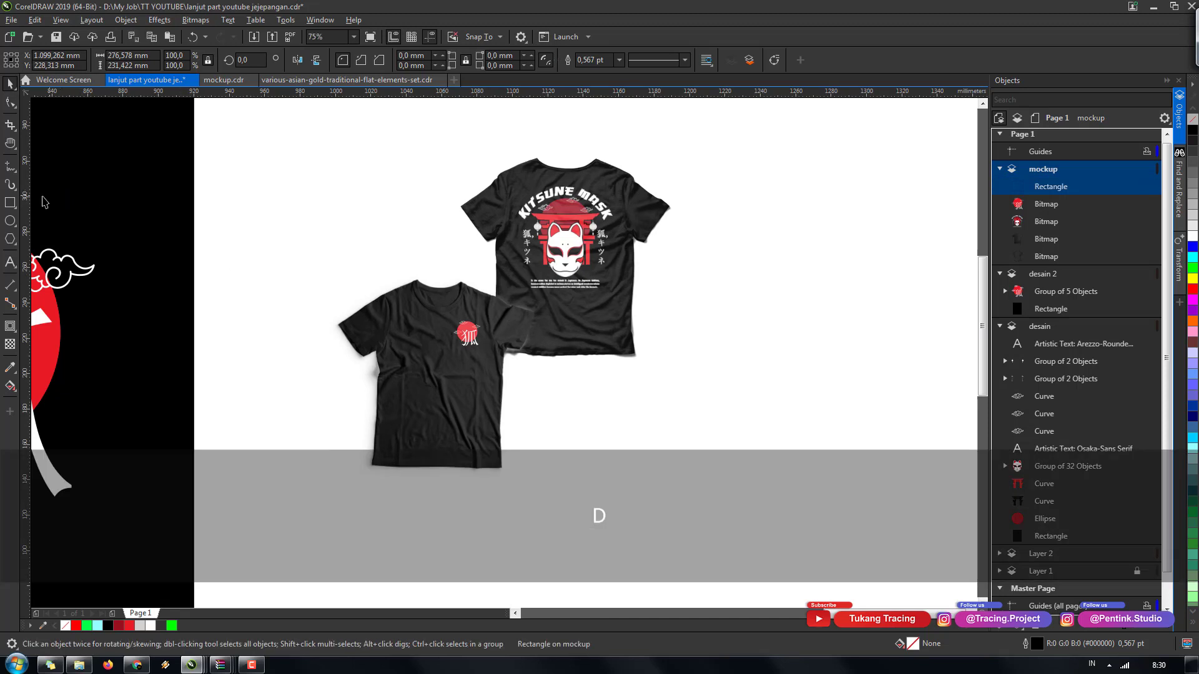
- Draw a square about 238 mm wide around both T-shirts and place it beneath all bitmaps on the mockup layer
{"action": "key", "text": "space"}
{"action": "left_click_drag", "start_coordinate": [285, 125], "coordinate": [706, 429]}
{"action": "key", "text": "space"}
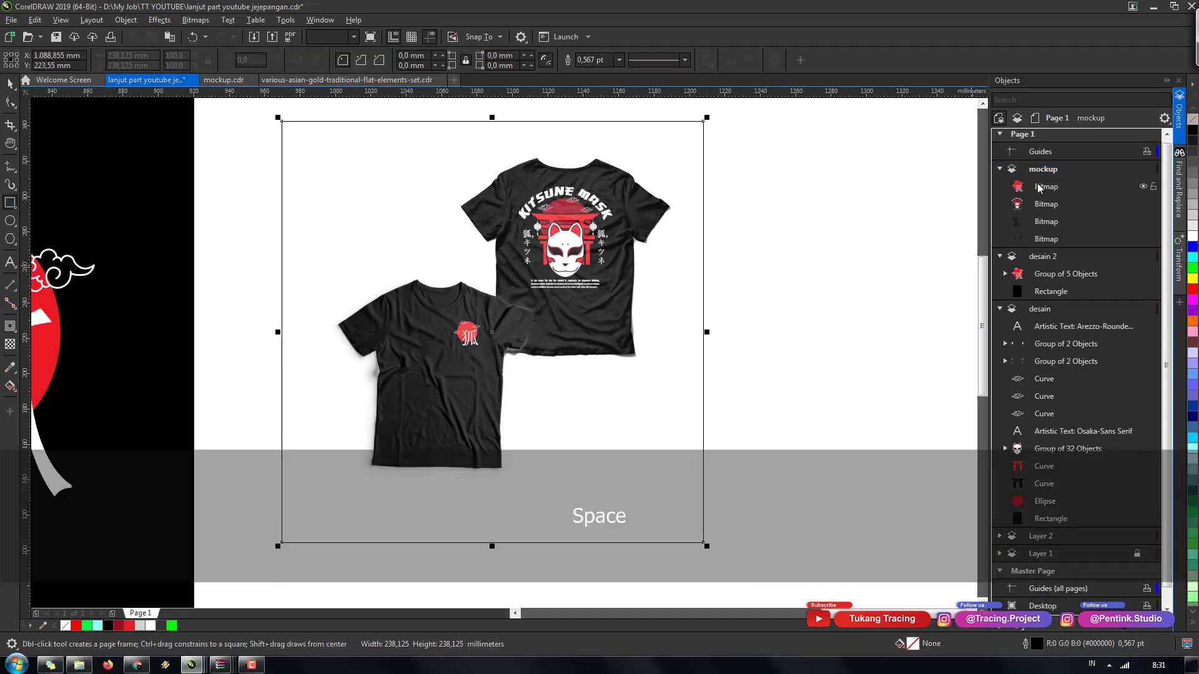
{"action": "left_click_drag", "start_coordinate": [1047, 189], "coordinate": [1050, 268]}
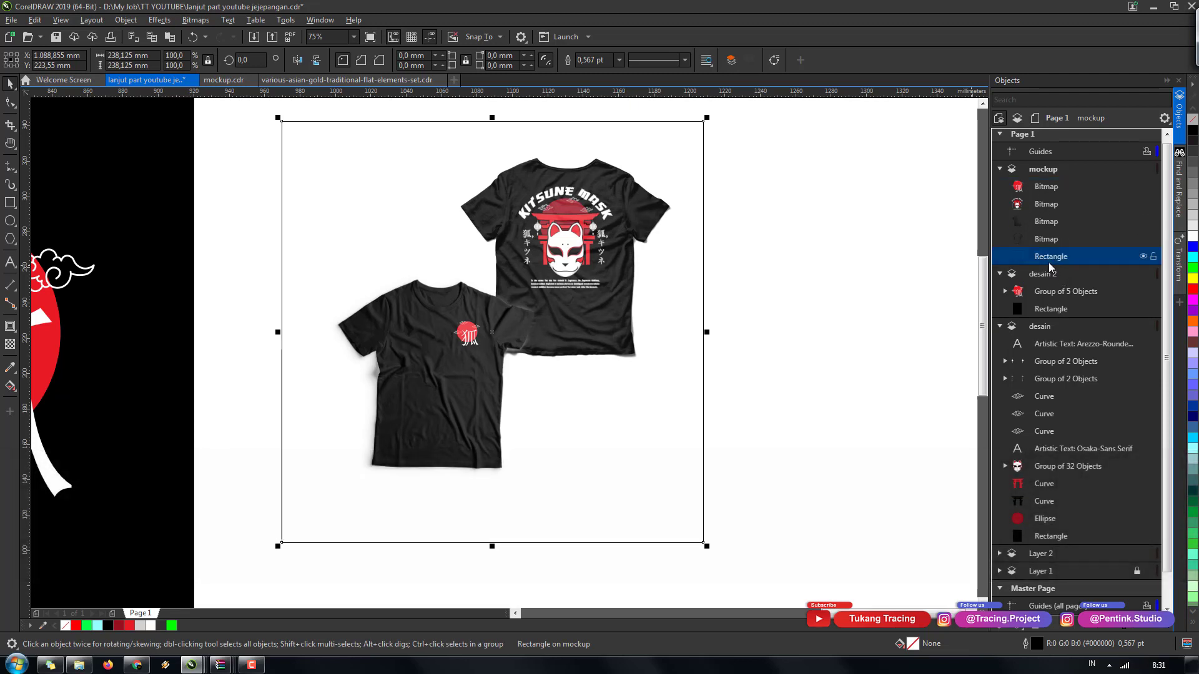
- Reposition the square around the two T-shirts and scale it down to about 209 mm wide
{"action": "left_click_drag", "start_coordinate": [679, 415], "coordinate": [688, 400]}
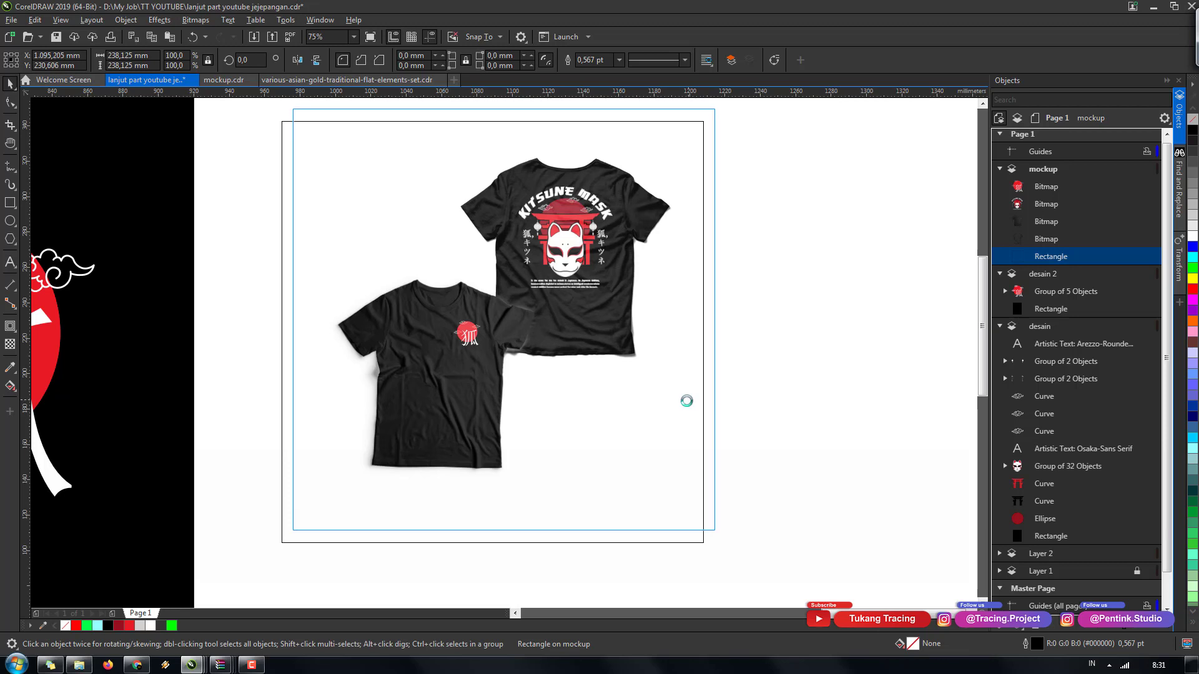
{"action": "scroll", "coordinate": [674, 326], "scroll_direction": "down", "scroll_amount": 3}
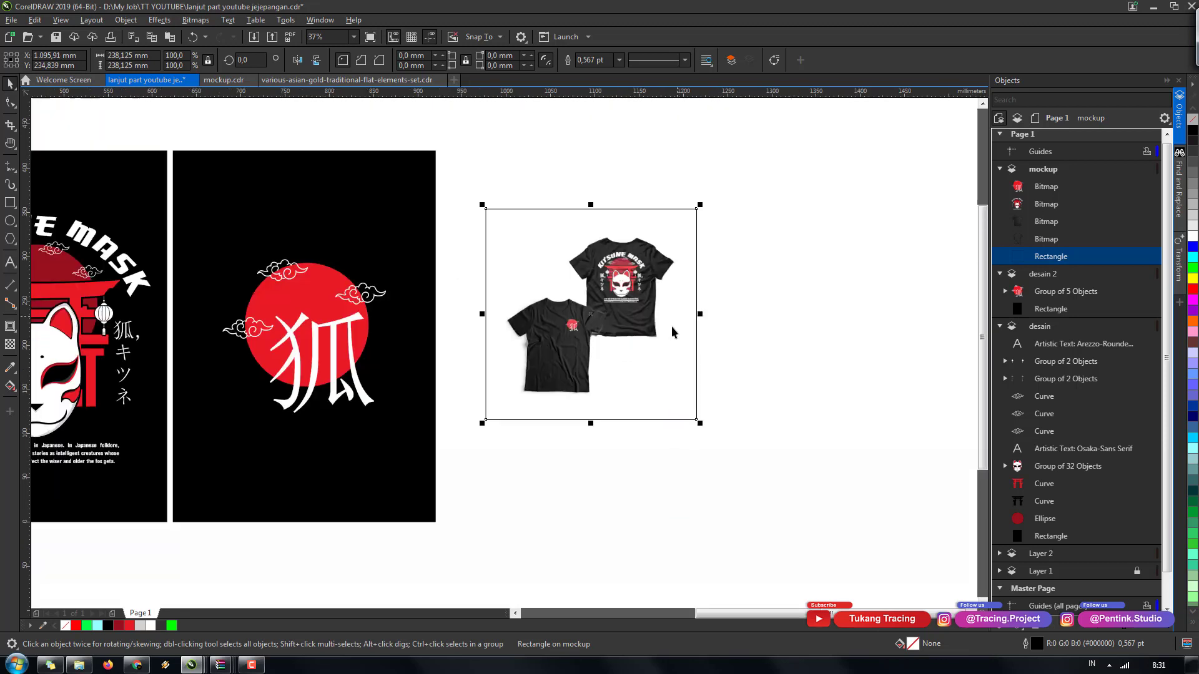
{"action": "scroll", "coordinate": [629, 364], "scroll_direction": "up", "scroll_amount": 3}
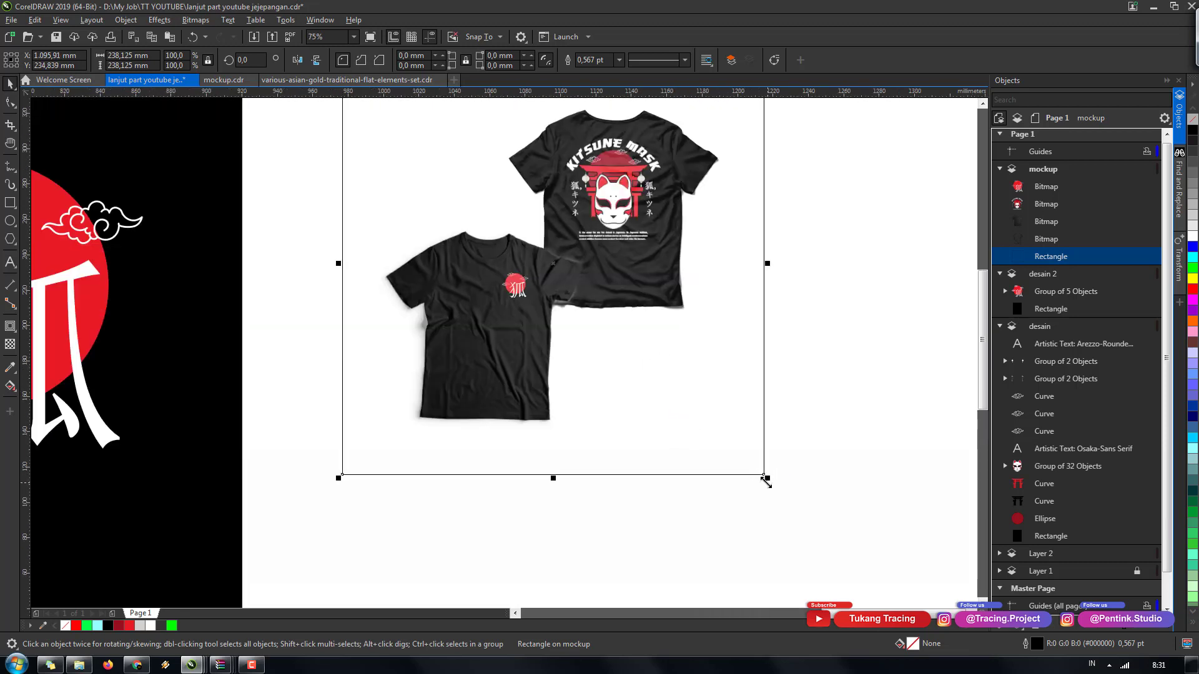
{"action": "left_click_drag", "start_coordinate": [766, 478], "coordinate": [742, 461]}
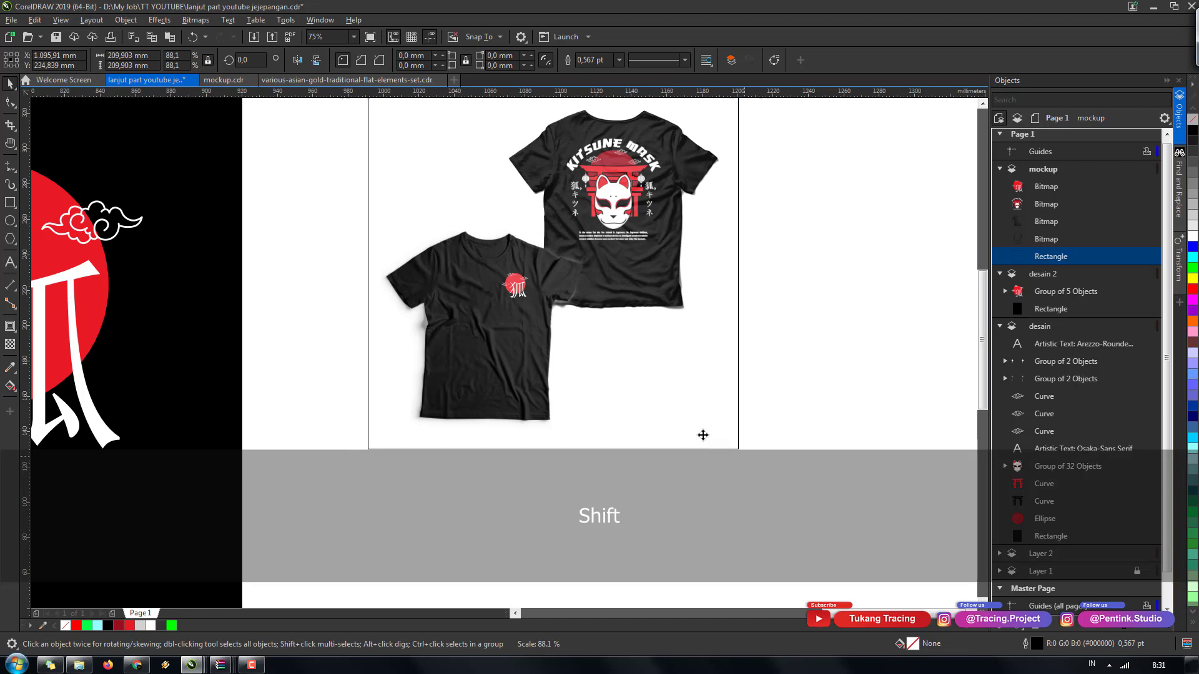
{"action": "left_click_drag", "start_coordinate": [701, 427], "coordinate": [714, 440]}
- Fill the square behind the T-shirts with black and enlarge it to about 223 mm wide
{"action": "left_click", "coordinate": [108, 626]}
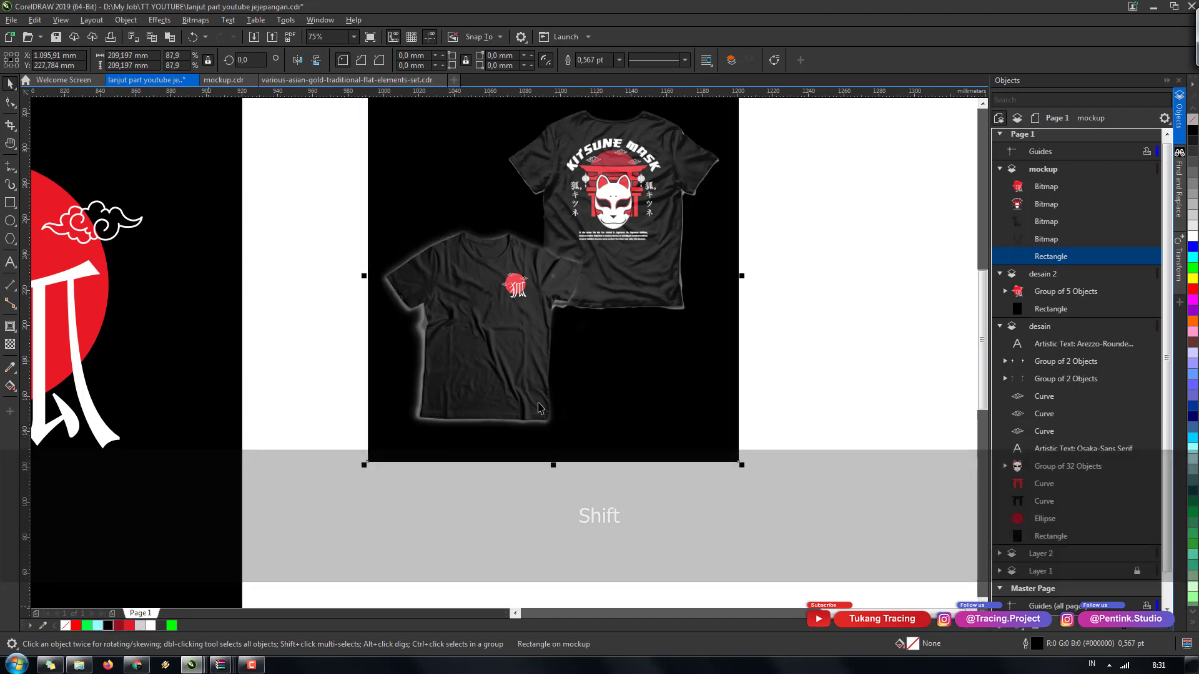
{"action": "scroll", "coordinate": [621, 362], "scroll_direction": "down", "scroll_amount": 1}
{"action": "scroll", "coordinate": [559, 284], "scroll_direction": "up", "scroll_amount": 1}
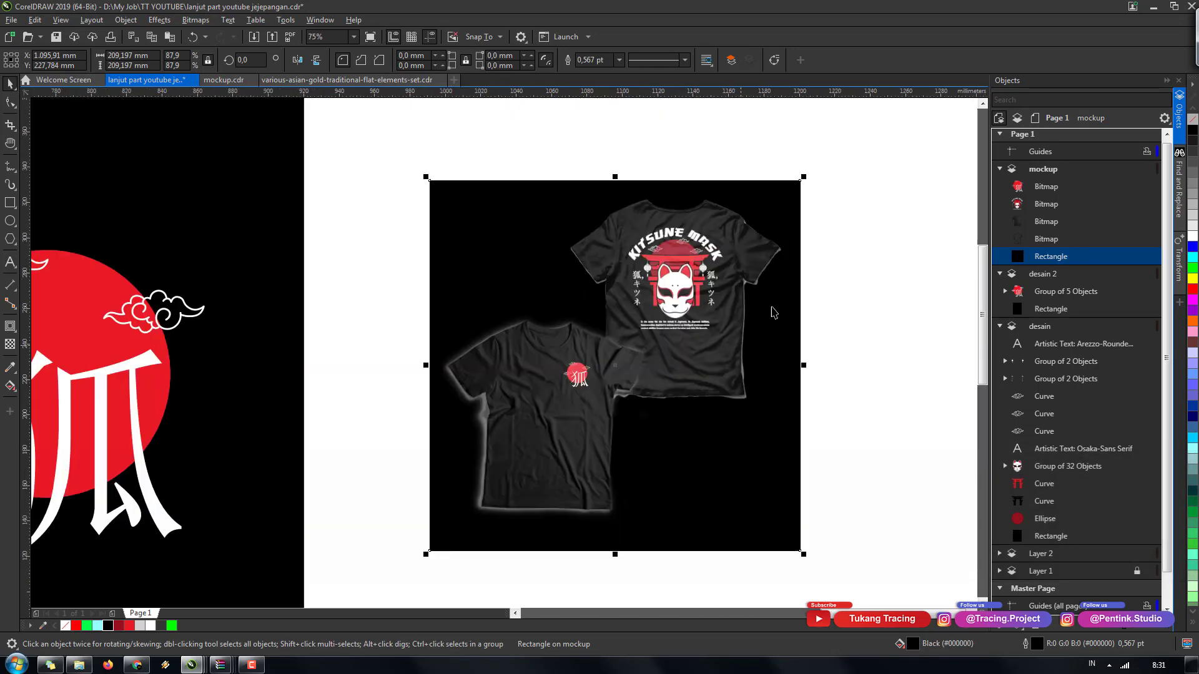
{"action": "left_click_drag", "start_coordinate": [801, 178], "coordinate": [812, 169]}
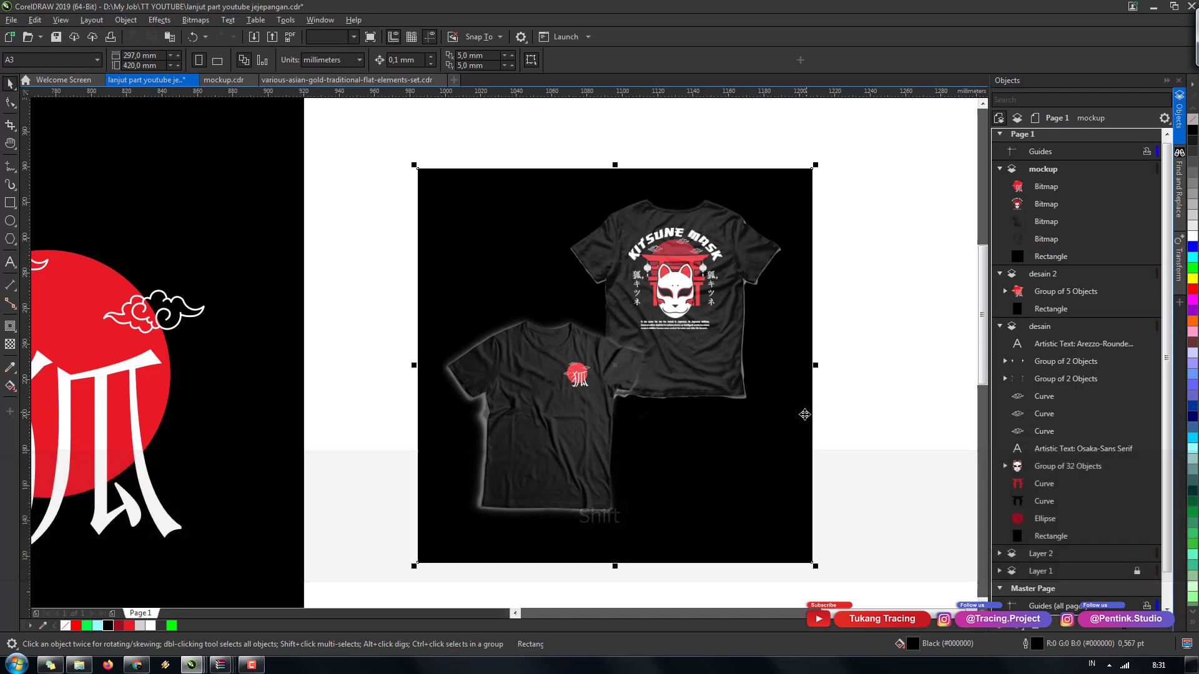
{"action": "key", "text": "h"}
{"action": "left_click_drag", "start_coordinate": [806, 414], "coordinate": [696, 410]}
{"action": "key", "text": "space"}
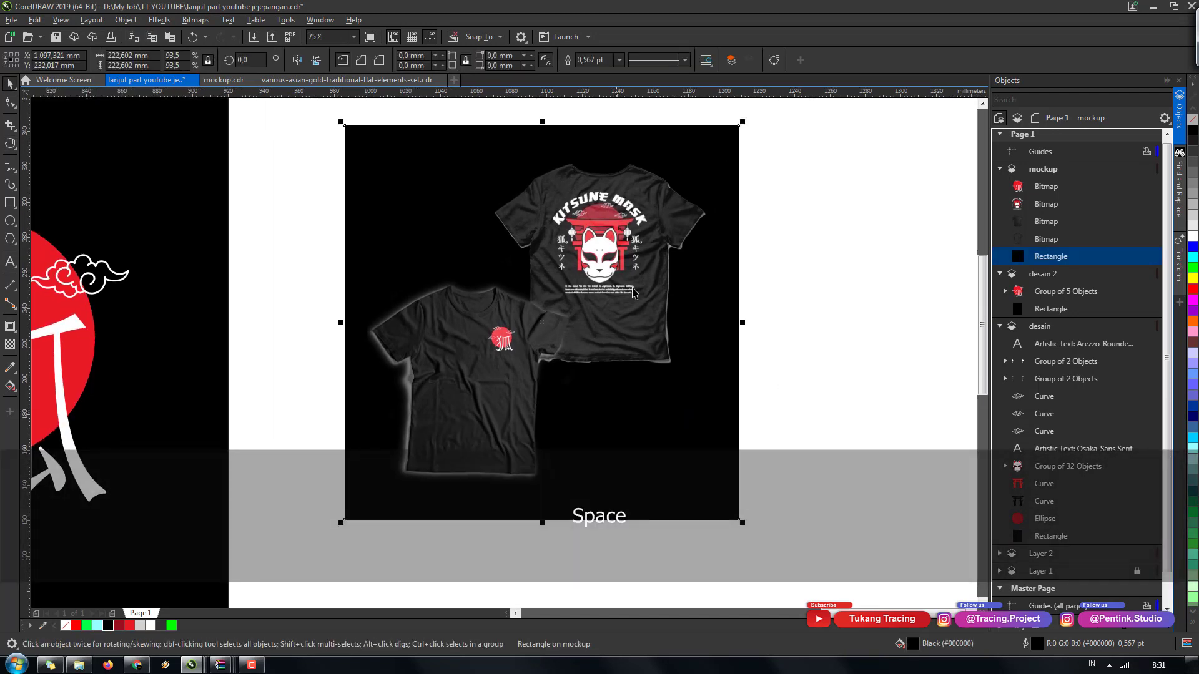
- Duplicate the Kitsune Mask bitmap in place and enlarge one copy beneath the T-shirts to about 195 mm wide over the black square
{"action": "left_click", "coordinate": [600, 248]}
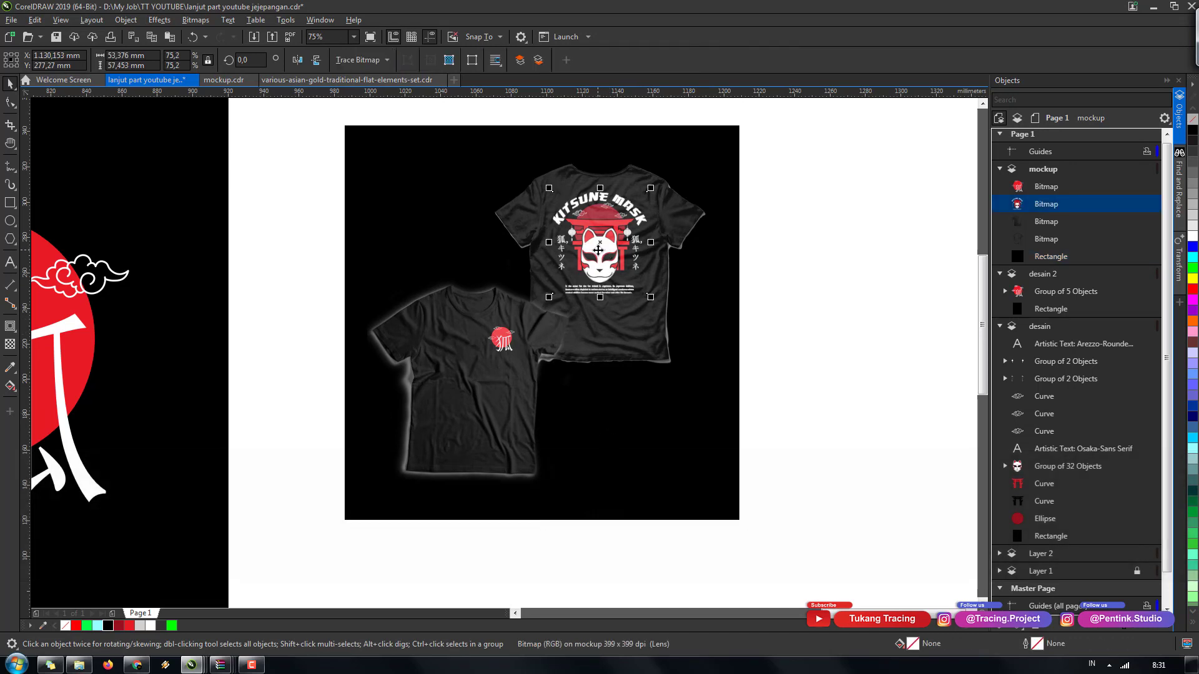
{"action": "key", "text": "ctrl+v"}
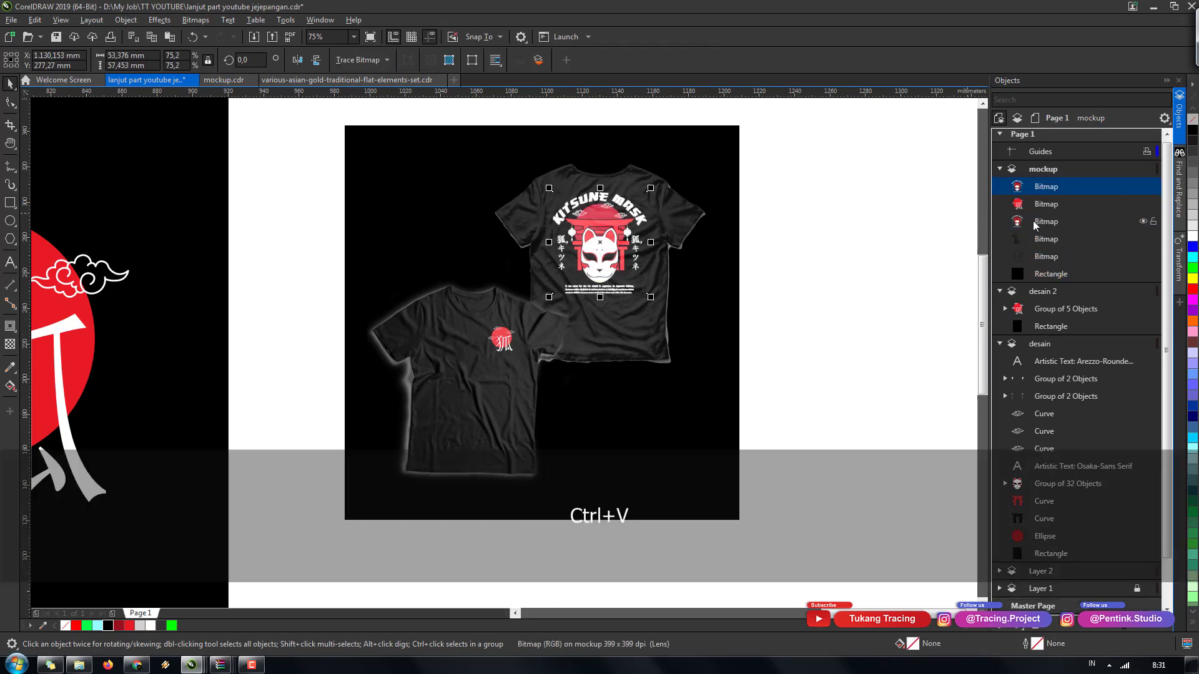
{"action": "left_click", "coordinate": [1036, 223]}
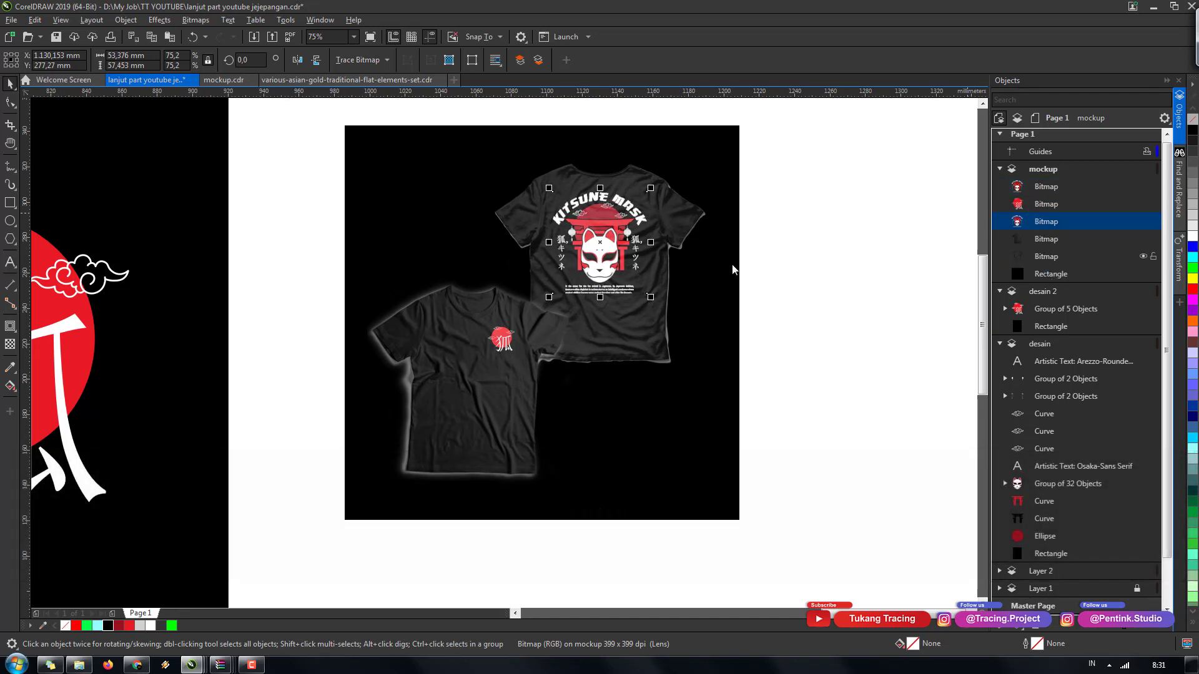
{"action": "left_click_drag", "start_coordinate": [630, 277], "coordinate": [743, 529]}
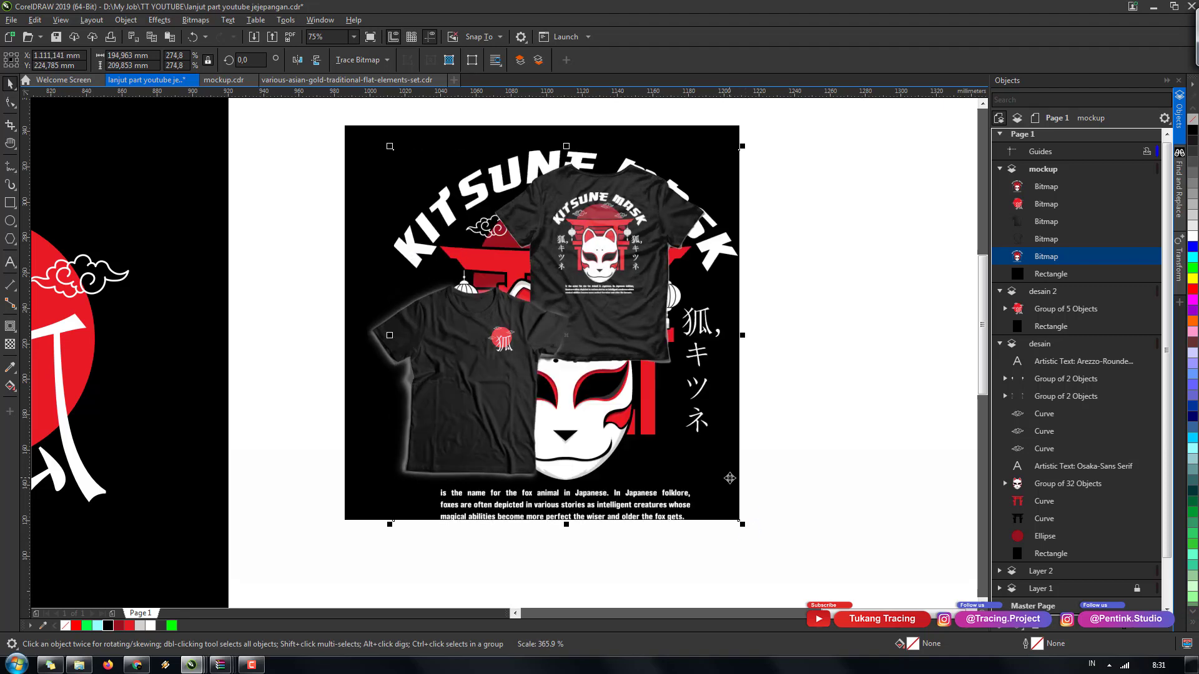
{"action": "left_click_drag", "start_coordinate": [603, 402], "coordinate": [600, 395]}
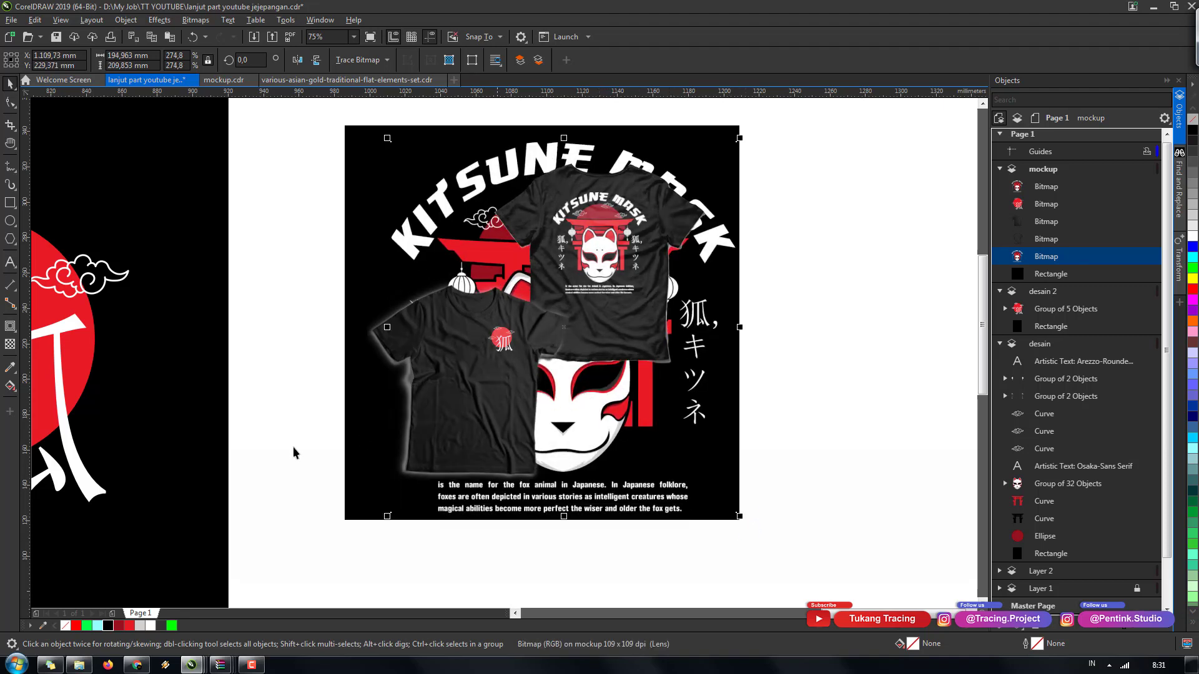
- Apply a uniform transparency of 68 to the large Kitsune Mask bitmap behind the T-shirts
{"action": "left_click", "coordinate": [11, 345]}
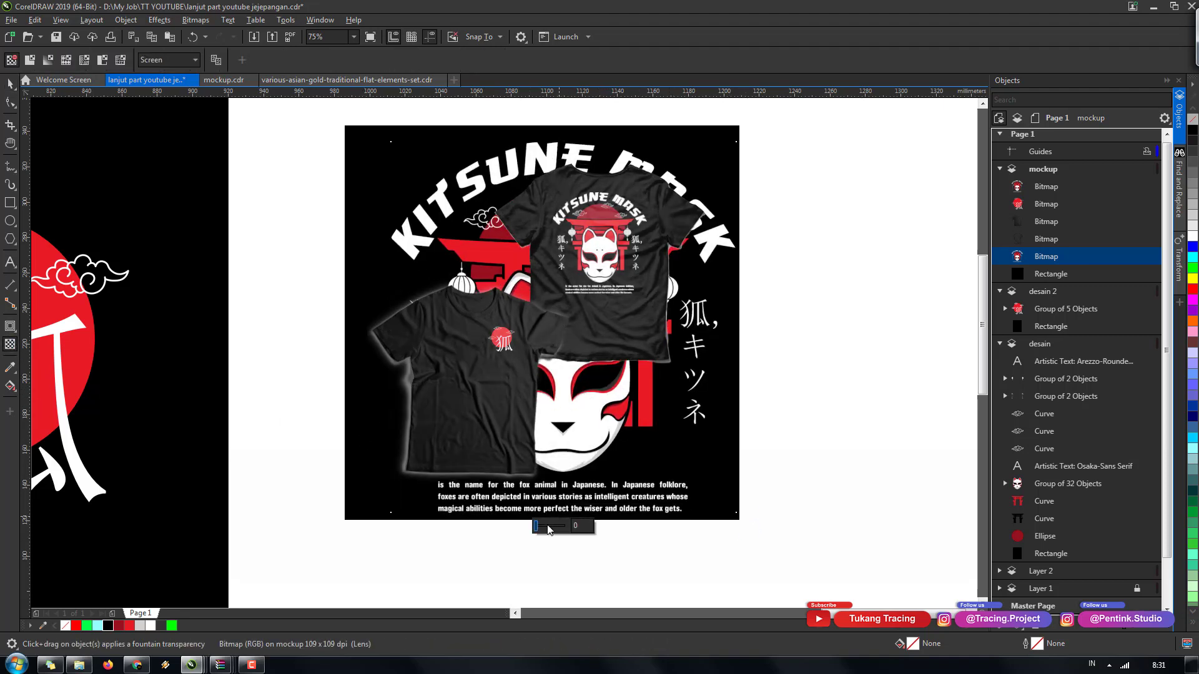
{"action": "left_click_drag", "start_coordinate": [549, 529], "coordinate": [552, 526]}
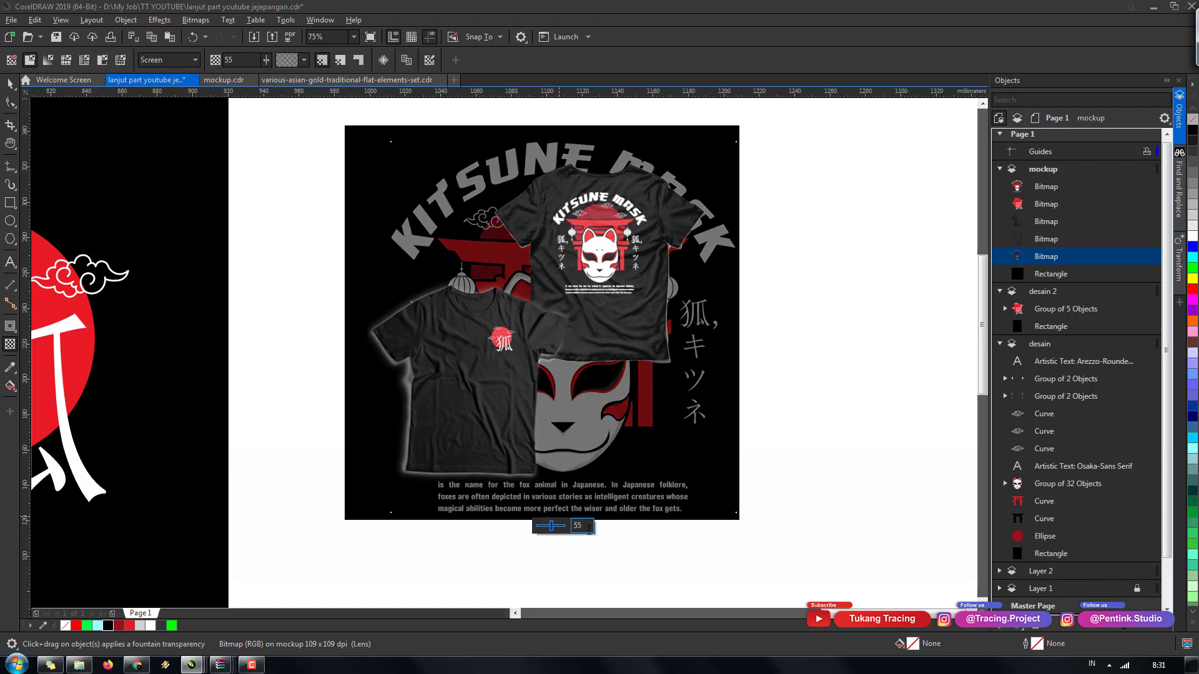
{"action": "double_click", "coordinate": [589, 529]}
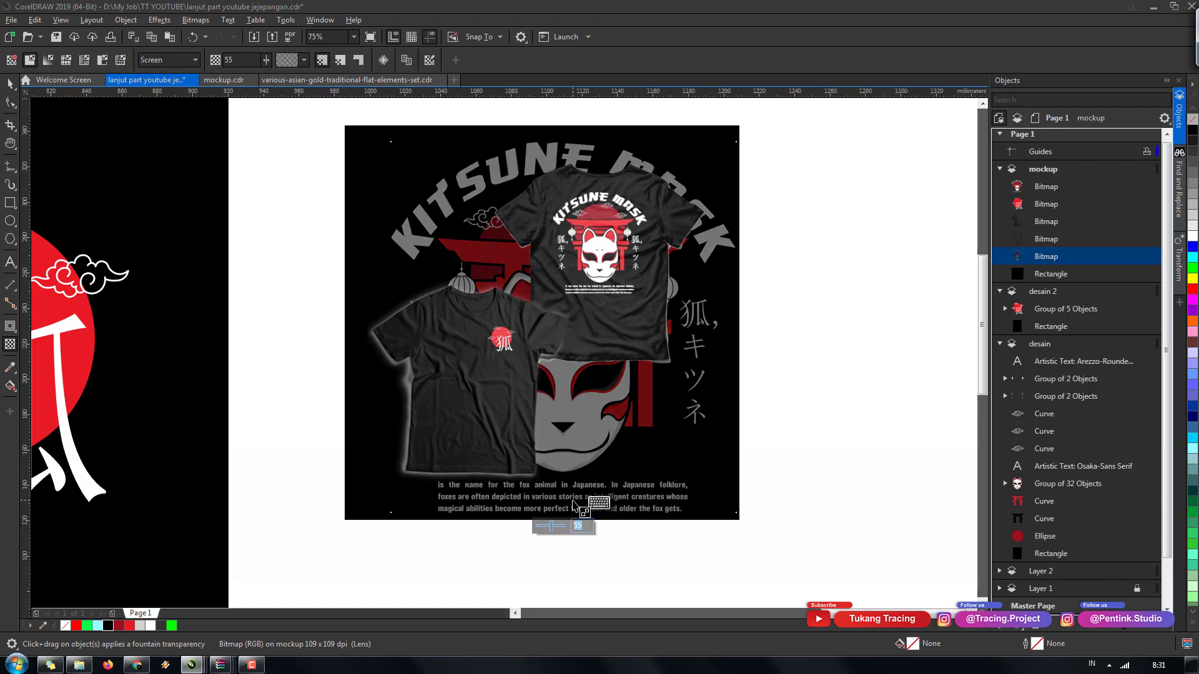
{"action": "type", "text": "40"}
{"action": "key", "text": "Return"}
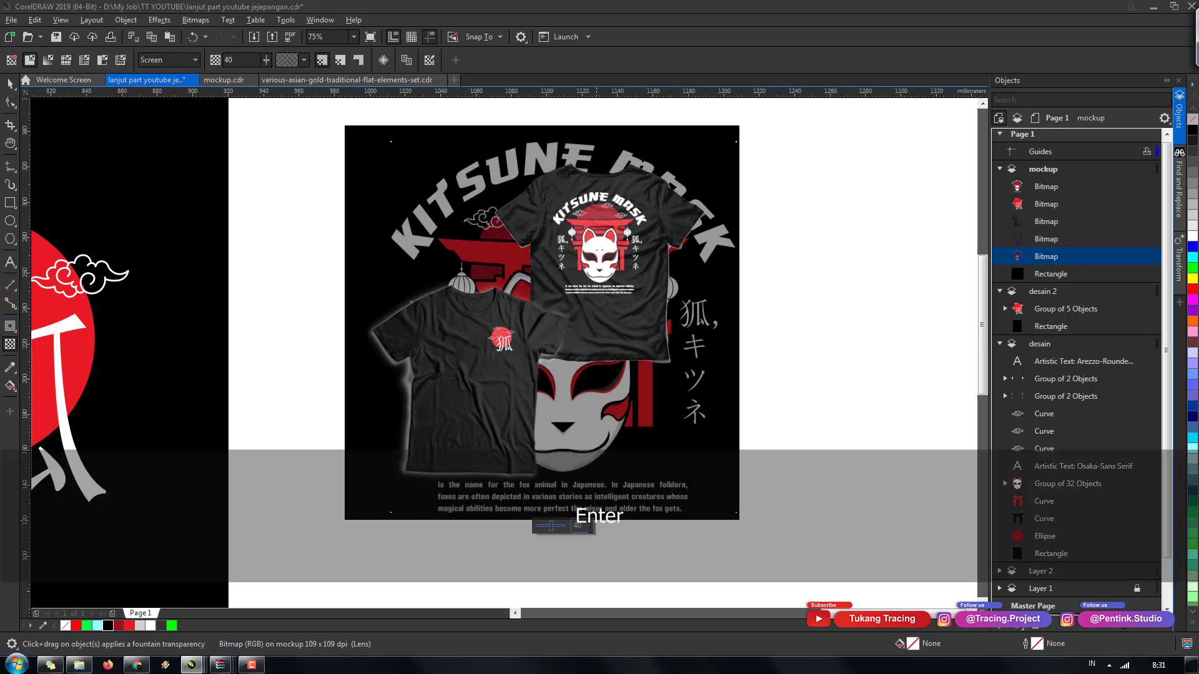
{"action": "left_click_drag", "start_coordinate": [589, 529], "coordinate": [537, 529]}
{"action": "type", "text": "35"}
{"action": "key", "text": "Return"}
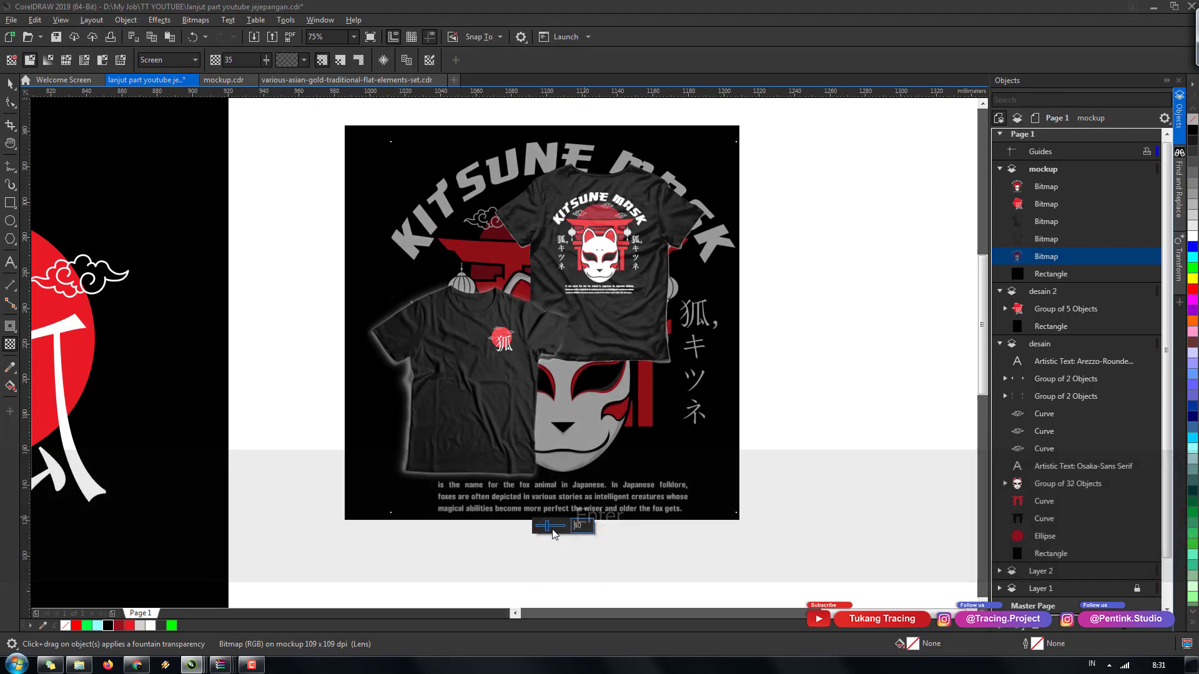
{"action": "left_click_drag", "start_coordinate": [553, 530], "coordinate": [558, 526]}
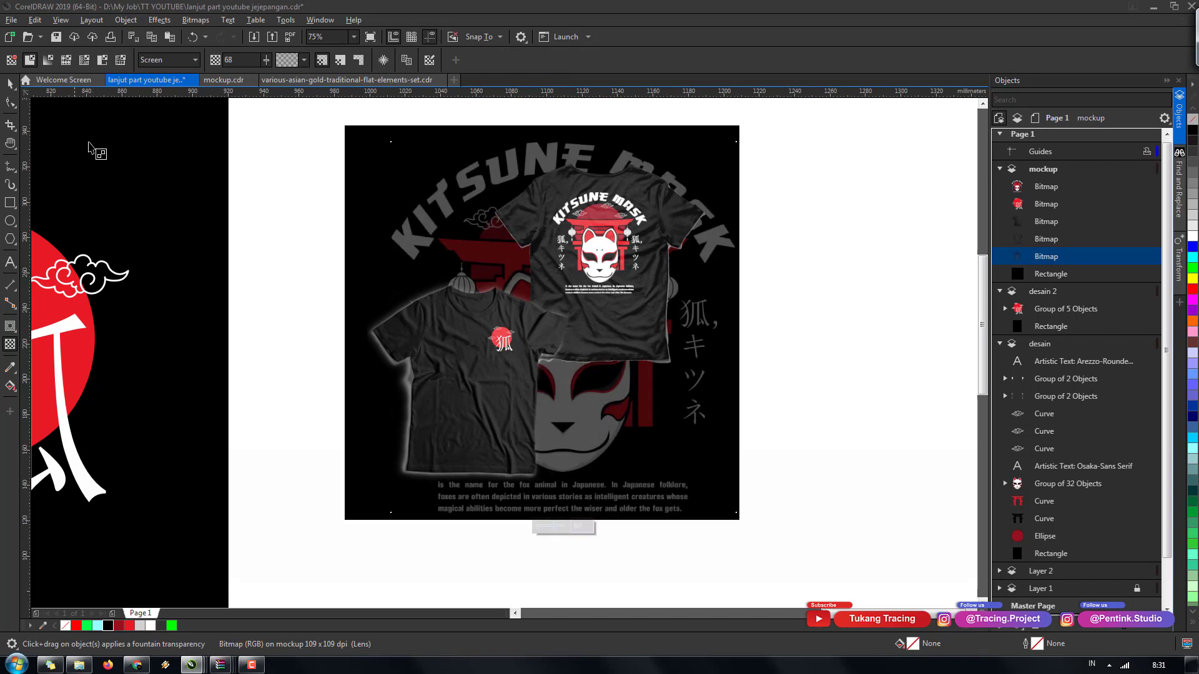
- Centre the large faded Kitsune Mask bitmap horizontally and vertically on the black square
{"action": "left_click", "coordinate": [9, 86]}
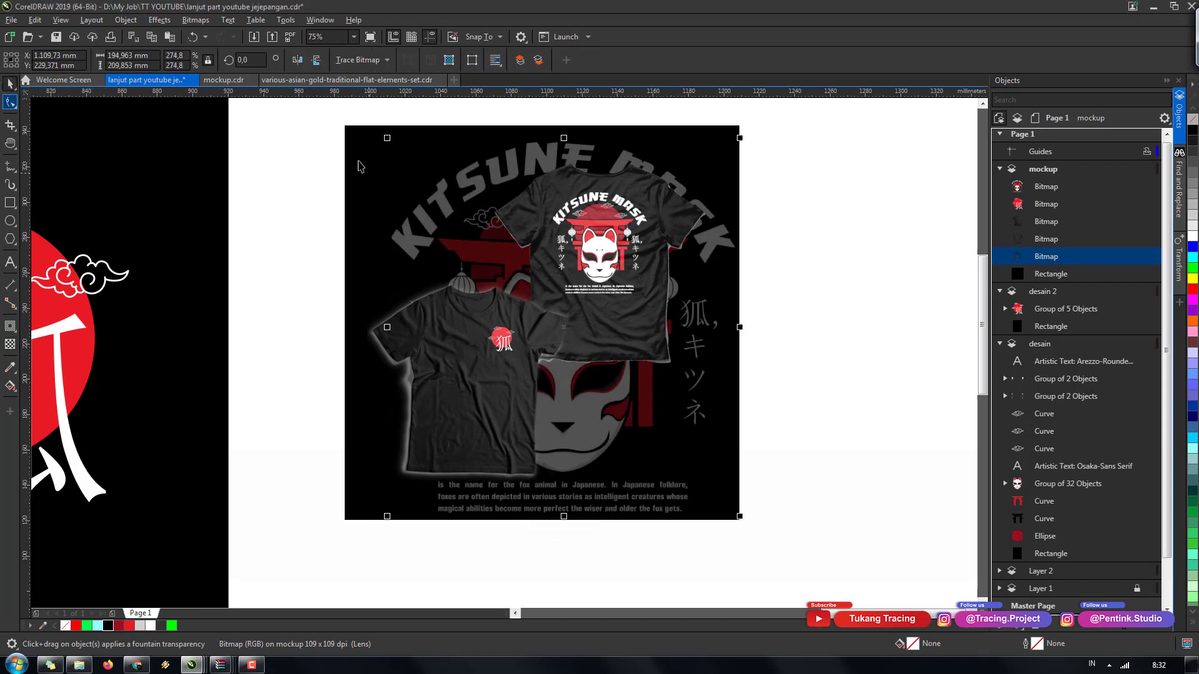
{"action": "left_click", "coordinate": [361, 166], "text": "shift"}
{"action": "key", "text": "e"}
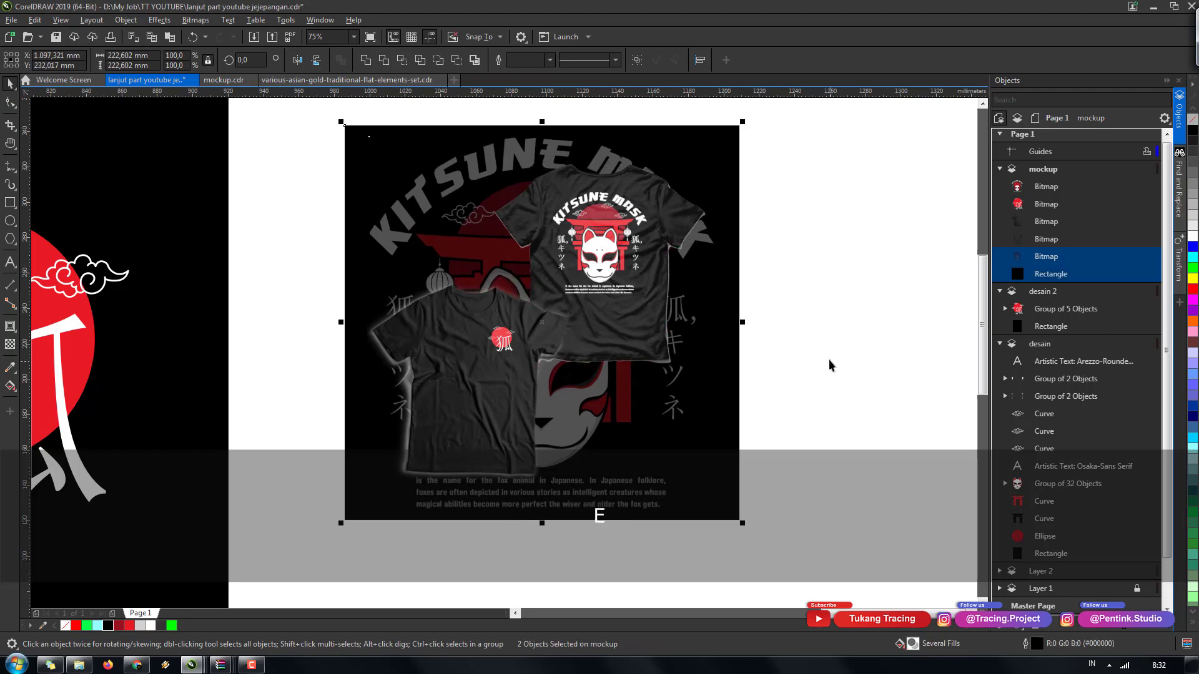
{"action": "left_click", "coordinate": [766, 373]}
- Set the transparency of the large Kitsune Mask bitmap behind the T-shirts to 80
{"action": "scroll", "coordinate": [636, 524], "scroll_direction": "up", "scroll_amount": 3}
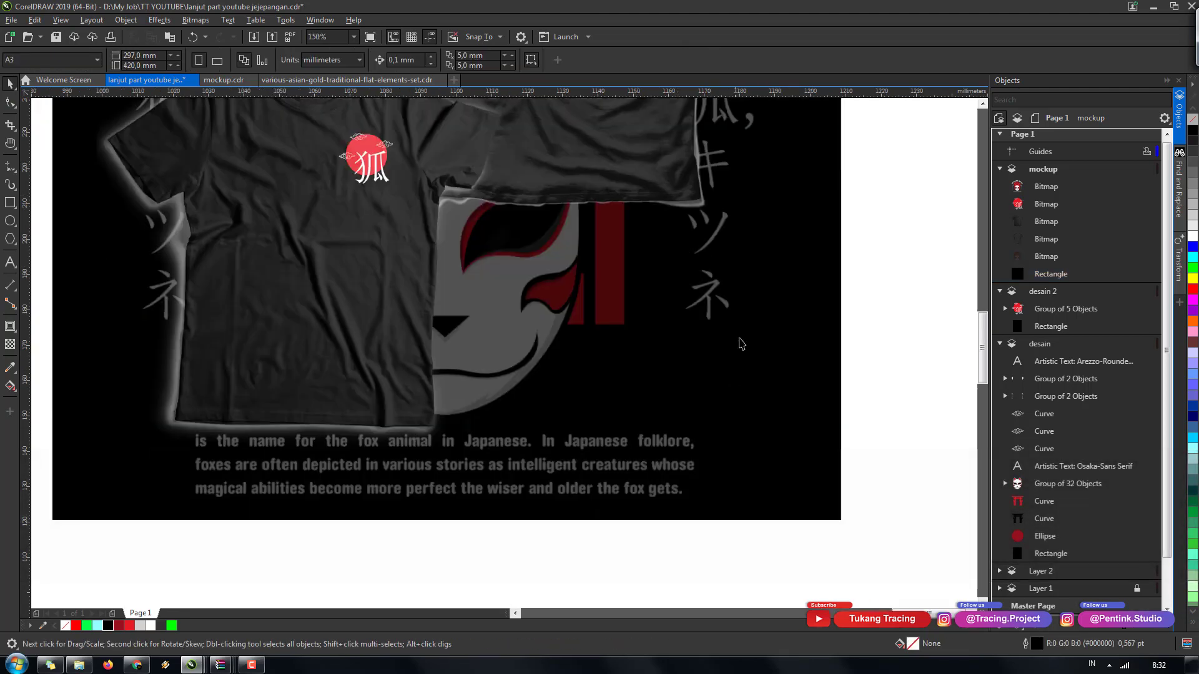
{"action": "scroll", "coordinate": [727, 356], "scroll_direction": "down", "scroll_amount": 2}
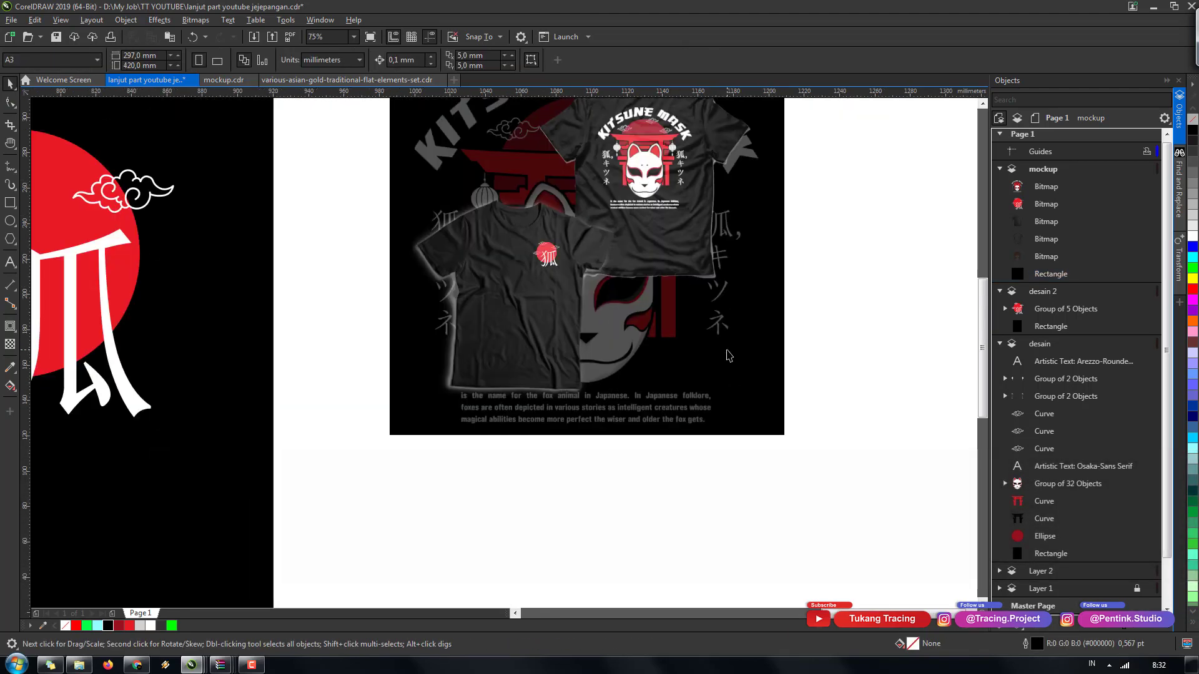
{"action": "left_click", "coordinate": [1043, 187]}
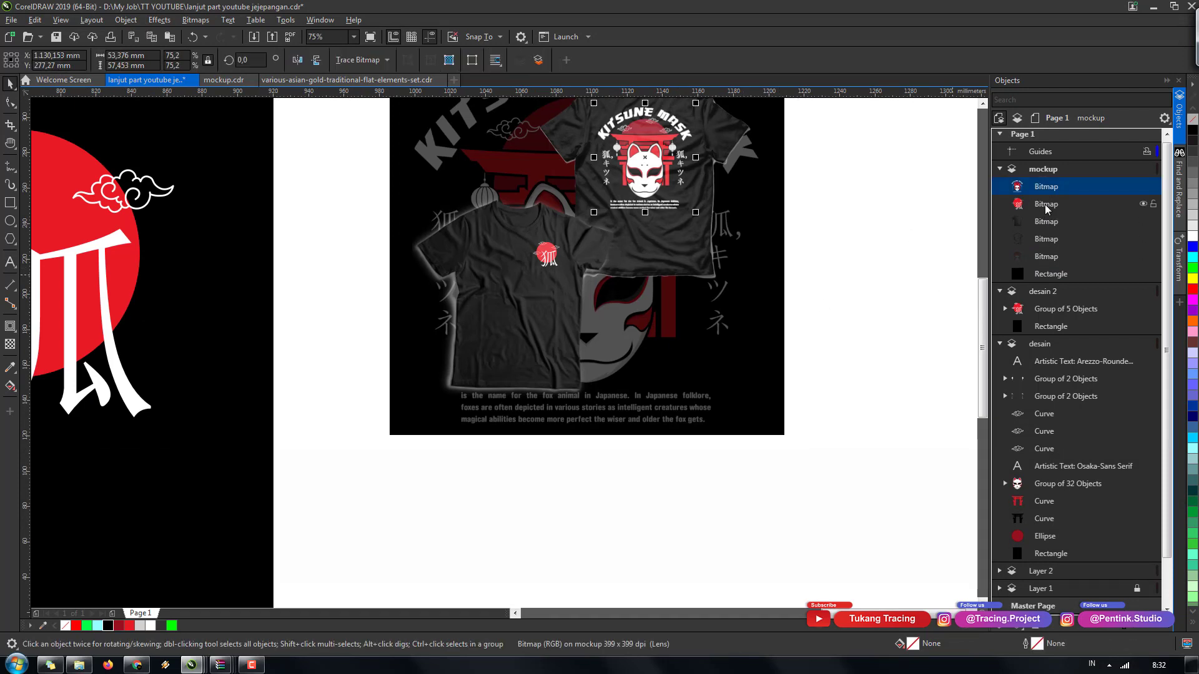
{"action": "left_click", "coordinate": [1046, 223]}
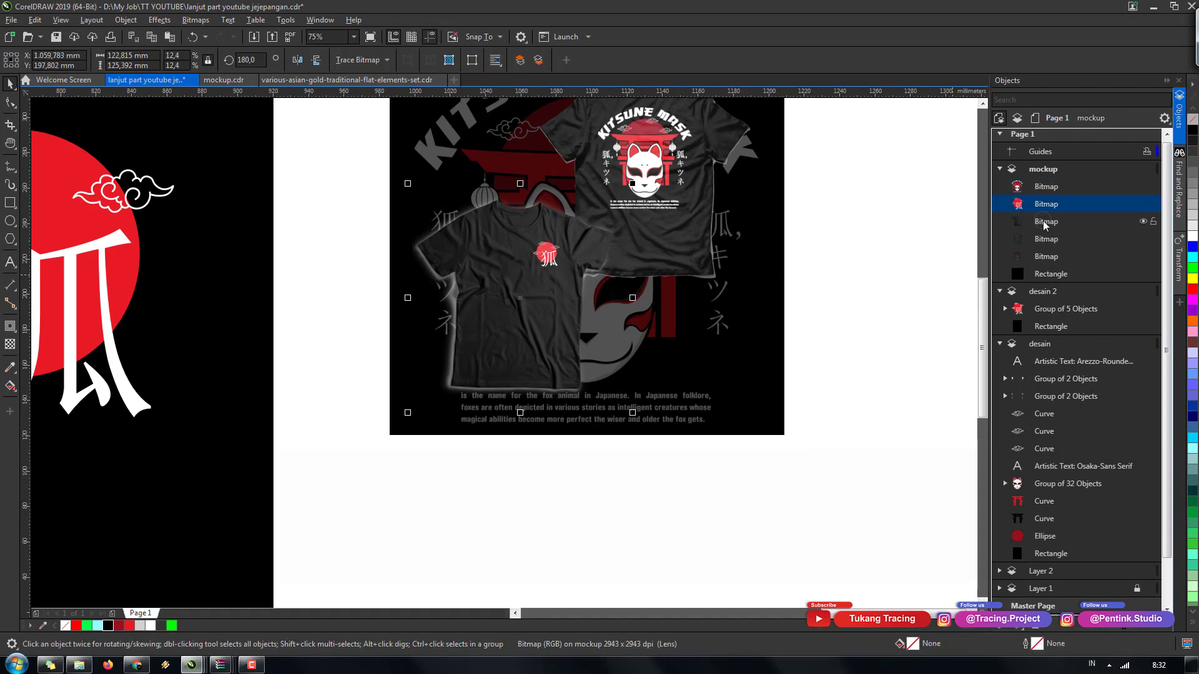
{"action": "left_click", "coordinate": [1048, 258]}
{"action": "left_click", "coordinate": [10, 344]}
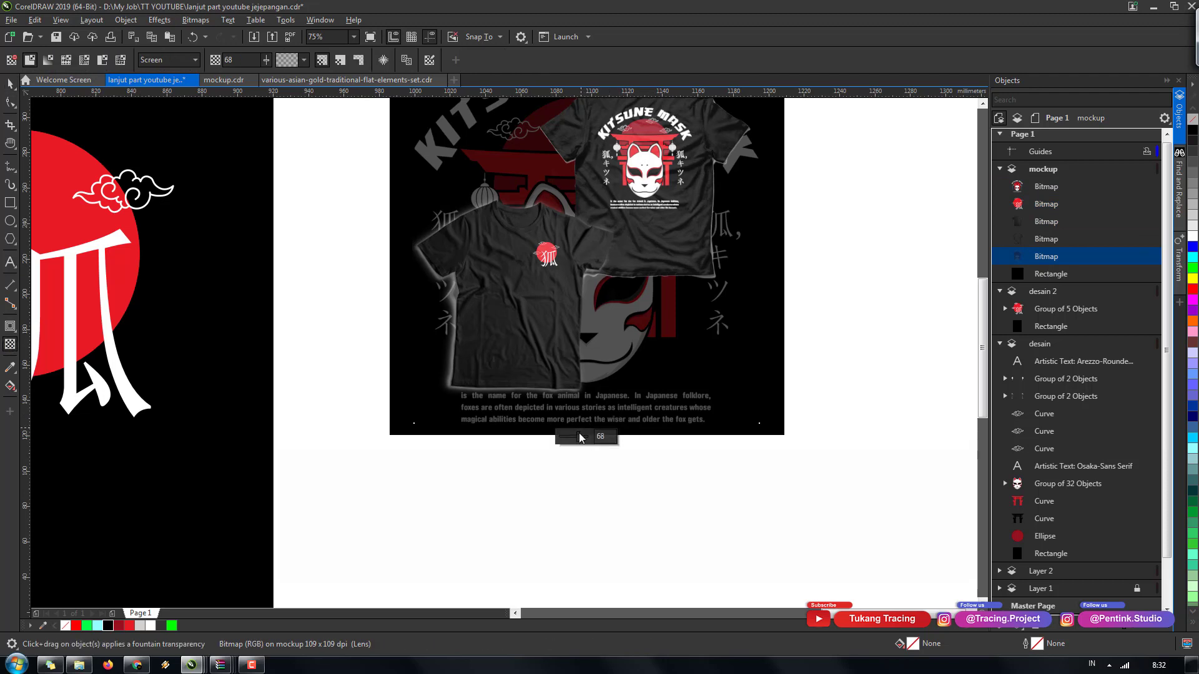
{"action": "left_click_drag", "start_coordinate": [579, 437], "coordinate": [580, 437]}
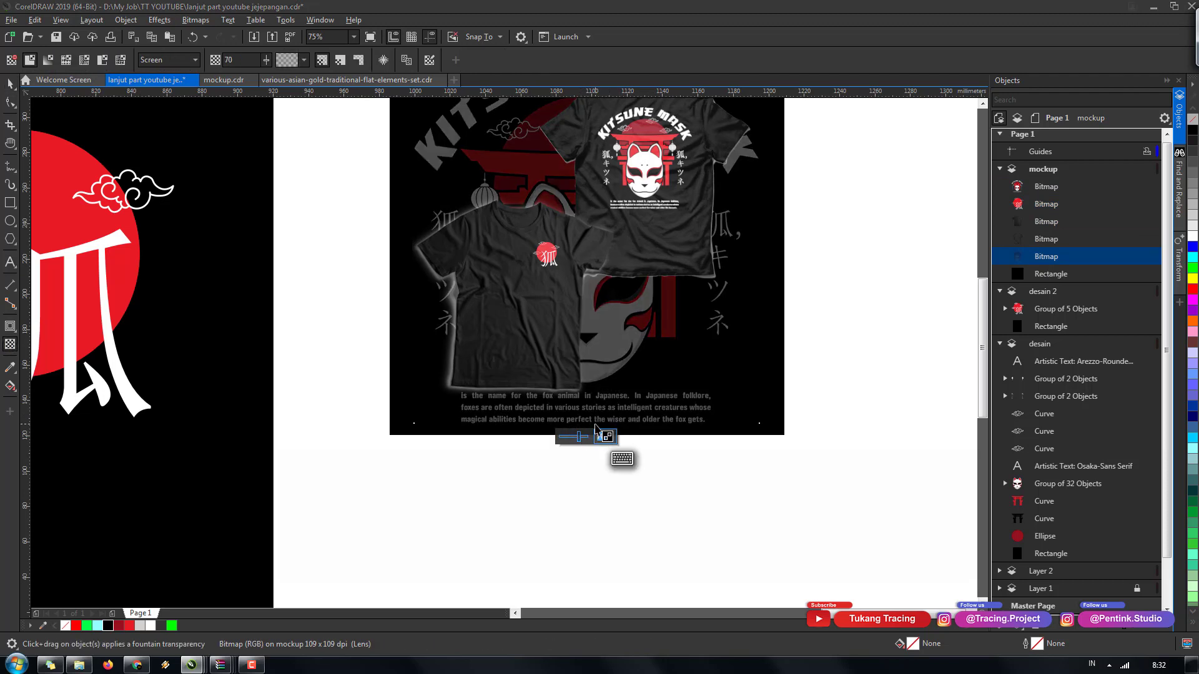
{"action": "type", "text": "80"}
{"action": "key", "text": "Return"}
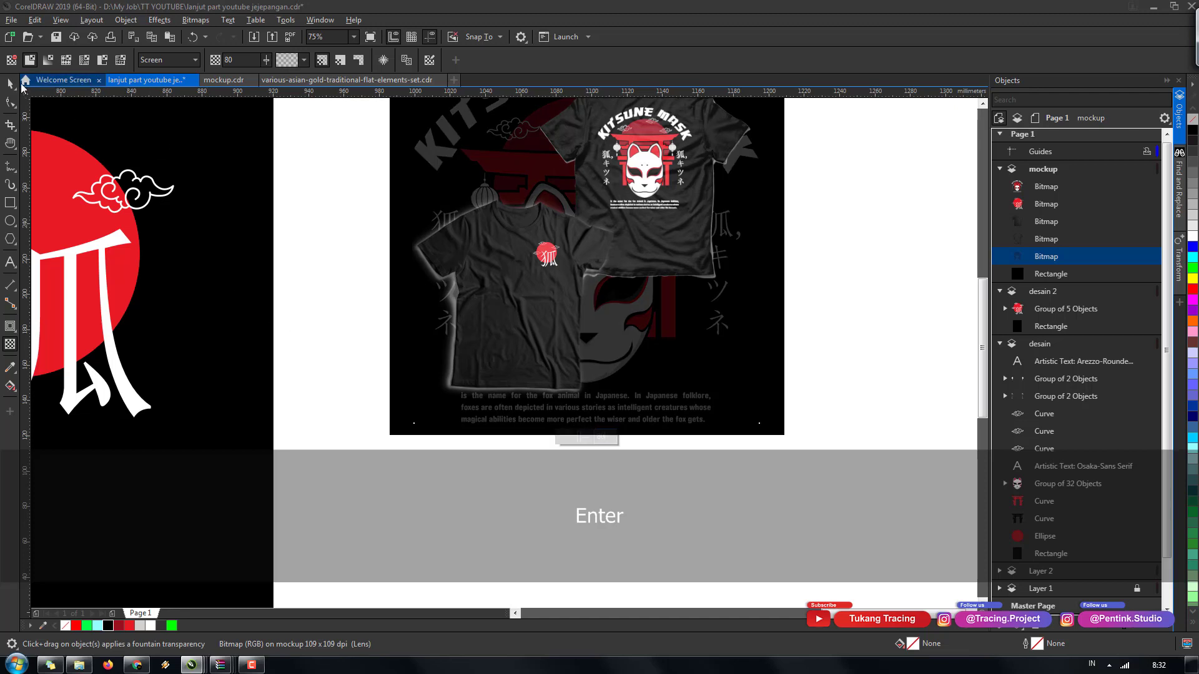
{"action": "left_click", "coordinate": [11, 85]}
{"action": "left_click", "coordinate": [528, 511]}
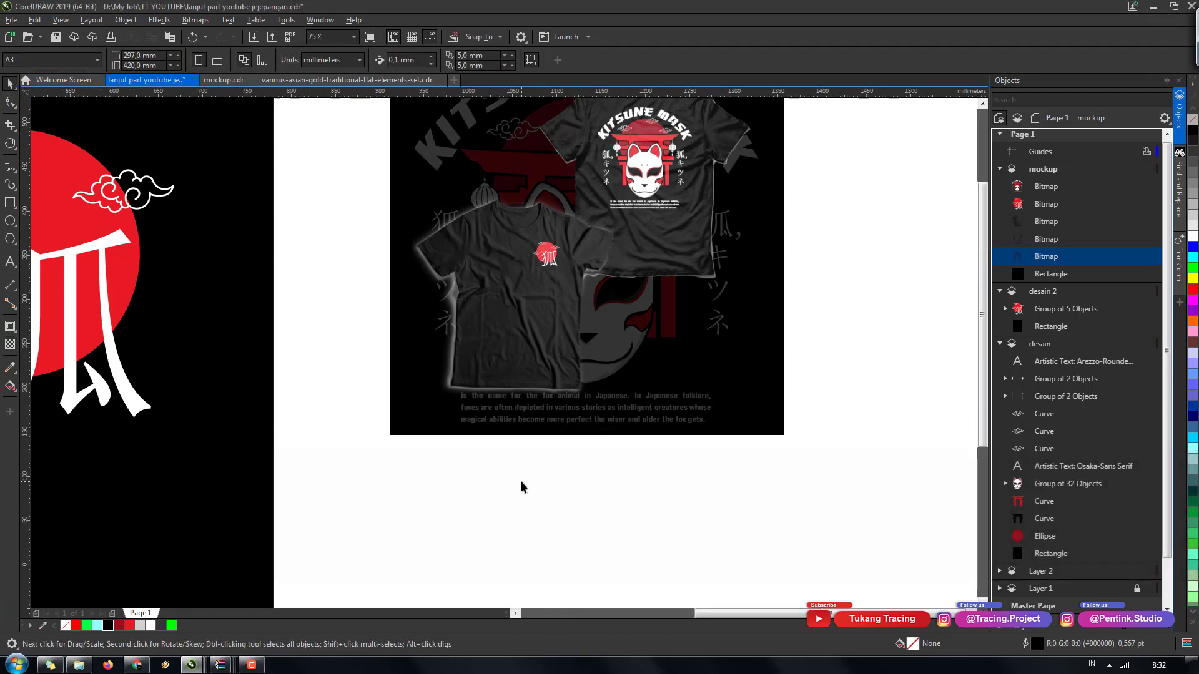
- Fit the whole T-shirt mockup composition in the view and examine how the shirts read against the faded artwork
{"action": "scroll", "coordinate": [581, 423], "scroll_direction": "down", "scroll_amount": 2}
{"action": "scroll", "coordinate": [581, 423], "scroll_direction": "up", "scroll_amount": 4}
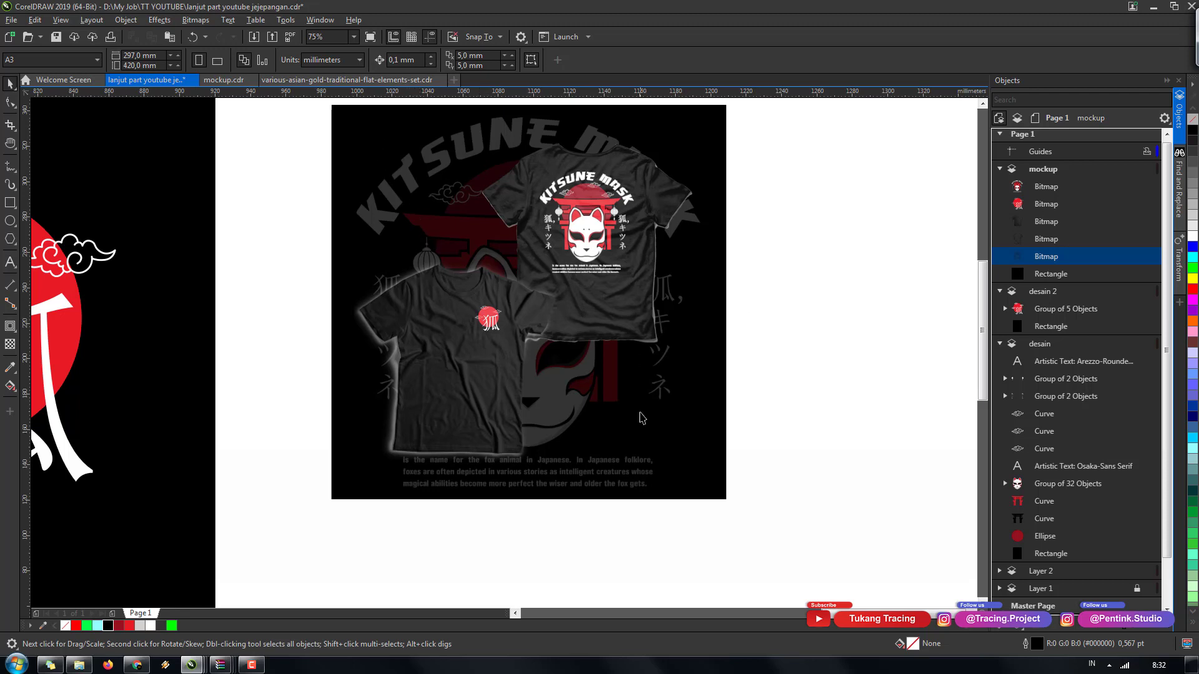
{"action": "scroll", "coordinate": [668, 340], "scroll_direction": "down", "scroll_amount": 2}
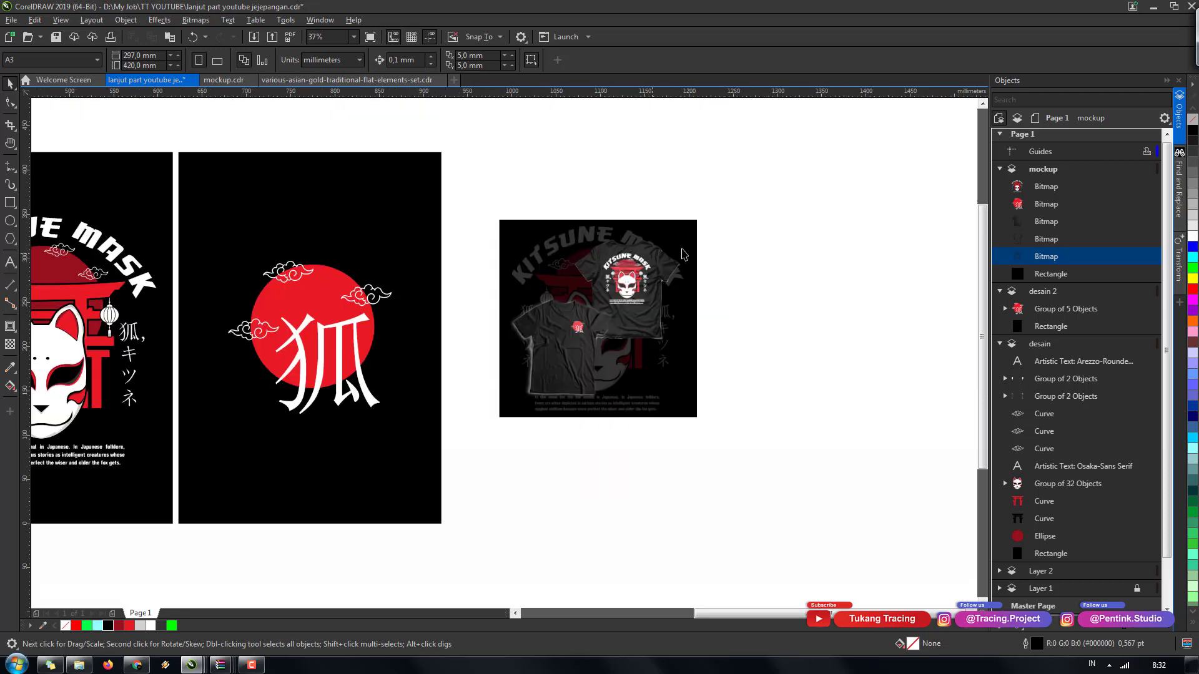
{"action": "left_click_drag", "start_coordinate": [484, 209], "coordinate": [755, 470]}
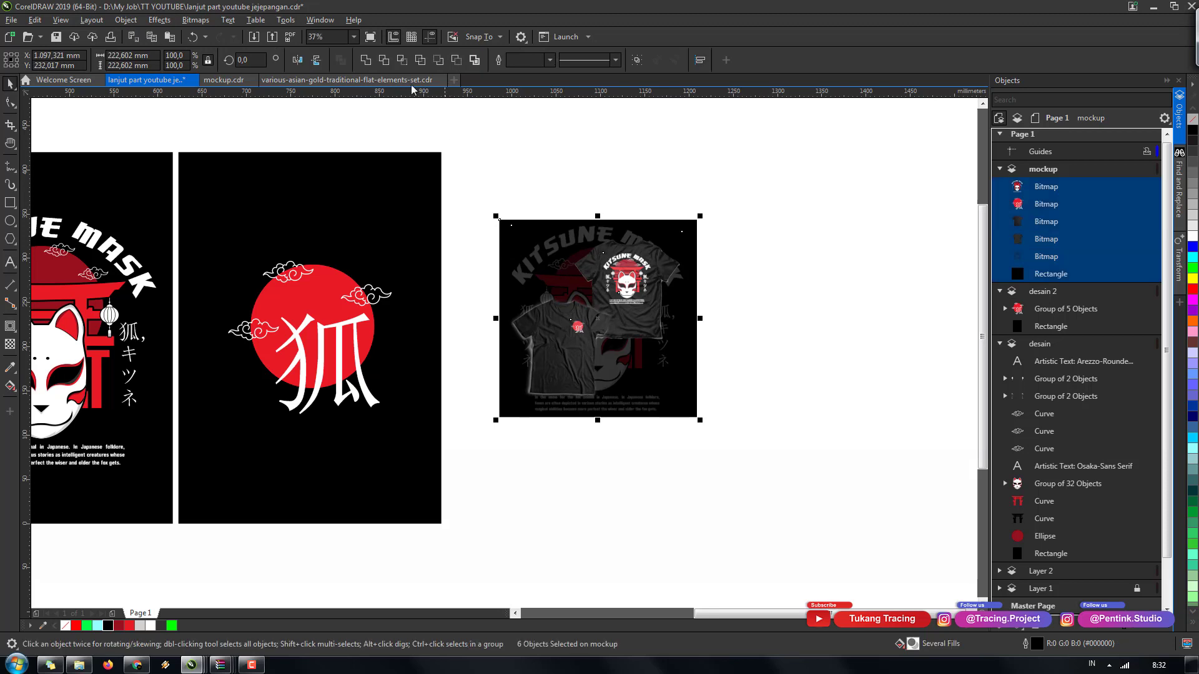
{"action": "left_click", "coordinate": [354, 38]}
{"action": "left_click", "coordinate": [338, 62]}
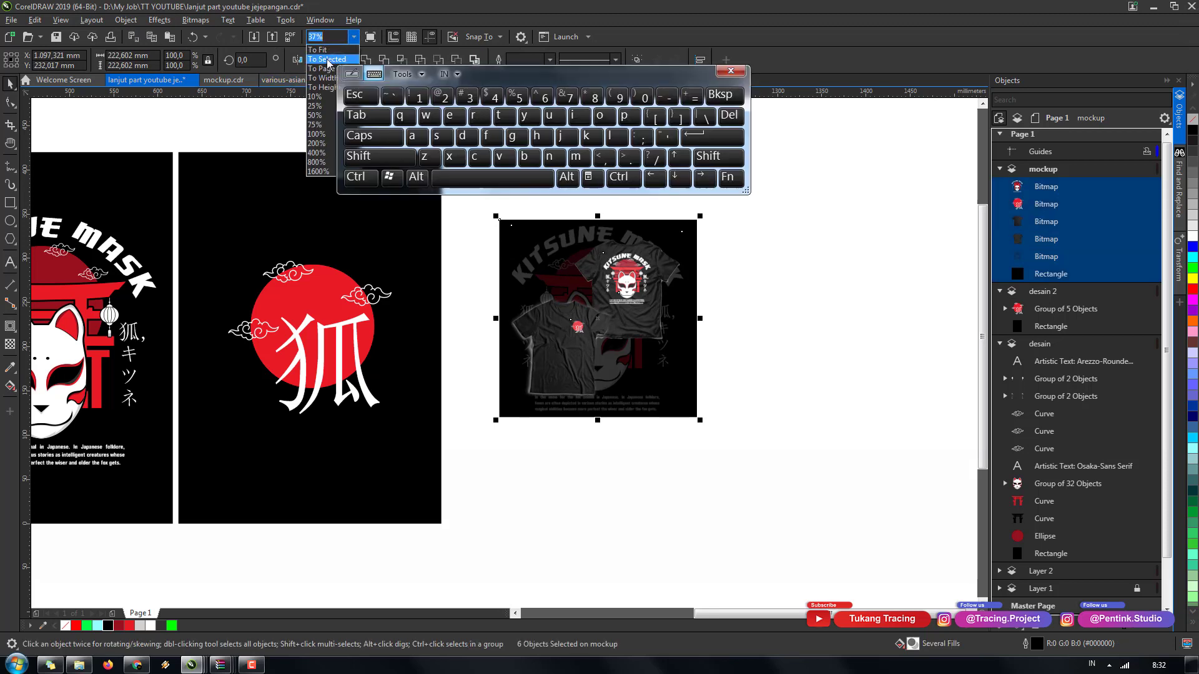
{"action": "left_click", "coordinate": [326, 59]}
{"action": "left_click", "coordinate": [806, 289]}
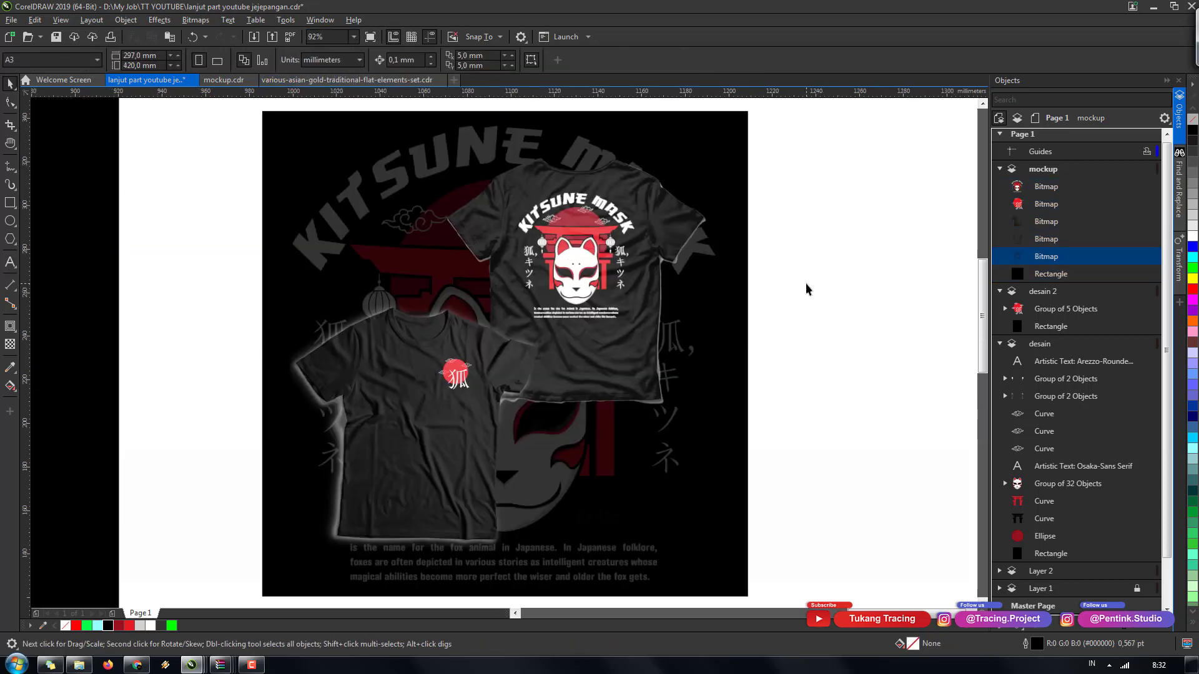
- Save the document containing the finished designs and T-shirt mockup
{"action": "scroll", "coordinate": [806, 289], "scroll_direction": "down", "scroll_amount": 5}
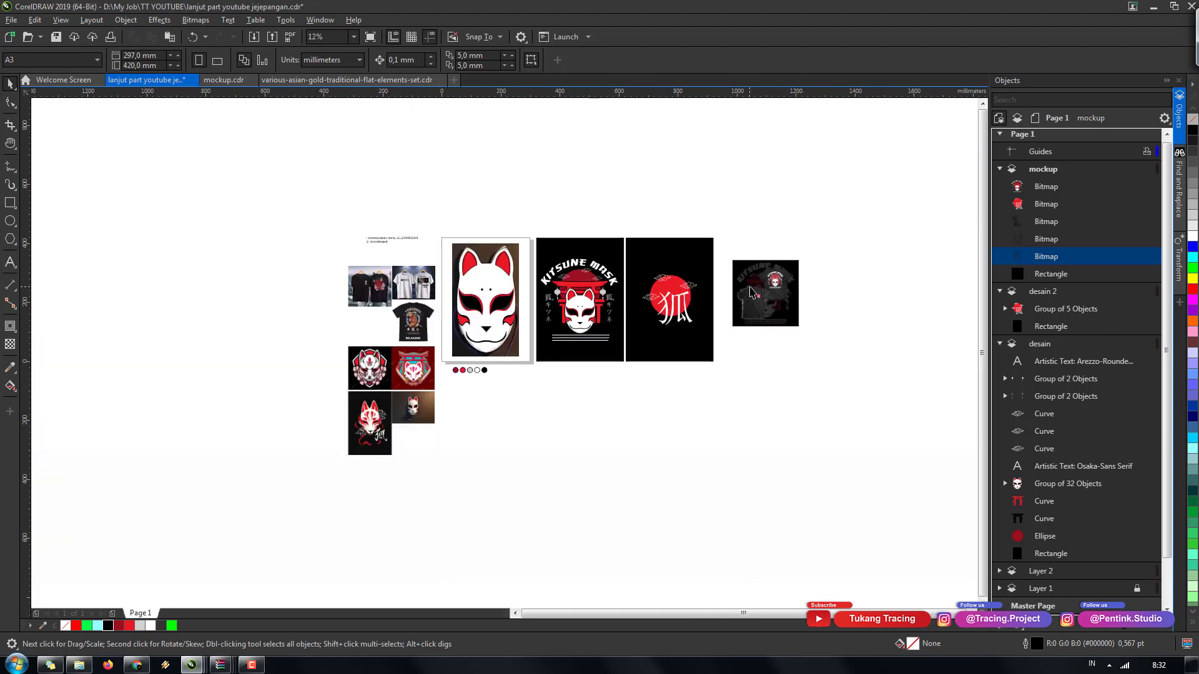
{"action": "scroll", "coordinate": [749, 293], "scroll_direction": "up", "scroll_amount": 3}
{"action": "key", "text": "ctrl+s"}
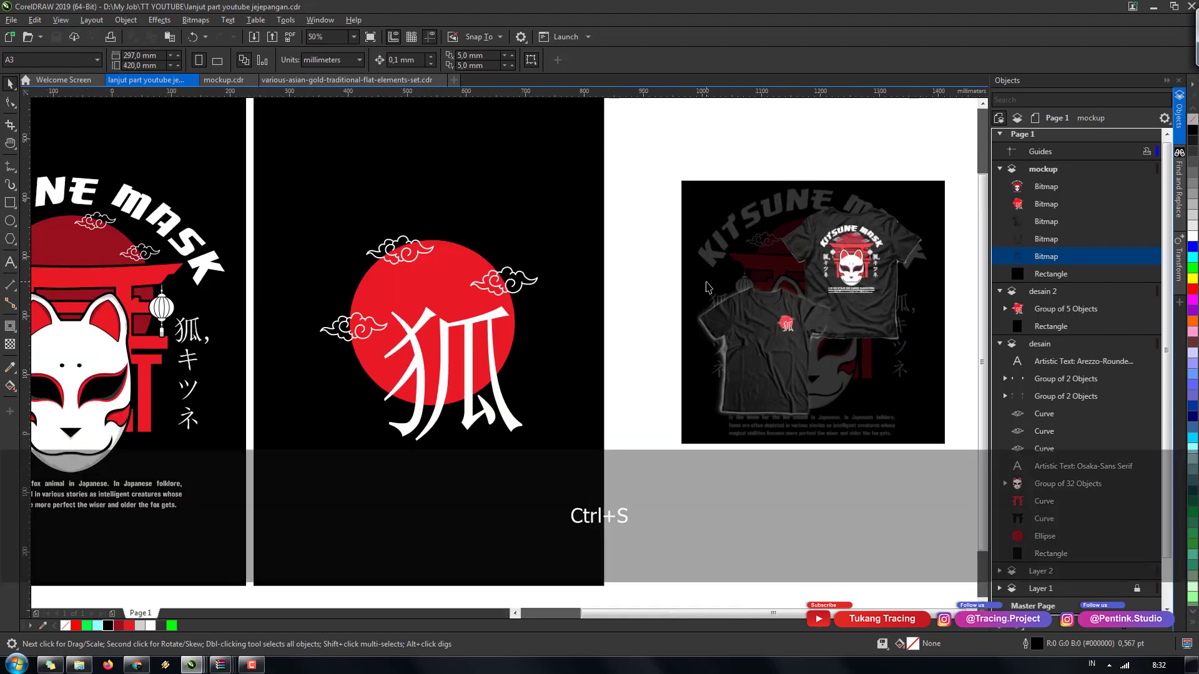
- Review the moodboard, designs and mockup side by side, and switch to Chrome to show the Tukang Tracing YouTube channel's videos
{"action": "scroll", "coordinate": [708, 287], "scroll_direction": "down", "scroll_amount": 2}
{"action": "key", "text": "h"}
{"action": "left_click_drag", "start_coordinate": [451, 394], "coordinate": [533, 387]}
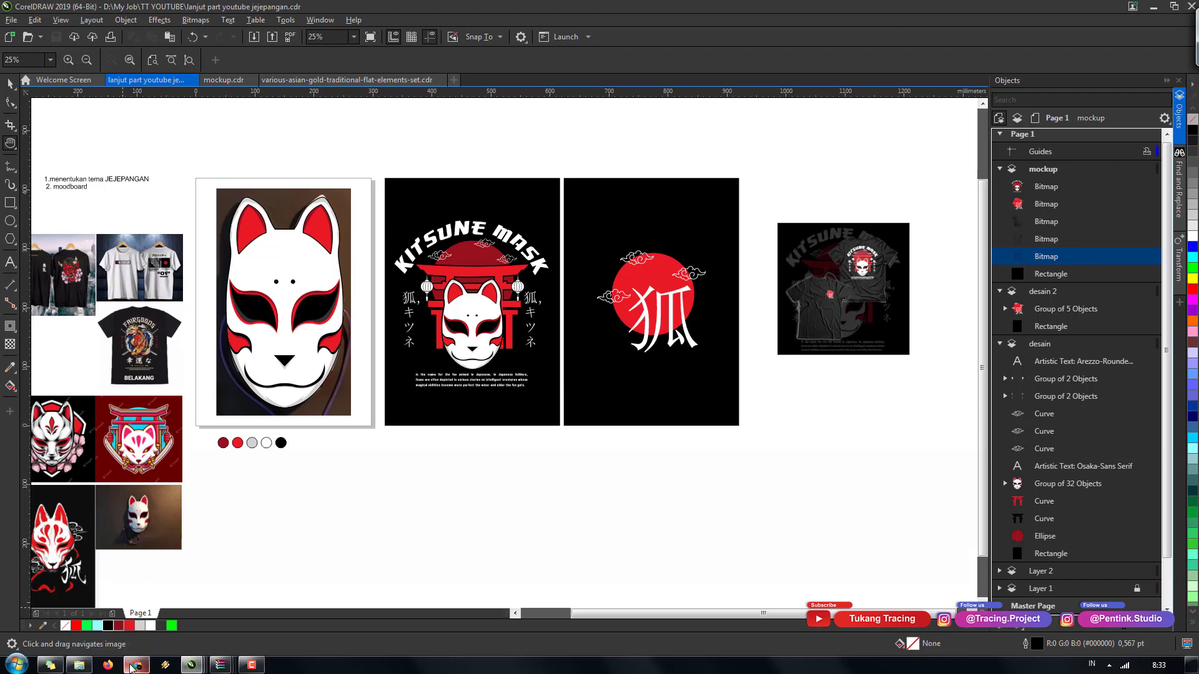
{"action": "left_click", "coordinate": [136, 665]}
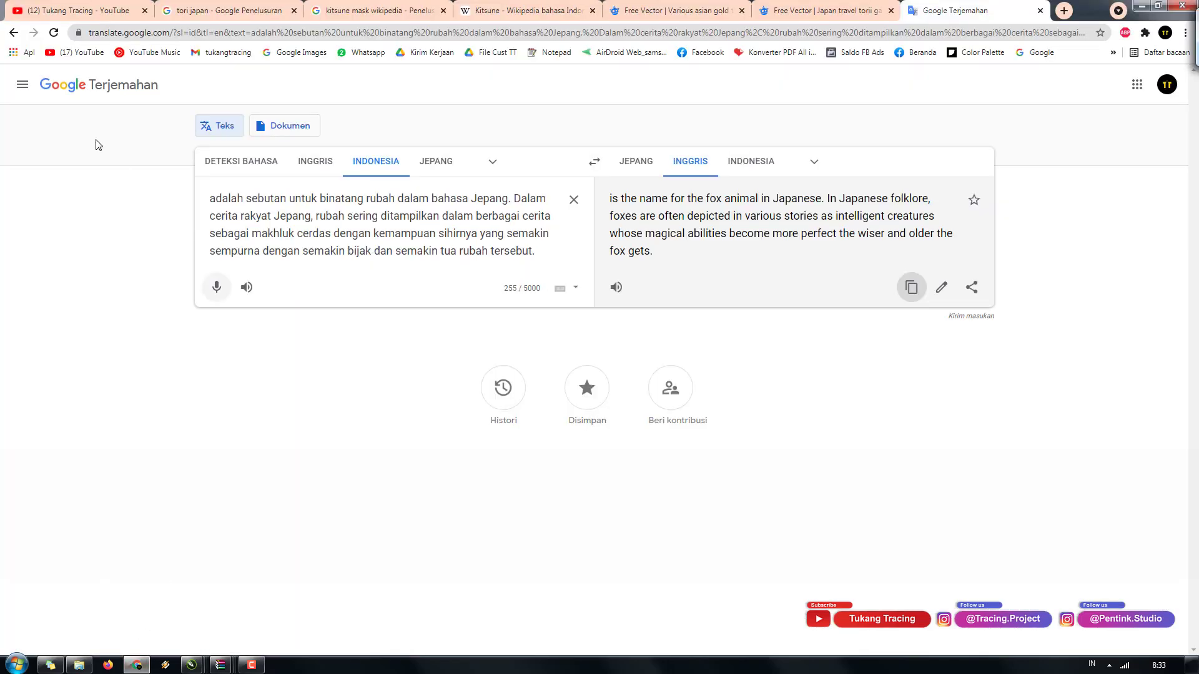
{"action": "left_click", "coordinate": [70, 11]}
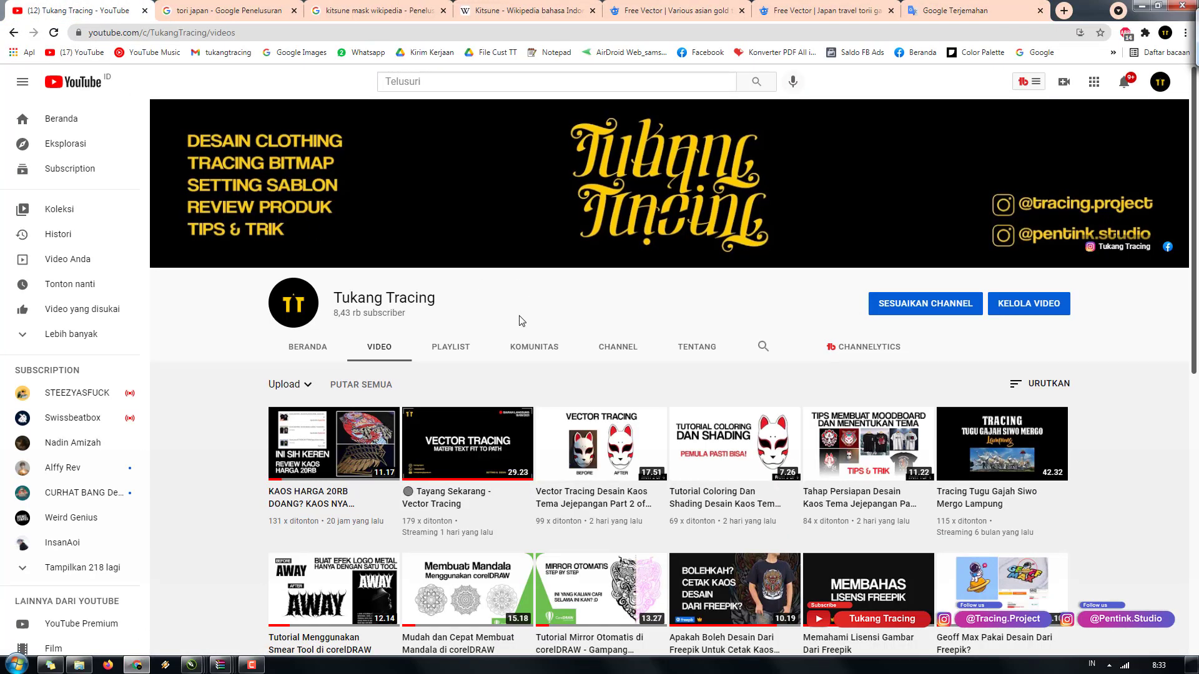